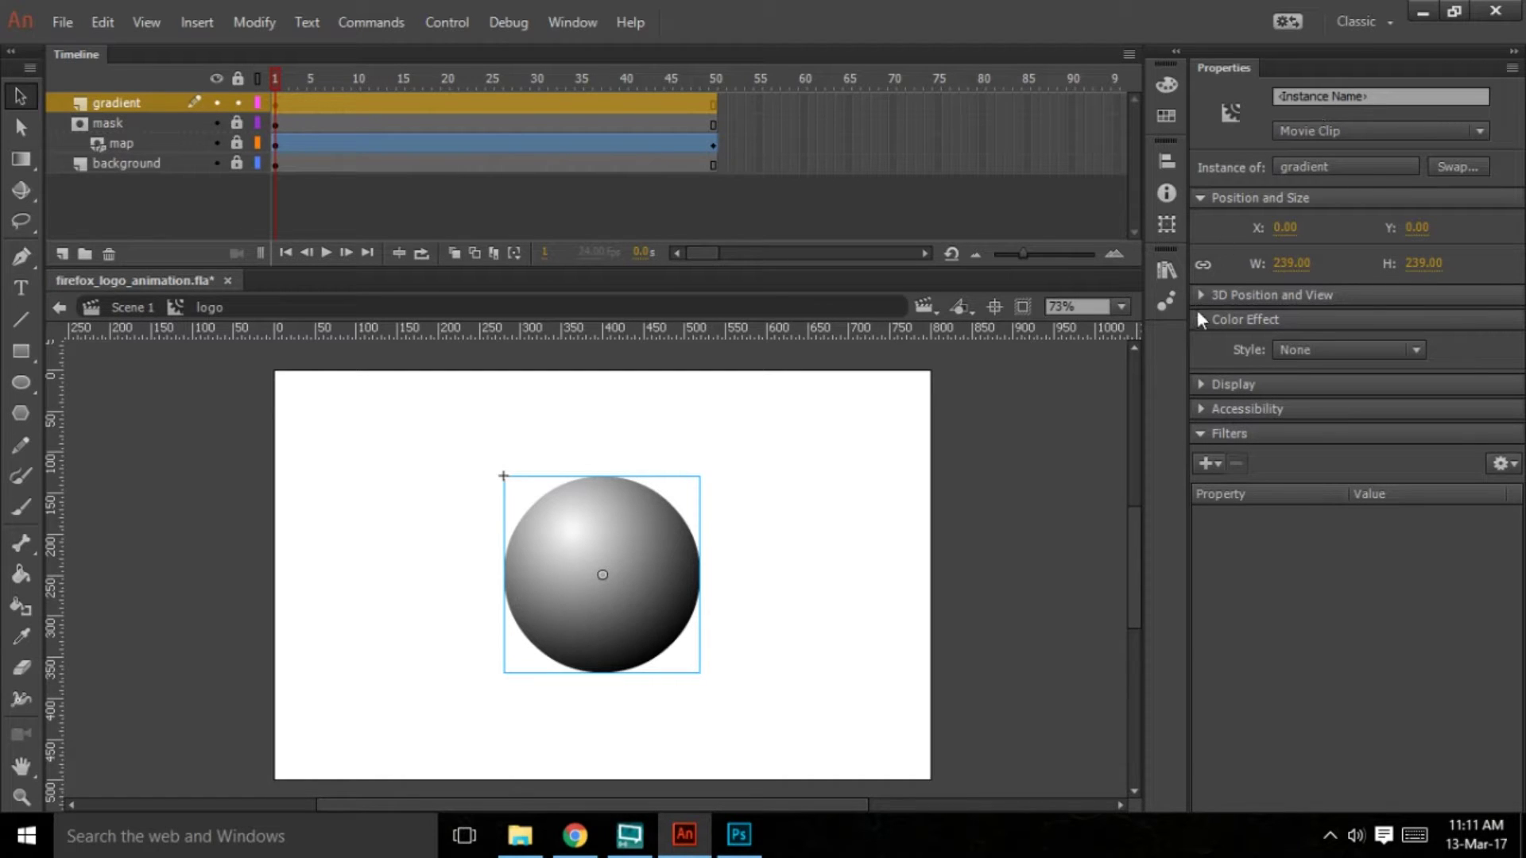
# Set the blending mode of the gradient movie clip over the globe to Multiply
pyautogui.click(1201, 385)
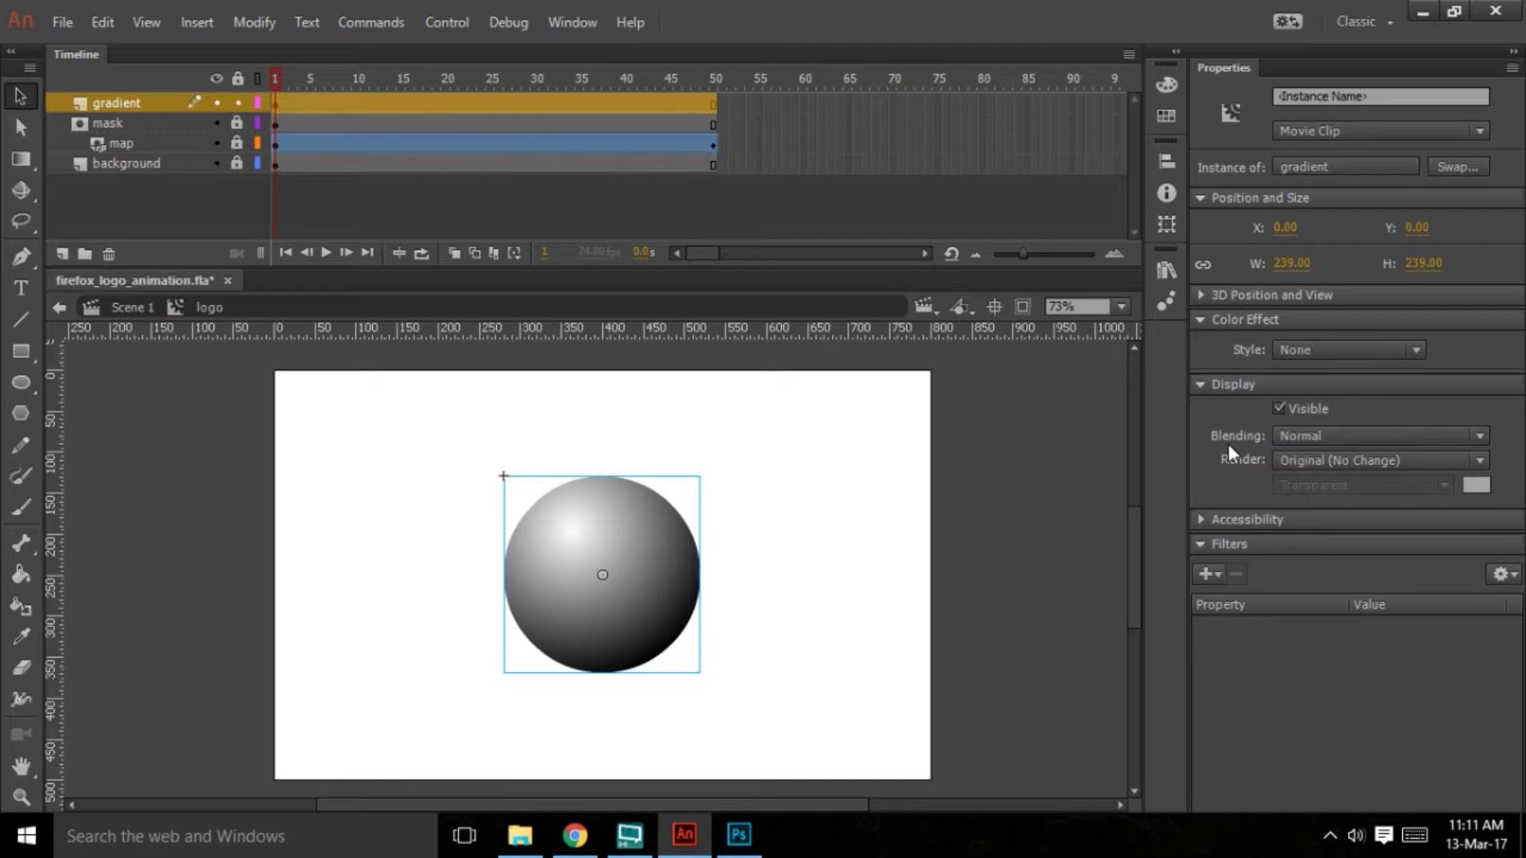
pyautogui.click(1477, 437)
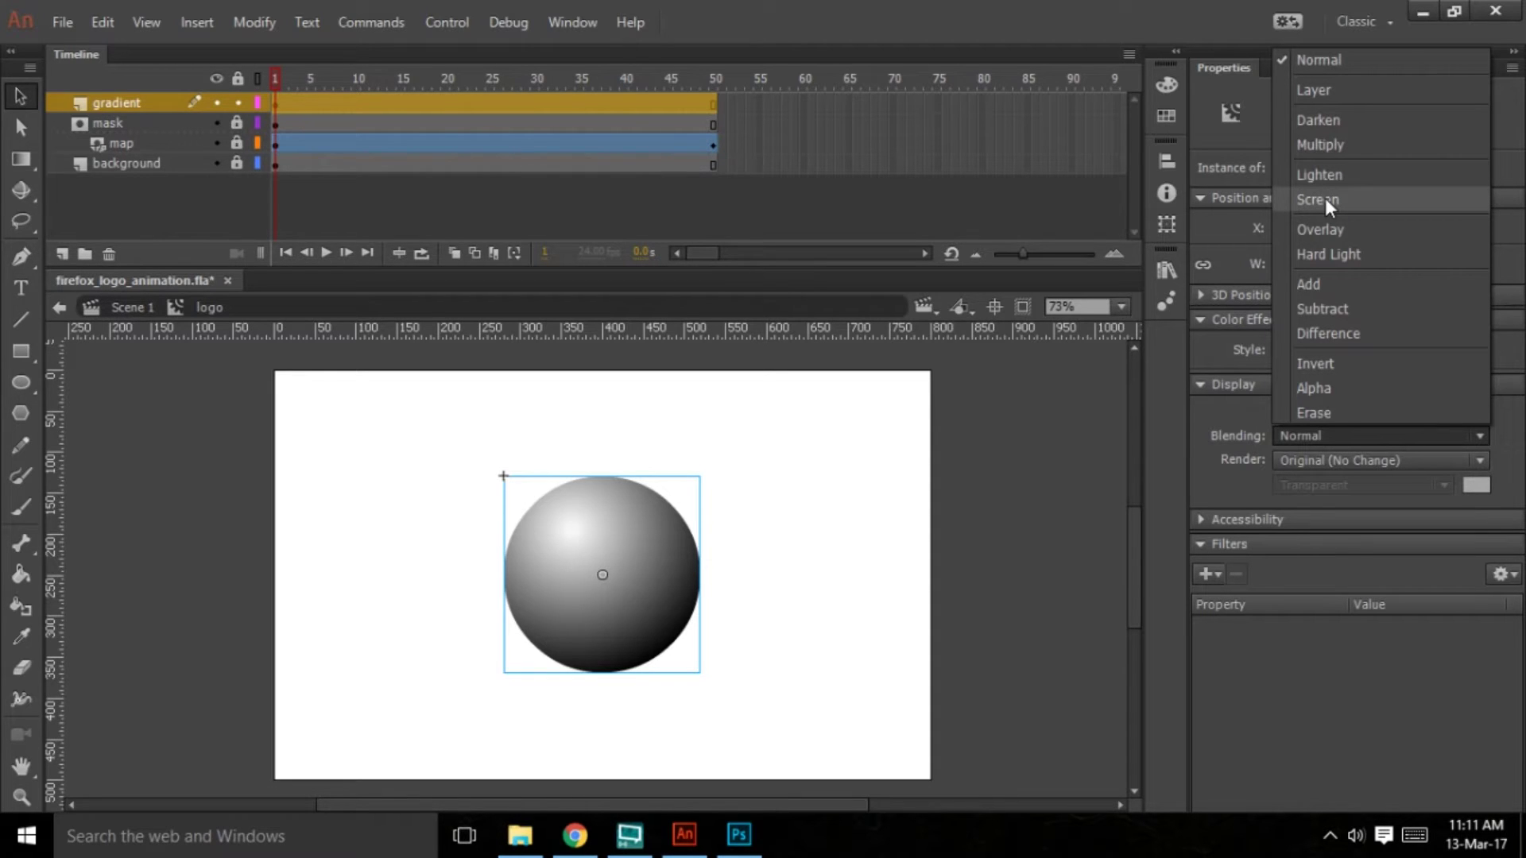
pyautogui.click(1333, 144)
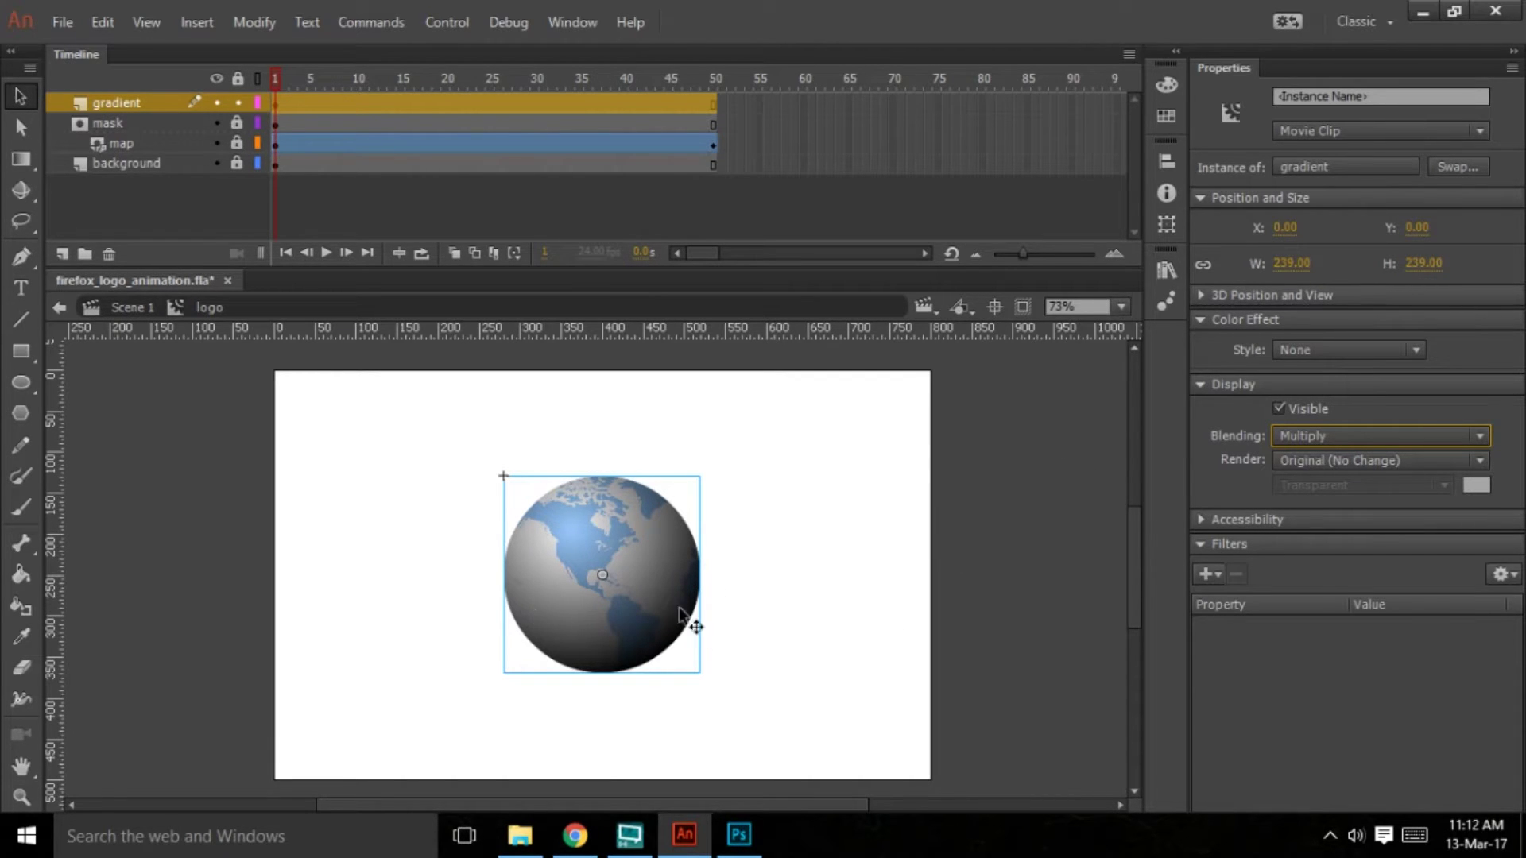
# Test the movie to preview the shaded rotating globe and close the preview
pyautogui.click(764, 656)
pyautogui.hotkey('ctrl', 'Return')
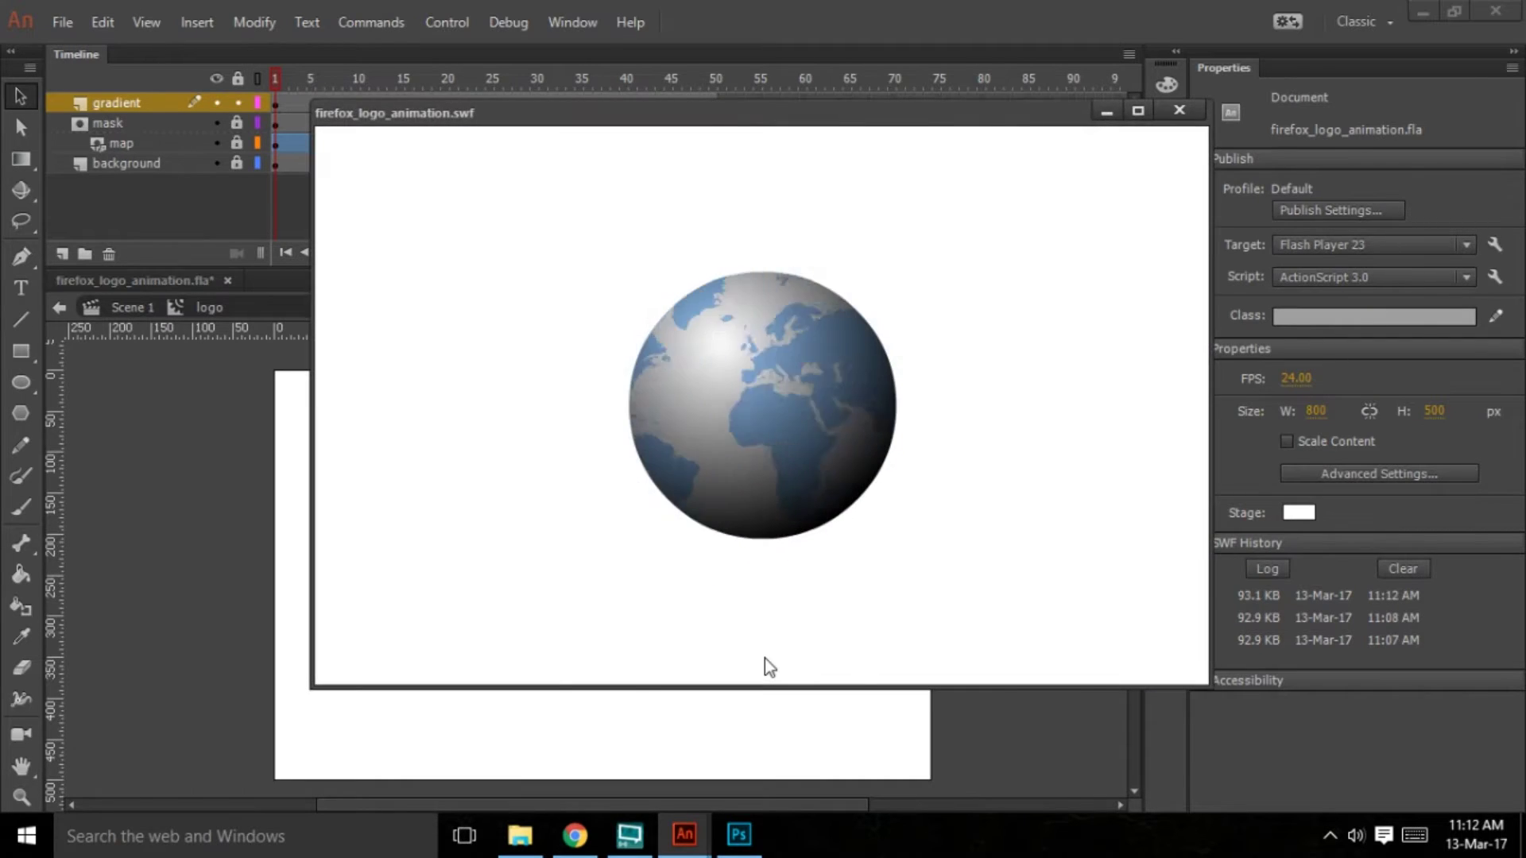
pyautogui.hotkey('ctrl', 'w')
pyautogui.click(803, 694)
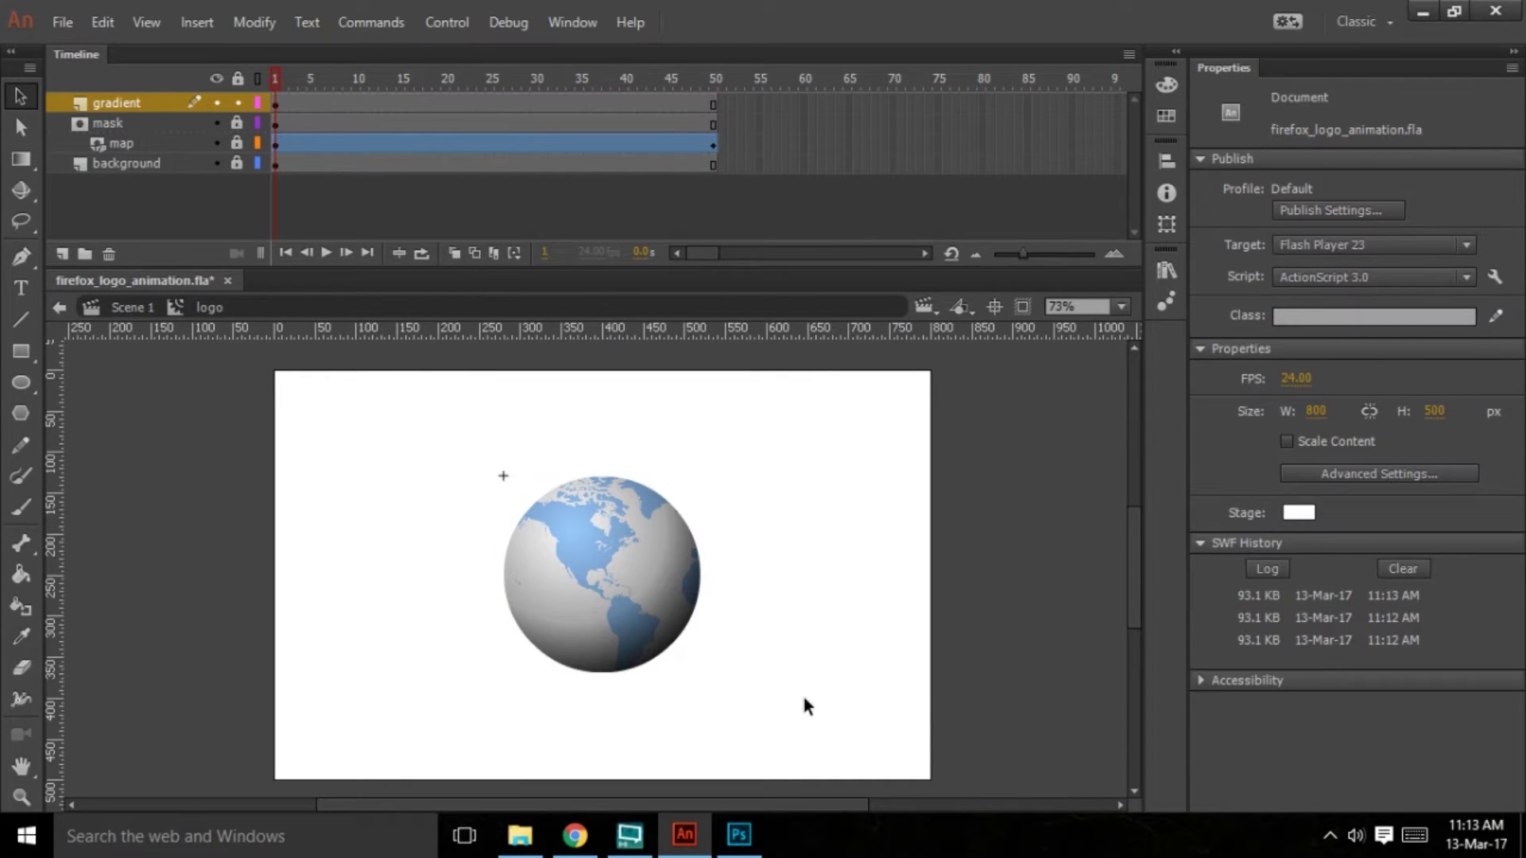
# Save the file and return from the logo symbol to Scene 1
pyautogui.hotkey('ctrl', 's')
pyautogui.click(130, 309)
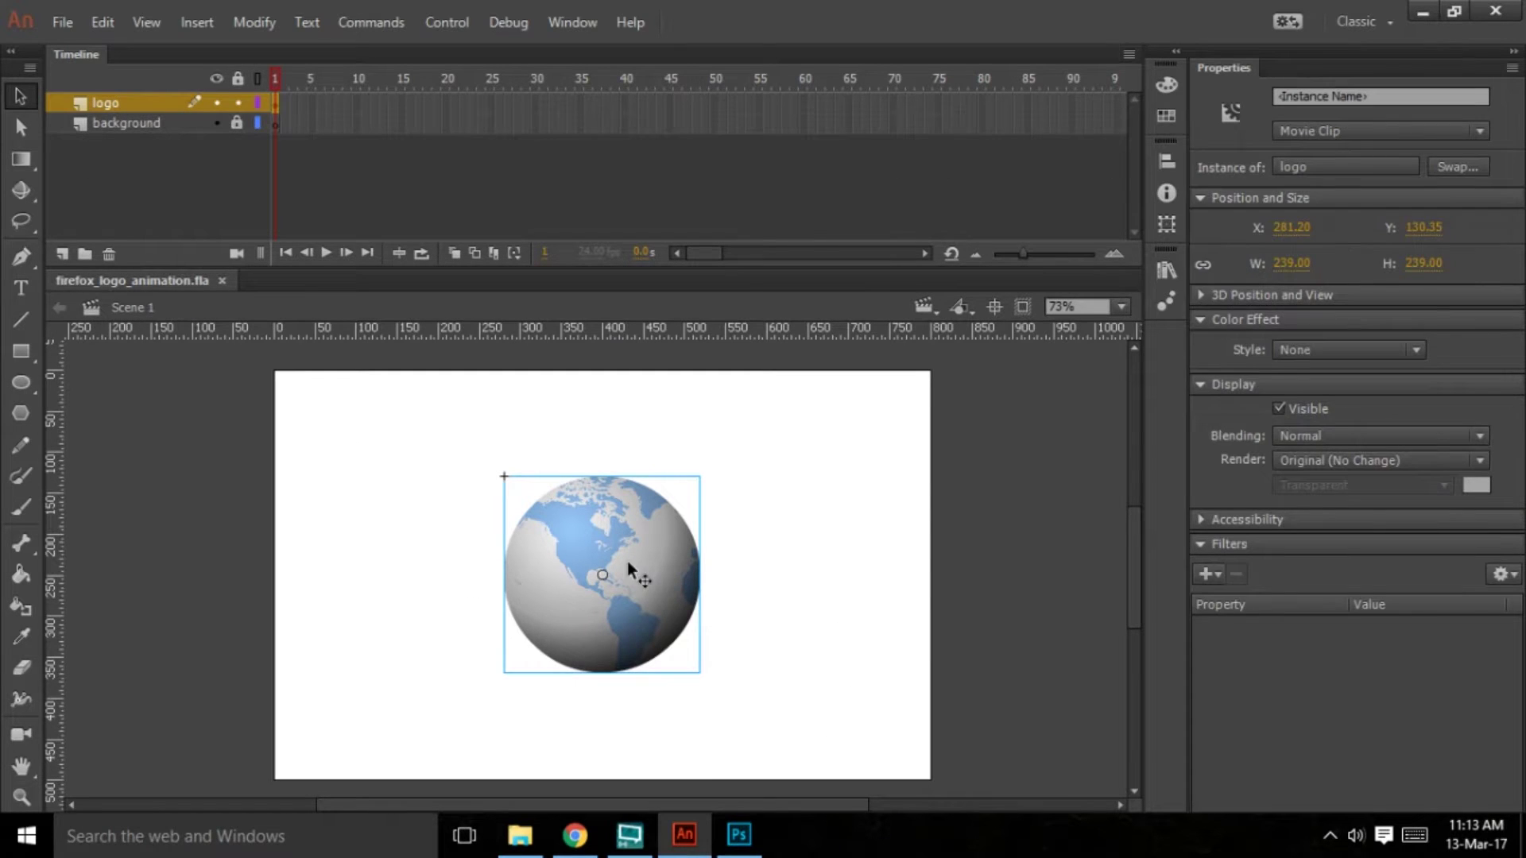
pyautogui.click(844, 680)
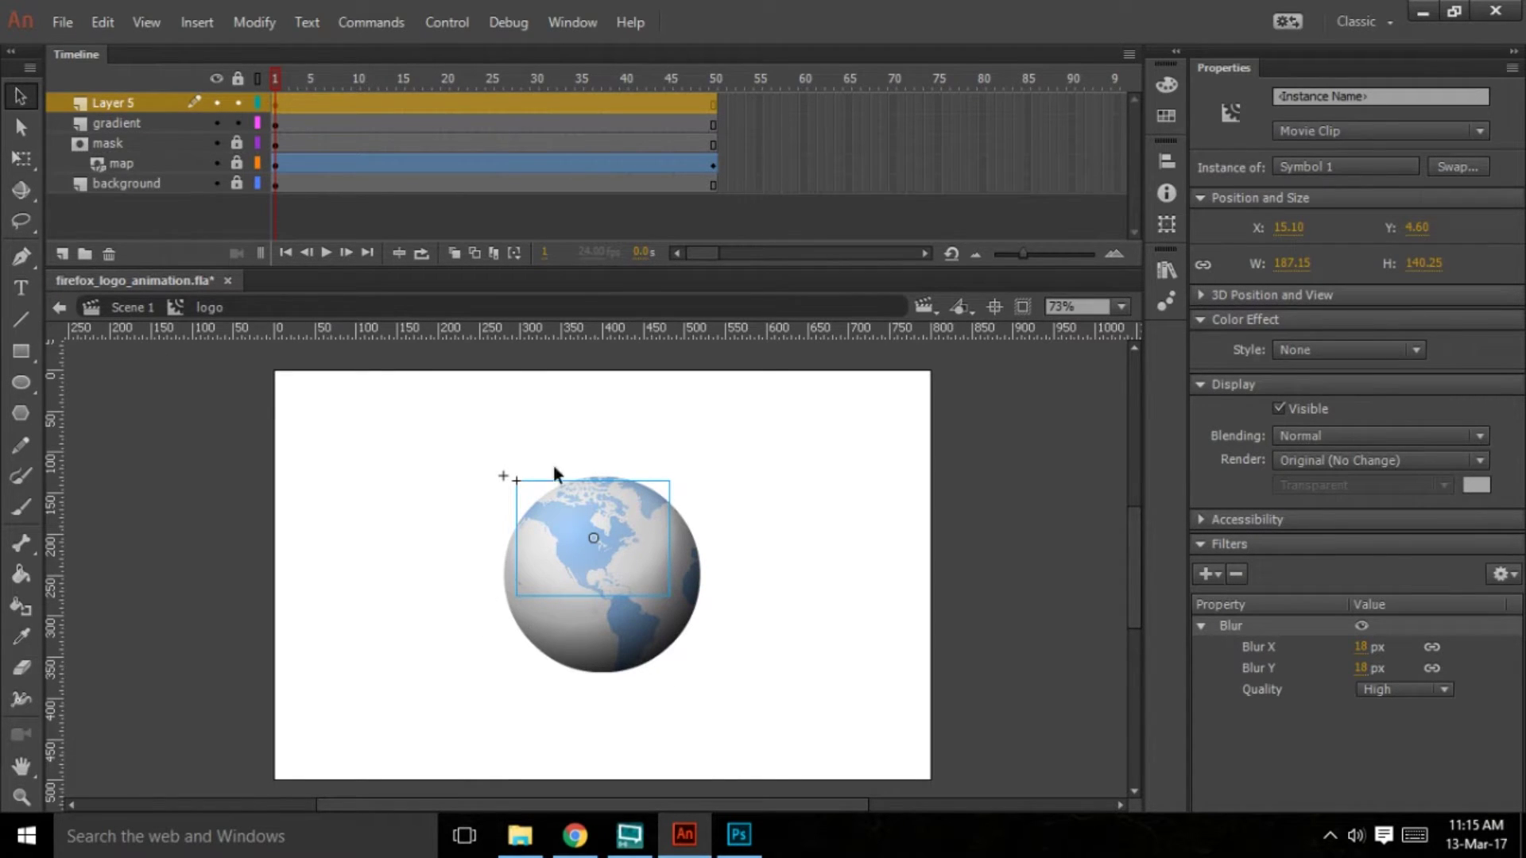
# View Firefox-logo.svg.png from the RESOURCES folder to examine the globe's colours and highlights, and return to Animate
pyautogui.click(575, 835)
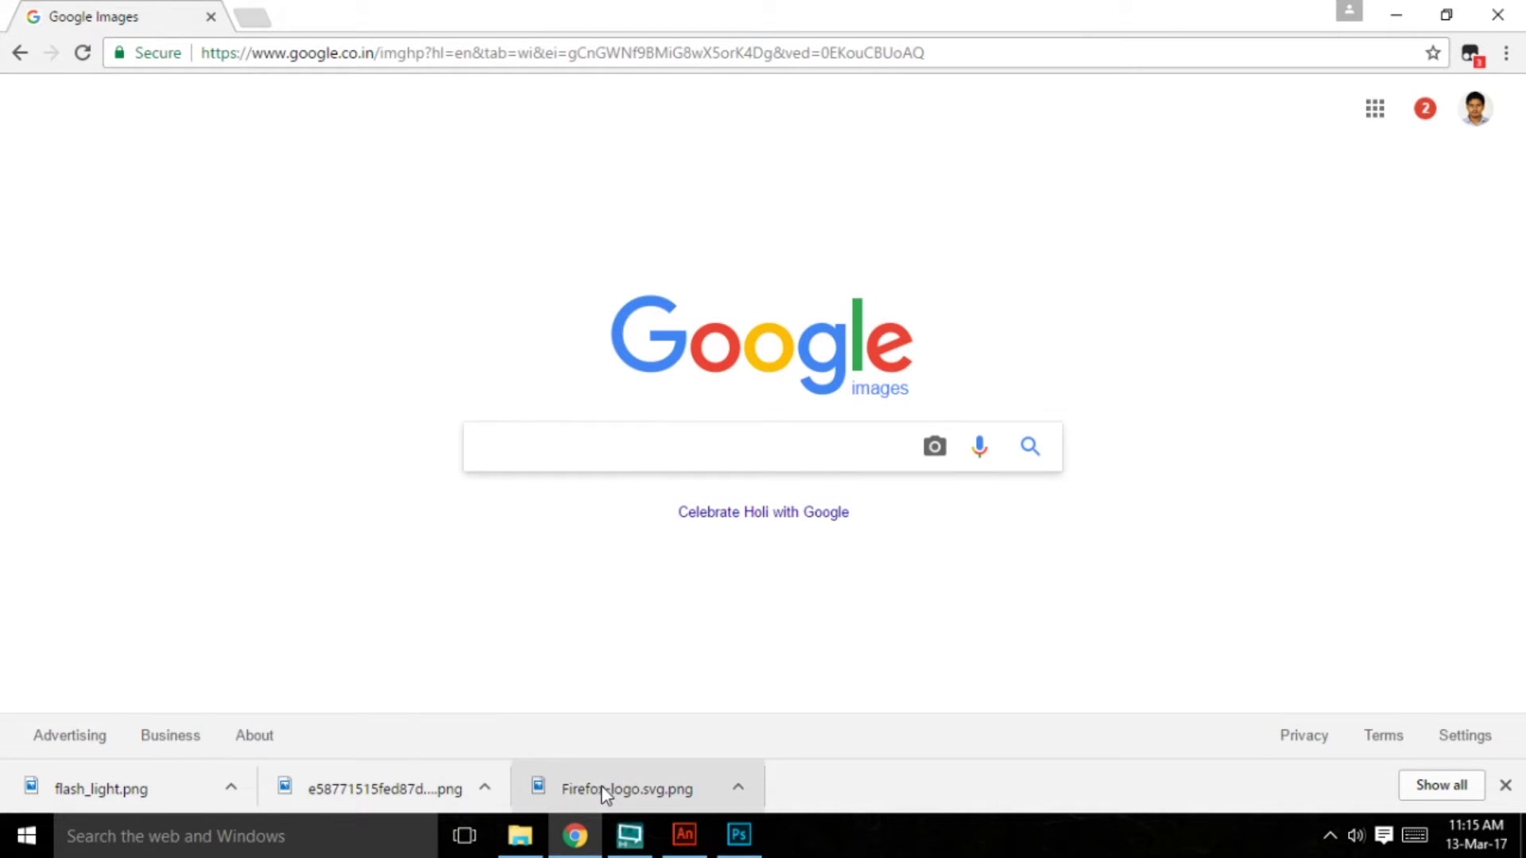
pyautogui.click(520, 834)
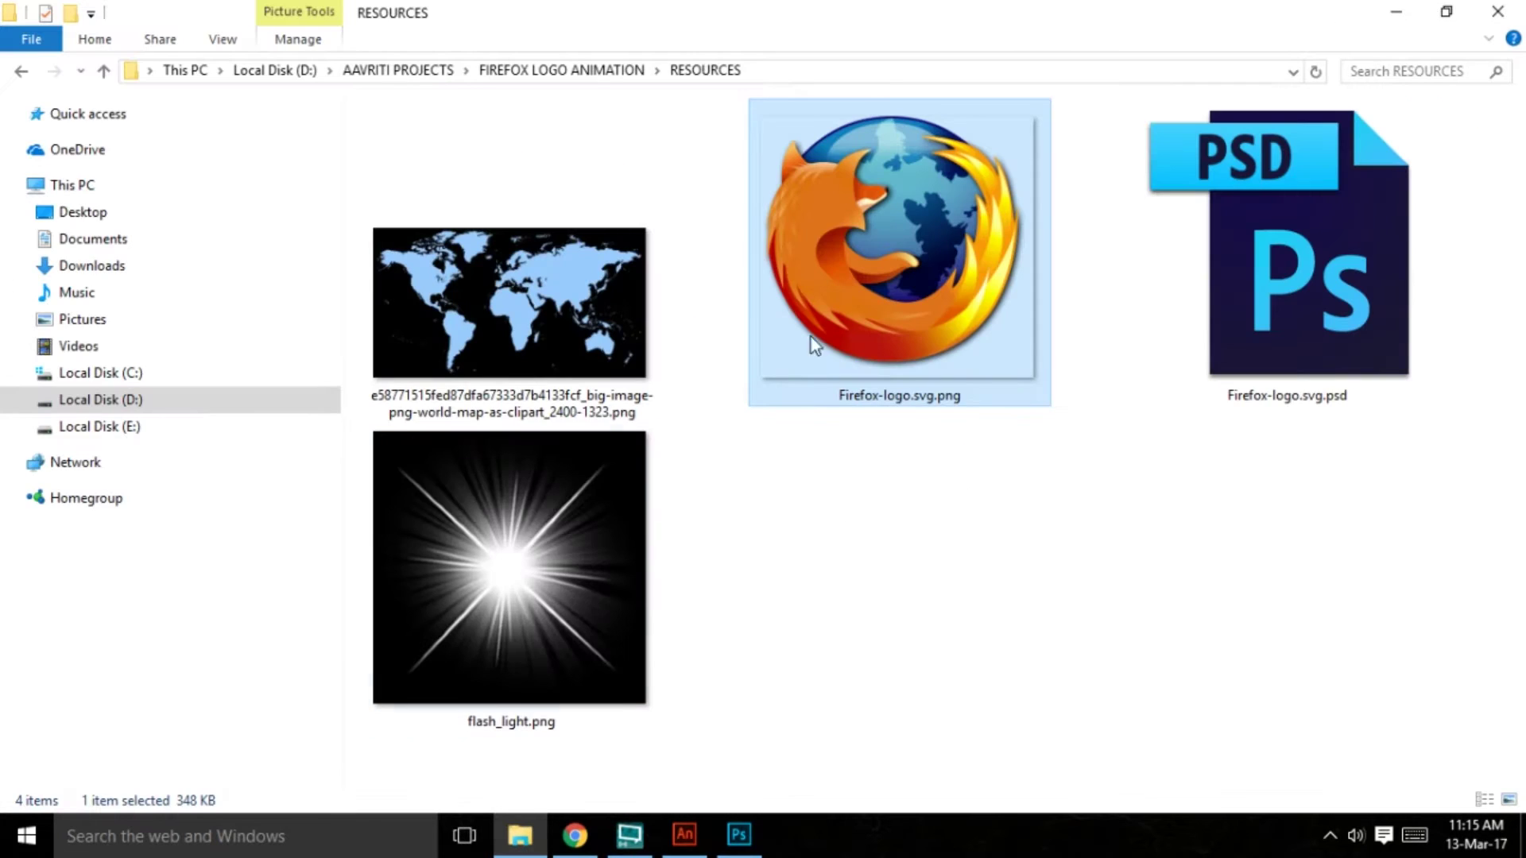
pyautogui.doubleClick(893, 172)
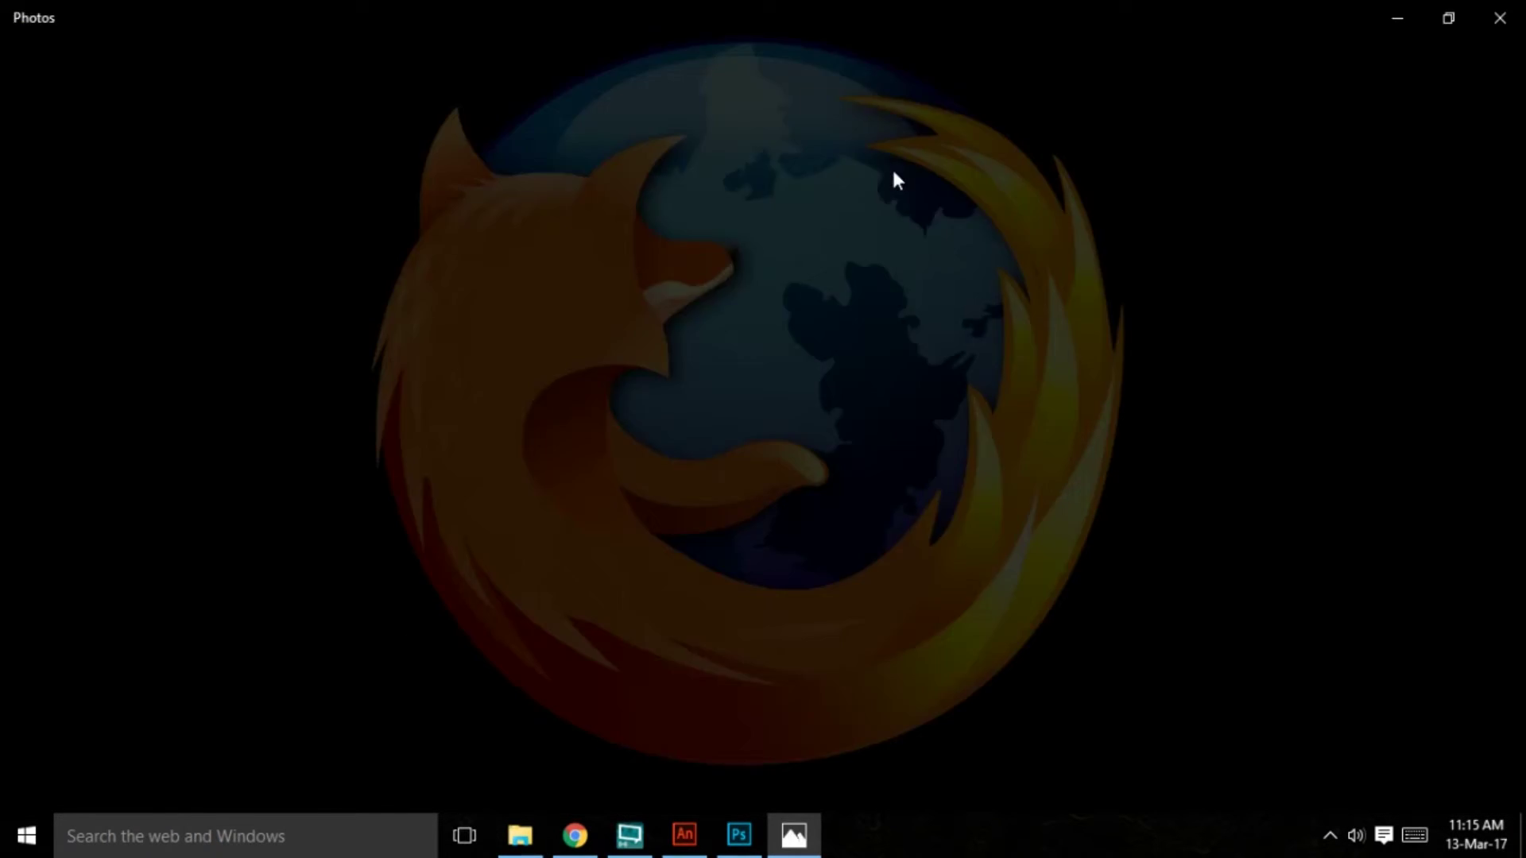
pyautogui.scroll(3, 504, 150)
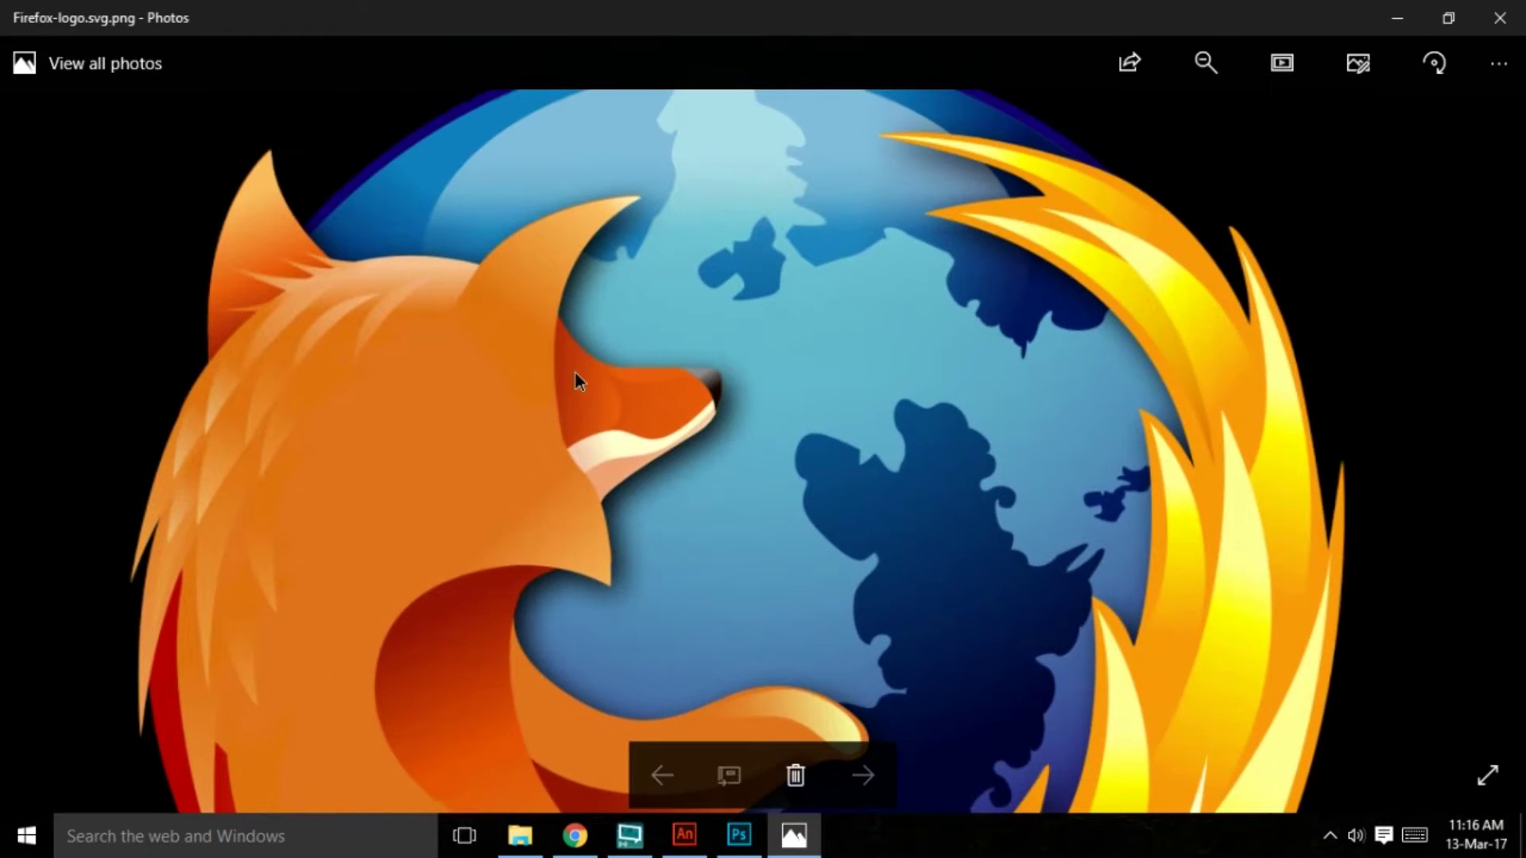
pyautogui.scroll(-3, 706, 367)
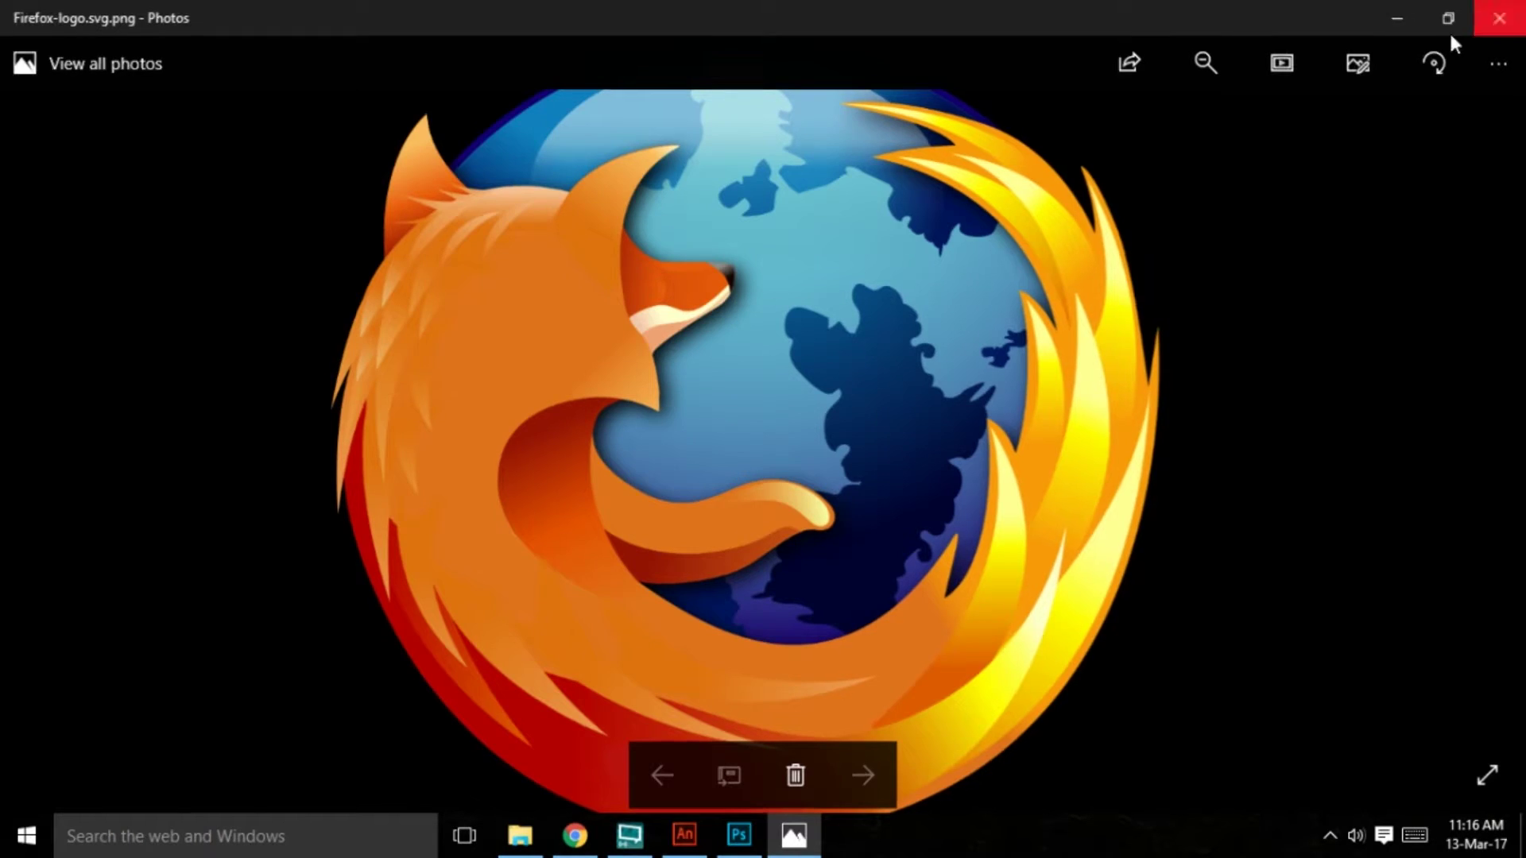
pyautogui.click(1500, 17)
pyautogui.click(687, 839)
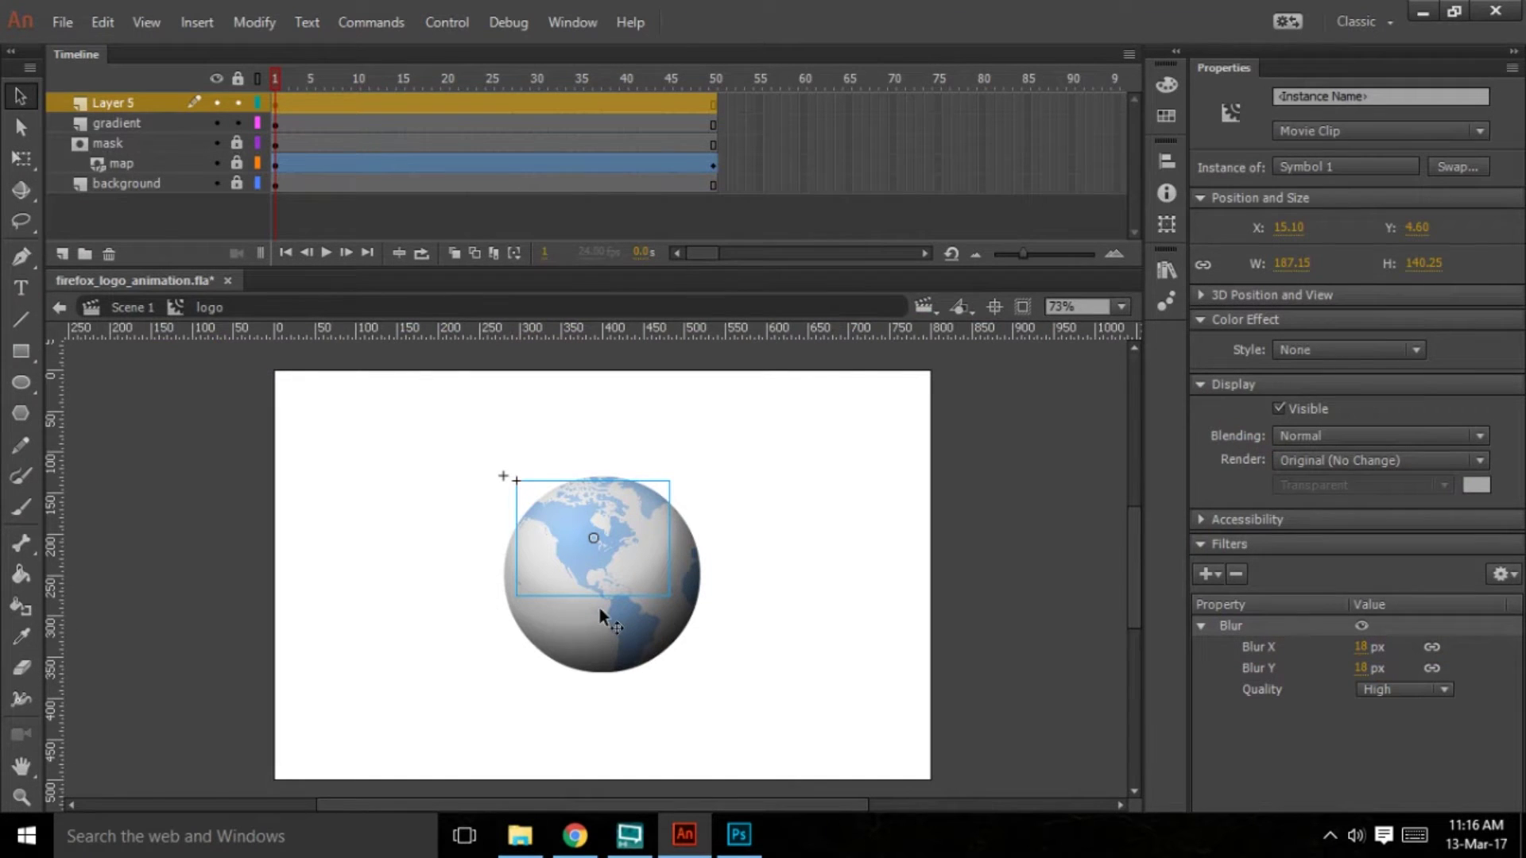
# Bring Firefox-logo.svg.png from the RESOURCES folder onto the stage inside the logo symbol
pyautogui.click(678, 695)
pyautogui.scroll(-3, 639, 645)
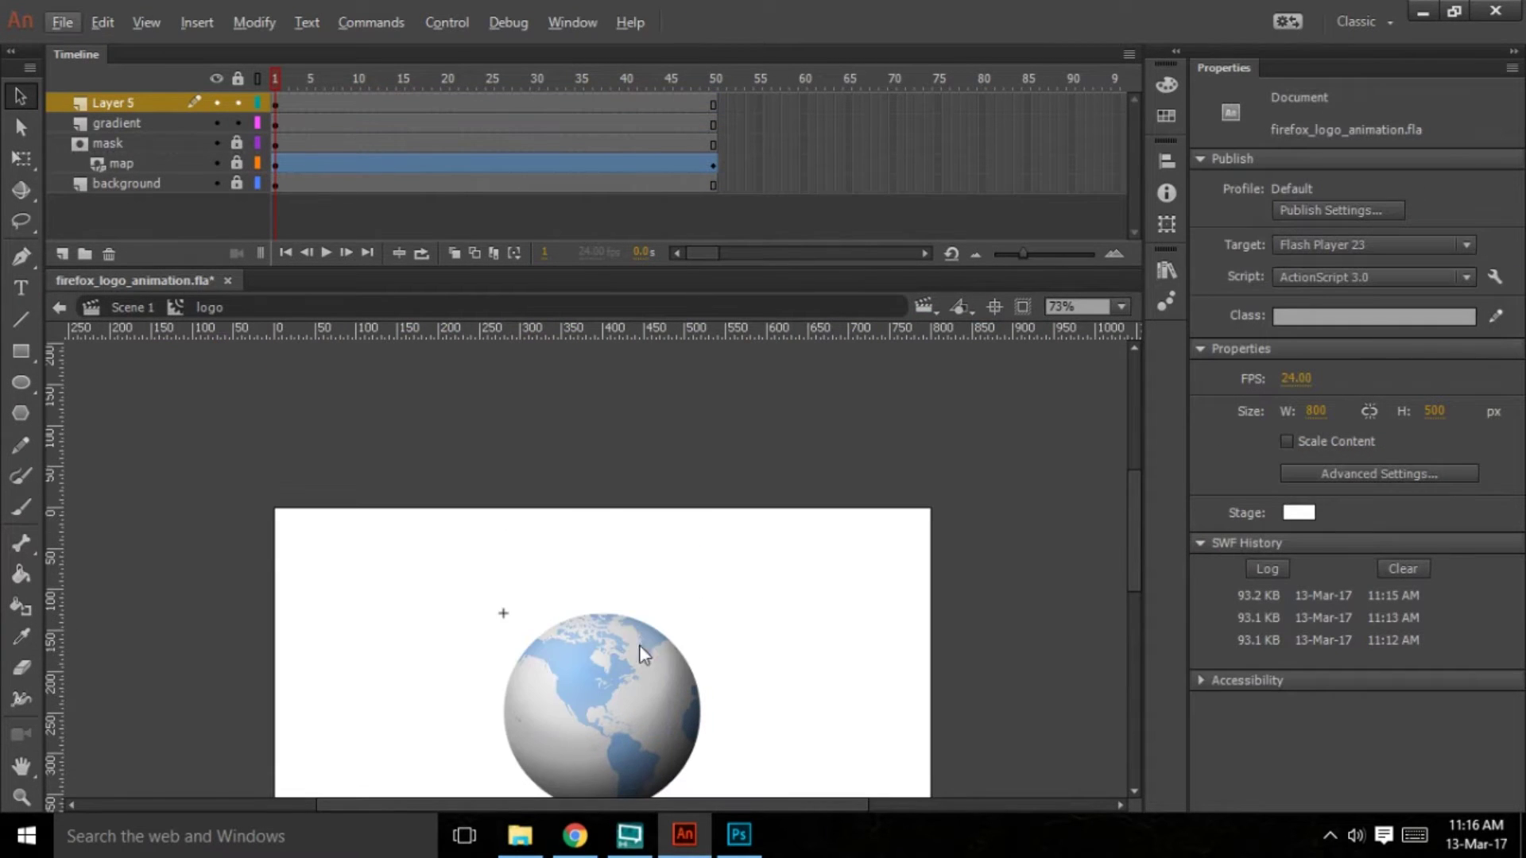
pyautogui.hotkey('alt', 'Tab')
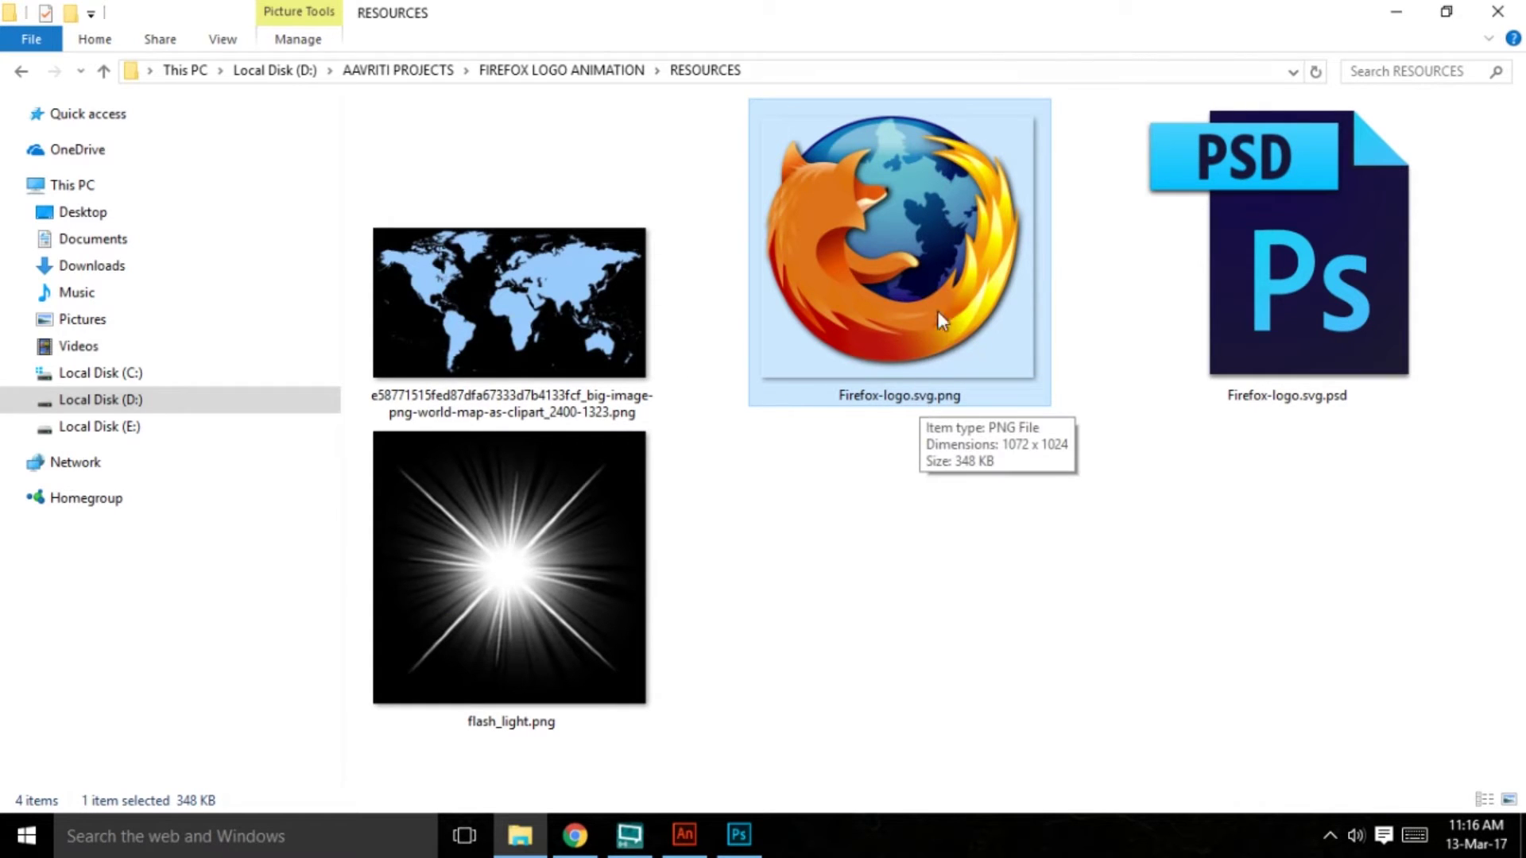
pyautogui.moveTo(879, 263); pyautogui.dragTo(949, 703)
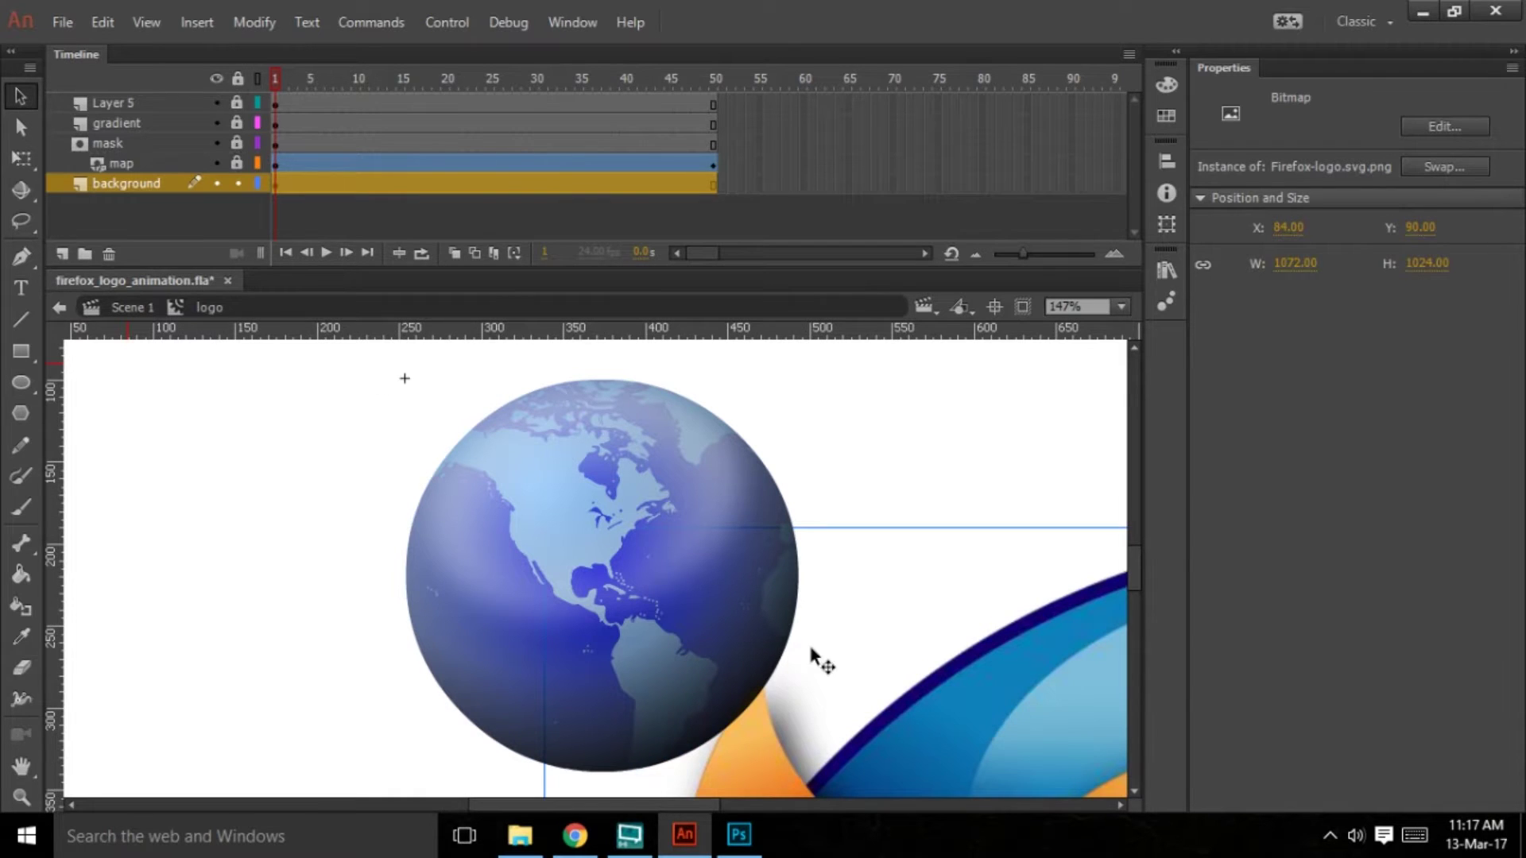
# Scale the Firefox logo bitmap down to about 297 by 284 px and place it beside the globe at about X 266, Y 29
pyautogui.moveTo(710, 811); pyautogui.dragTo(788, 814)
pyautogui.moveTo(711, 638); pyautogui.dragTo(775, 550)
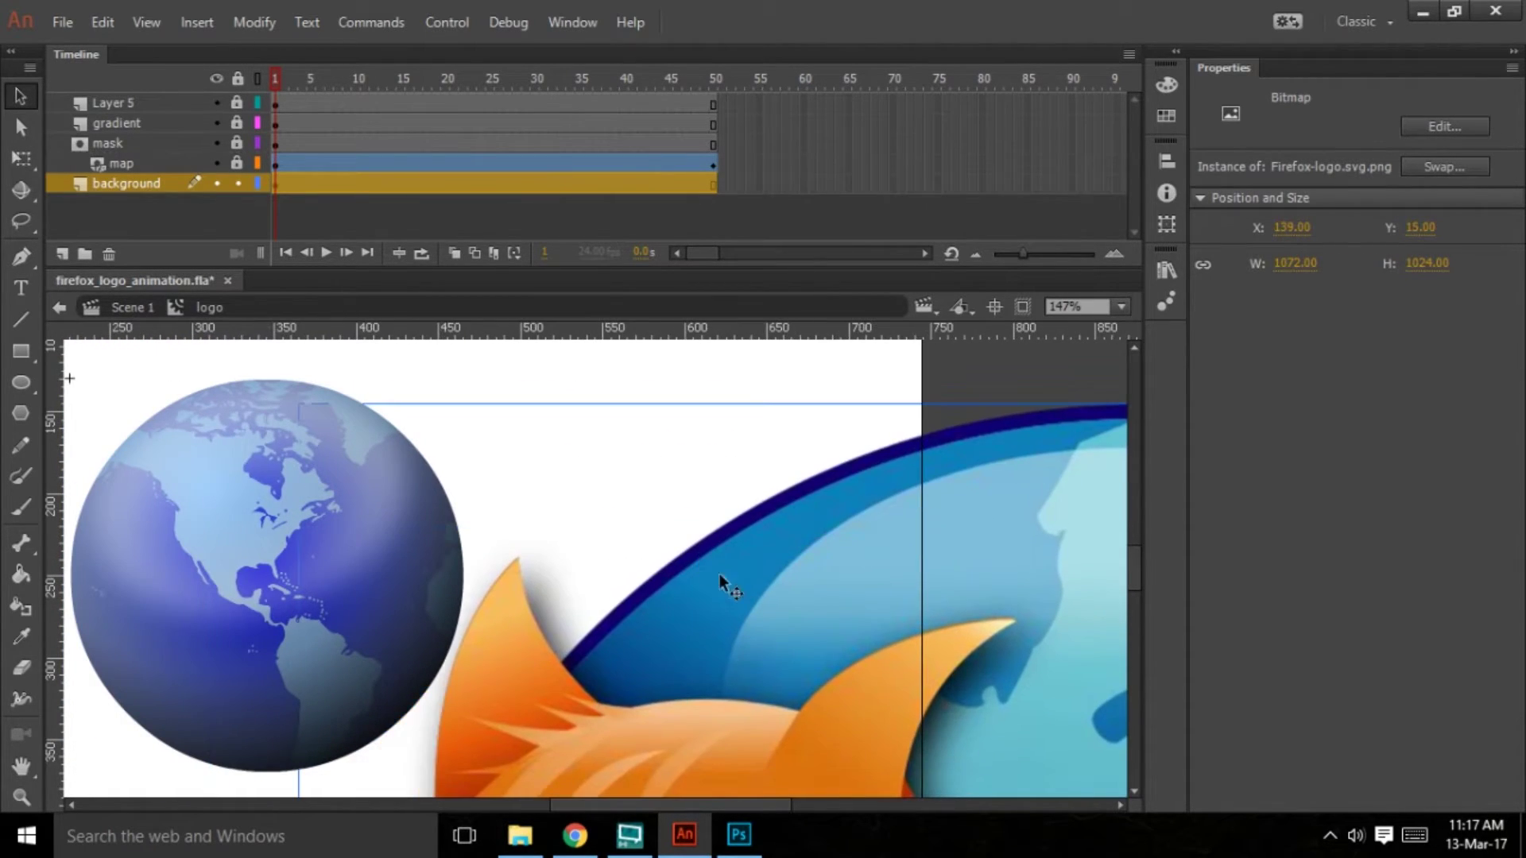
pyautogui.scroll(-3, 780, 614)
pyautogui.scroll(-5, 716, 604)
pyautogui.moveTo(766, 804); pyautogui.dragTo(835, 808)
pyautogui.scroll(6, 673, 565)
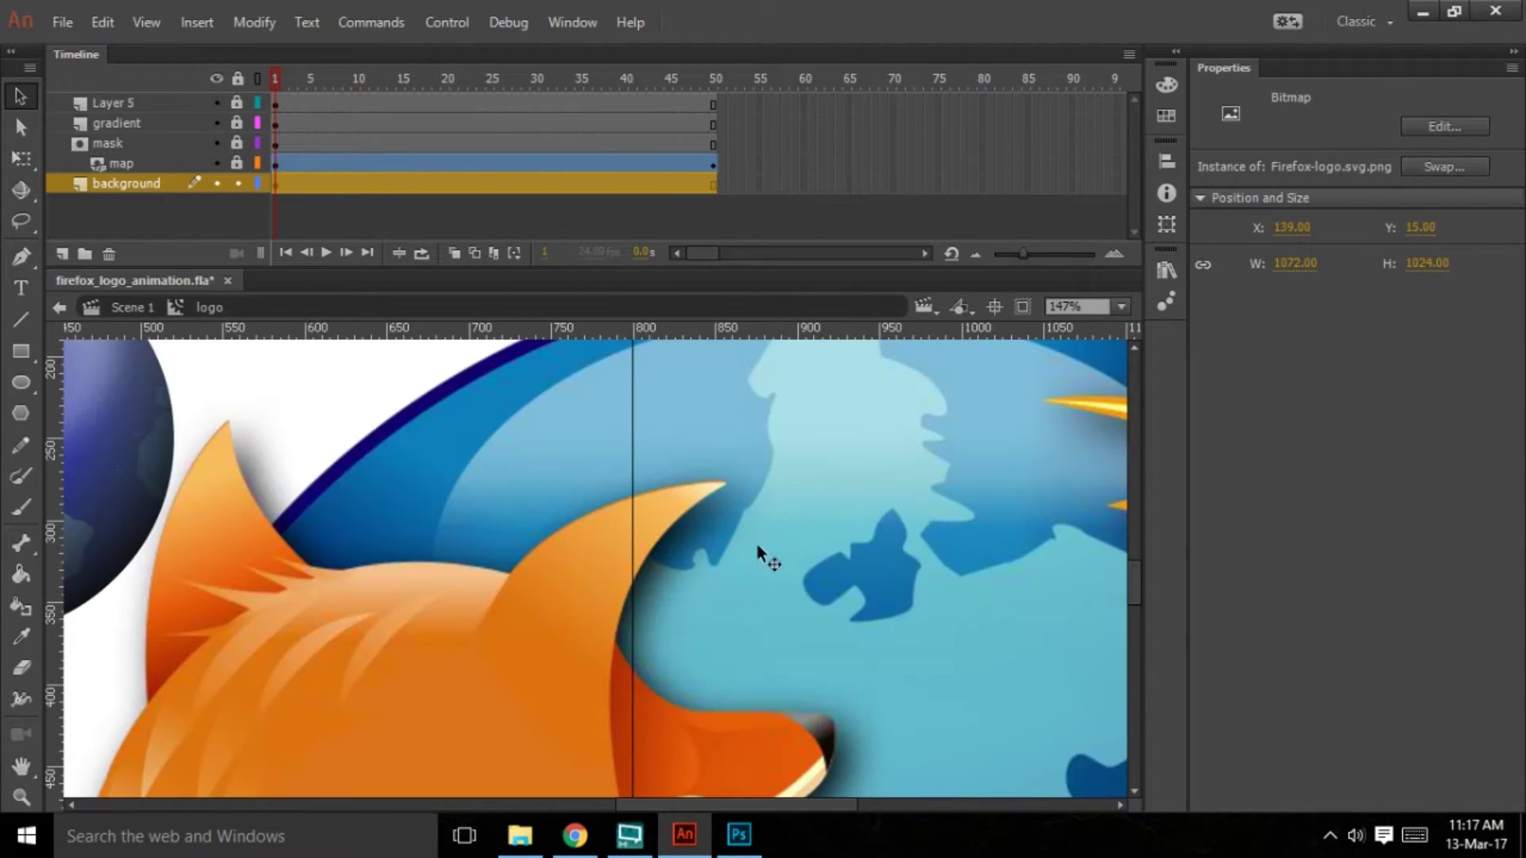
pyautogui.scroll(-4, 727, 593)
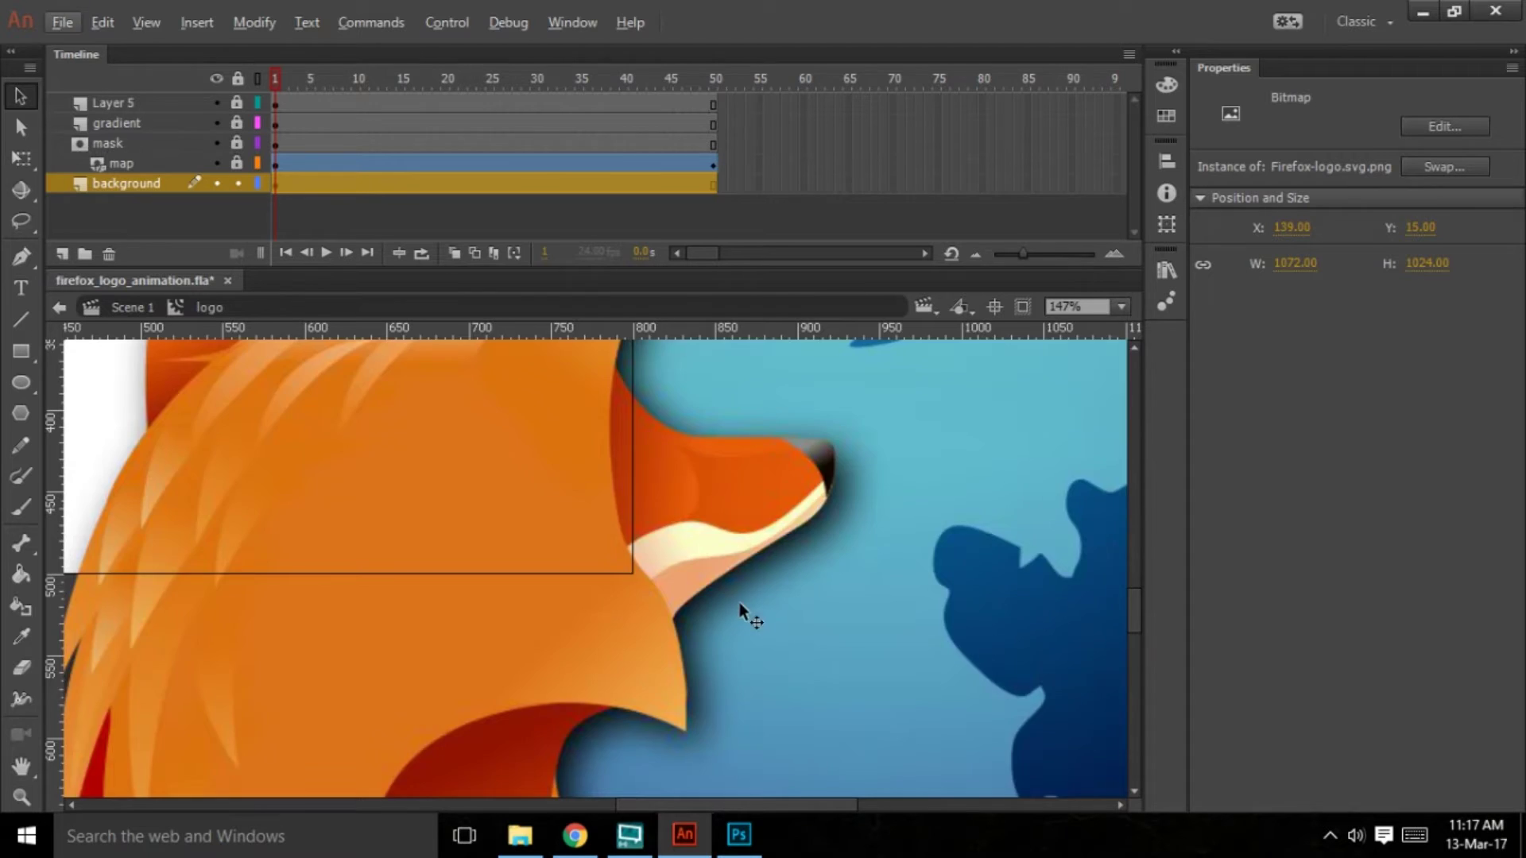
pyautogui.scroll(-5, 739, 603)
pyautogui.click(21, 158)
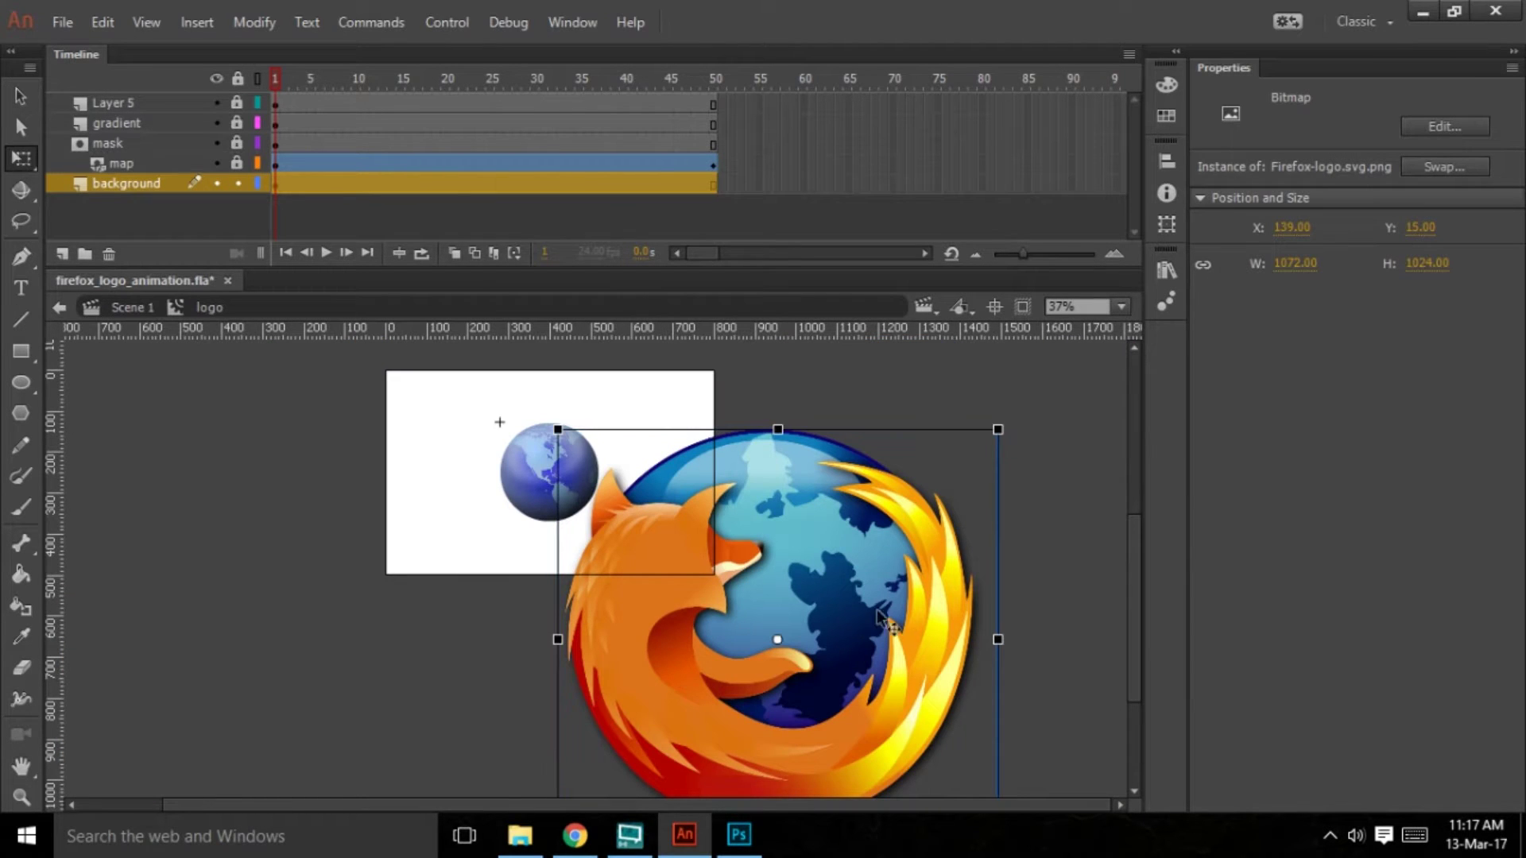
pyautogui.moveTo(996, 433); pyautogui.dragTo(899, 586)
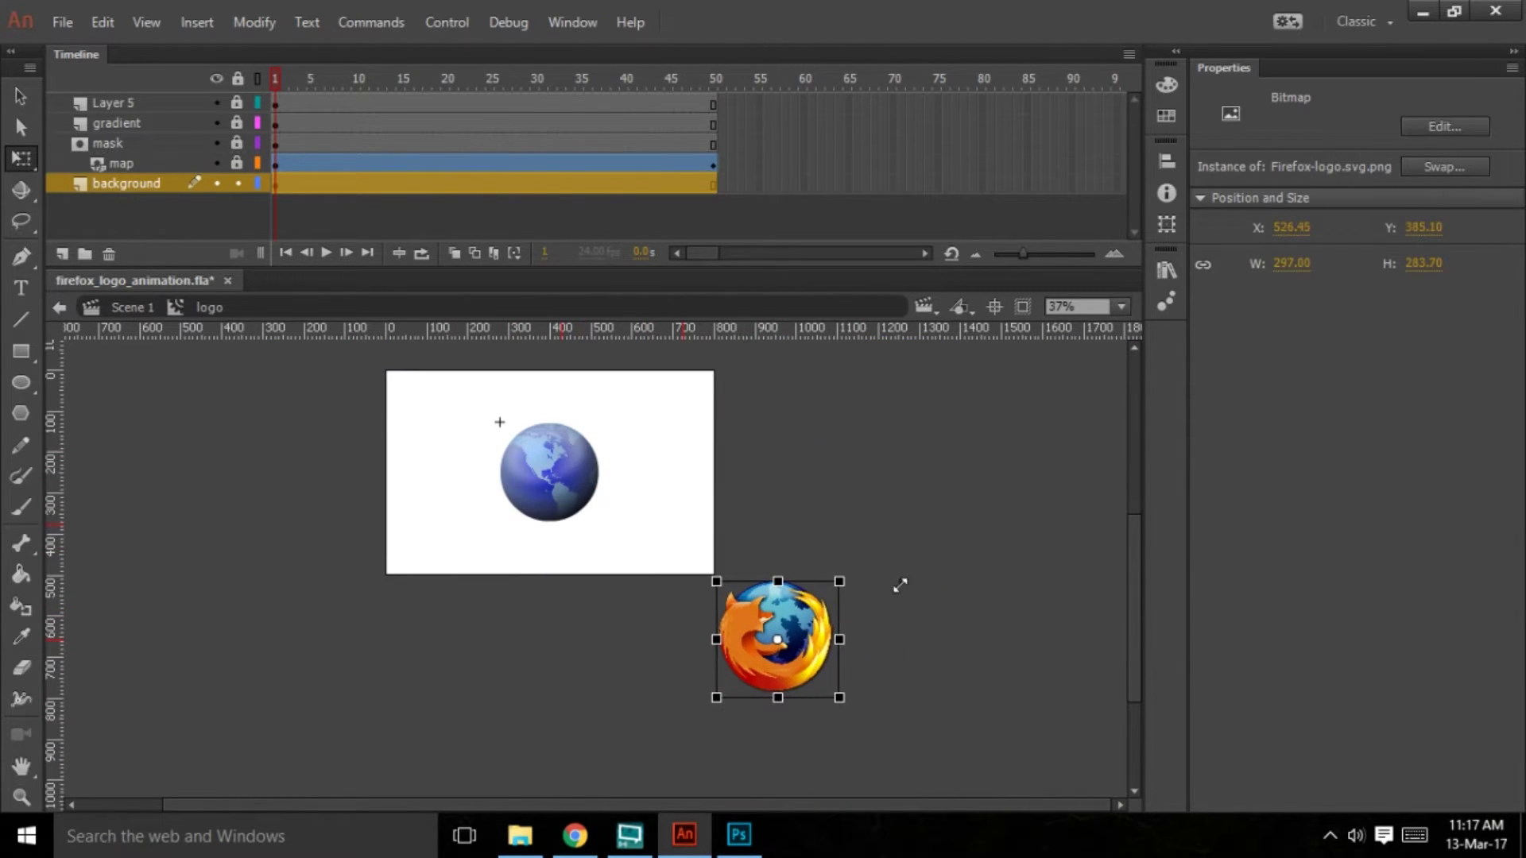
pyautogui.moveTo(745, 661); pyautogui.dragTo(640, 517)
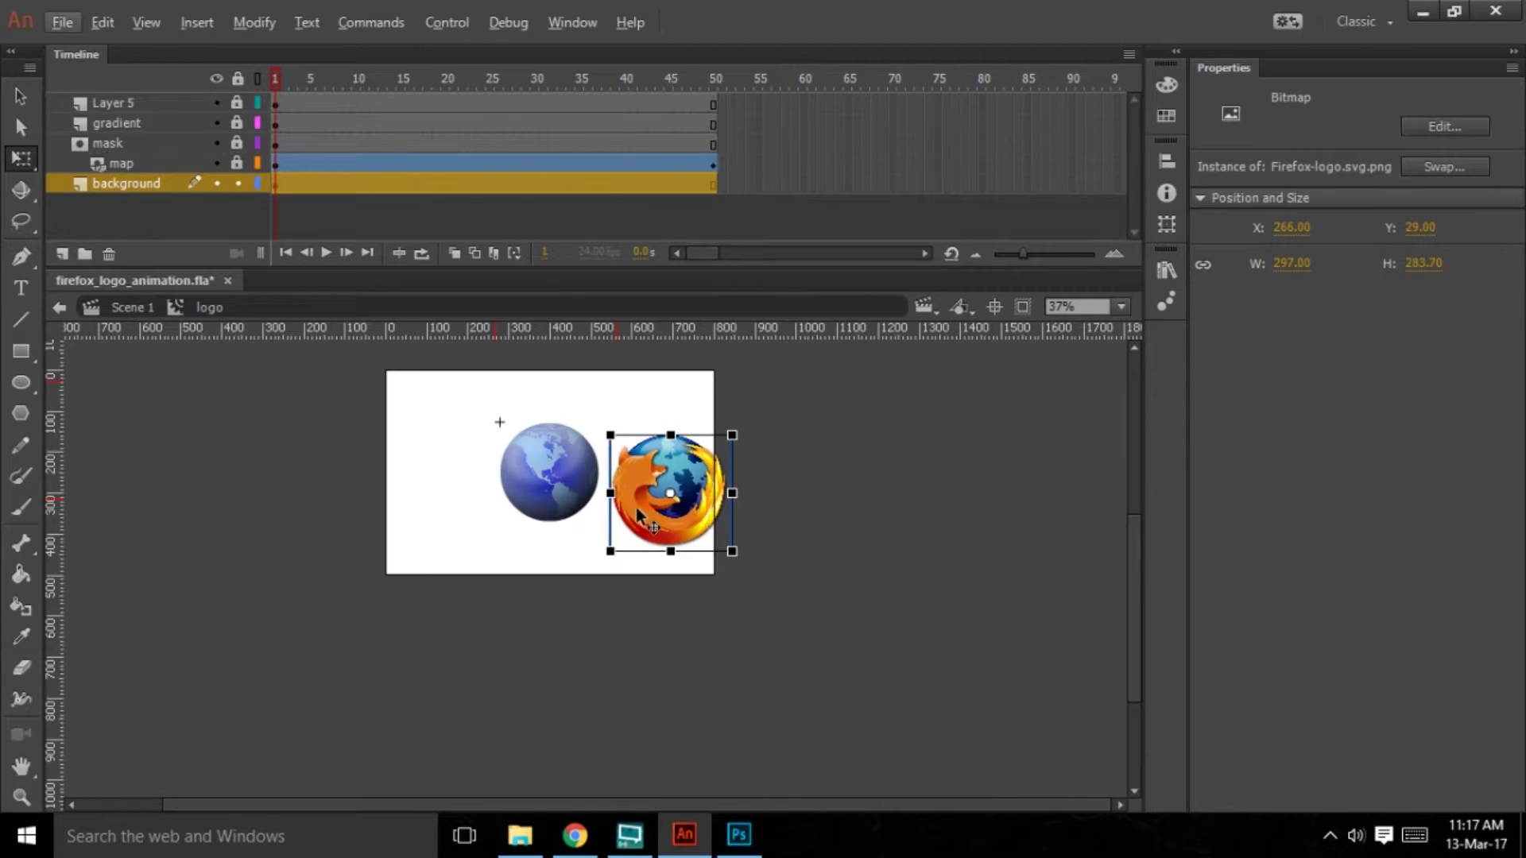
# Hide Layer 5, the highlight layer over the globe
pyautogui.scroll(5, 640, 520)
pyautogui.moveTo(604, 594); pyautogui.dragTo(659, 588)
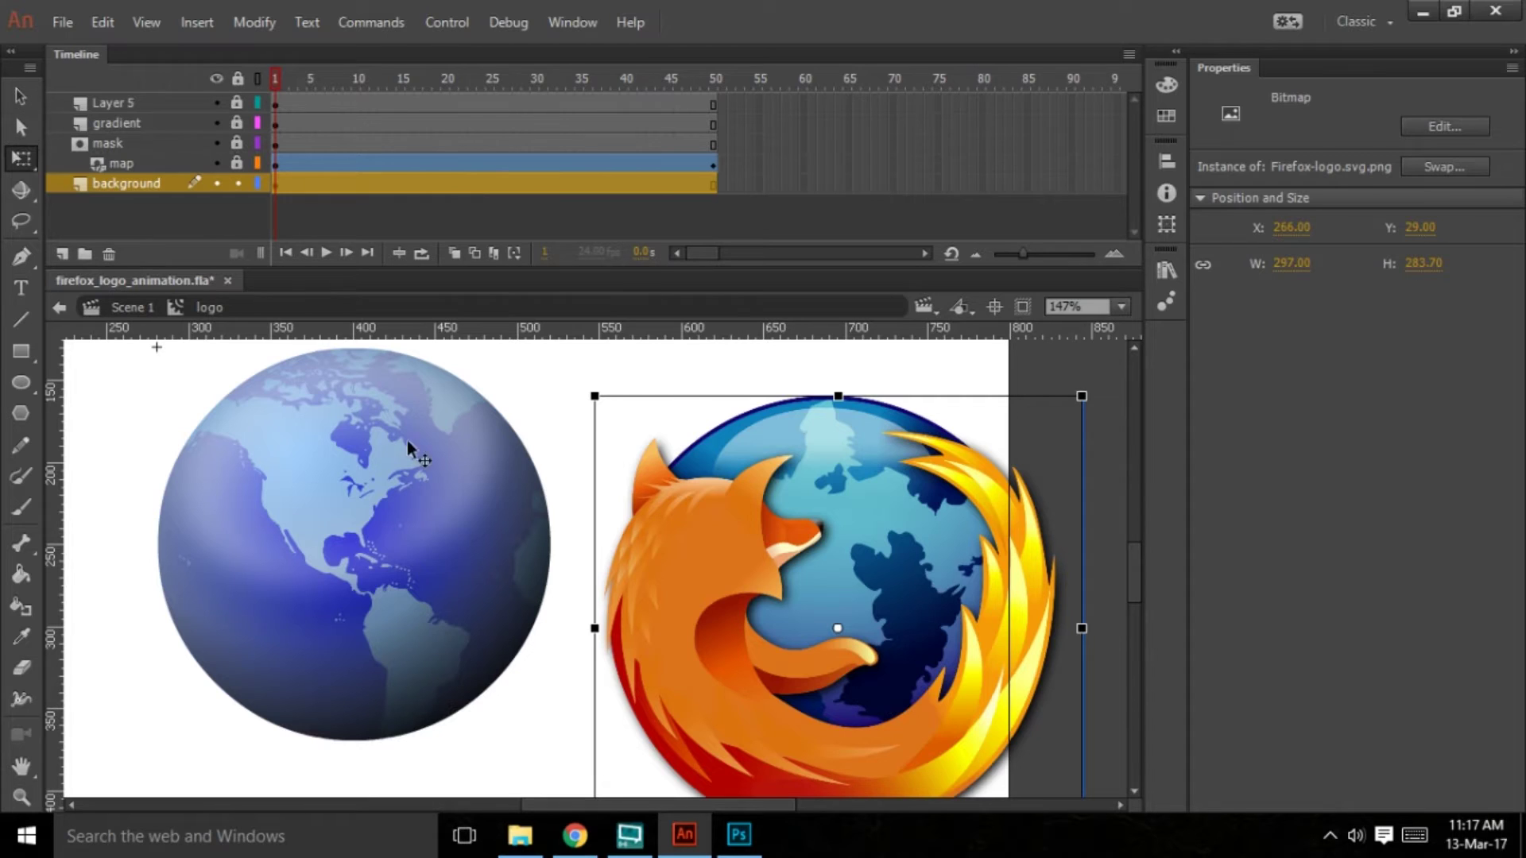
pyautogui.click(23, 104)
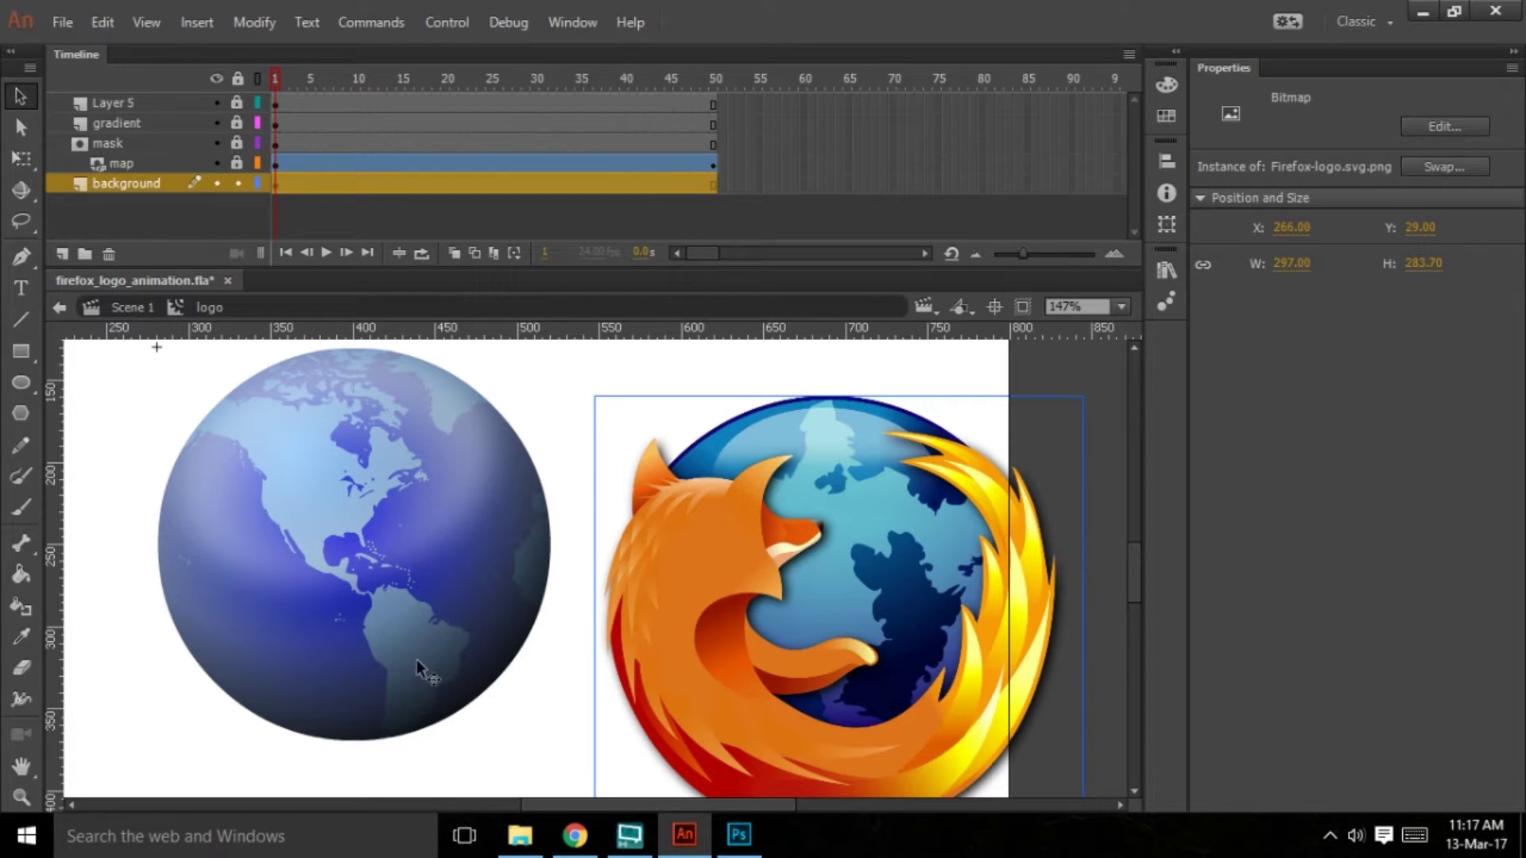
pyautogui.click(221, 107)
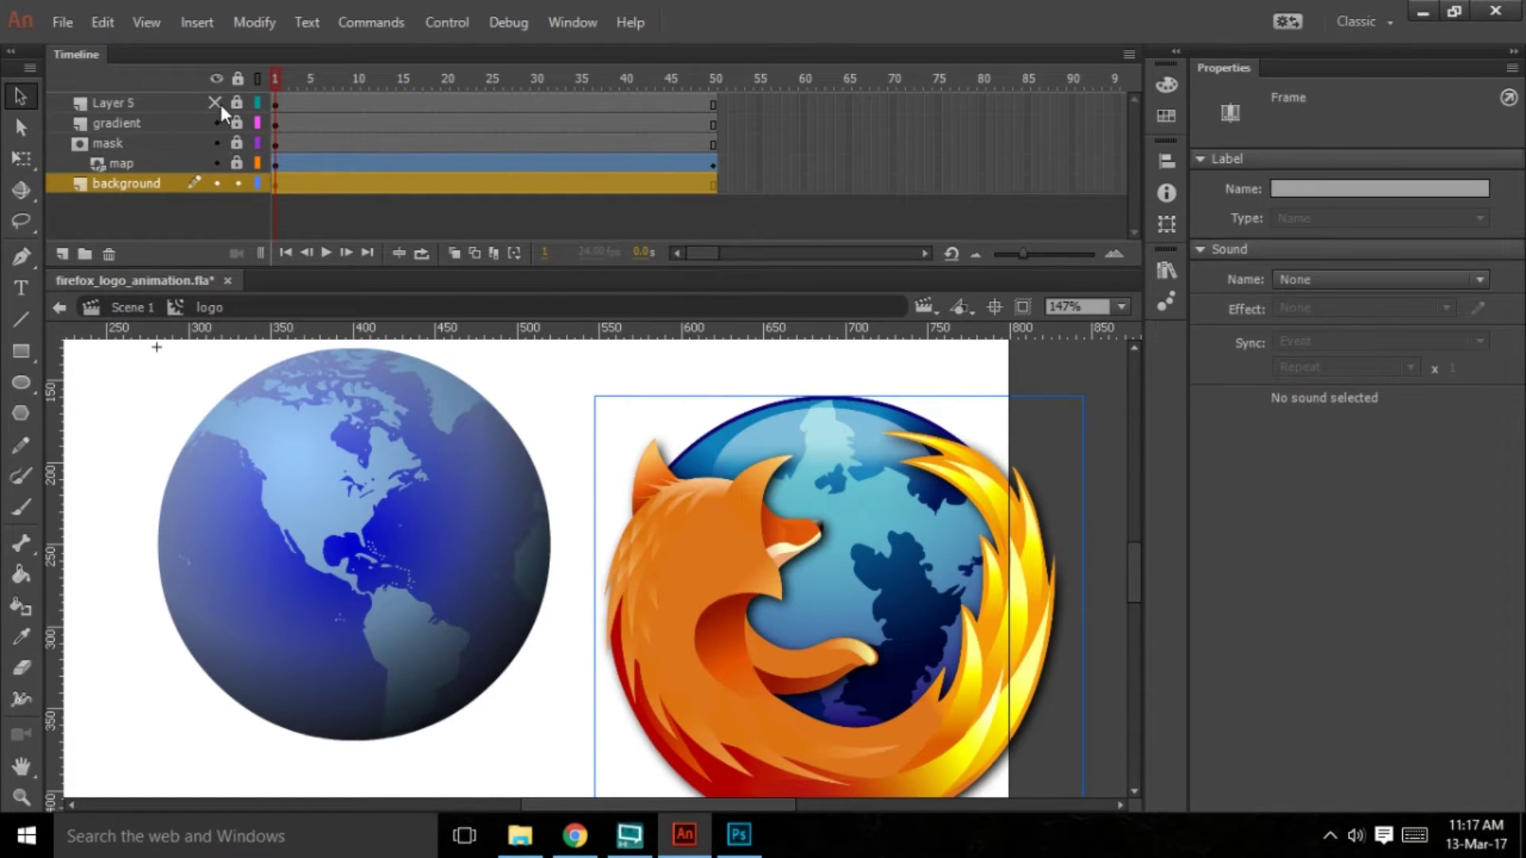
pyautogui.click(157, 102)
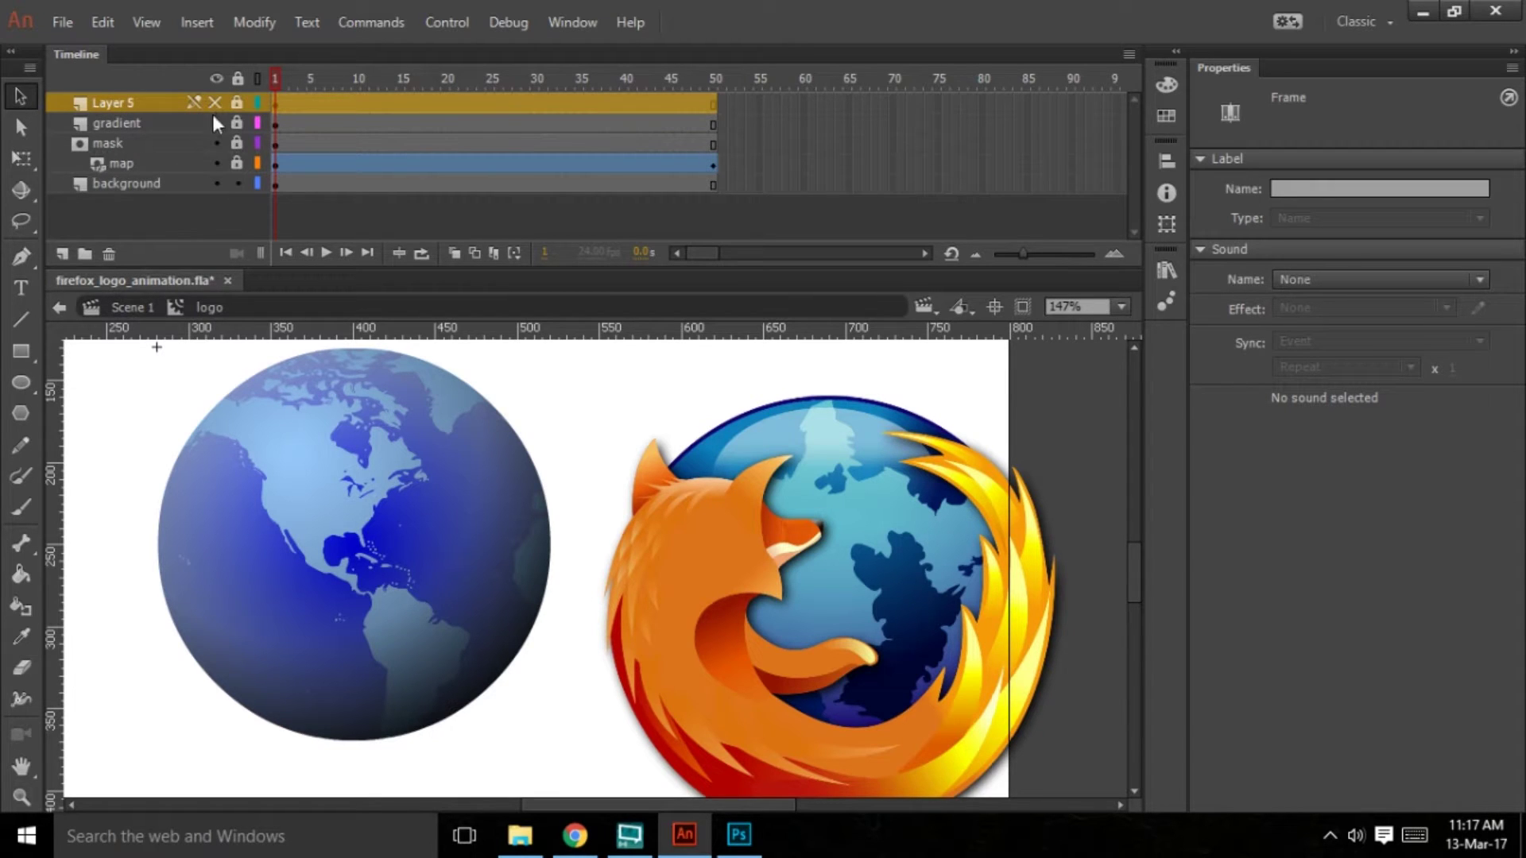
# Select the background layer's artwork and set the alpha of its radial gradient's outer colour stop to 100%
pyautogui.click(275, 186)
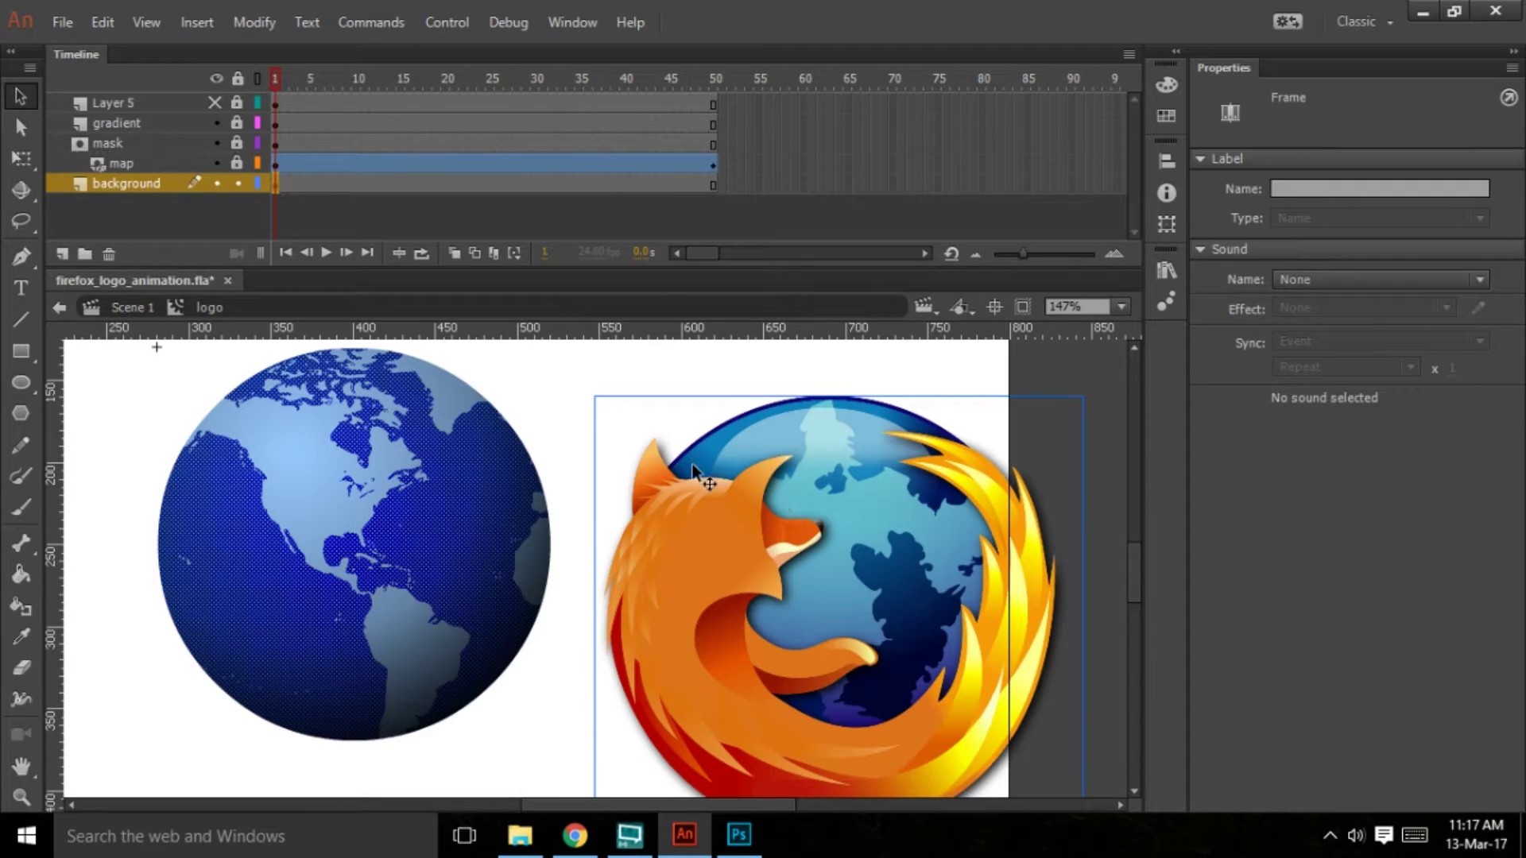
pyautogui.click(1165, 83)
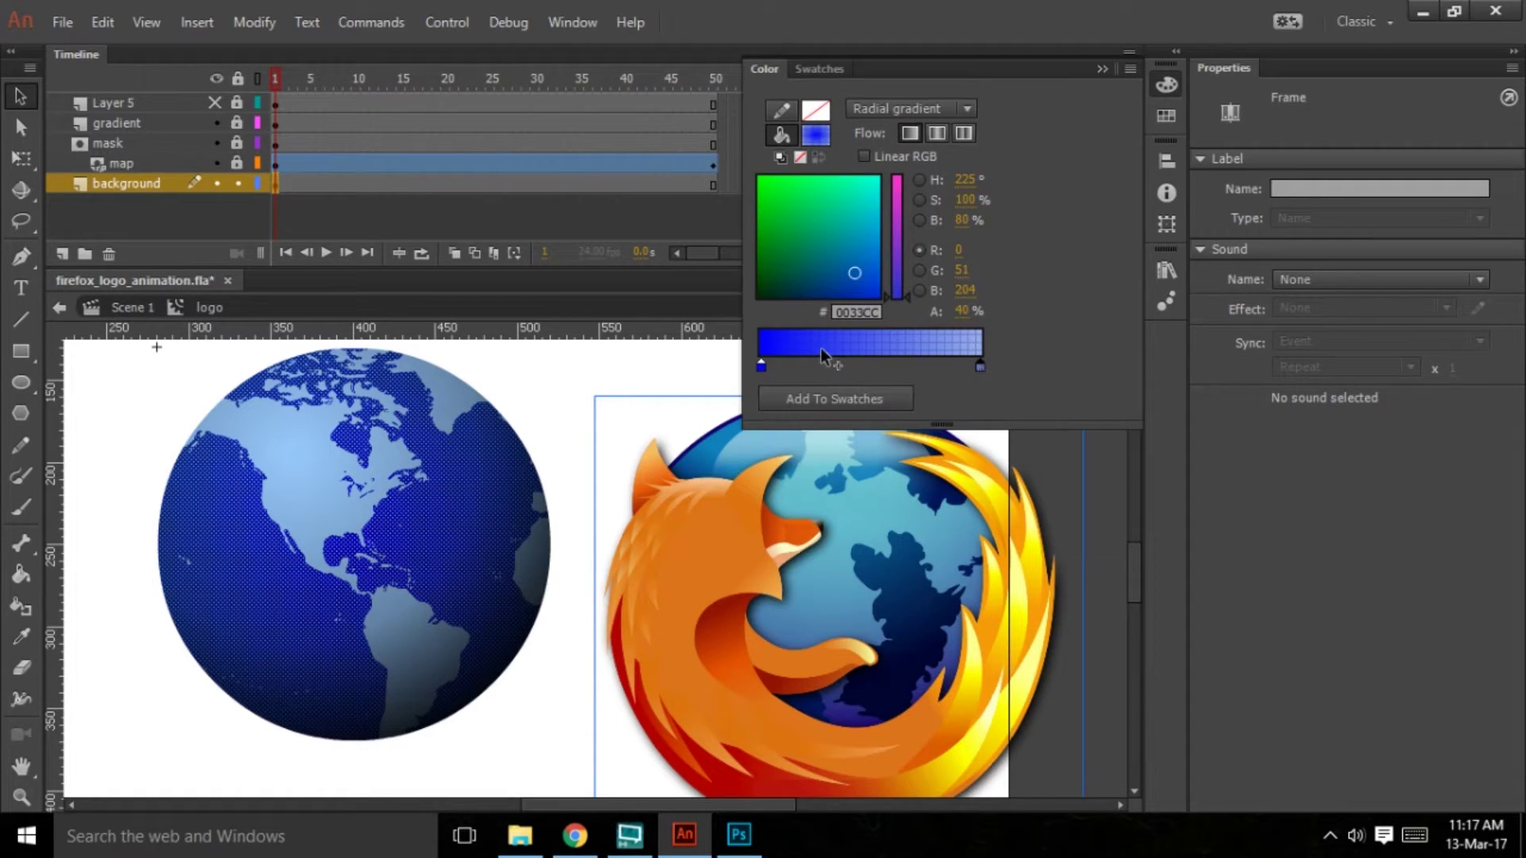
pyautogui.click(963, 312)
pyautogui.write('0100')
pyautogui.press('Return')
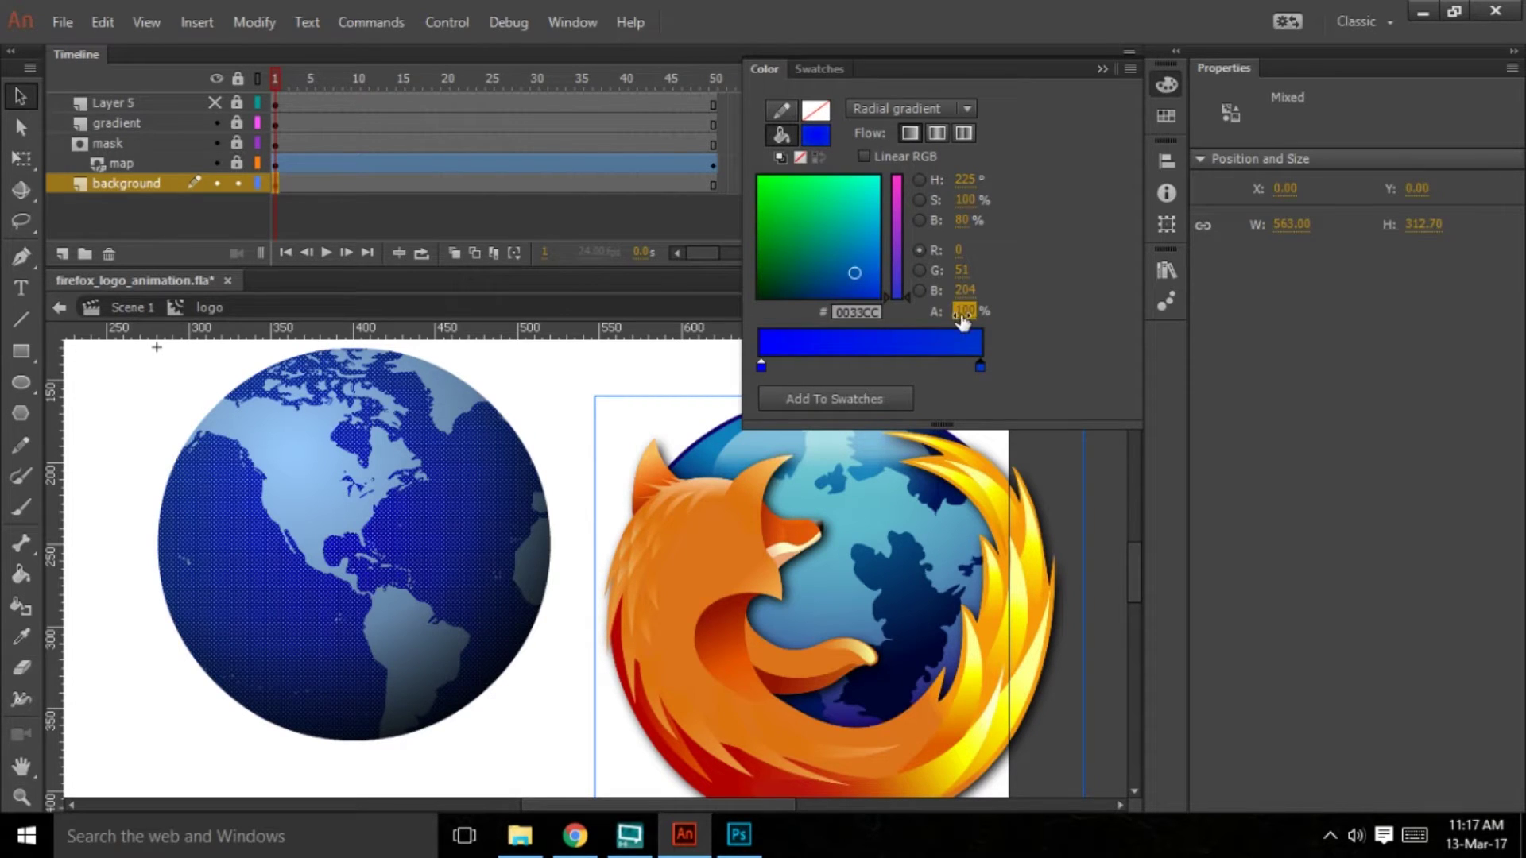
# Recolour the globe's radial gradient with colours sampled from the Firefox logo: mid blue for the inner stop, dark navy #00022F for the outer stop
pyautogui.click(760, 365)
pyautogui.click(761, 367)
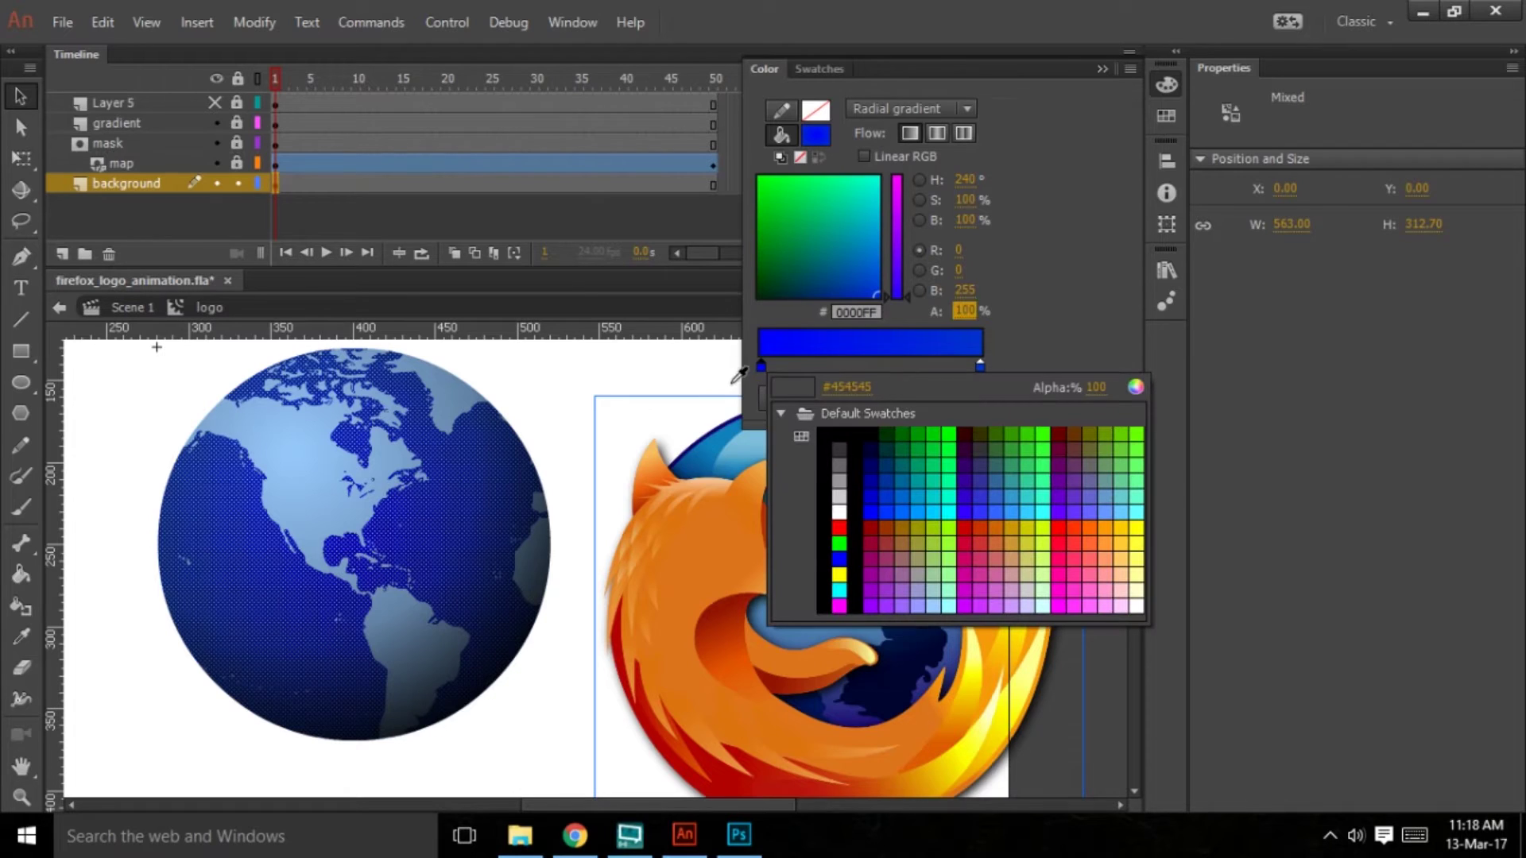
pyautogui.click(708, 443)
pyautogui.click(979, 367)
pyautogui.click(980, 366)
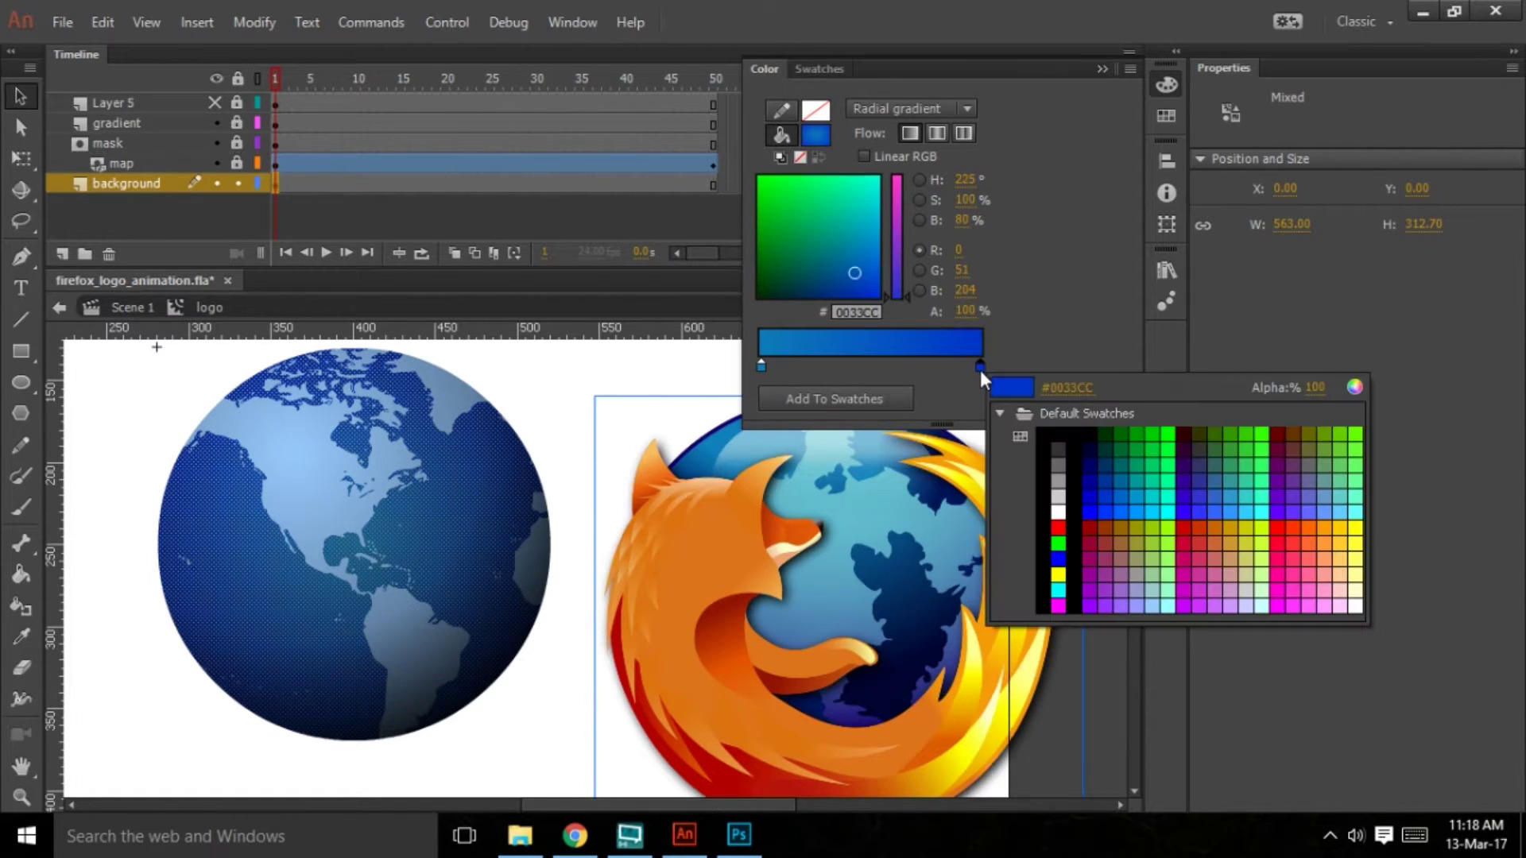
pyautogui.click(894, 697)
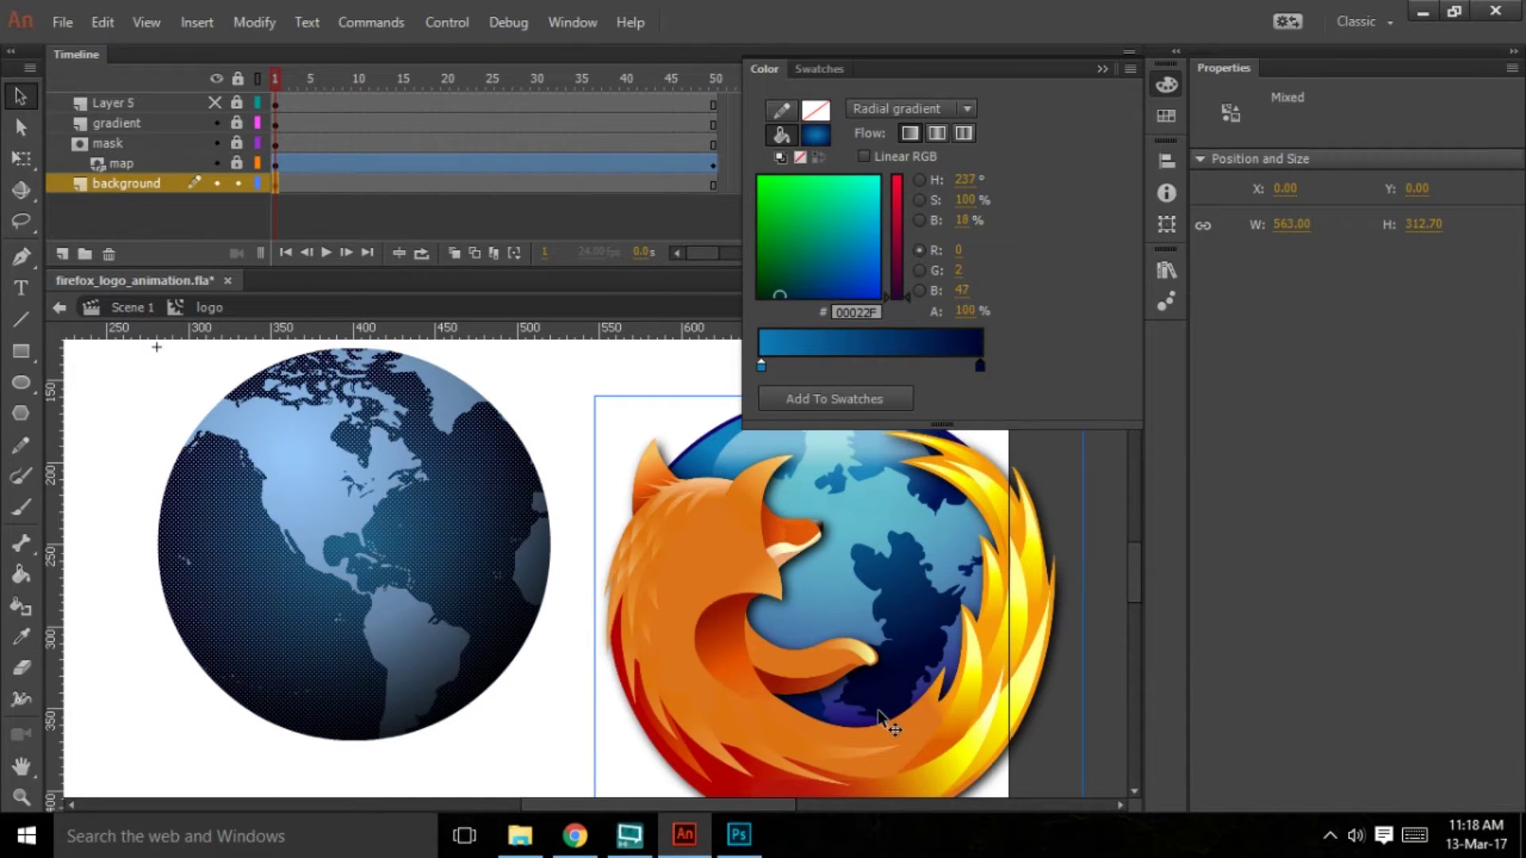
pyautogui.click(108, 388)
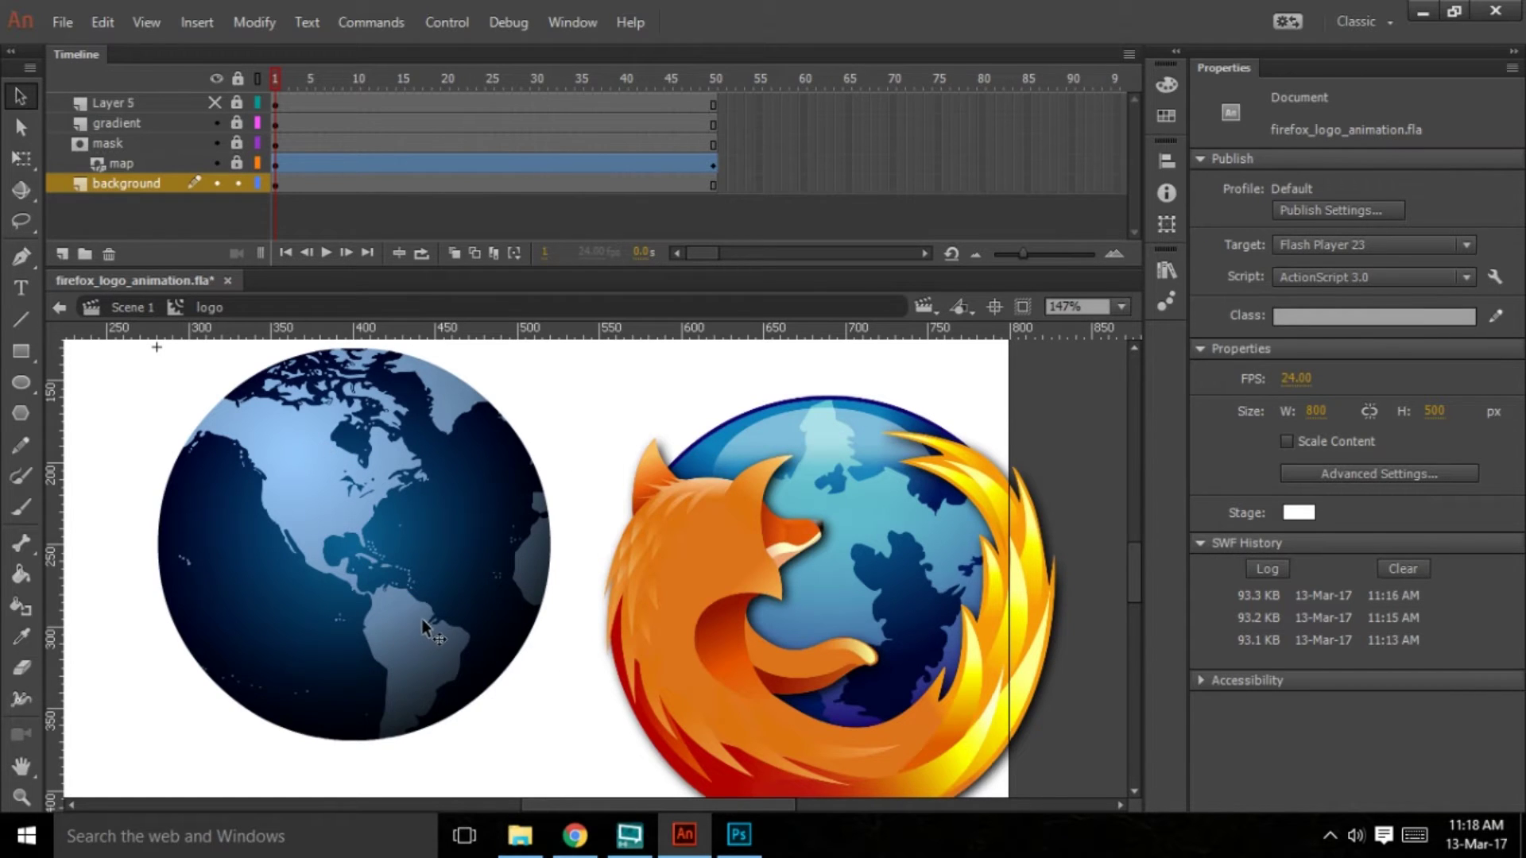
# Shift the centre of the background globe's radial gradient toward its upper left and enlarge the gradient's radius with the Gradient Transform tool
pyautogui.click(24, 163)
pyautogui.click(119, 182)
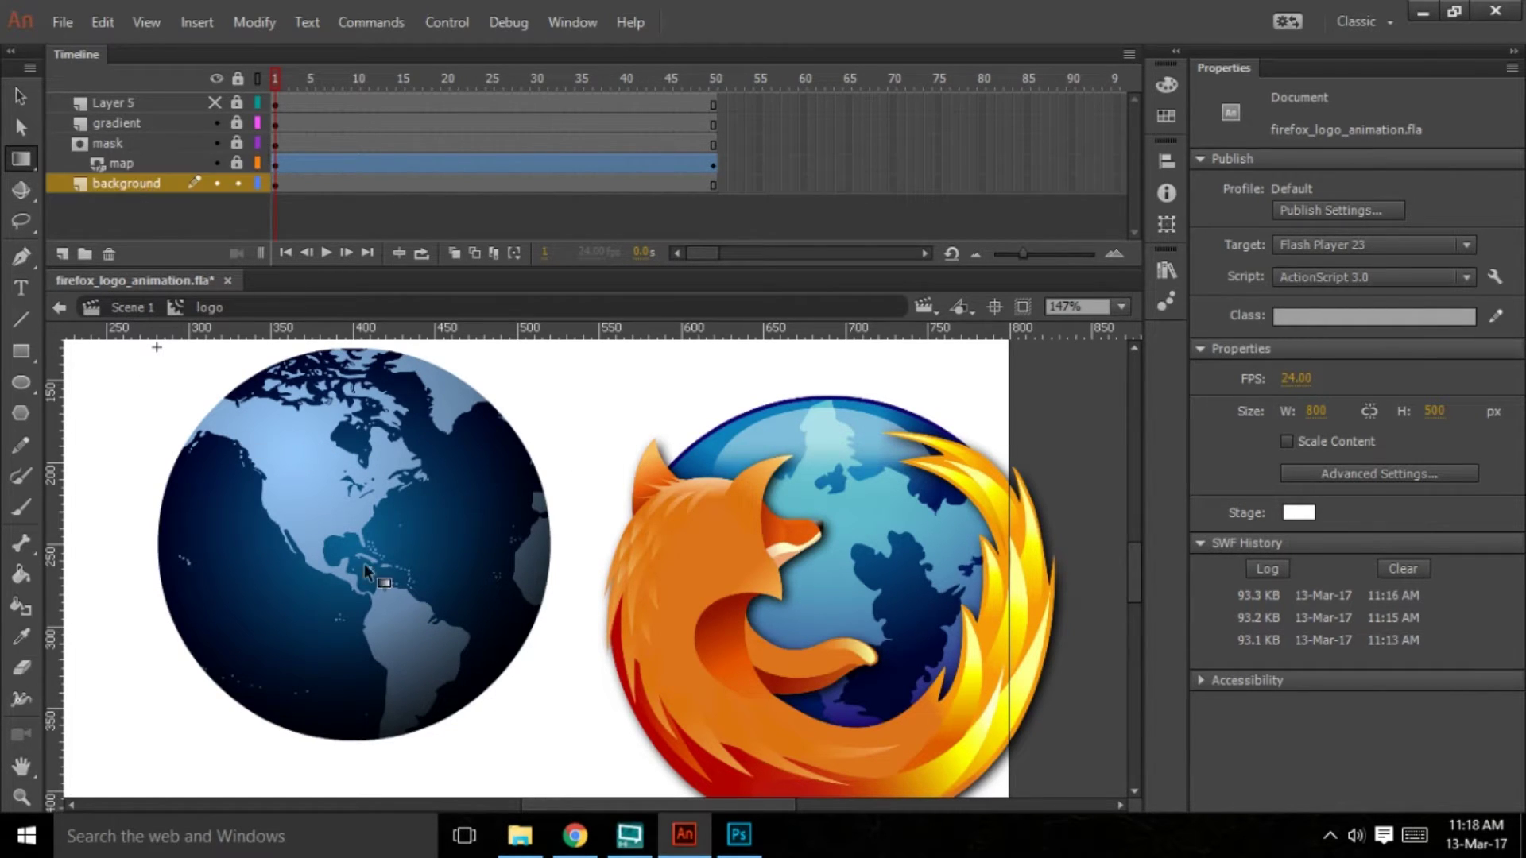
pyautogui.click(398, 531)
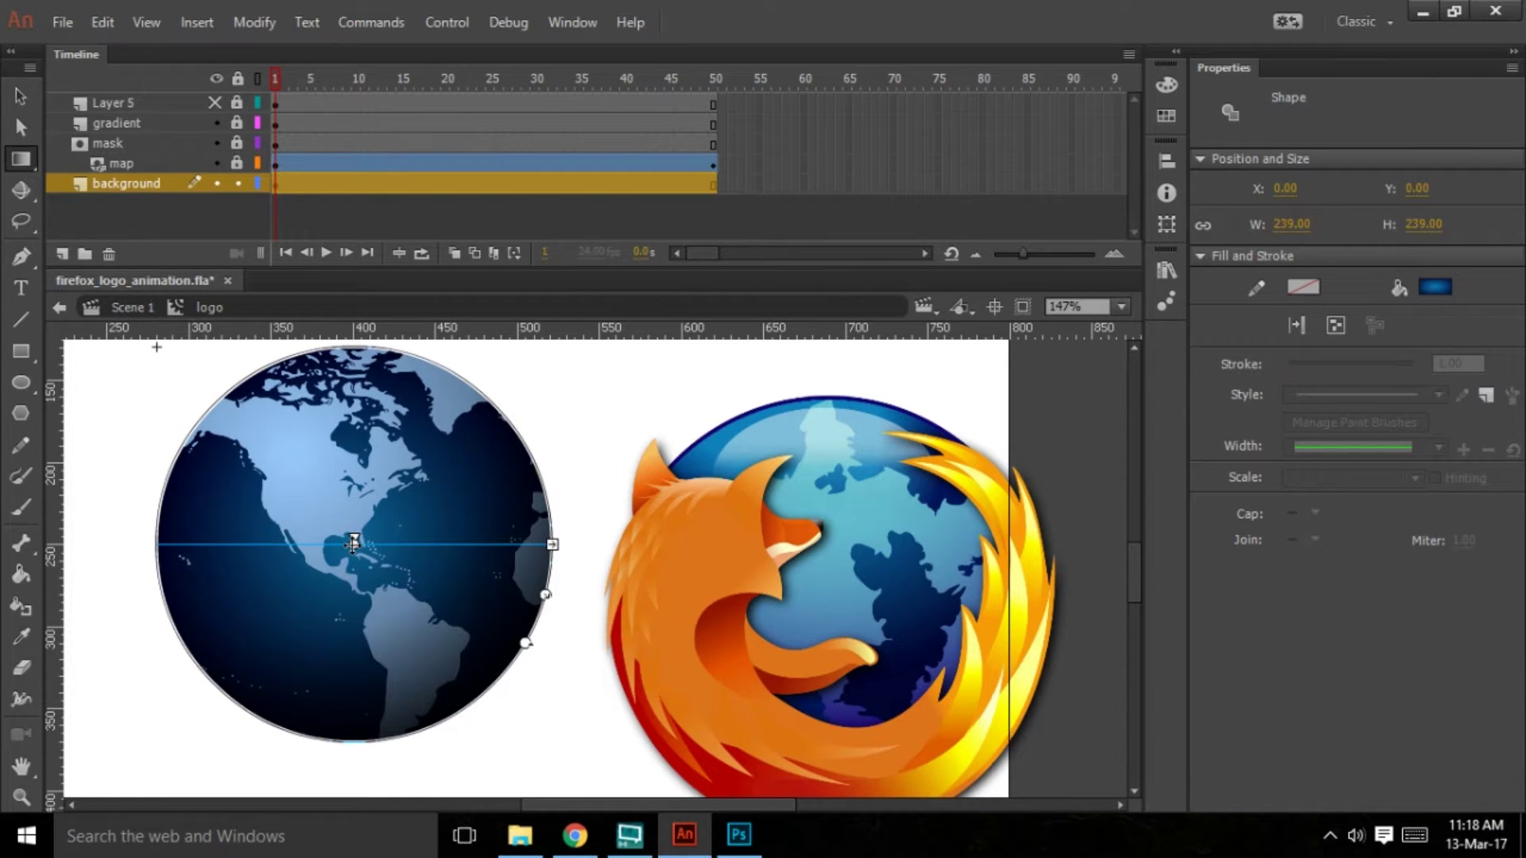
pyautogui.moveTo(353, 542); pyautogui.dragTo(295, 452)
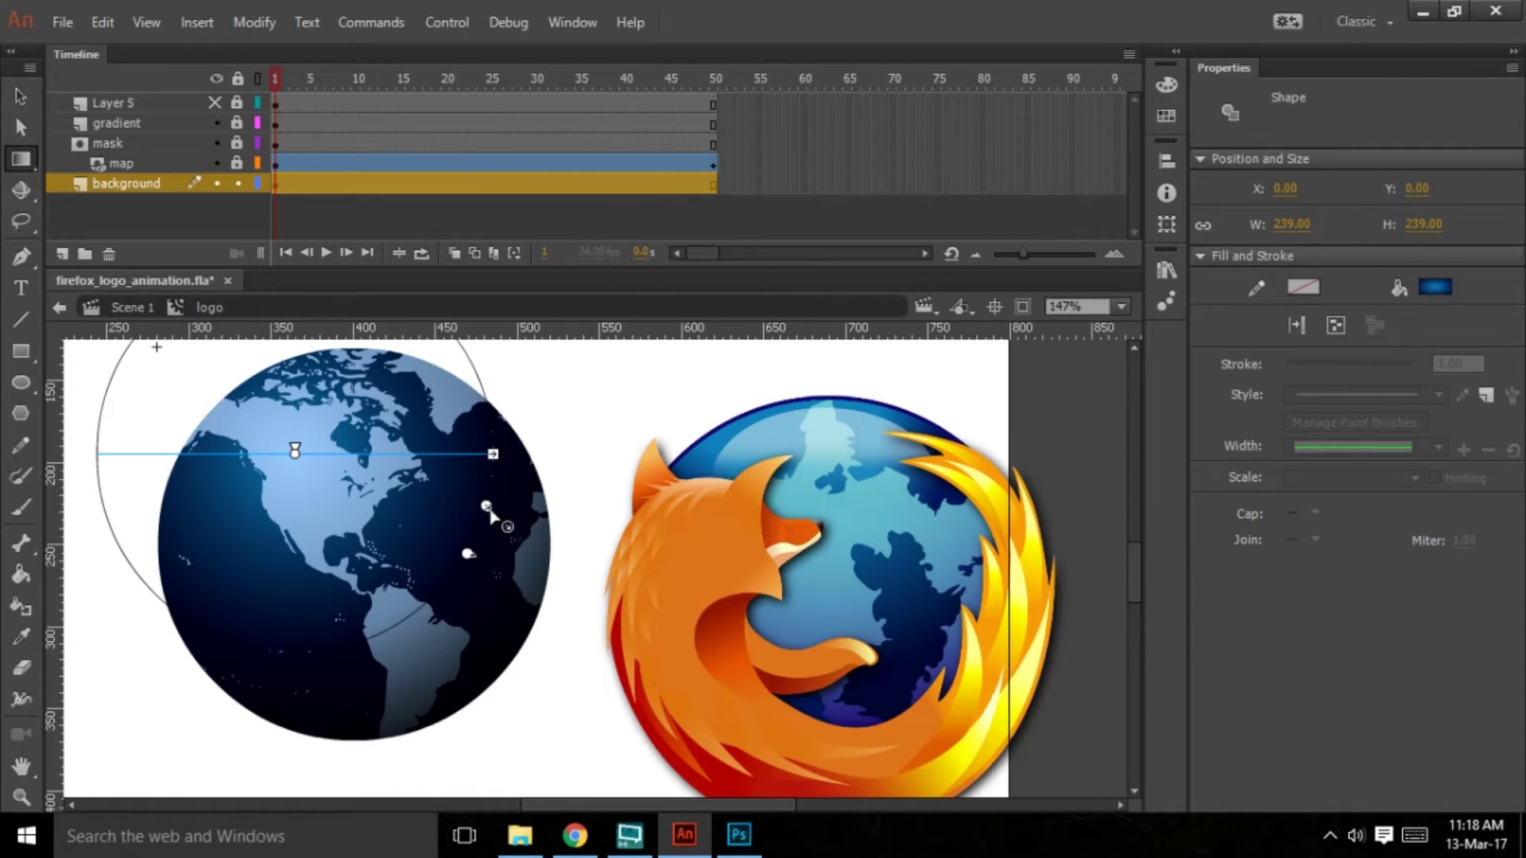
pyautogui.moveTo(486, 506); pyautogui.dragTo(557, 525)
pyautogui.moveTo(538, 575)
pyautogui.mouseDown()
pyautogui.moveTo(570, 615)
pyautogui.moveTo(536, 592)
pyautogui.mouseUp()
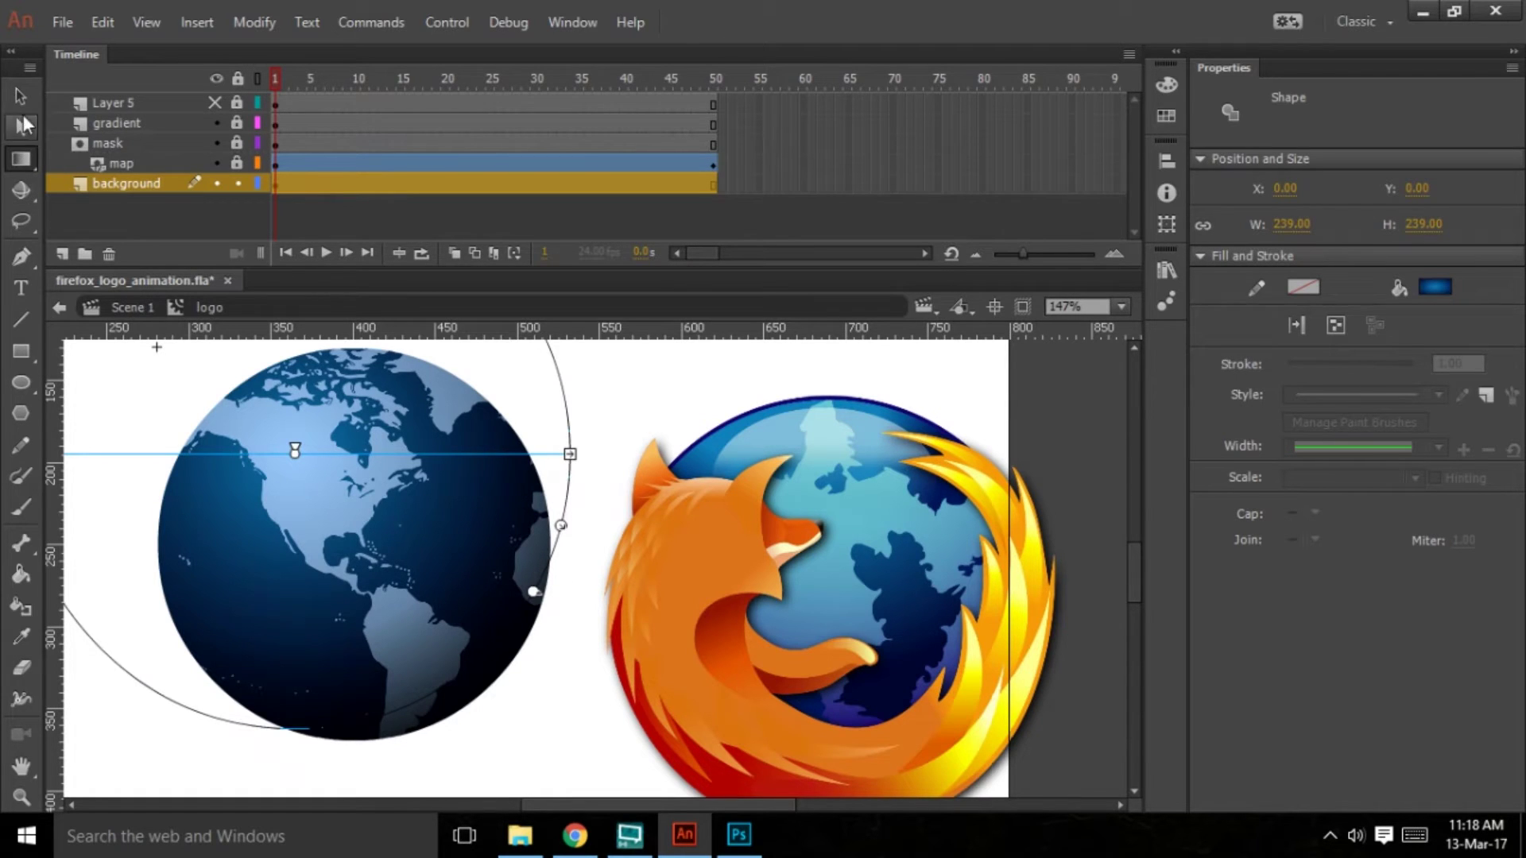
pyautogui.click(20, 95)
# Test the movie to preview the reshaded globe, close the preview and save the document
pyautogui.hotkey('ctrl', 'Return')
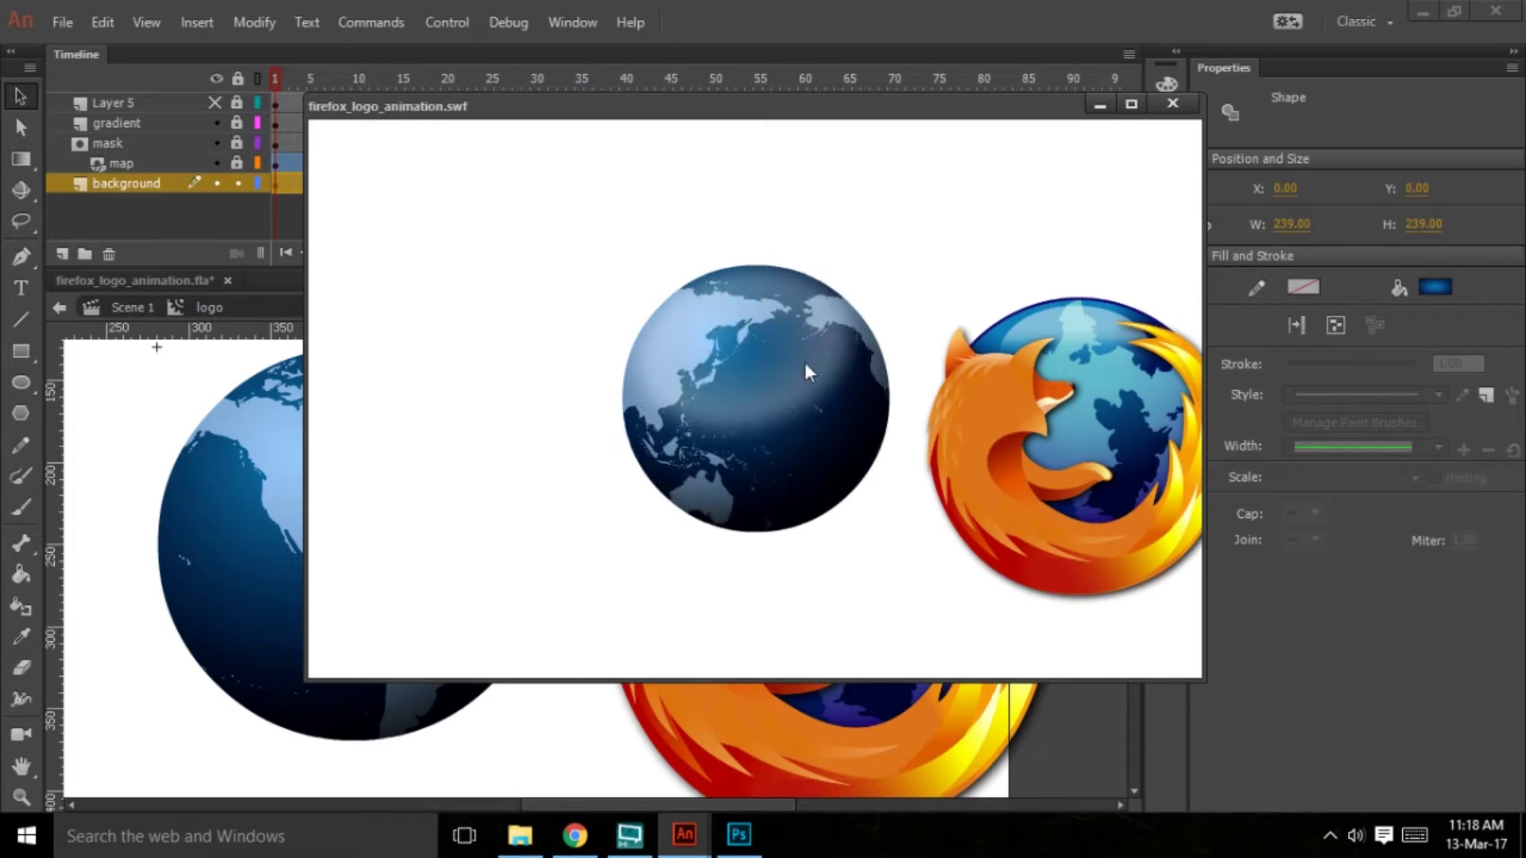
pyautogui.click(1172, 103)
pyautogui.hotkey('ctrl', 's')
# Open the world map PNG from the RESOURCES folder in Photoshop
pyautogui.moveTo(765, 853)
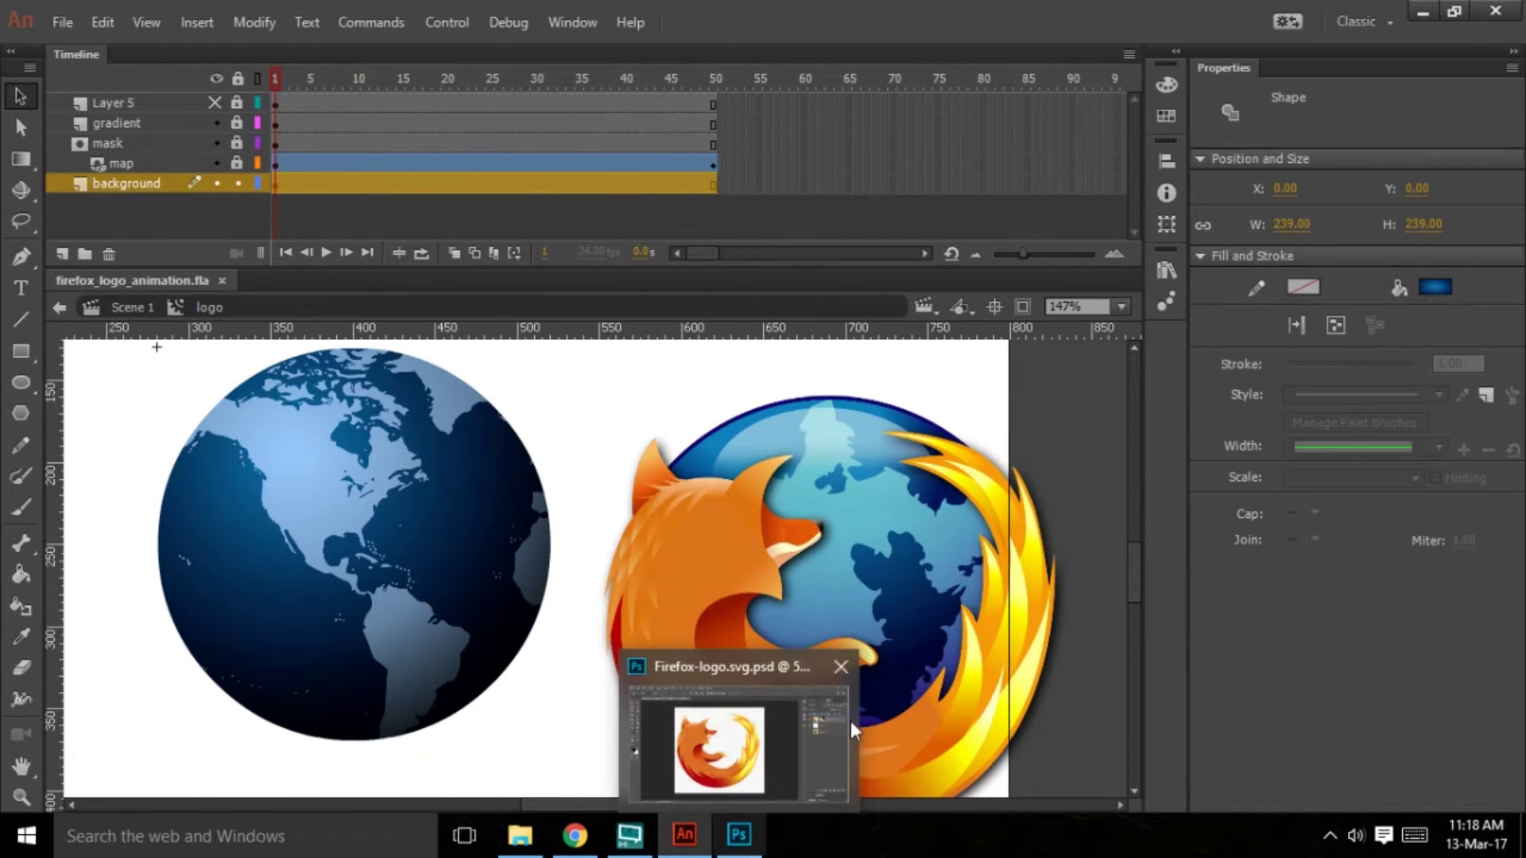
pyautogui.click(520, 835)
pyautogui.click(600, 374)
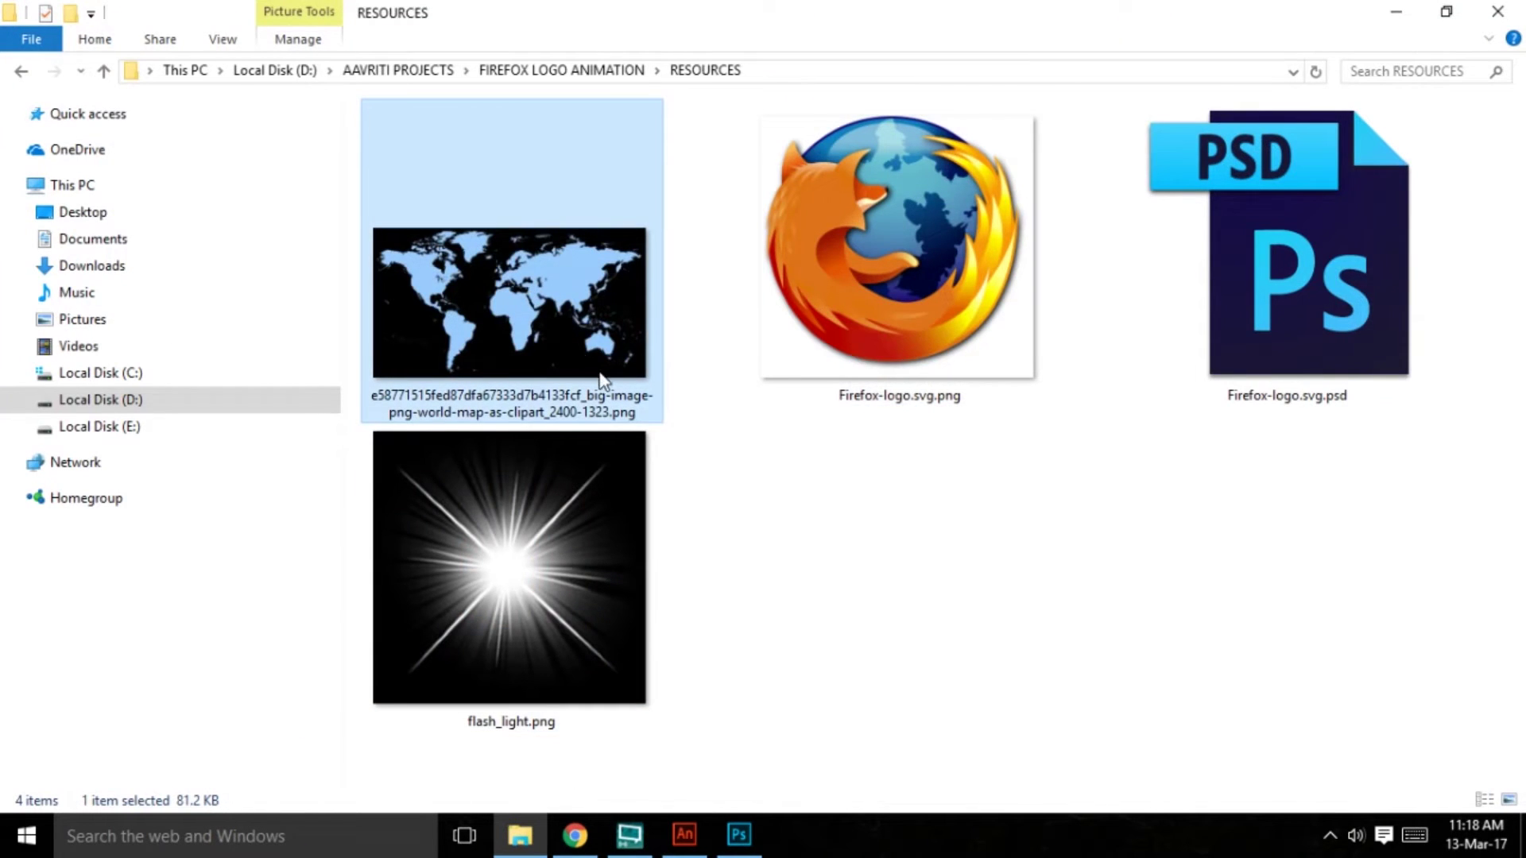
pyautogui.moveTo(506, 305); pyautogui.dragTo(484, 83)
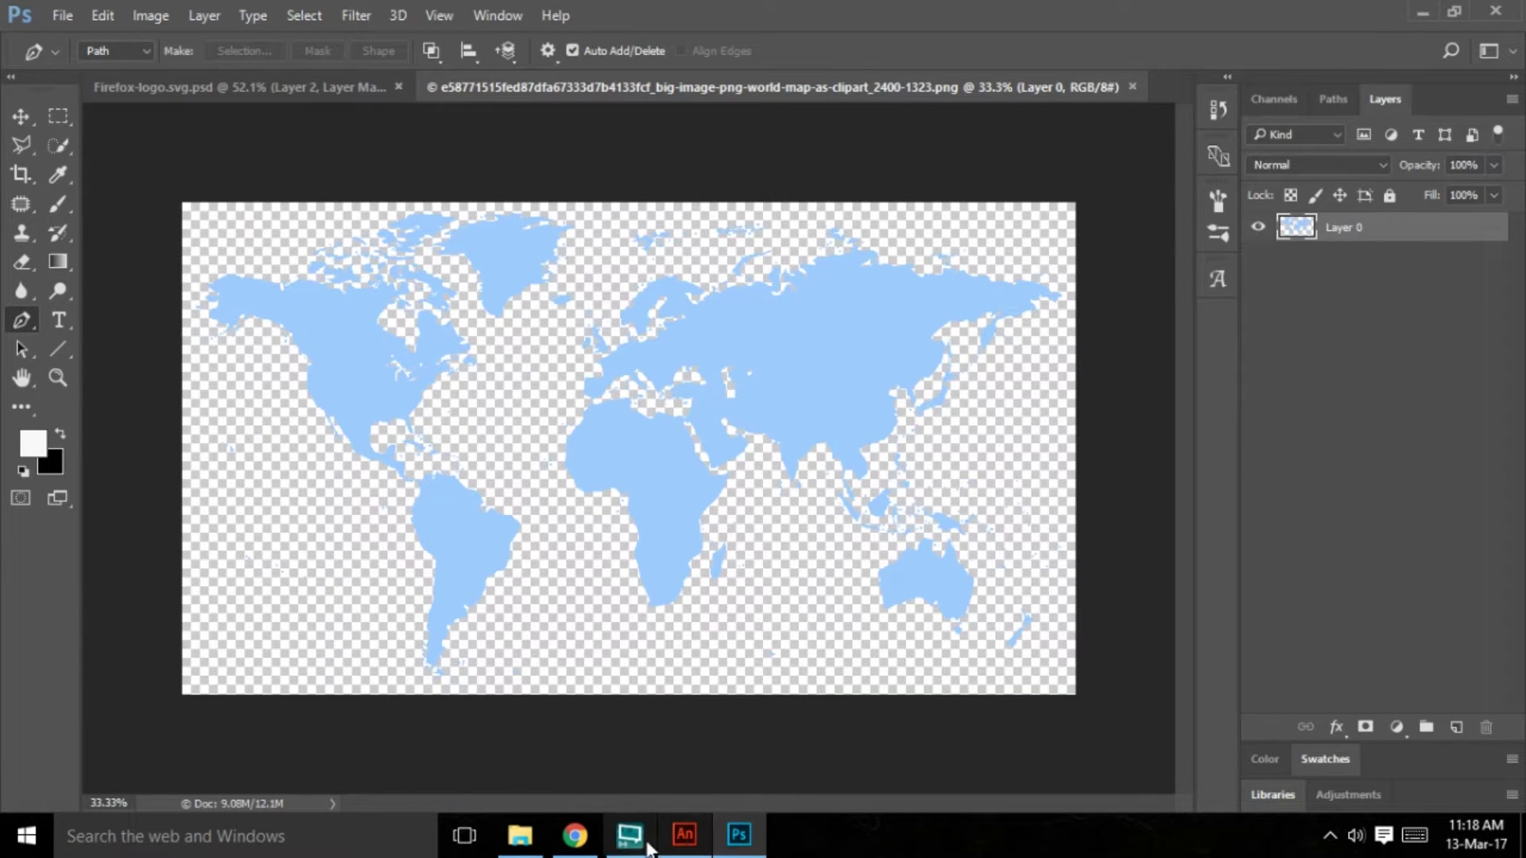
# Place Firefox-logo.svg.png as a layer over the world map at 45.32% scale and move it lower on the canvas
pyautogui.click(519, 835)
pyautogui.moveTo(890, 366); pyautogui.dragTo(740, 518)
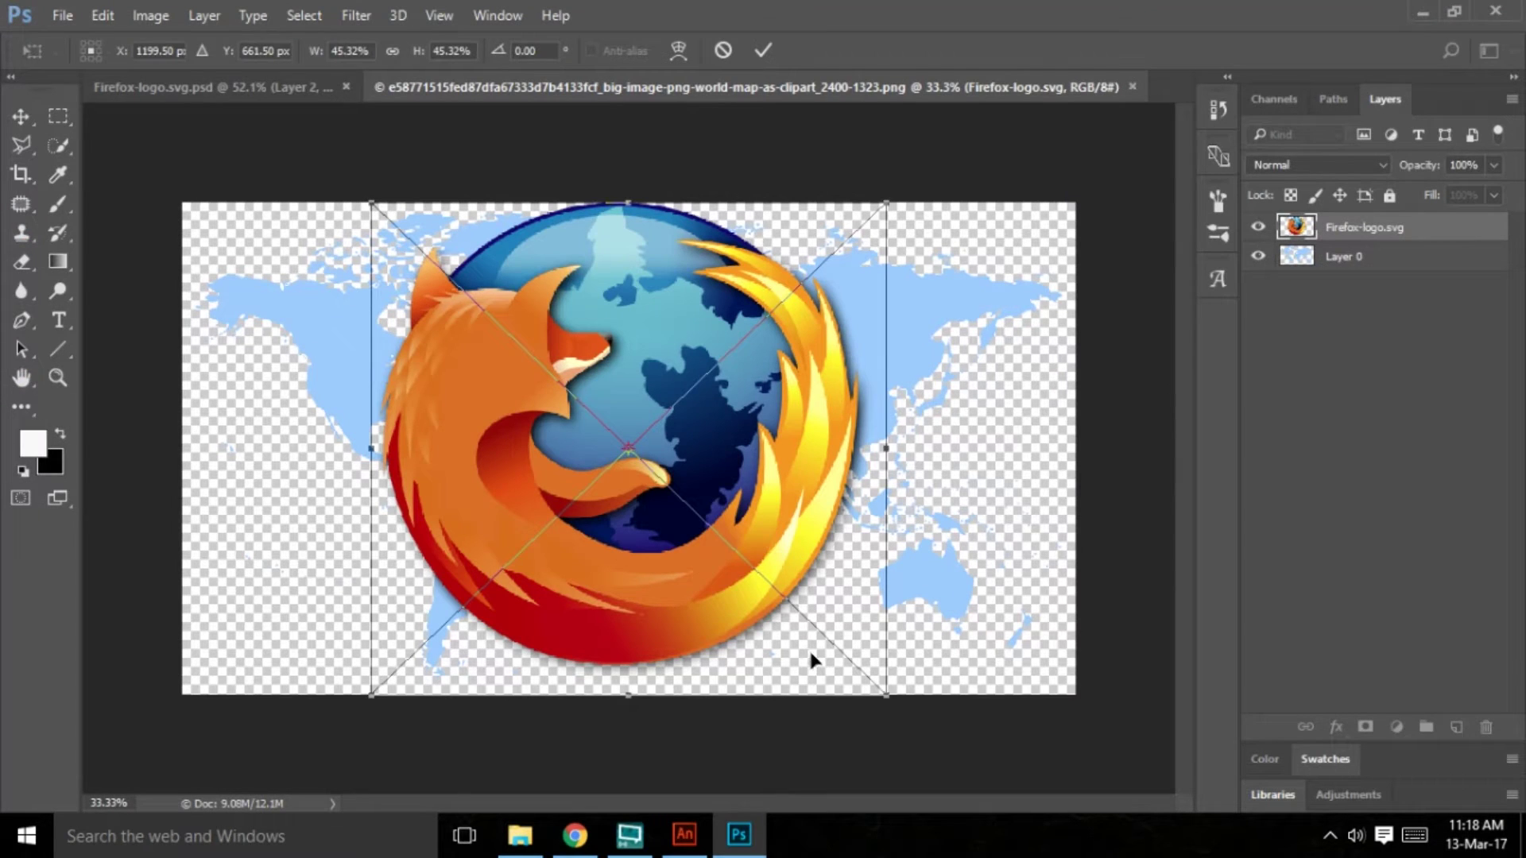
pyautogui.press('Return')
pyautogui.press('p')
pyautogui.scroll(1, 550, 314)
pyautogui.press('v')
pyautogui.moveTo(459, 352); pyautogui.dragTo(457, 515)
pyautogui.scroll(1, 652, 477)
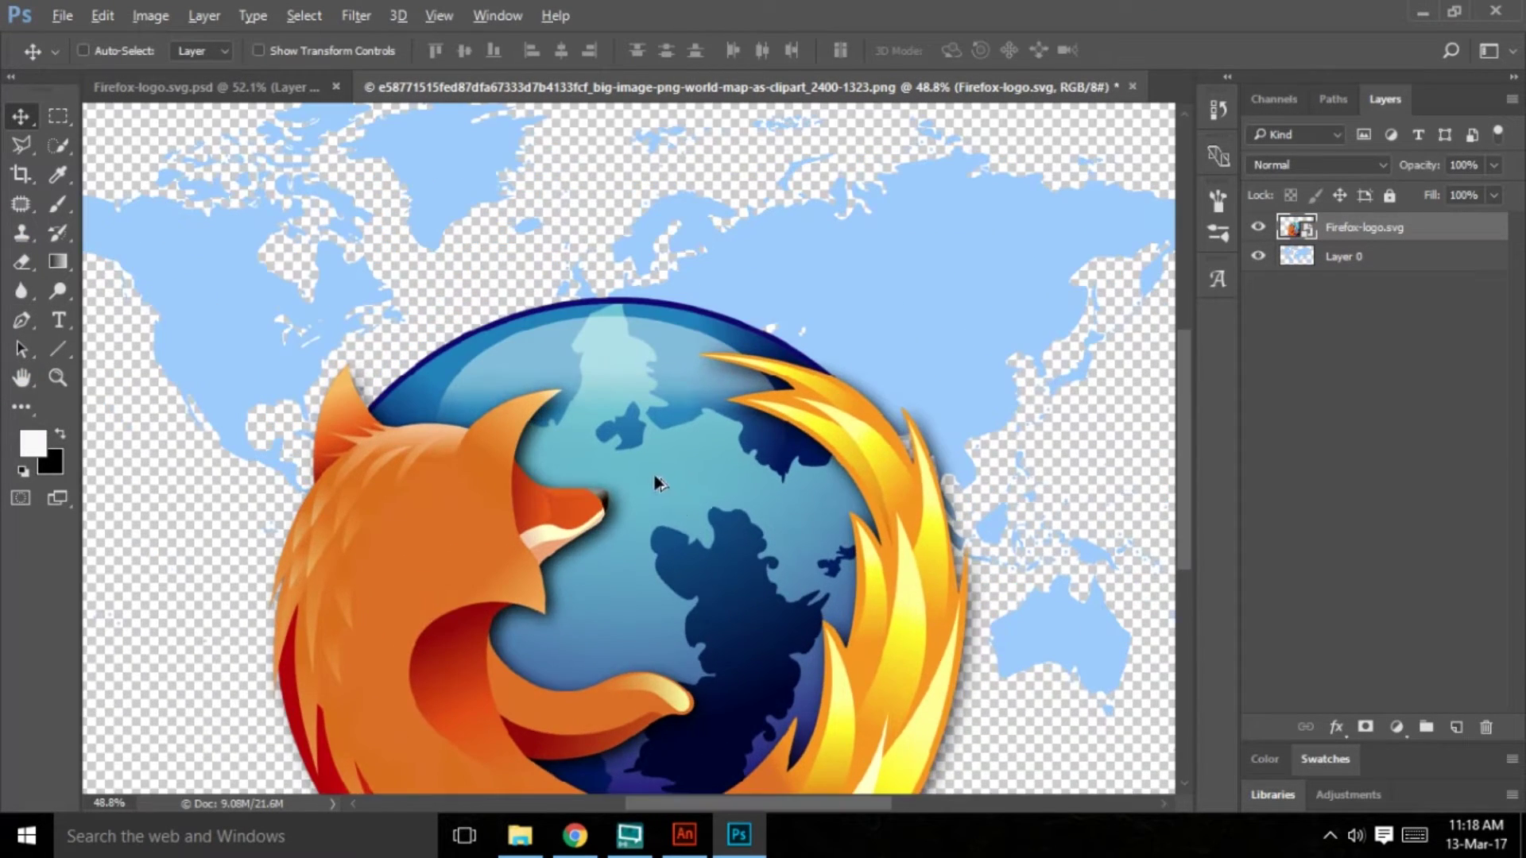
pyautogui.scroll(-1, 390, 389)
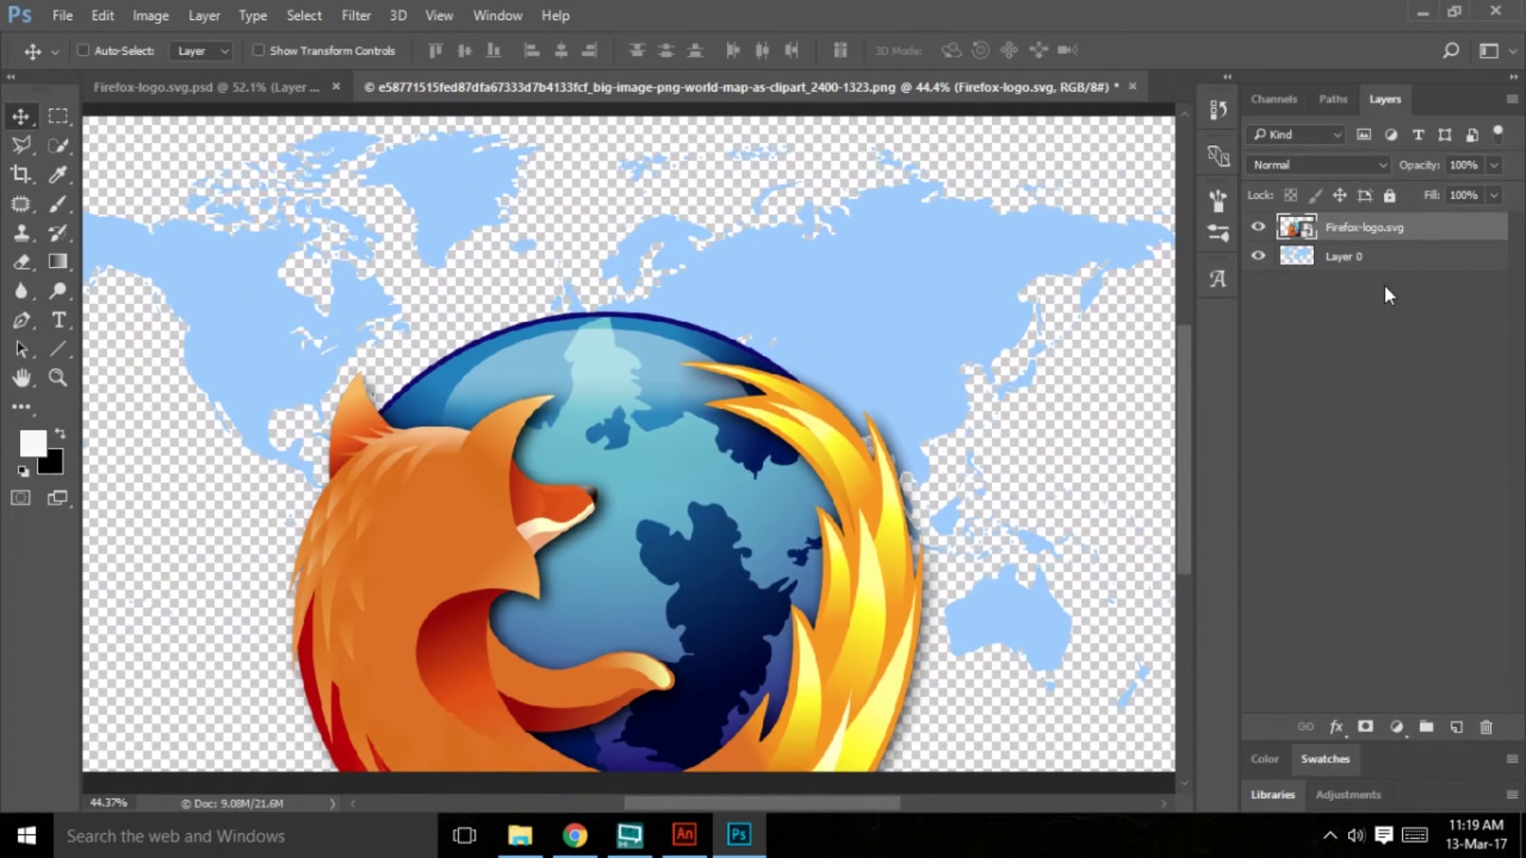
# Load the continents of Layer 0 as a selection, fill them with light teal sampled from the Firefox logo's globe, and deselect
pyautogui.keyDown('ctrl'); pyautogui.click(1297, 255); pyautogui.keyUp('ctrl')
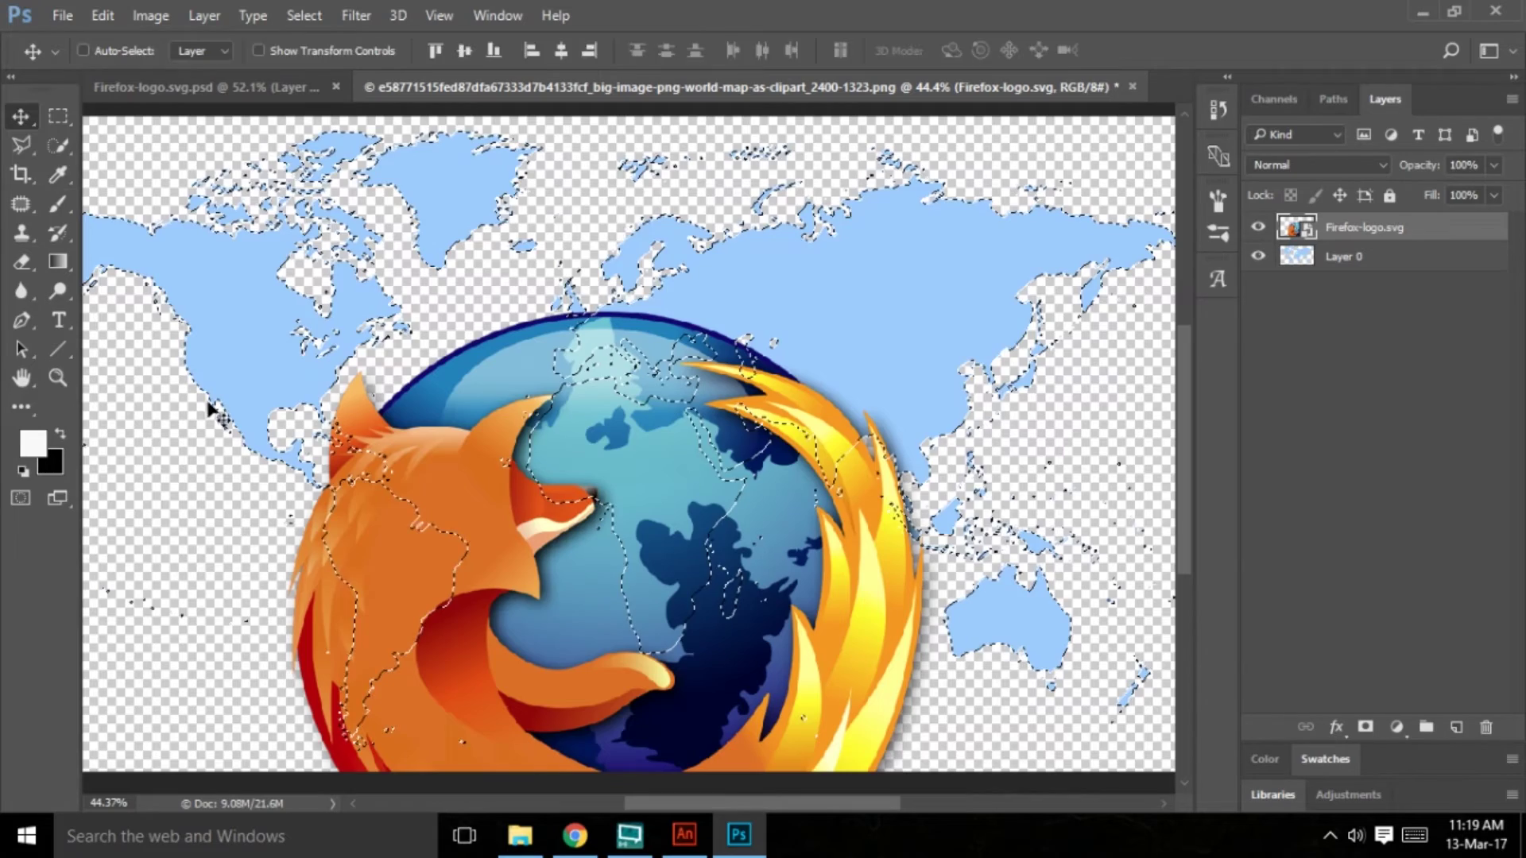
pyautogui.press('i')
pyautogui.click(652, 477)
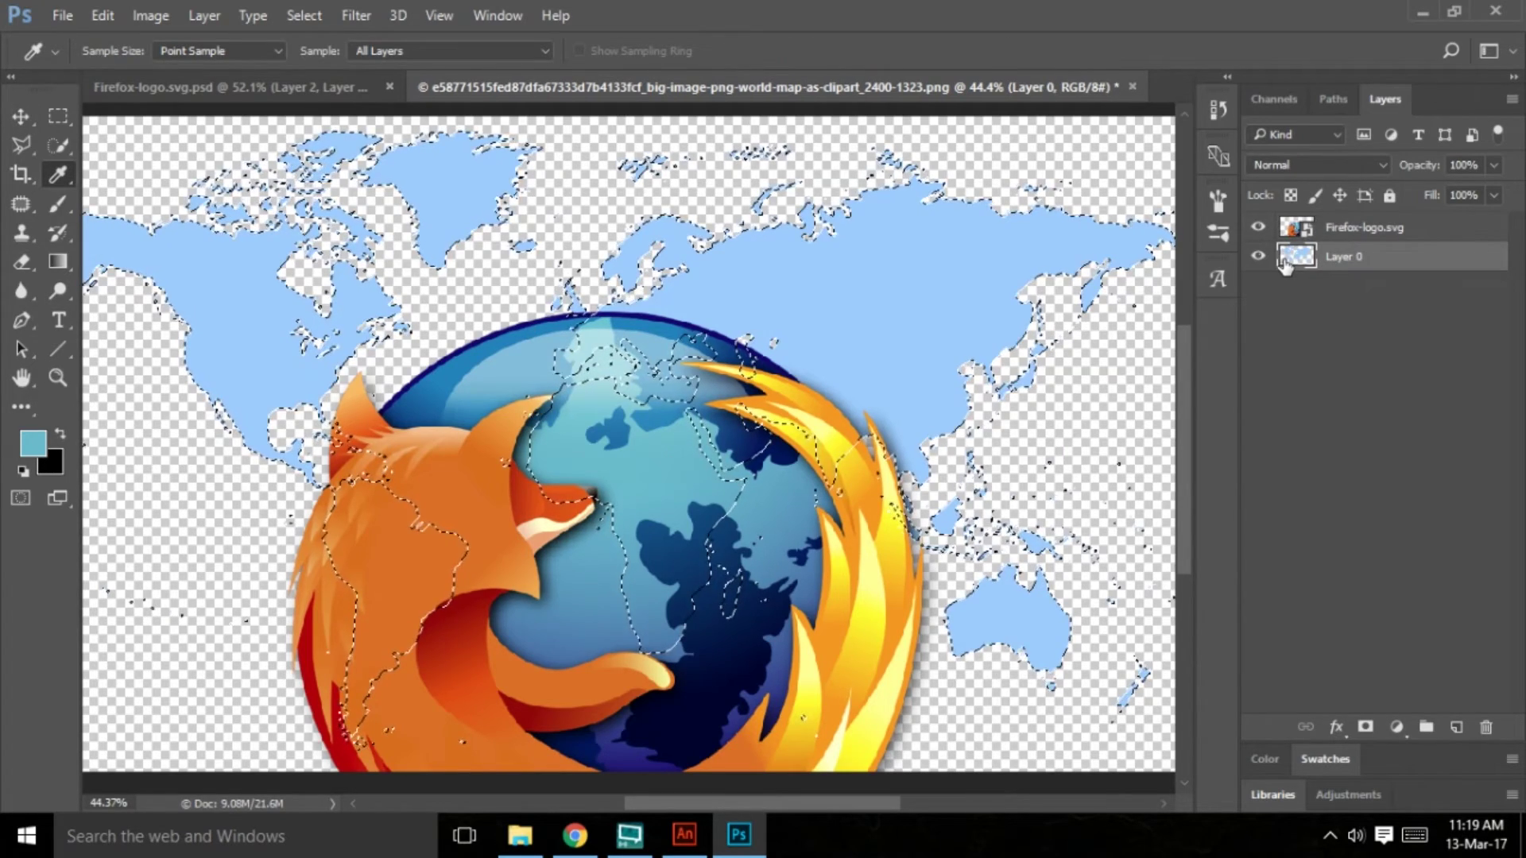
pyautogui.hotkey('alt', 'BackSpace')
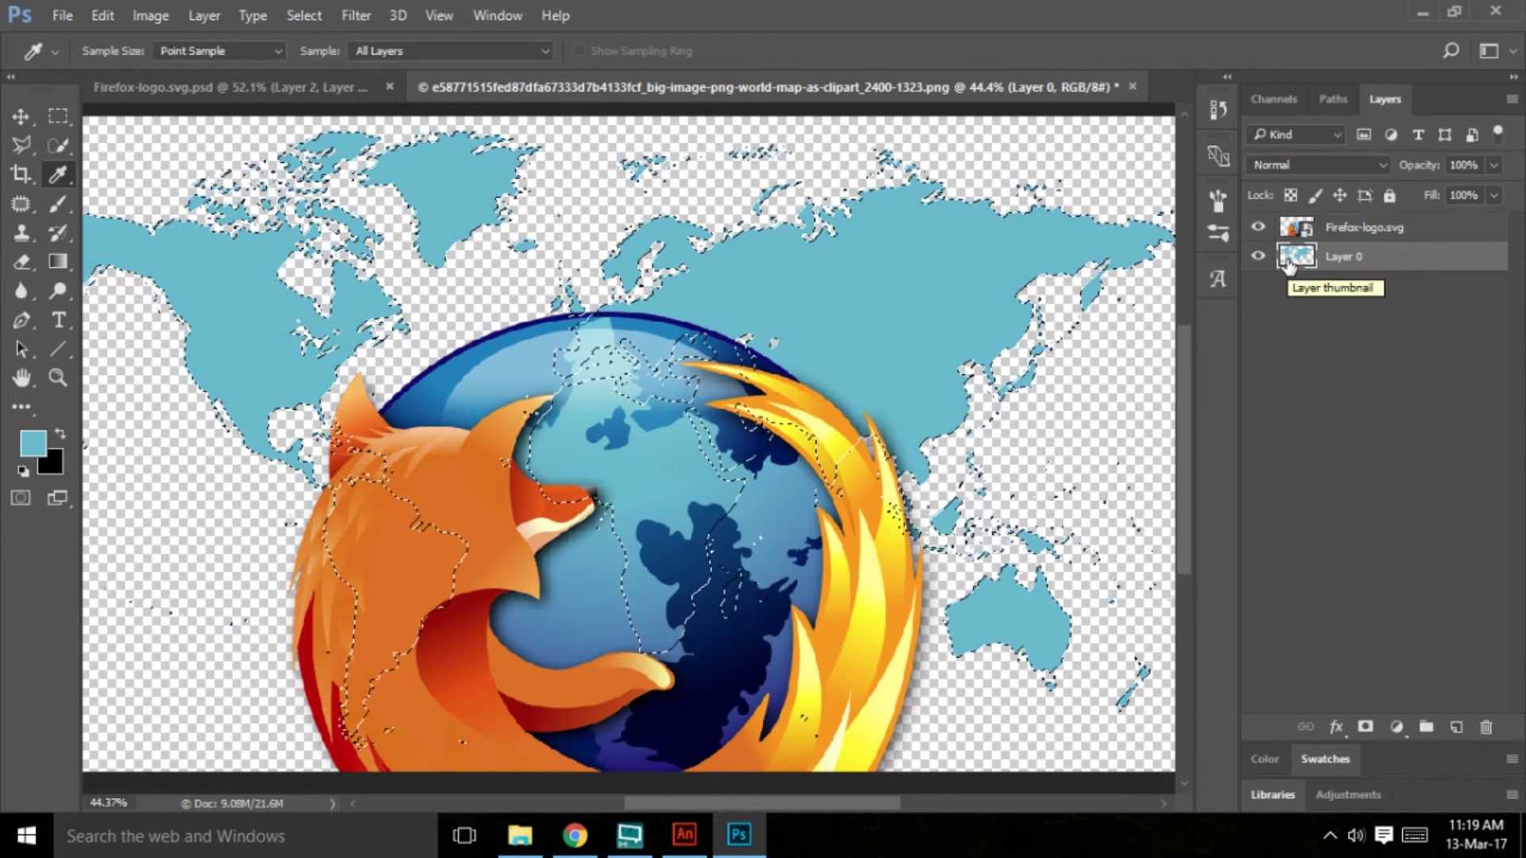
pyautogui.hotkey('ctrl', 'd')
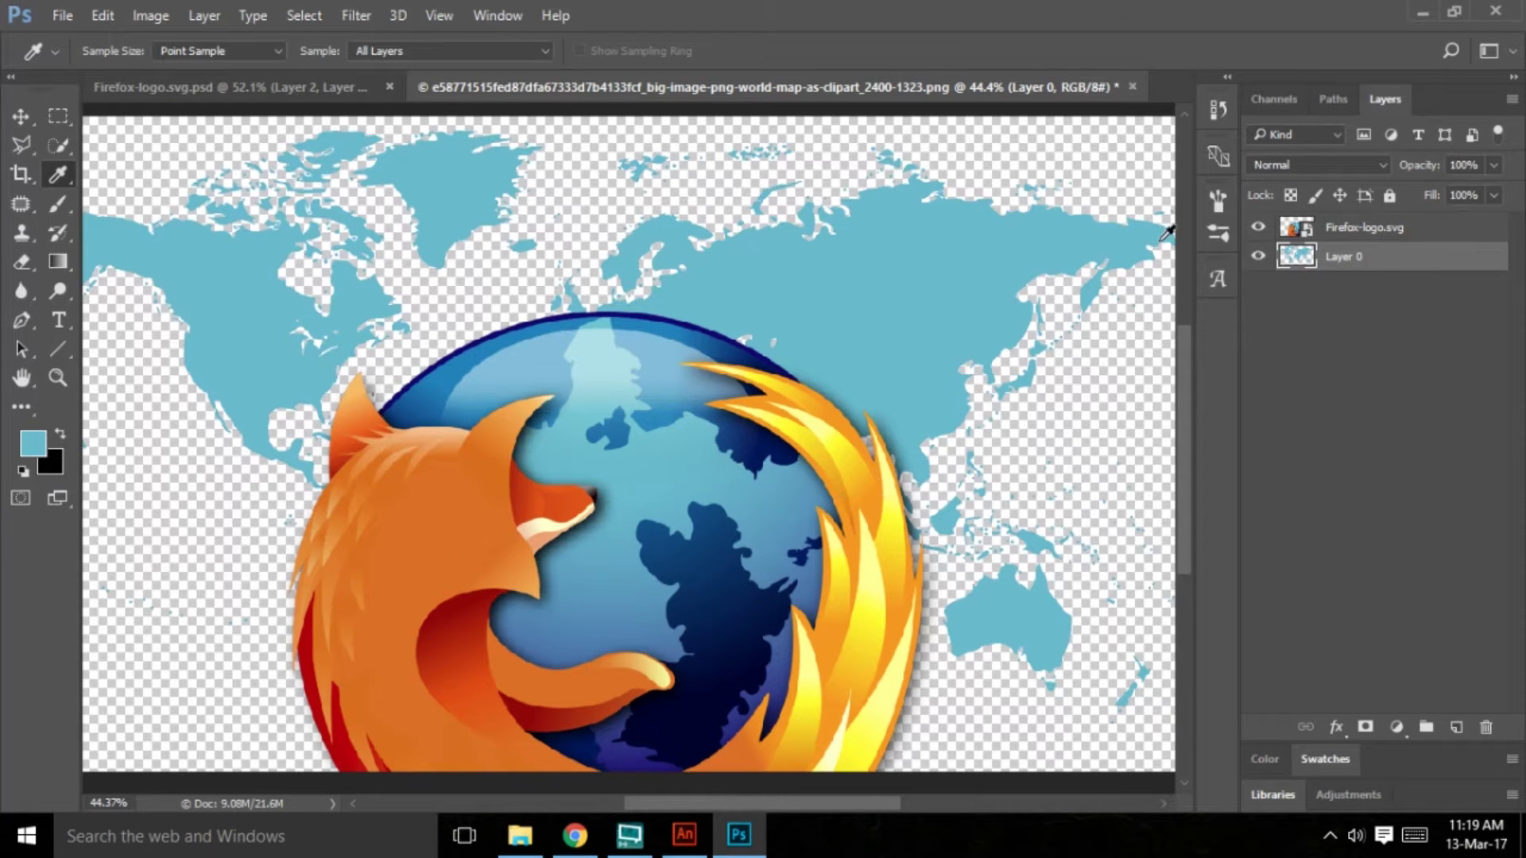
# Delete the Firefox-logo.svg layer and save the recoloured world map PNG
pyautogui.click(1351, 229)
pyautogui.click(1485, 727)
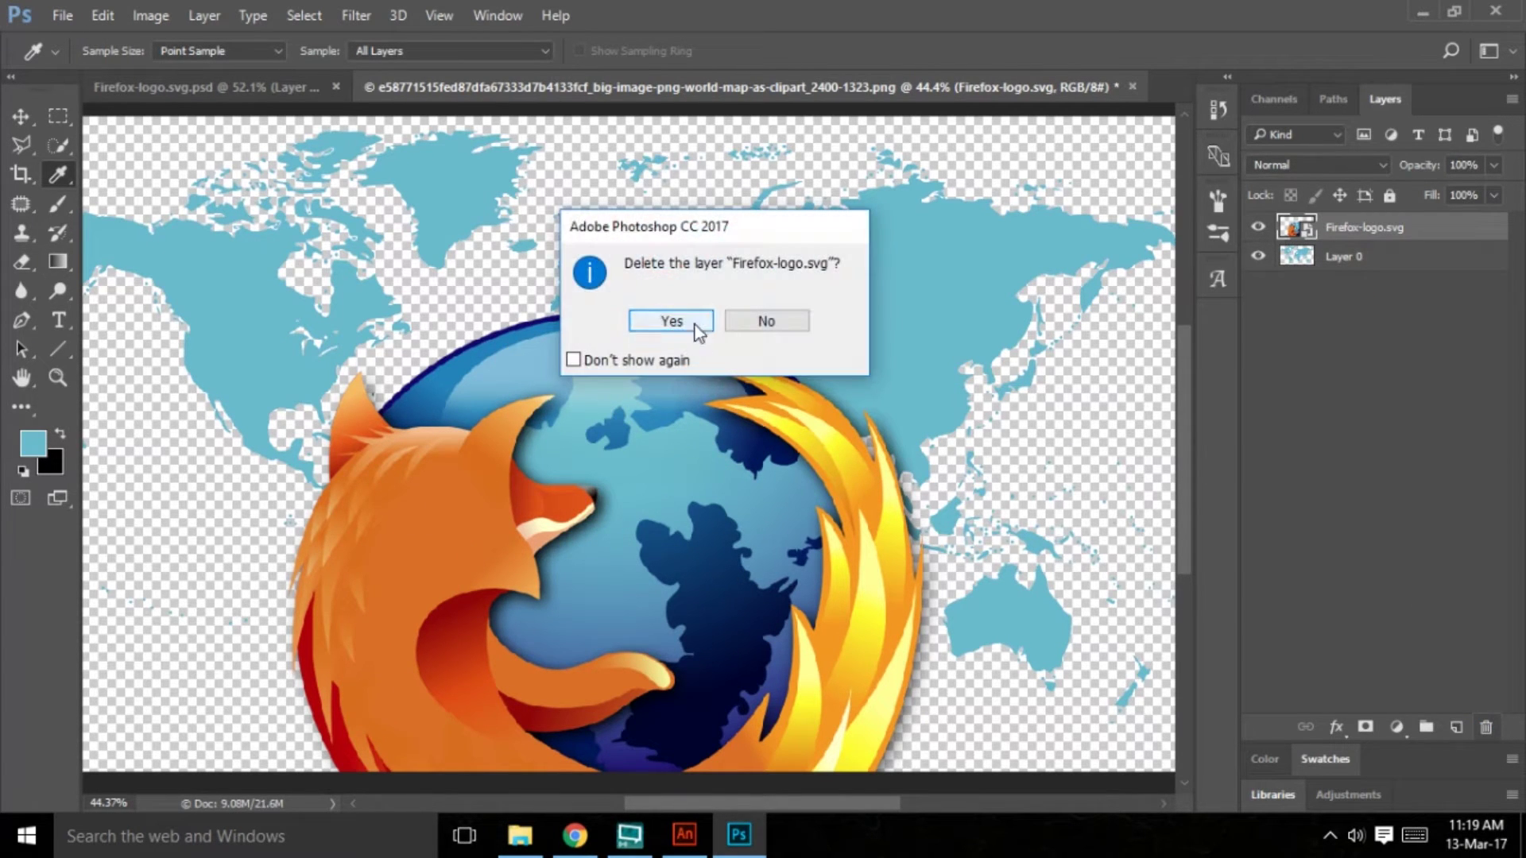
pyautogui.click(636, 321)
pyautogui.hotkey('ctrl', 's')
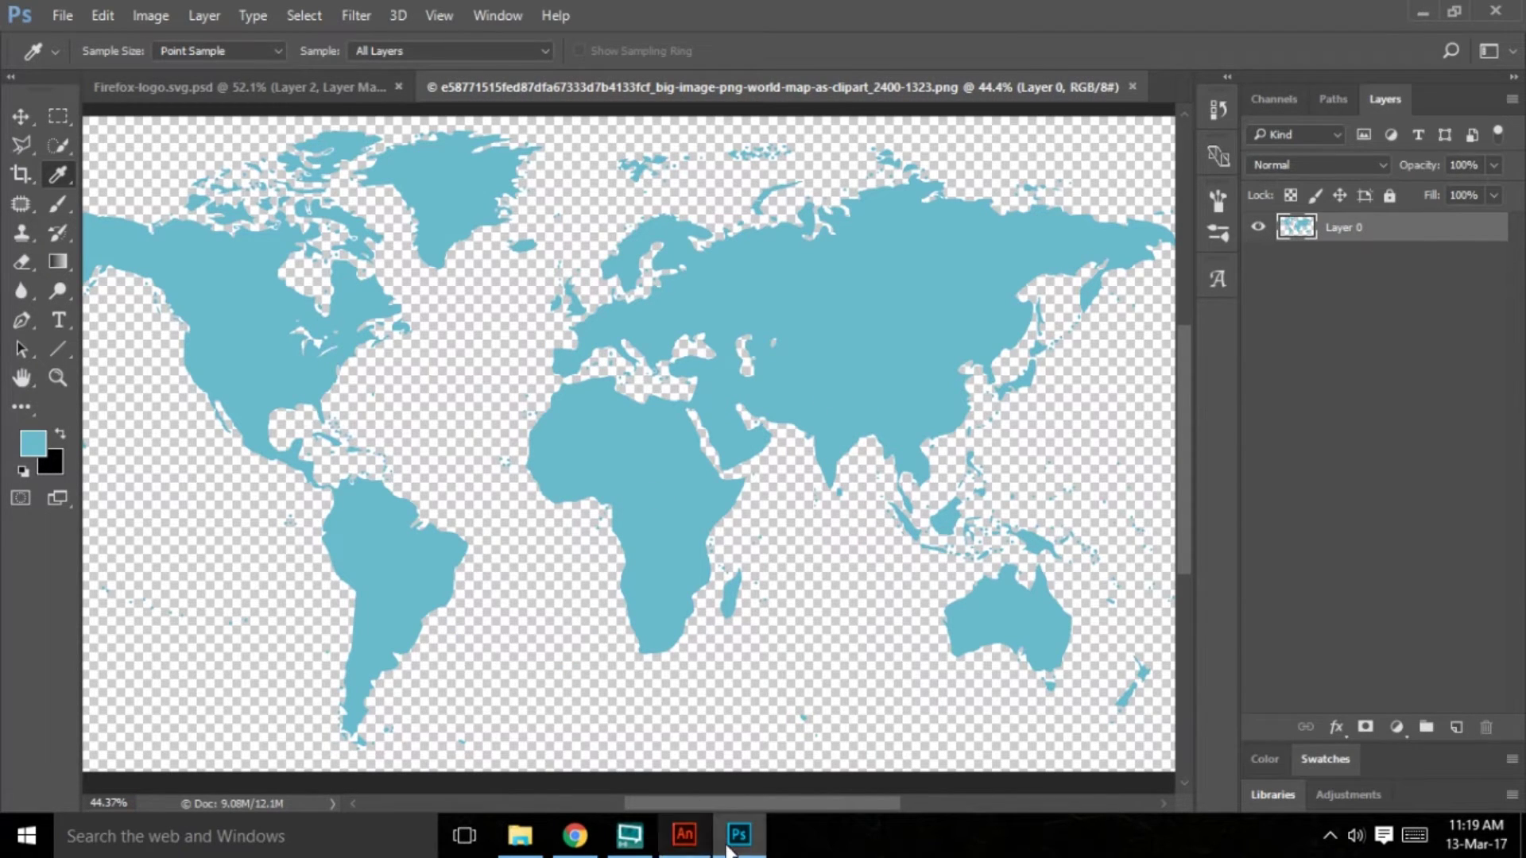
# Switch to Animate and update the world map bitmap in the library from its edited source file
pyautogui.click(702, 848)
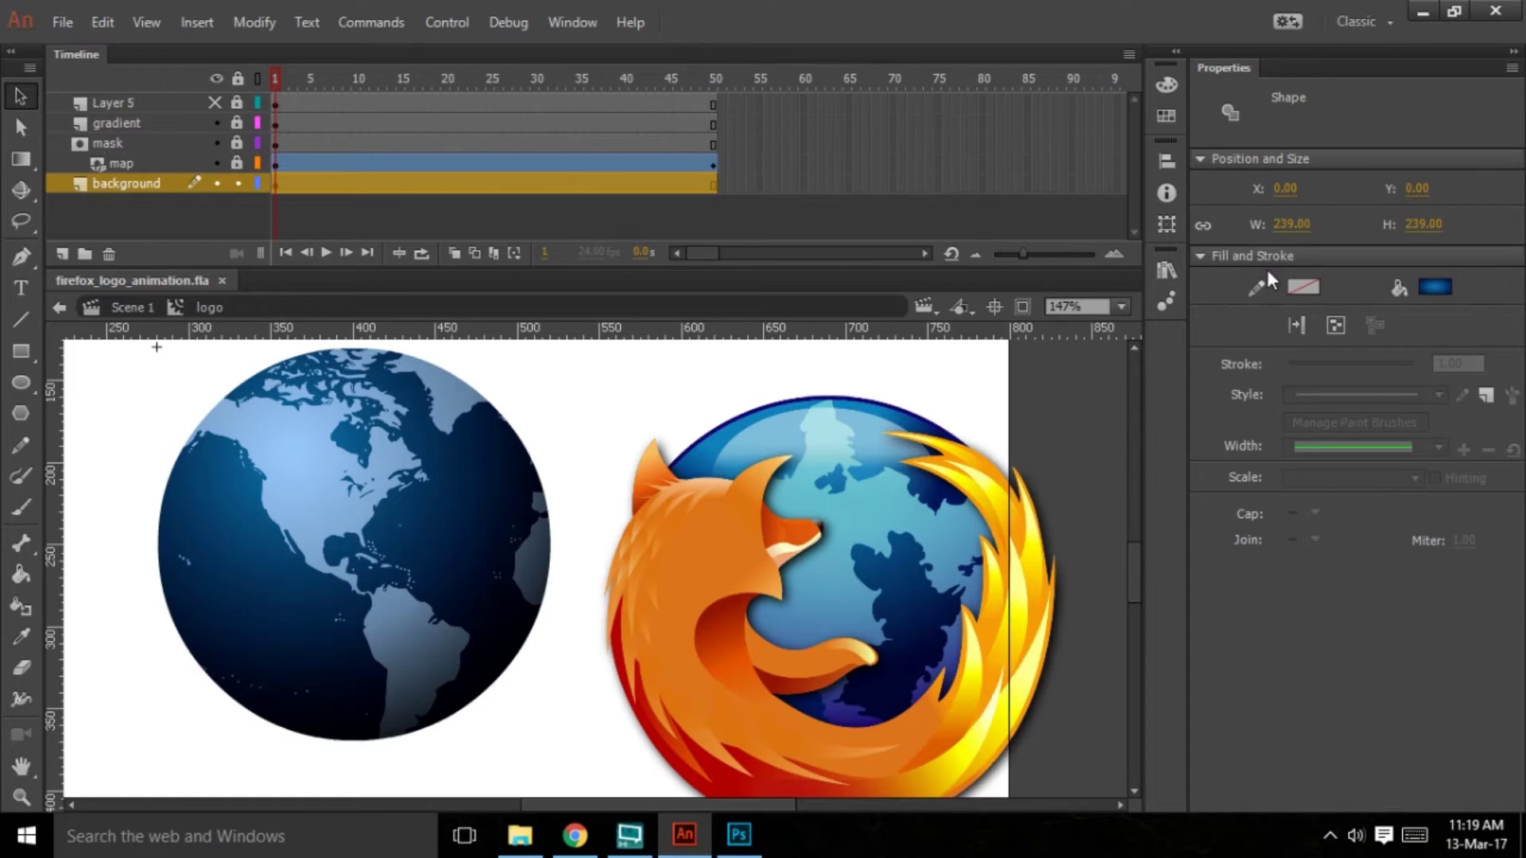
pyautogui.click(1164, 268)
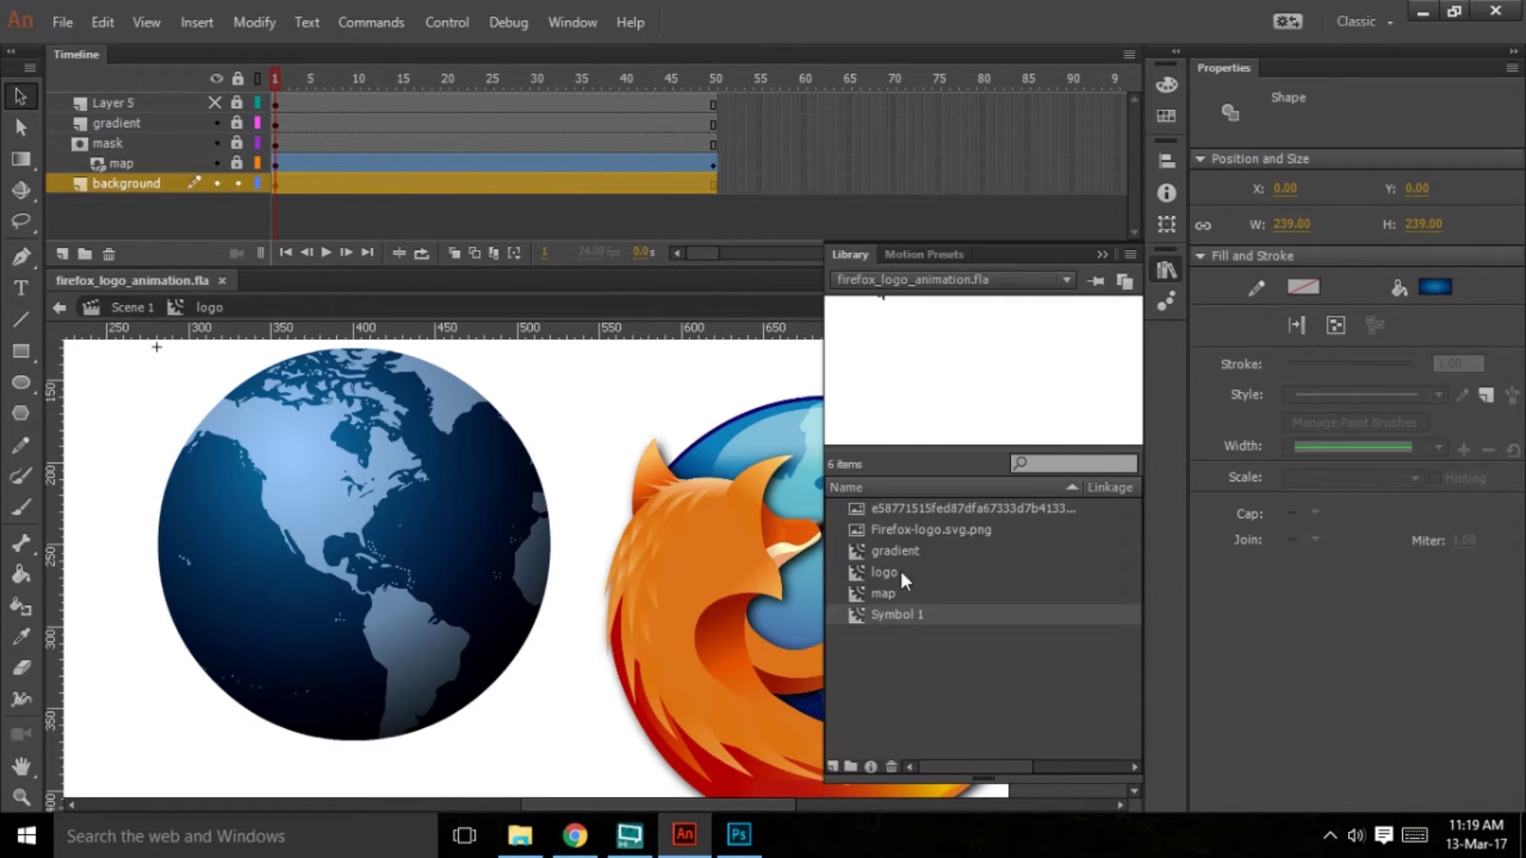
pyautogui.click(894, 511)
pyautogui.rightClick(933, 512)
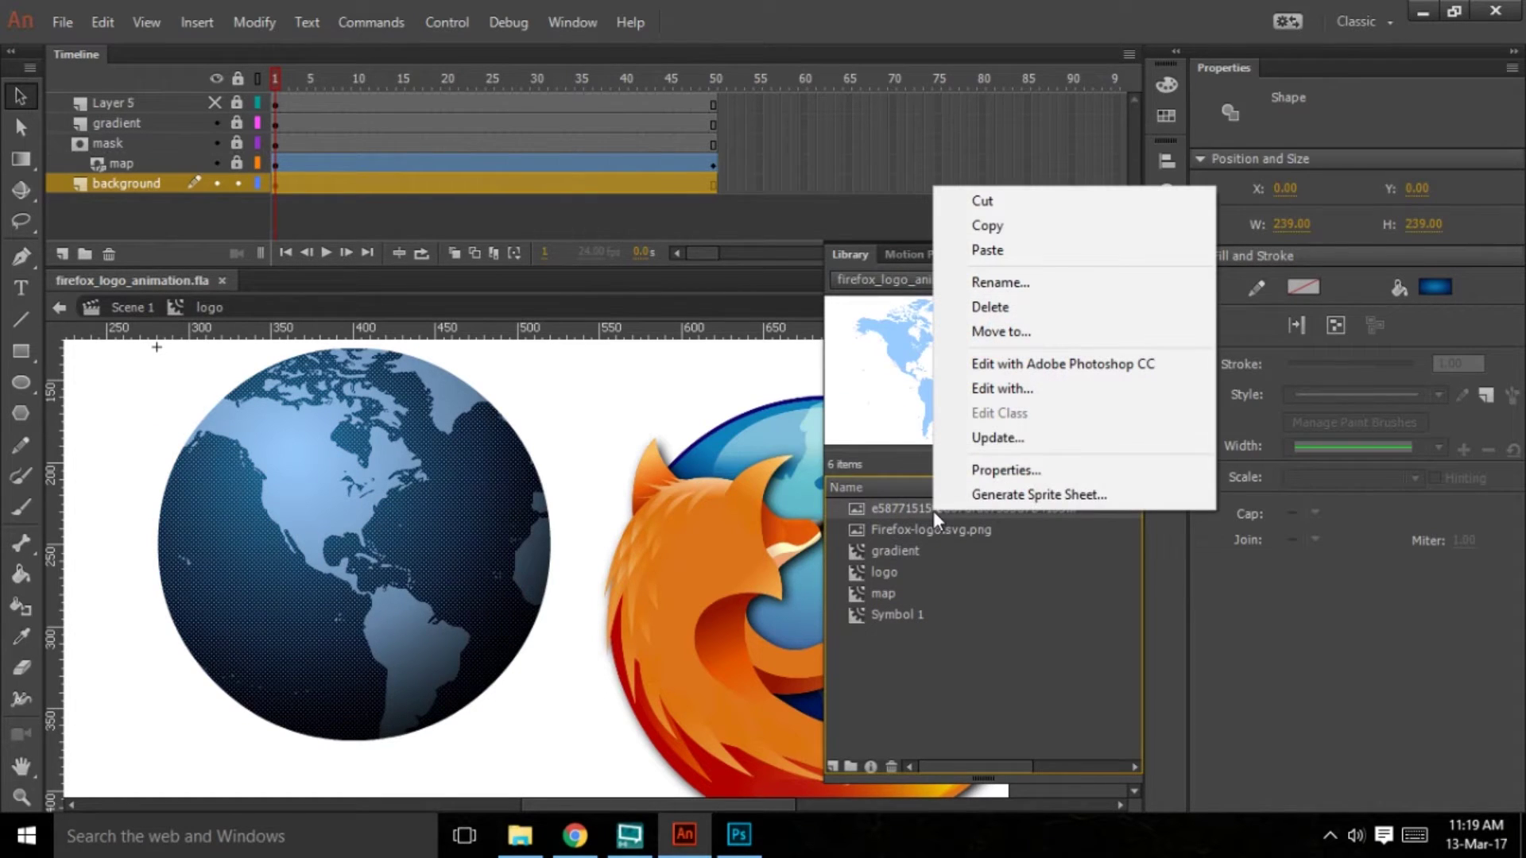
pyautogui.click(998, 436)
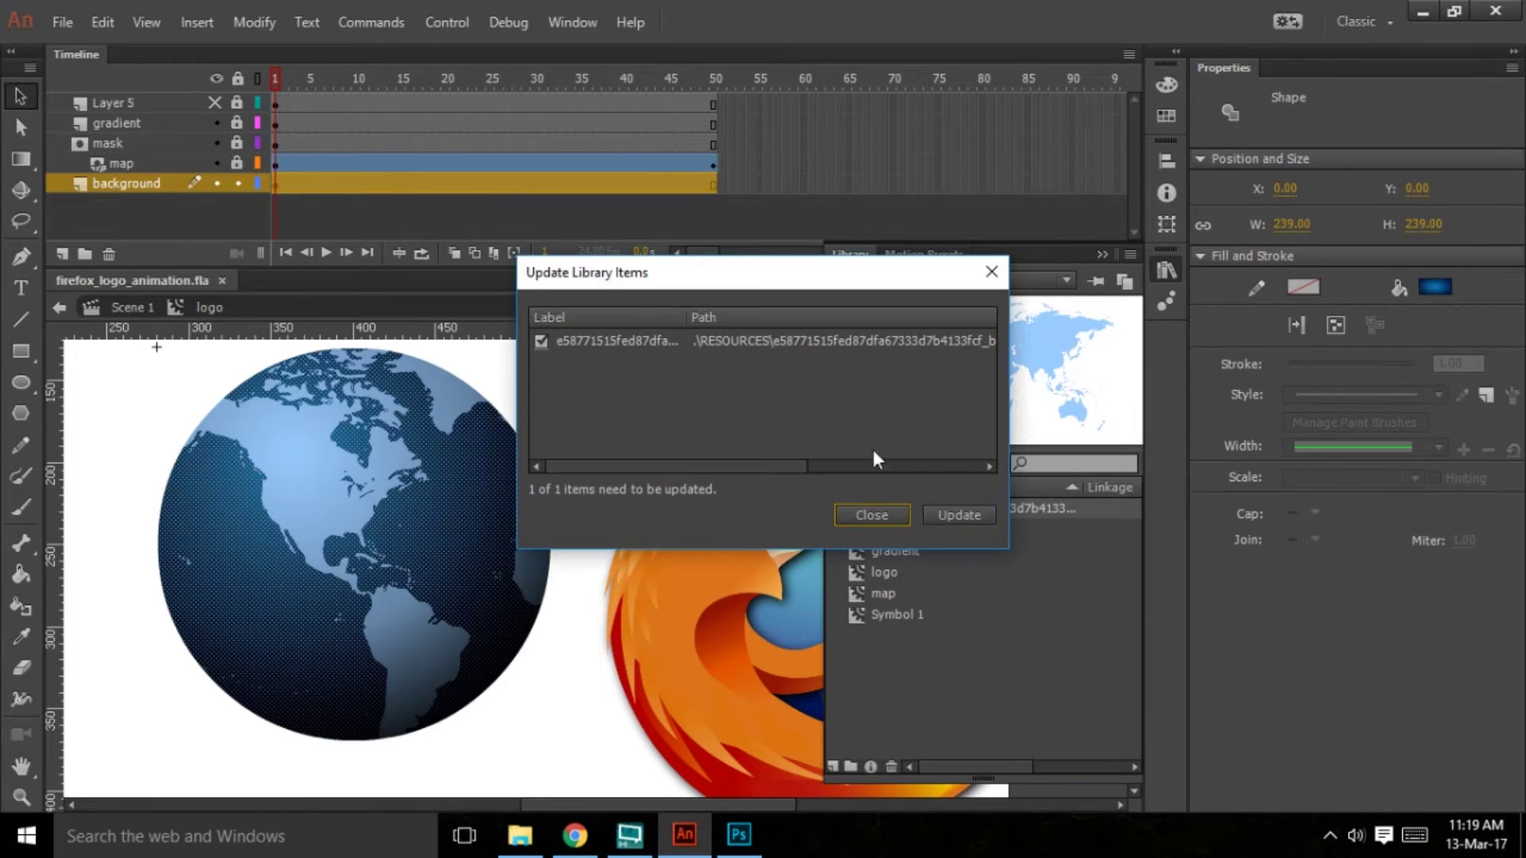
pyautogui.click(960, 515)
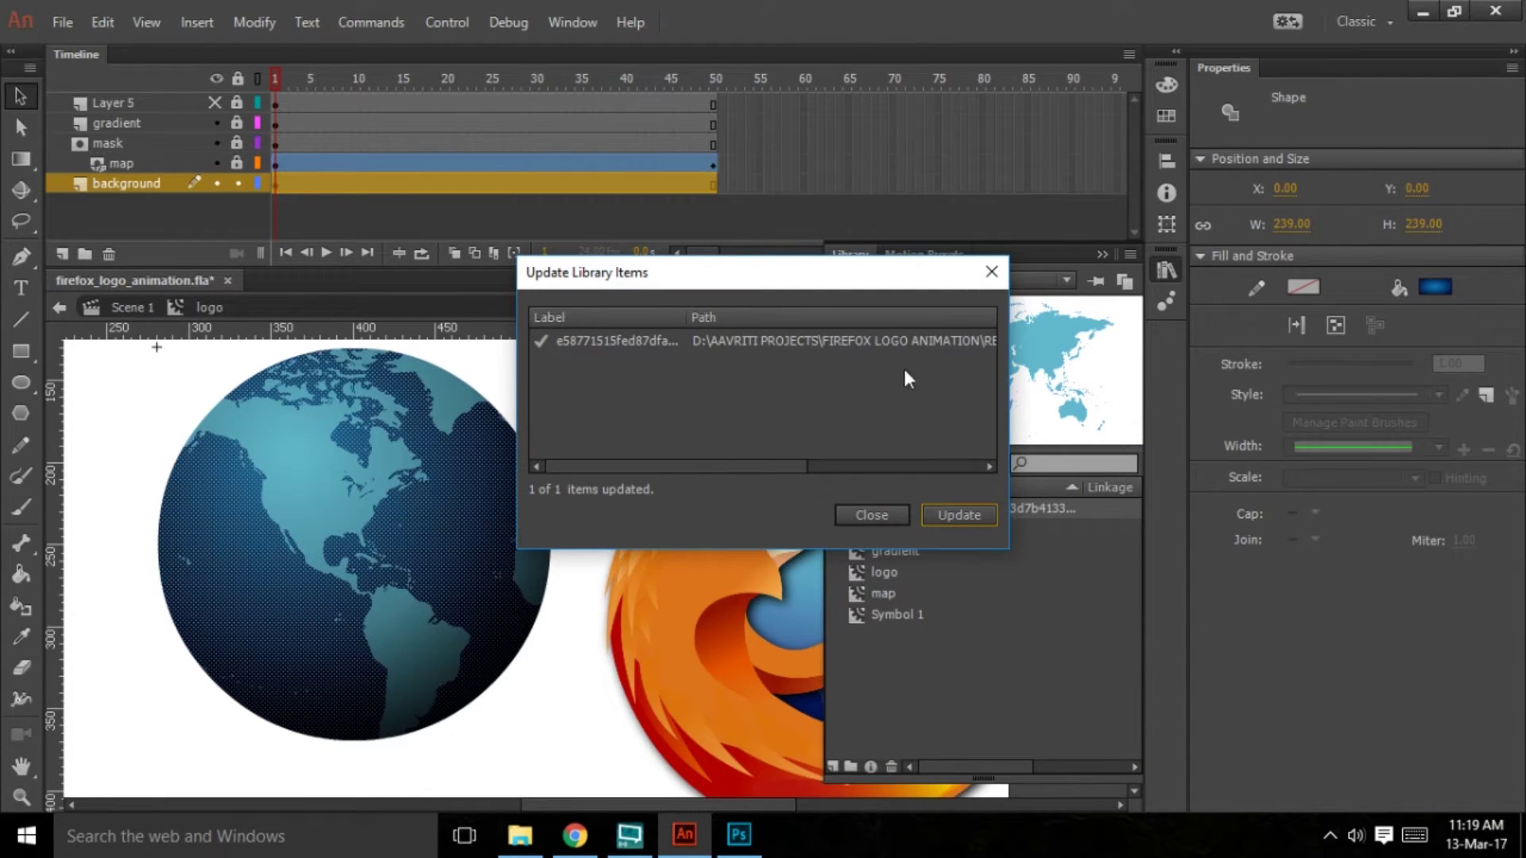
pyautogui.click(992, 275)
# Test the movie with the teal continents, close the preview and lock the background layer
pyautogui.hotkey('ctrl', 'Return')
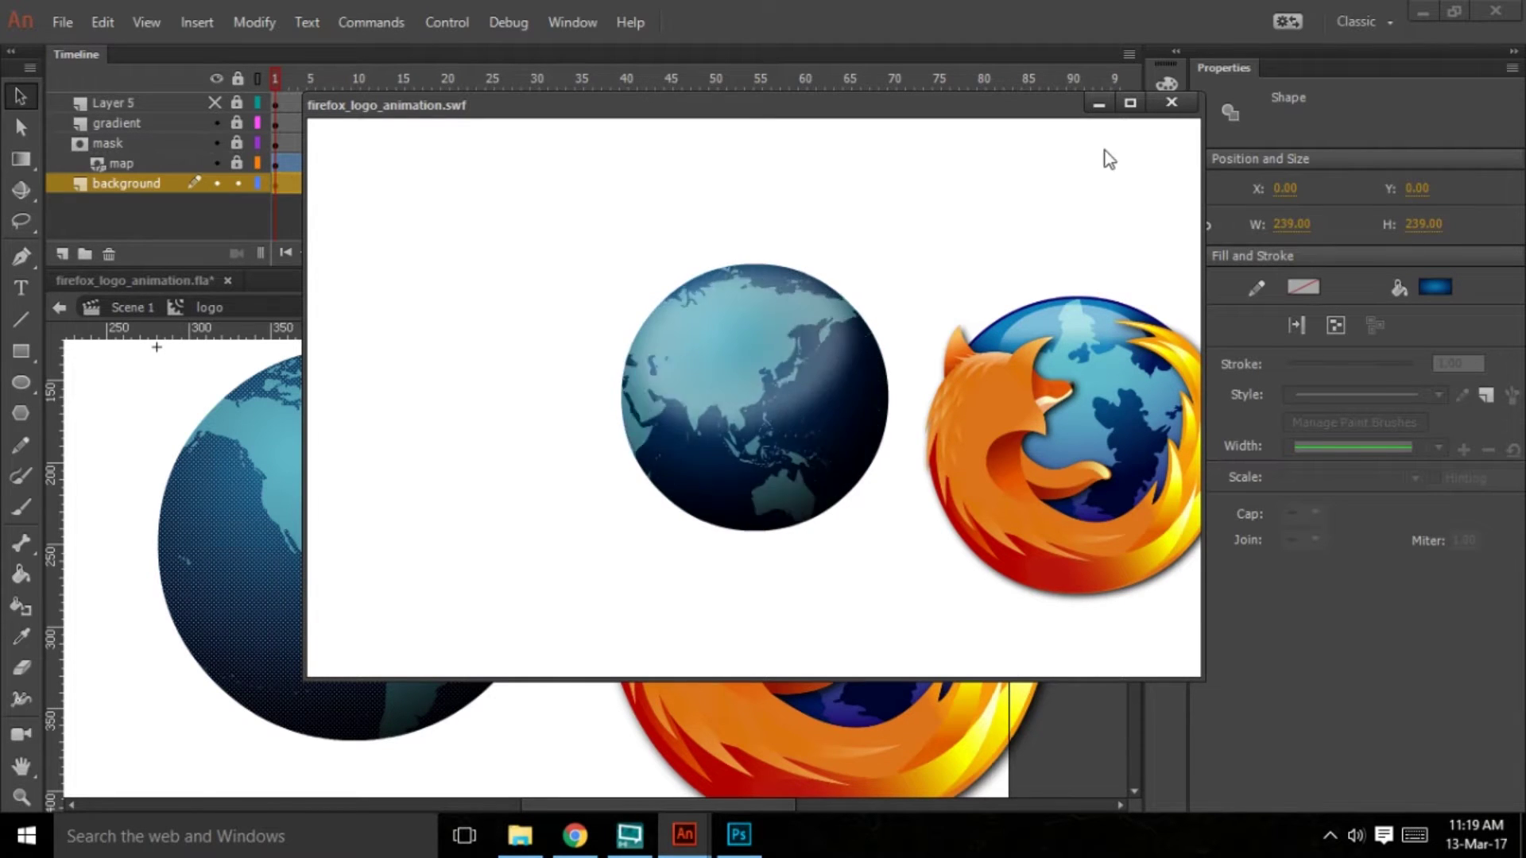
pyautogui.click(1171, 102)
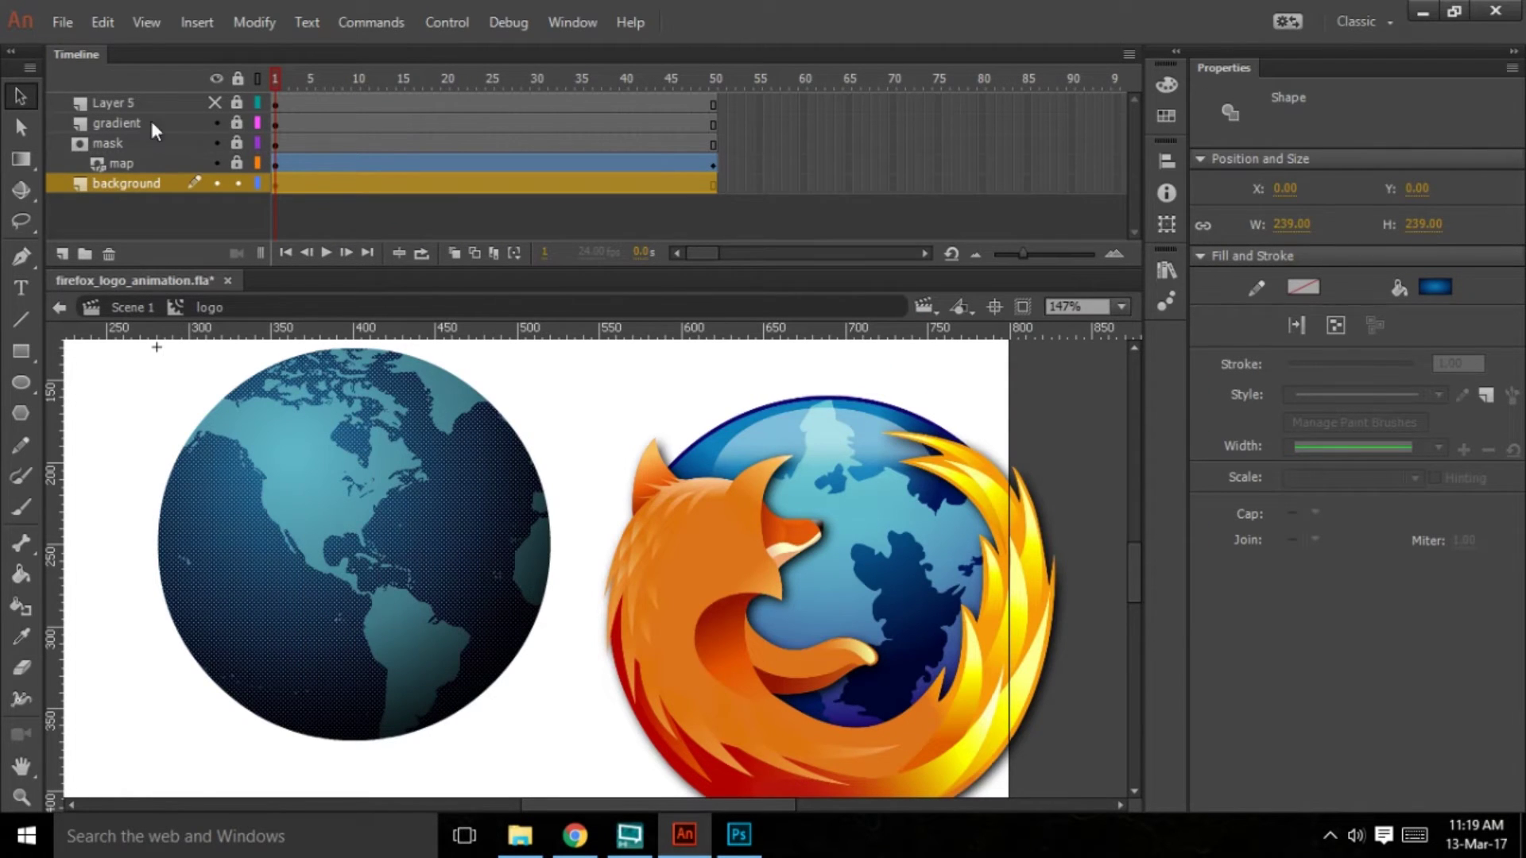
pyautogui.click(236, 183)
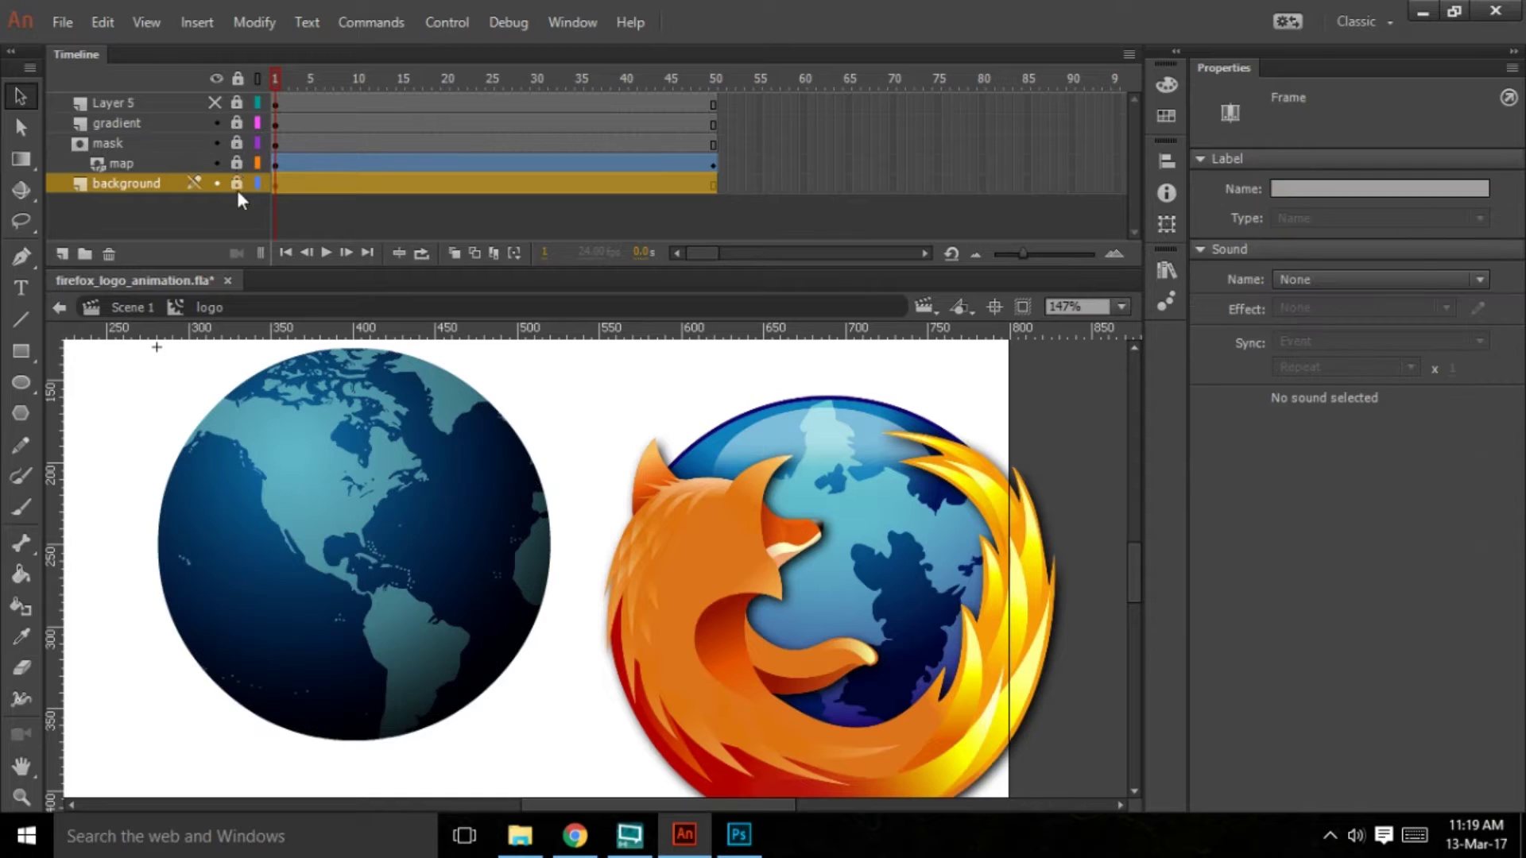
# Unlock the gradient layer and open its shading symbol over the globe for editing in place
pyautogui.click(237, 123)
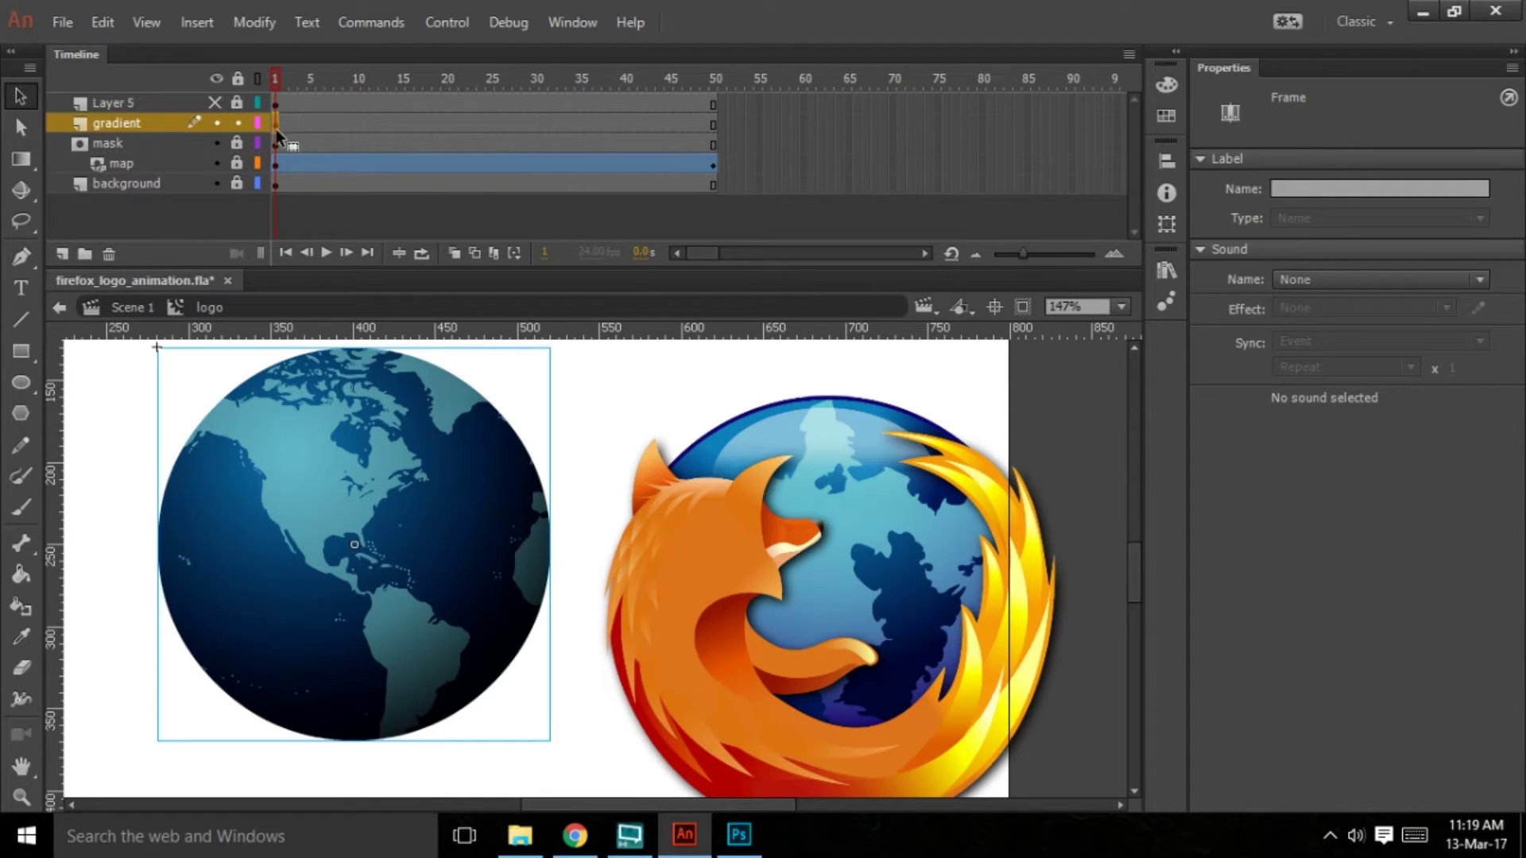
pyautogui.click(236, 123)
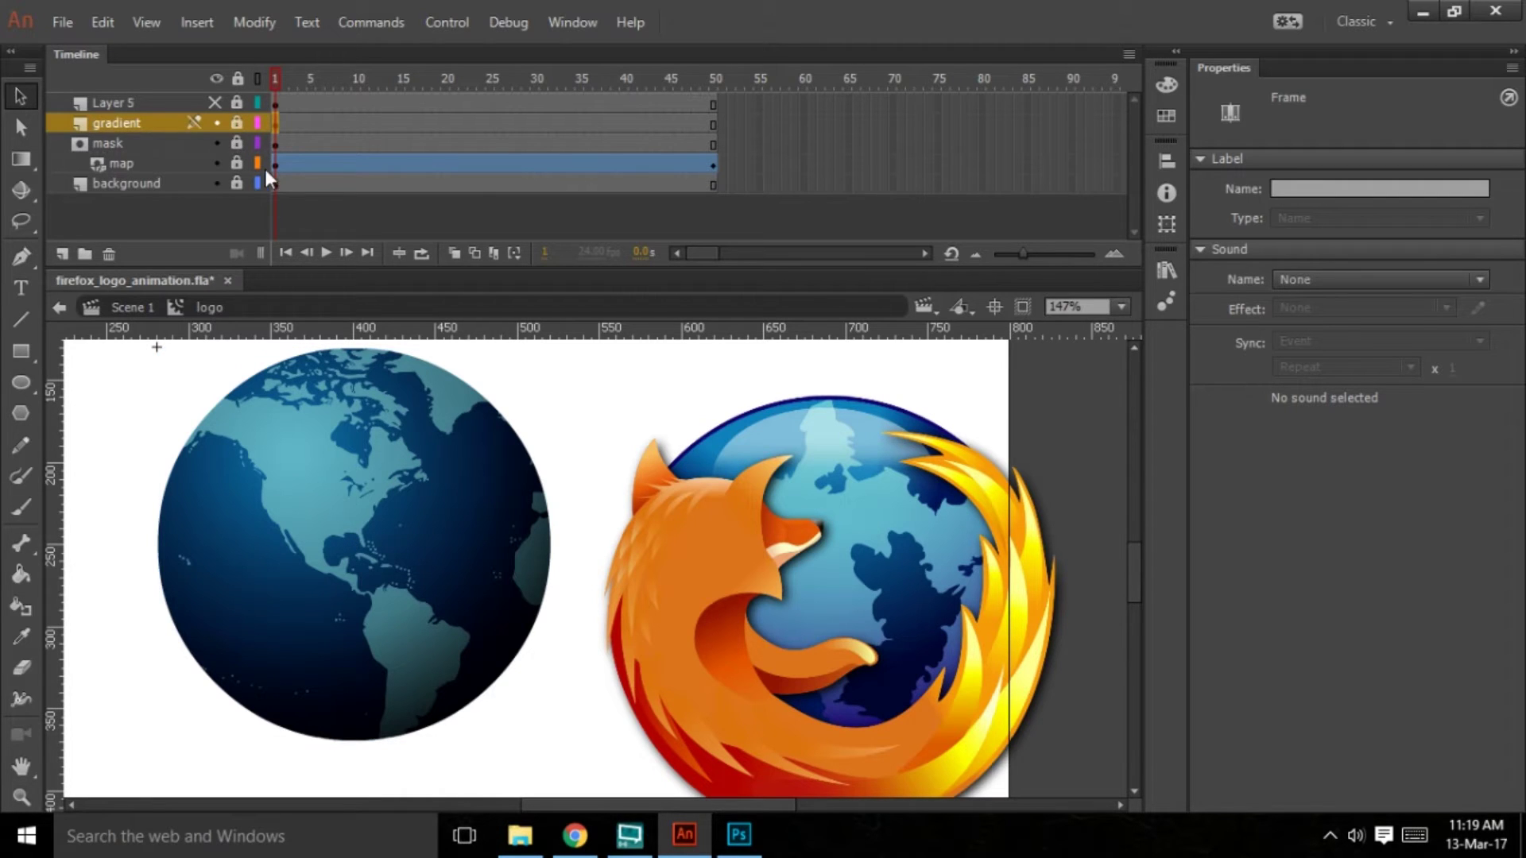
pyautogui.click(407, 436)
pyautogui.doubleClick(389, 477)
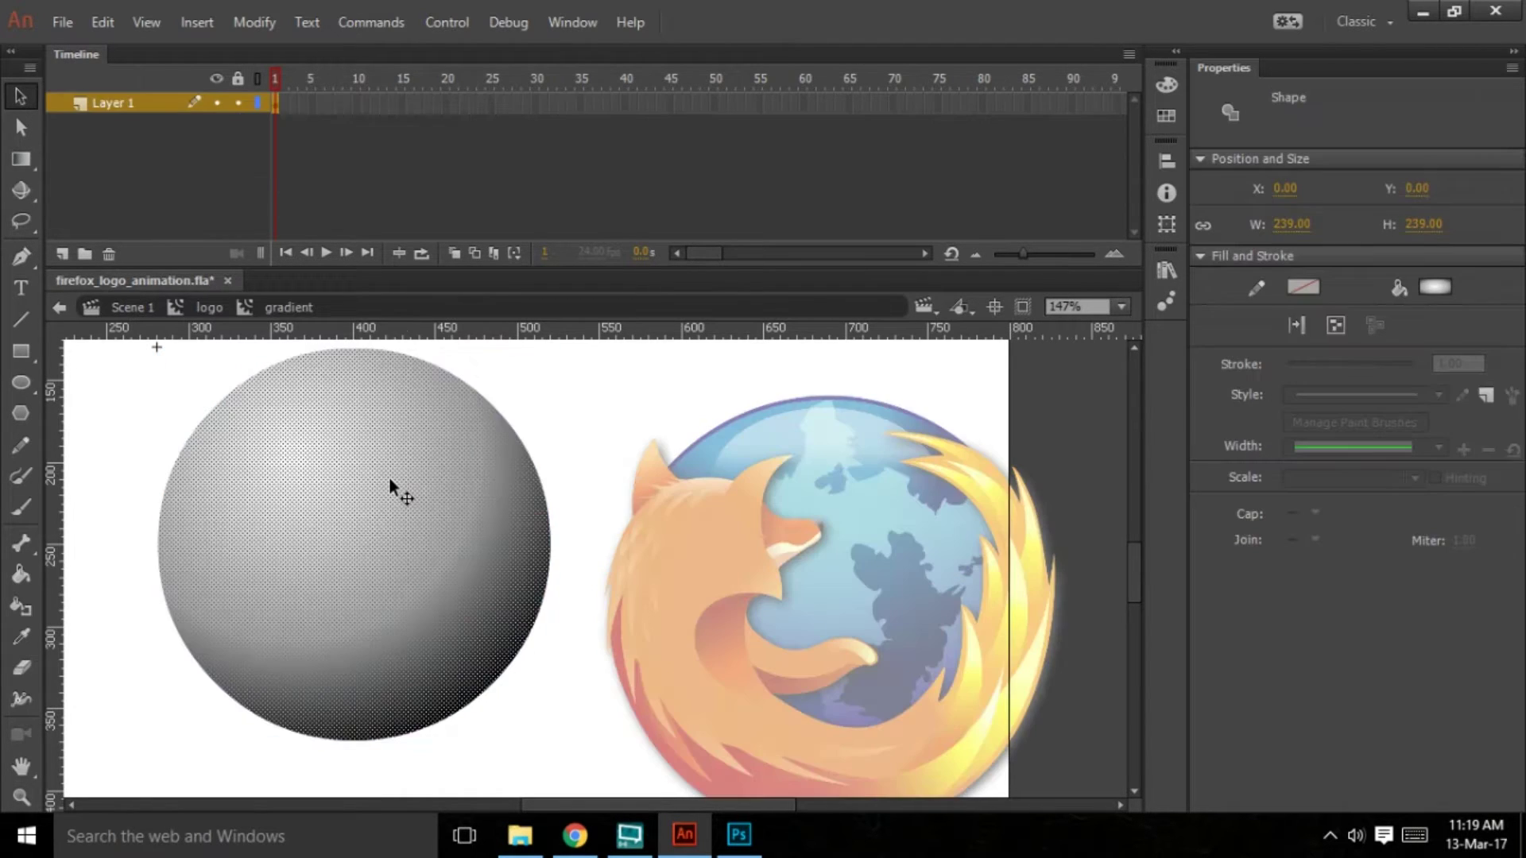
# Move the white stop of the shading's radial gradient to about one third of its length and test the movie
pyautogui.click(1165, 87)
pyautogui.moveTo(896, 367); pyautogui.dragTo(716, 415)
pyautogui.moveTo(765, 367)
pyautogui.mouseDown()
pyautogui.moveTo(856, 370)
pyautogui.moveTo(841, 368)
pyautogui.mouseUp()
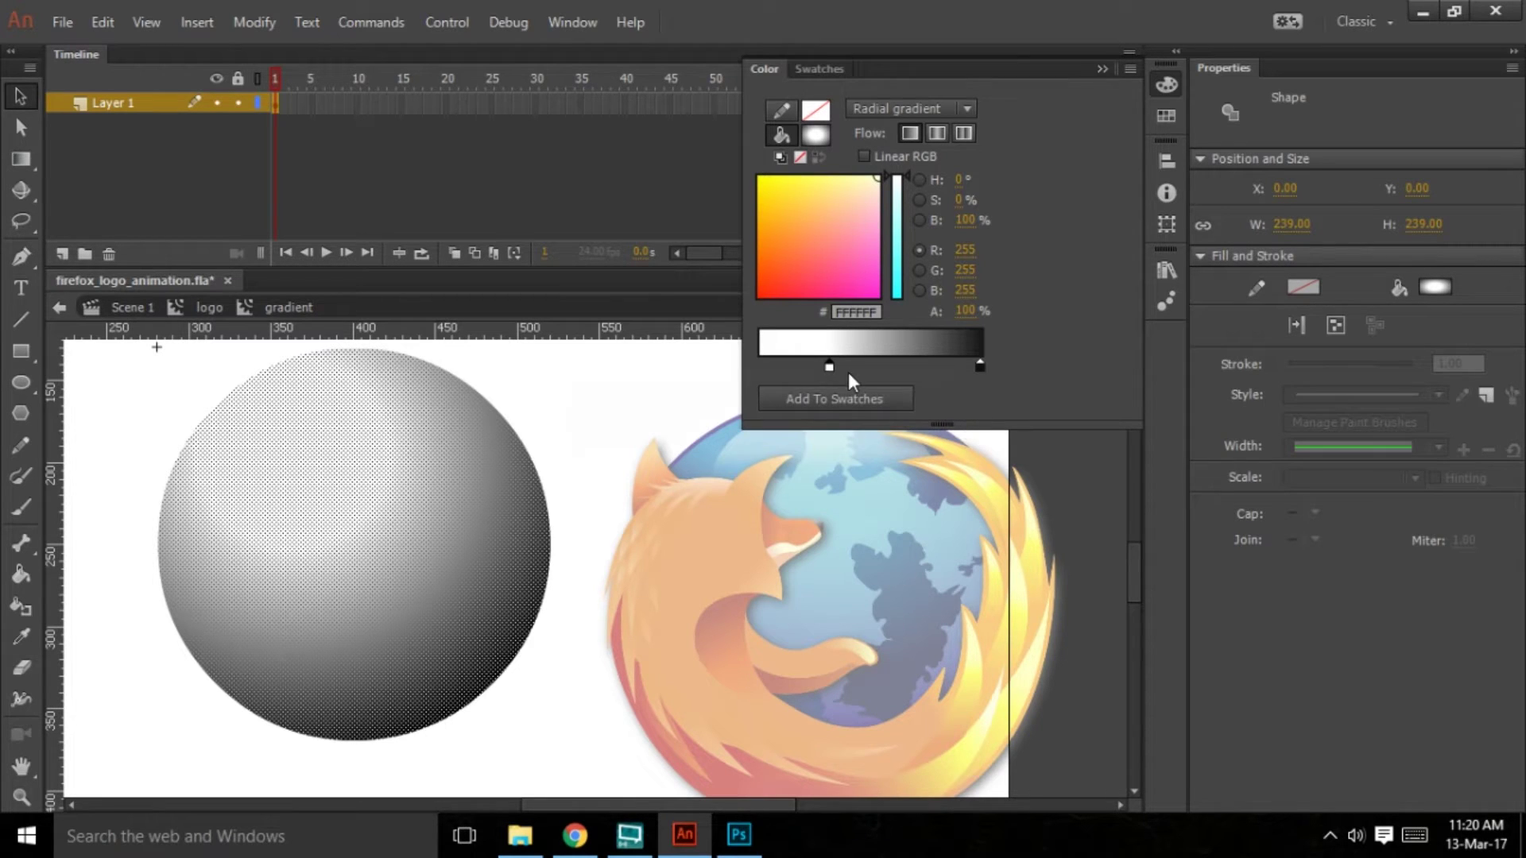
pyautogui.hotkey('ctrl', 'Return')
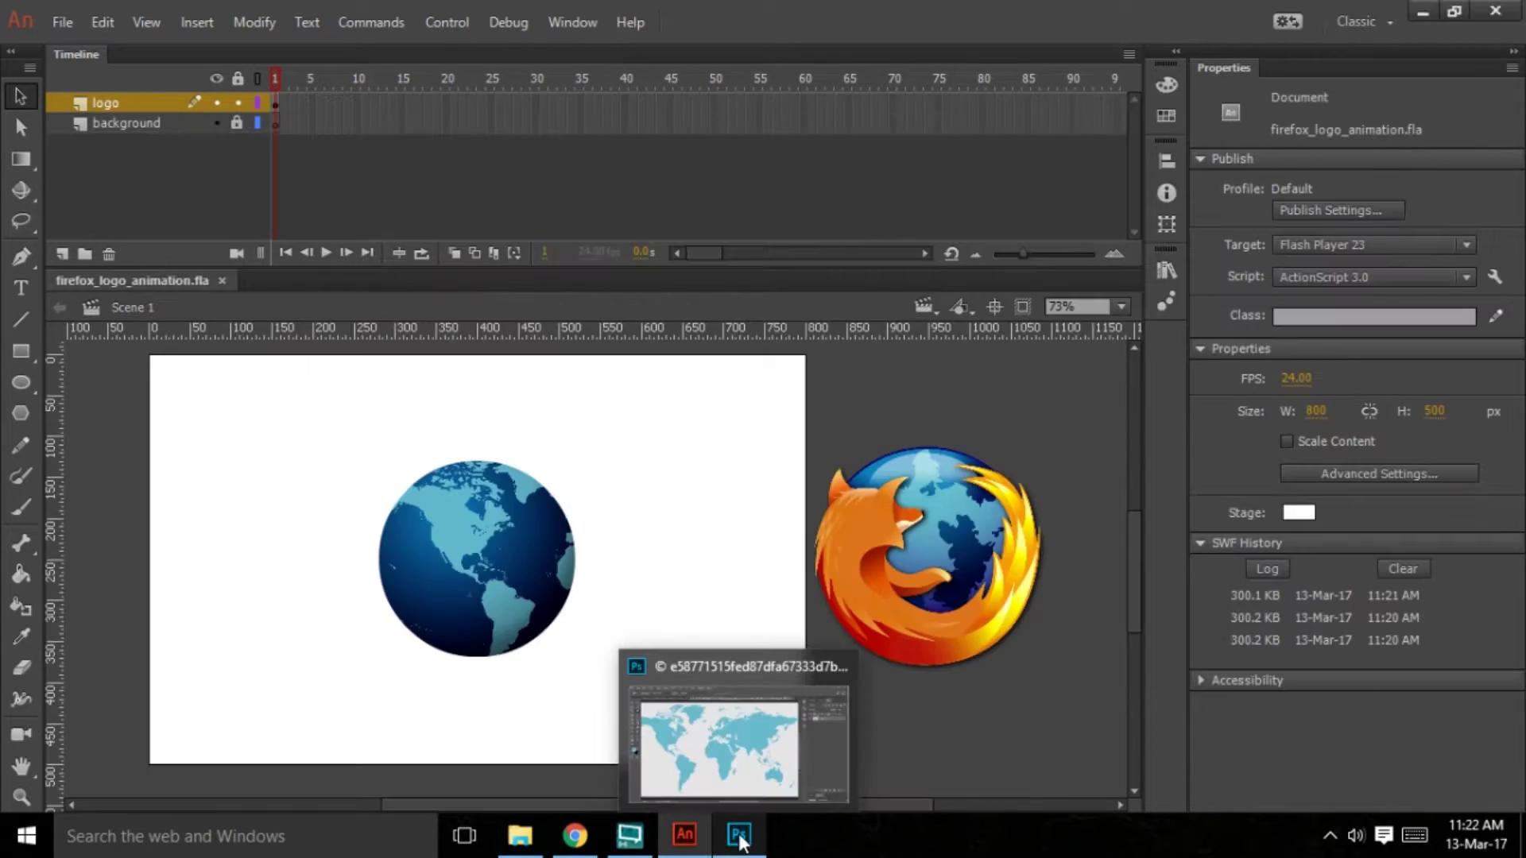
# Check the cut-out fox artwork in Firefox-logo.svg.psd in Photoshop and locate that file in the RESOURCES folder
pyautogui.click(739, 841)
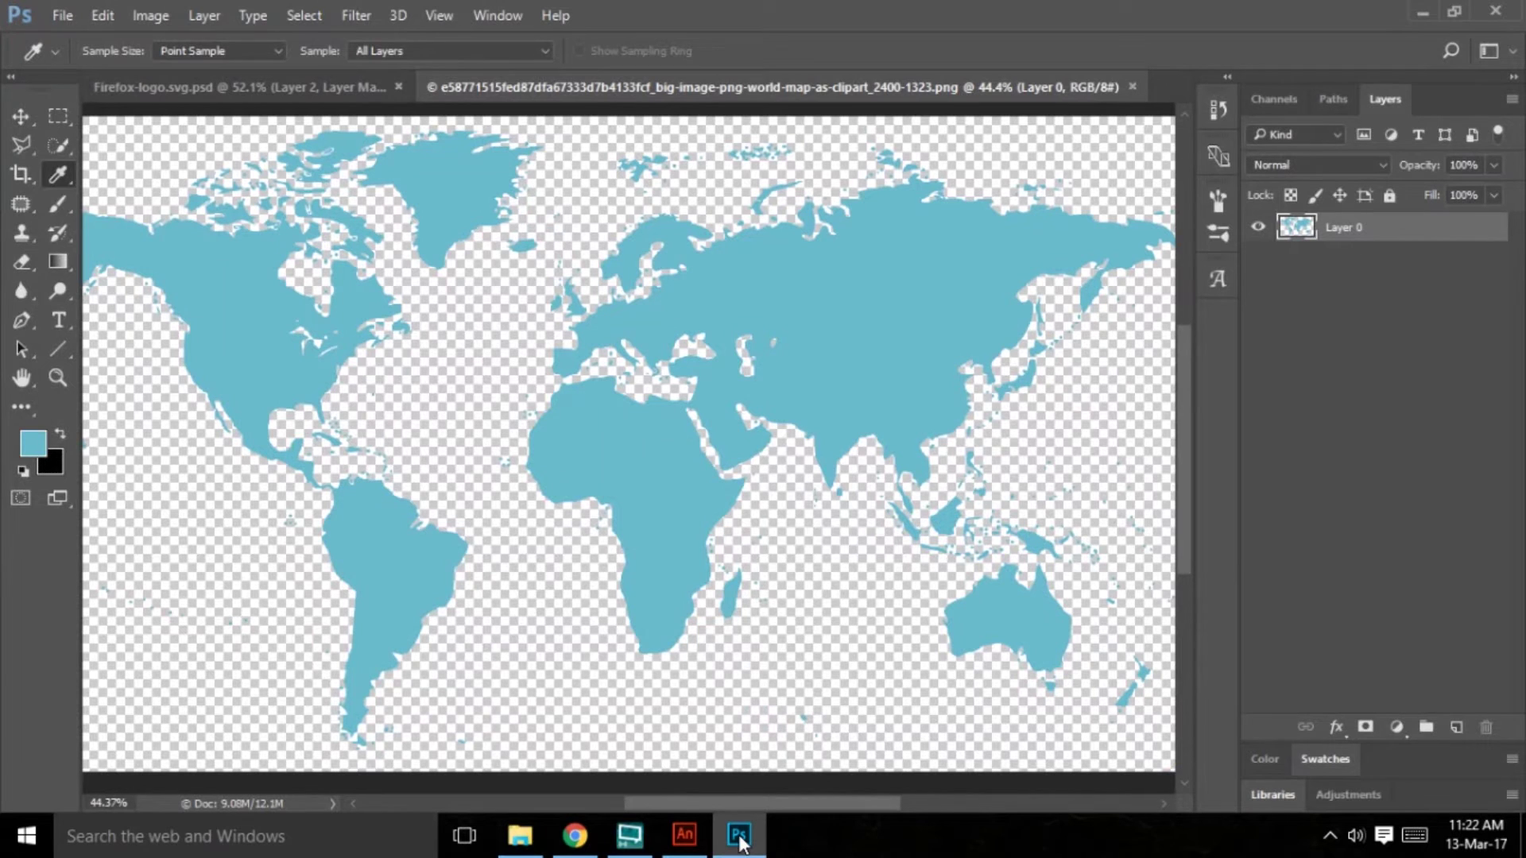
pyautogui.click(245, 91)
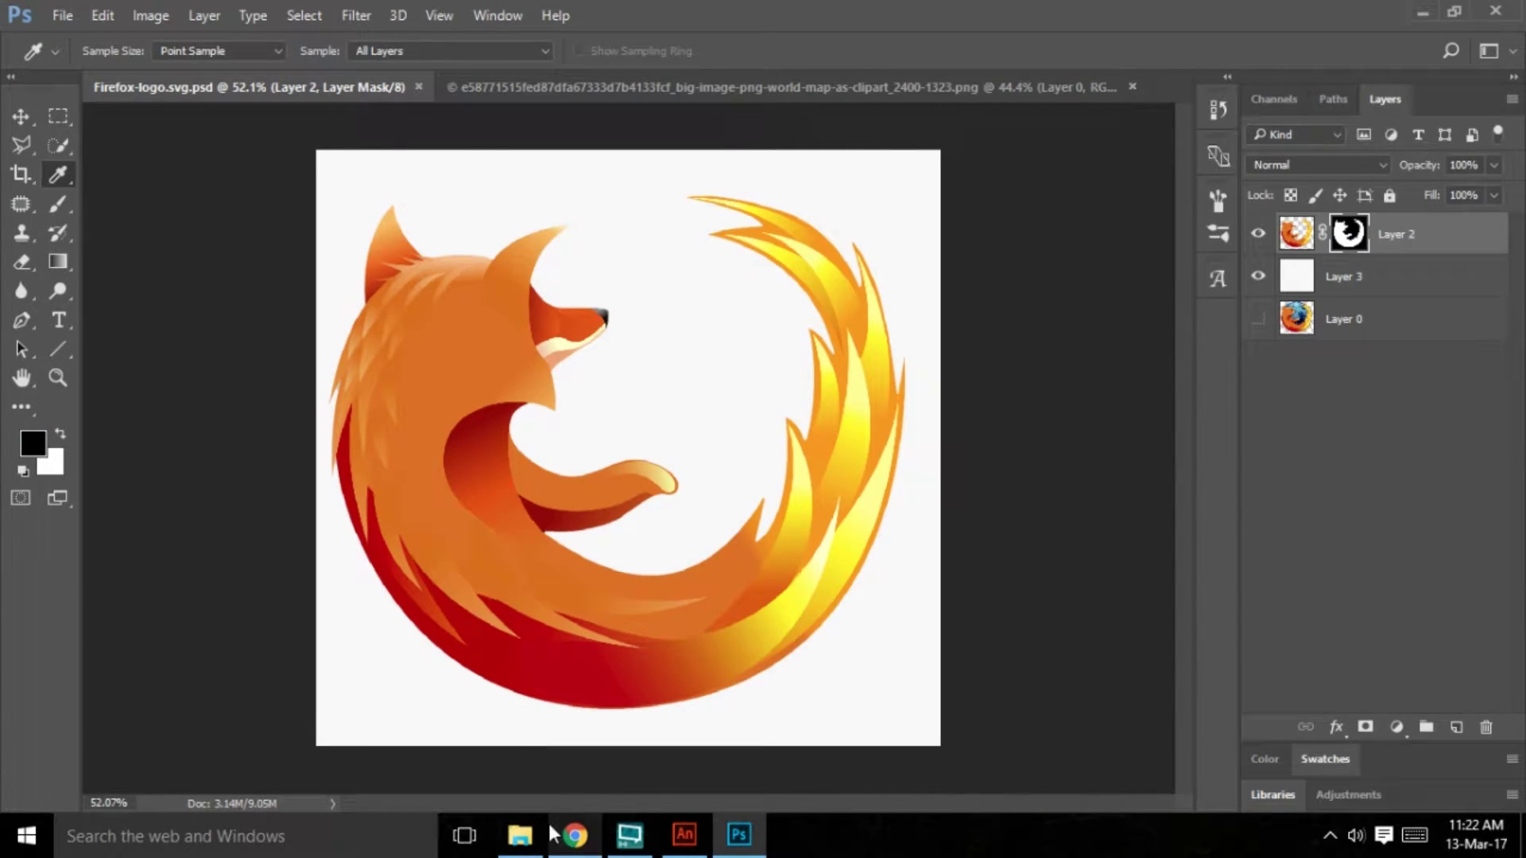
pyautogui.click(523, 836)
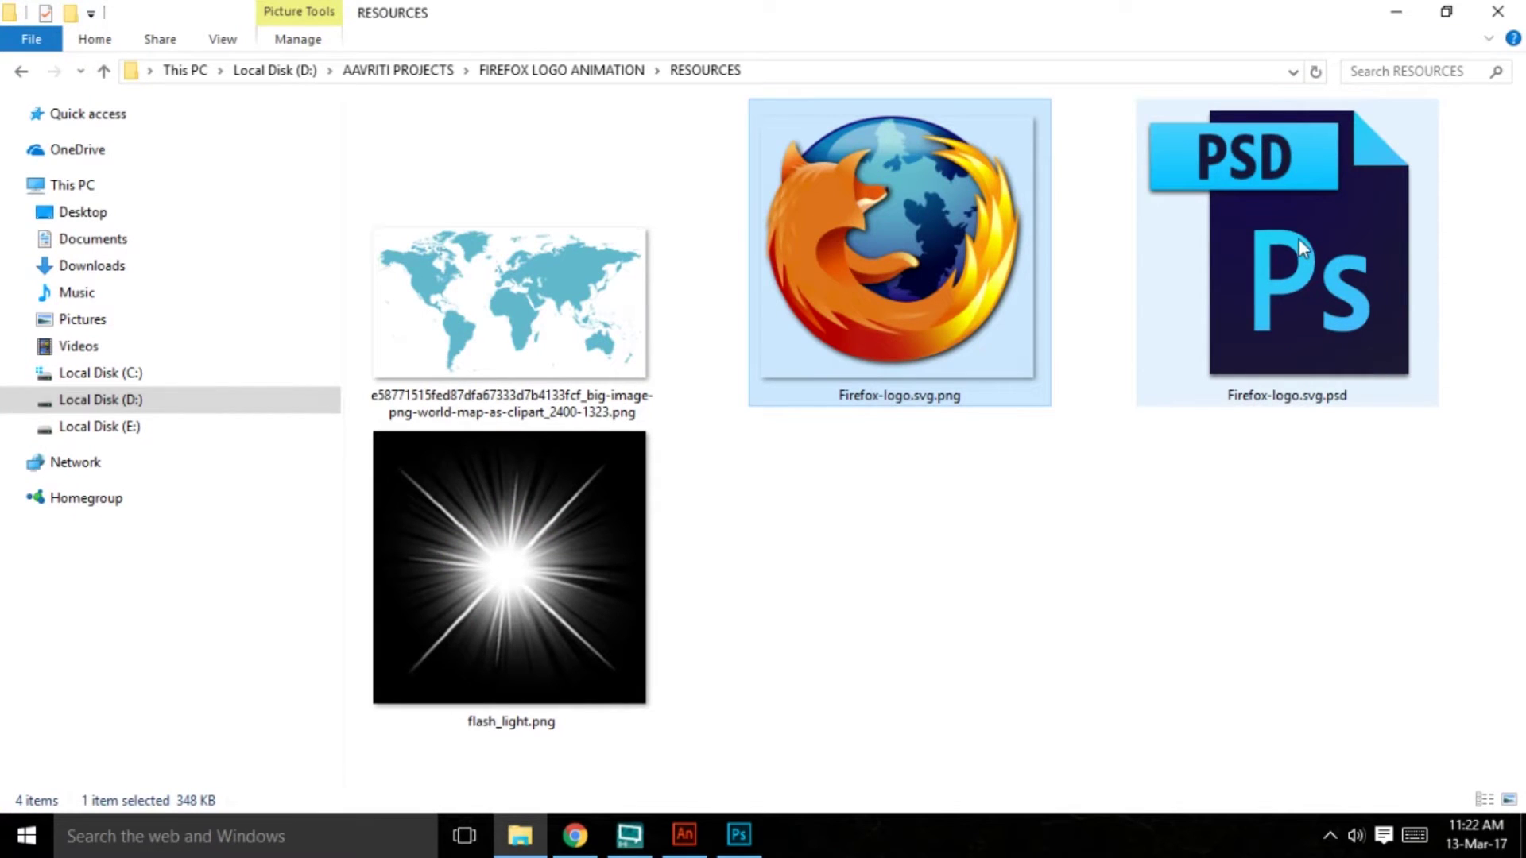
# Switch to Adobe Animate and choose Firefox-logo.svg.psd from the RESOURCES folder for import to the library
pyautogui.click(684, 834)
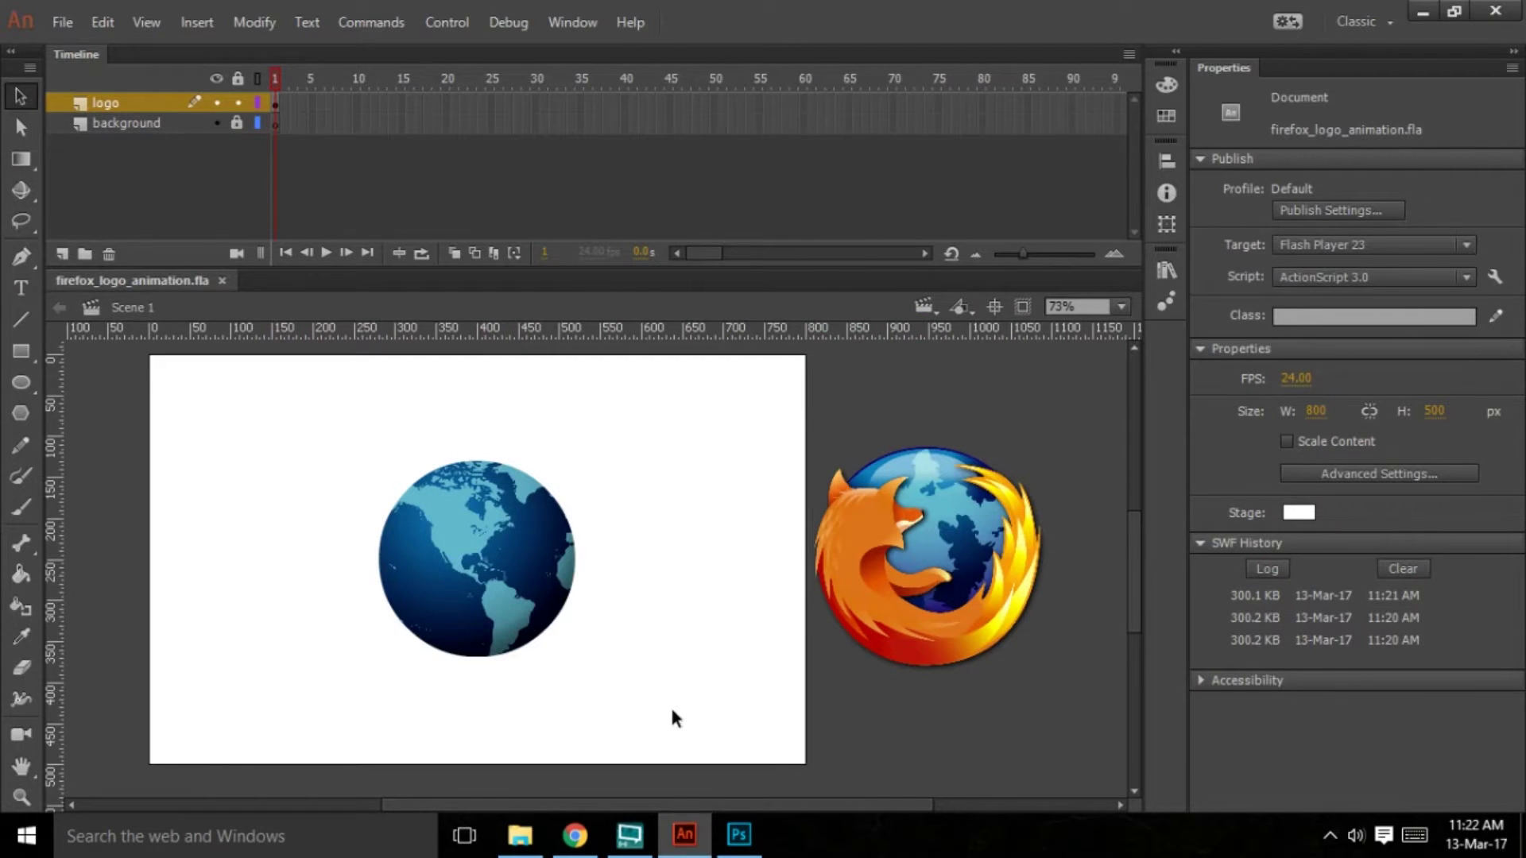
pyautogui.click(63, 22)
pyautogui.moveTo(173, 371)
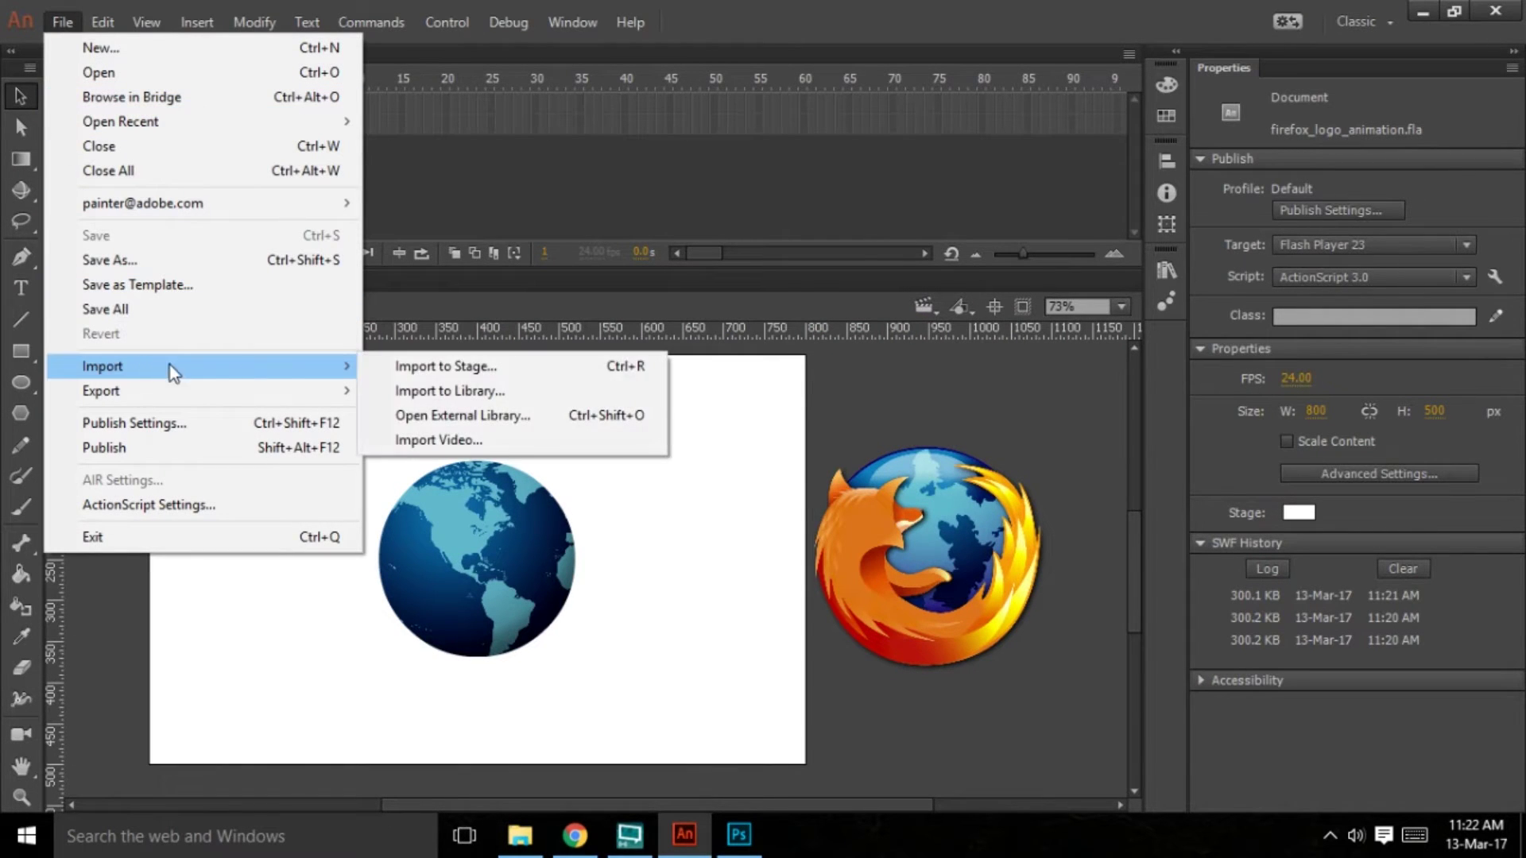
pyautogui.click(439, 391)
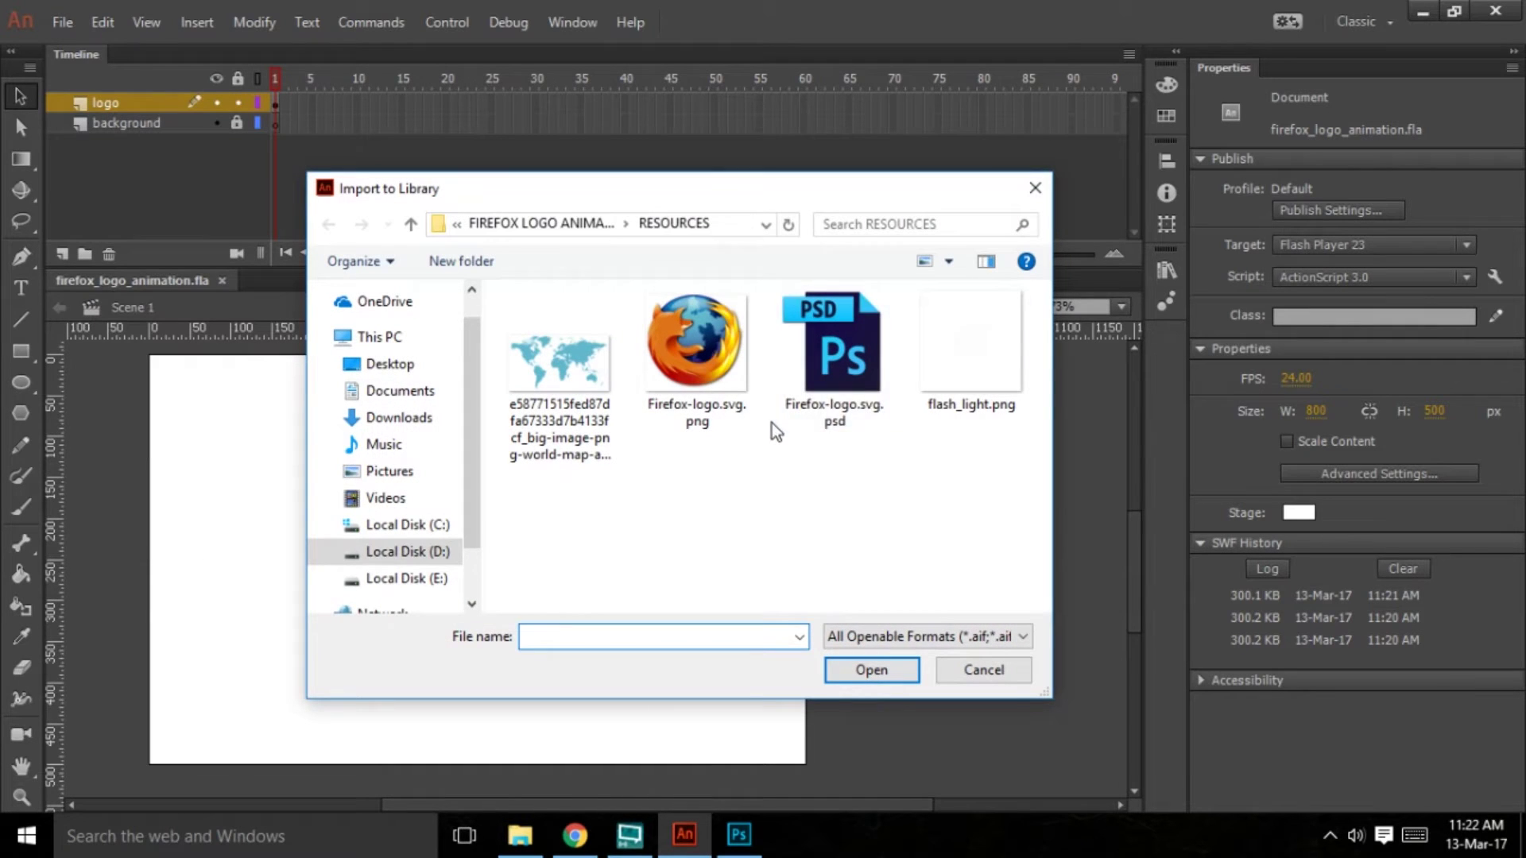
pyautogui.click(827, 382)
pyautogui.click(906, 675)
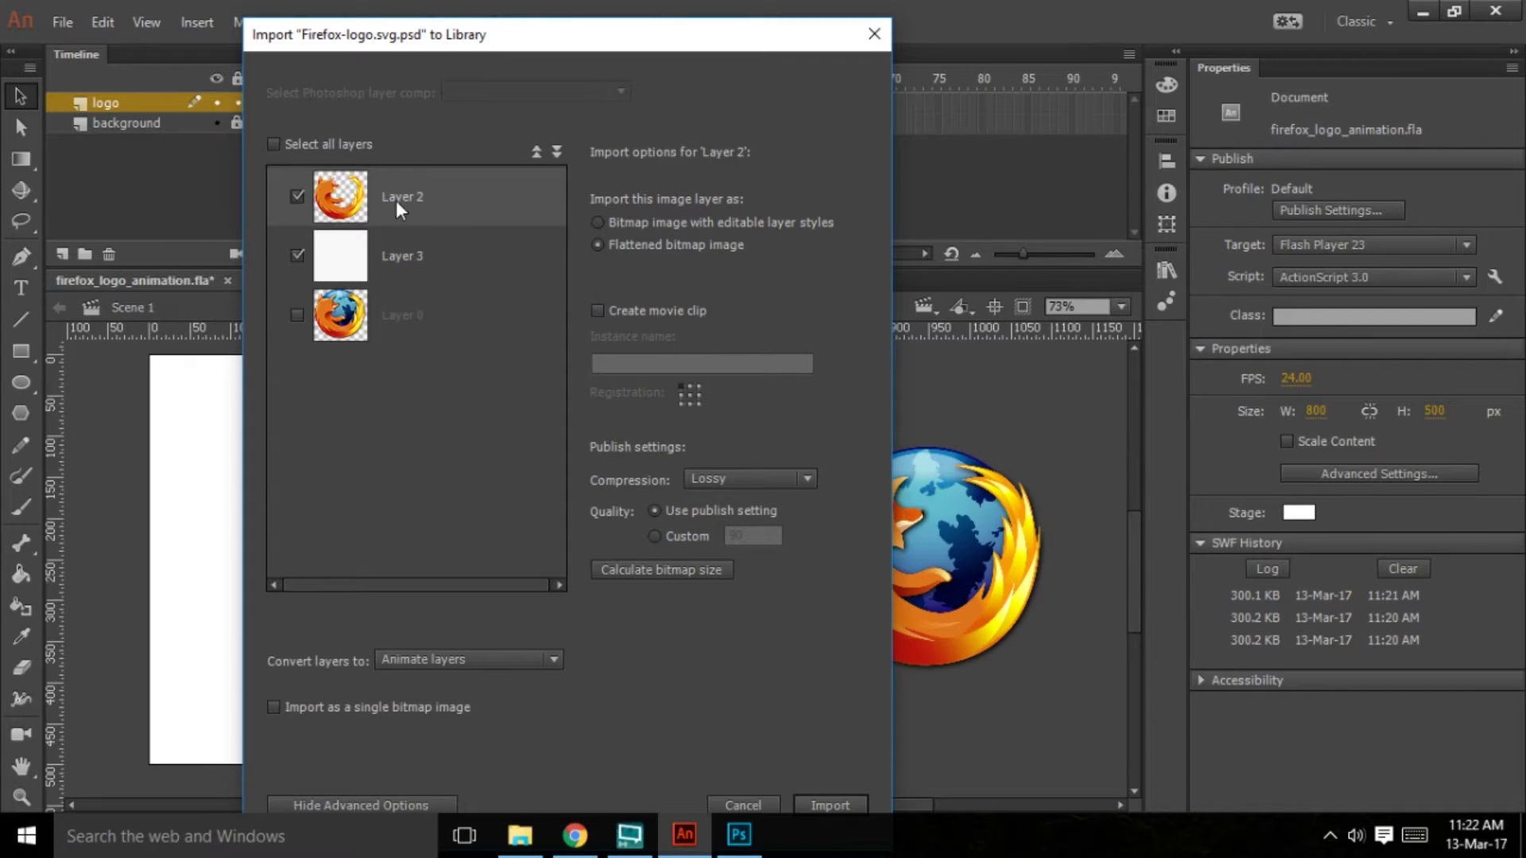
# Import only the PSD's Layer 2 with Lossless compression and check the bitmap in the library's PSD asset folder
pyautogui.click(298, 255)
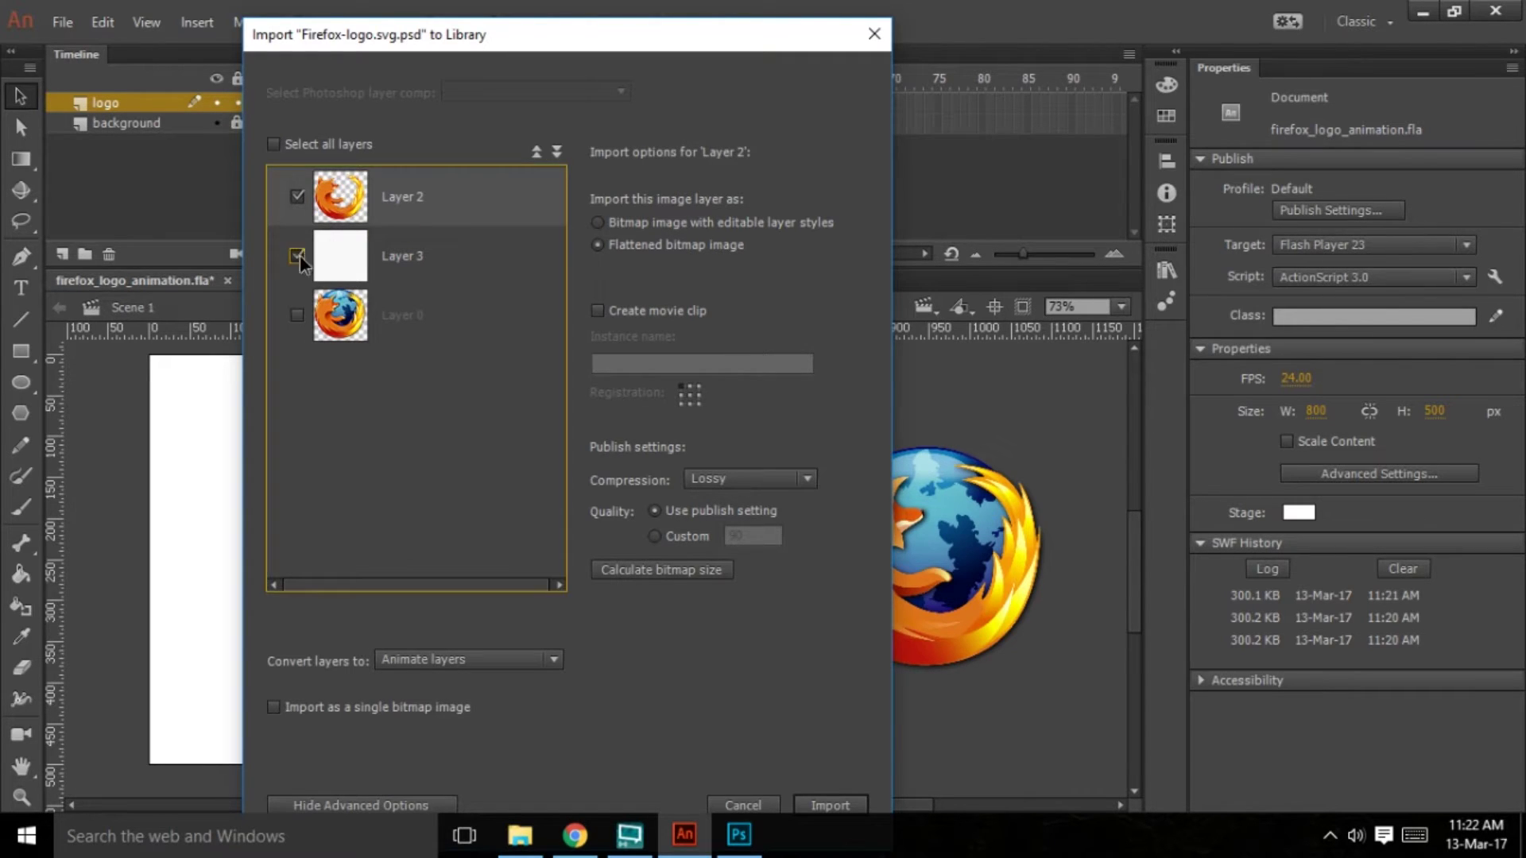
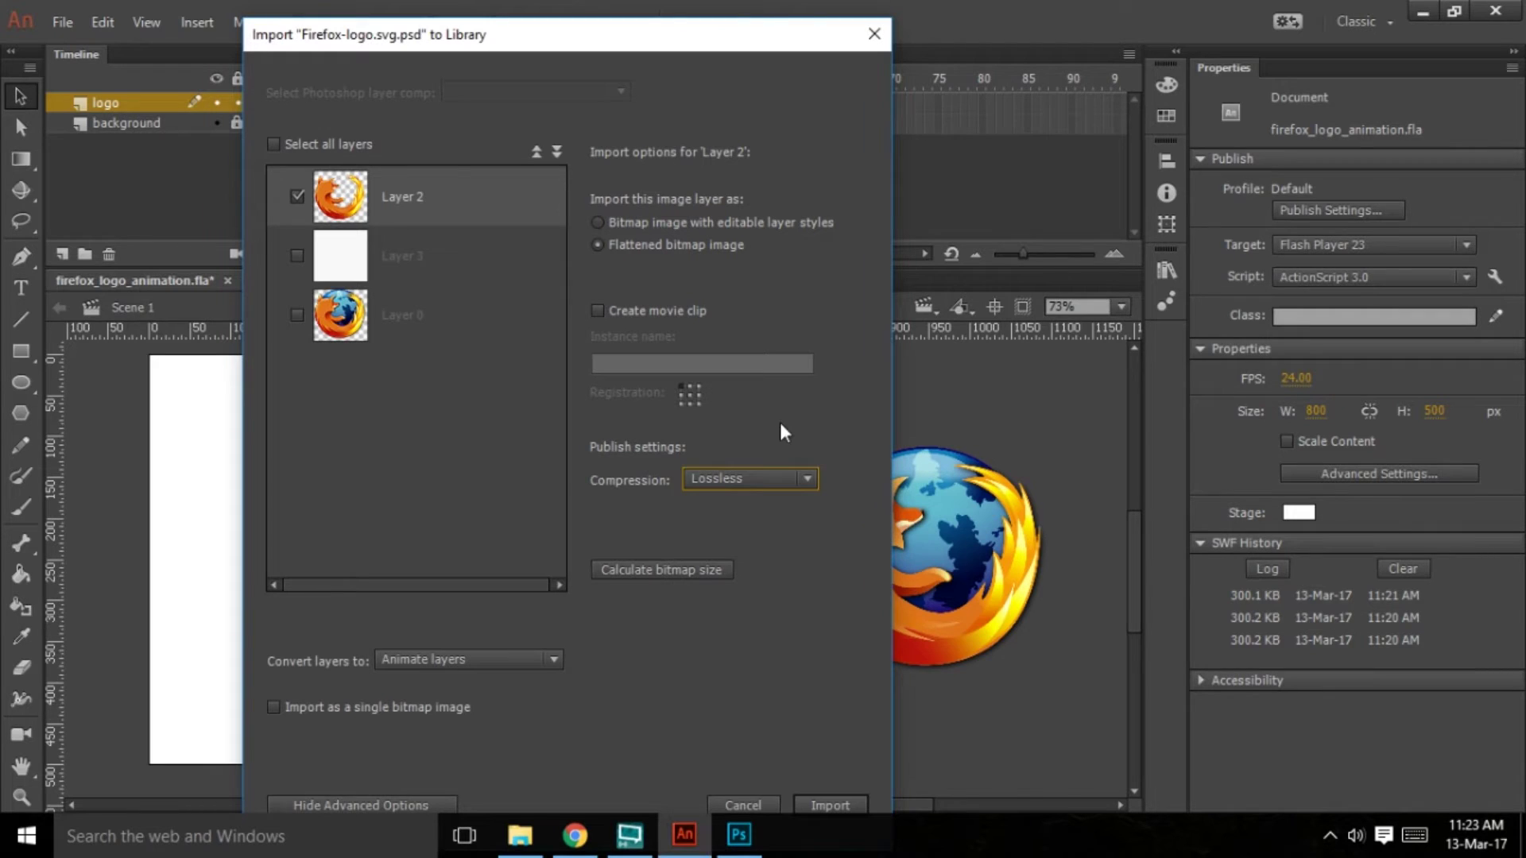
pyautogui.moveTo(517, 44); pyautogui.dragTo(518, 28)
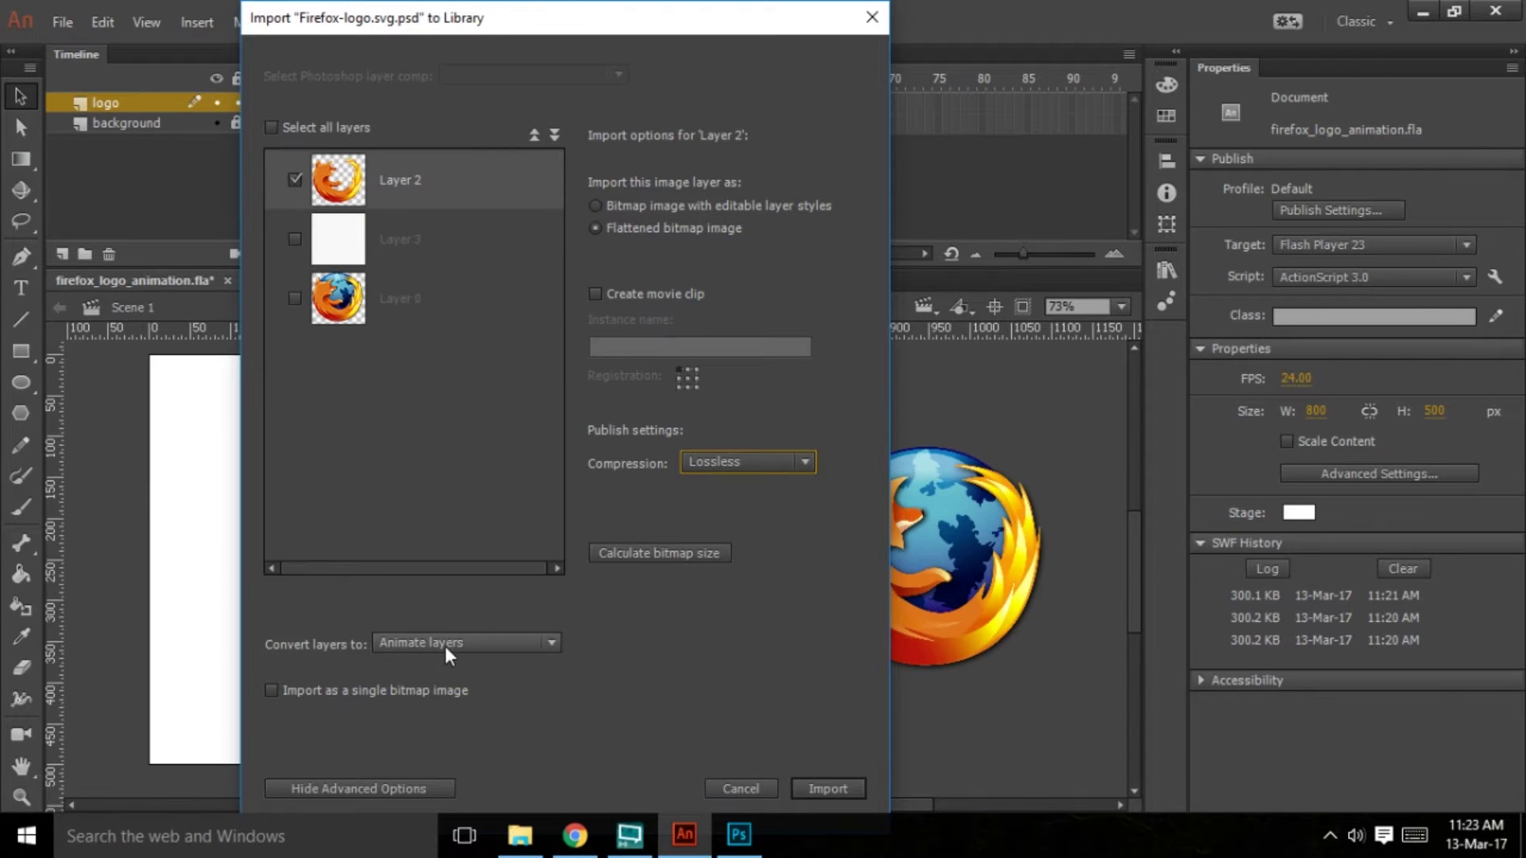
pyautogui.click(847, 790)
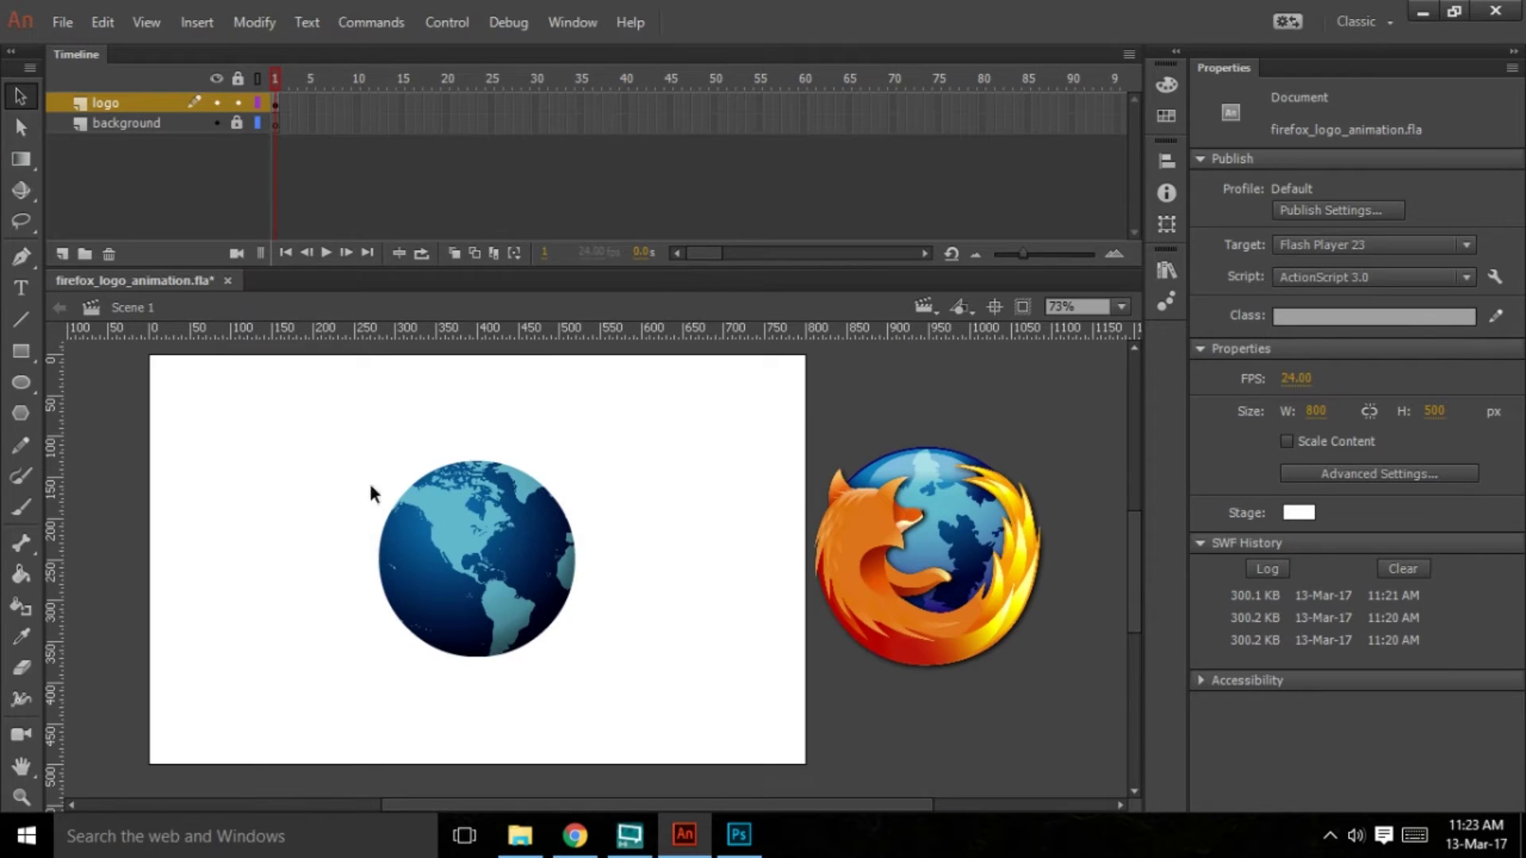
pyautogui.click(1168, 272)
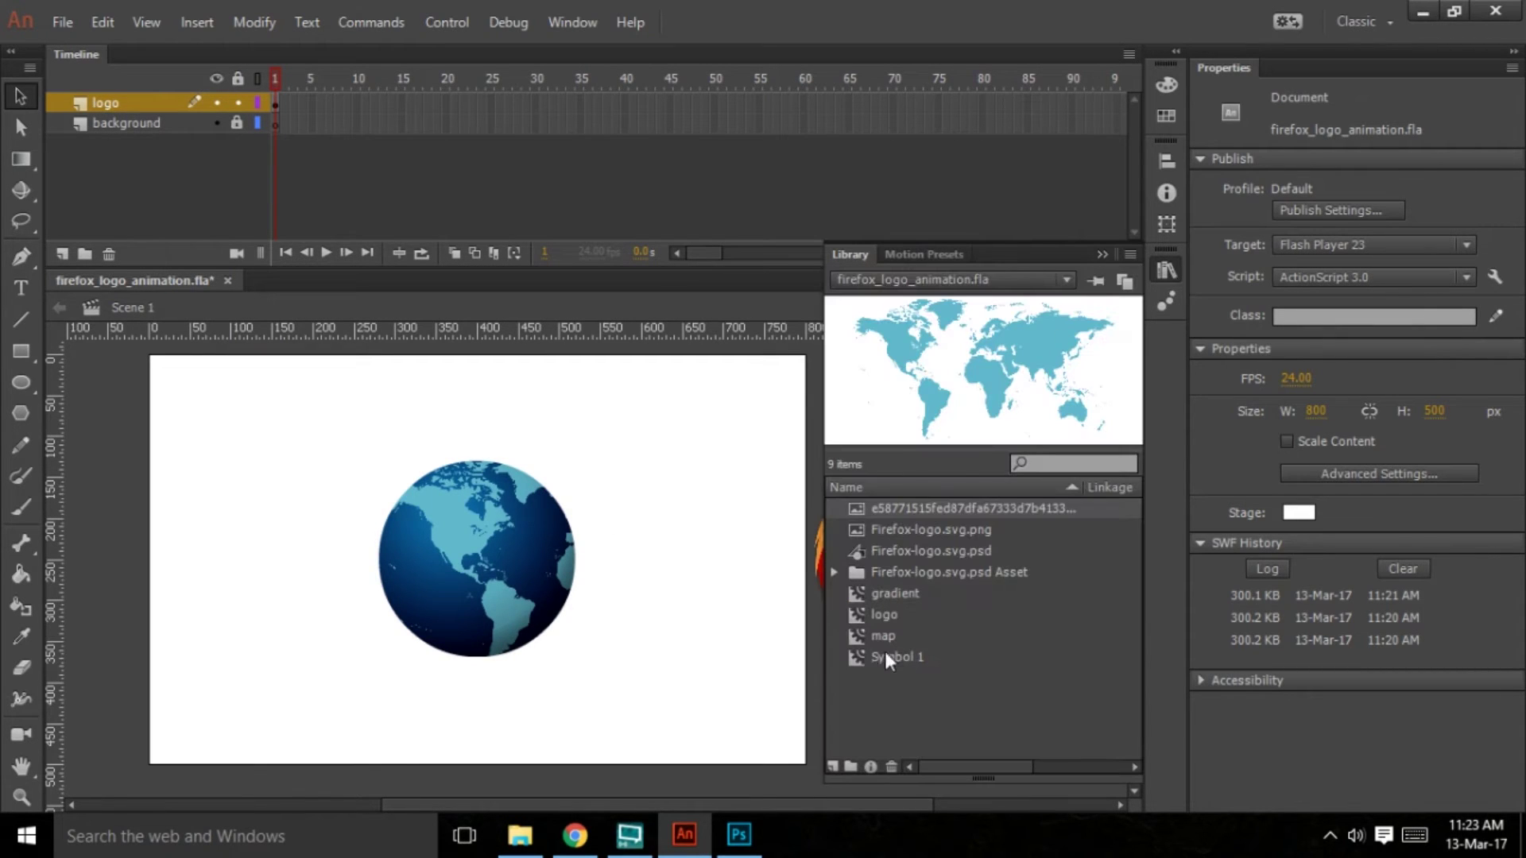
pyautogui.click(835, 571)
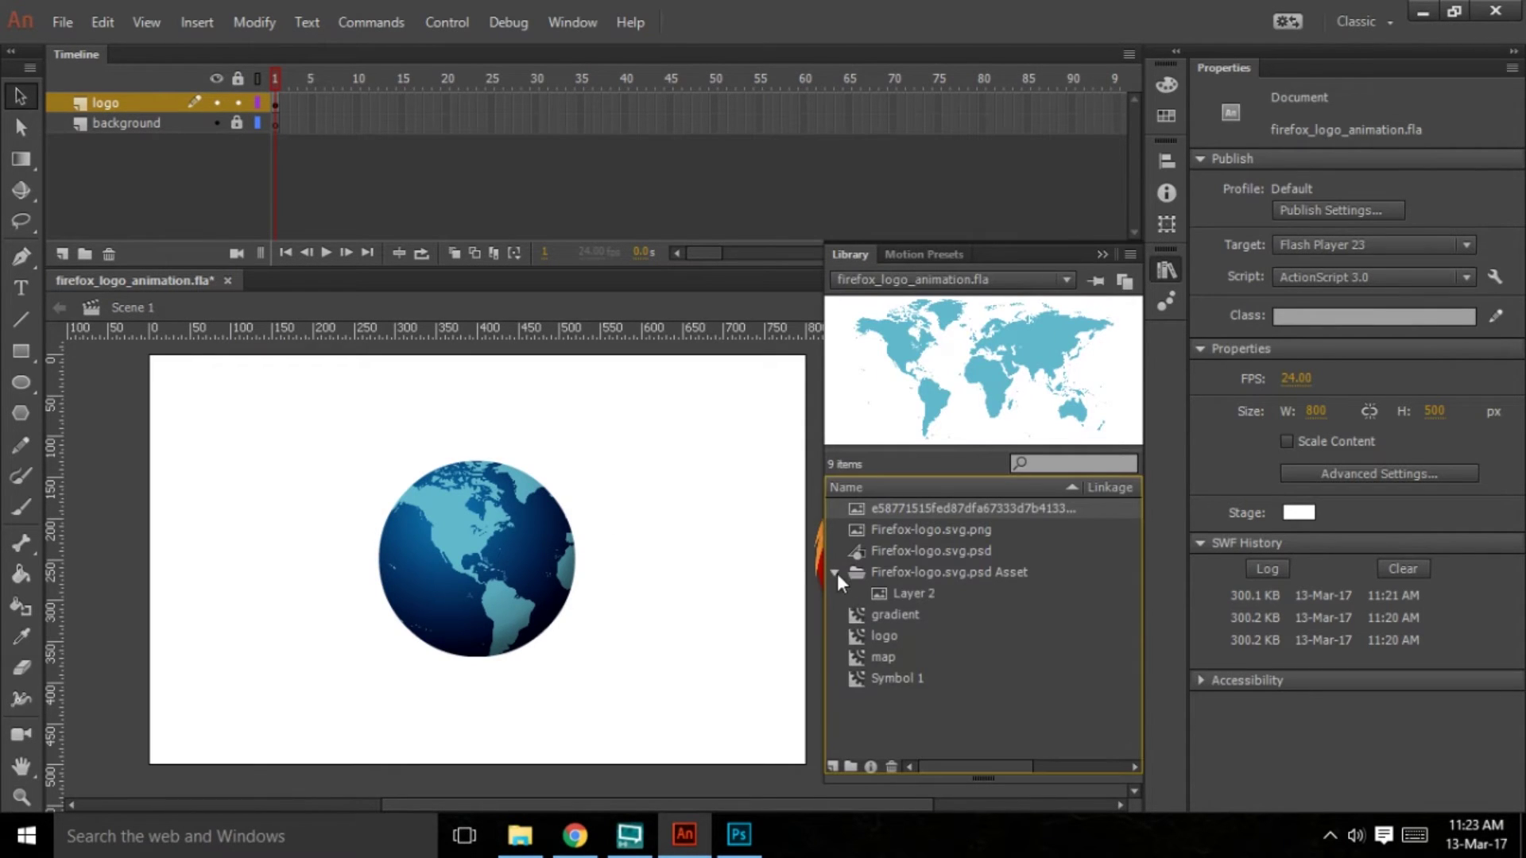
pyautogui.click(923, 595)
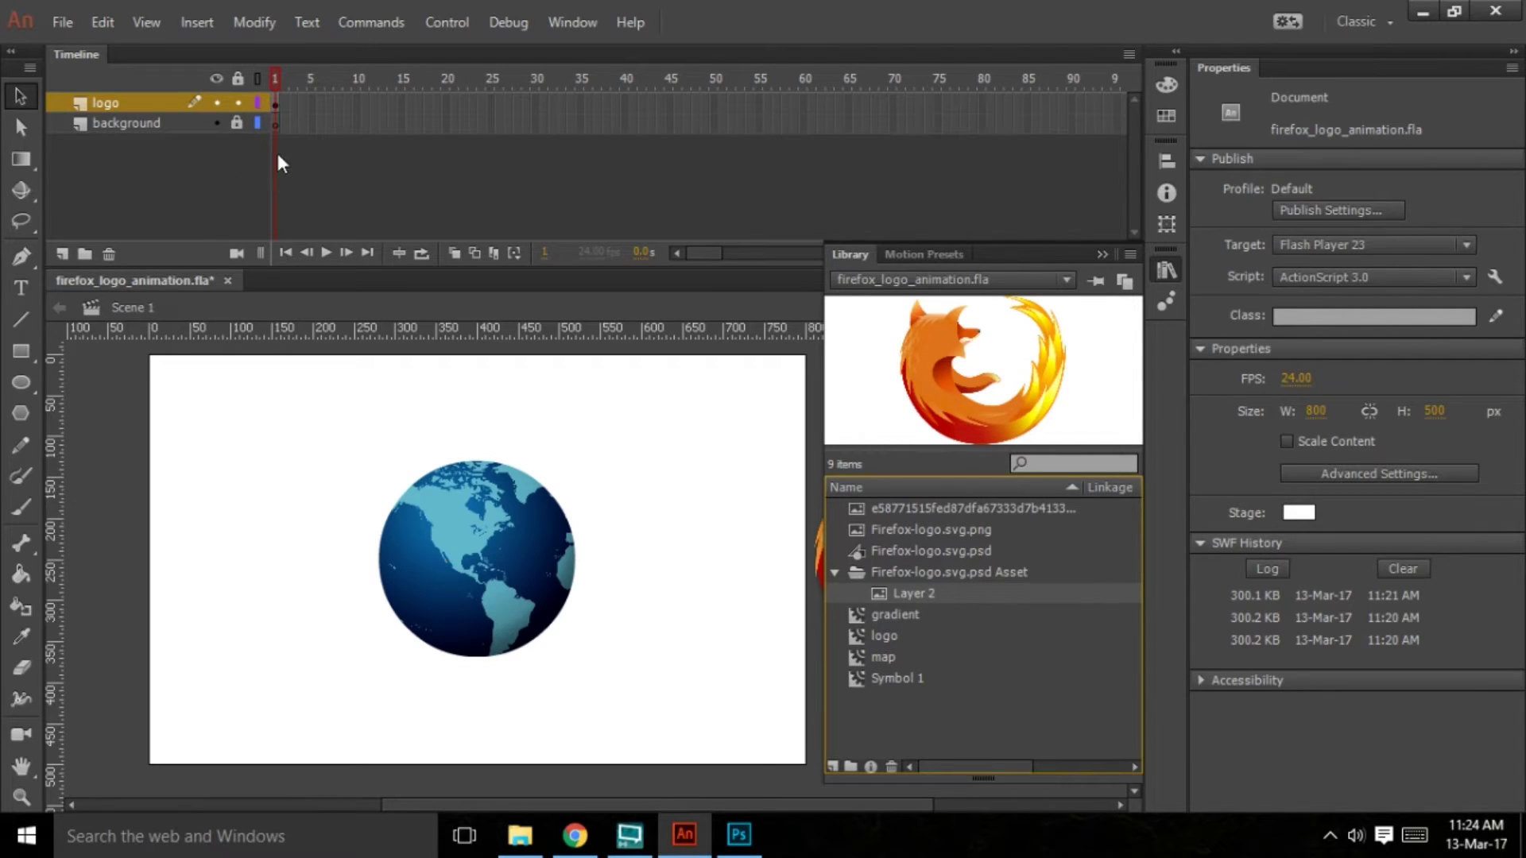
# Open the logo symbol for editing in place and add a layer named fox above the gradient layer
pyautogui.click(535, 563)
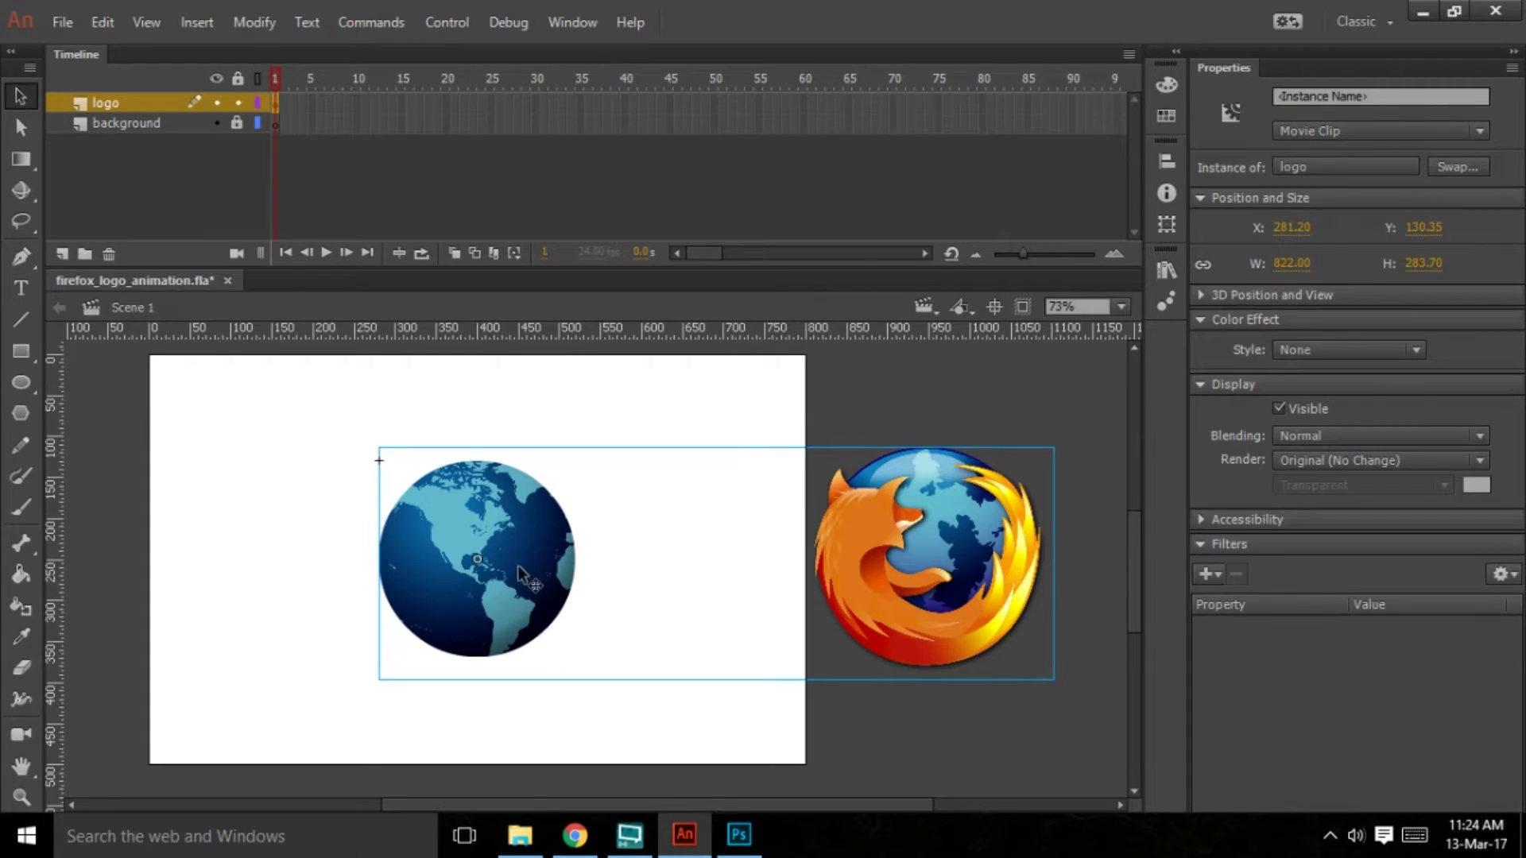
pyautogui.doubleClick(495, 527)
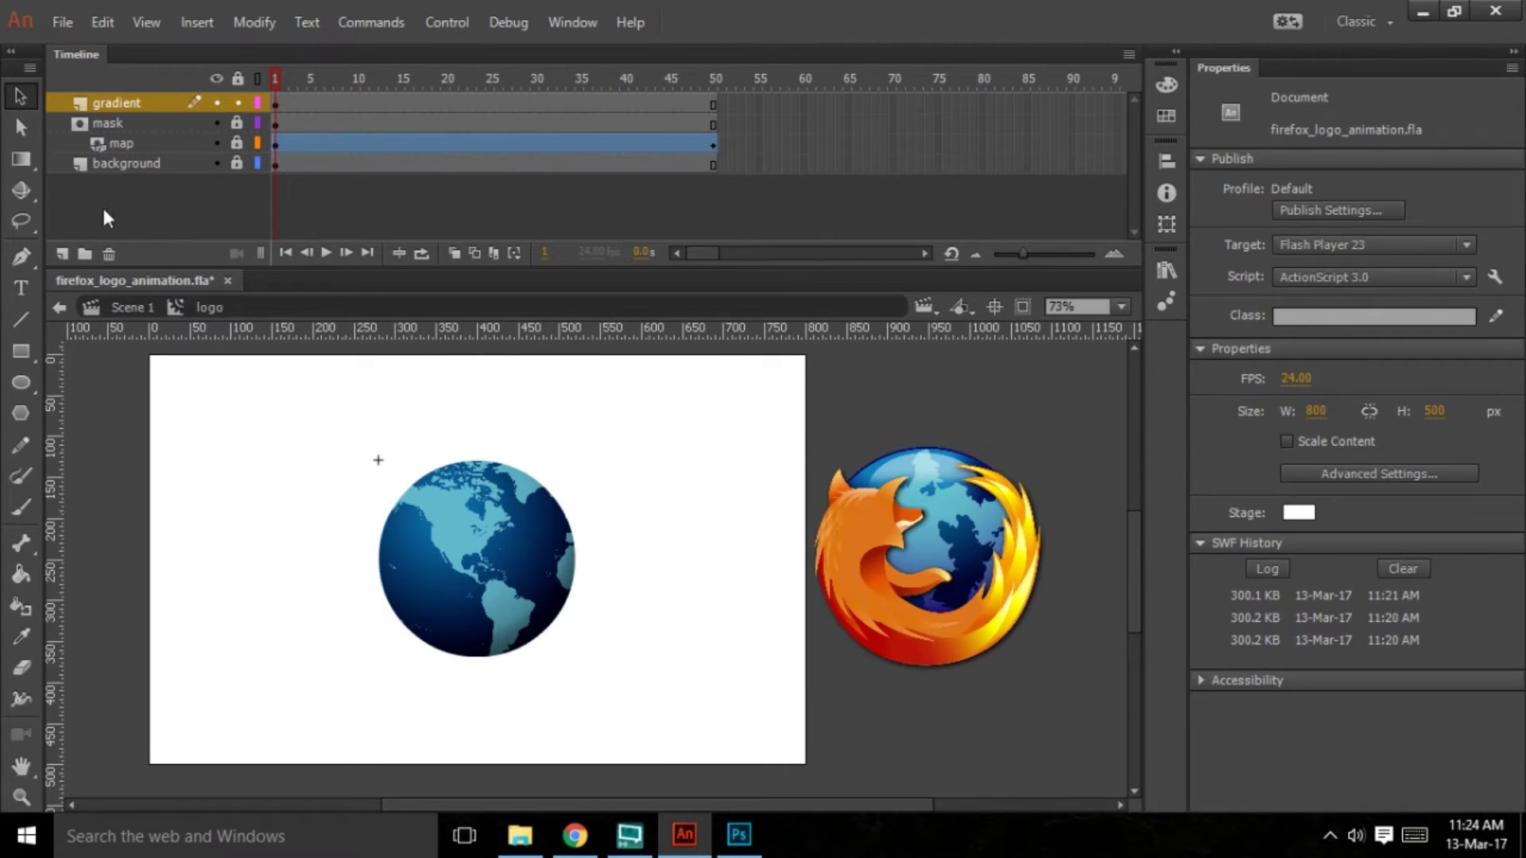
pyautogui.click(63, 255)
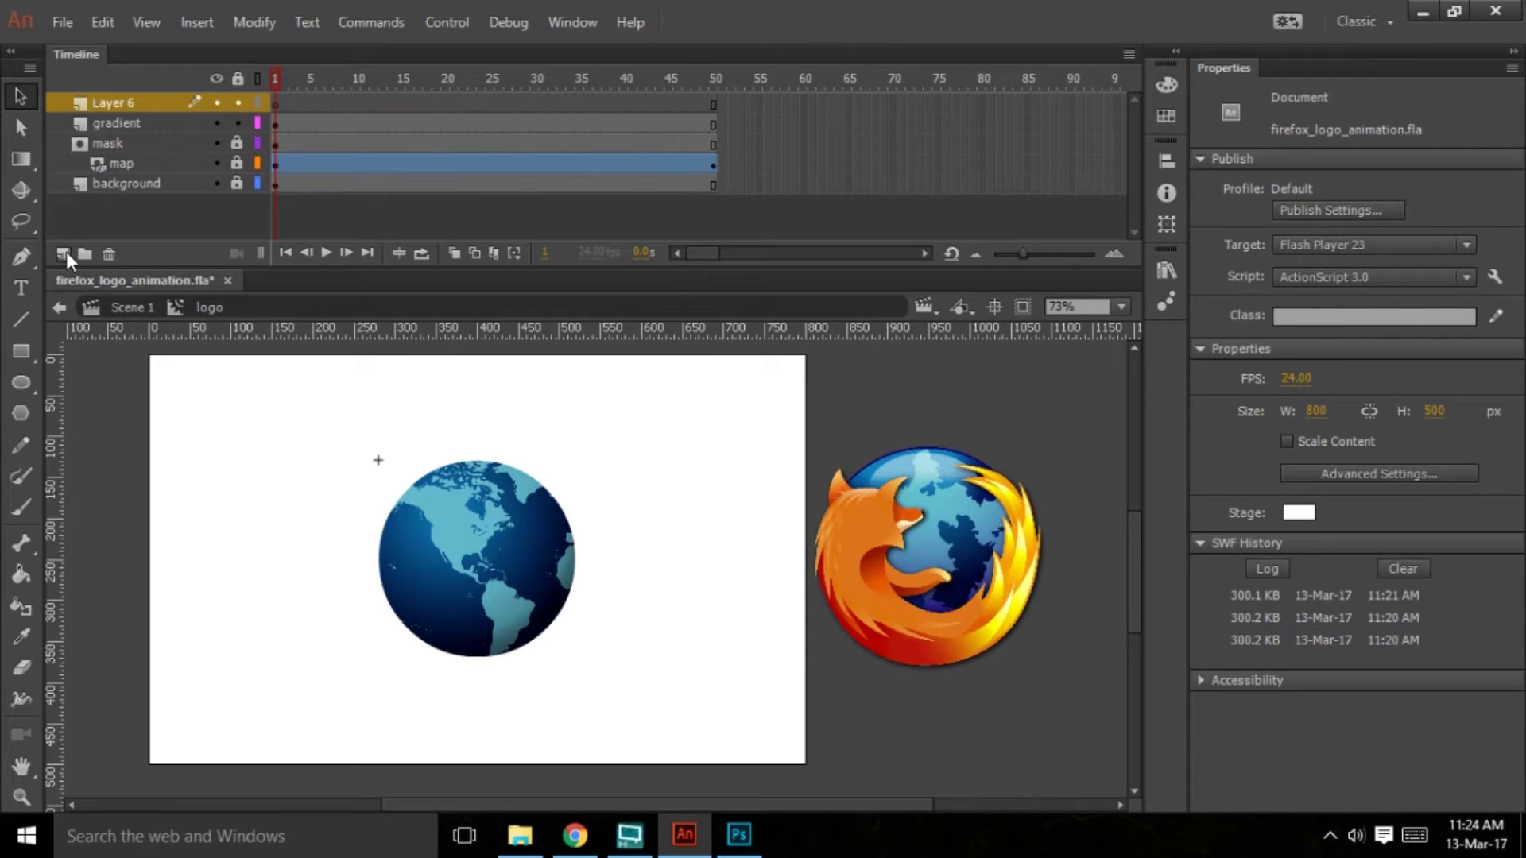
pyautogui.doubleClick(128, 104)
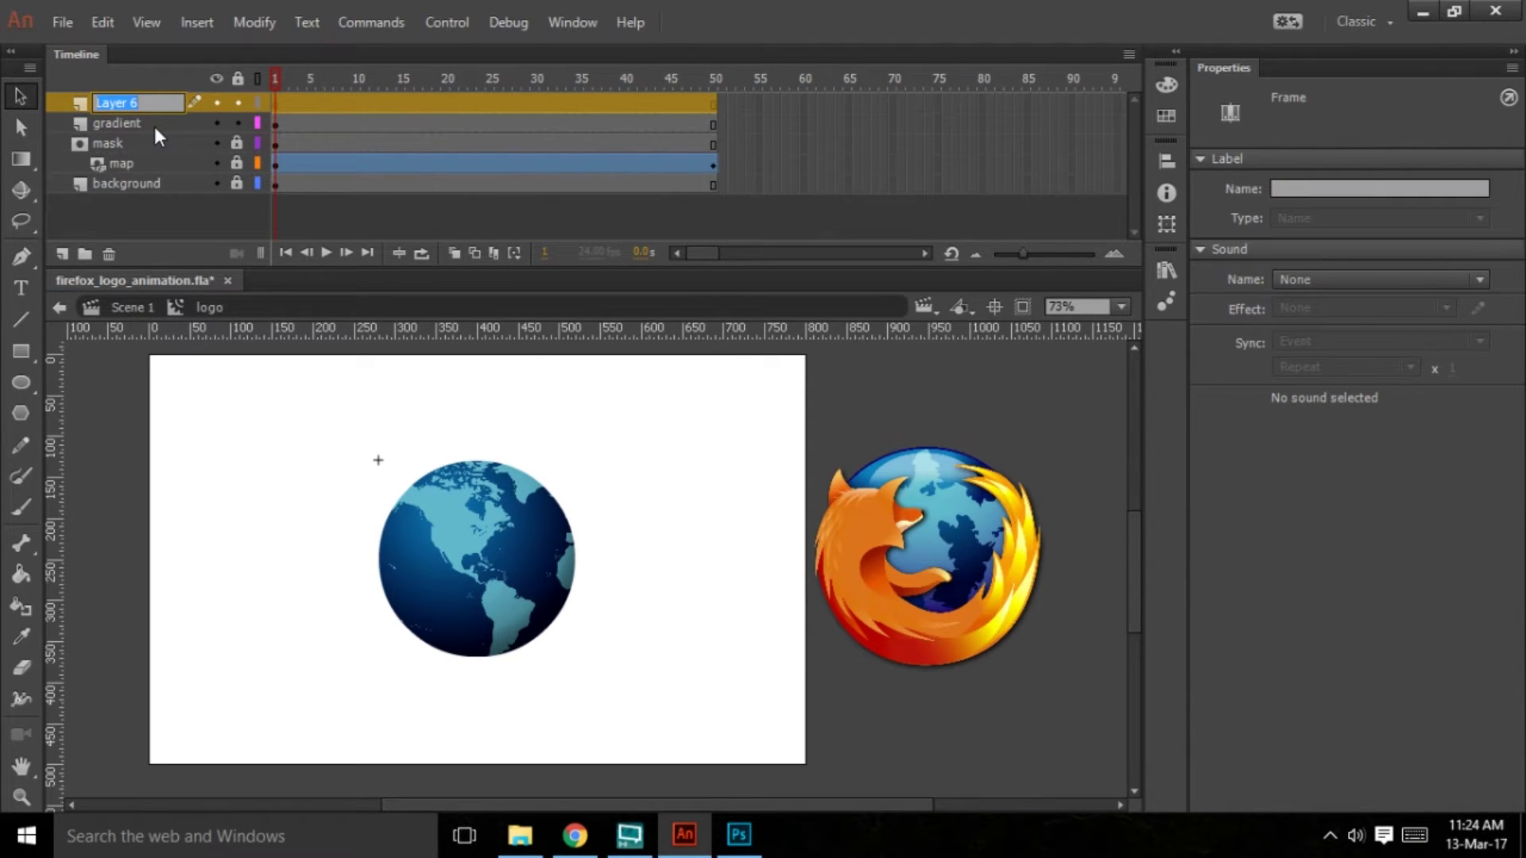
pyautogui.write('fox')
pyautogui.press('Return')
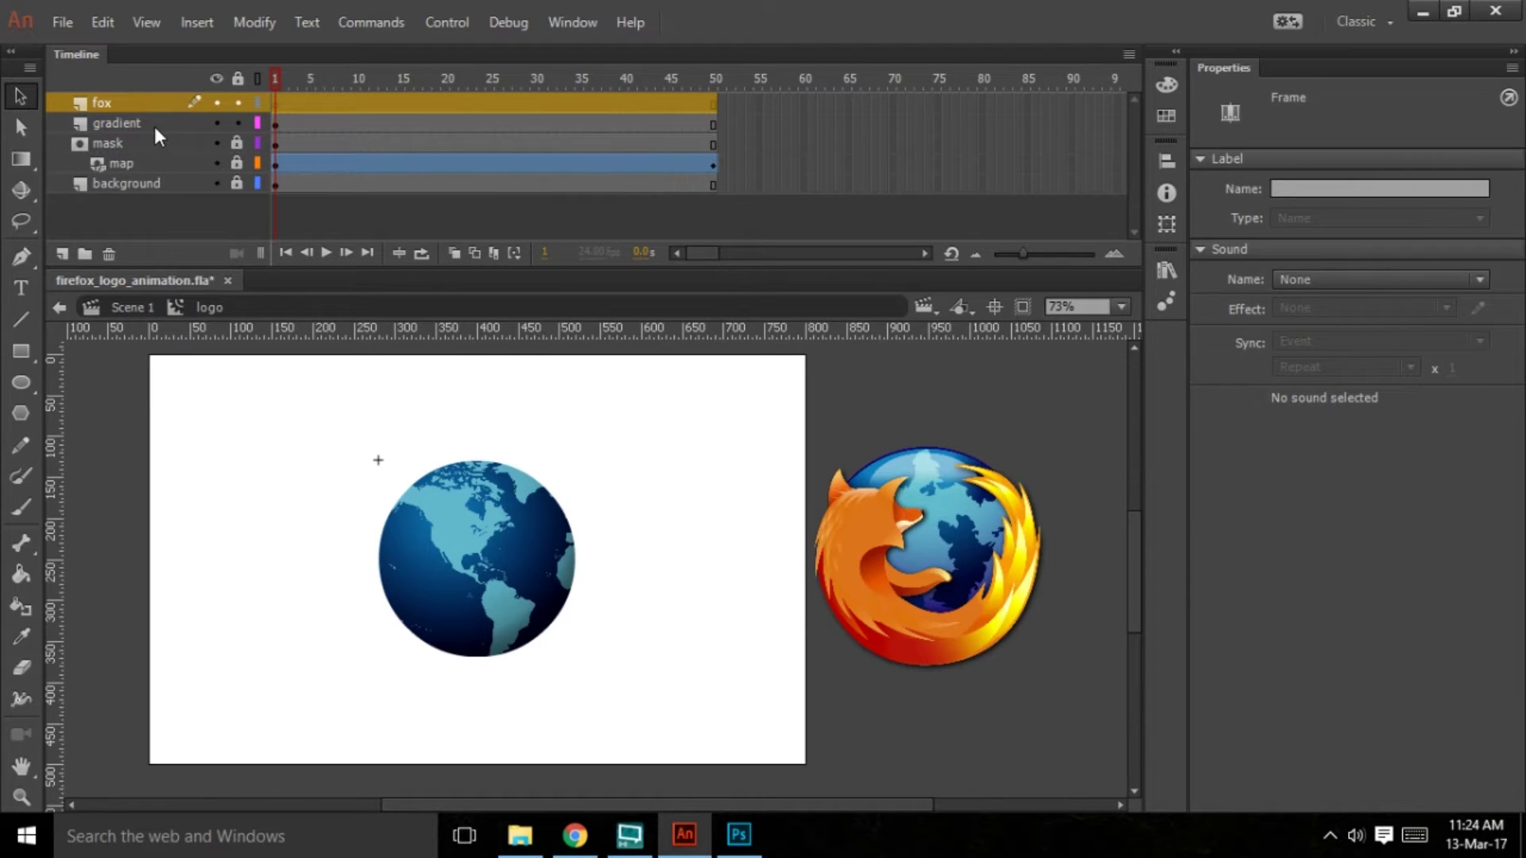
# Try to collect the gradient, mask, map and background layers in a new layer folder
pyautogui.click(123, 126)
pyautogui.keyDown('shift'); pyautogui.click(130, 189); pyautogui.keyUp('shift')
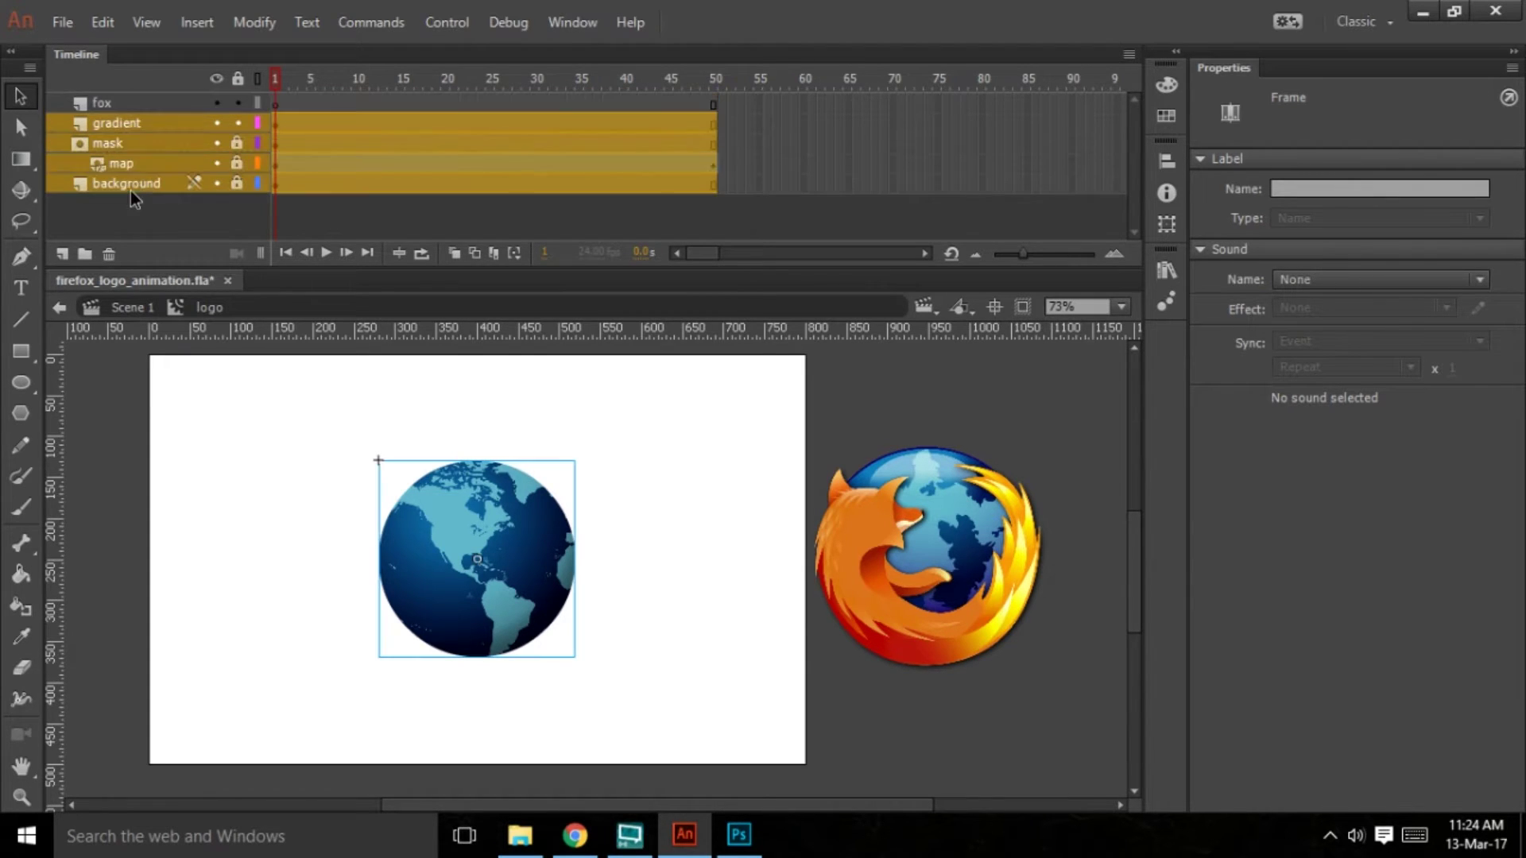
pyautogui.click(84, 251)
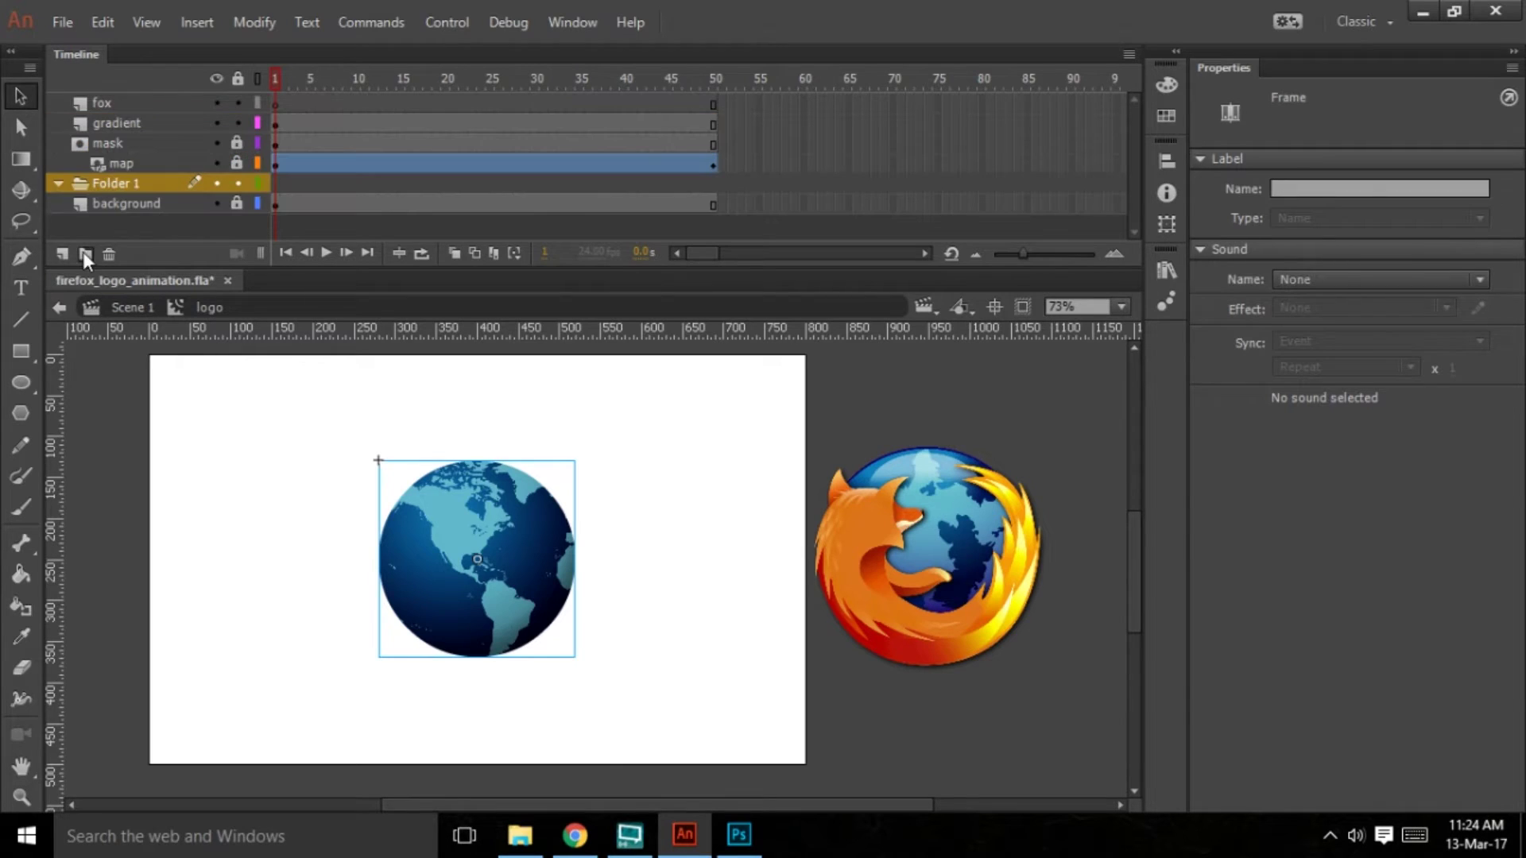
pyautogui.hotkey('ctrl', 'z')
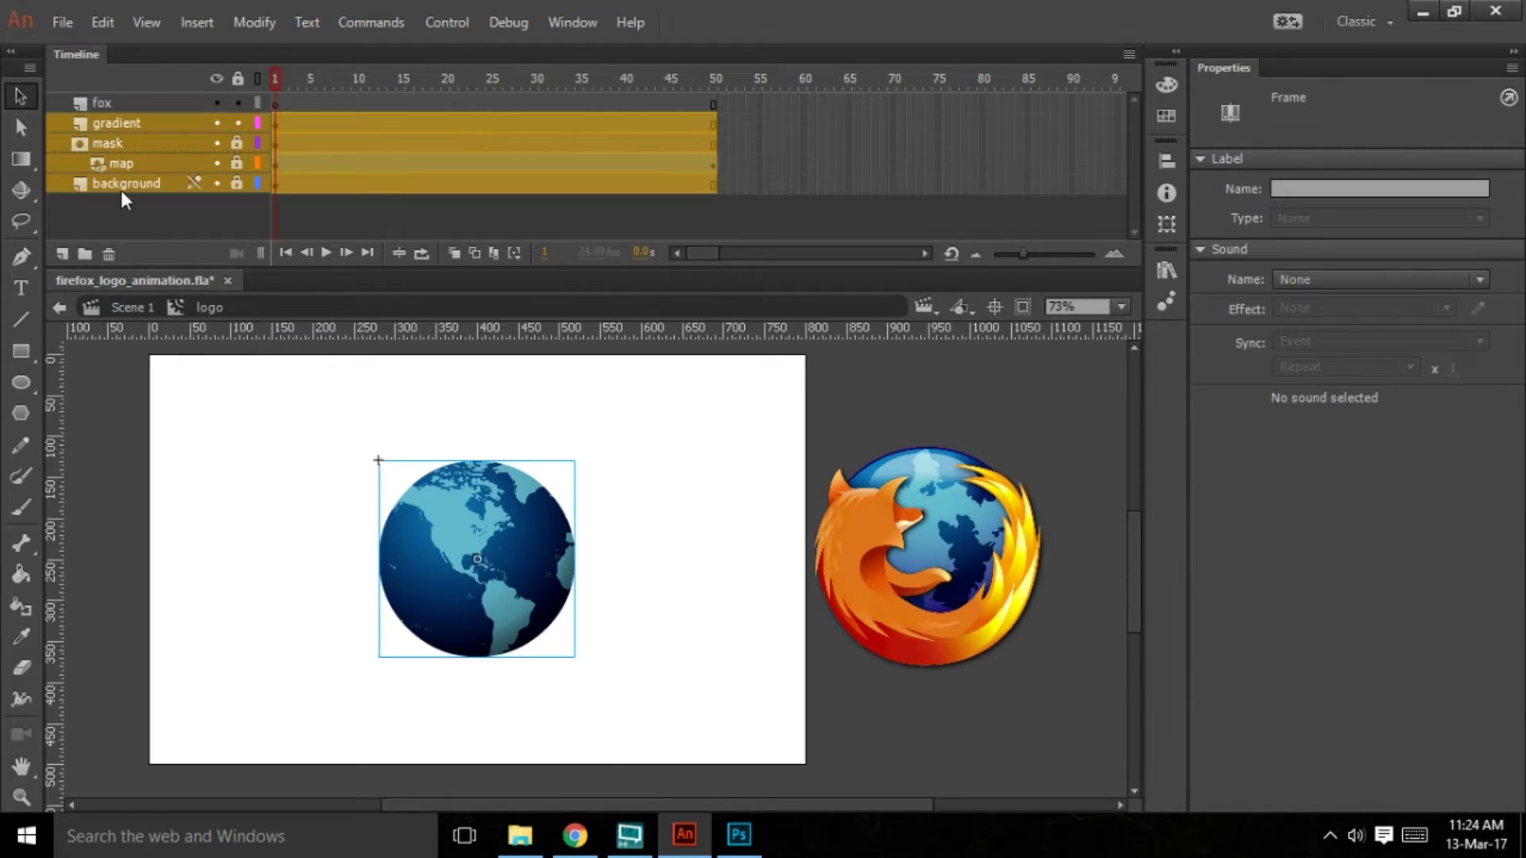
# Place the Layer 2 fox bitmap from the library over the globe on the fox layer
pyautogui.click(147, 103)
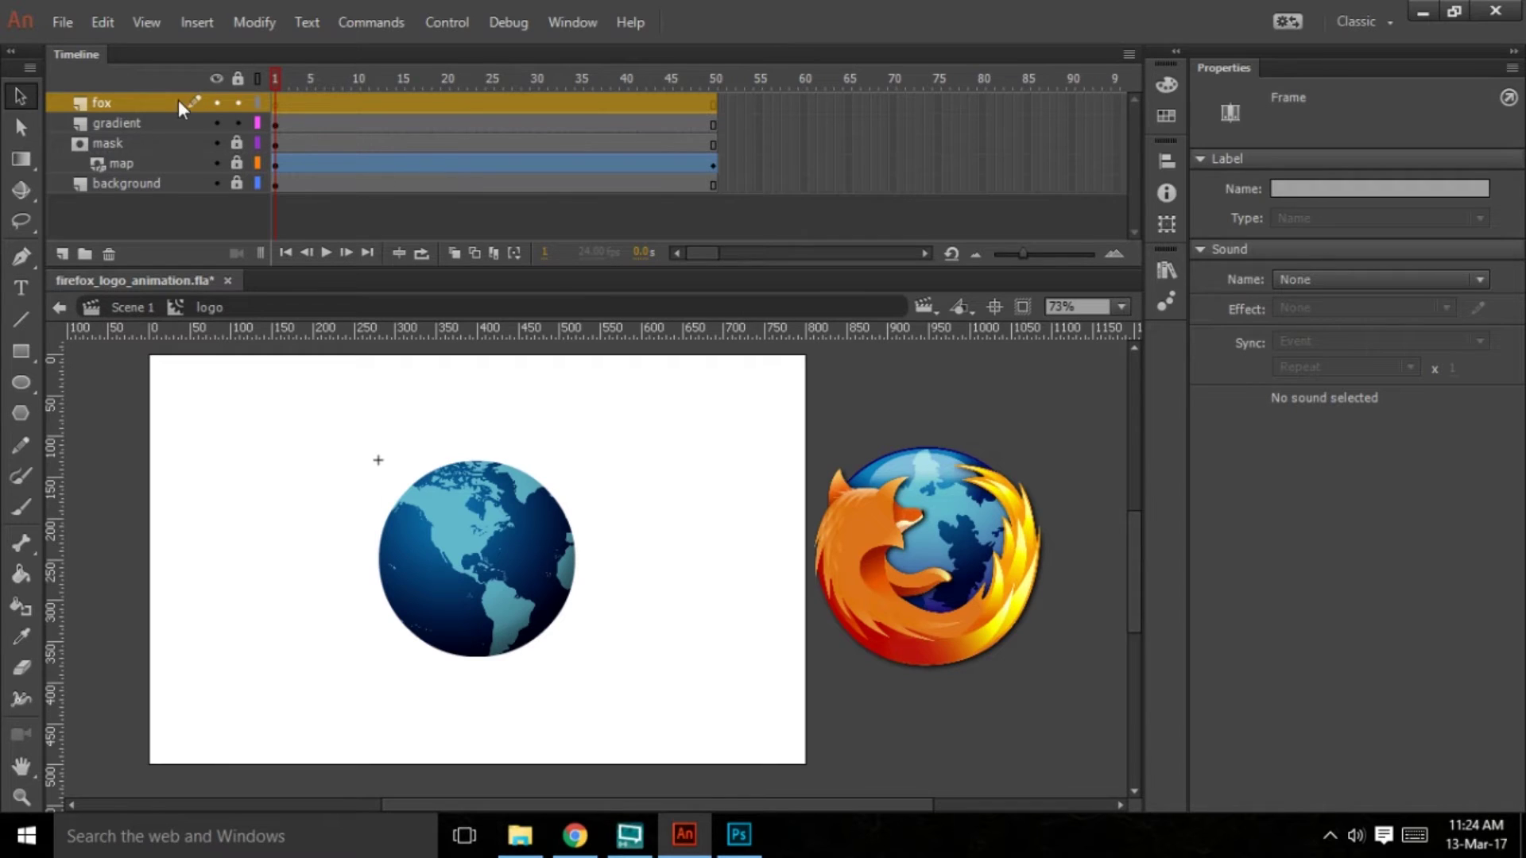
pyautogui.click(1166, 270)
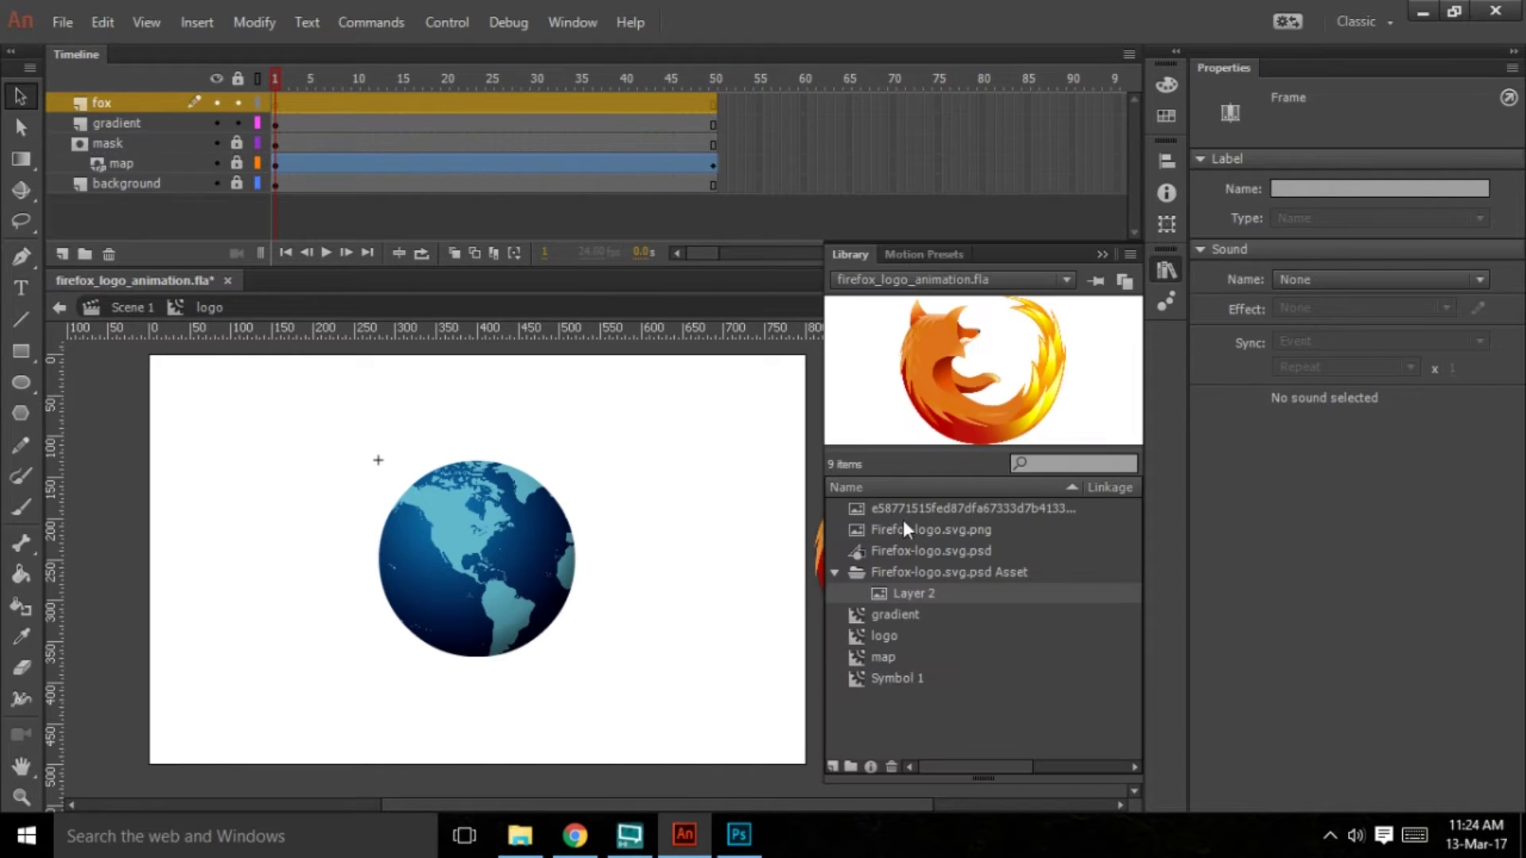
pyautogui.moveTo(909, 595); pyautogui.dragTo(497, 600)
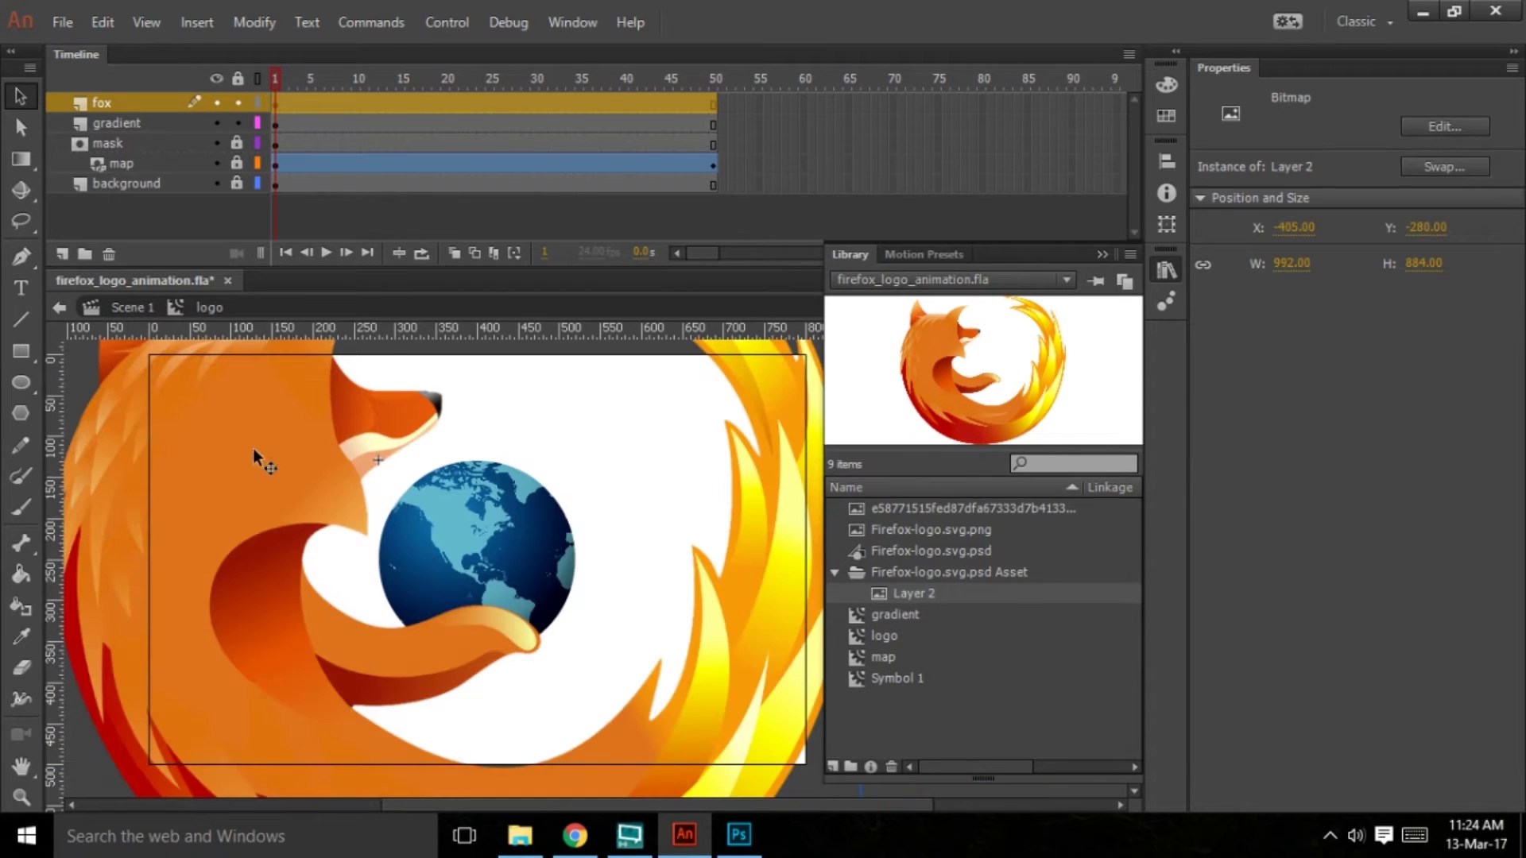
# Try to align the full-size fox bitmap around the globe by moving it
pyautogui.moveTo(253, 449); pyautogui.dragTo(346, 517)
pyautogui.scroll(3, 423, 536)
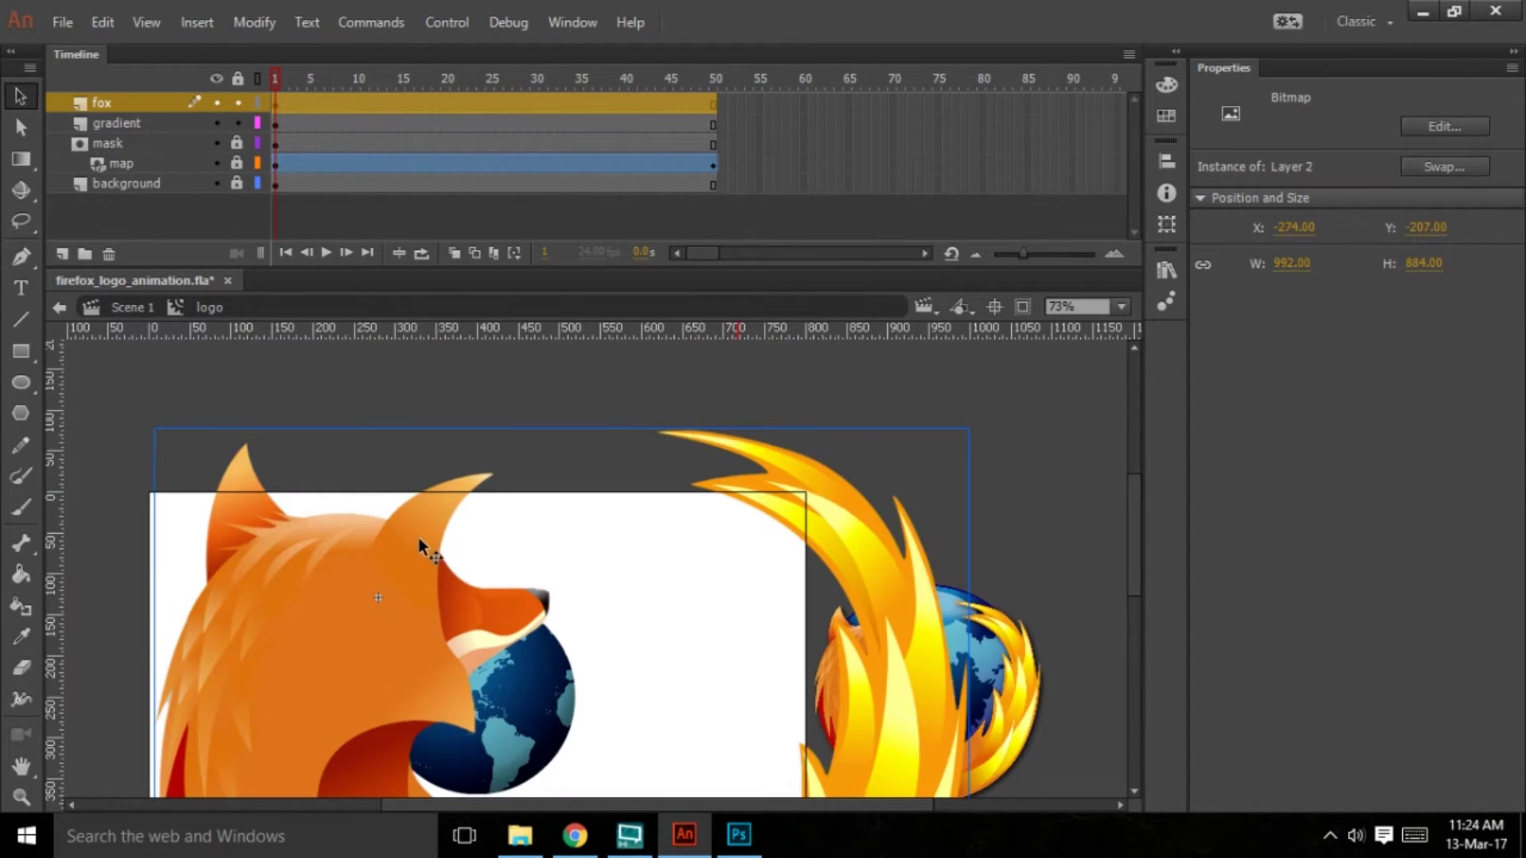
pyautogui.scroll(-6, 412, 541)
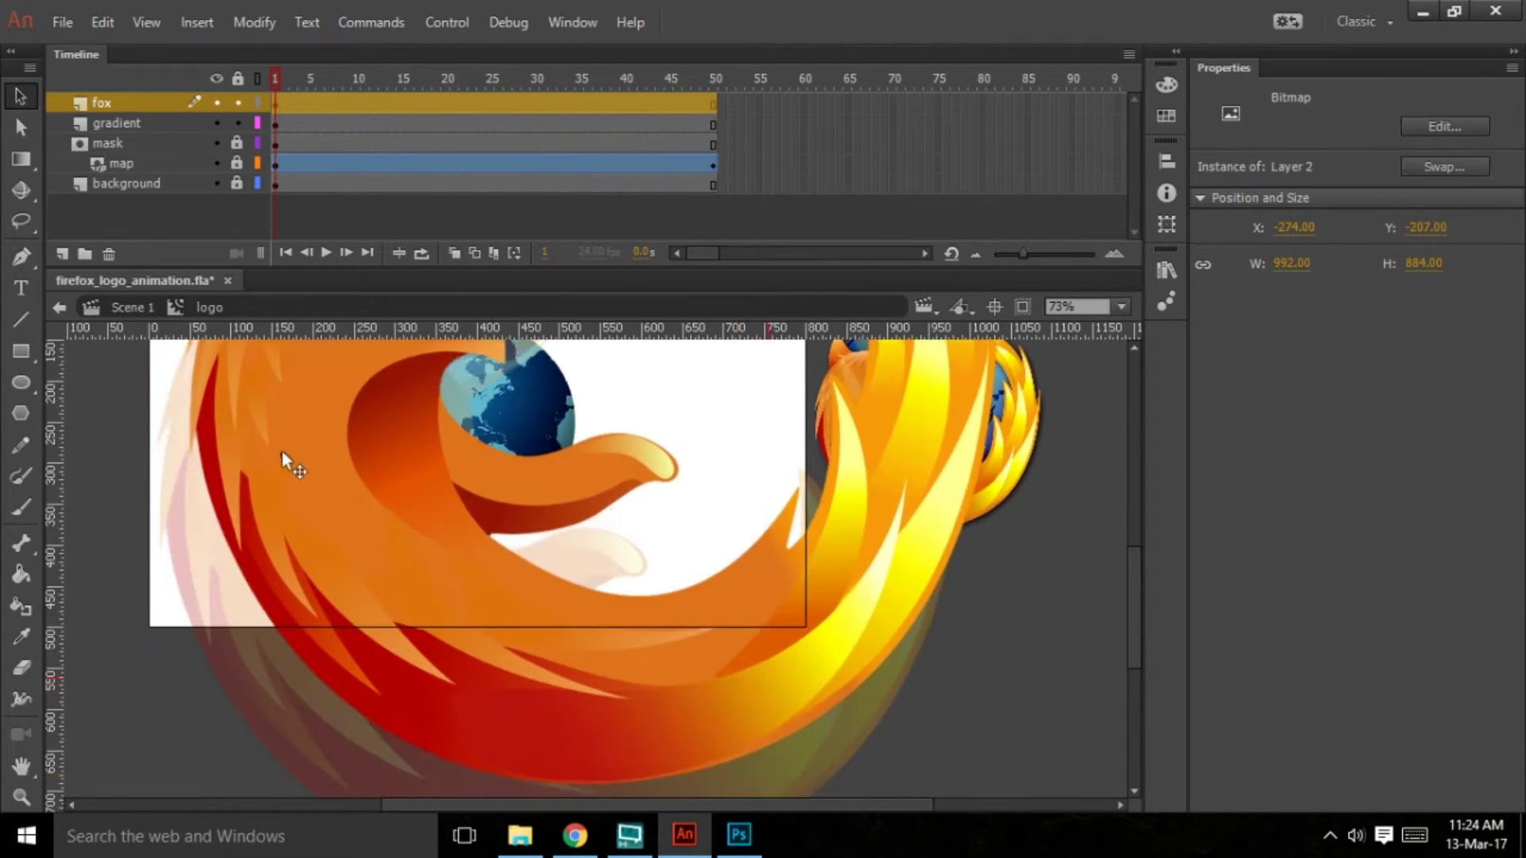
pyautogui.moveTo(281, 450); pyautogui.dragTo(303, 382)
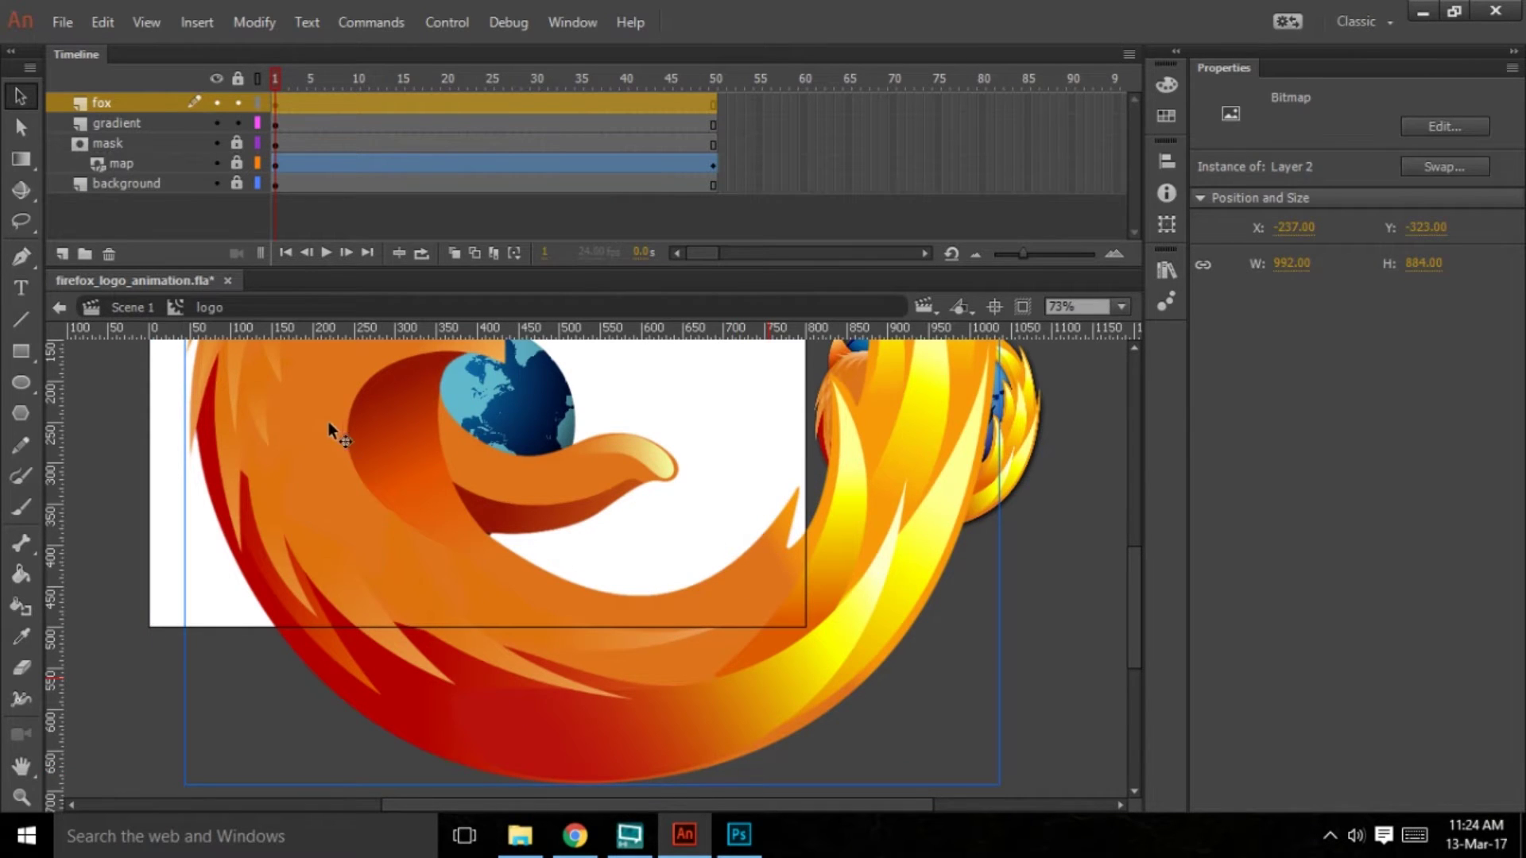
pyautogui.scroll(9, 376, 531)
pyautogui.scroll(-9, 367, 594)
pyautogui.moveTo(389, 538); pyautogui.dragTo(364, 533)
pyautogui.scroll(6, 374, 509)
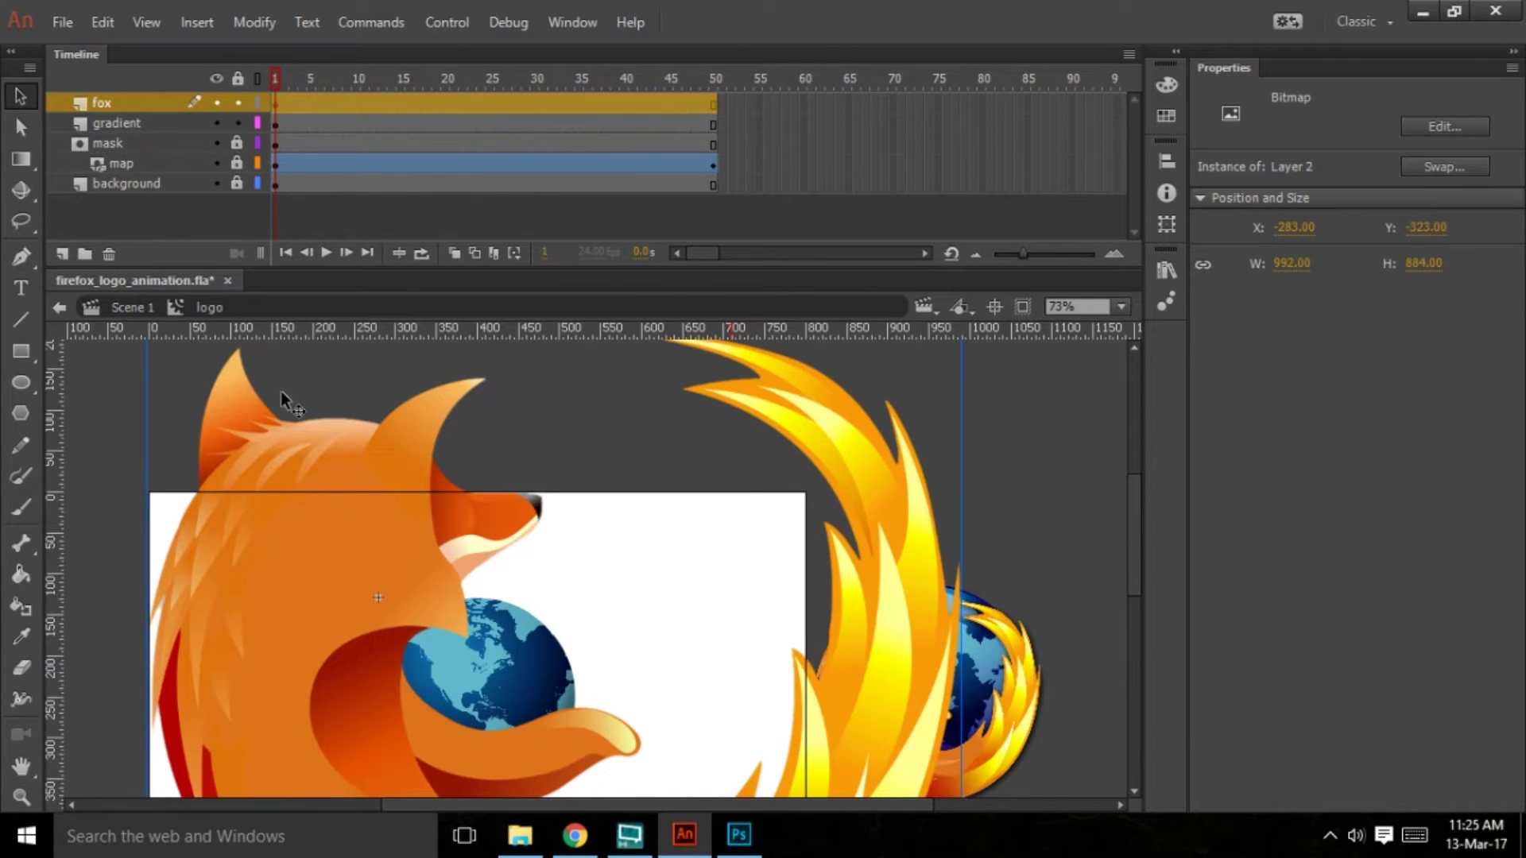
# Scale the fox bitmap down with the Free Transform tool to about 306 by 273 px near the globe
pyautogui.hotkey('ctrl', '-')
pyautogui.hotkey('ctrl', '-')
pyautogui.click(21, 158)
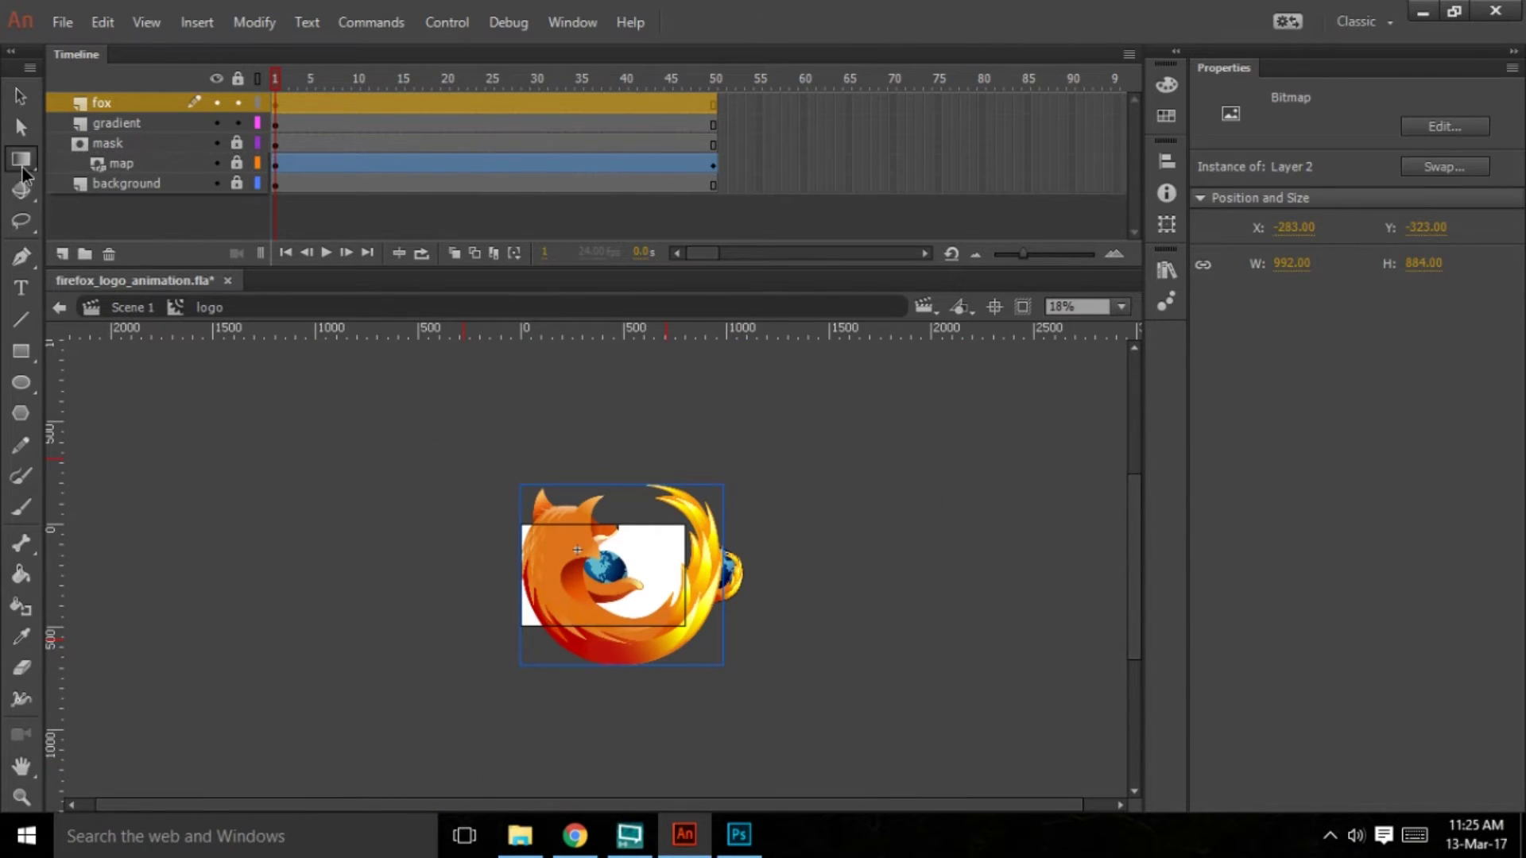
pyautogui.click(679, 658)
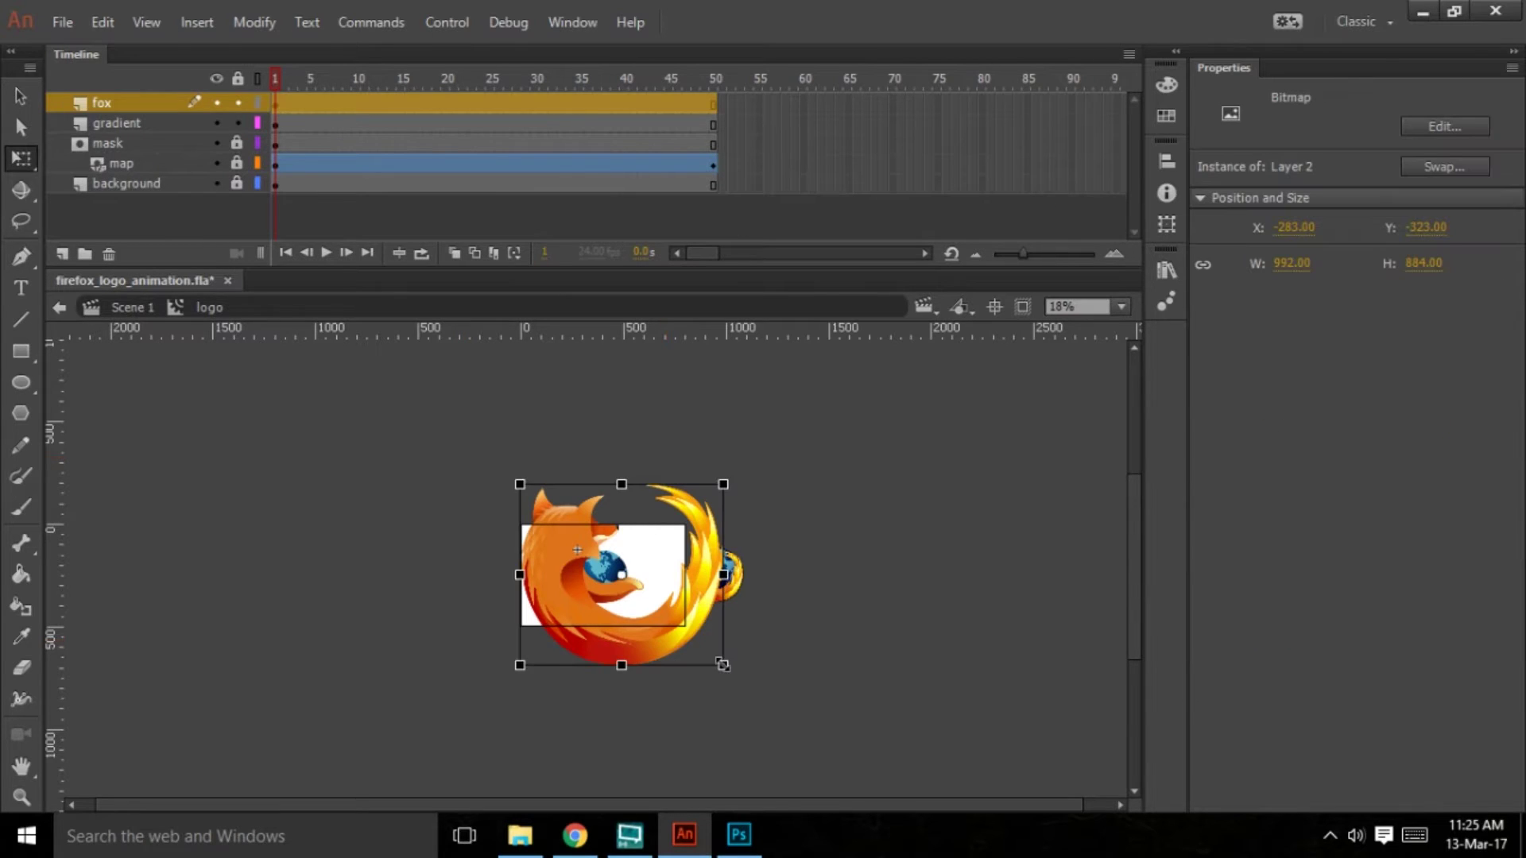
pyautogui.moveTo(723, 664); pyautogui.dragTo(581, 574)
pyautogui.moveTo(548, 509); pyautogui.dragTo(651, 622)
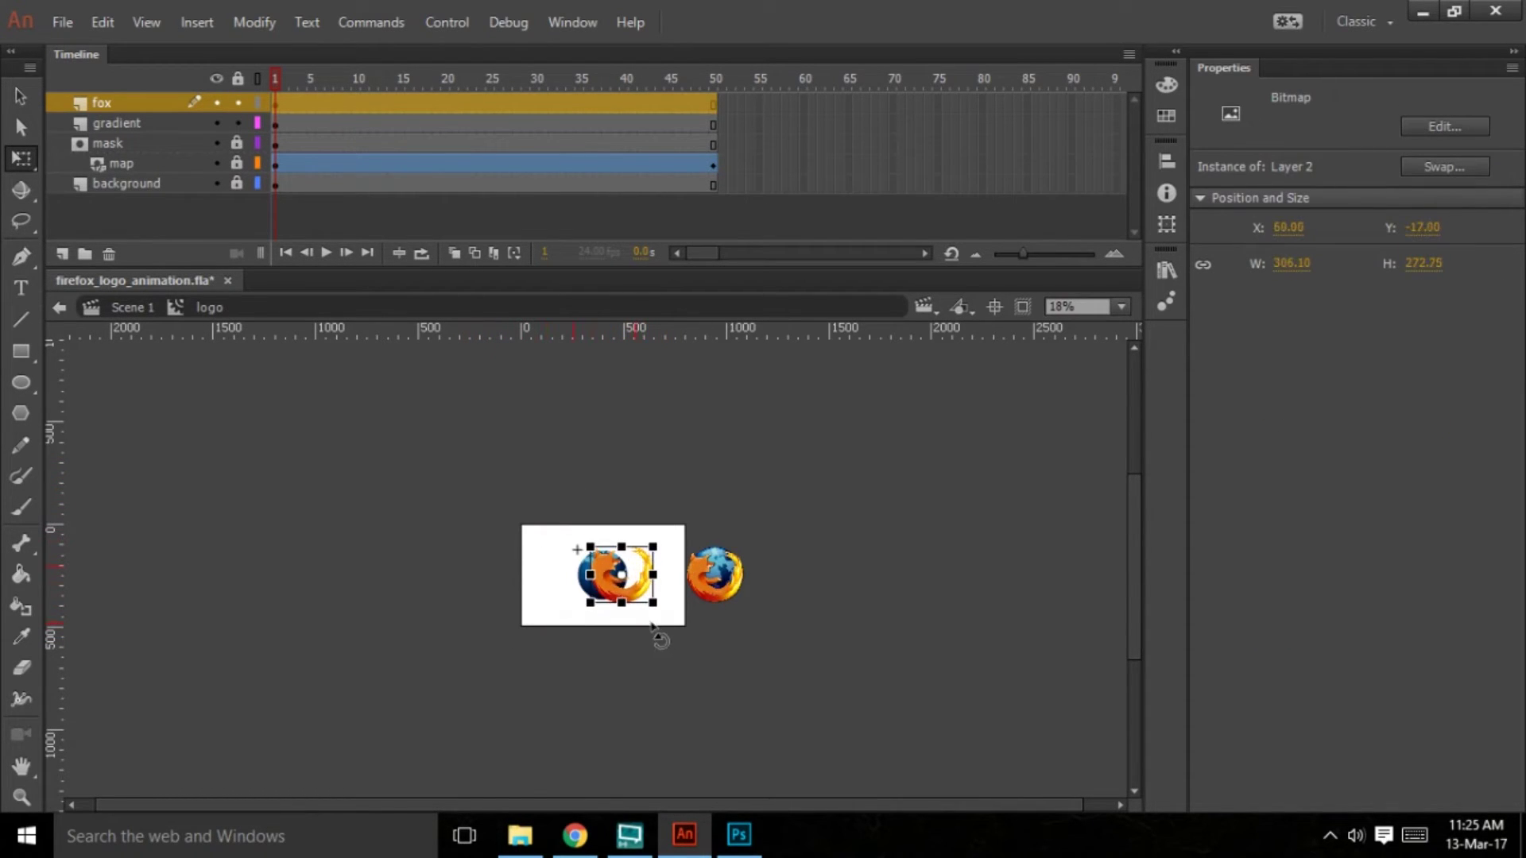
# Move the fox bitmap over the globe and shrink it slightly more so it wraps closely around the globe
pyautogui.hotkey('ctrl', '=')
pyautogui.hotkey('ctrl', '=')
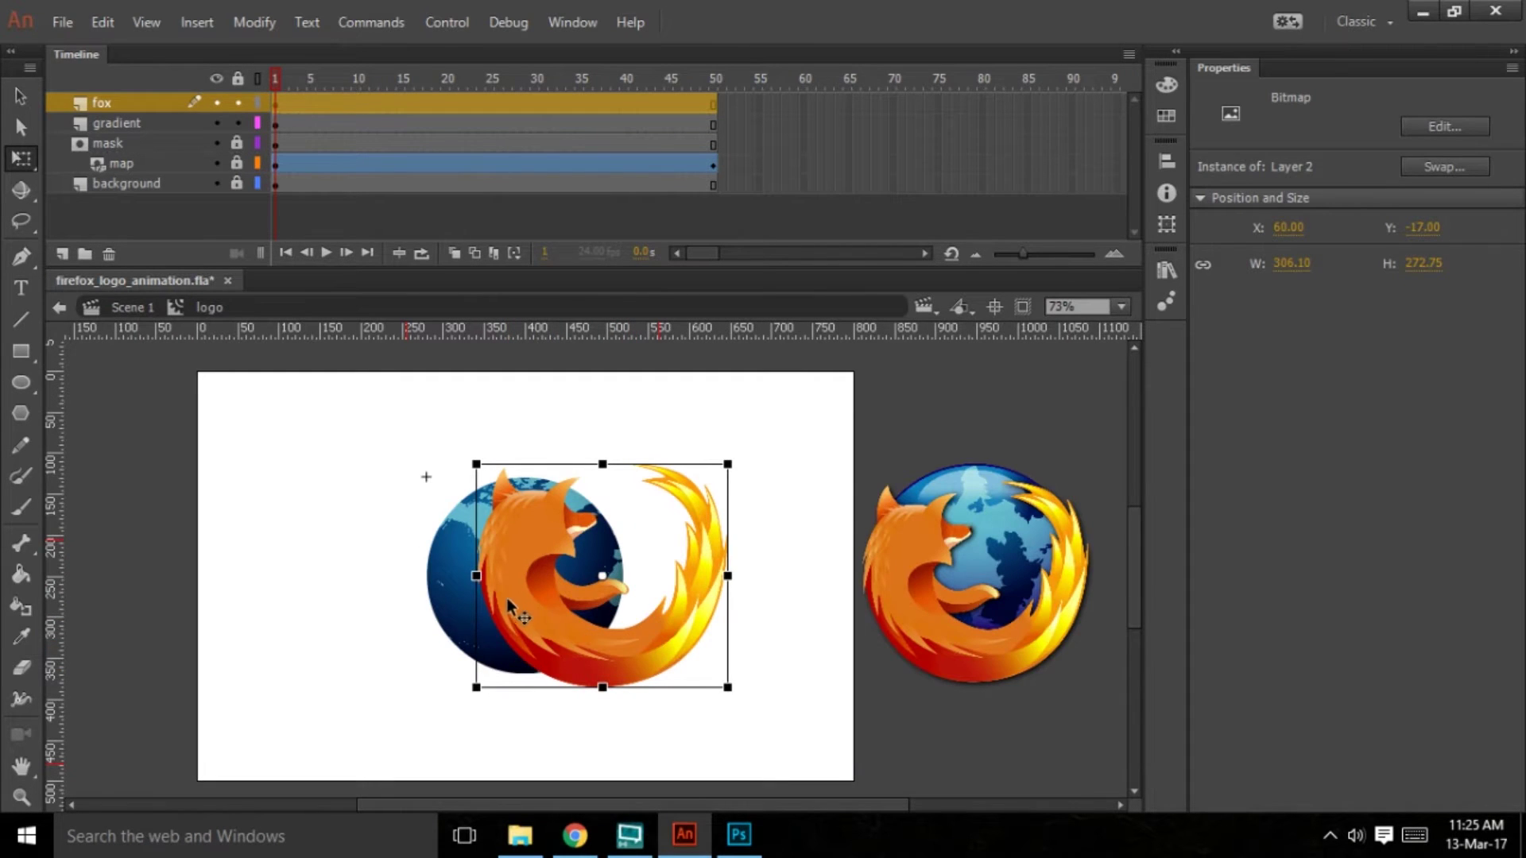
pyautogui.moveTo(507, 598); pyautogui.dragTo(434, 604)
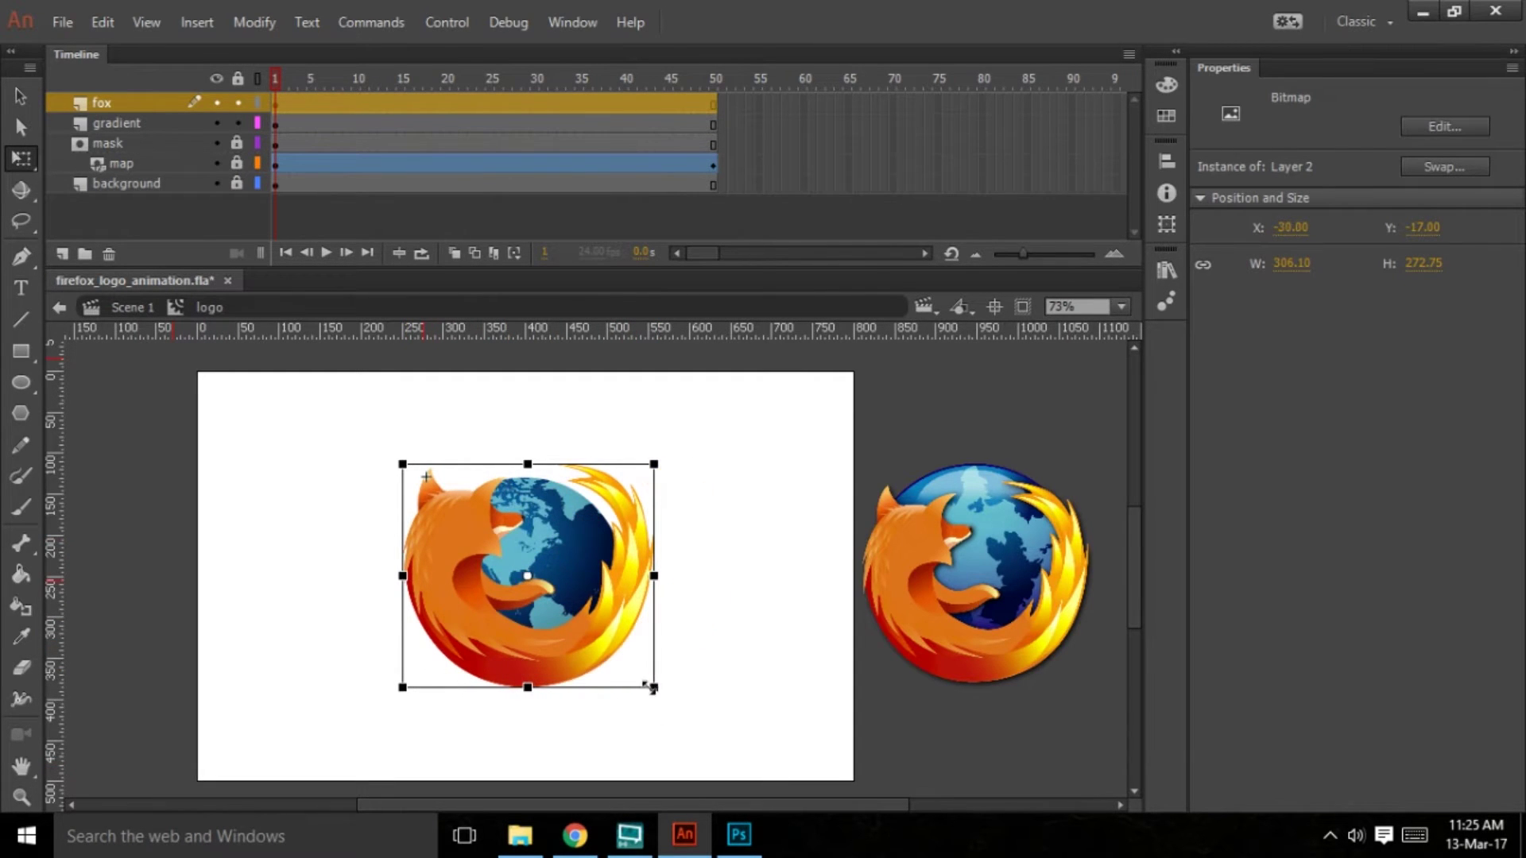
pyautogui.moveTo(650, 685); pyautogui.dragTo(613, 668)
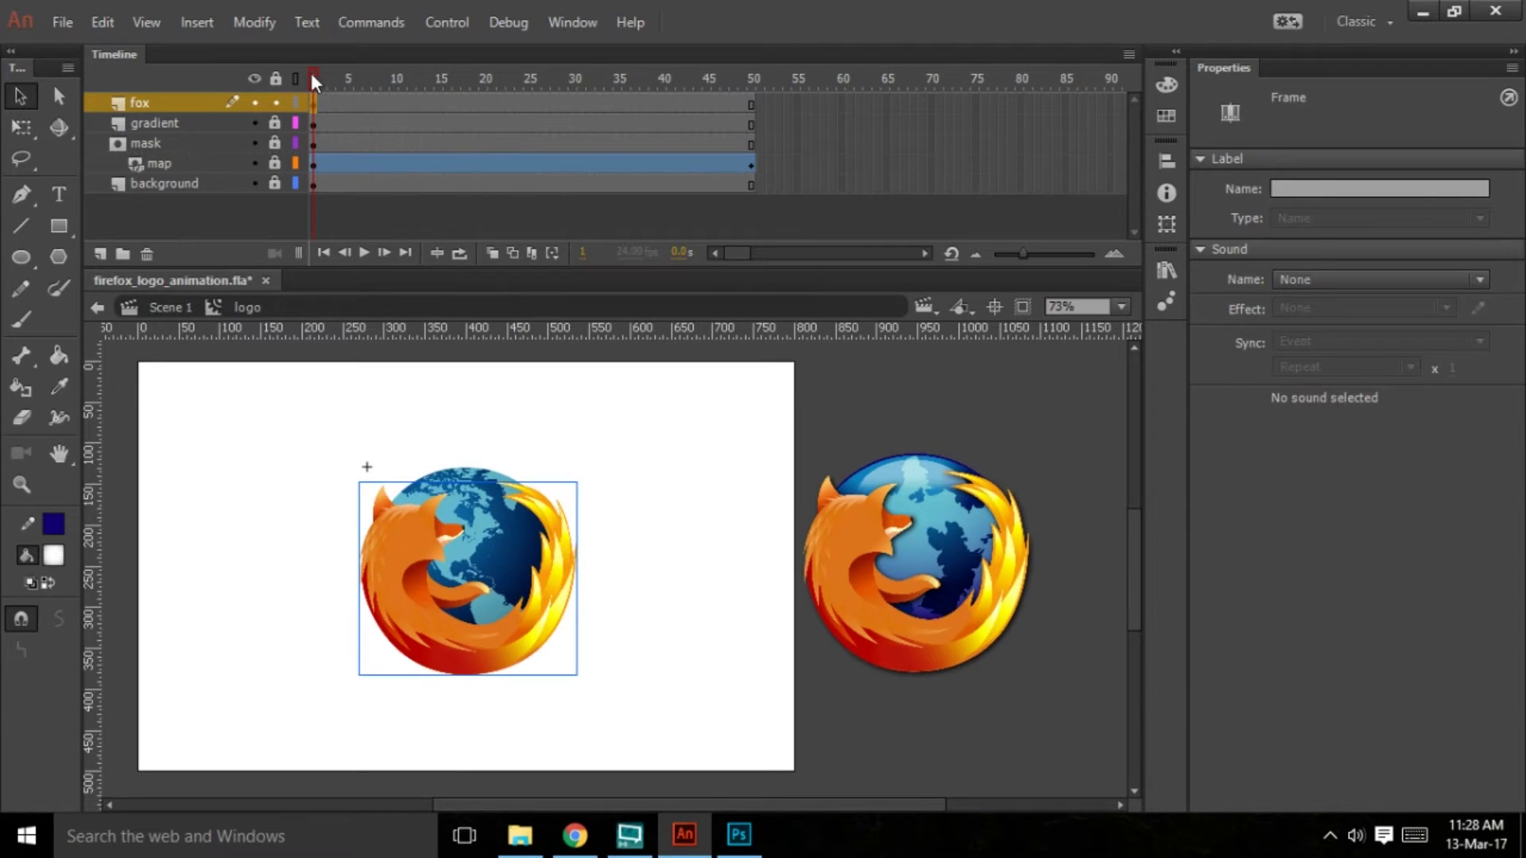
# Play the logo symbol's timeline to preview the globe turning behind the fox, return to frame 1 and inspect the artwork closely
pyautogui.press('Return')
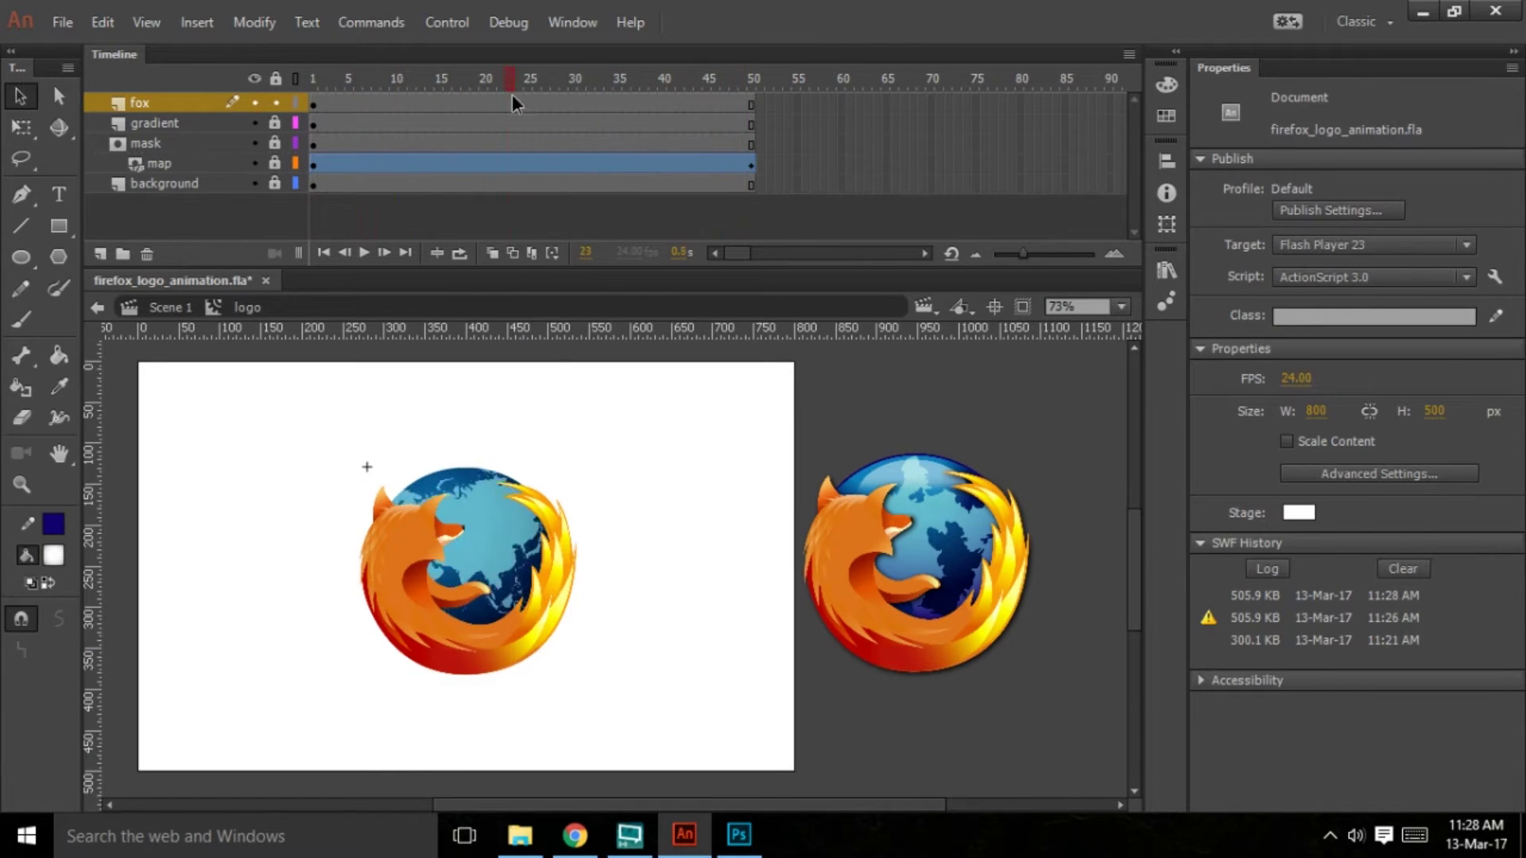
pyautogui.moveTo(513, 102); pyautogui.dragTo(310, 112)
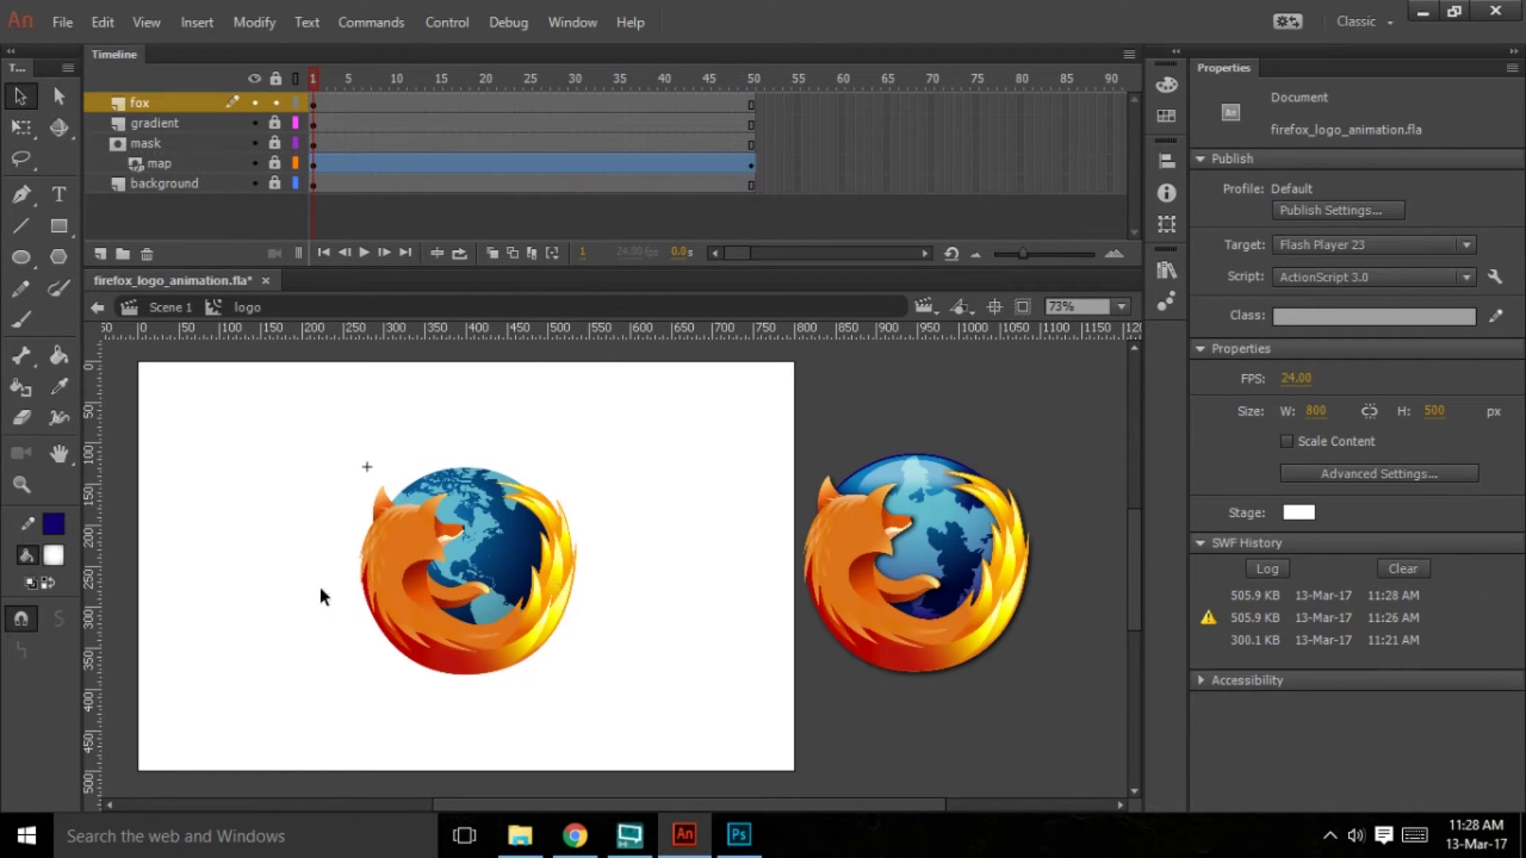
pyautogui.hotkey('ctrl', '=')
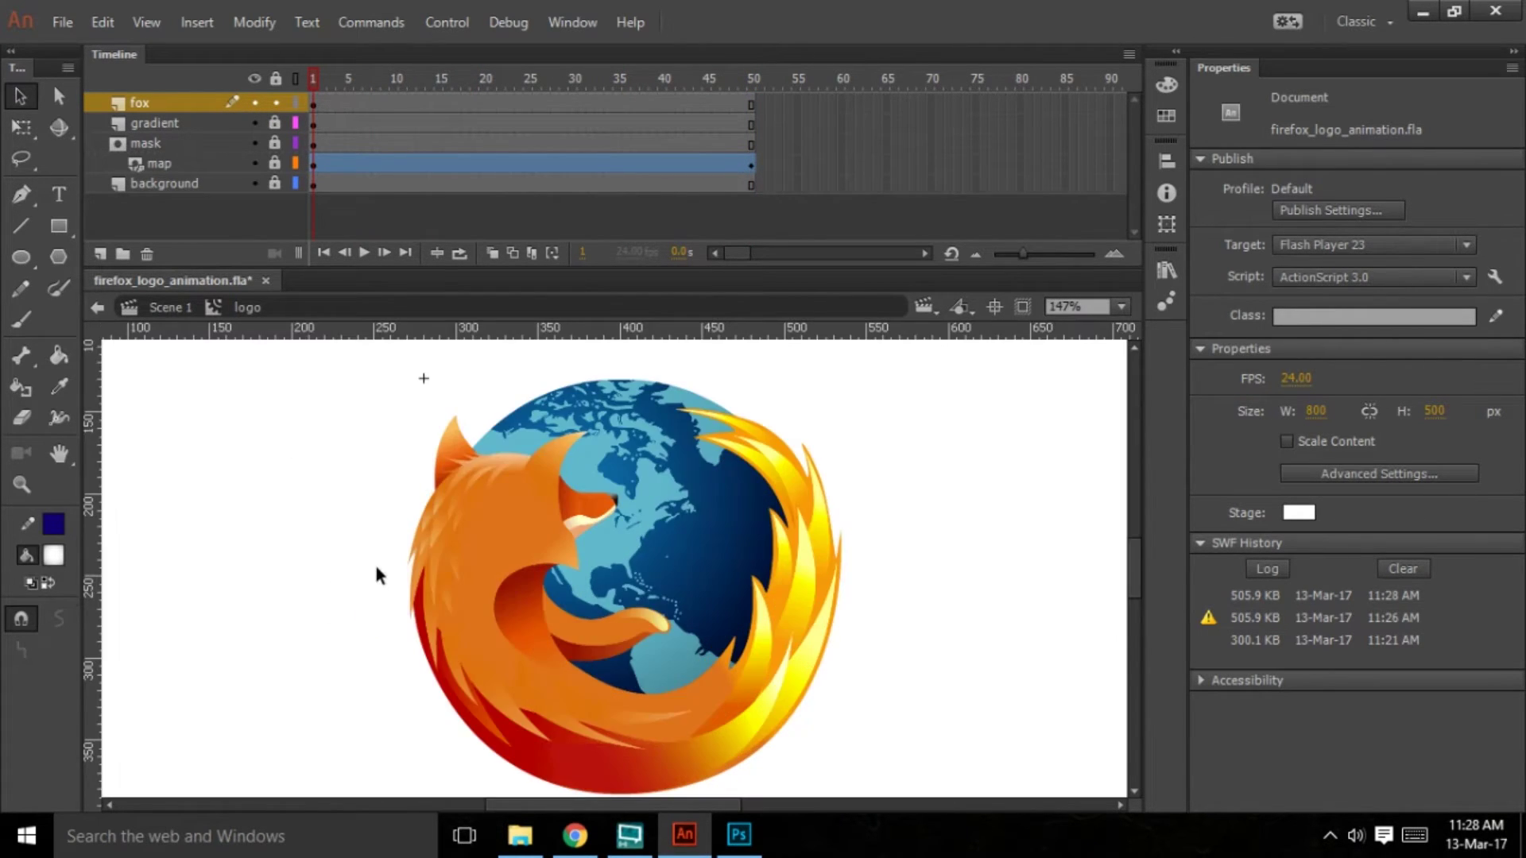
# Look up the flash_light.png image in the RESOURCES folder and return to the animation document
pyautogui.hotkey('ctrl', '-')
pyautogui.click(519, 834)
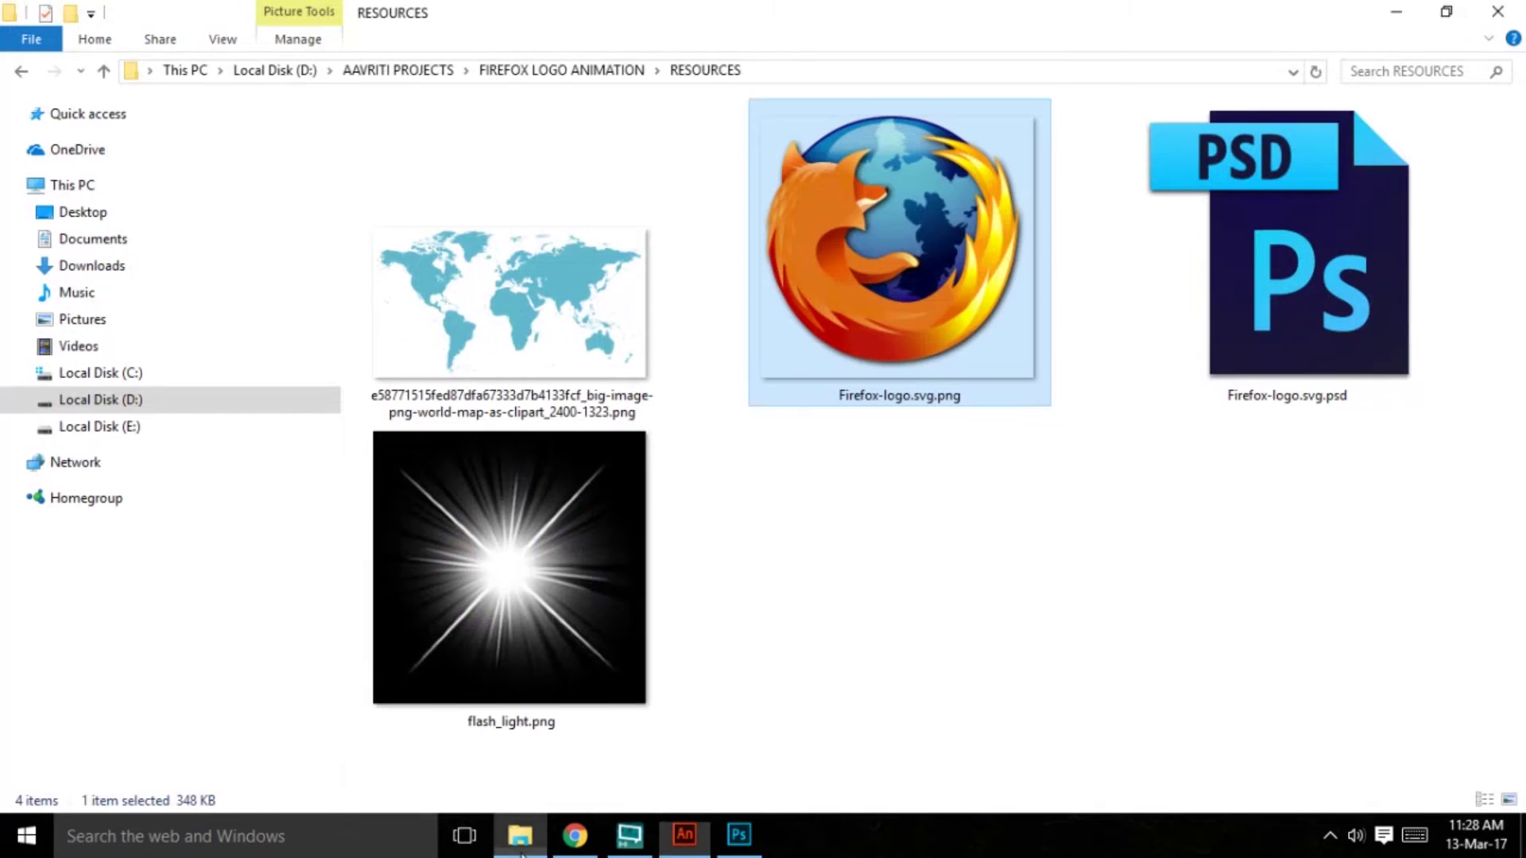
pyautogui.click(501, 566)
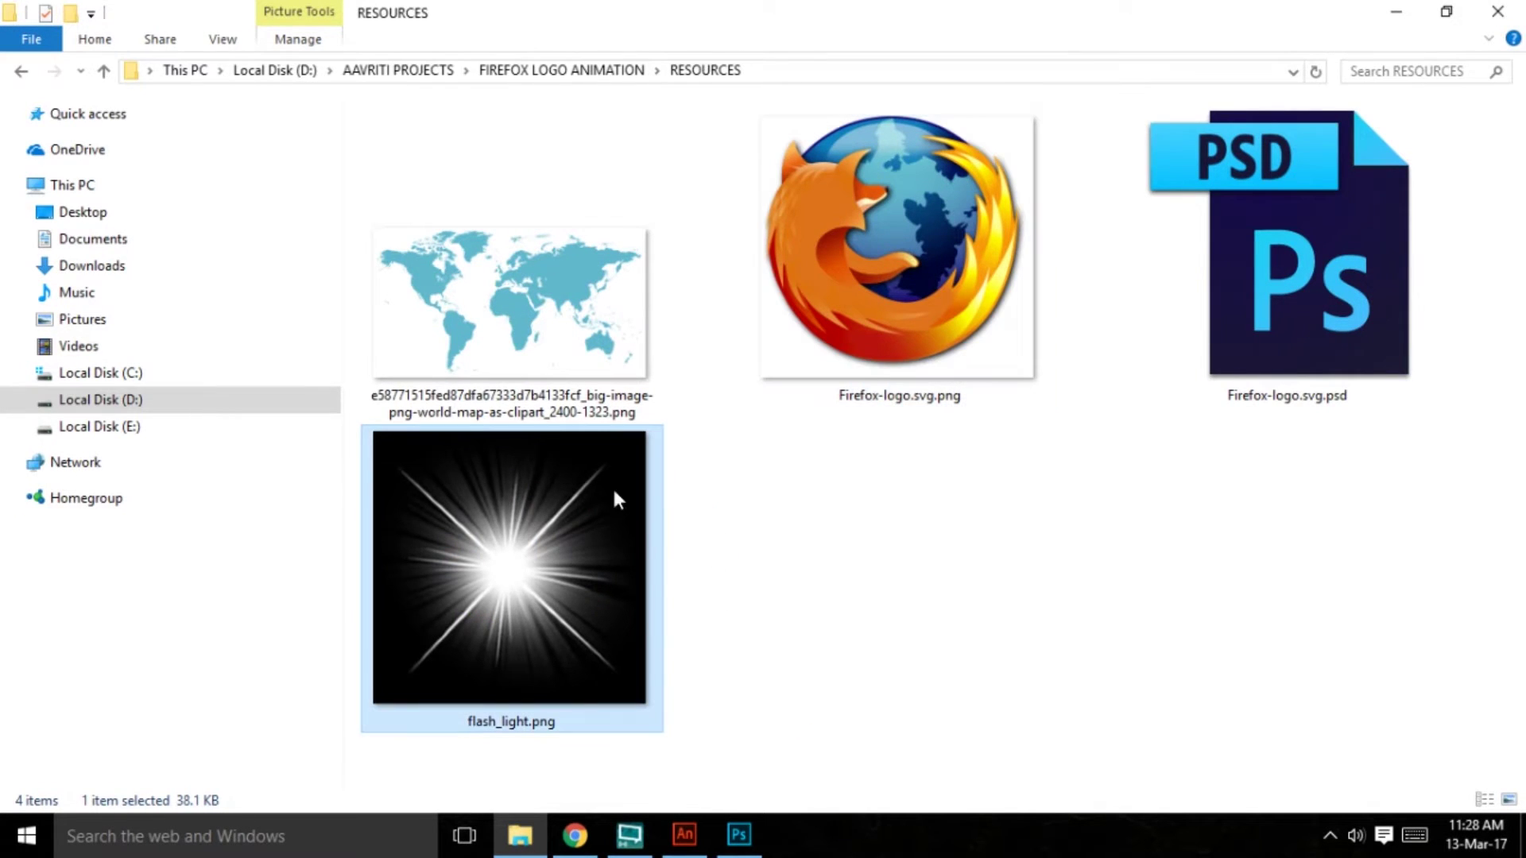
pyautogui.moveTo(617, 662)
pyautogui.moveTo(475, 554); pyautogui.dragTo(966, 854)
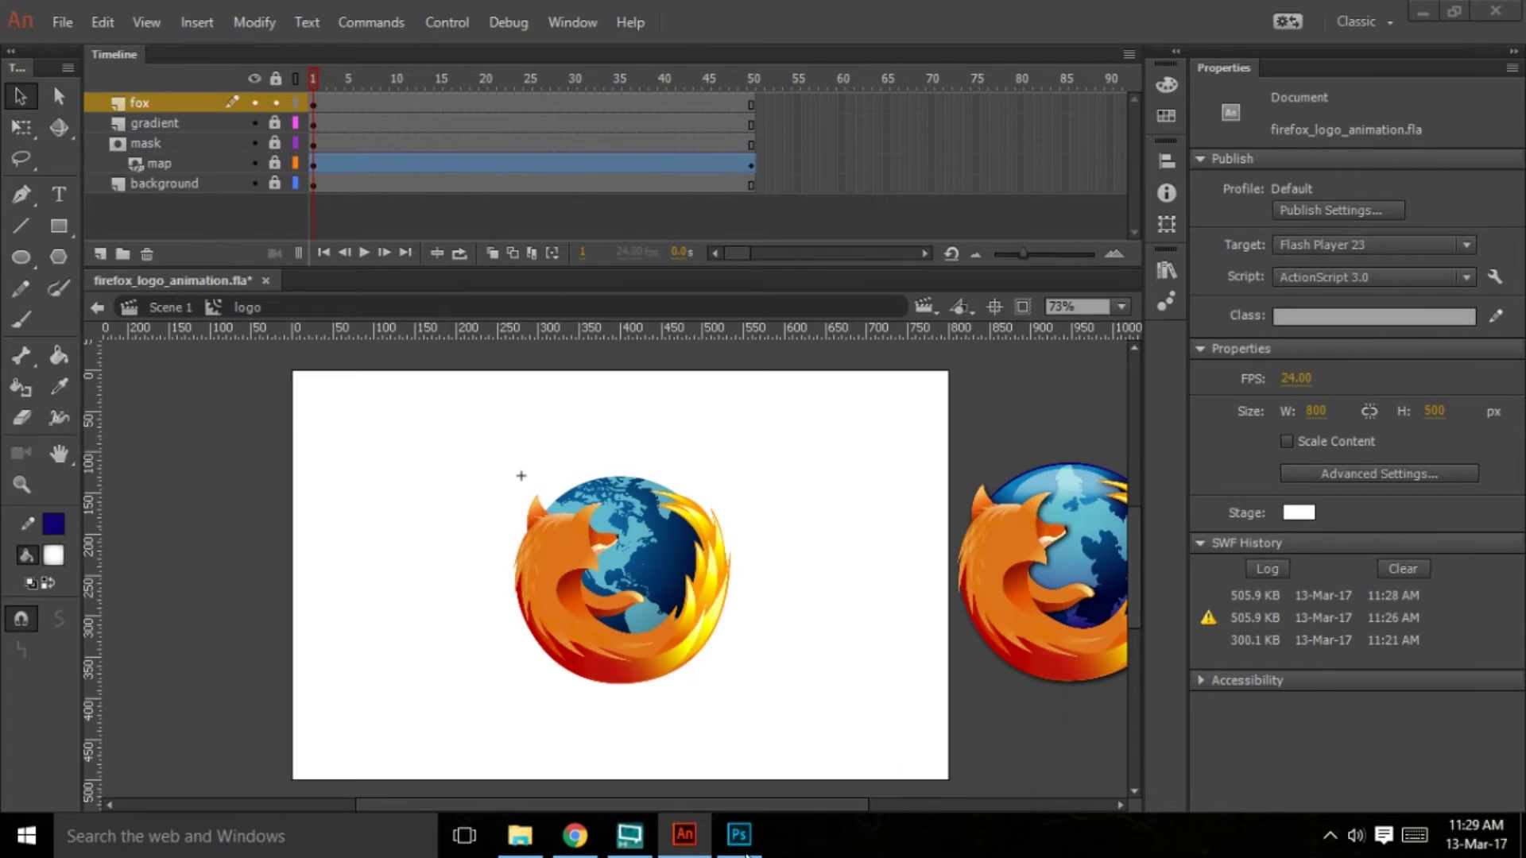
# Add a new layer above the fox layer in the logo symbol and name it shine
pyautogui.click(100, 254)
pyautogui.doubleClick(143, 102)
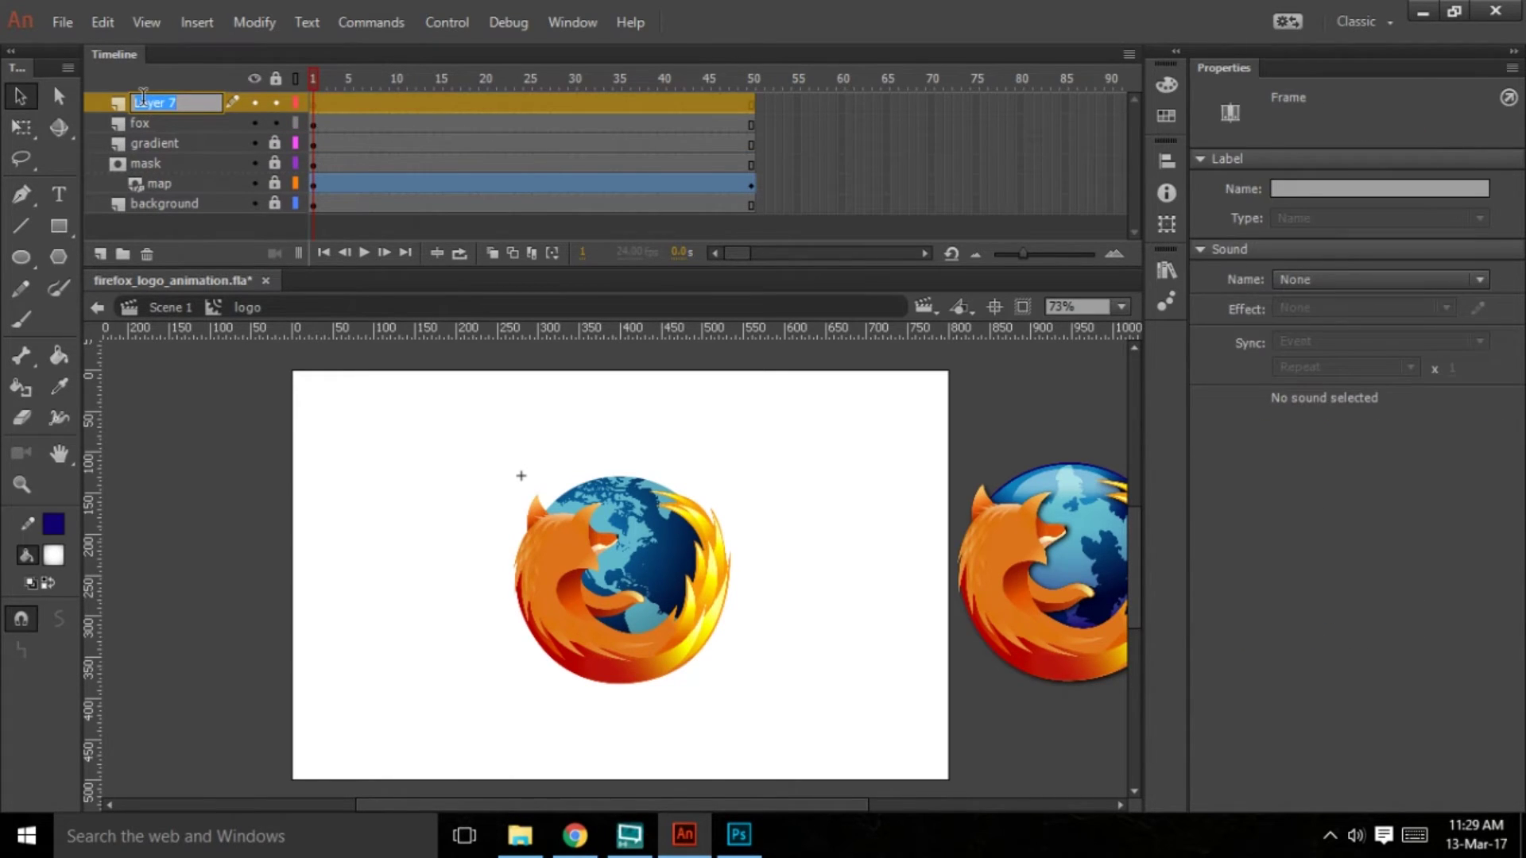
pyautogui.write('shine')
pyautogui.press('Return')
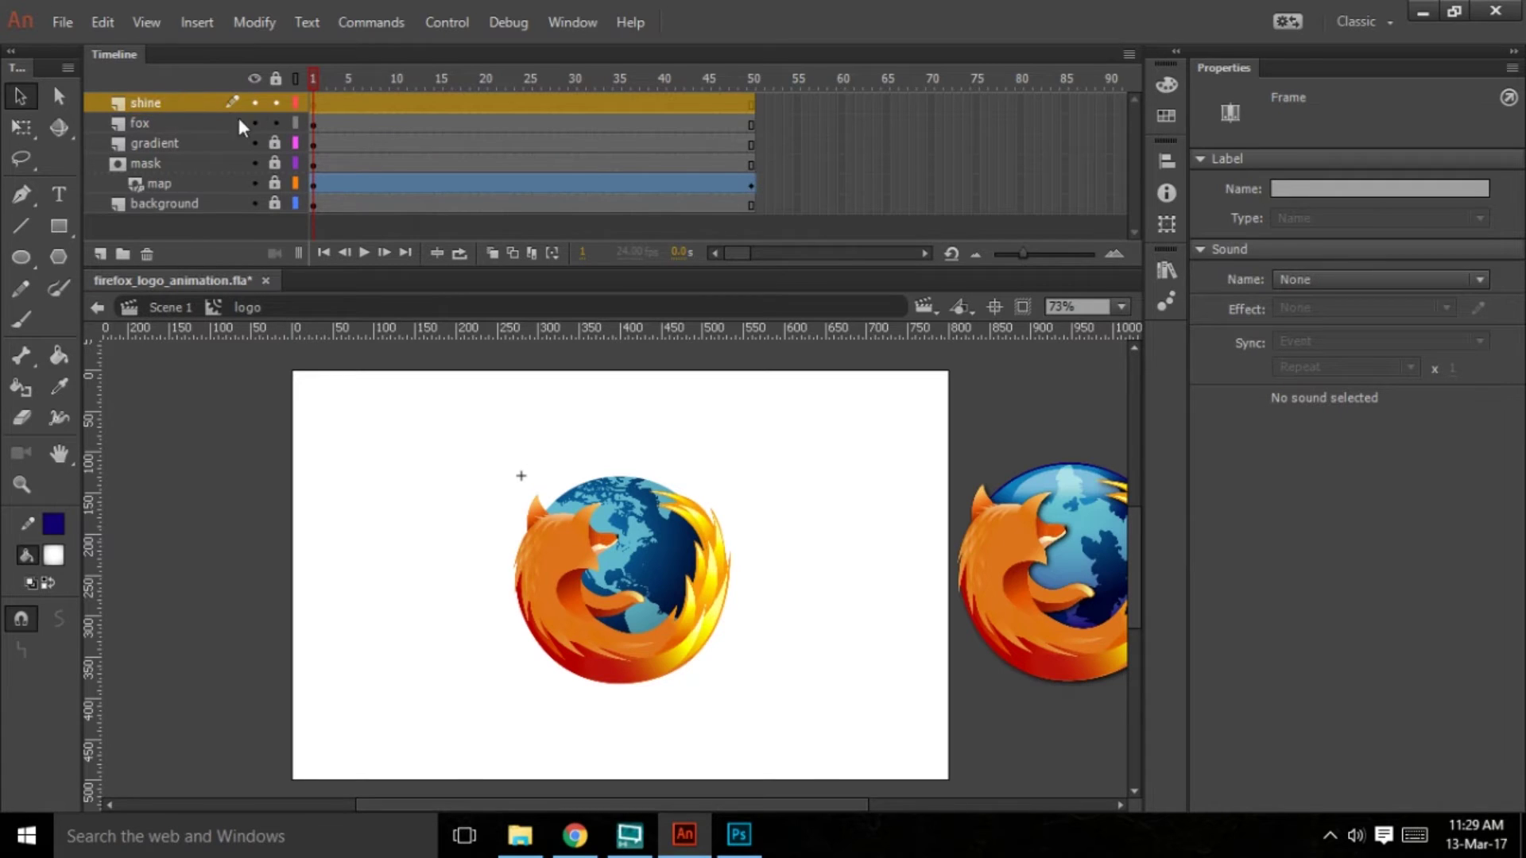
# Bring flash_light.png from the RESOURCES folder onto the shine layer and place it over the fox's head at about X -112, Y -69
pyautogui.click(520, 835)
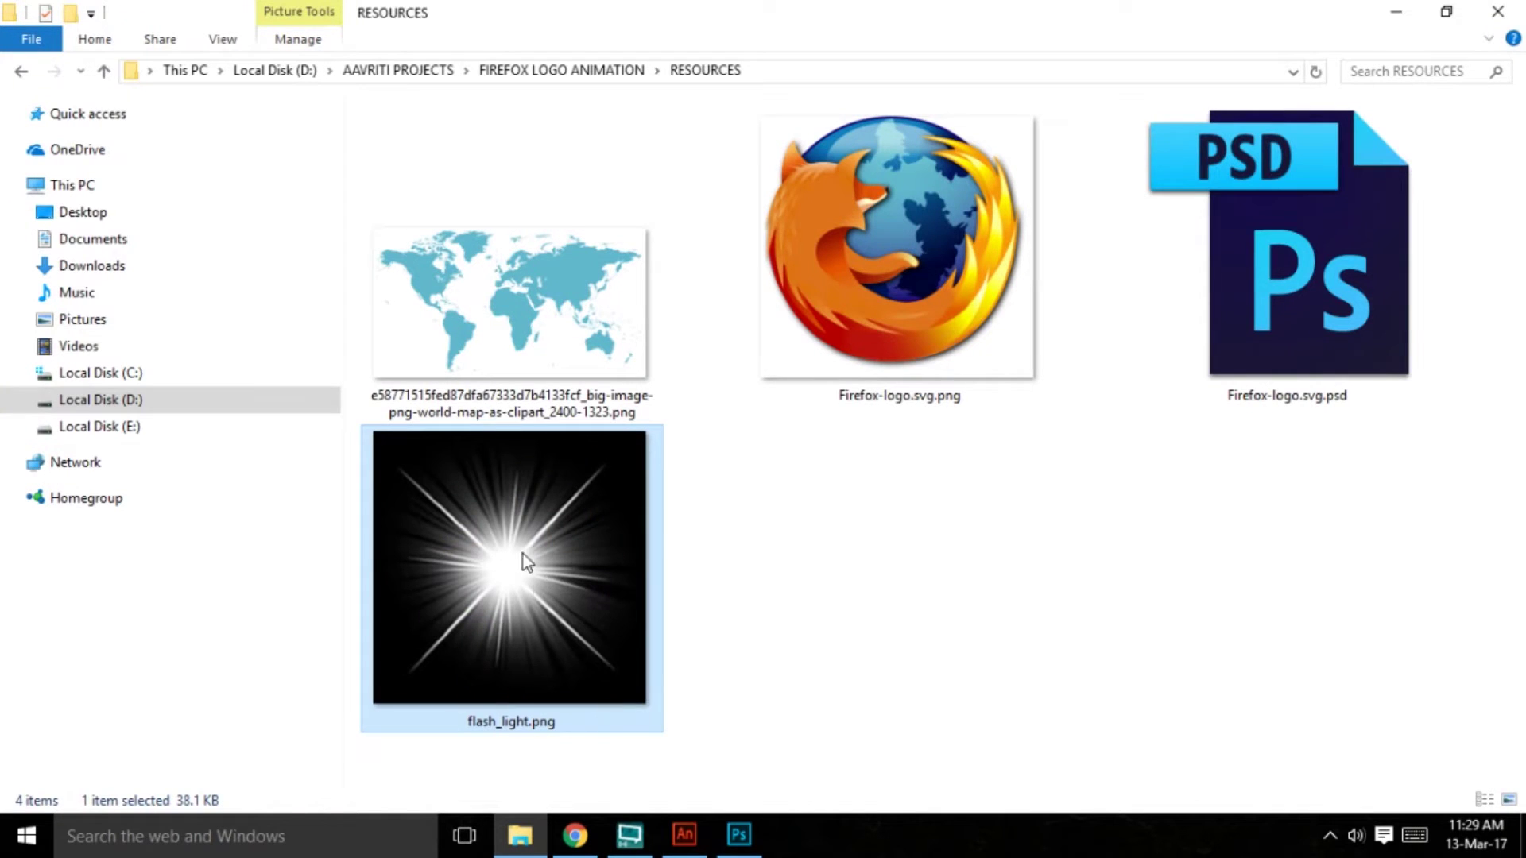
pyautogui.moveTo(523, 555); pyautogui.dragTo(520, 476)
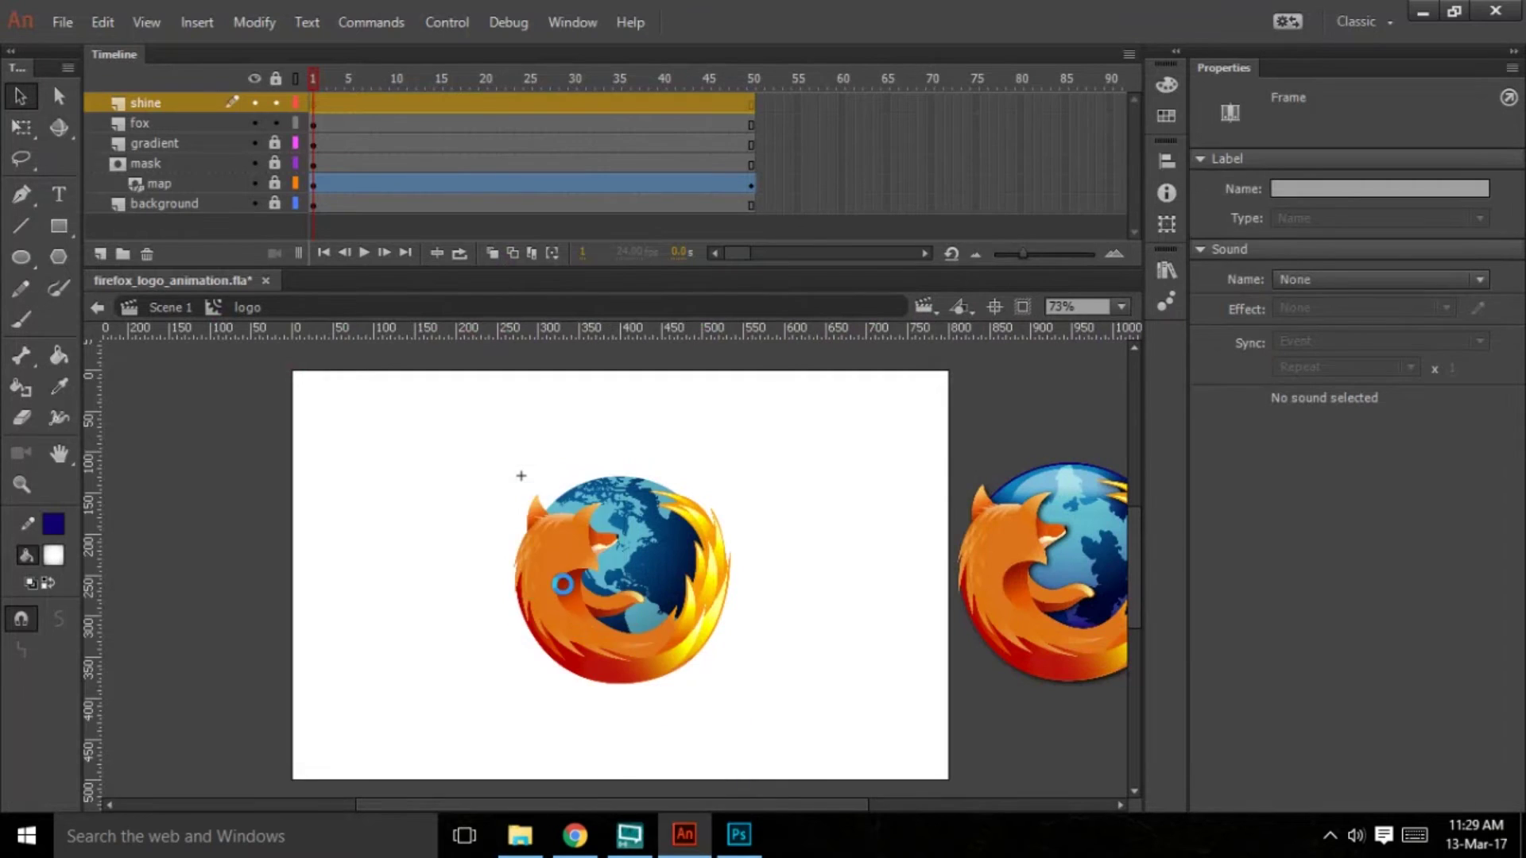
pyautogui.moveTo(661, 618); pyautogui.dragTo(485, 530)
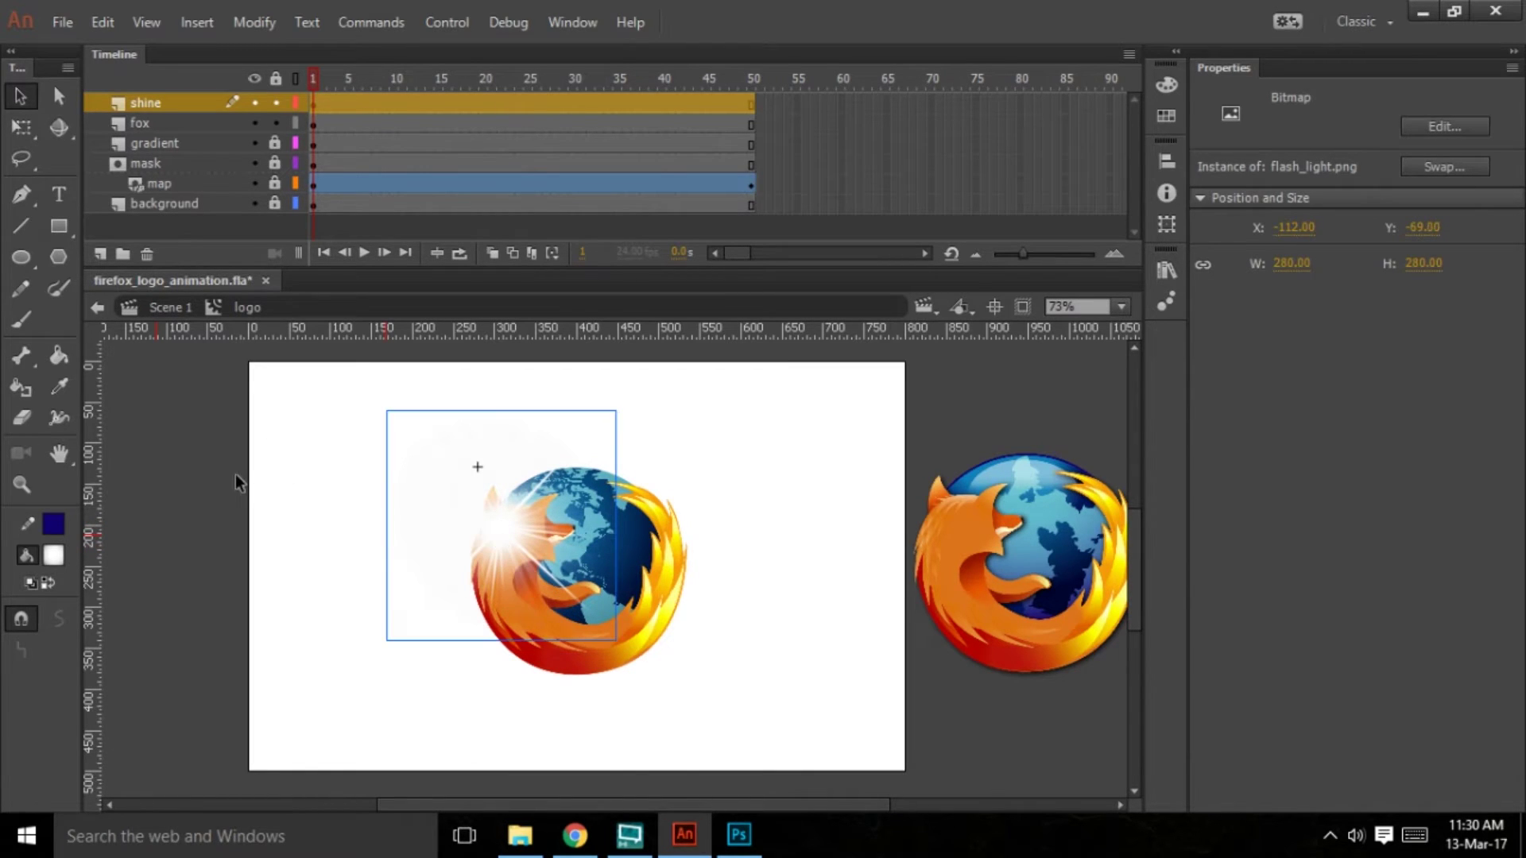
# Return to Scene 1 and set the stage colour to dark grey
pyautogui.click(168, 308)
pyautogui.click(296, 623)
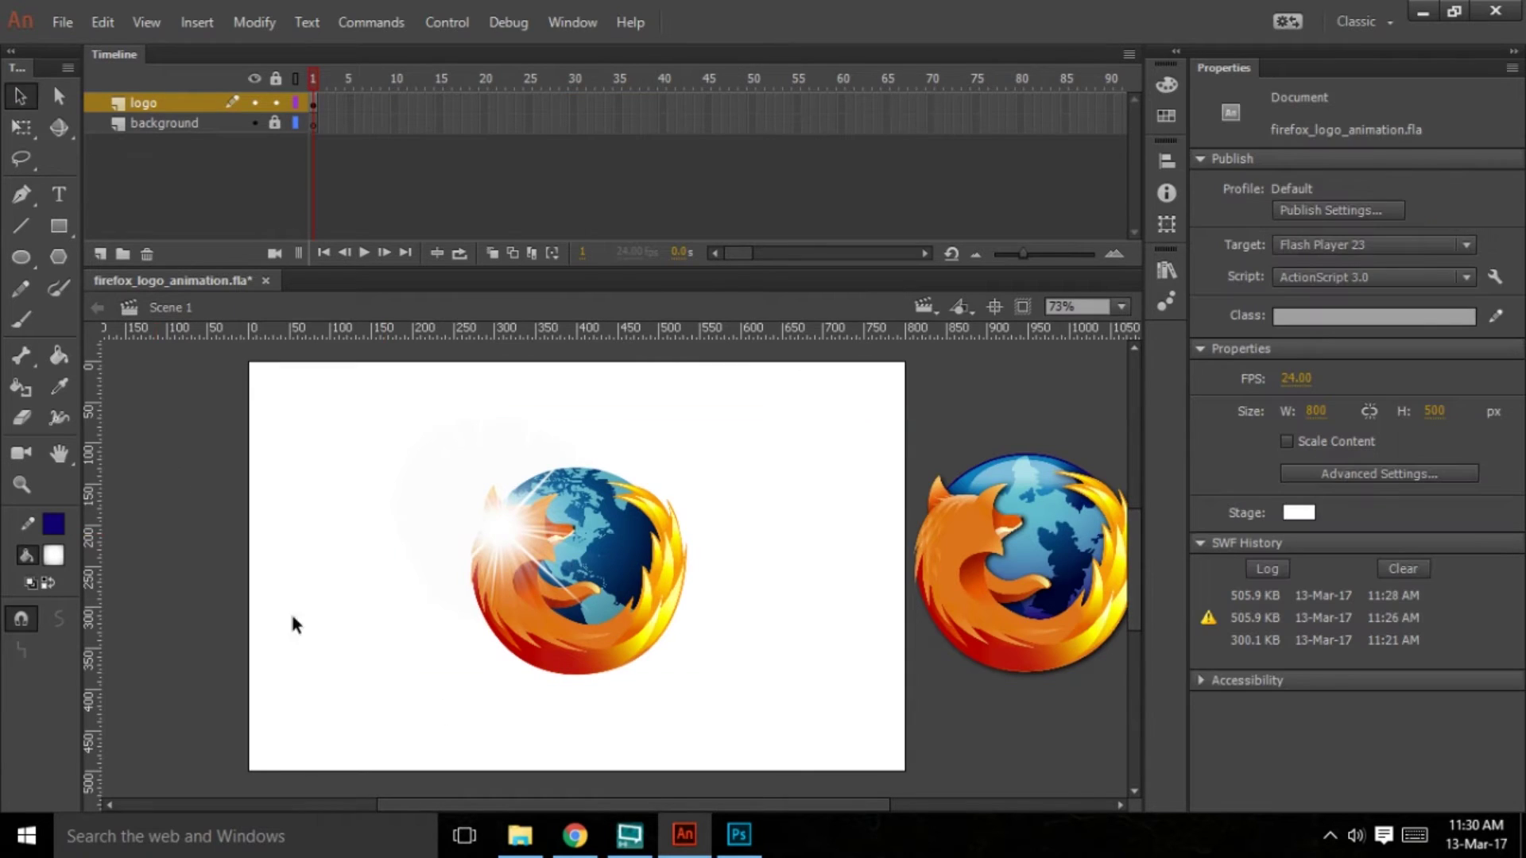
pyautogui.click(1296, 515)
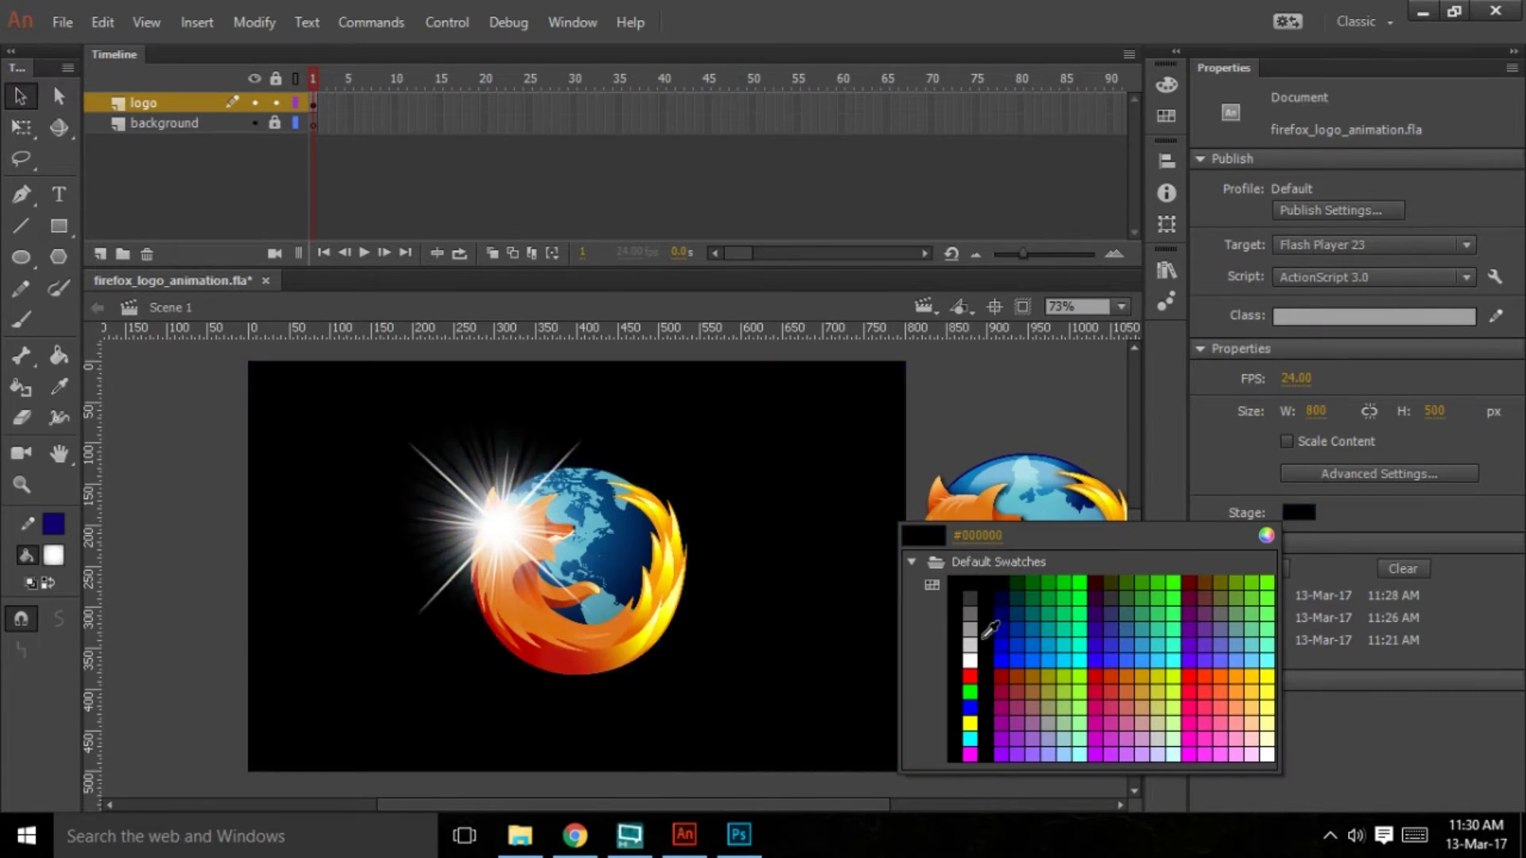
pyautogui.click(971, 614)
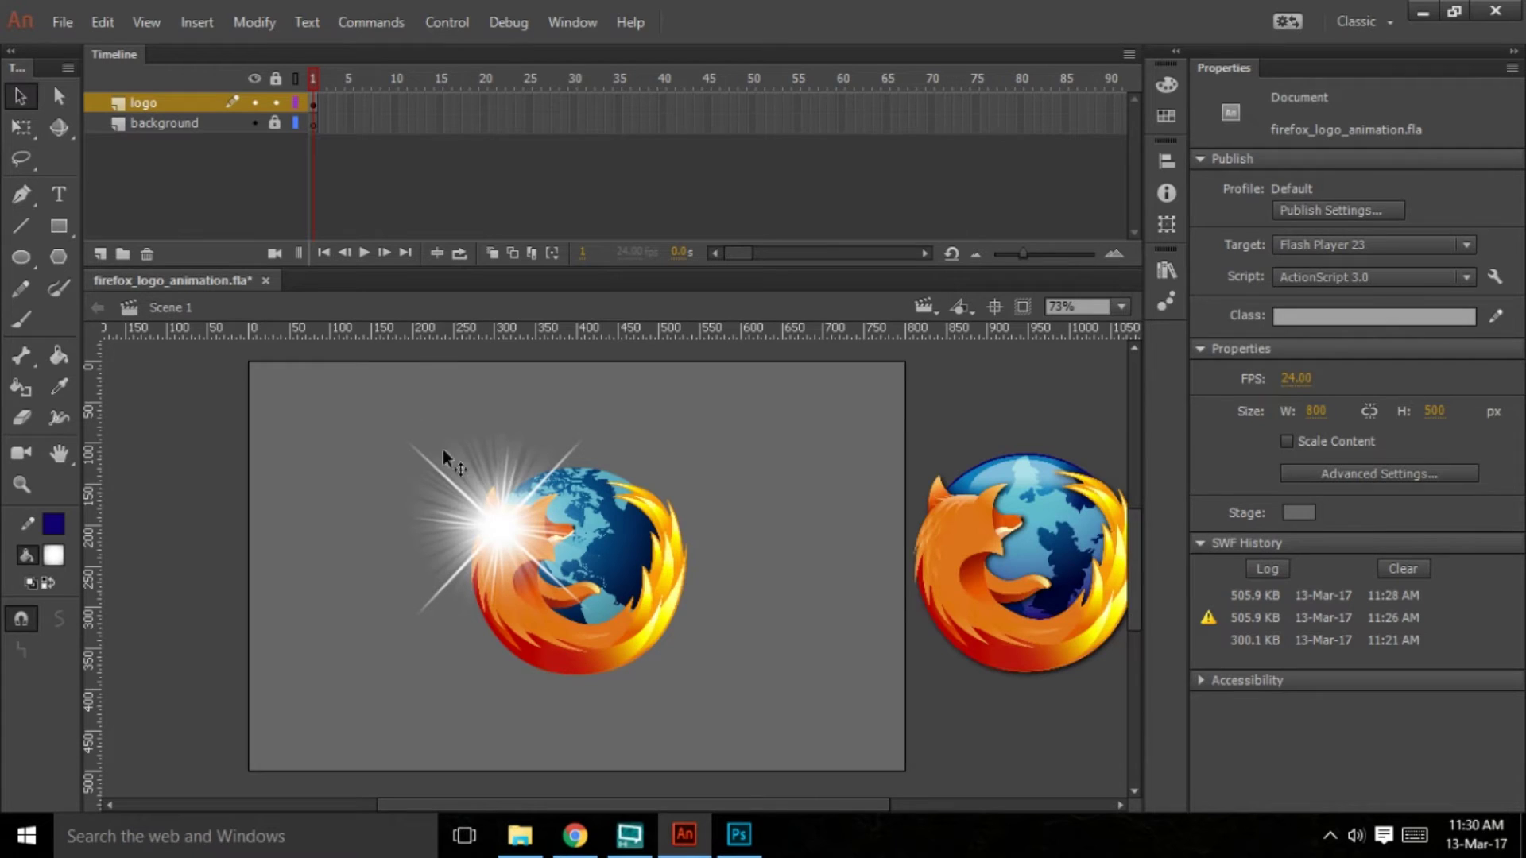
# Reopen the logo symbol and move the flash bitmap to about X -137, Y -69, at the fox's outer edge
pyautogui.moveTo(498, 535); pyautogui.dragTo(458, 585)
pyautogui.doubleClick(491, 515)
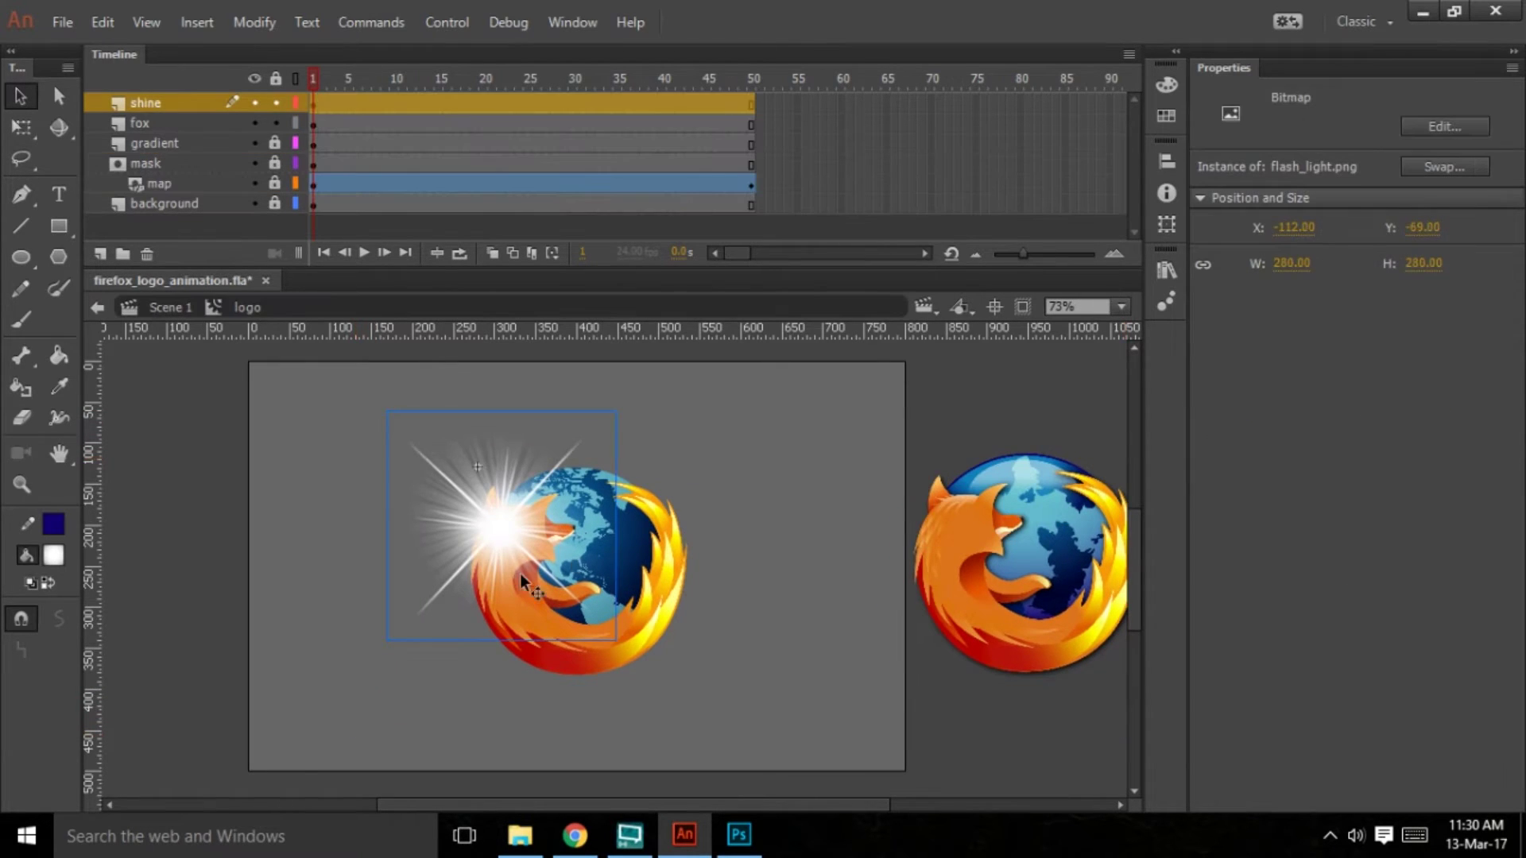
pyautogui.moveTo(494, 526)
pyautogui.mouseDown()
pyautogui.moveTo(499, 629)
pyautogui.moveTo(548, 670)
pyautogui.moveTo(665, 634)
pyautogui.moveTo(670, 529)
pyautogui.moveTo(680, 614)
pyautogui.moveTo(575, 663)
pyautogui.moveTo(498, 603)
pyautogui.moveTo(493, 488)
pyautogui.moveTo(495, 598)
pyautogui.moveTo(519, 632)
pyautogui.moveTo(500, 521)
pyautogui.moveTo(489, 536)
pyautogui.mouseUp()
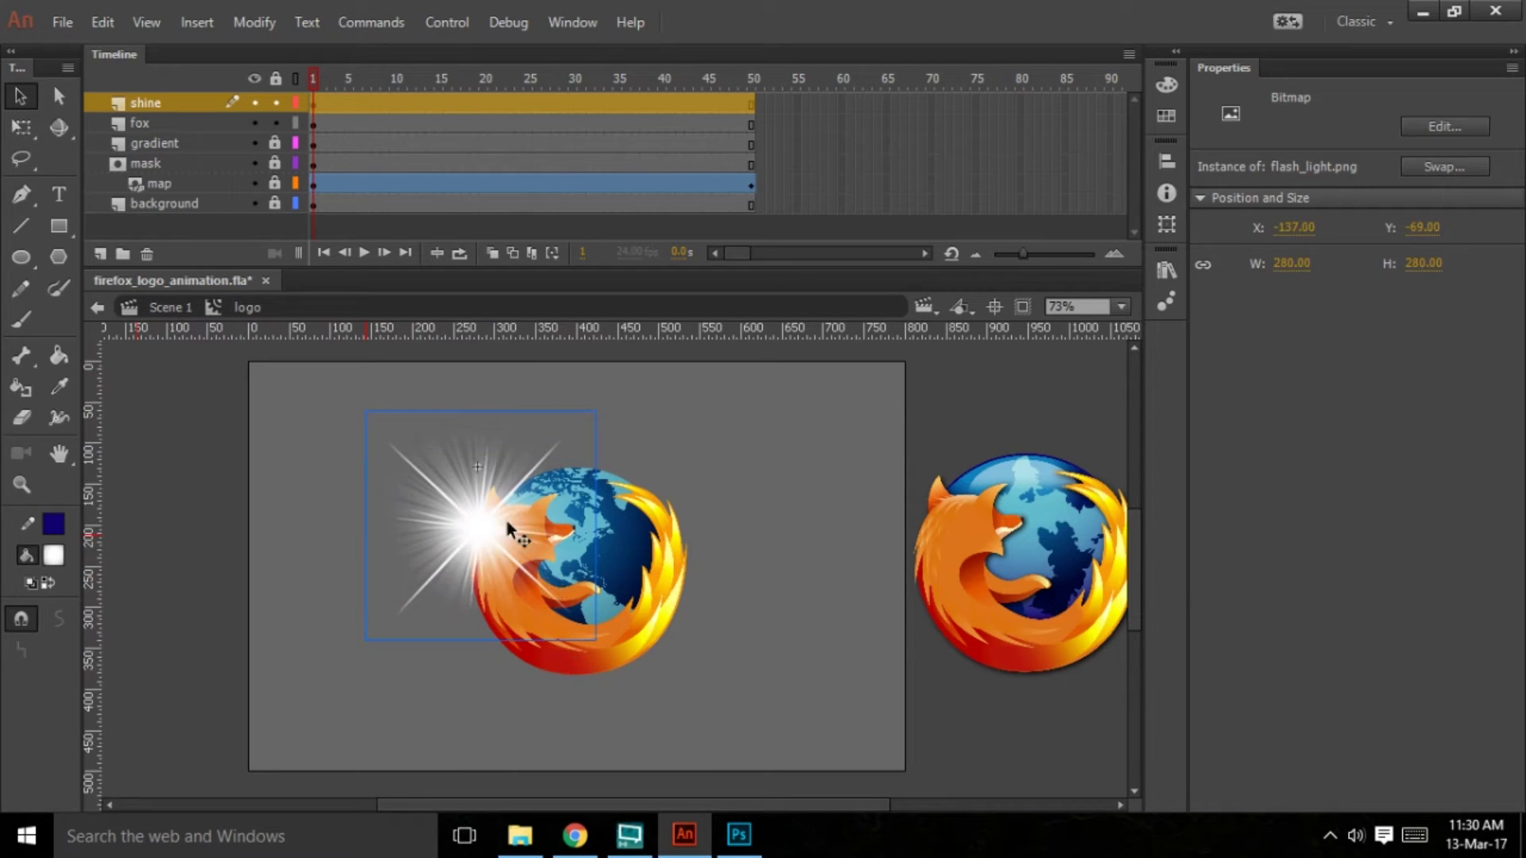
# Examine how the flash overlaps the fox's outline up close and compare the artwork with the reference logo
pyautogui.hotkey('ctrl', '=')
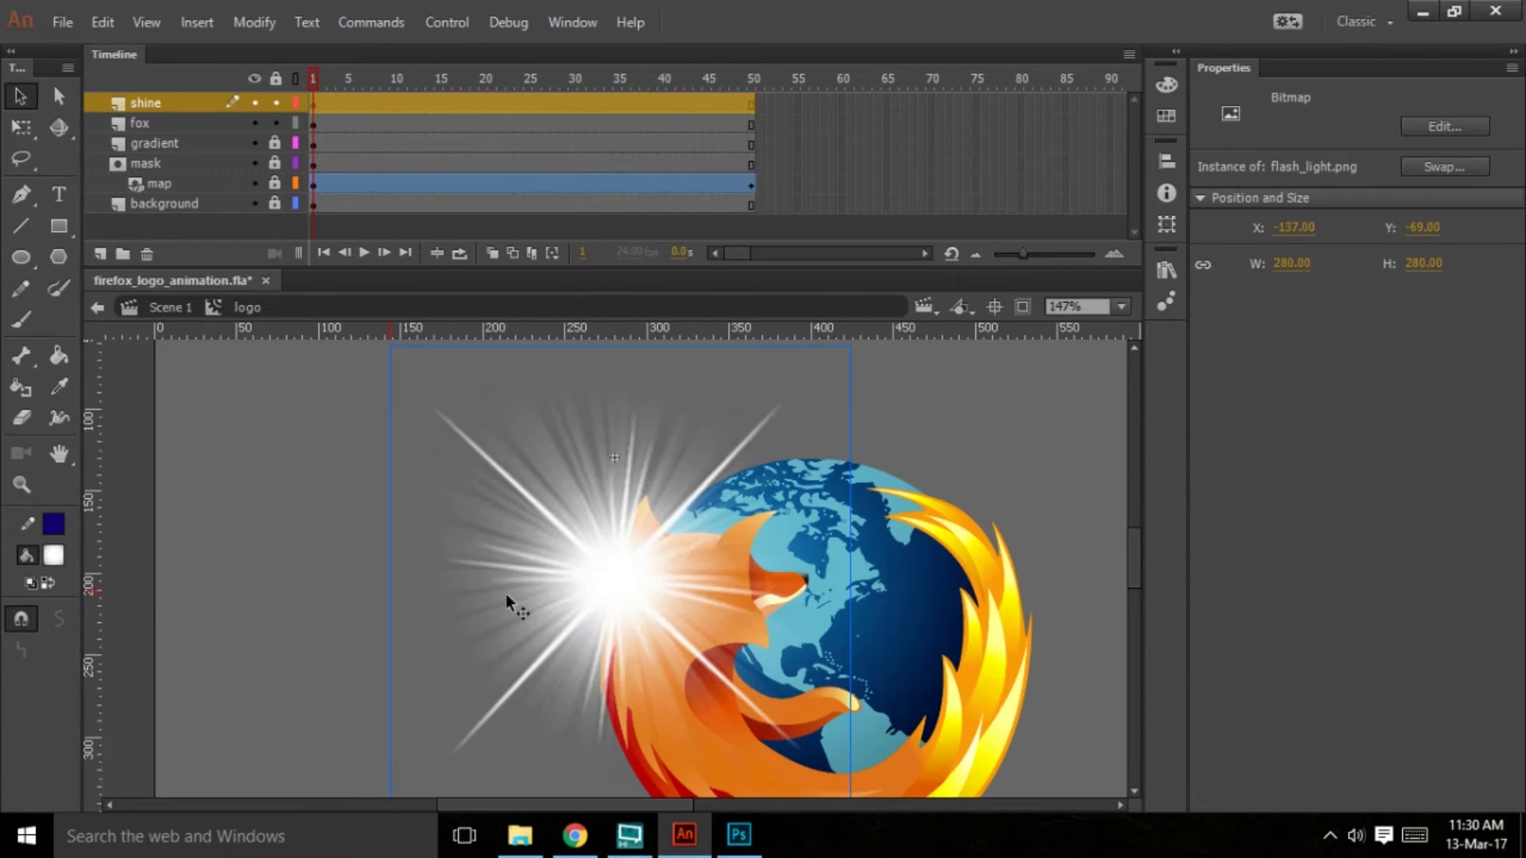
pyautogui.hotkey('ctrl', '-')
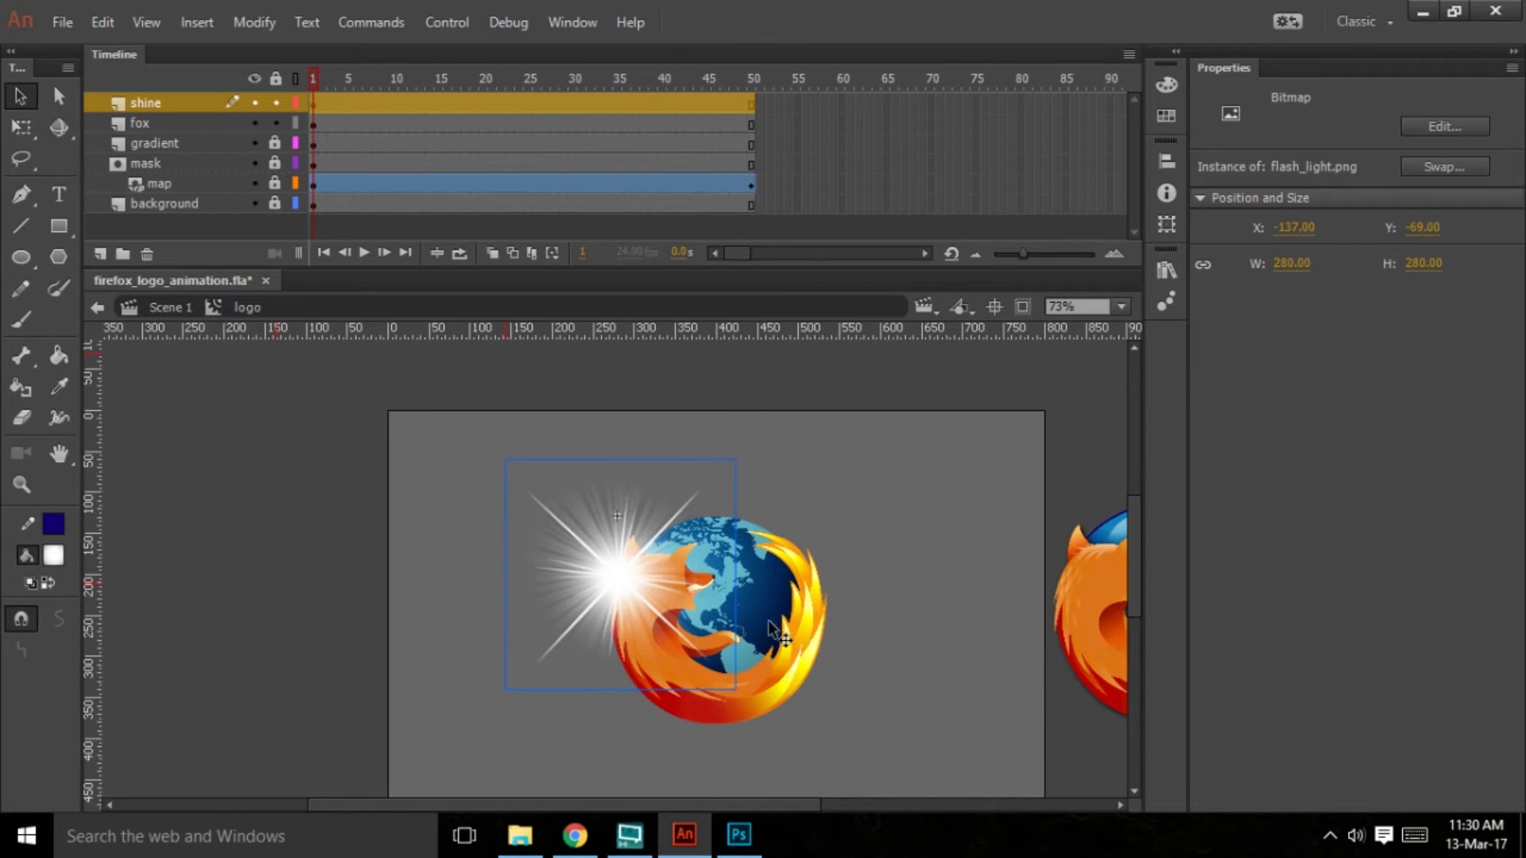
pyautogui.hscroll(3, 798, 617)
pyautogui.scroll(-1, 635, 557)
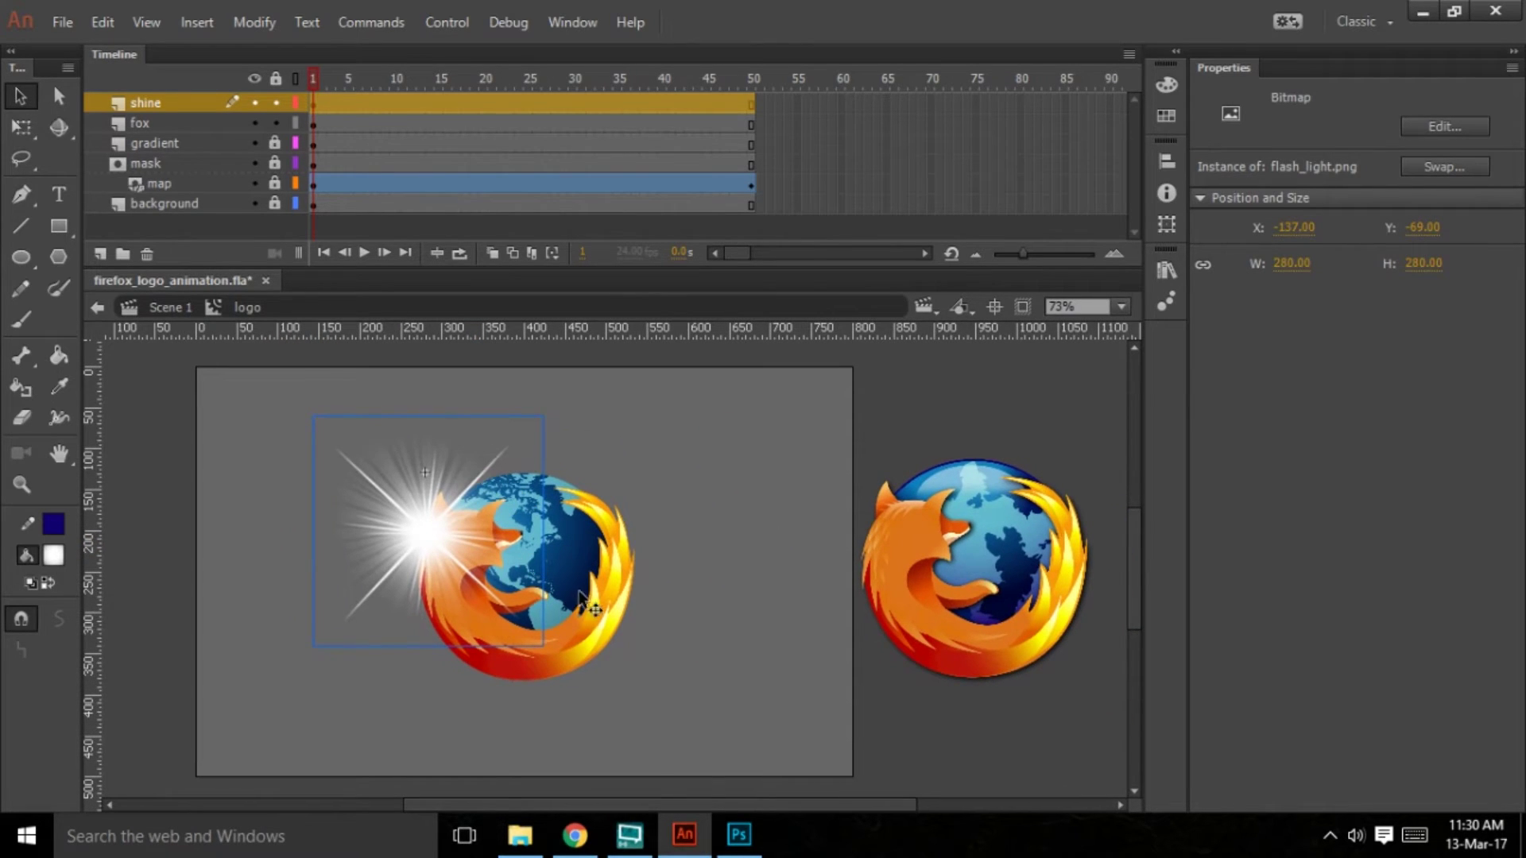
pyautogui.hotkey('ctrl', '=')
pyautogui.hscroll(4, 670, 593)
pyautogui.scroll(-2, 671, 593)
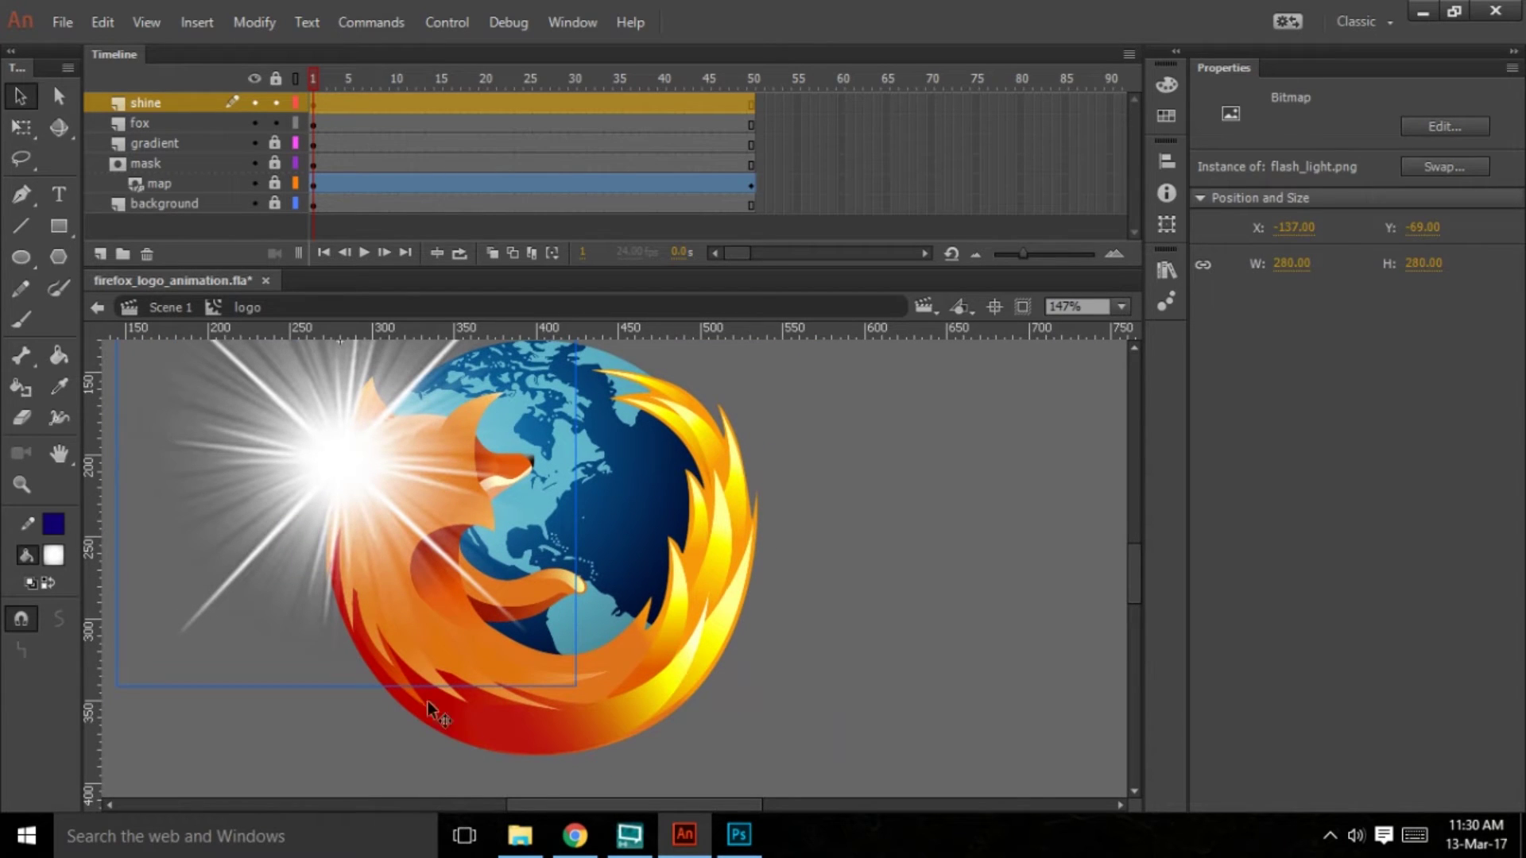
pyautogui.hotkey('ctrl', '-')
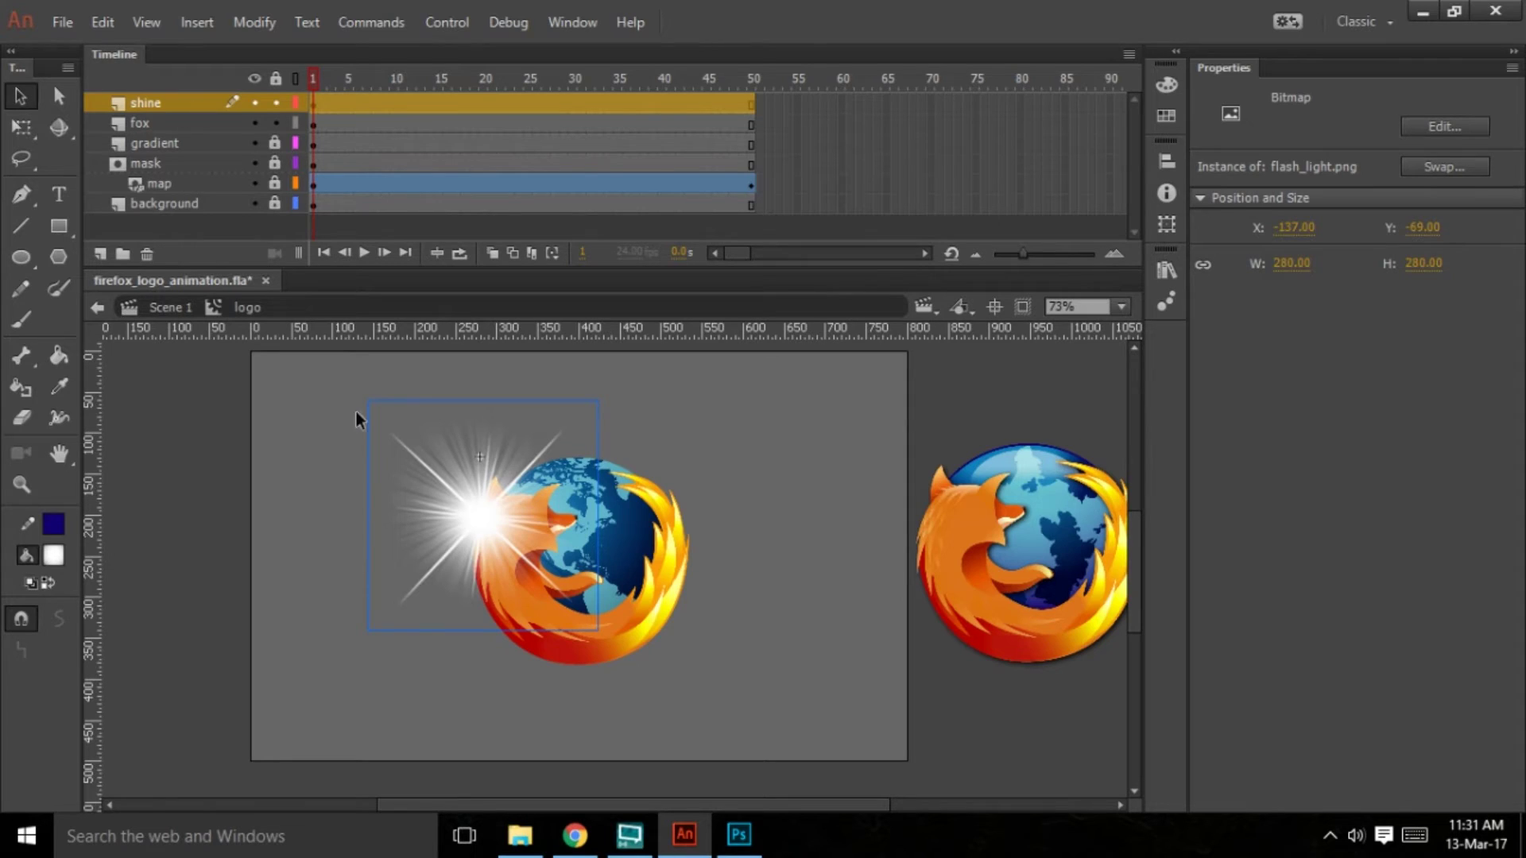
# In Photoshop, load Layer 2's mask as a selection, fill it with black on a new layer and deselect
pyautogui.click(742, 843)
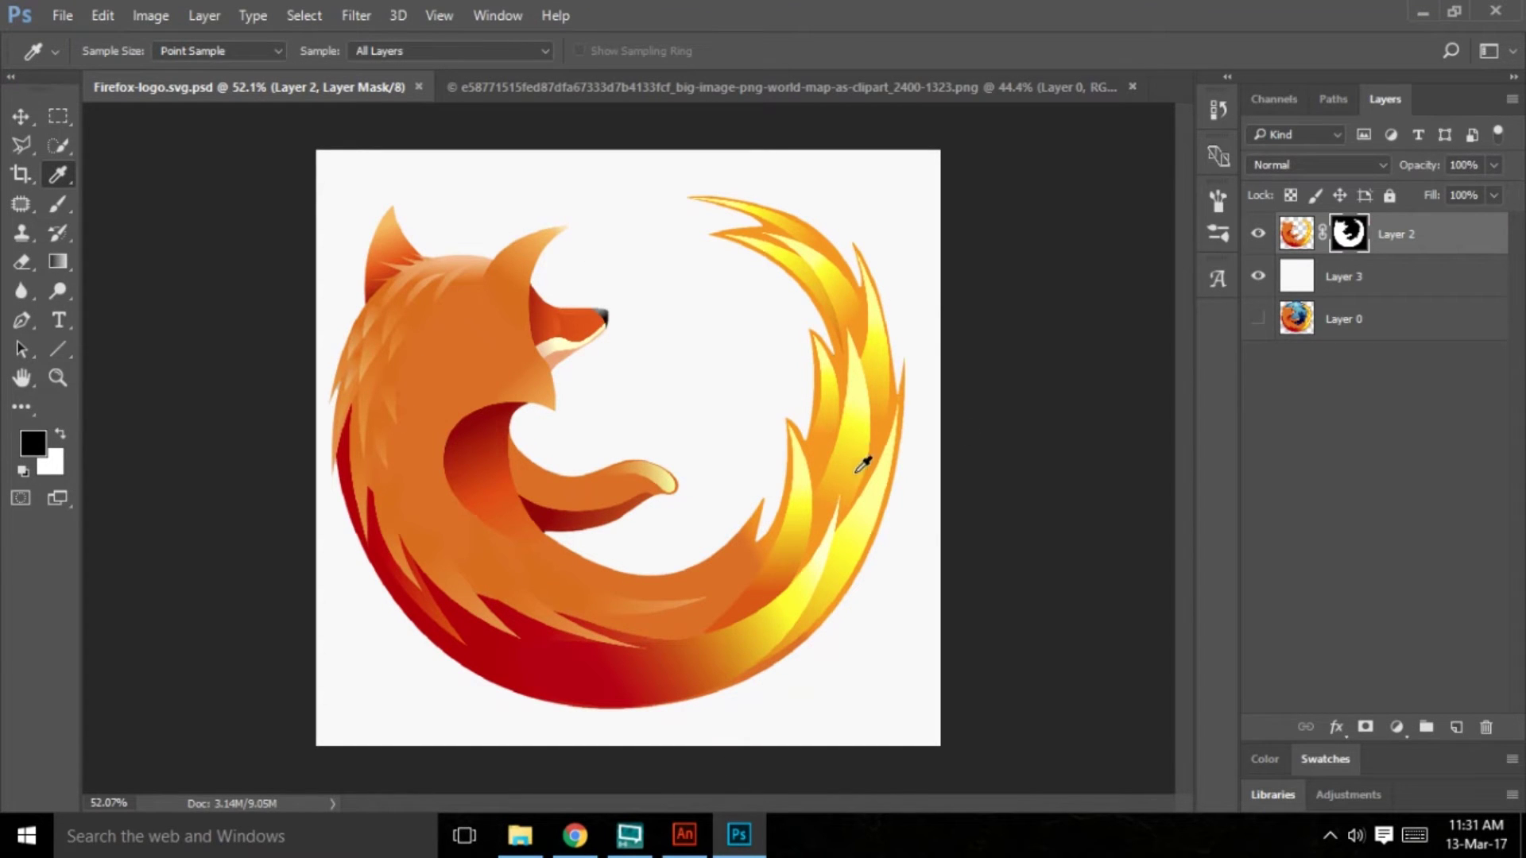
pyautogui.moveTo(1343, 243); pyautogui.dragTo(1345, 248)
pyautogui.keyDown('ctrl'); pyautogui.click(1343, 242); pyautogui.keyUp('ctrl')
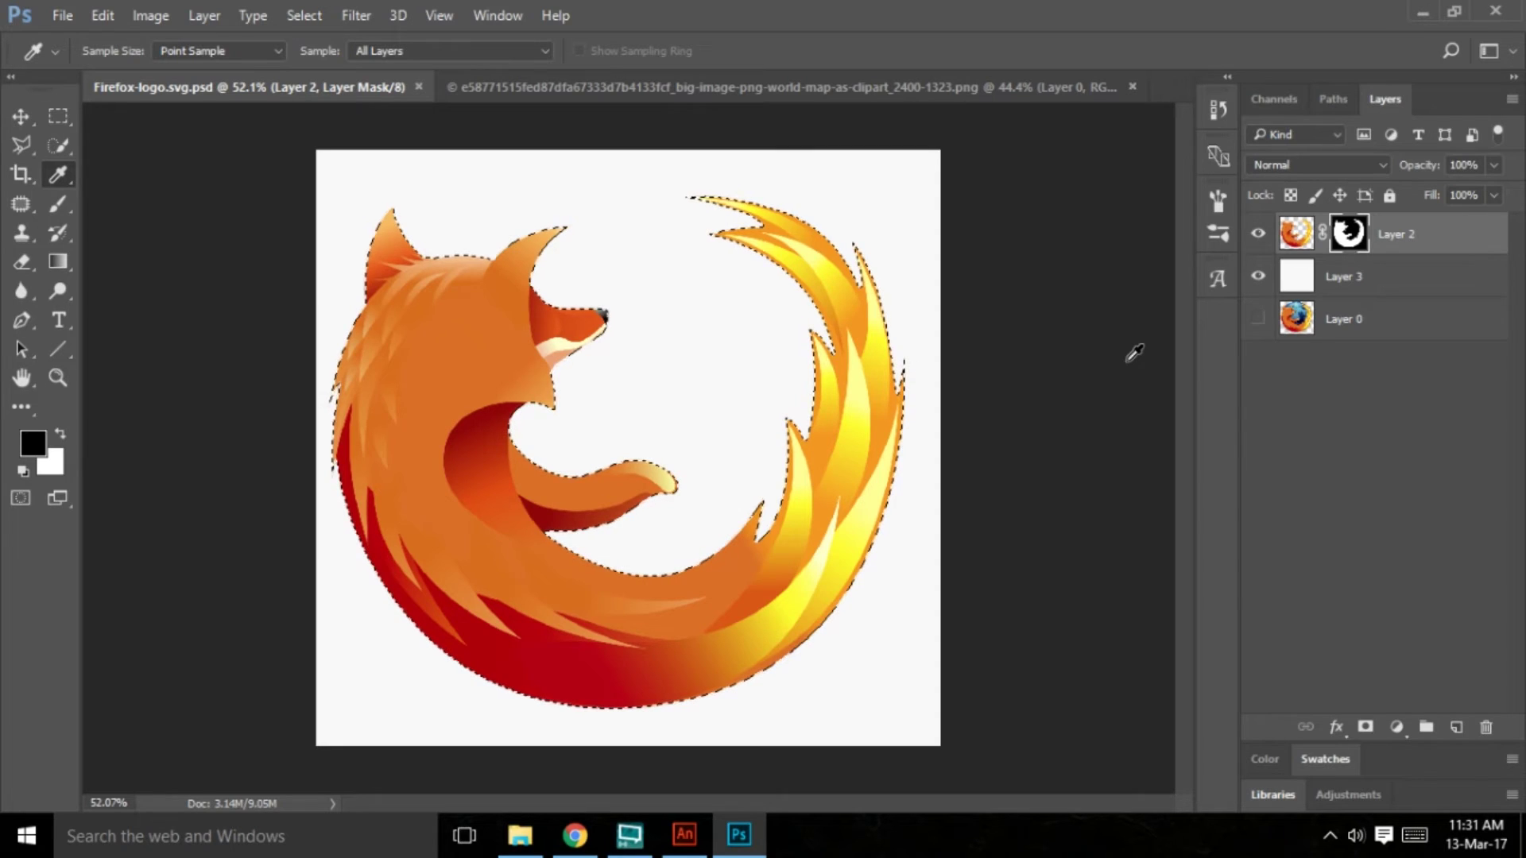
pyautogui.click(1456, 727)
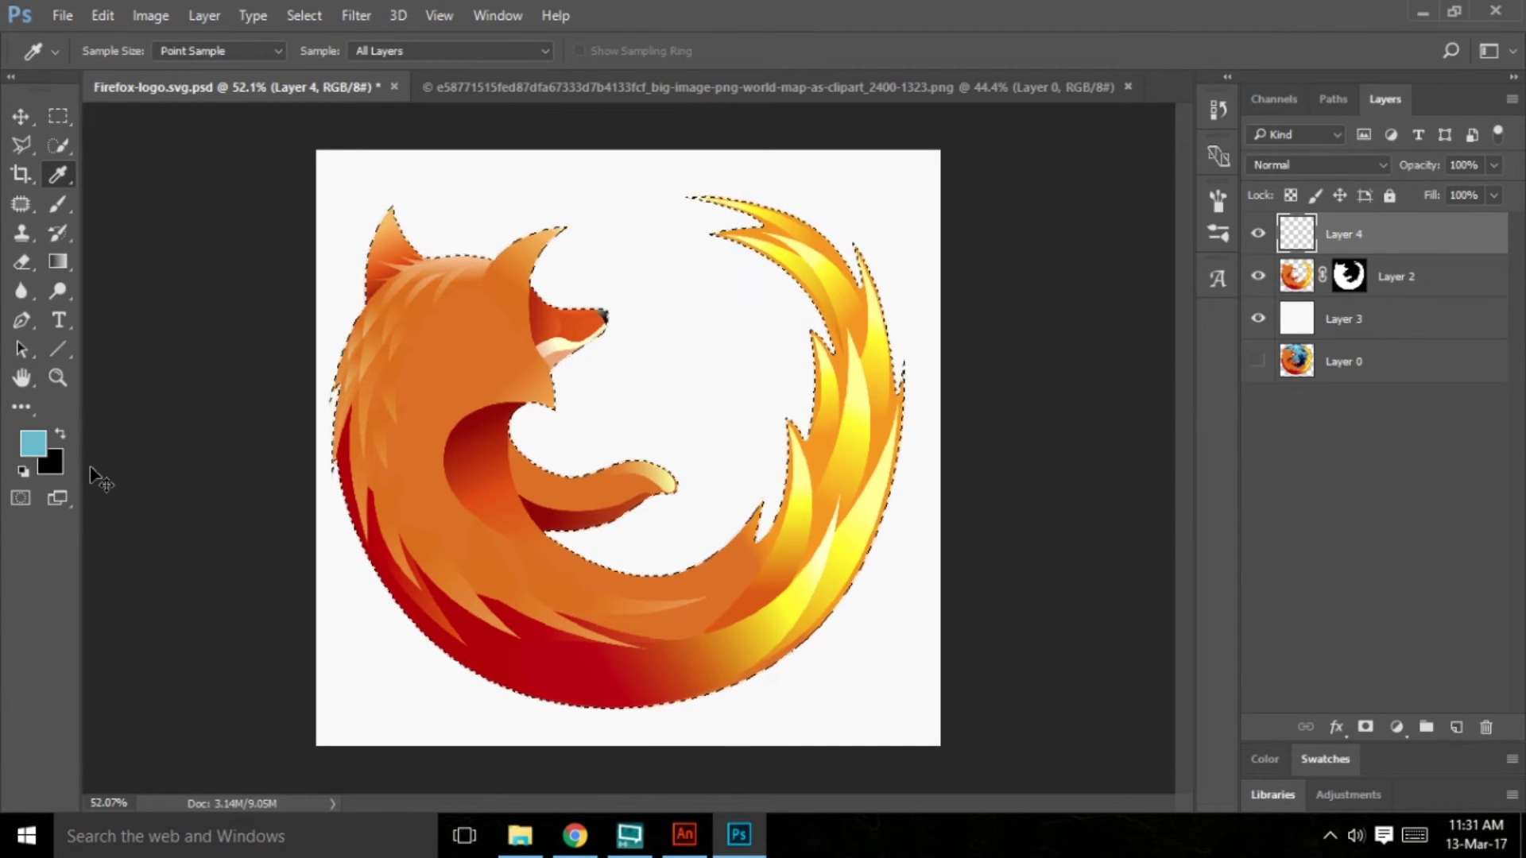
pyautogui.hotkey('ctrl', 'BackSpace')
pyautogui.hotkey('ctrl', 'd')
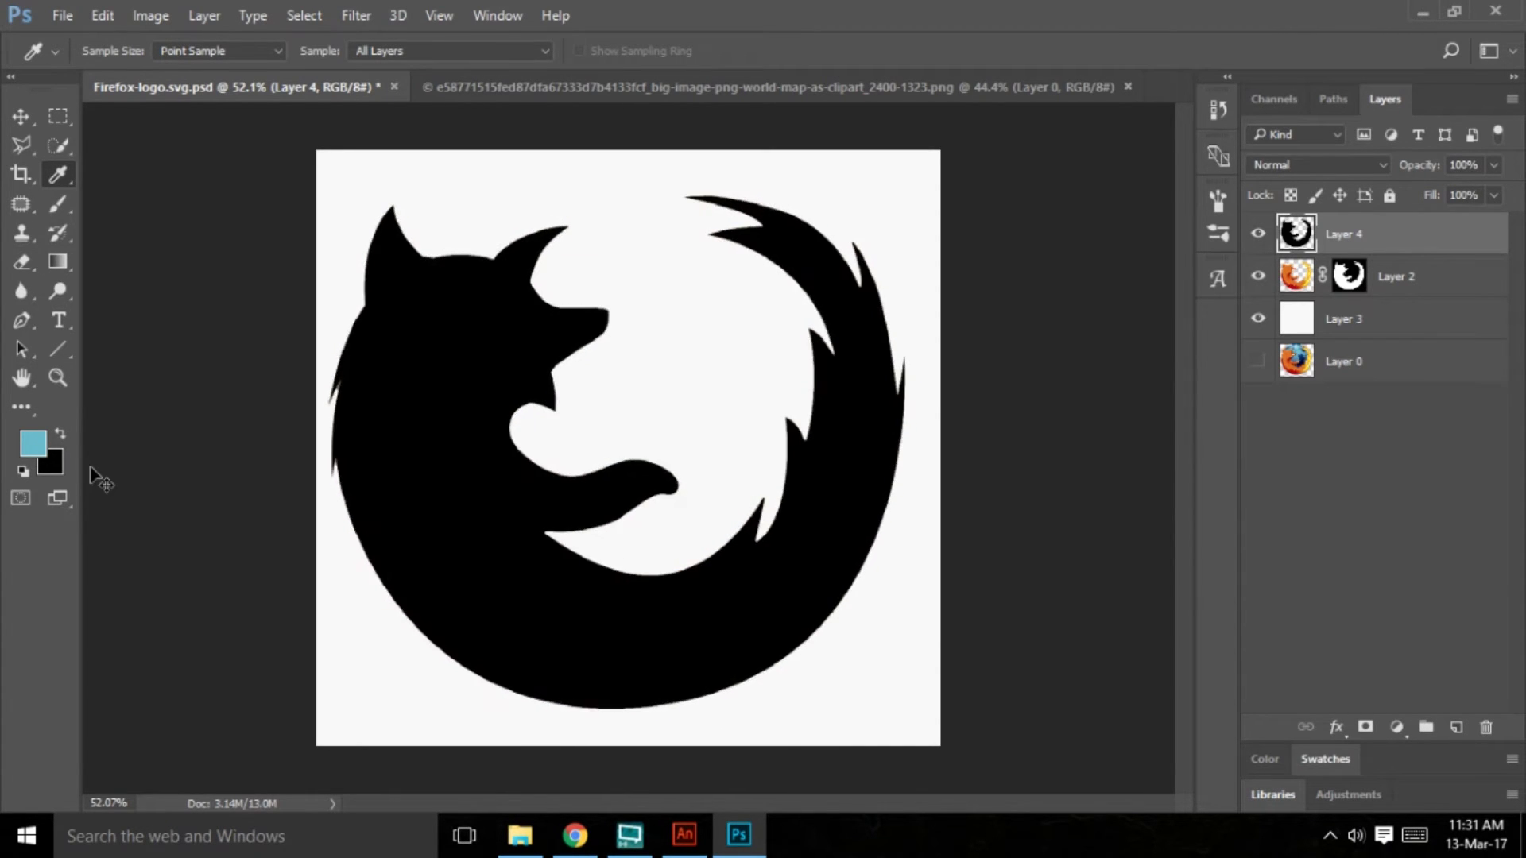
# Inspect the edges of the black fox silhouette at several magnifications
pyautogui.scroll(2, 527, 256)
pyautogui.scroll(2, 527, 256)
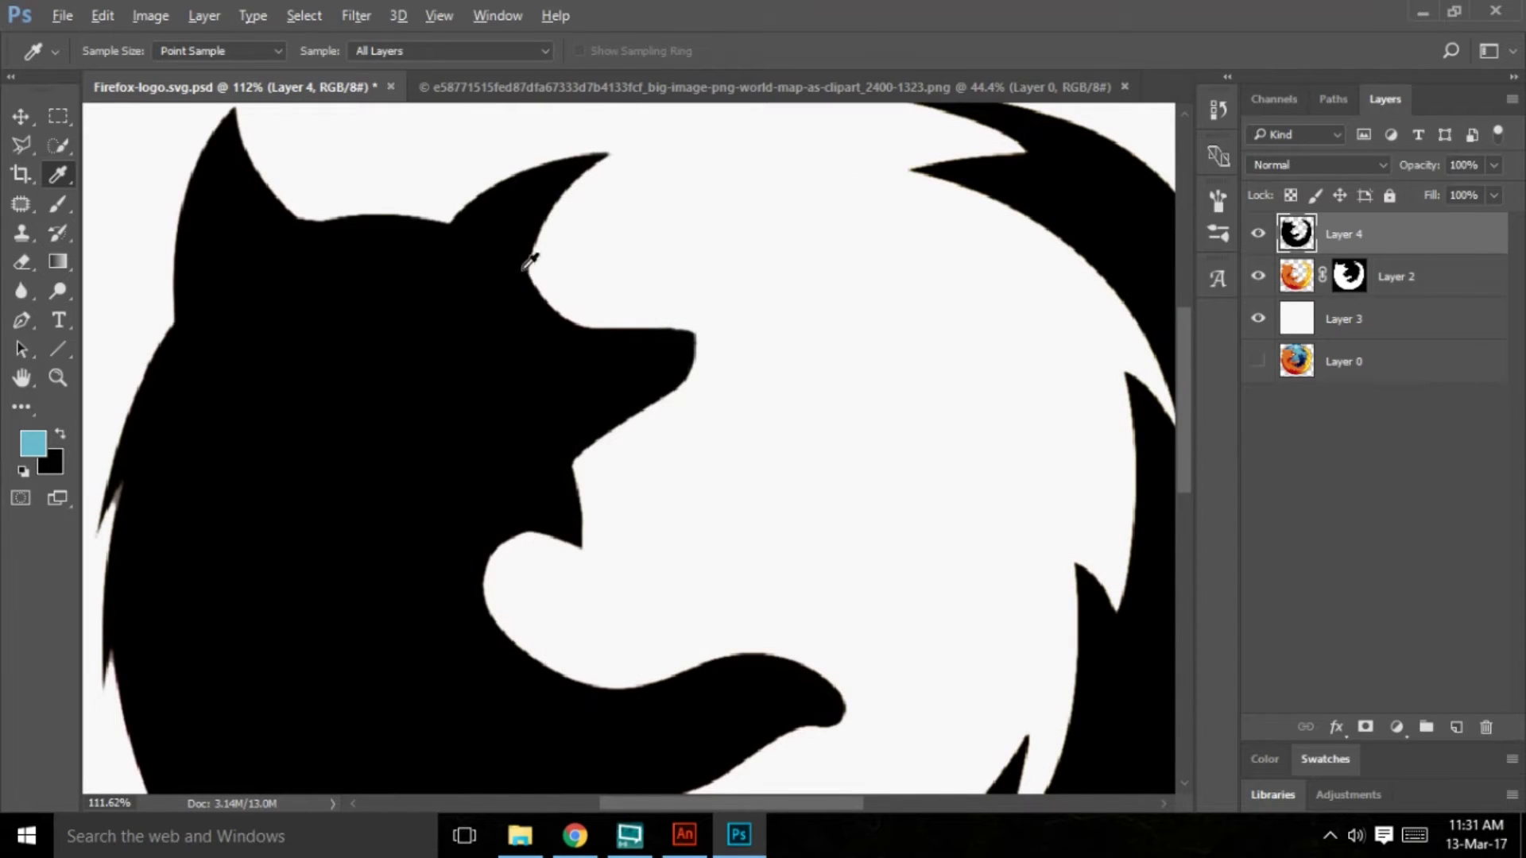
pyautogui.scroll(-1, 494, 453)
pyautogui.scroll(2, 238, 457)
pyautogui.scroll(-3, 227, 460)
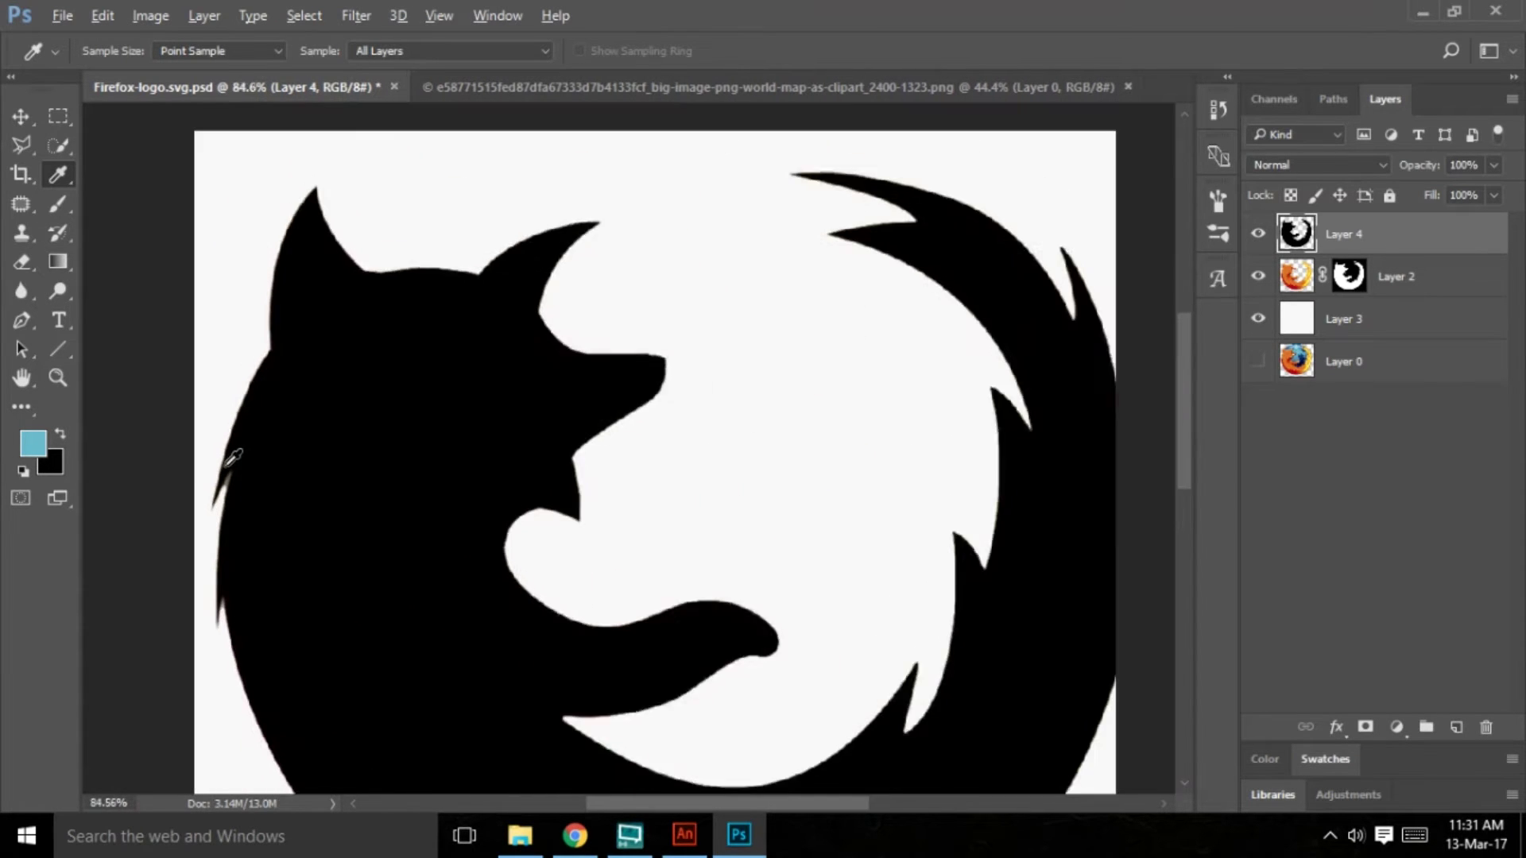
pyautogui.scroll(-1, 233, 457)
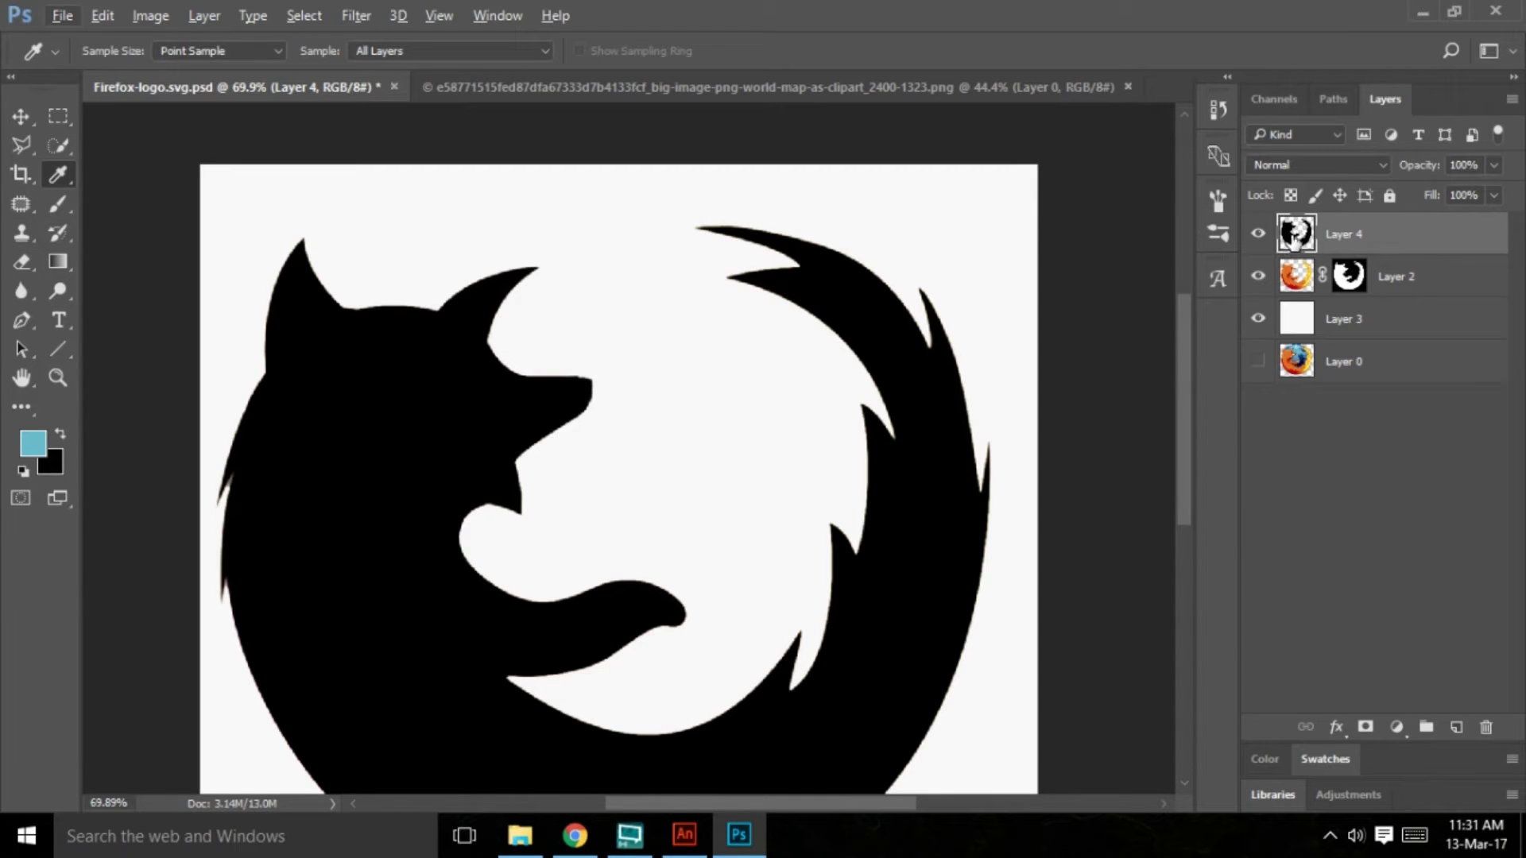
pyautogui.scroll(6, 938, 262)
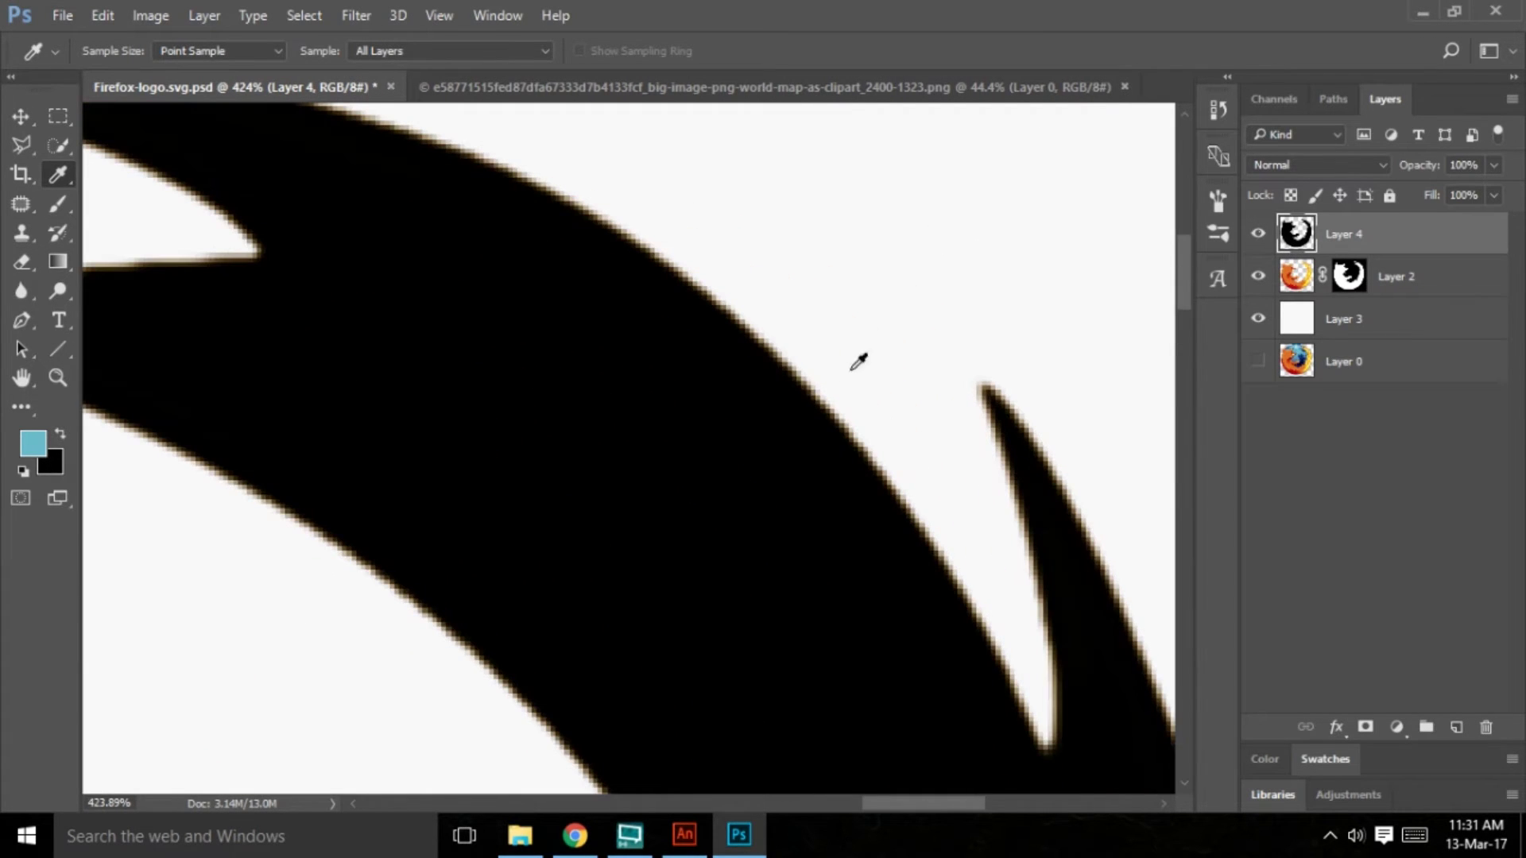
pyautogui.scroll(-10, 810, 493)
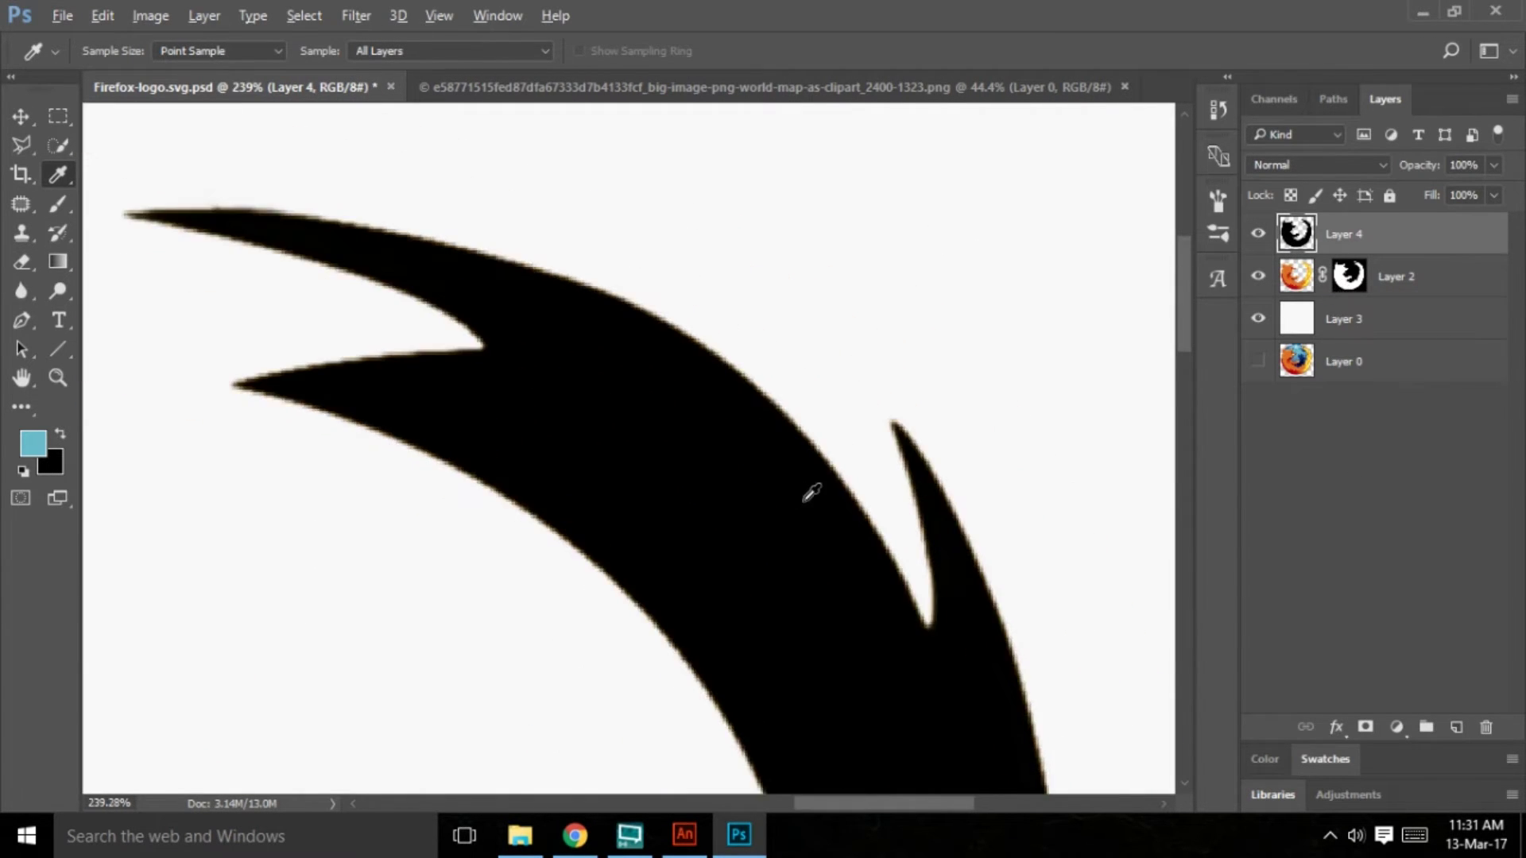
pyautogui.scroll(-5, 755, 538)
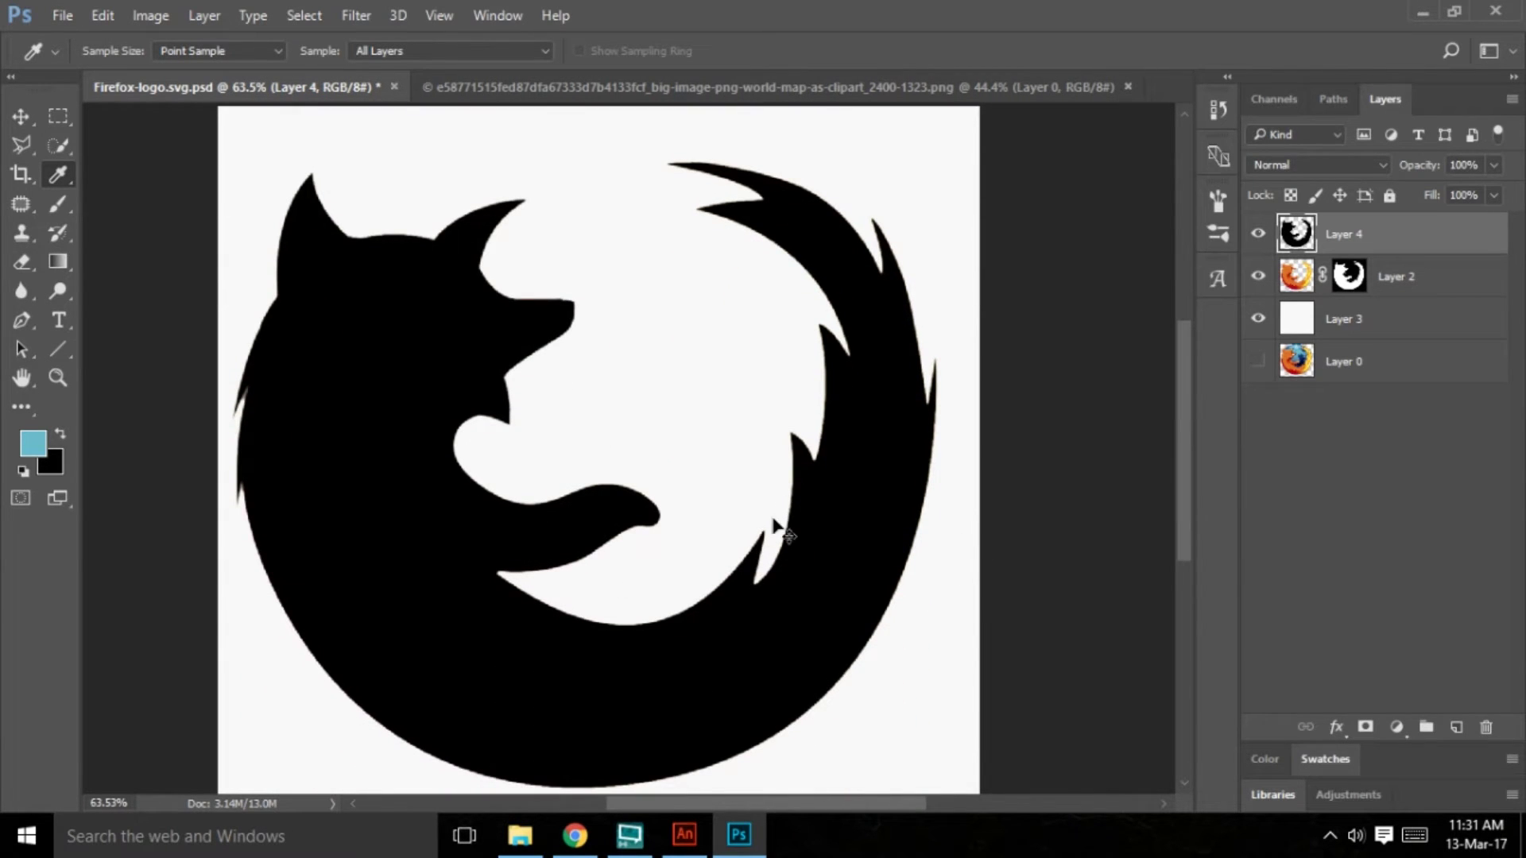
# Save the Photoshop file and open Firefox-logo.svg.psd for import to the library in Animate
pyautogui.hotkey('ctrl', 's')
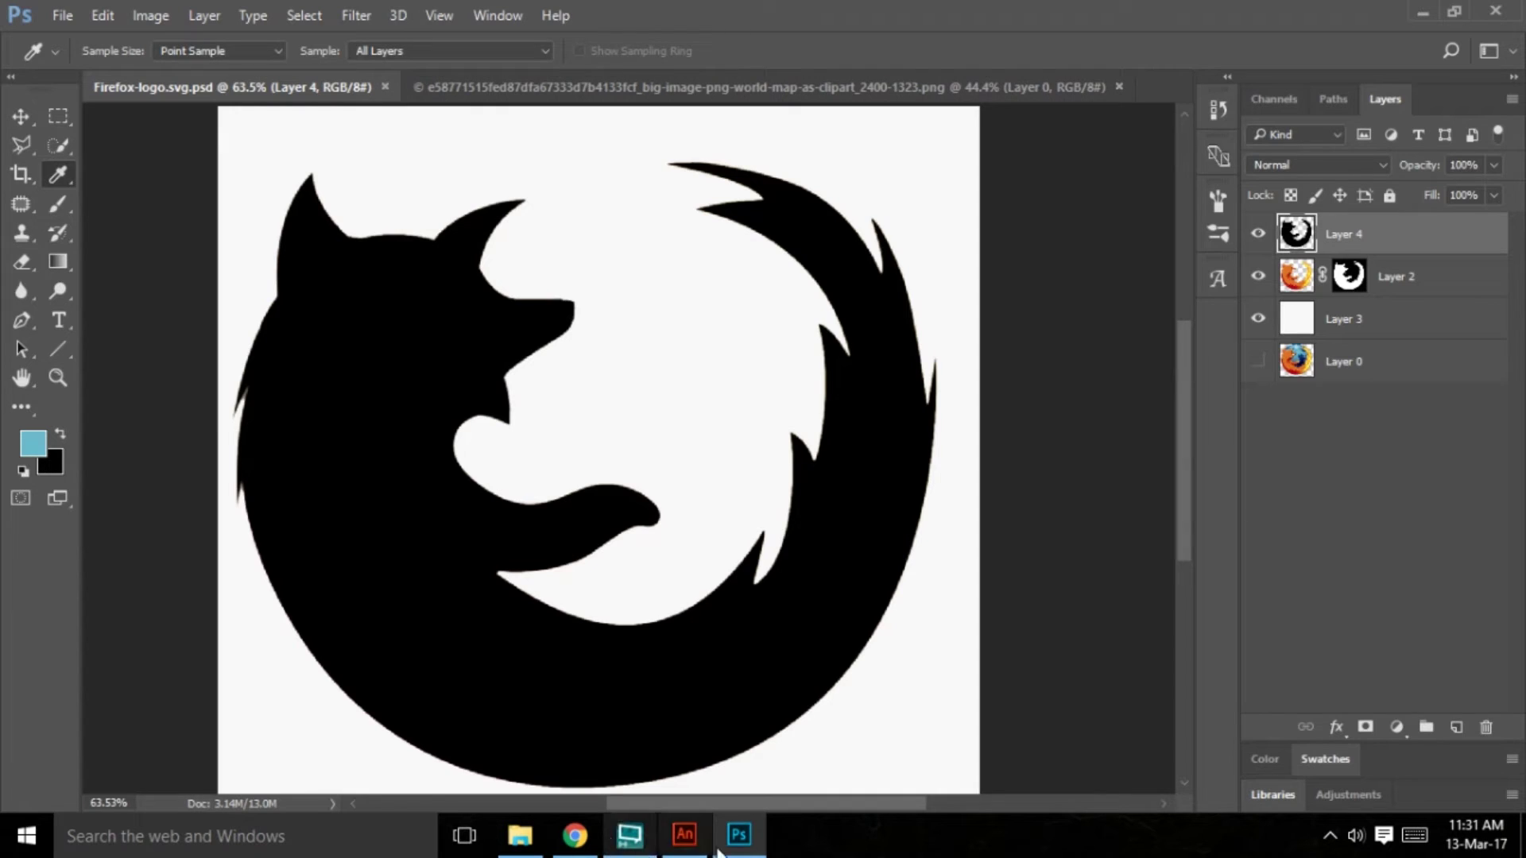
pyautogui.click(684, 834)
pyautogui.click(63, 22)
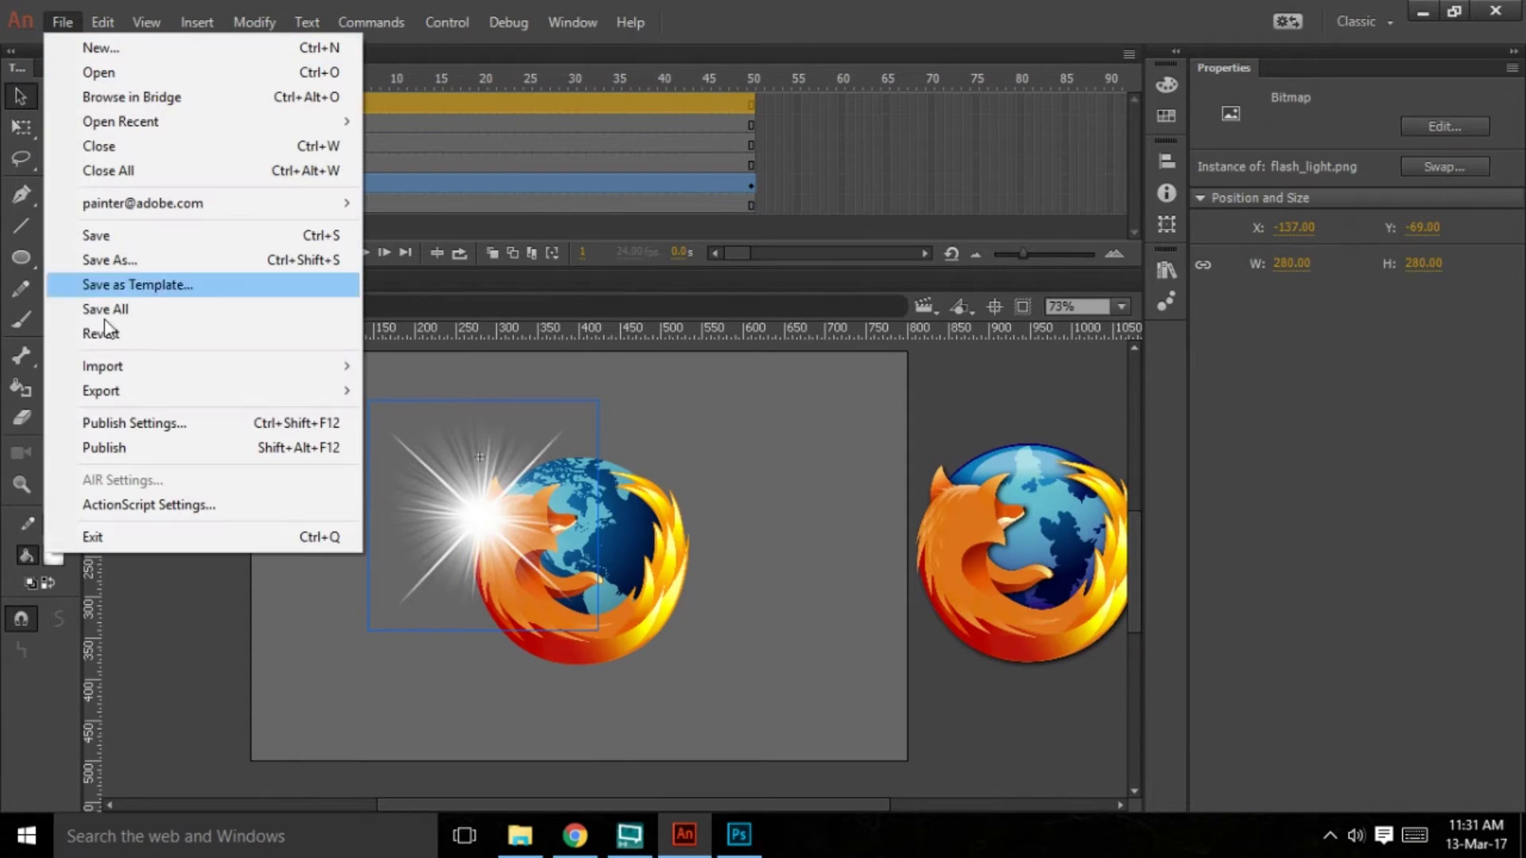
pyautogui.moveTo(136, 373)
pyautogui.click(469, 396)
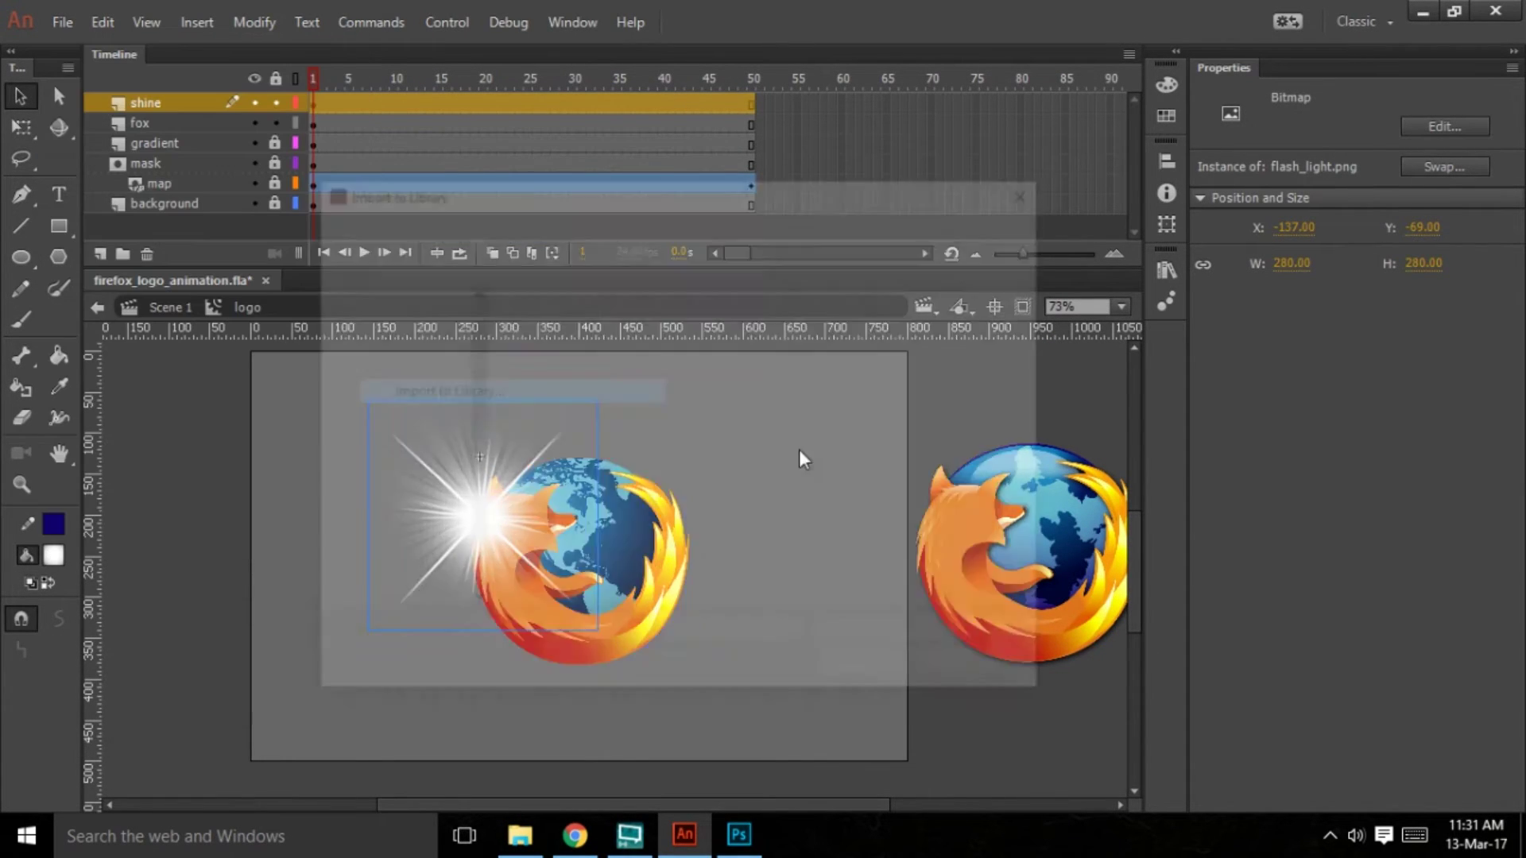
pyautogui.click(827, 417)
pyautogui.click(866, 680)
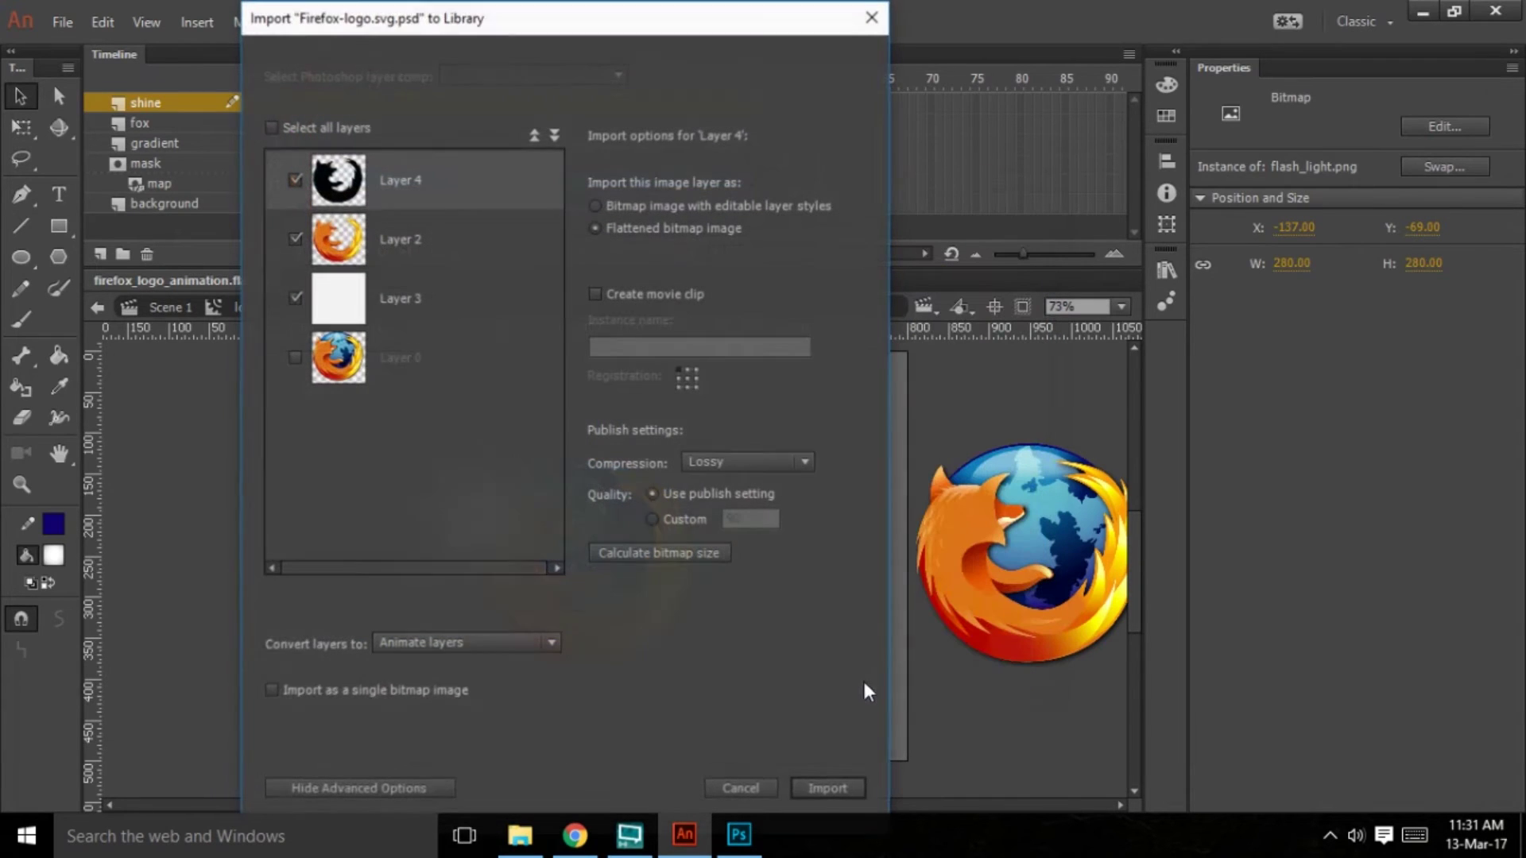
# Set the PSD import to include only Layer 4, the black fox silhouette, with Lossless compression and layers converted to Animate layers
pyautogui.click(295, 299)
pyautogui.click(294, 298)
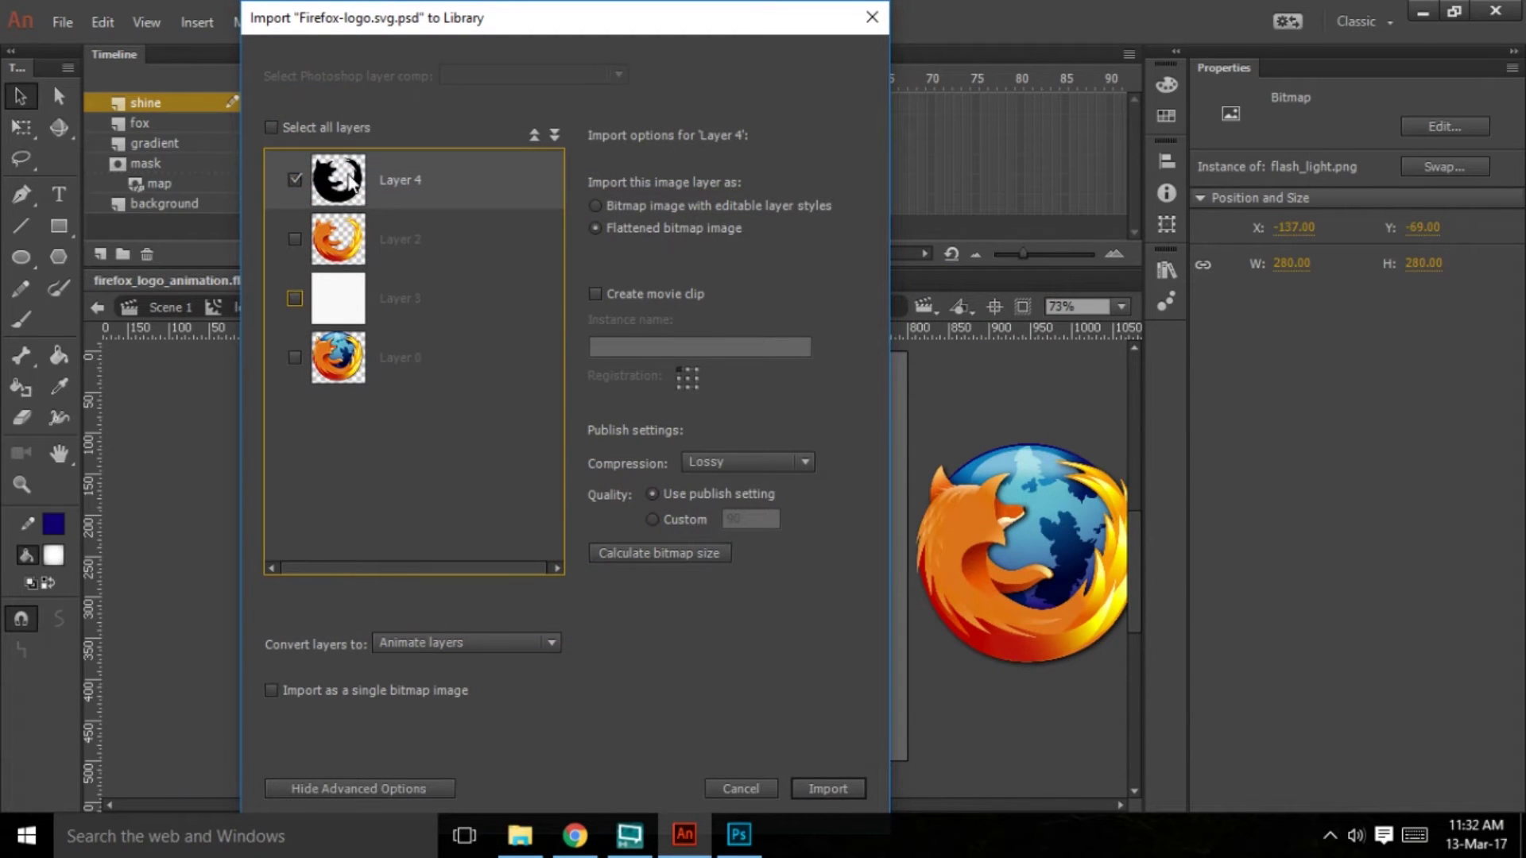
pyautogui.click(775, 461)
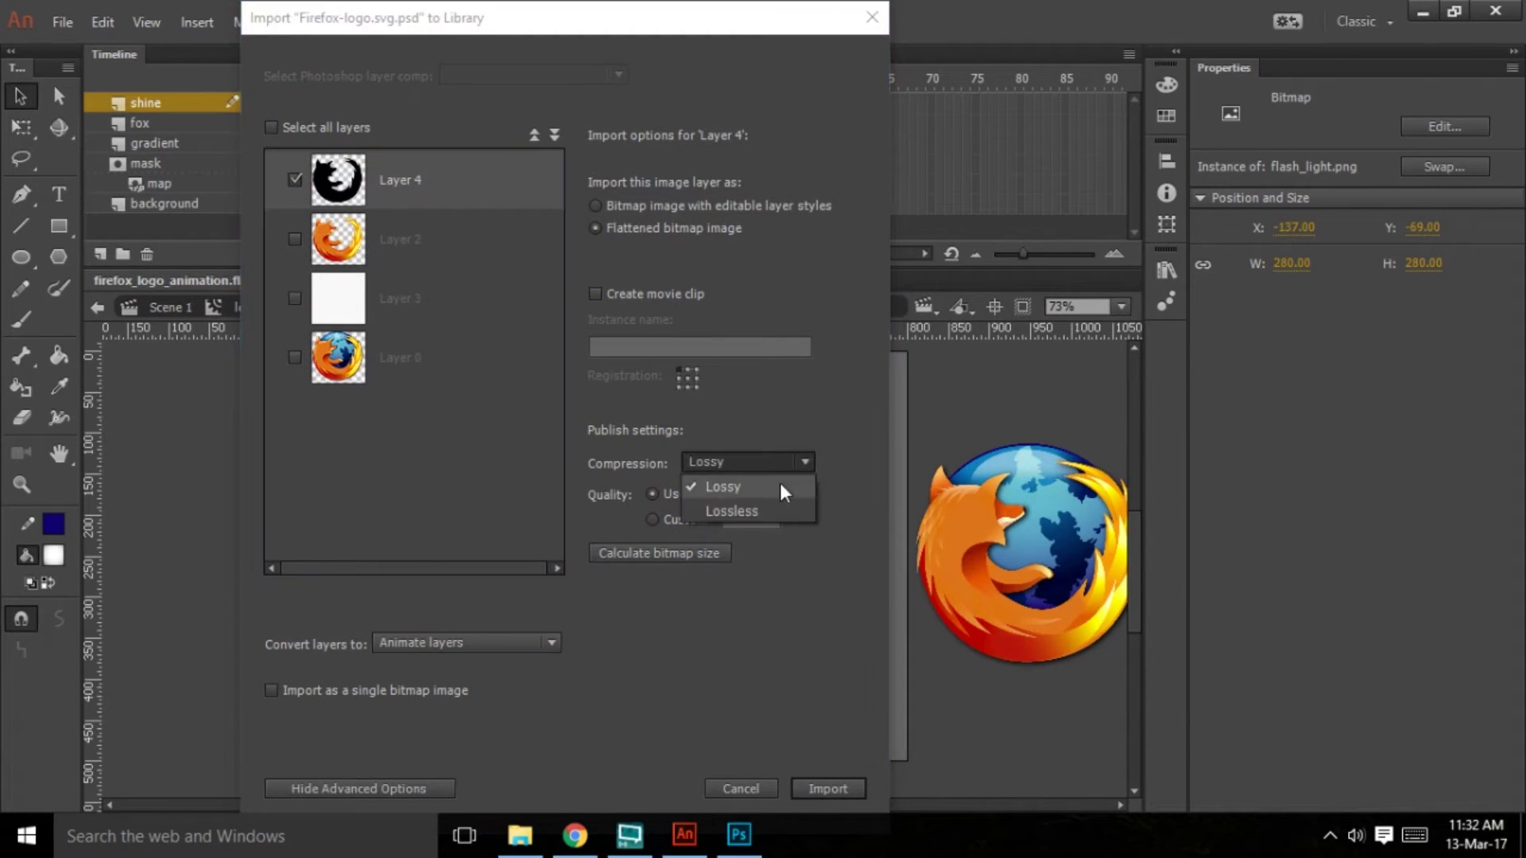
pyautogui.click(767, 497)
pyautogui.click(428, 645)
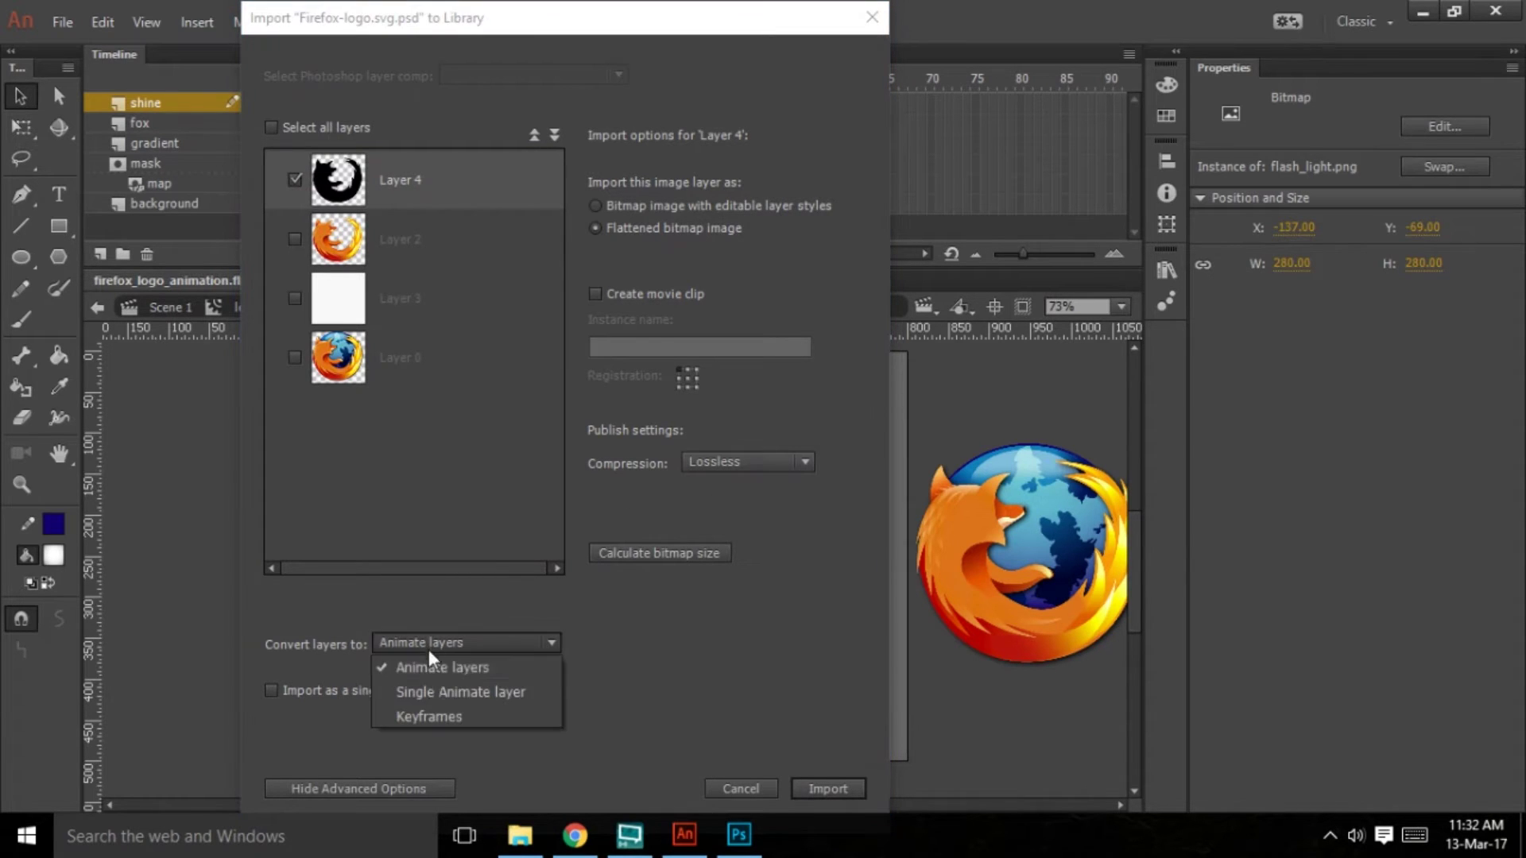
pyautogui.click(650, 656)
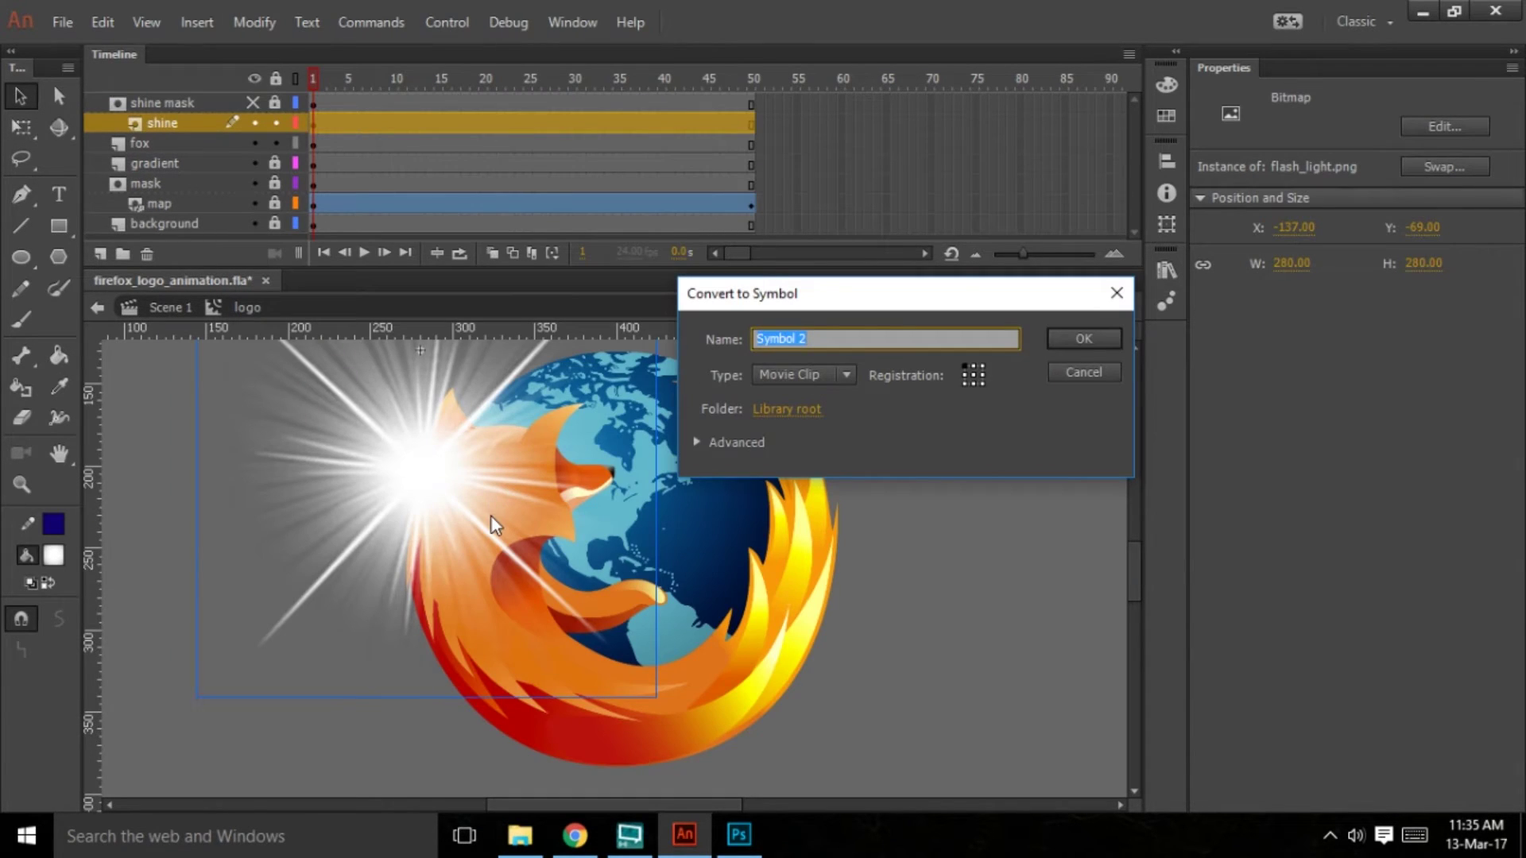
# Convert the flash bitmap to a movie clip symbol named shine and create a motion tween on the shine layer
pyautogui.write('shine')
pyautogui.click(1100, 342)
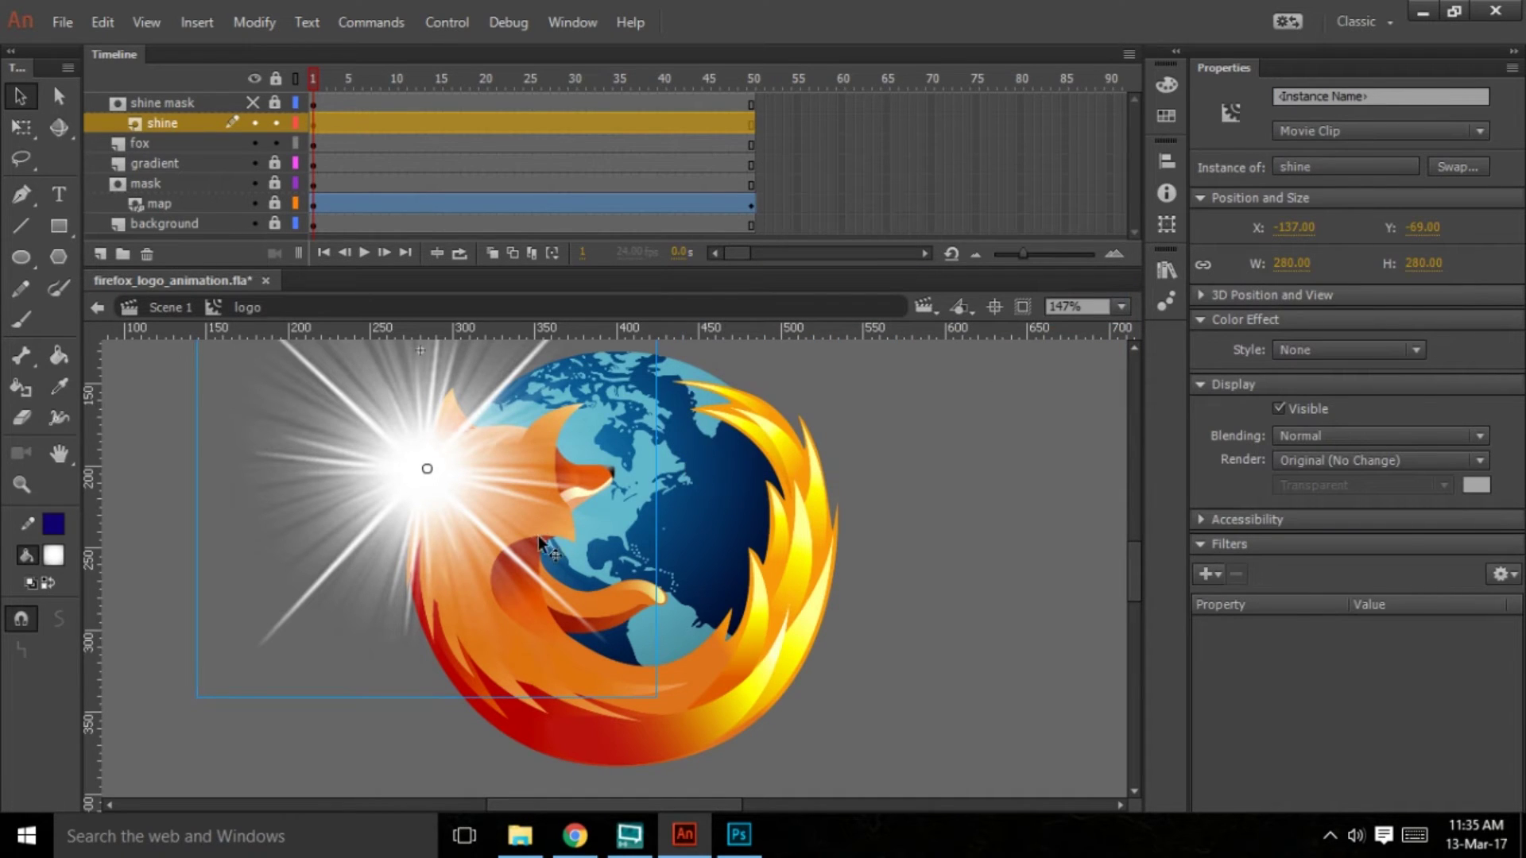
pyautogui.rightClick(475, 120)
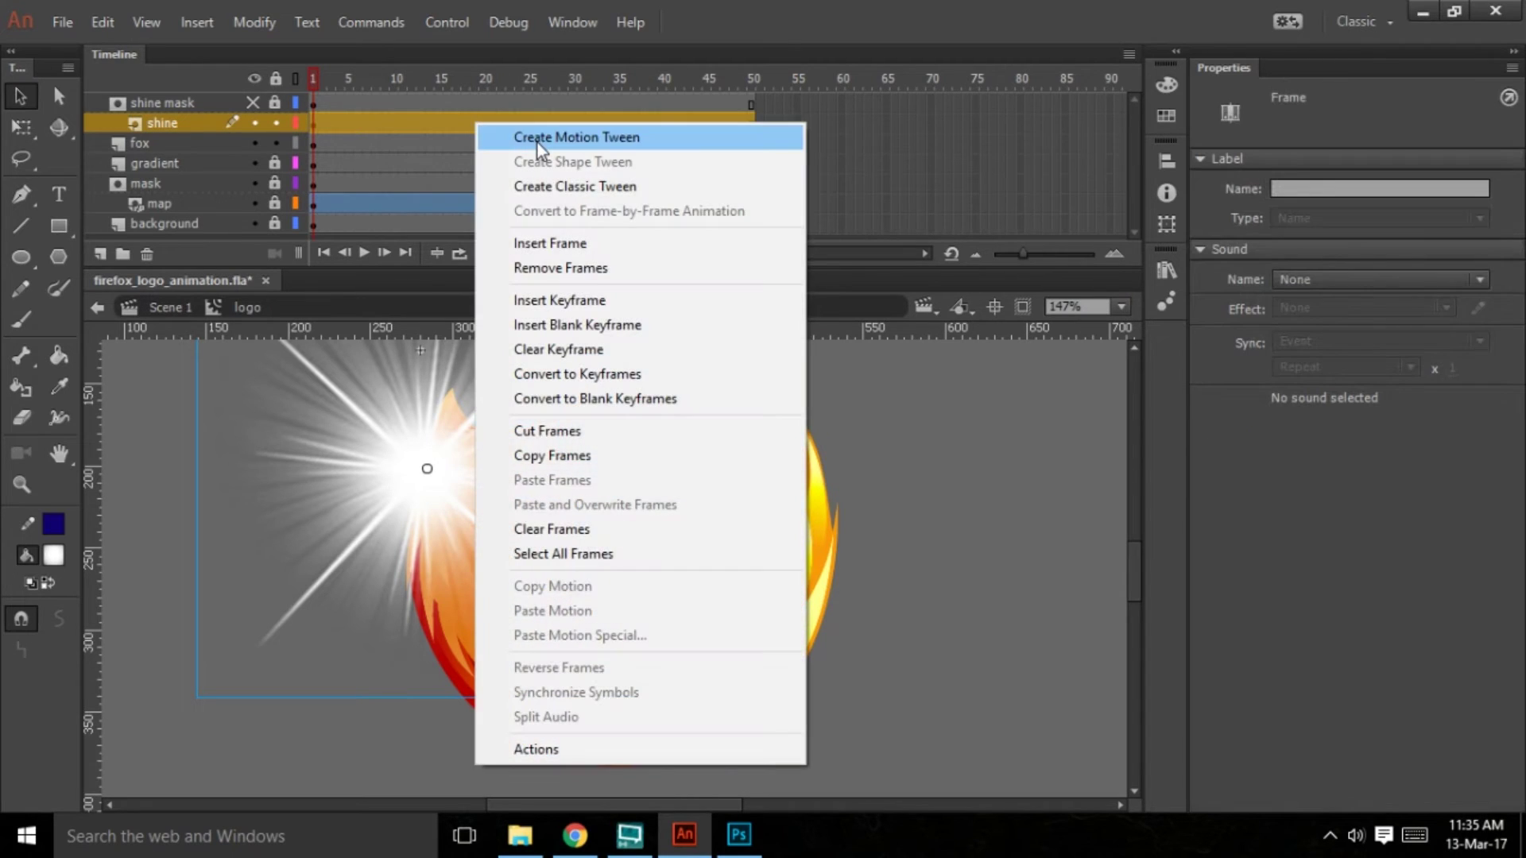
pyautogui.click(535, 139)
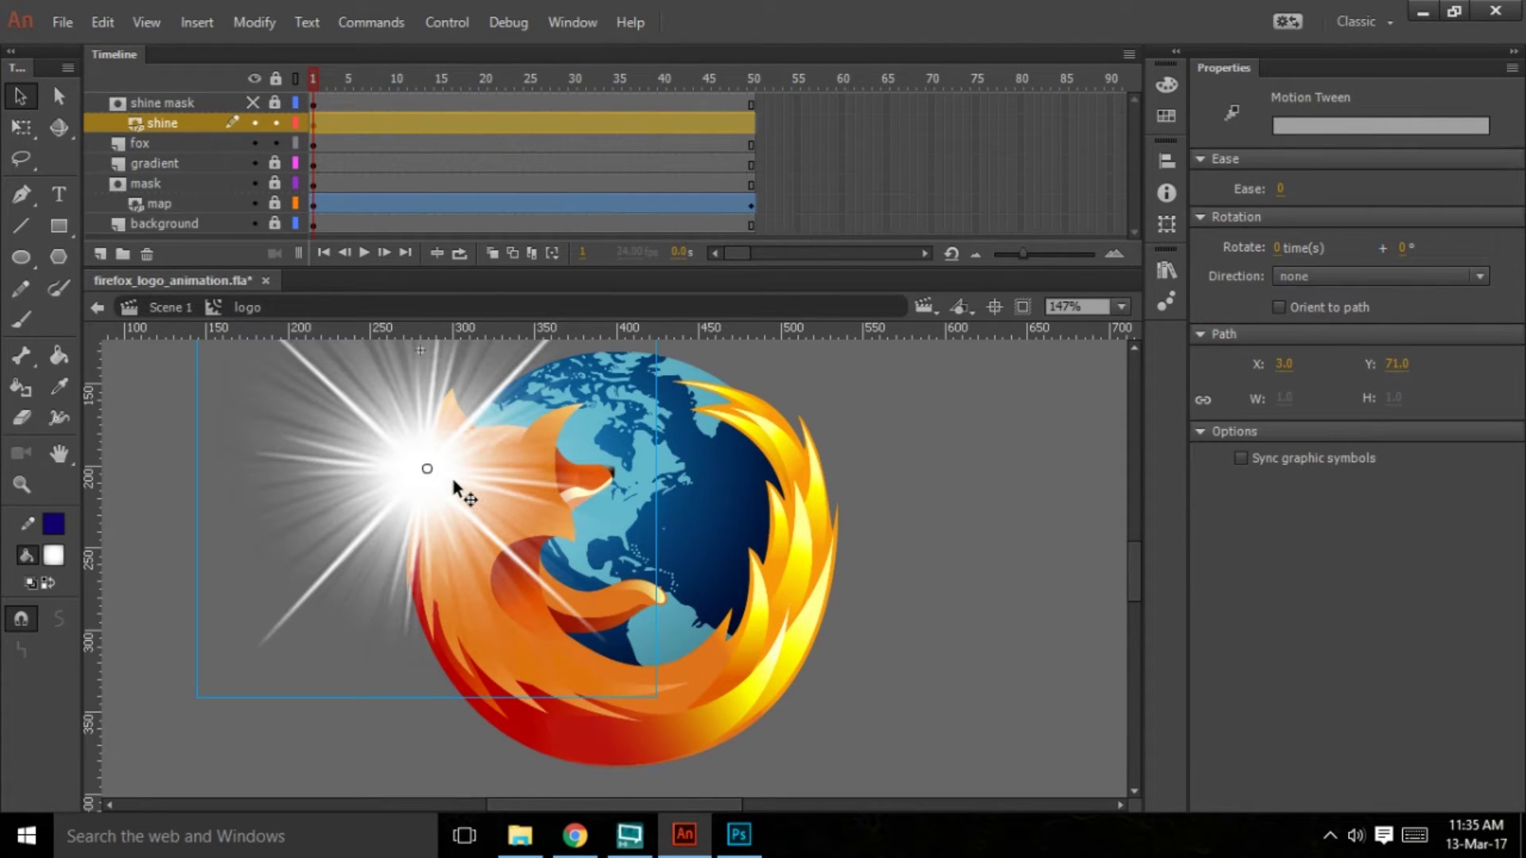
# At frame 50, move the shine horizontally past the tail side of the fox to X 205.25, Y -69.00
pyautogui.moveTo(455, 483); pyautogui.dragTo(993, 461)
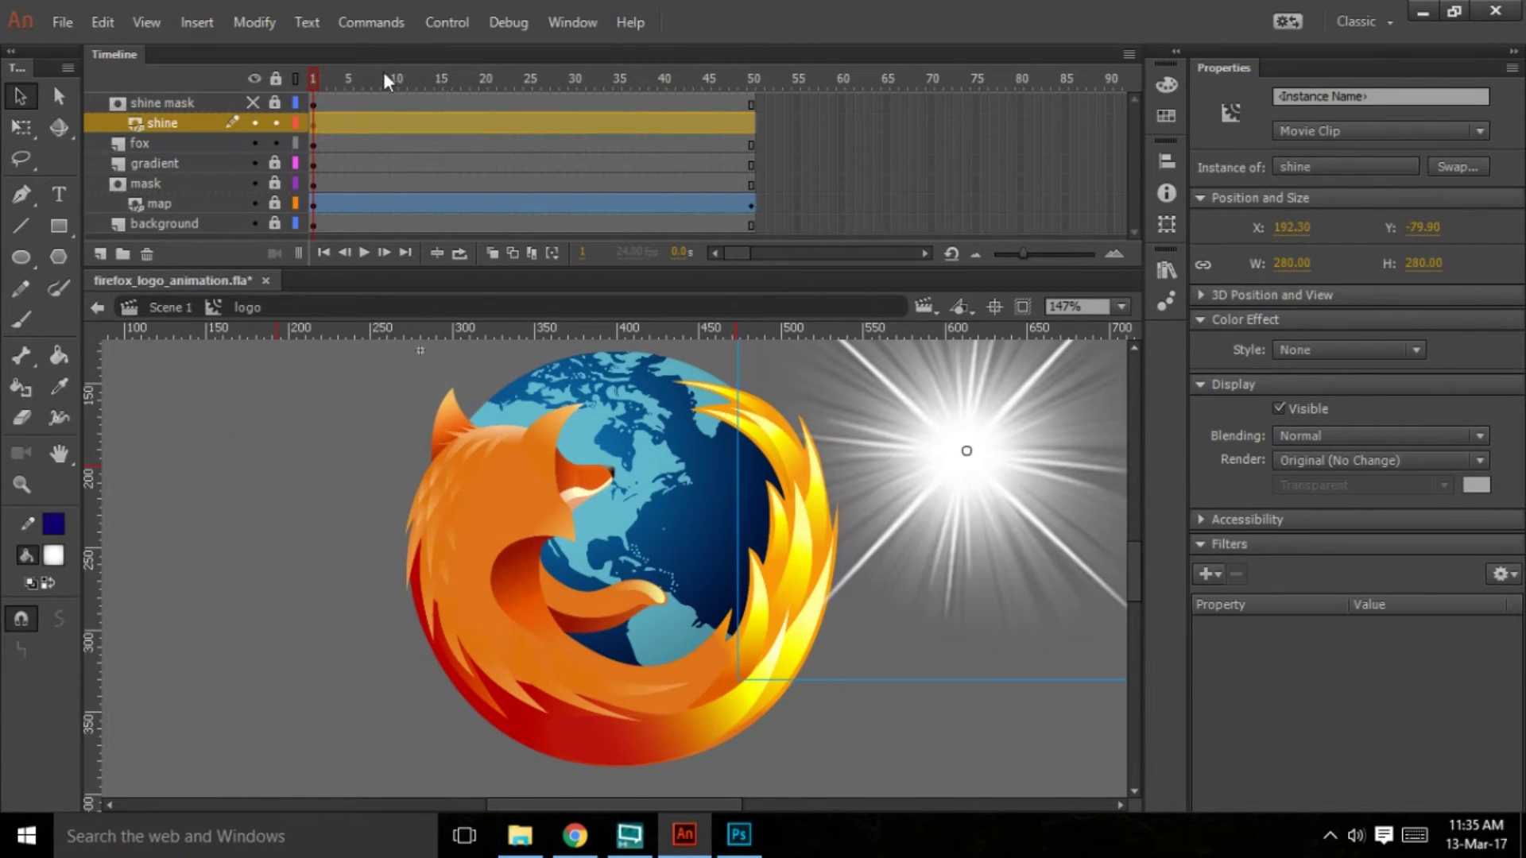
pyautogui.hotkey('ctrl', 'z')
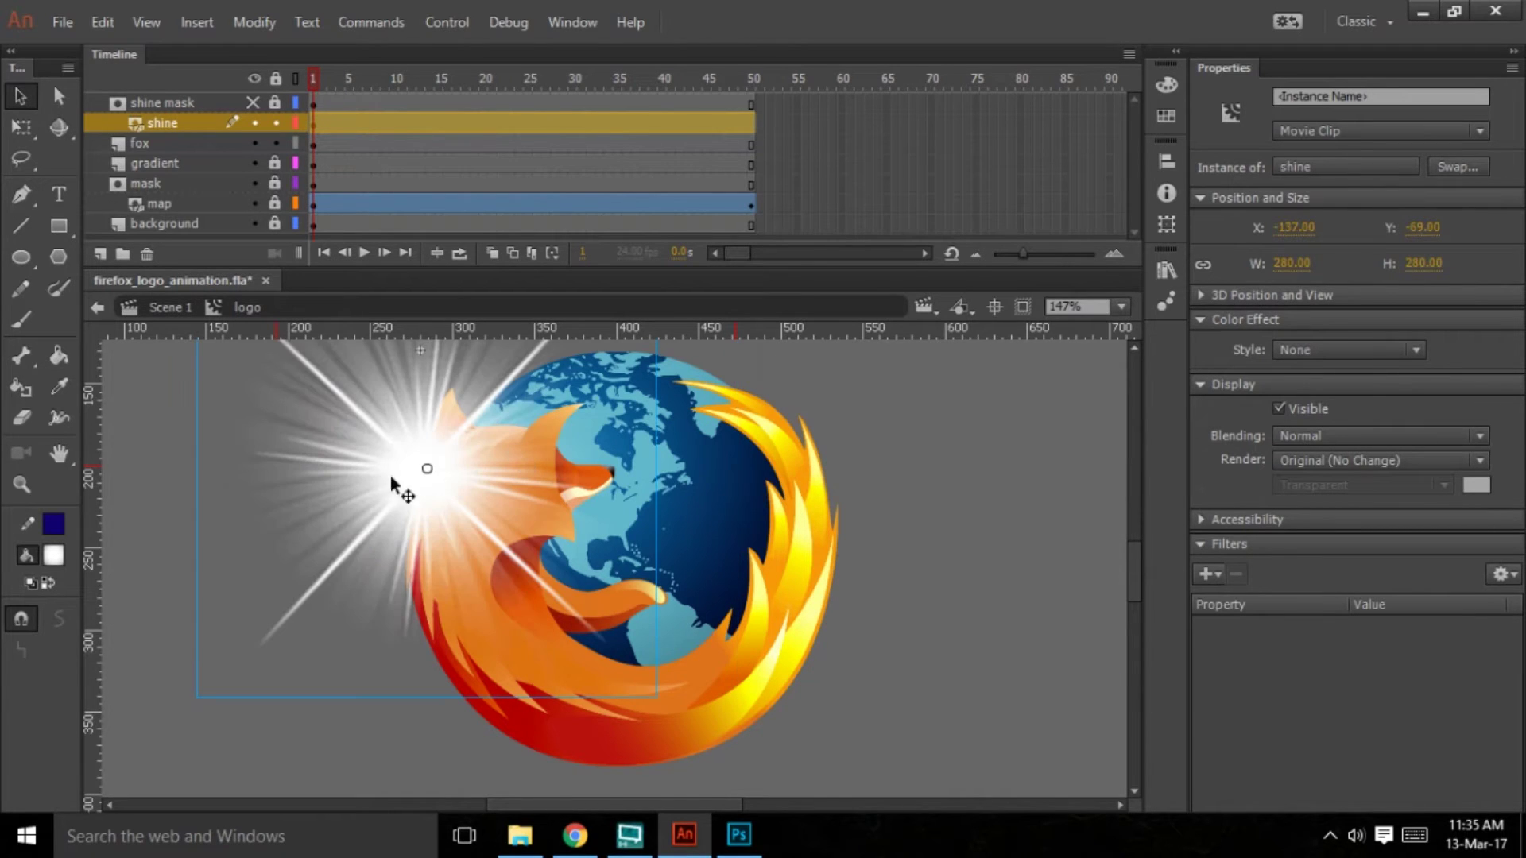
pyautogui.click(747, 124)
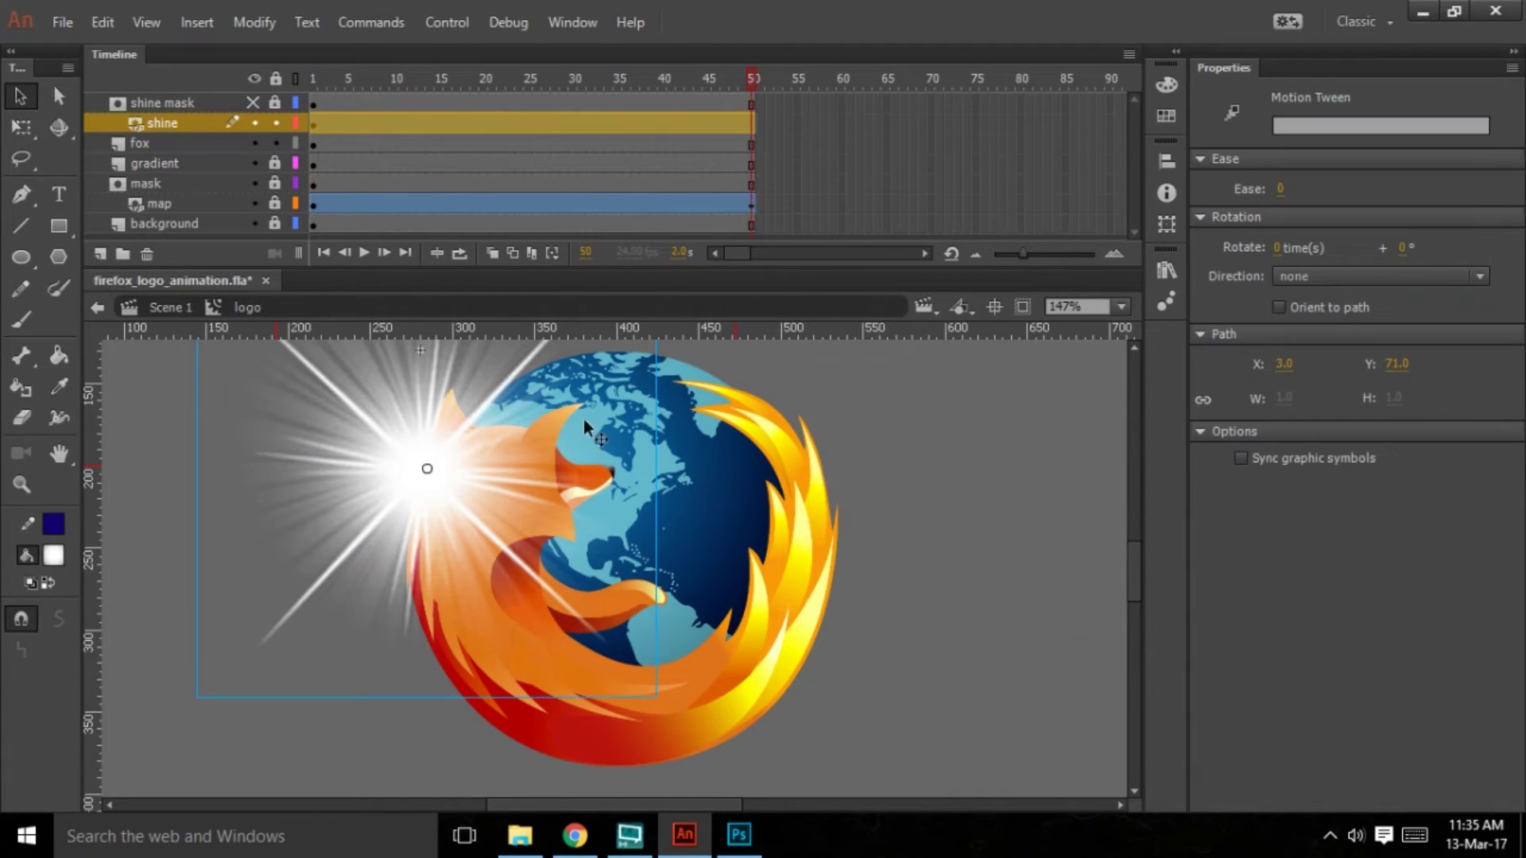
pyautogui.moveTo(427, 488); pyautogui.dragTo(985, 494)
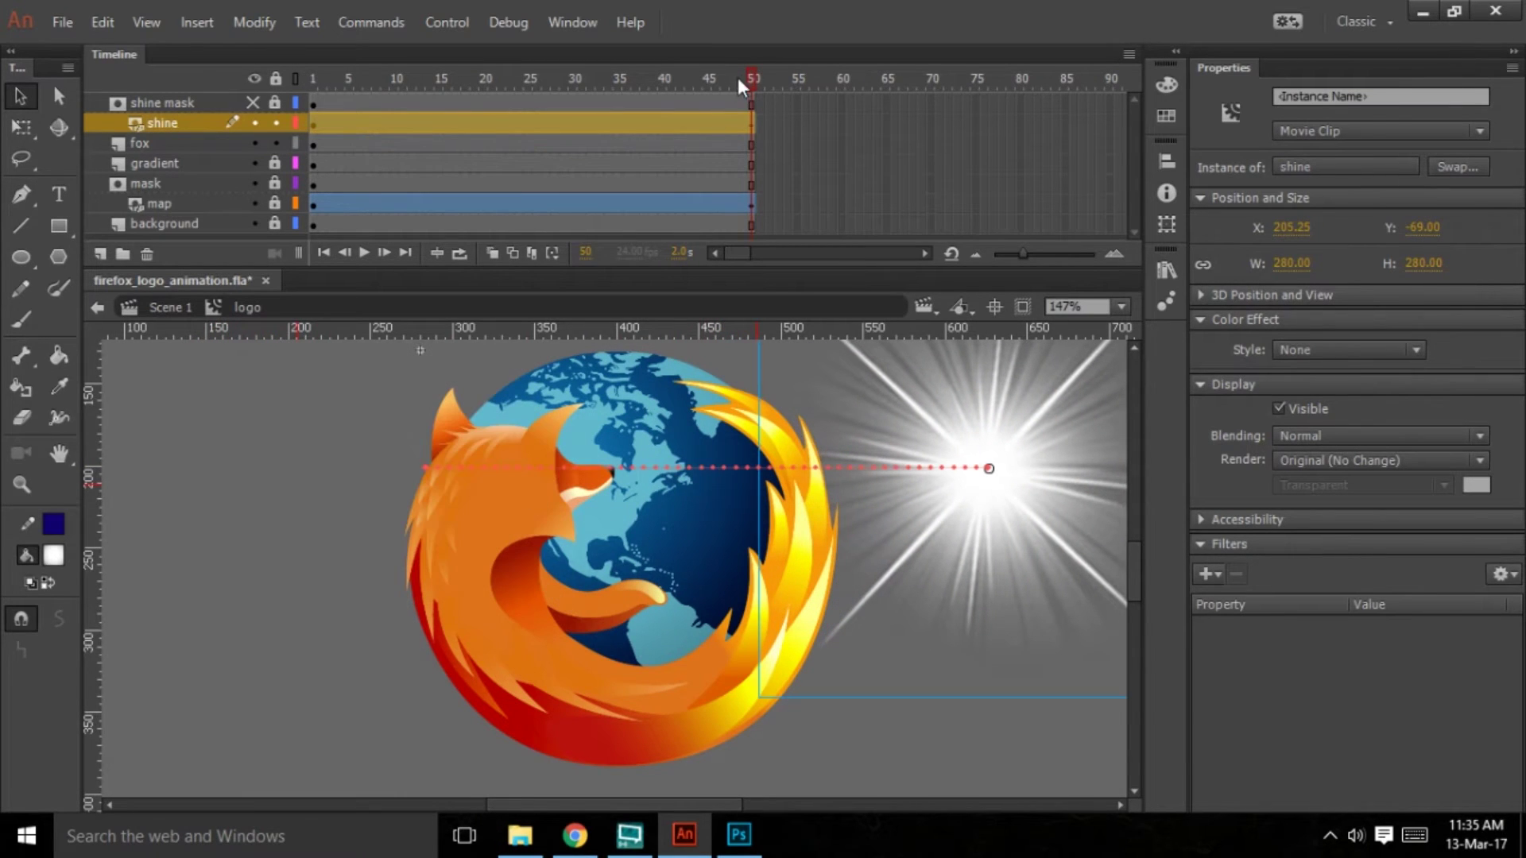
# Lock the shine layer and show the shine mask layer to preview the masked shine at frame 1, then lock the fox layer
pyautogui.moveTo(694, 101); pyautogui.dragTo(294, 194)
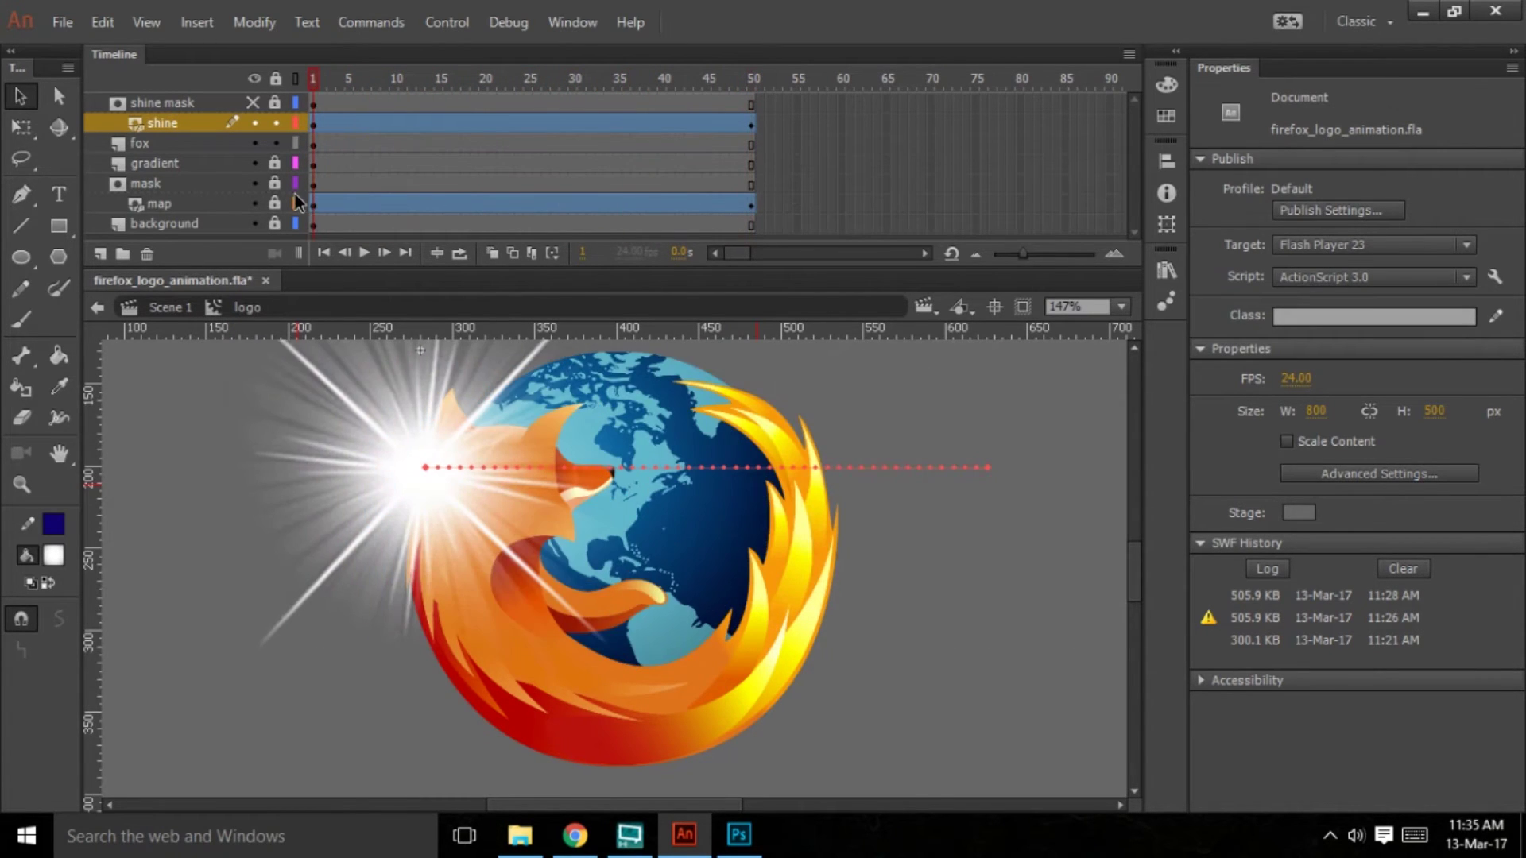
pyautogui.click(275, 122)
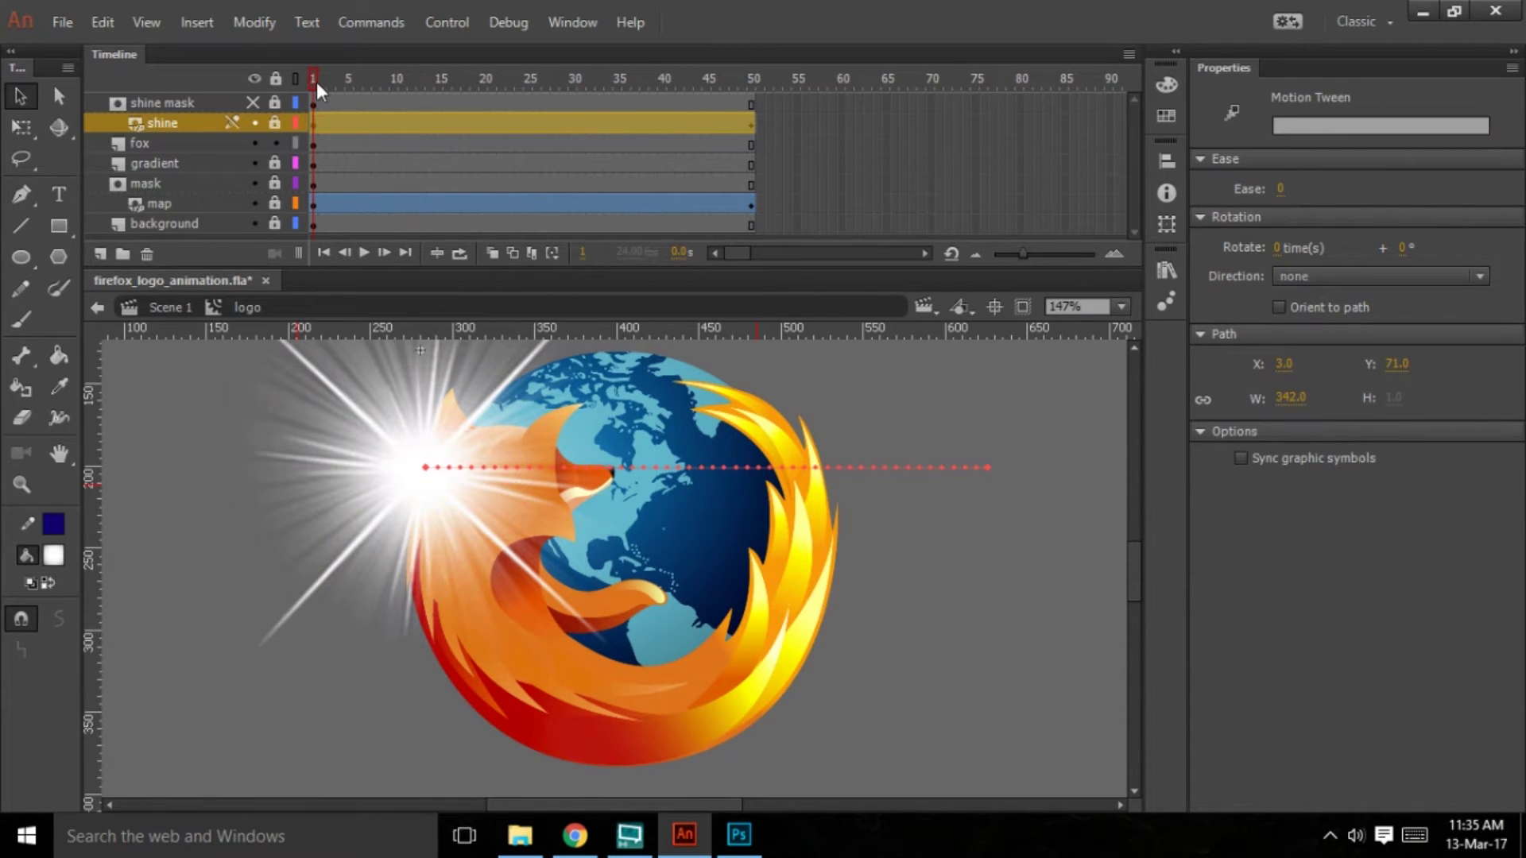
pyautogui.click(252, 103)
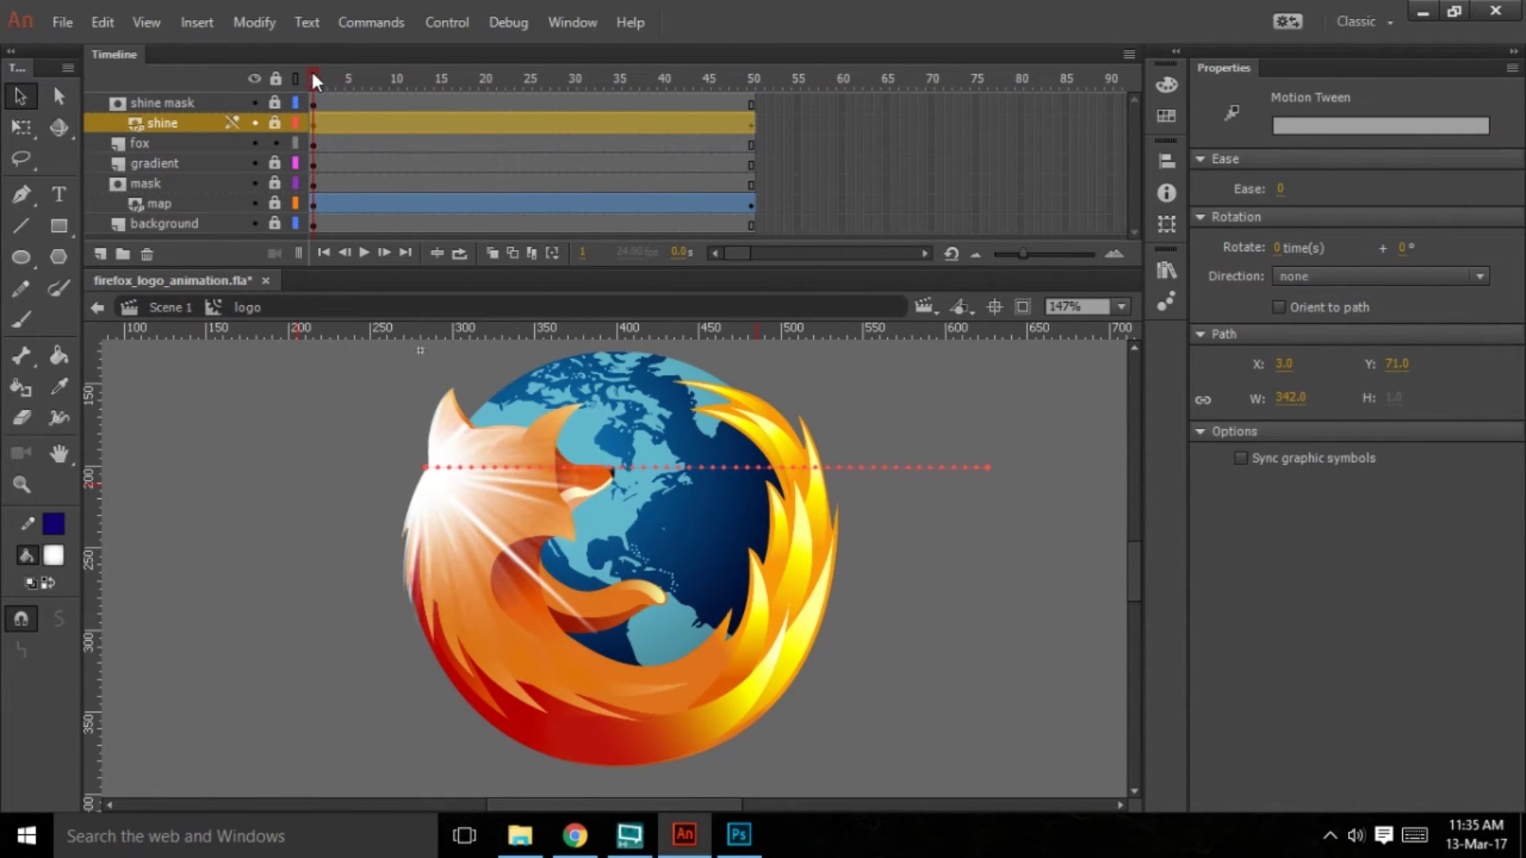
pyautogui.moveTo(314, 79)
pyautogui.mouseDown()
pyautogui.moveTo(646, 90)
pyautogui.moveTo(316, 83)
pyautogui.mouseUp()
pyautogui.click(482, 568)
pyautogui.click(276, 144)
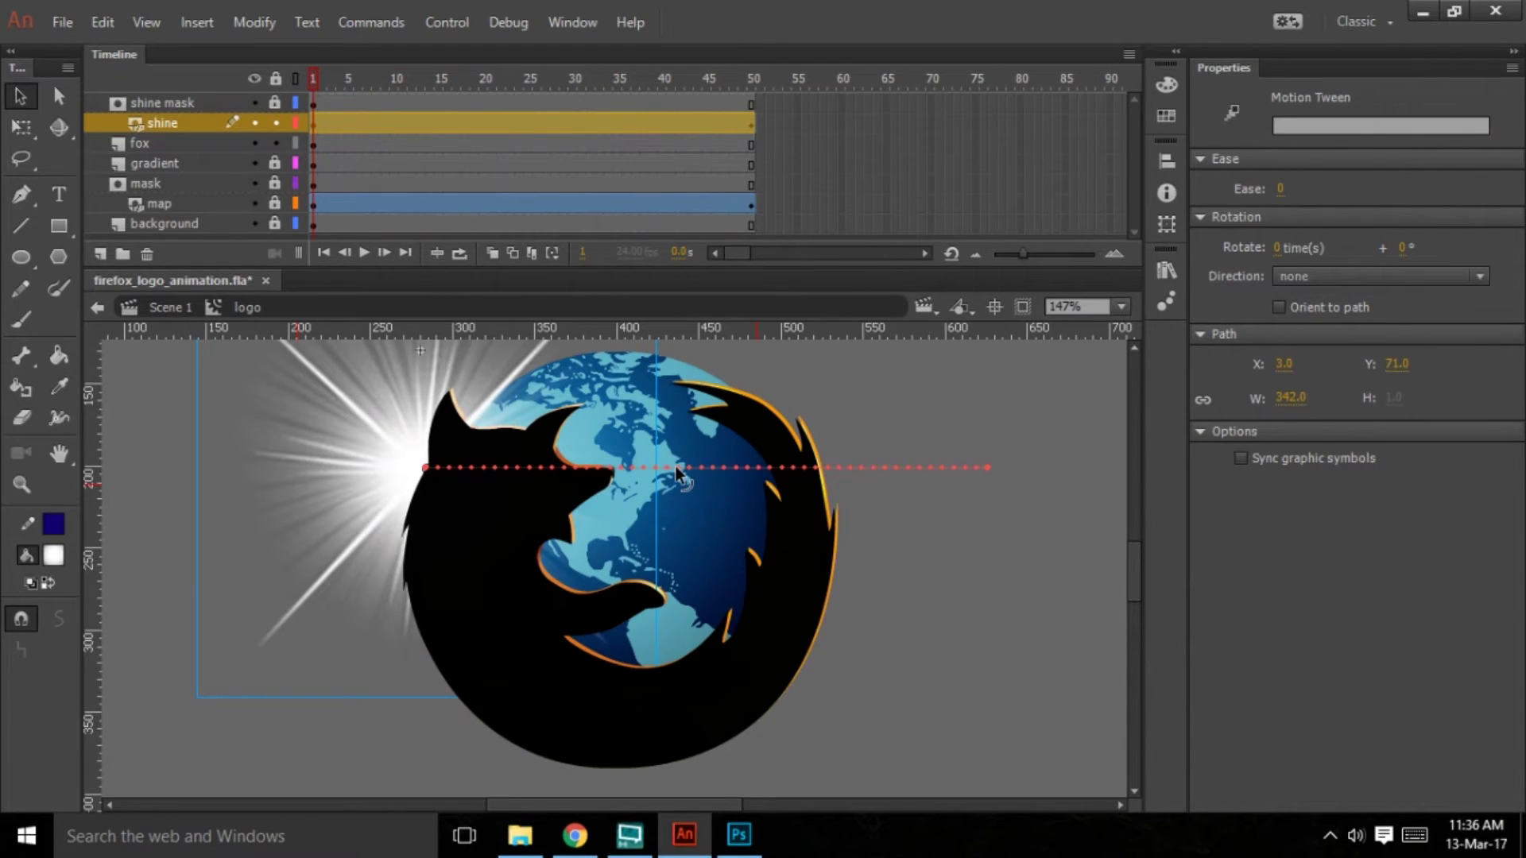
# Bend the shine's motion path down through the fox's lower body and move its end point to the tail tip
pyautogui.moveTo(675, 466); pyautogui.dragTo(560, 748)
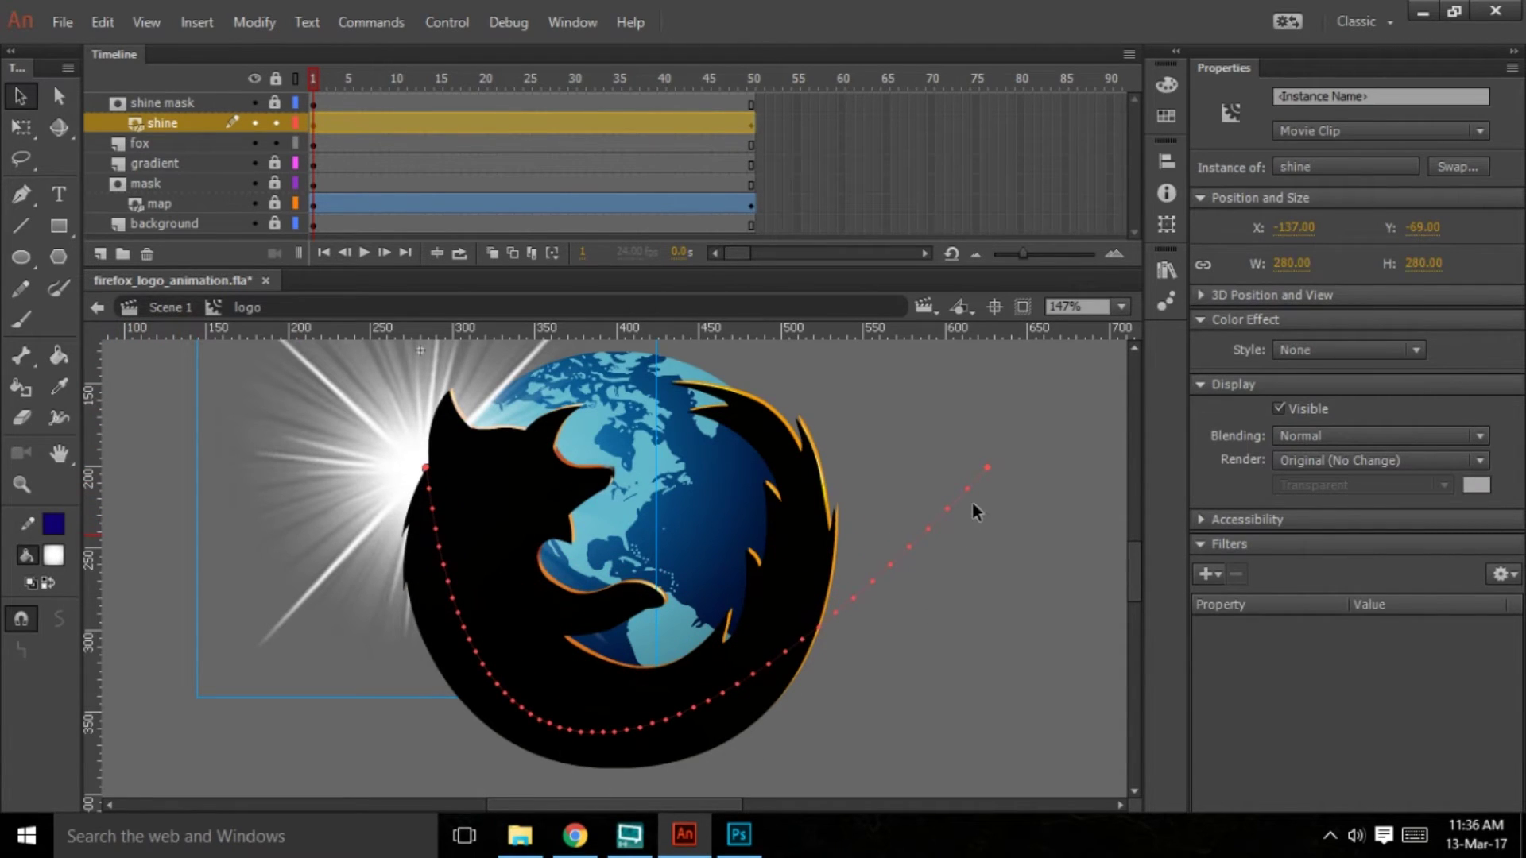
pyautogui.moveTo(987, 465); pyautogui.dragTo(746, 417)
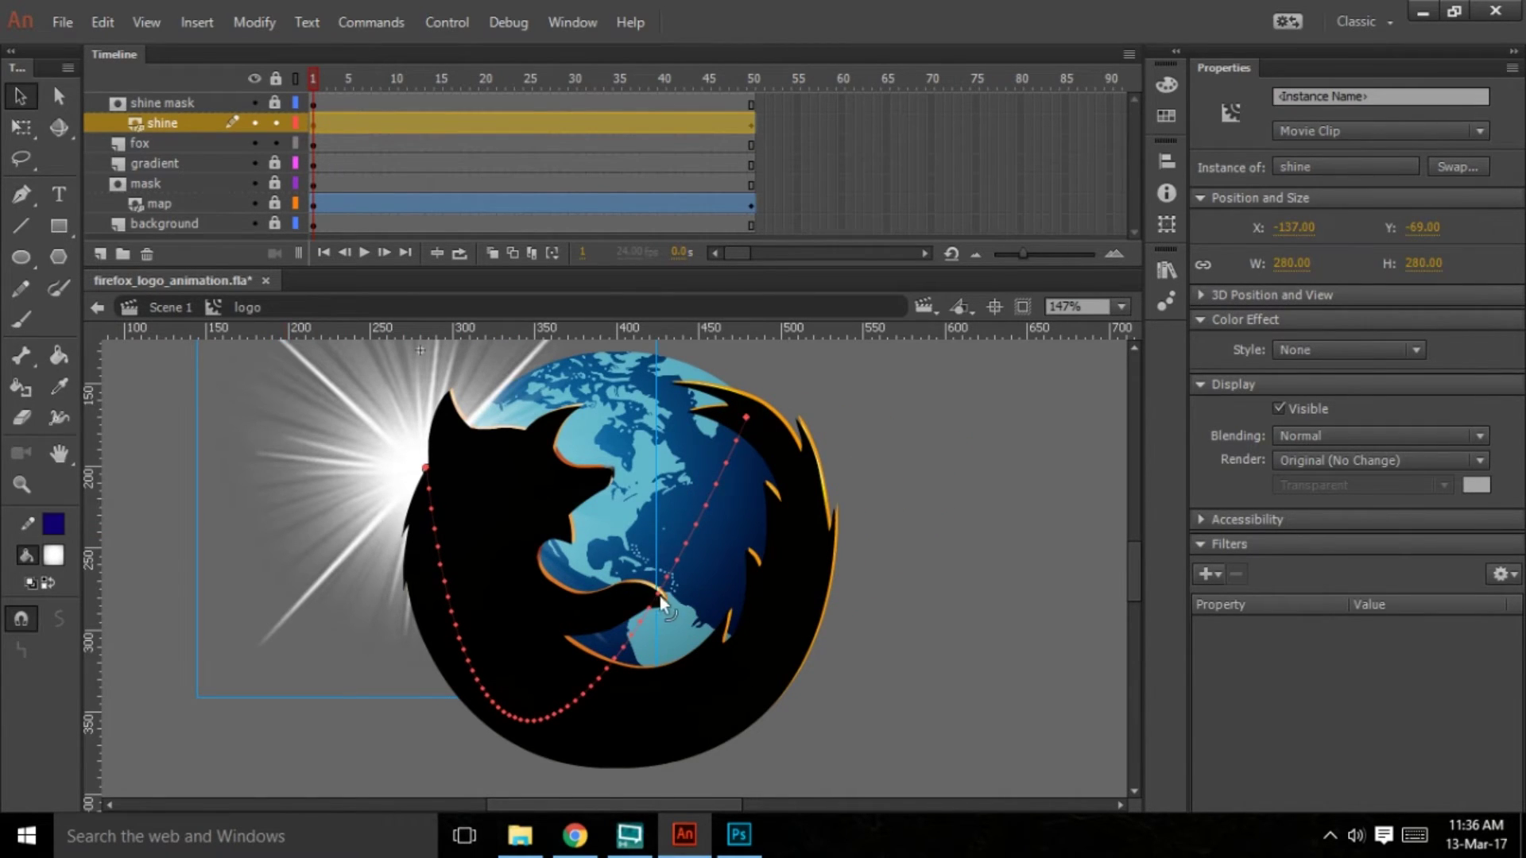
pyautogui.moveTo(660, 596); pyautogui.dragTo(742, 610)
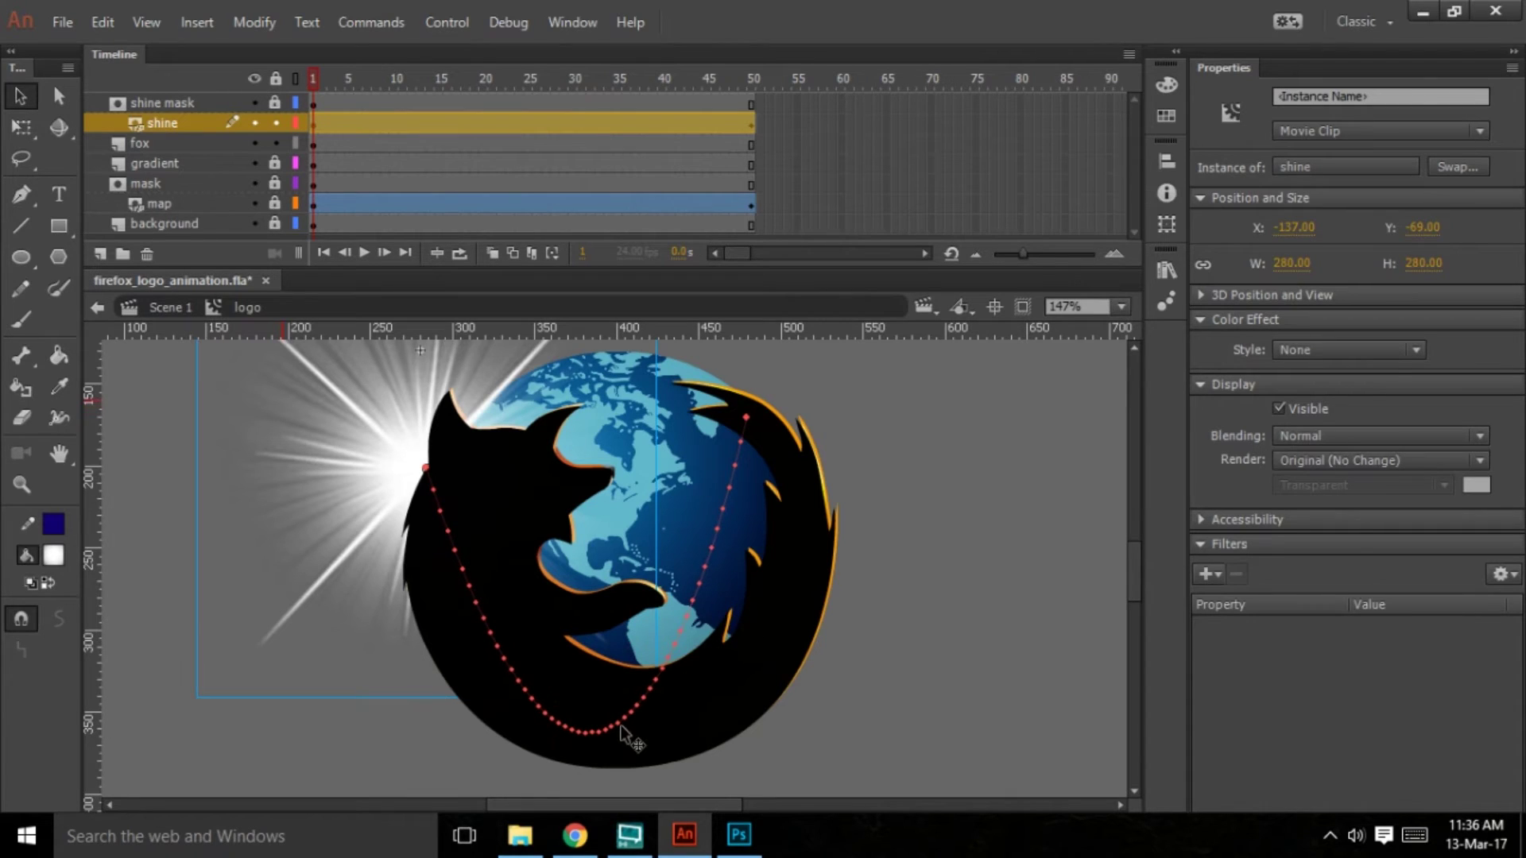
pyautogui.moveTo(621, 724)
pyautogui.mouseDown()
pyautogui.moveTo(705, 709)
pyautogui.moveTo(660, 703)
pyautogui.moveTo(674, 708)
pyautogui.moveTo(637, 725)
pyautogui.mouseUp()
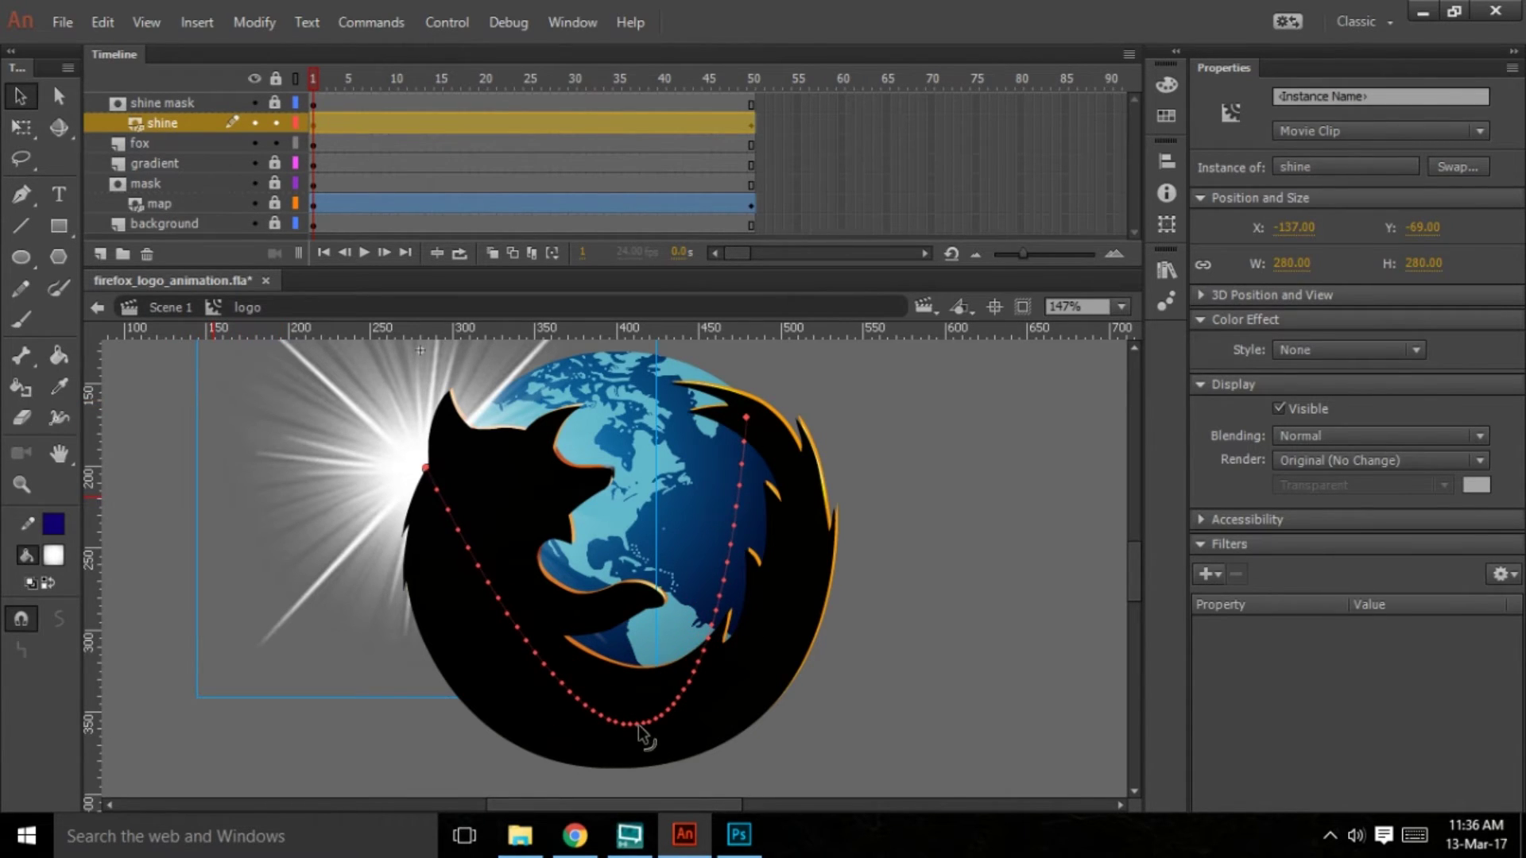
# Open the shine tween for refining and add an anchor point to the Location X curve at frame 26, lowering the curve there
pyautogui.press('a')
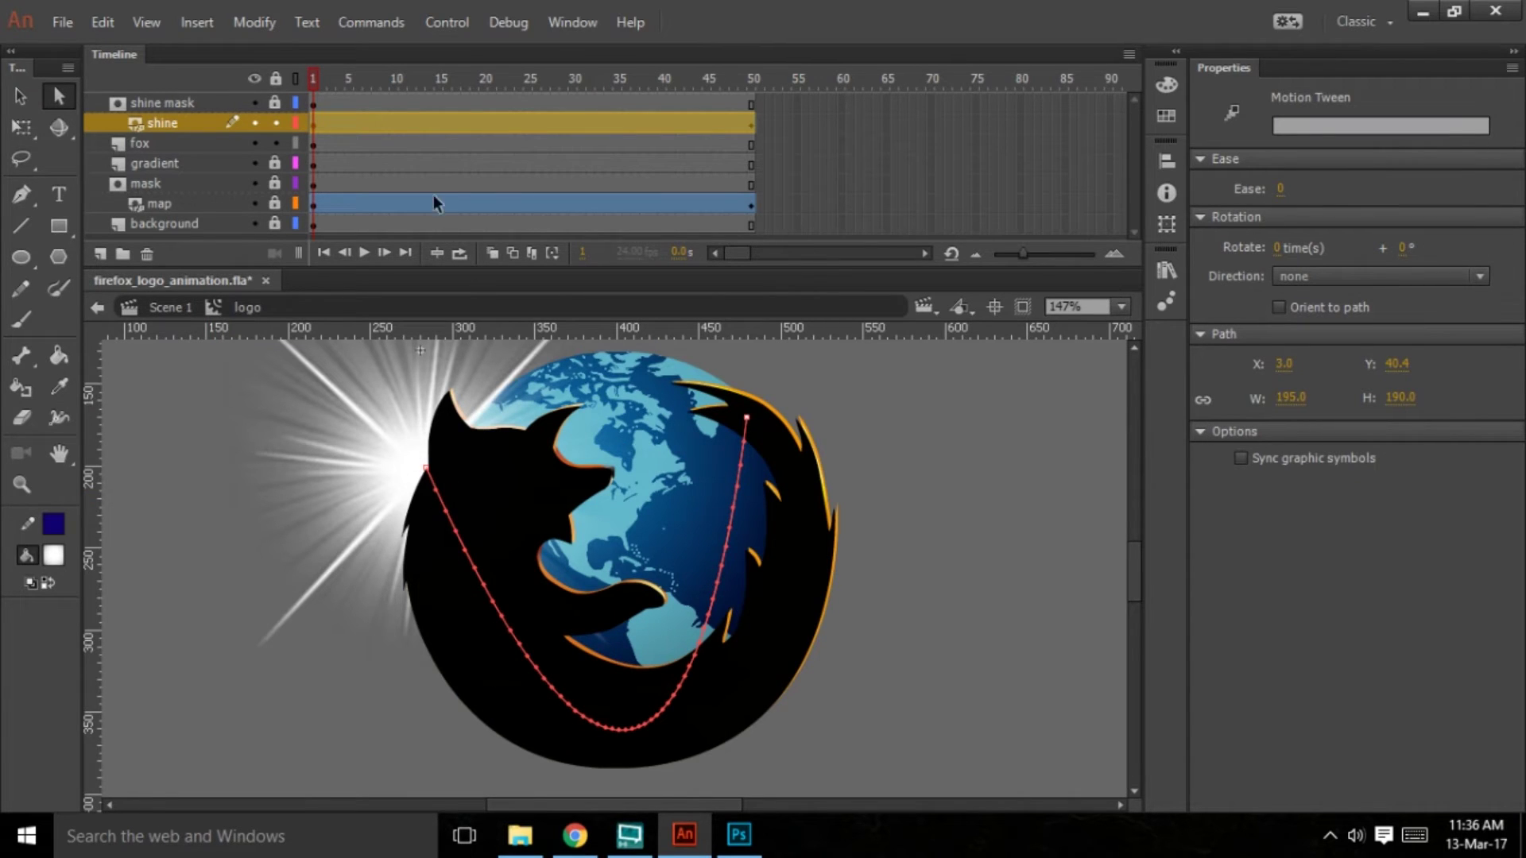
pyautogui.rightClick(423, 124)
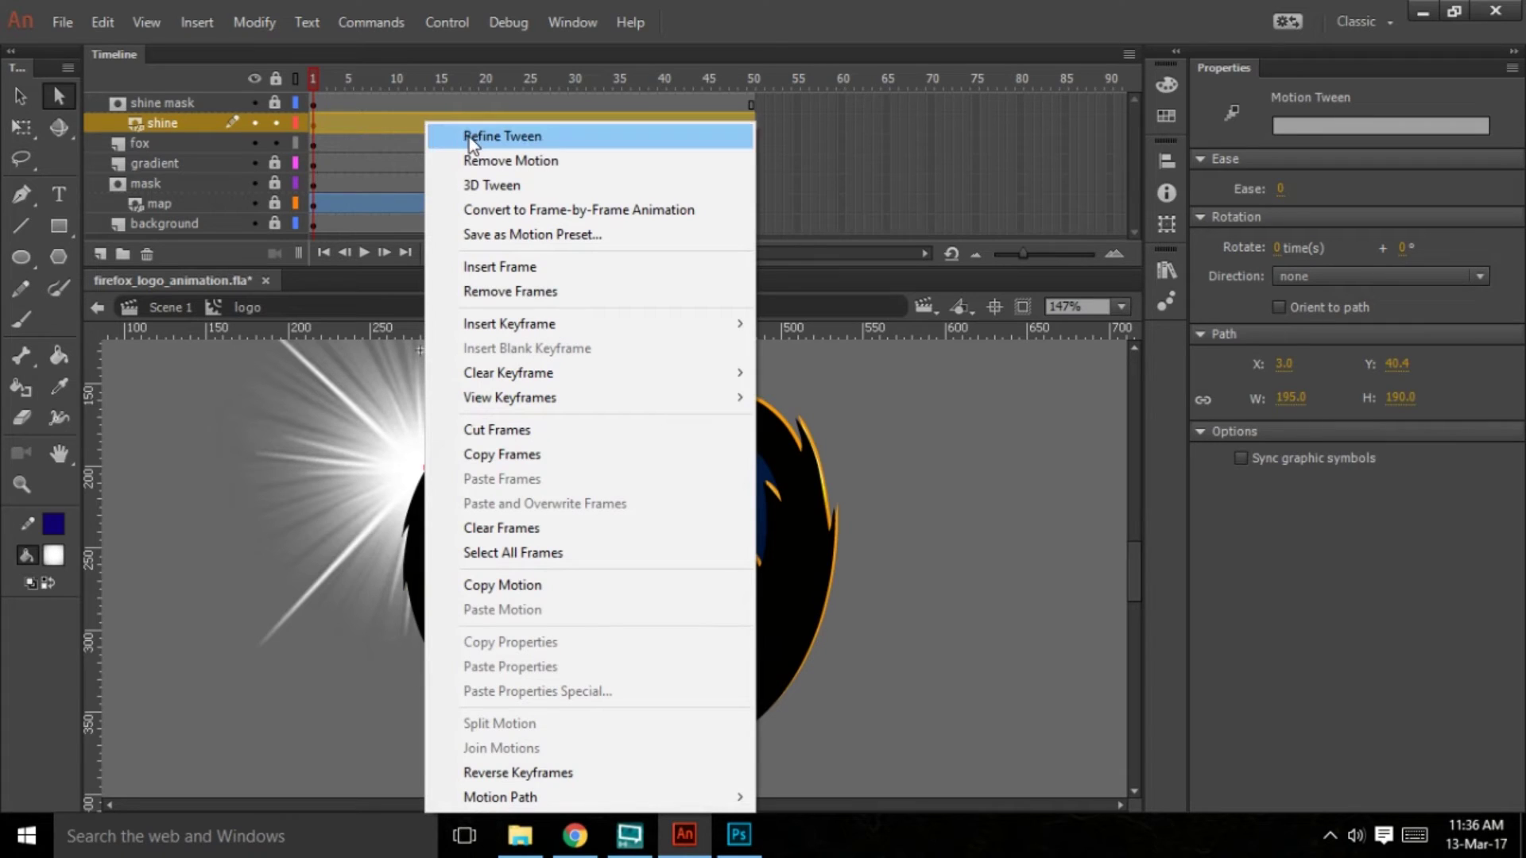
pyautogui.doubleClick(458, 117)
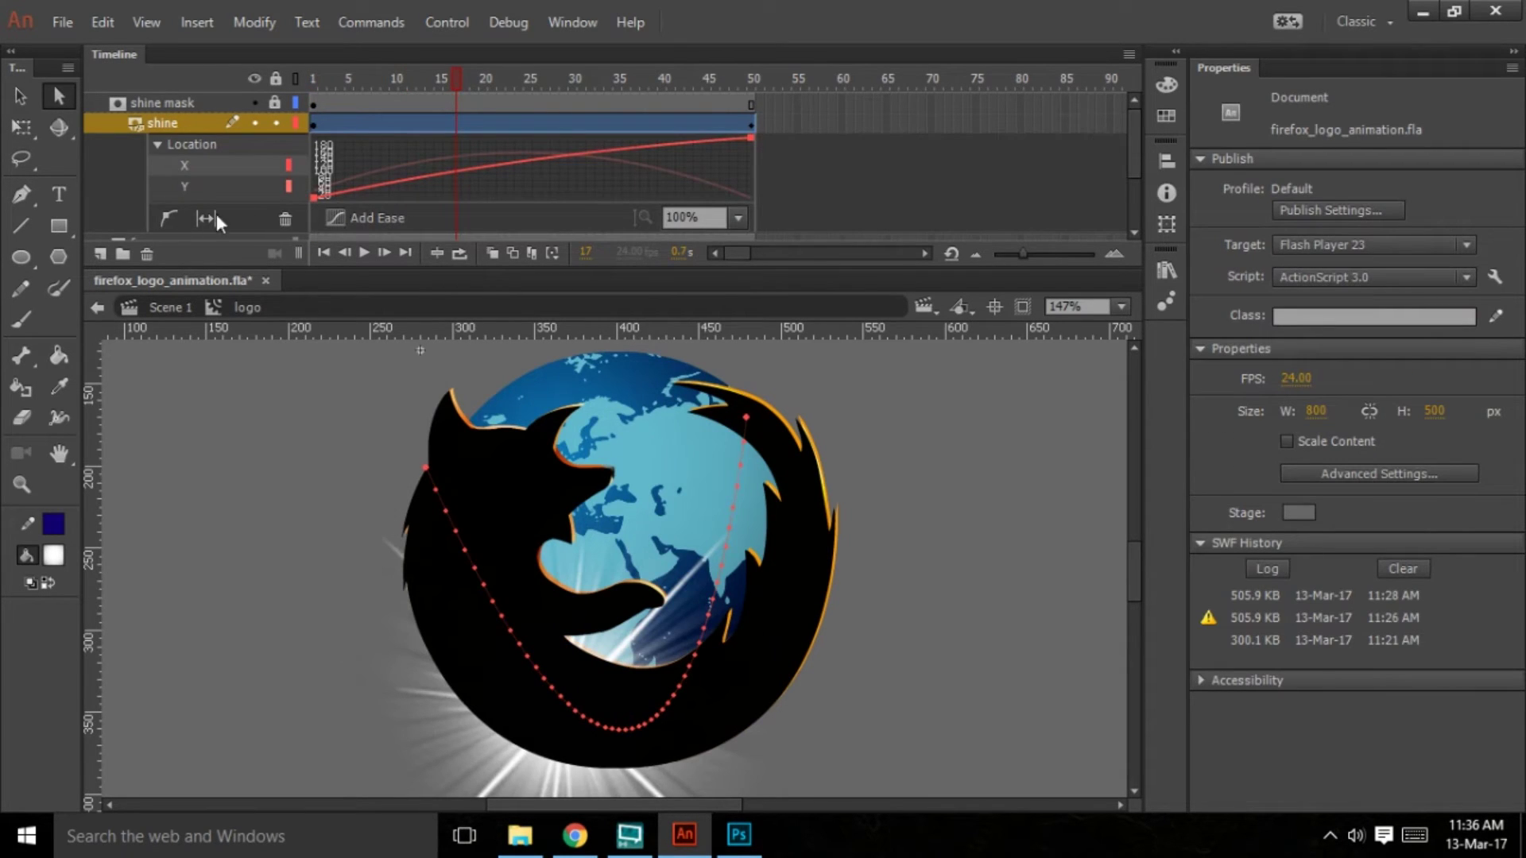
pyautogui.click(167, 219)
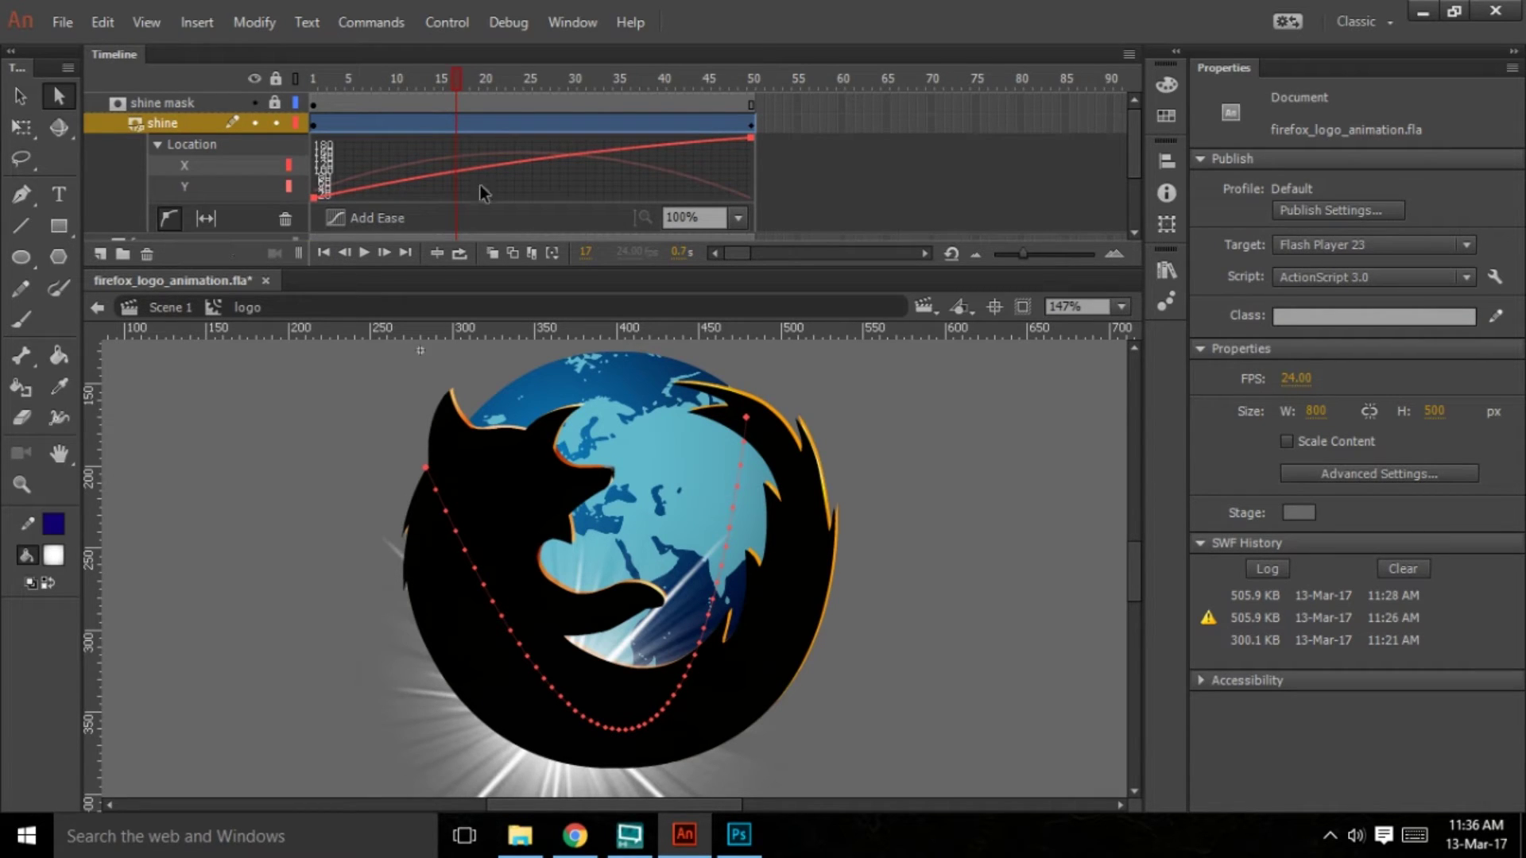
pyautogui.click(529, 163)
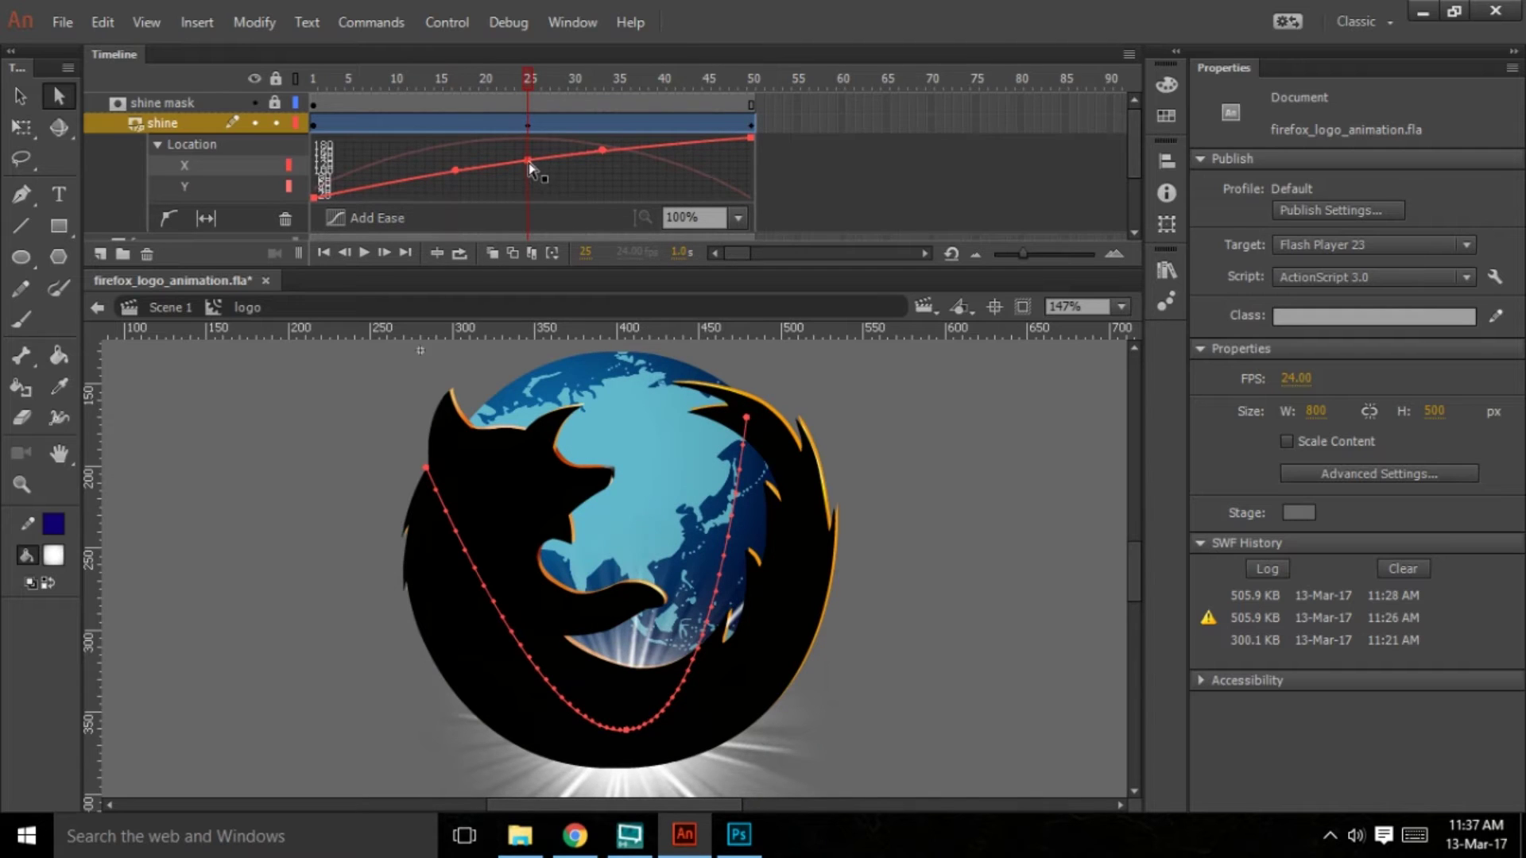
pyautogui.moveTo(530, 163); pyautogui.dragTo(536, 188)
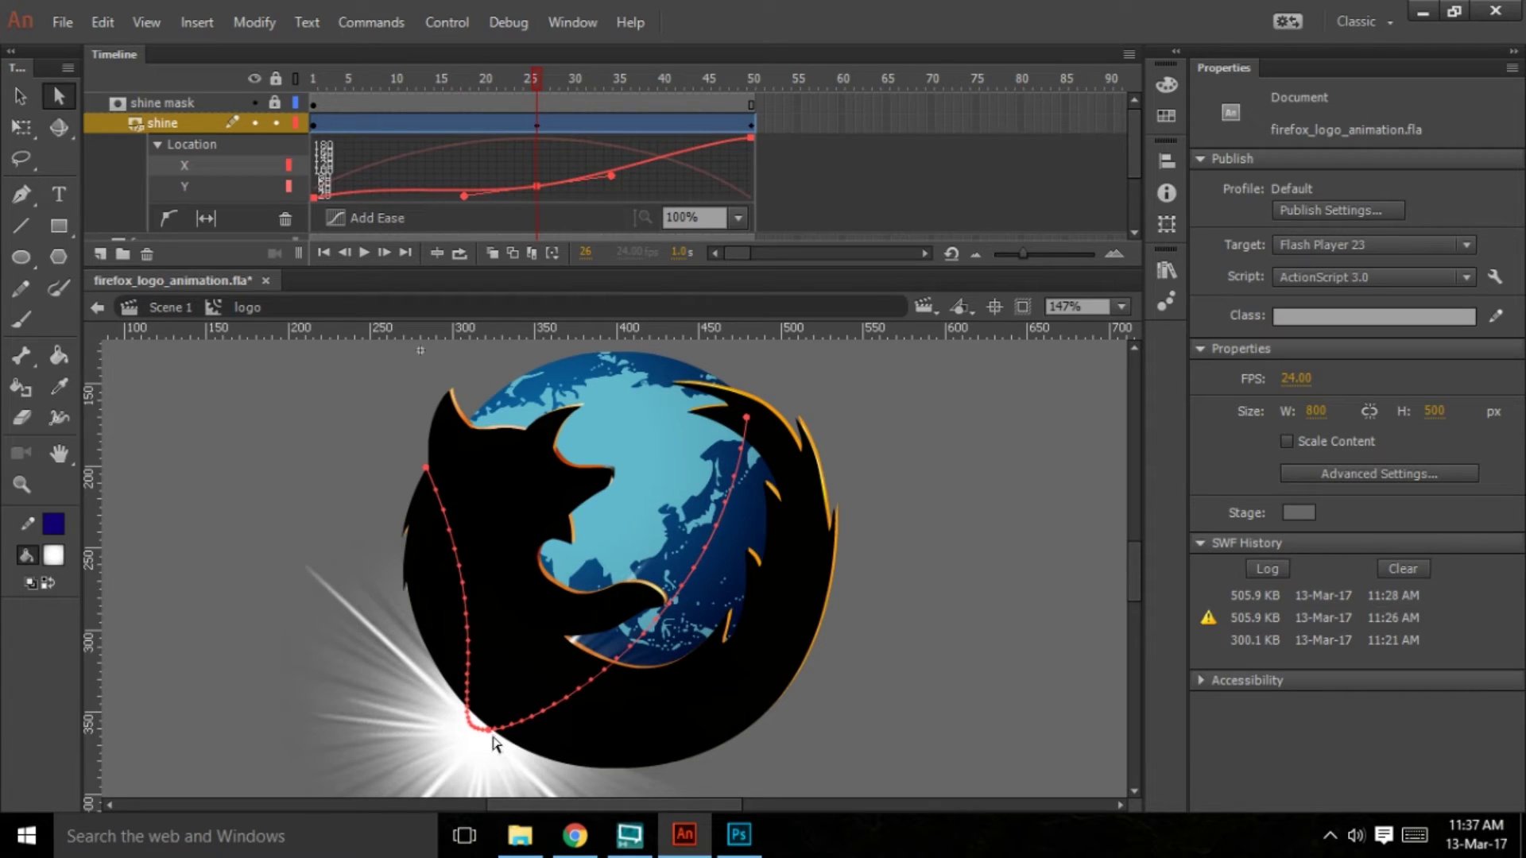
# Move the path's middle point to the fox's lower centre and its start to the head, curving the handles along the back
pyautogui.moveTo(488, 736); pyautogui.dragTo(832, 698)
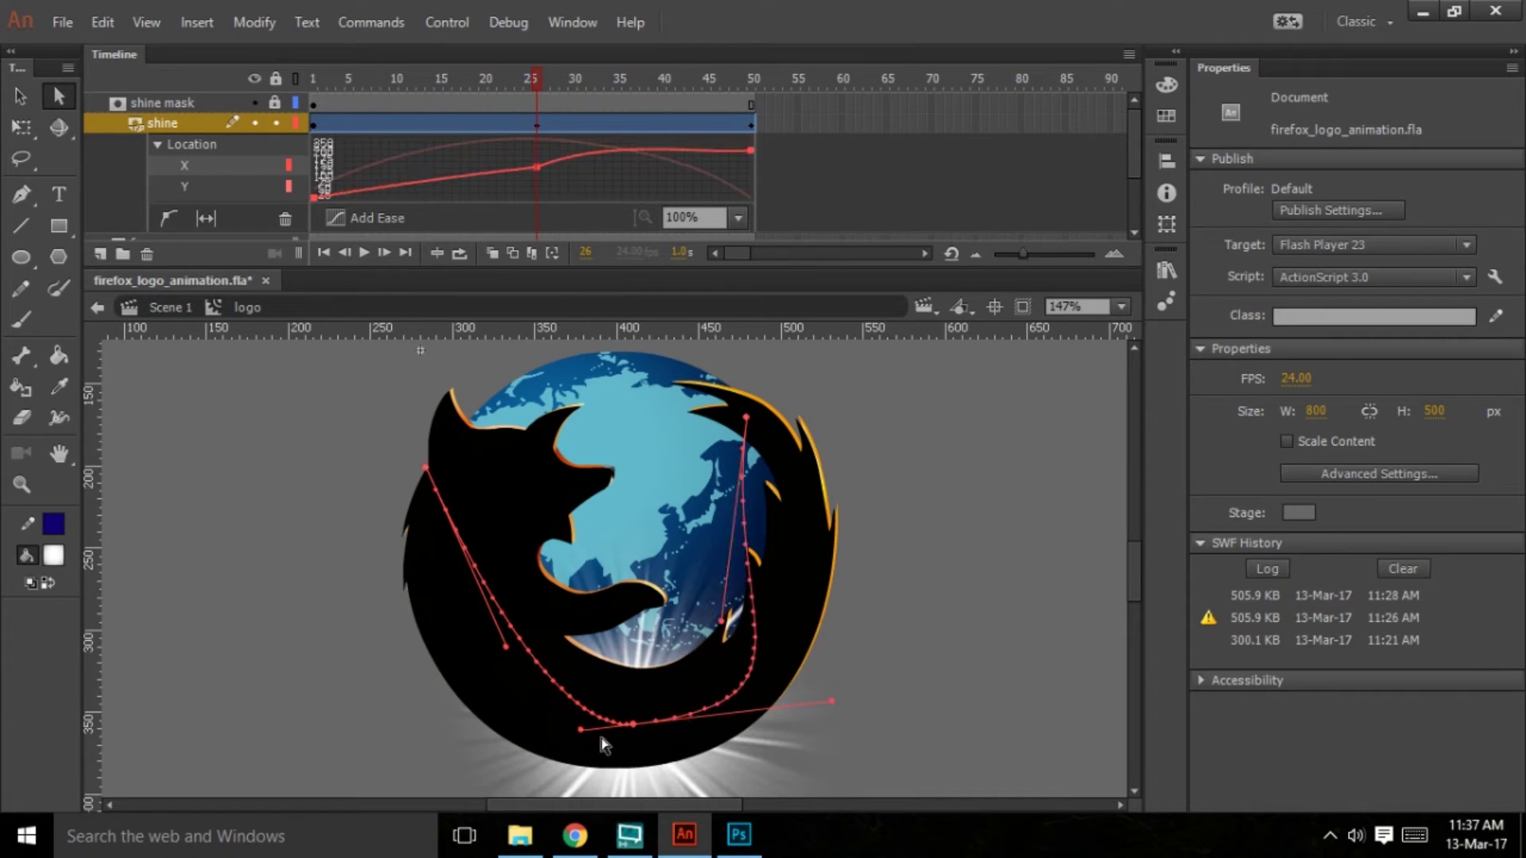
pyautogui.moveTo(581, 729); pyautogui.dragTo(512, 729)
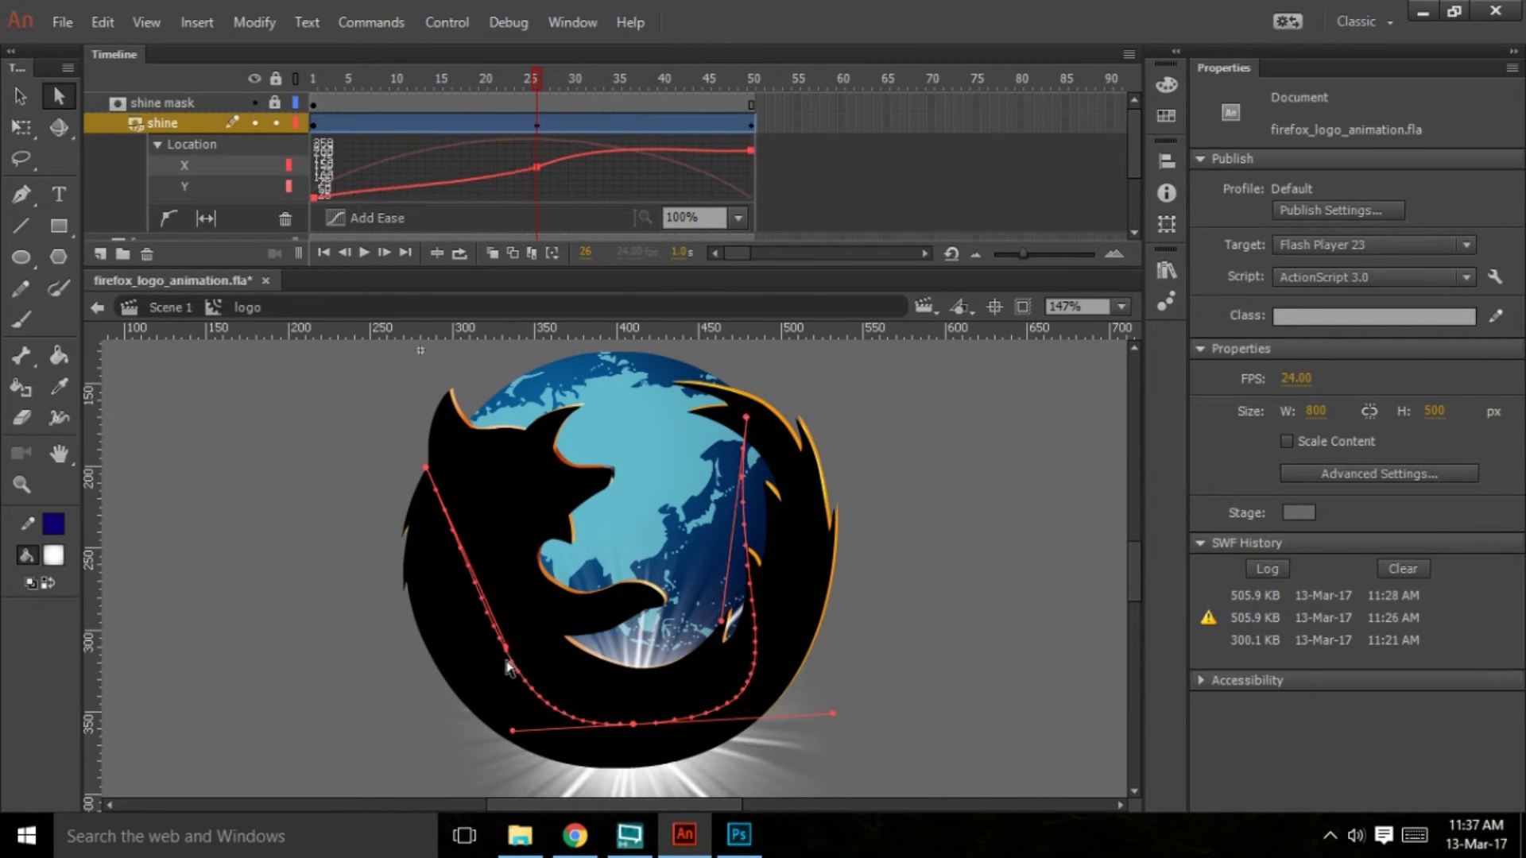
pyautogui.moveTo(507, 650); pyautogui.dragTo(416, 647)
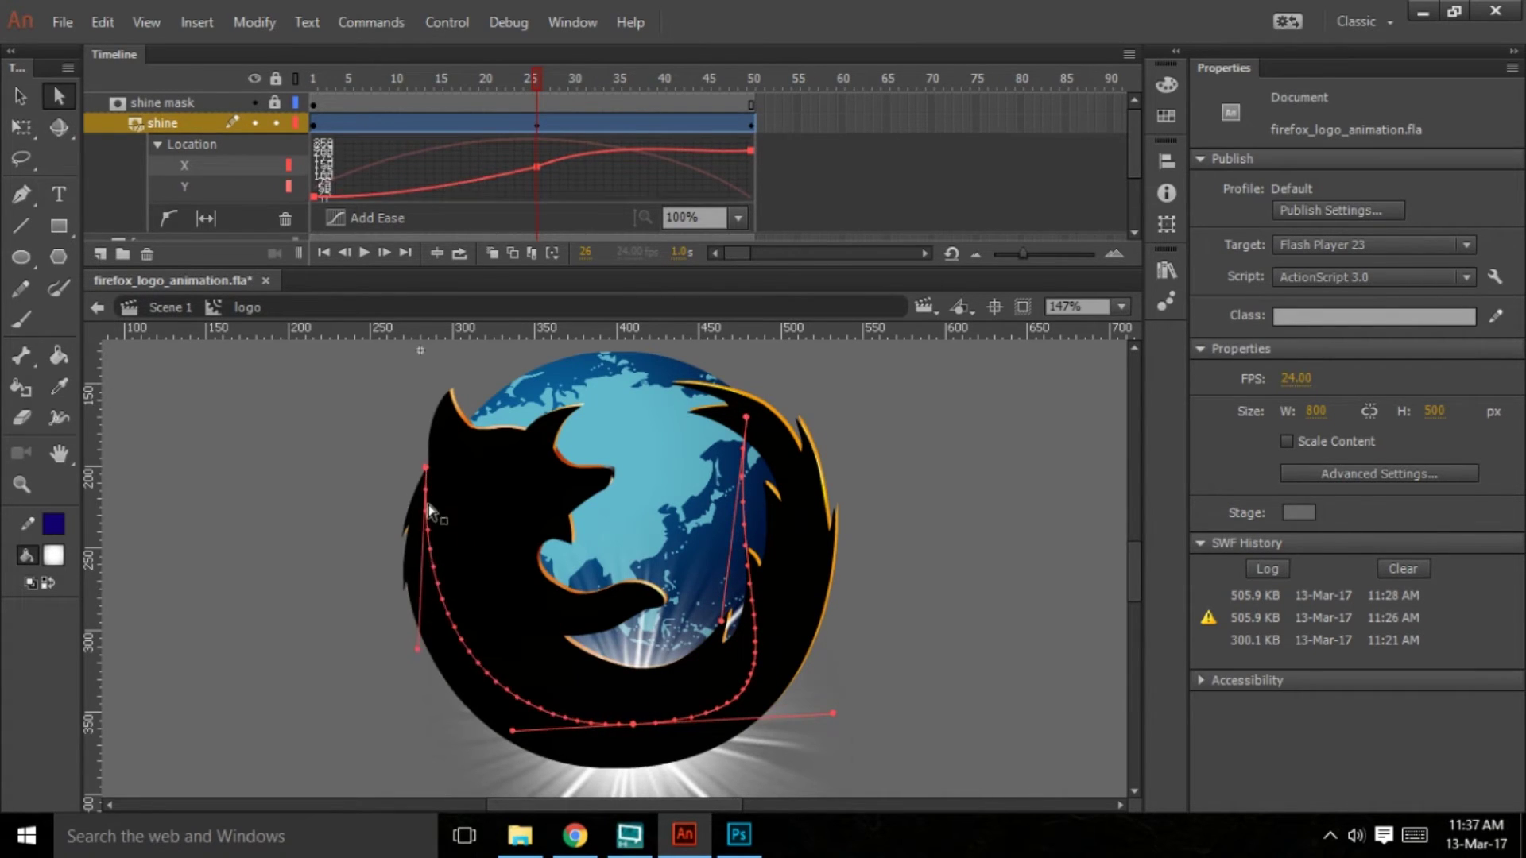
pyautogui.moveTo(426, 470); pyautogui.dragTo(487, 445)
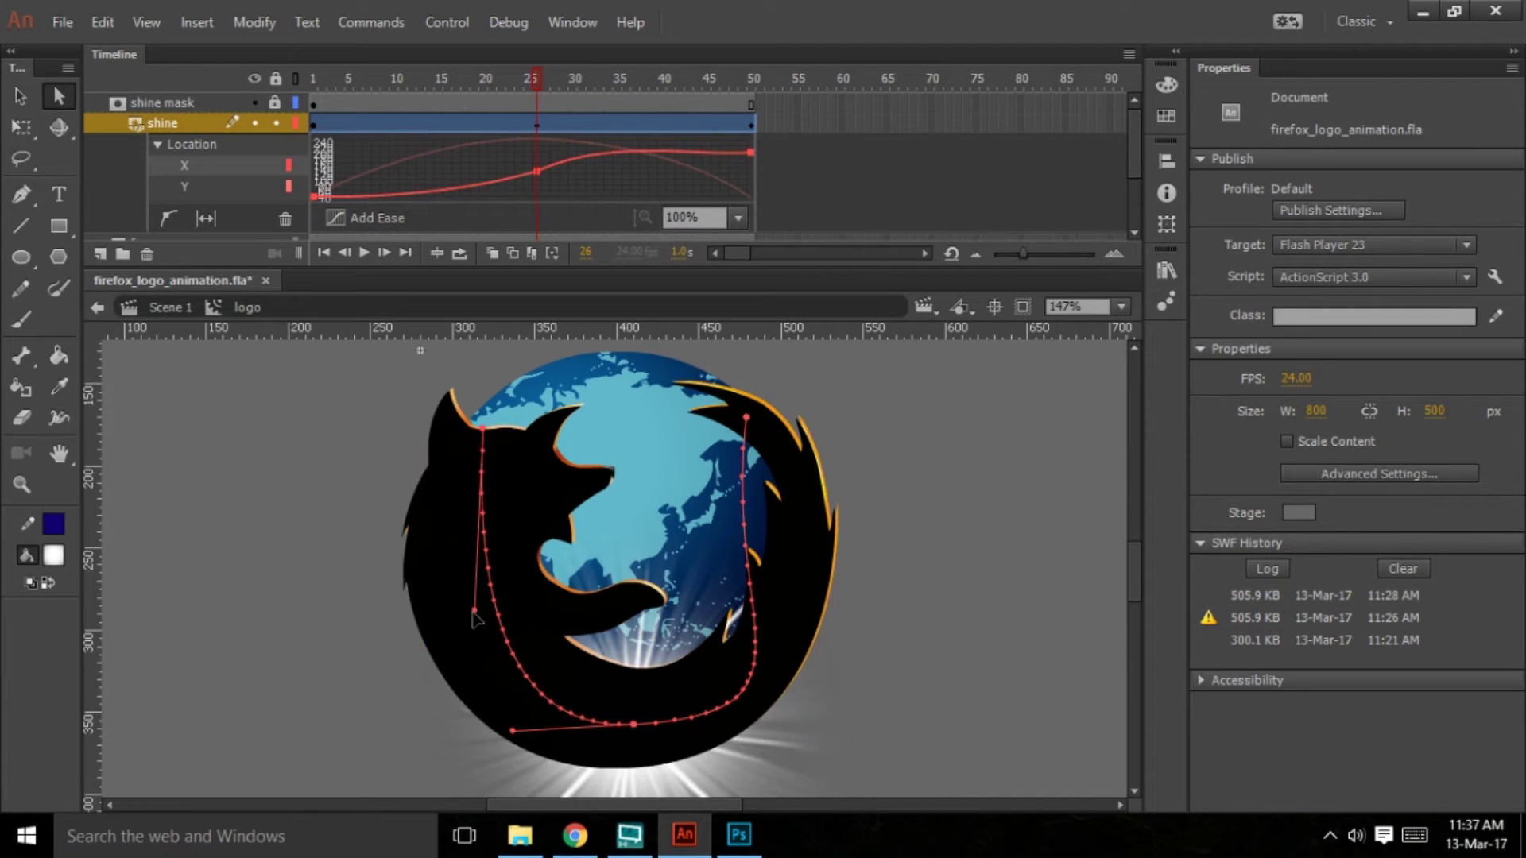
pyautogui.moveTo(474, 614); pyautogui.dragTo(398, 626)
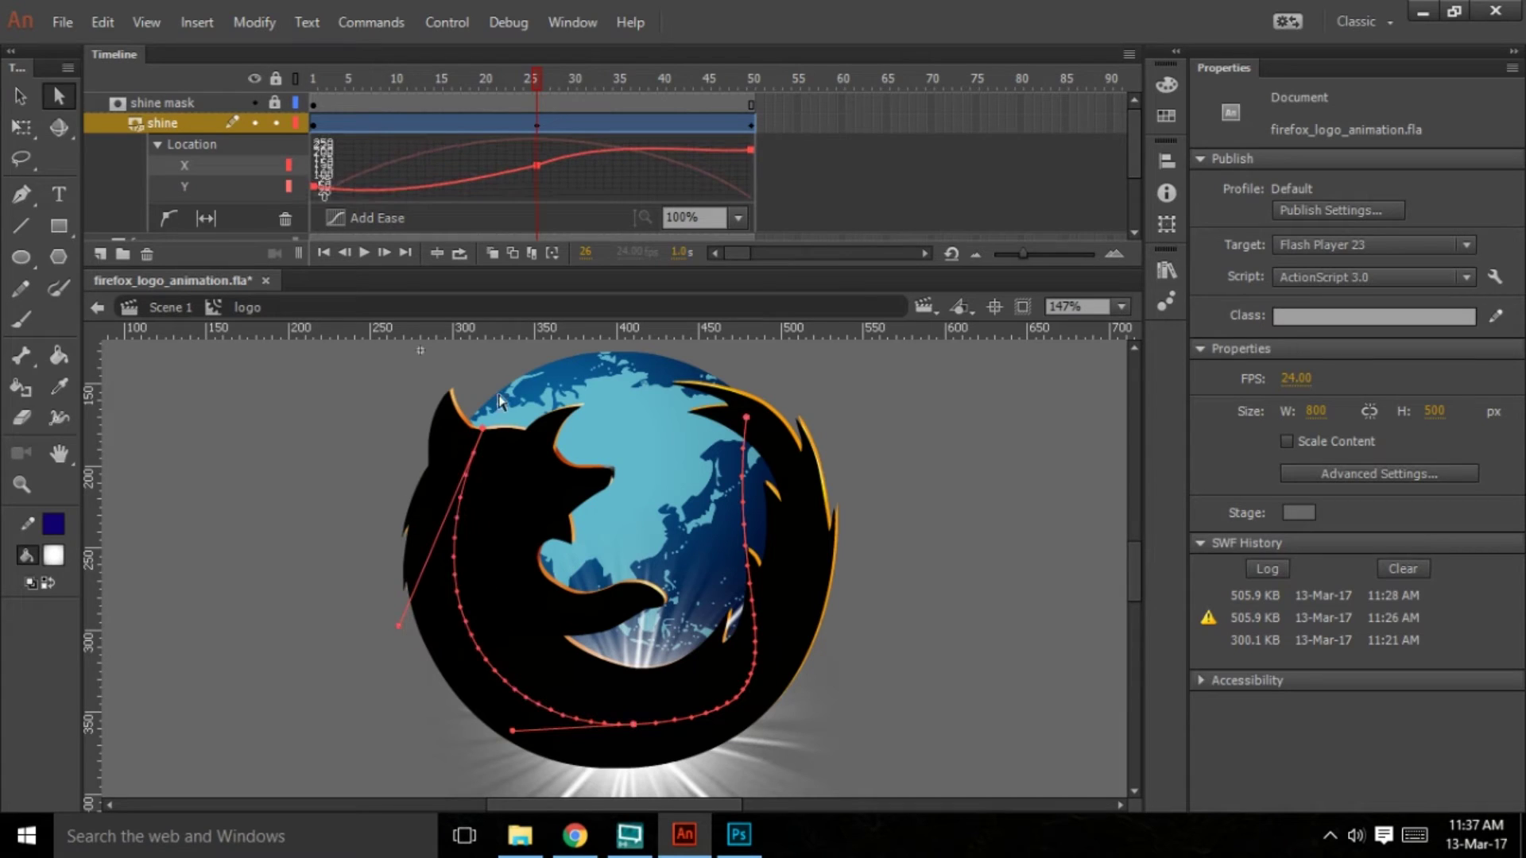
# Adjust the end point's handle so the last section of the motion path curves along the fox's tail
pyautogui.click(748, 420)
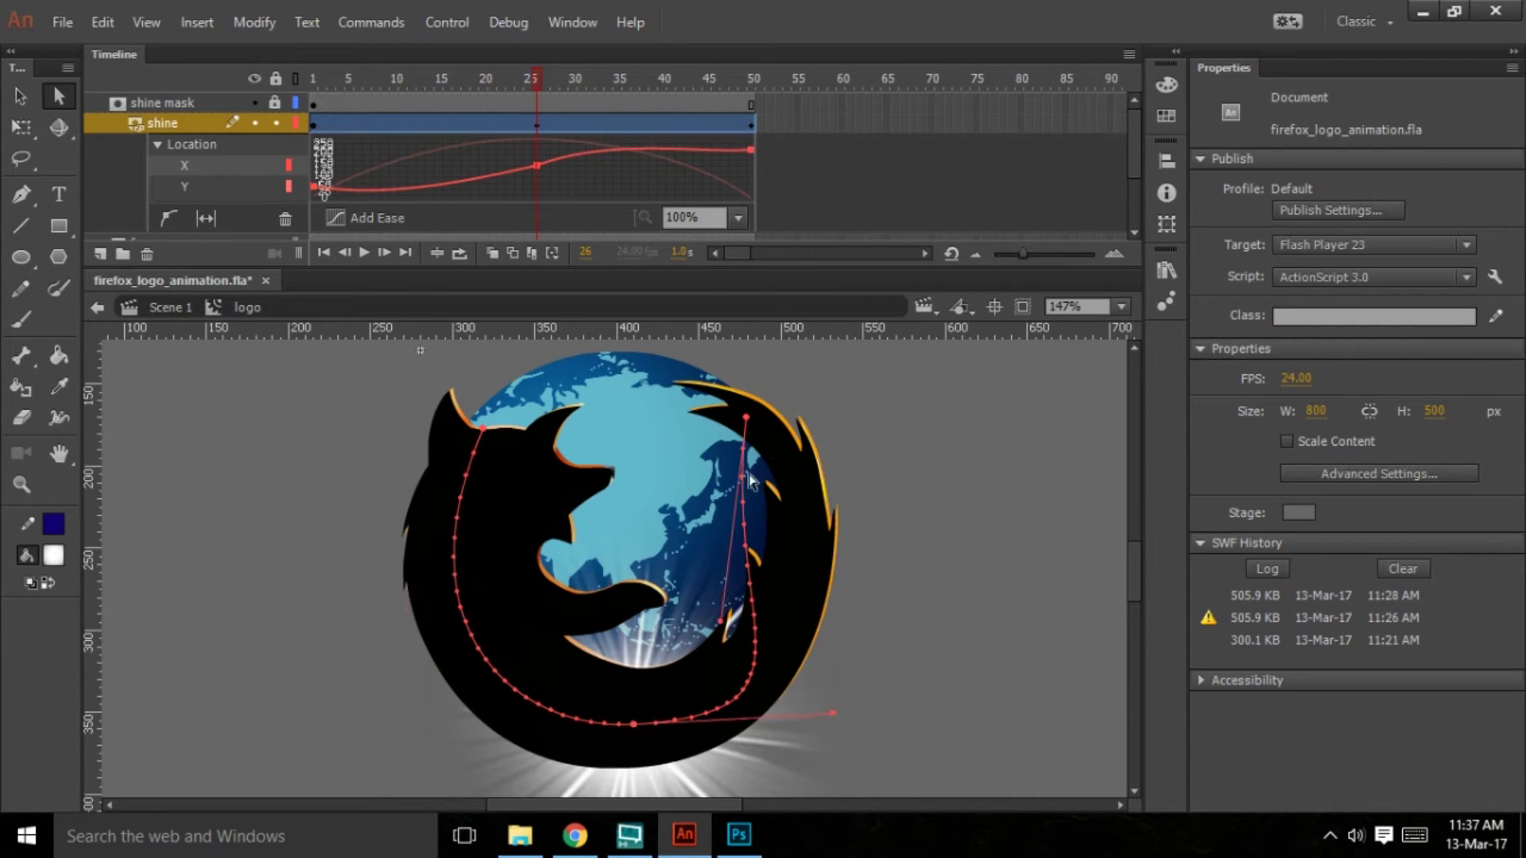
pyautogui.moveTo(721, 625); pyautogui.dragTo(830, 459)
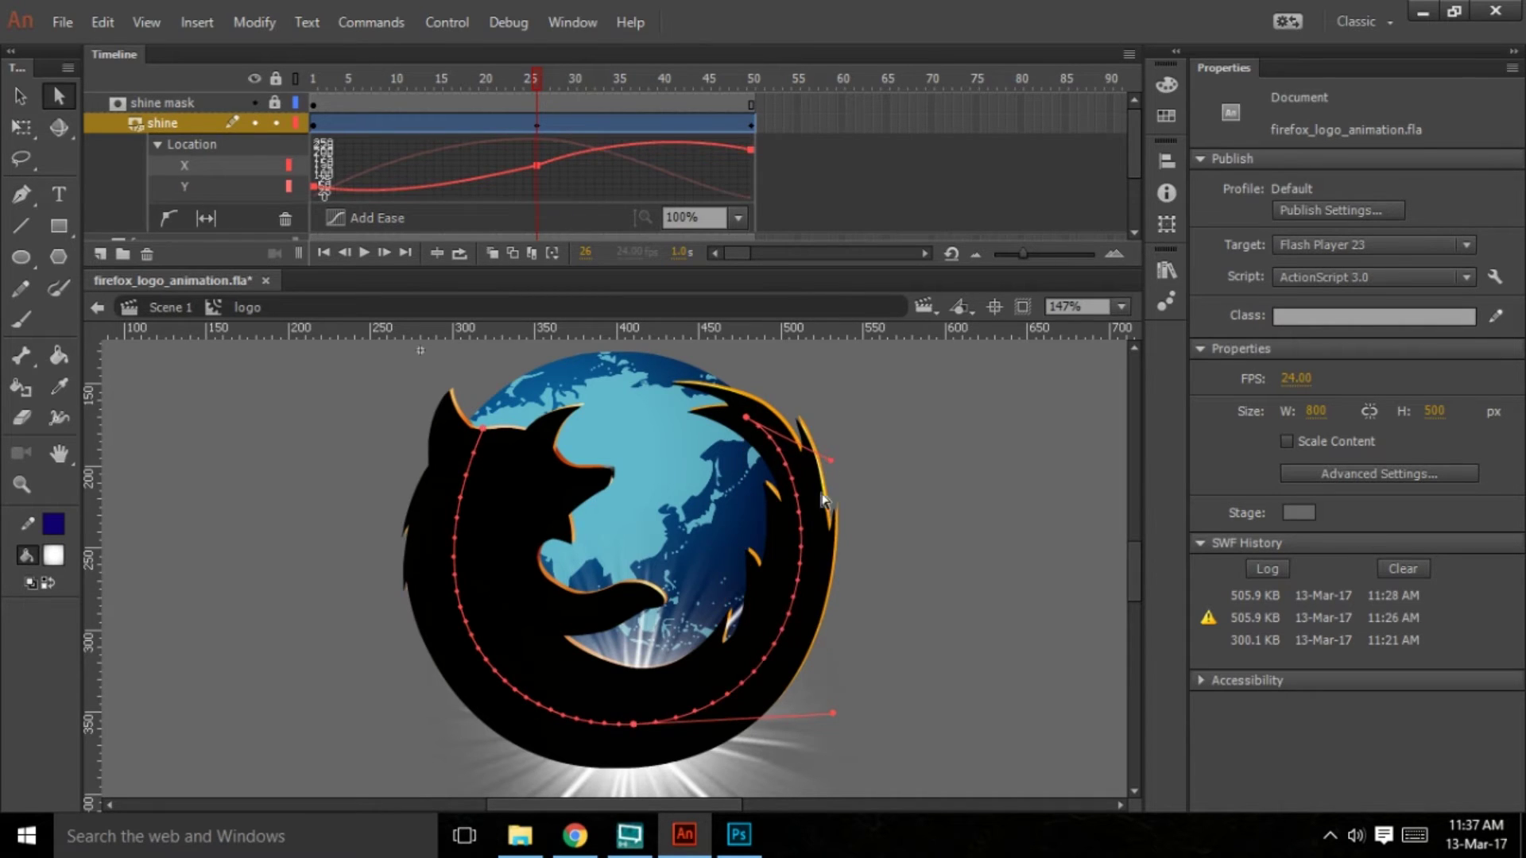
pyautogui.click(633, 726)
# Lock the shine layer and scrub through the timeline to preview the masked shine travelling along the curved path
pyautogui.moveTo(537, 74); pyautogui.dragTo(278, 137)
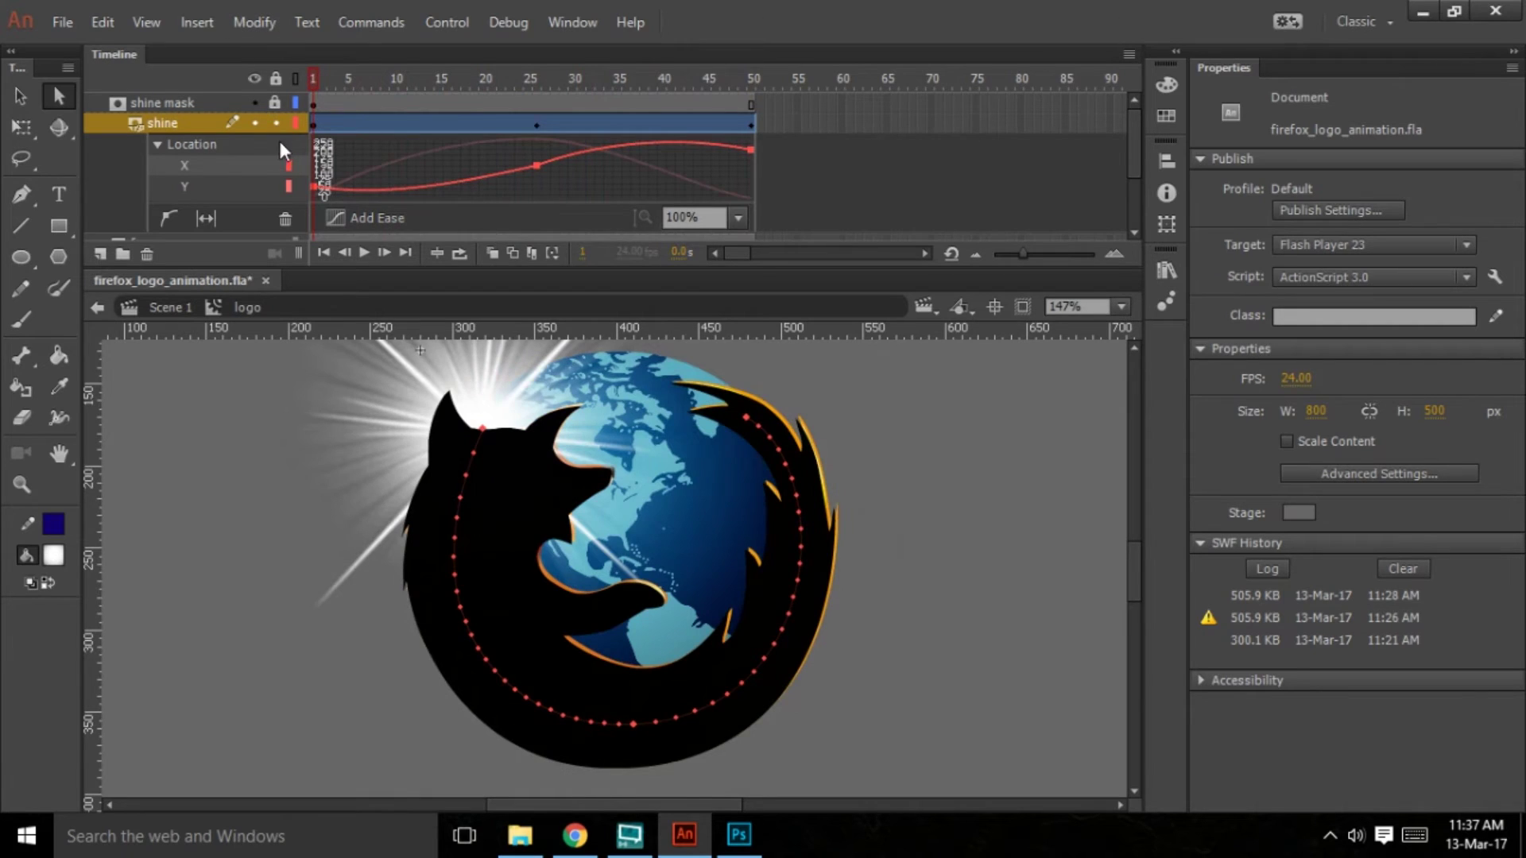
pyautogui.click(275, 122)
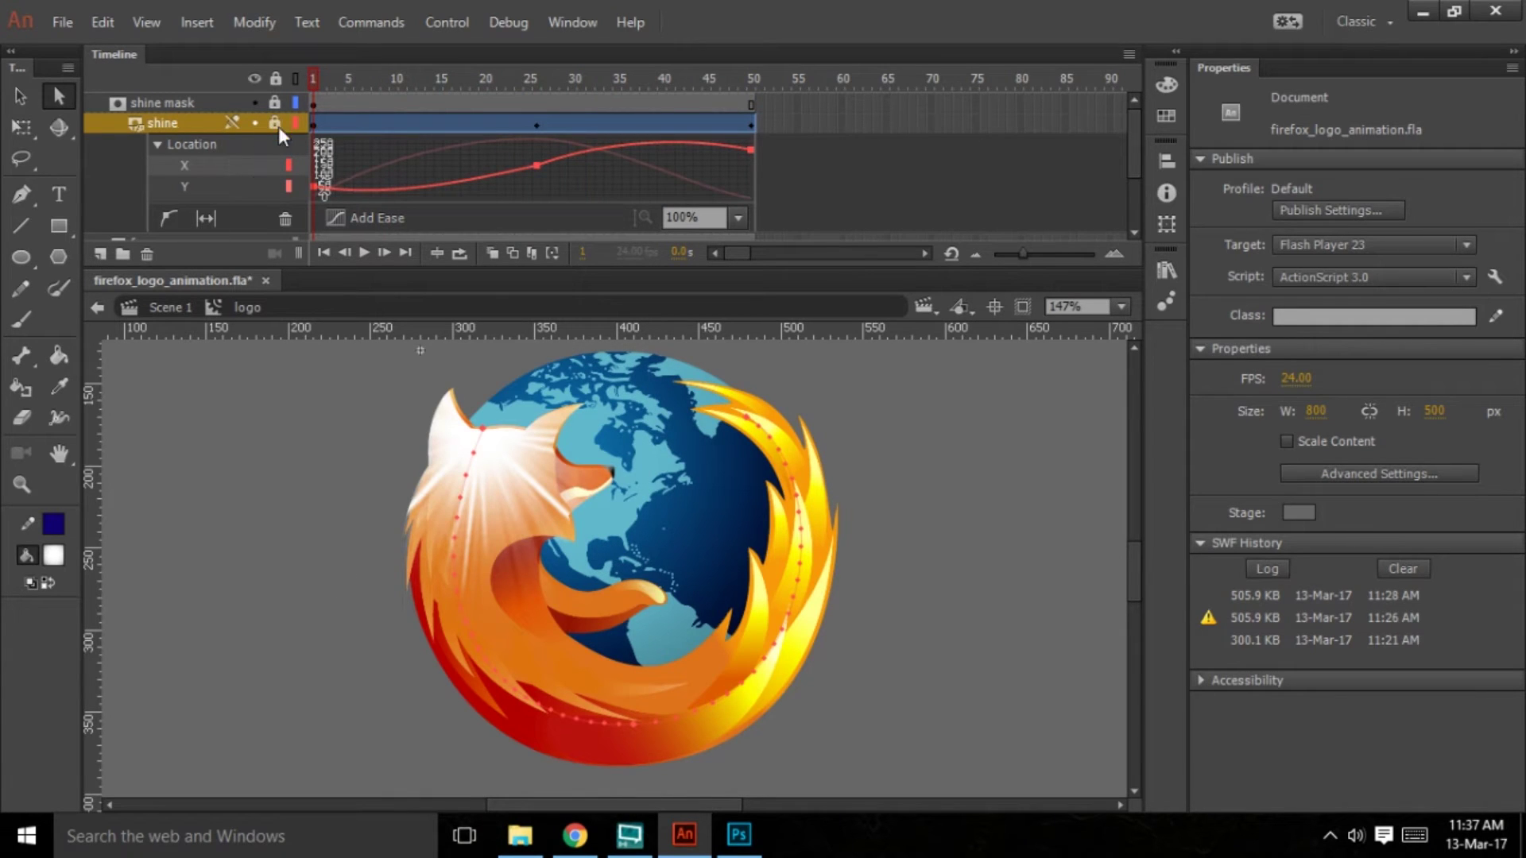
pyautogui.moveTo(308, 76); pyautogui.dragTo(698, 51)
pyautogui.moveTo(570, 55); pyautogui.dragTo(346, 126)
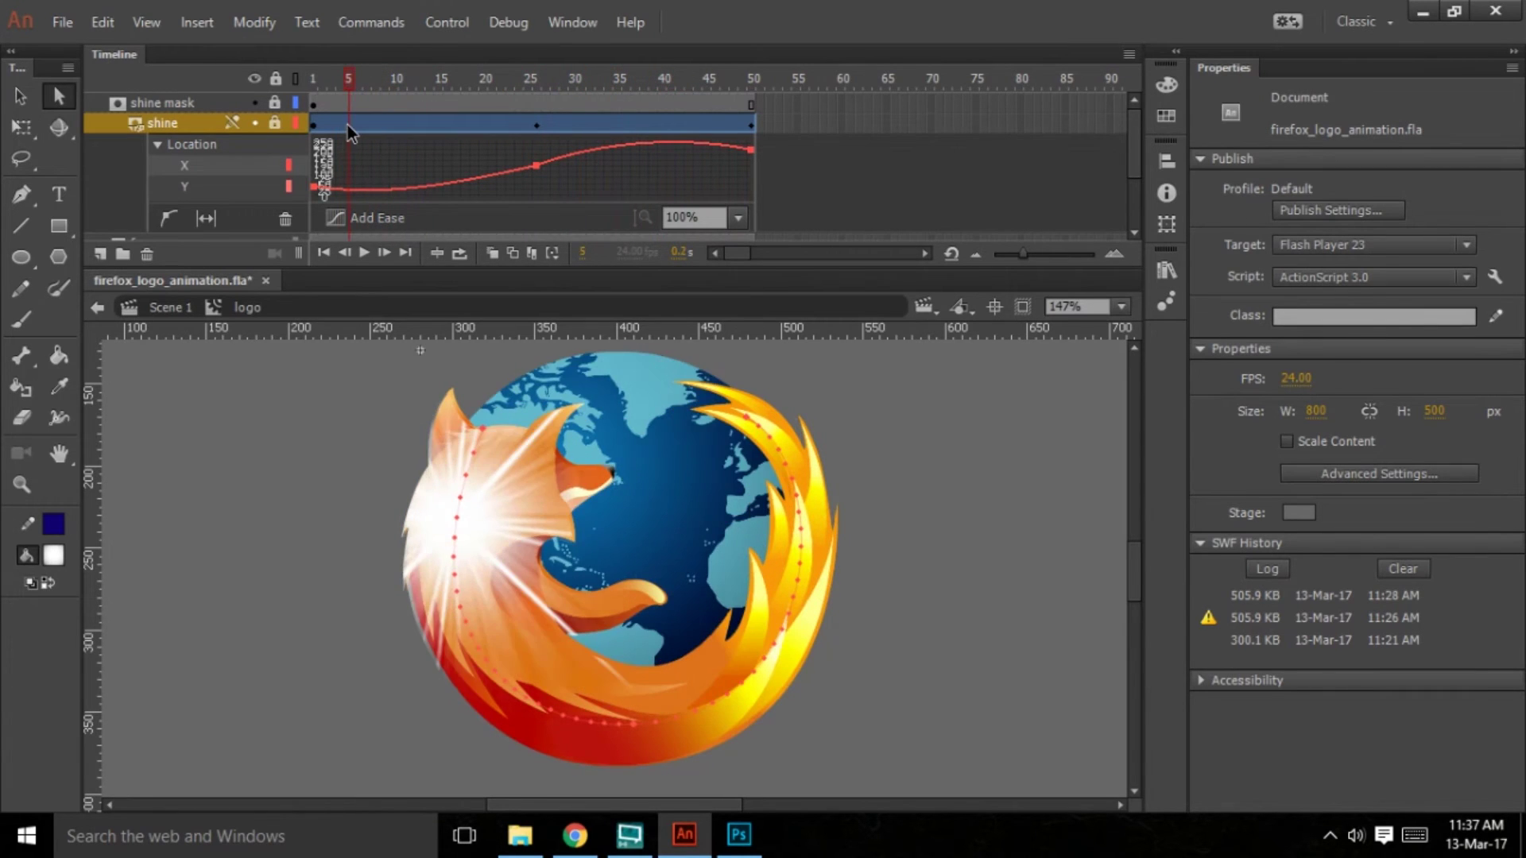
# Play the shine animation, then unlock the shine layer and scale the shine at frame 50 down to about 202 px wide and high
pyautogui.press('Return')
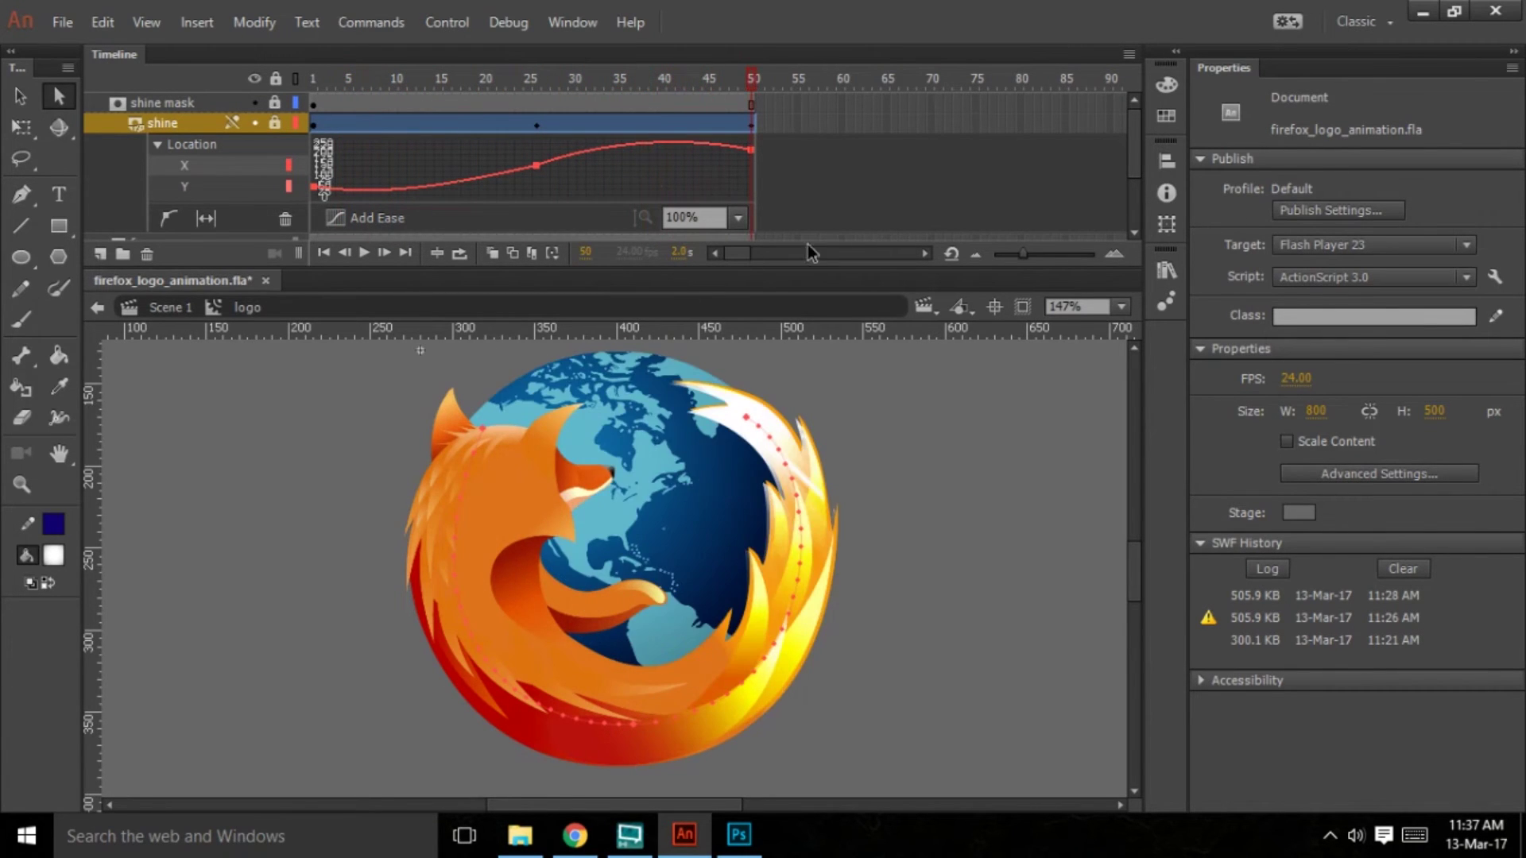
pyautogui.hotkey('shift', ',')
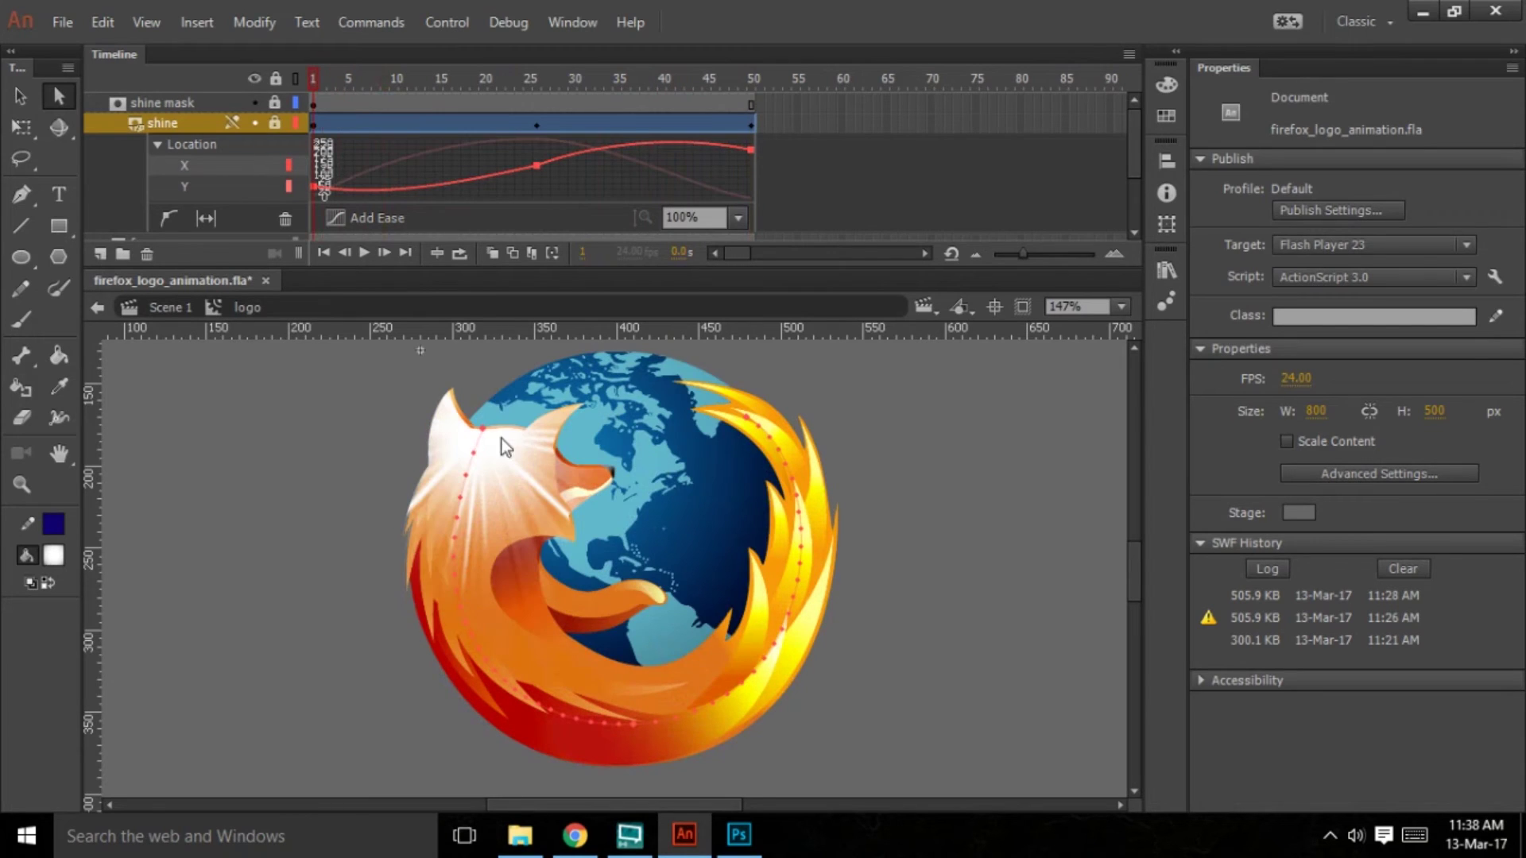
pyautogui.click(751, 126)
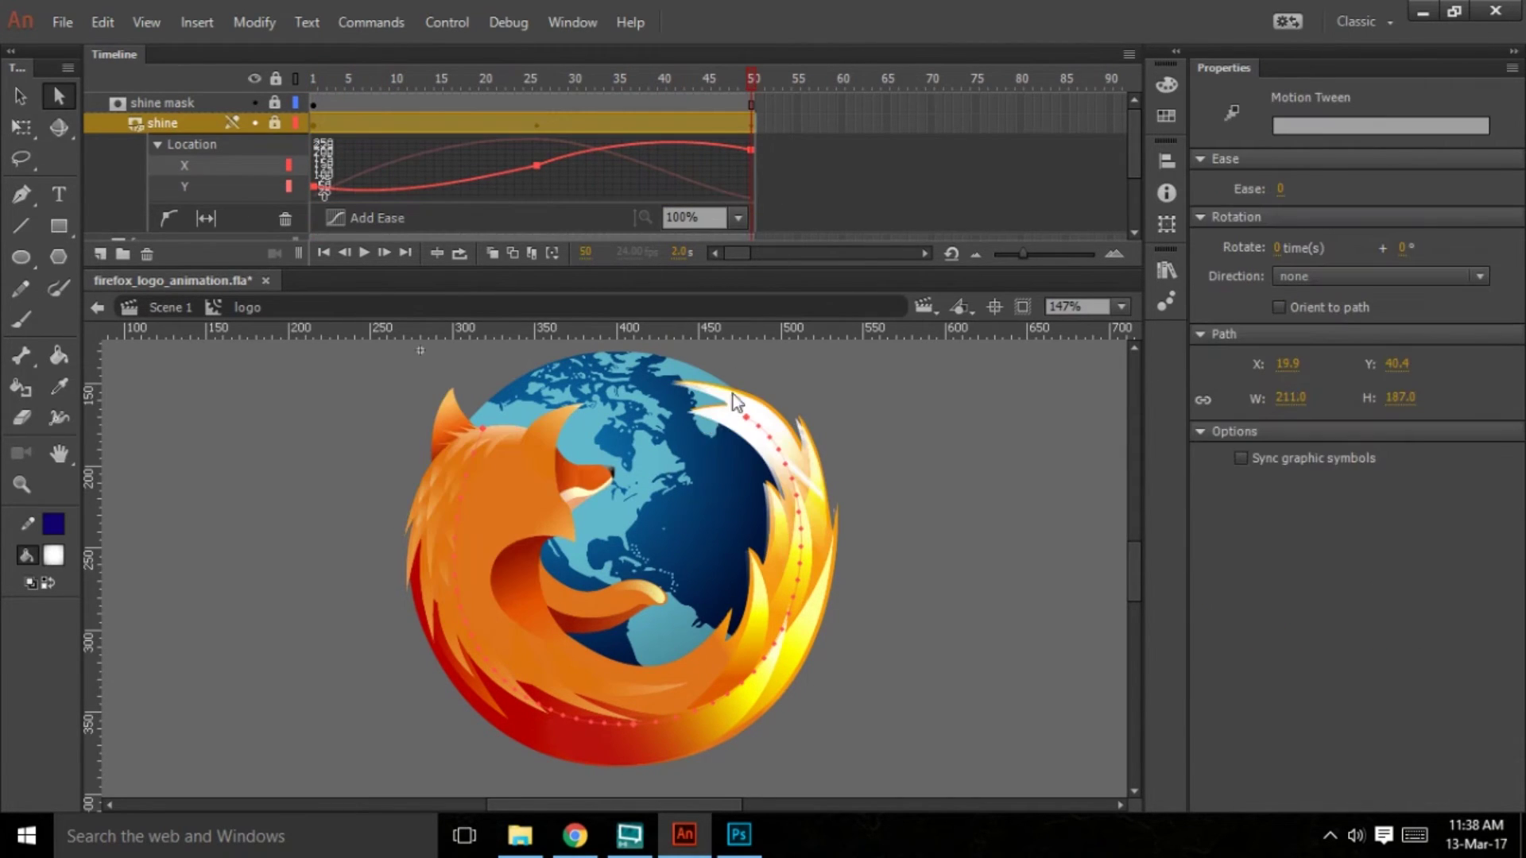
pyautogui.click(275, 123)
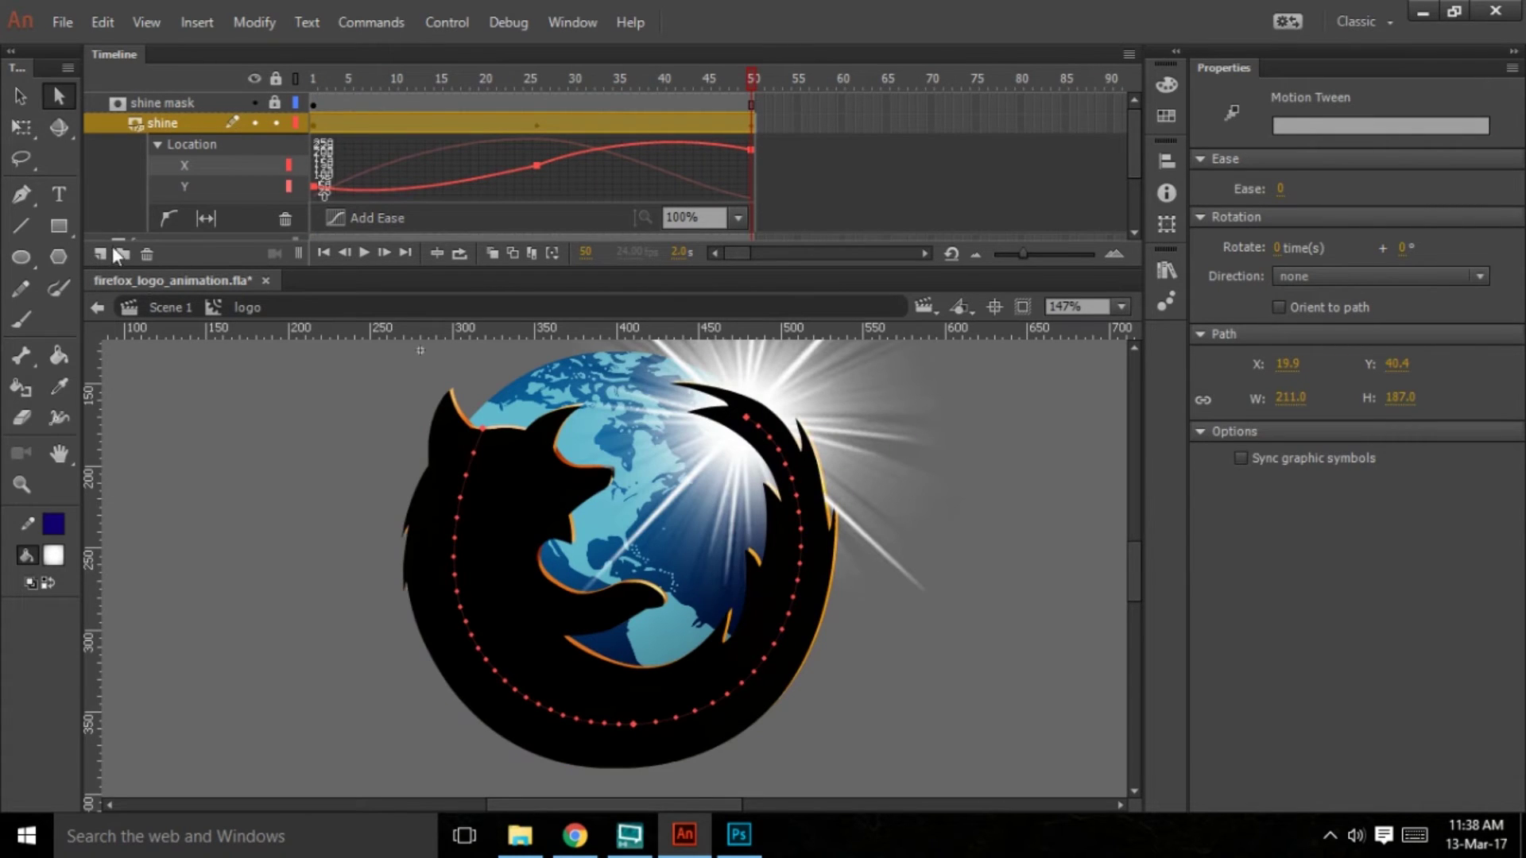
pyautogui.click(21, 127)
pyautogui.click(886, 526)
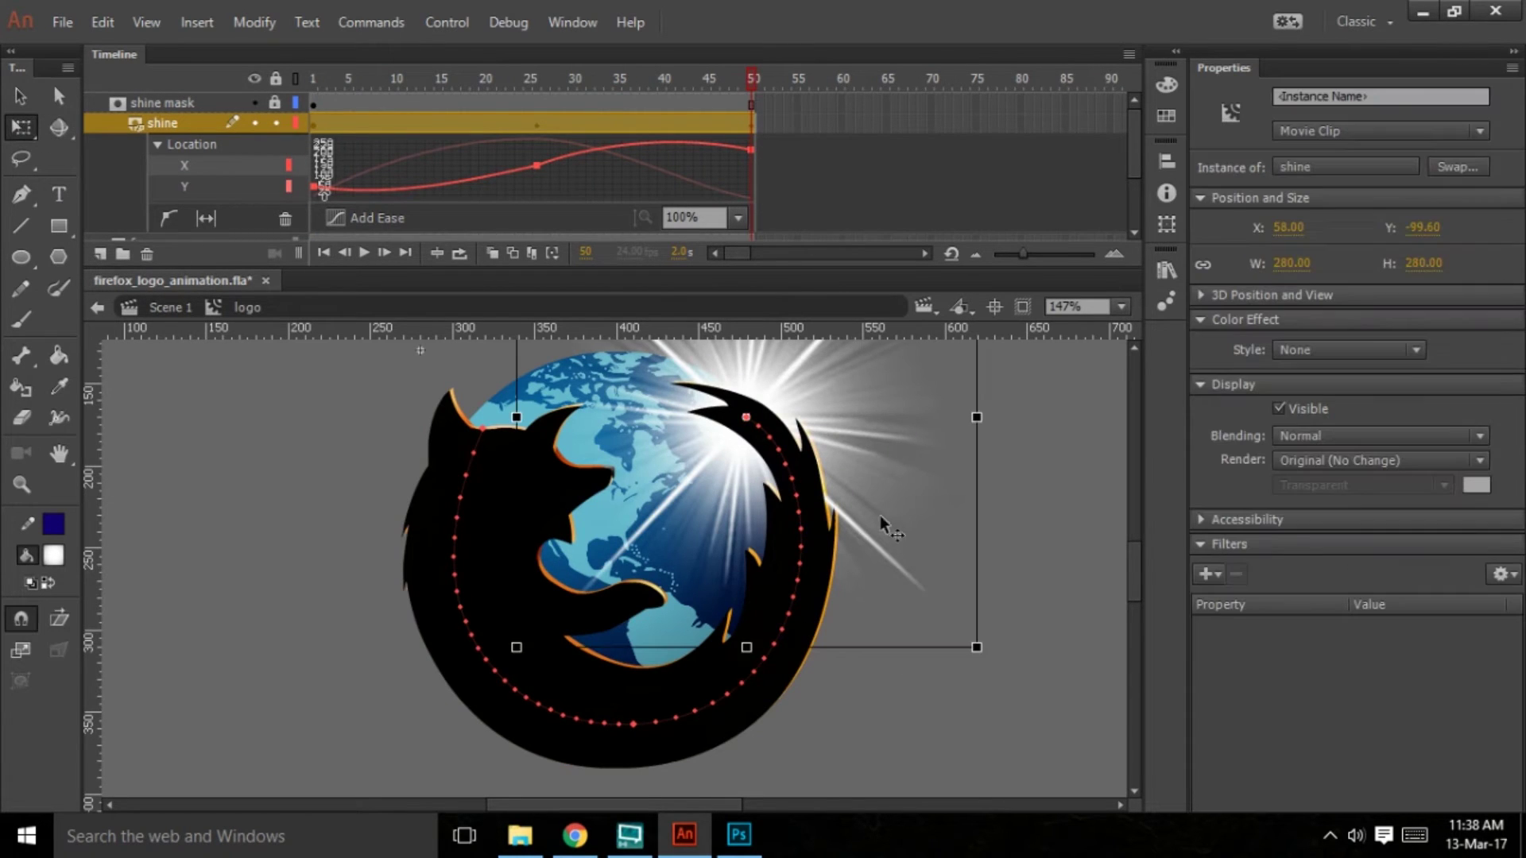
pyautogui.scroll(4, 886, 526)
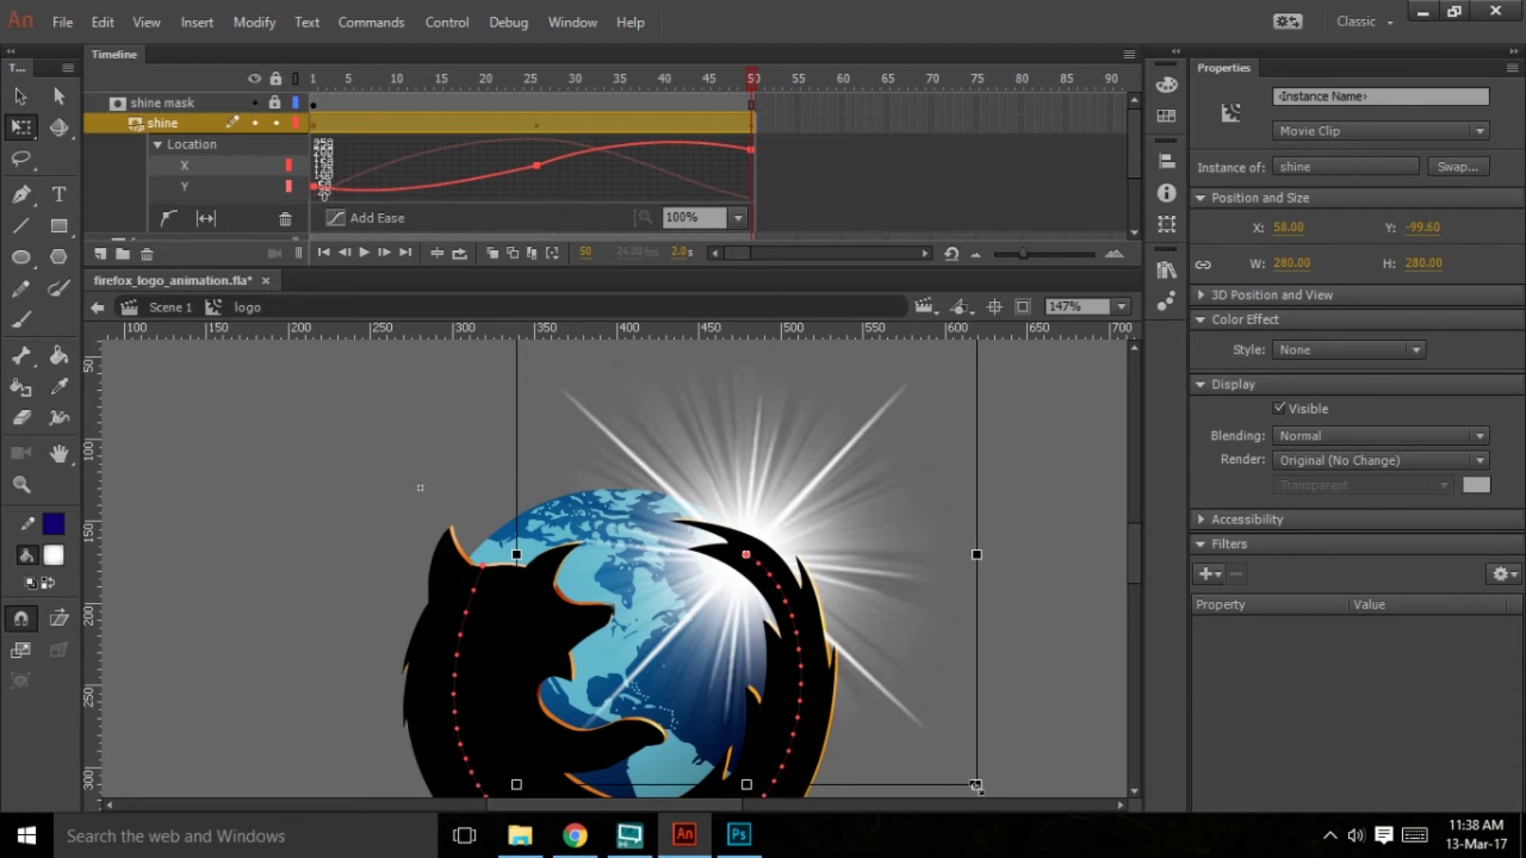
pyautogui.moveTo(977, 787); pyautogui.dragTo(938, 725)
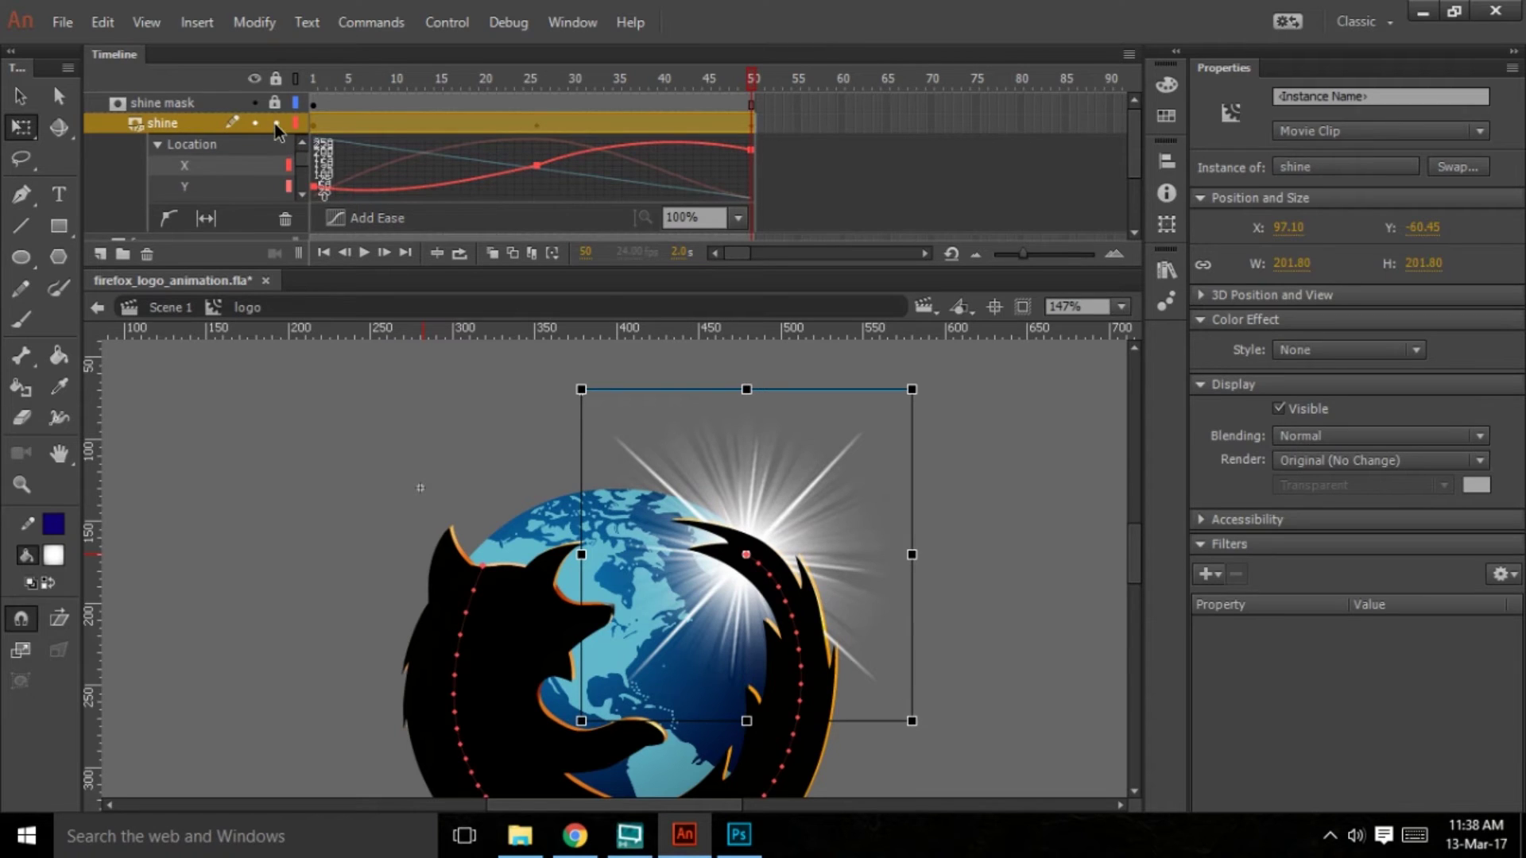
# Try enlarging the shine at frame 9 to about 545 px wide and high
pyautogui.click(276, 122)
pyautogui.moveTo(732, 82); pyautogui.dragTo(309, 56)
pyautogui.click(547, 423)
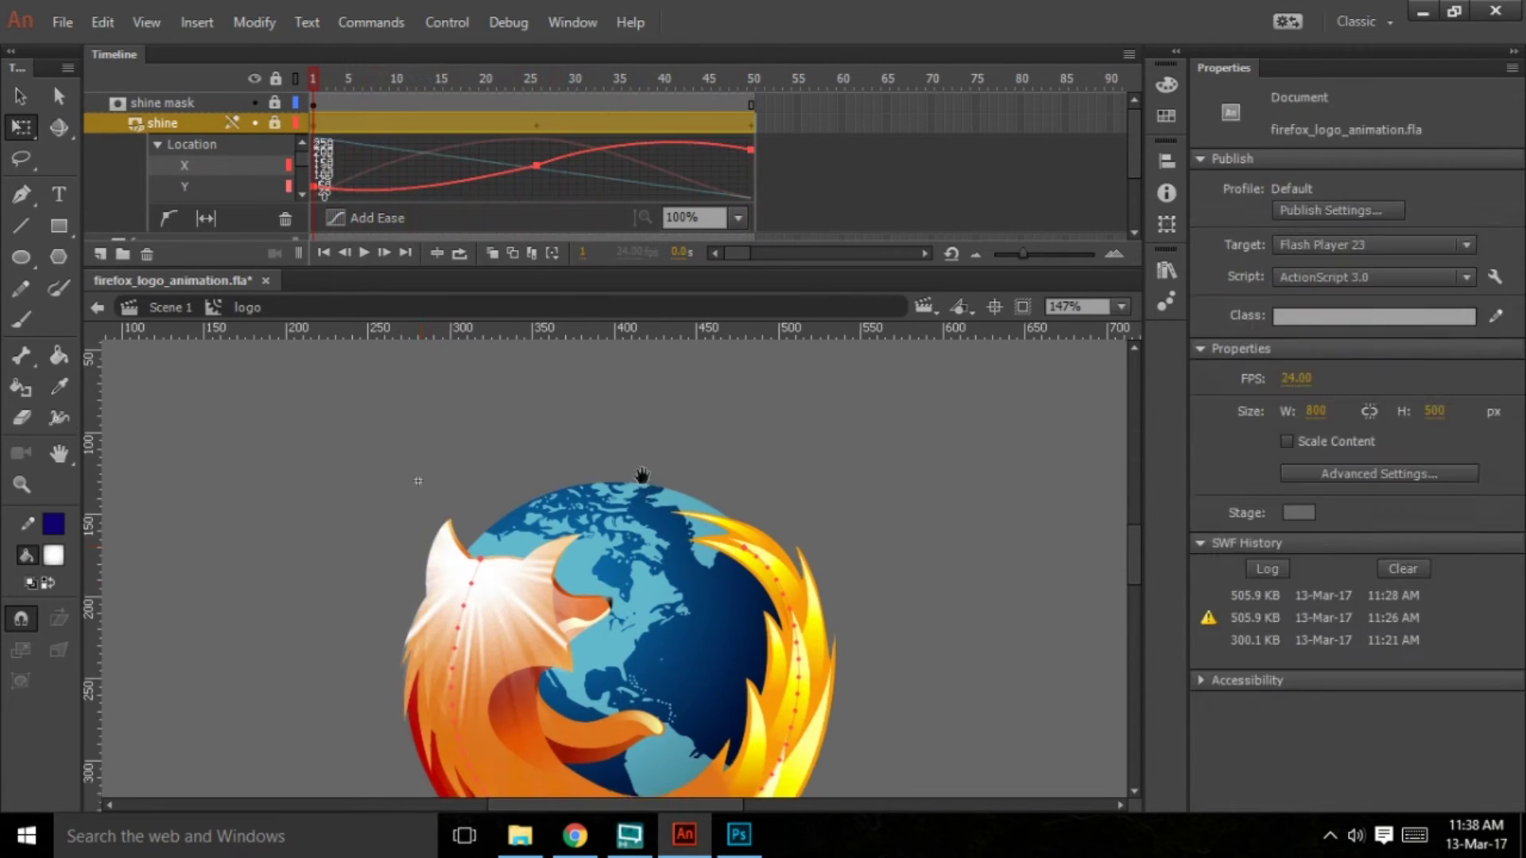
pyautogui.moveTo(640, 477); pyautogui.dragTo(594, 352)
pyautogui.moveTo(320, 76); pyautogui.dragTo(384, 70)
pyautogui.click(385, 123)
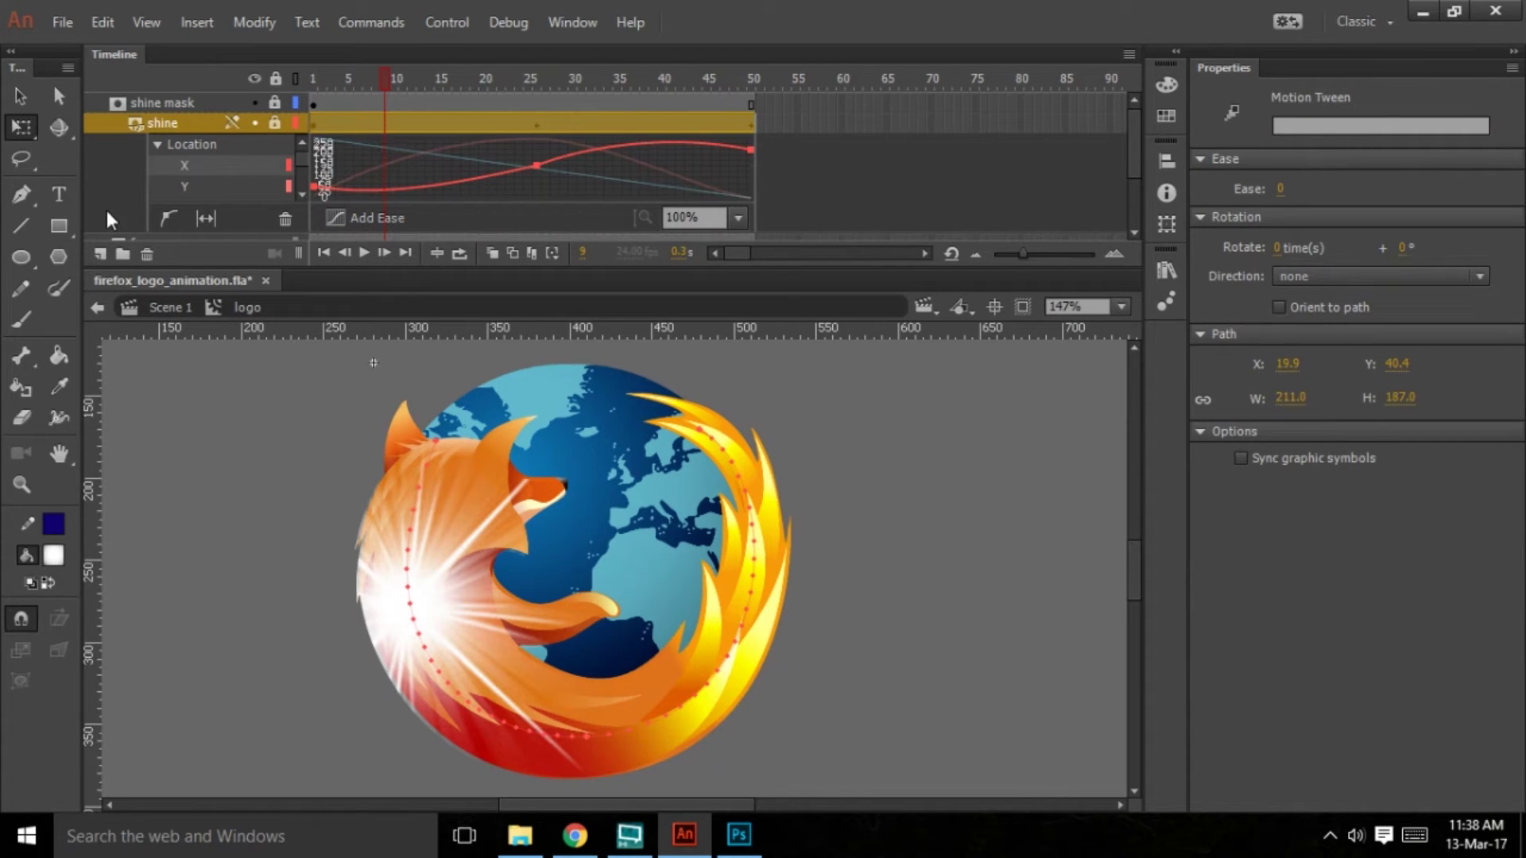
pyautogui.click(275, 122)
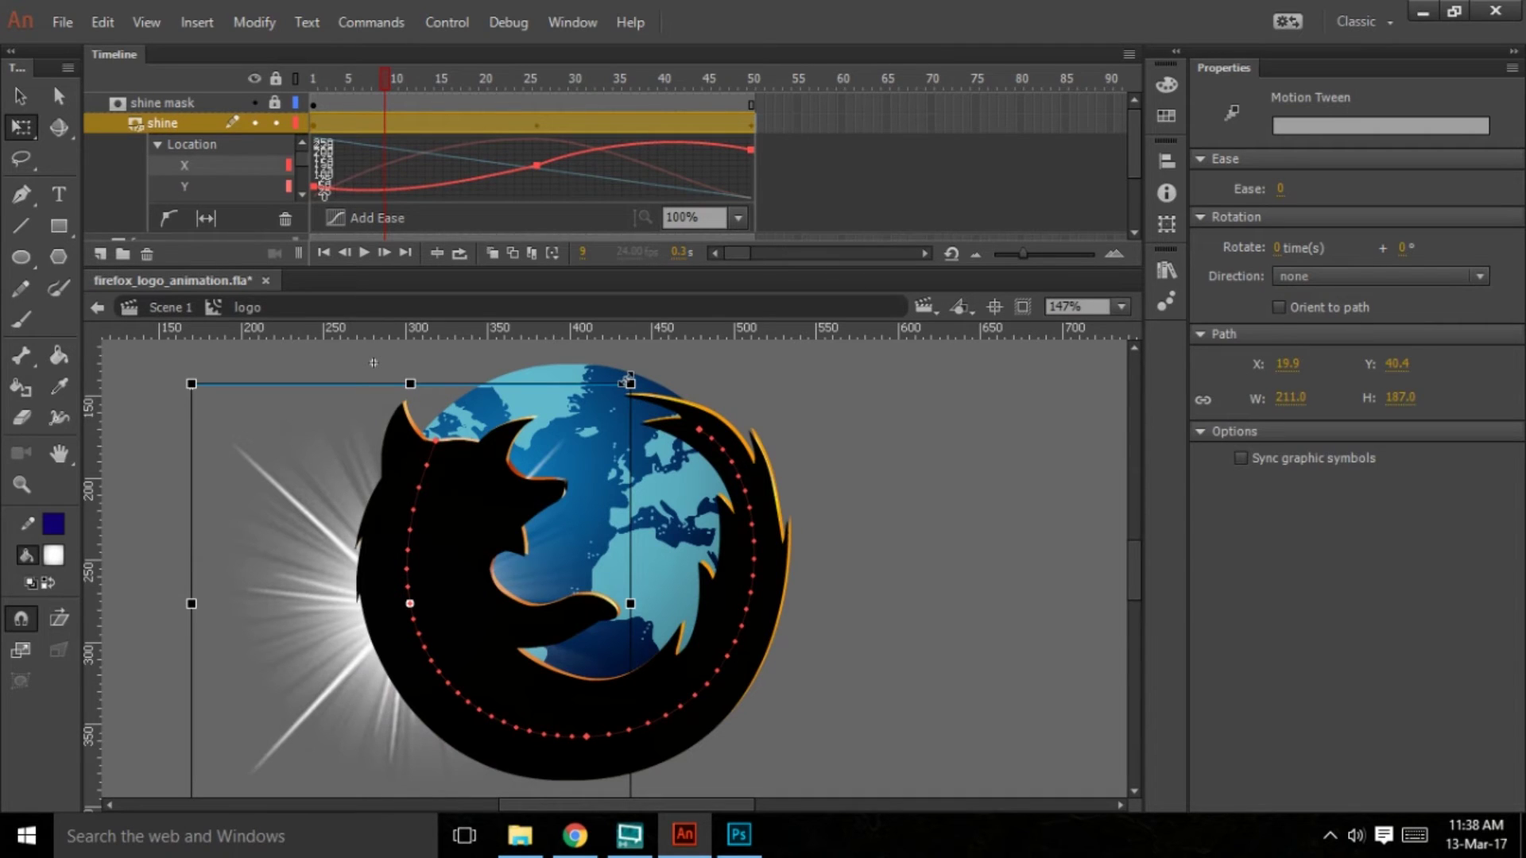
pyautogui.moveTo(628, 382); pyautogui.dragTo(858, 169)
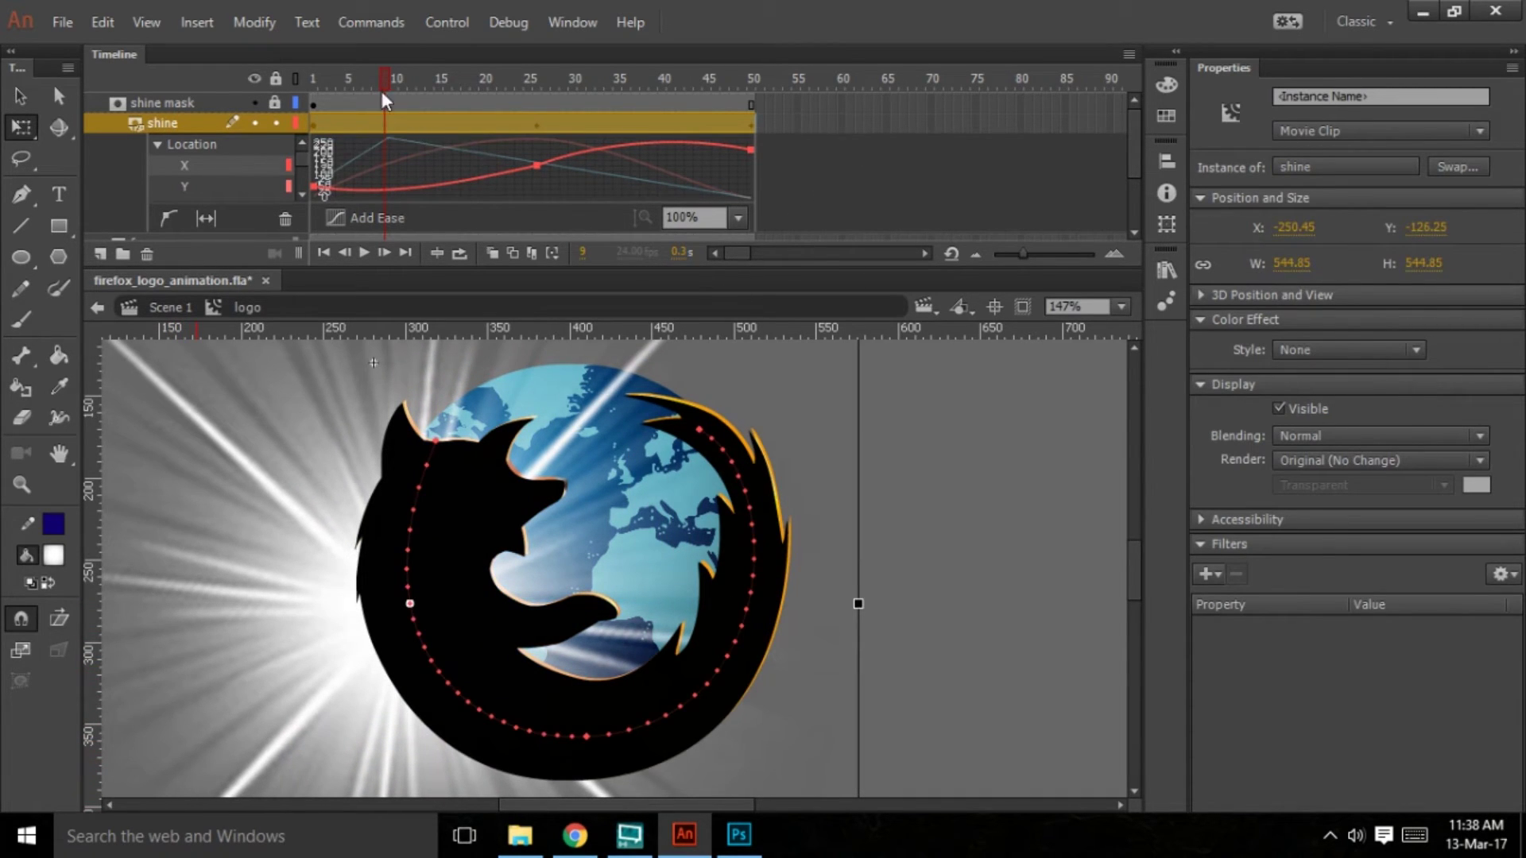
# Lock the shine layer and scrub from frame 1 to frame 9 to check the shine's growth within the mask
pyautogui.moveTo(386, 78); pyautogui.dragTo(313, 78)
pyautogui.click(262, 122)
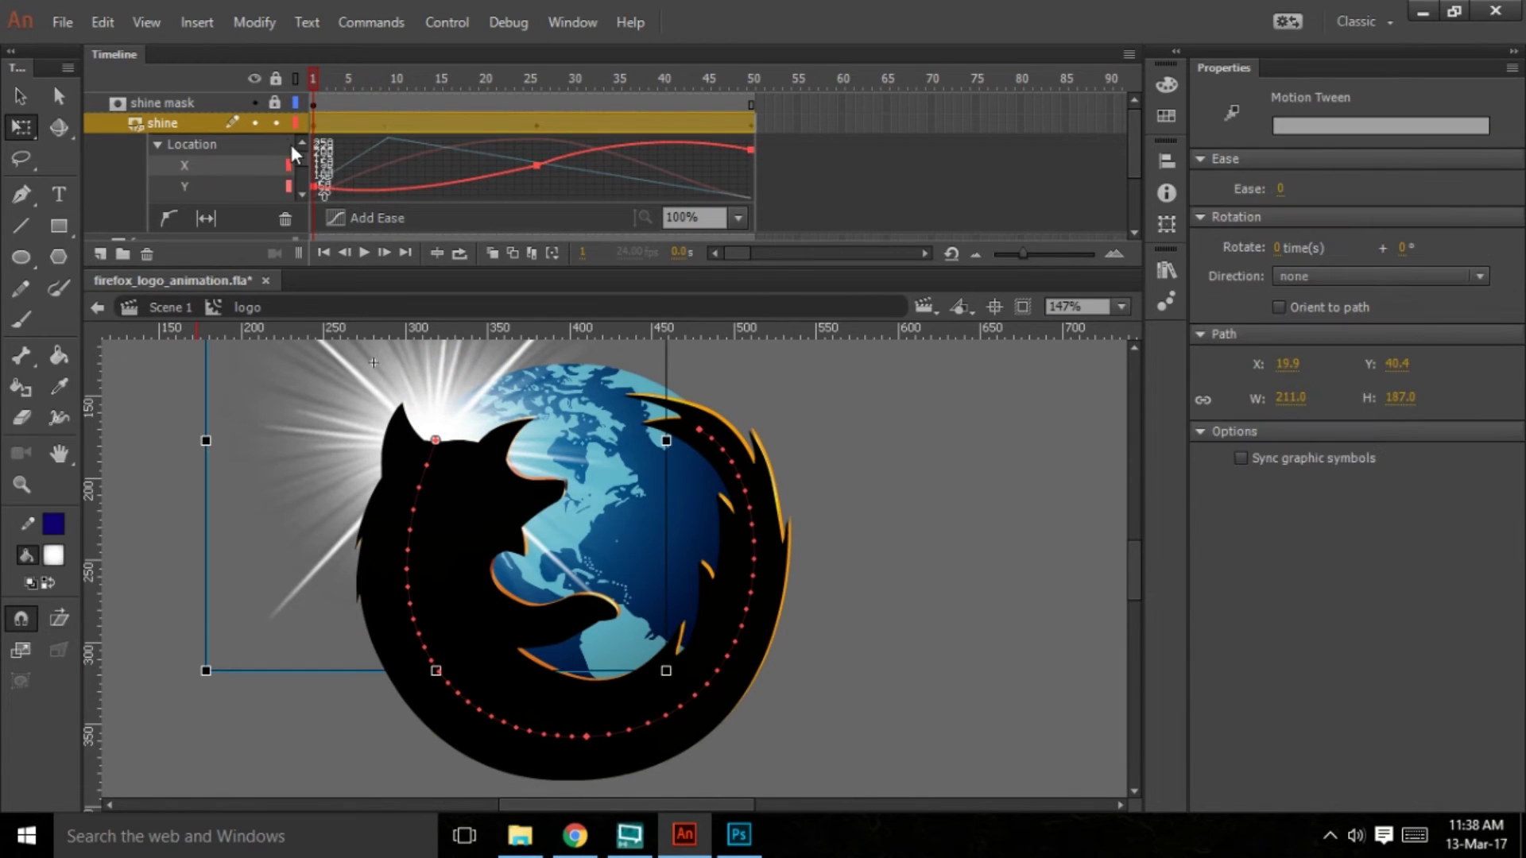
pyautogui.click(275, 123)
pyautogui.moveTo(313, 83); pyautogui.dragTo(389, 78)
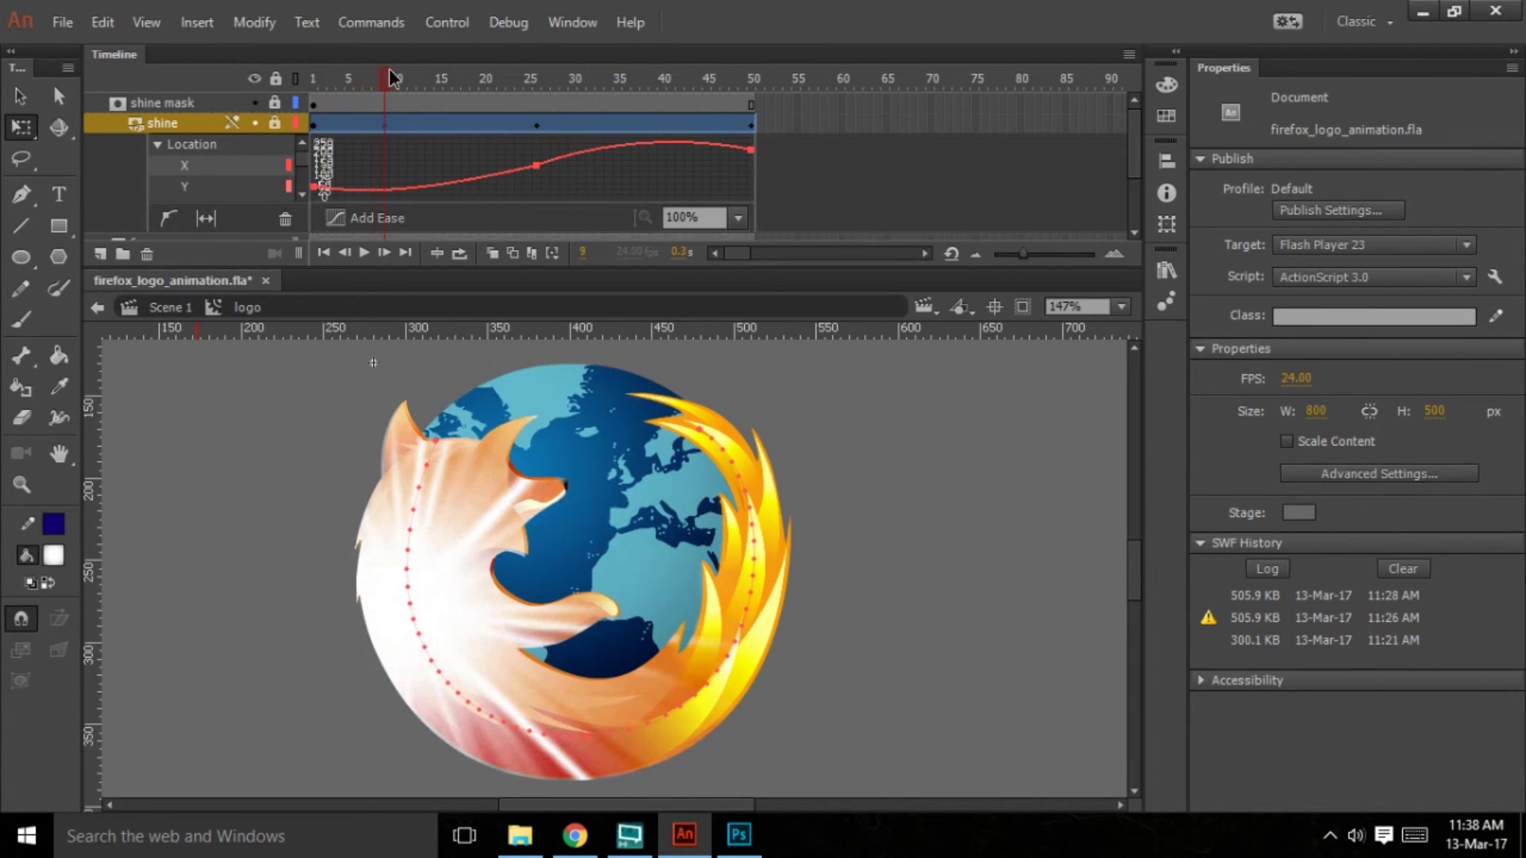
# Unlock the shine layer and scale the oversized shine at frame 9 down around its centre
pyautogui.click(386, 123)
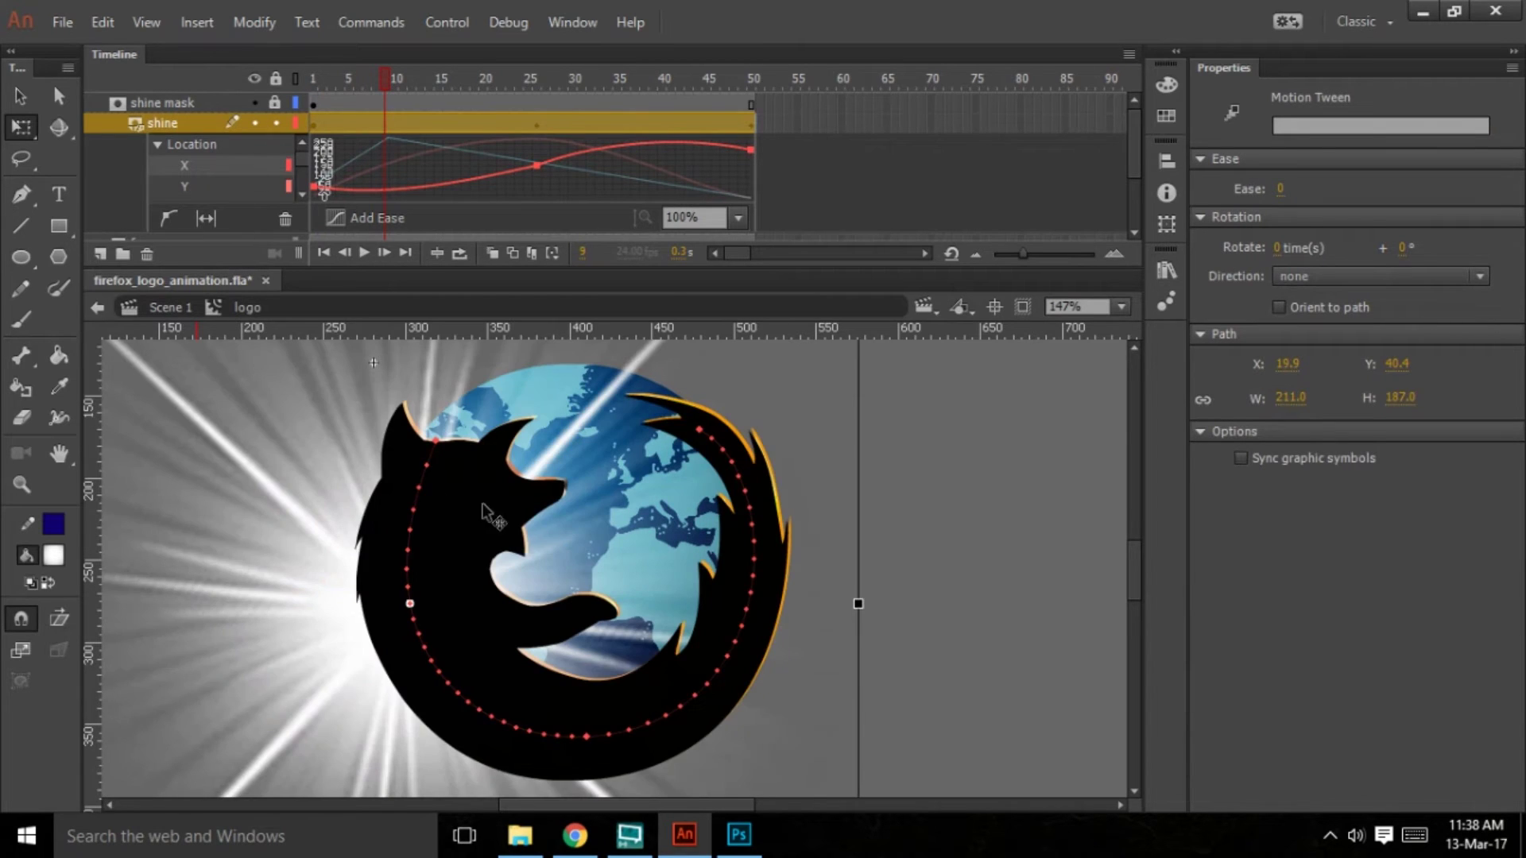
pyautogui.hotkey('ctrl', '-')
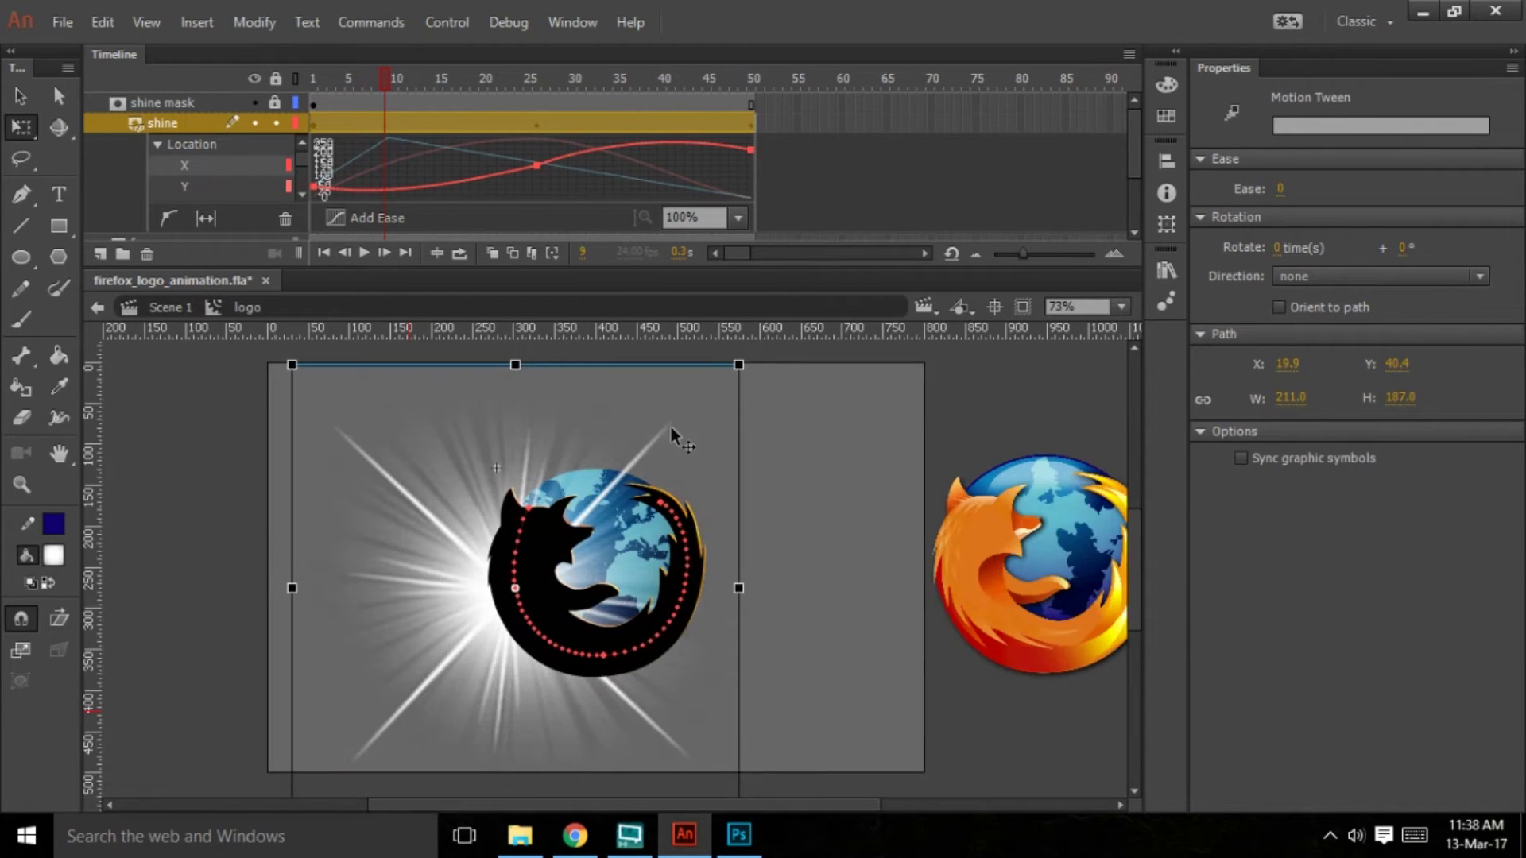
pyautogui.moveTo(738, 365); pyautogui.dragTo(703, 459)
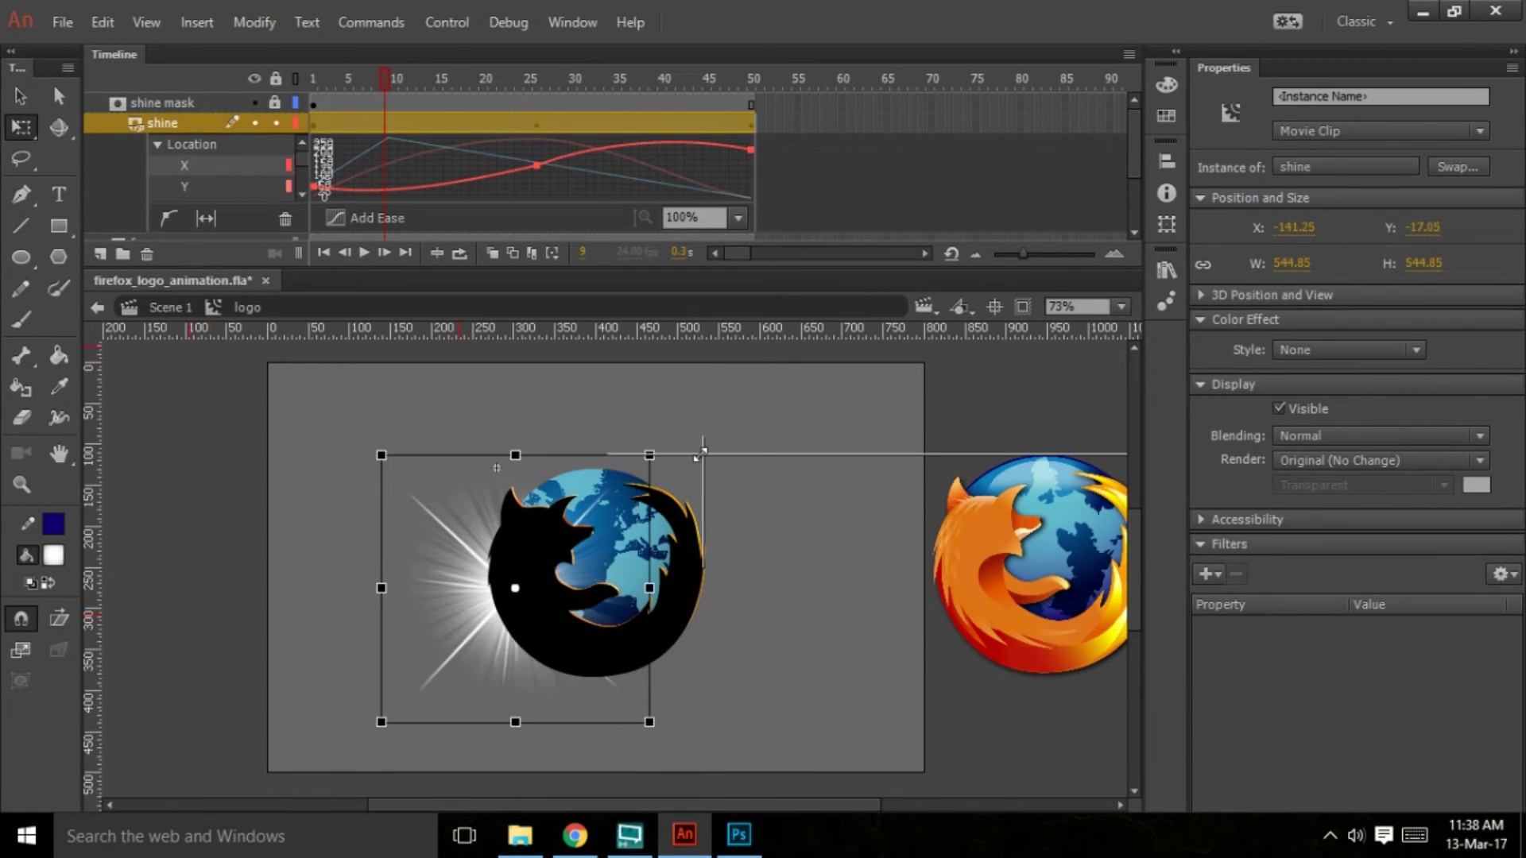
# Scale the shine at frame 1 down to about 201 px wide and high
pyautogui.moveTo(387, 89); pyautogui.dragTo(274, 80)
pyautogui.click(515, 439)
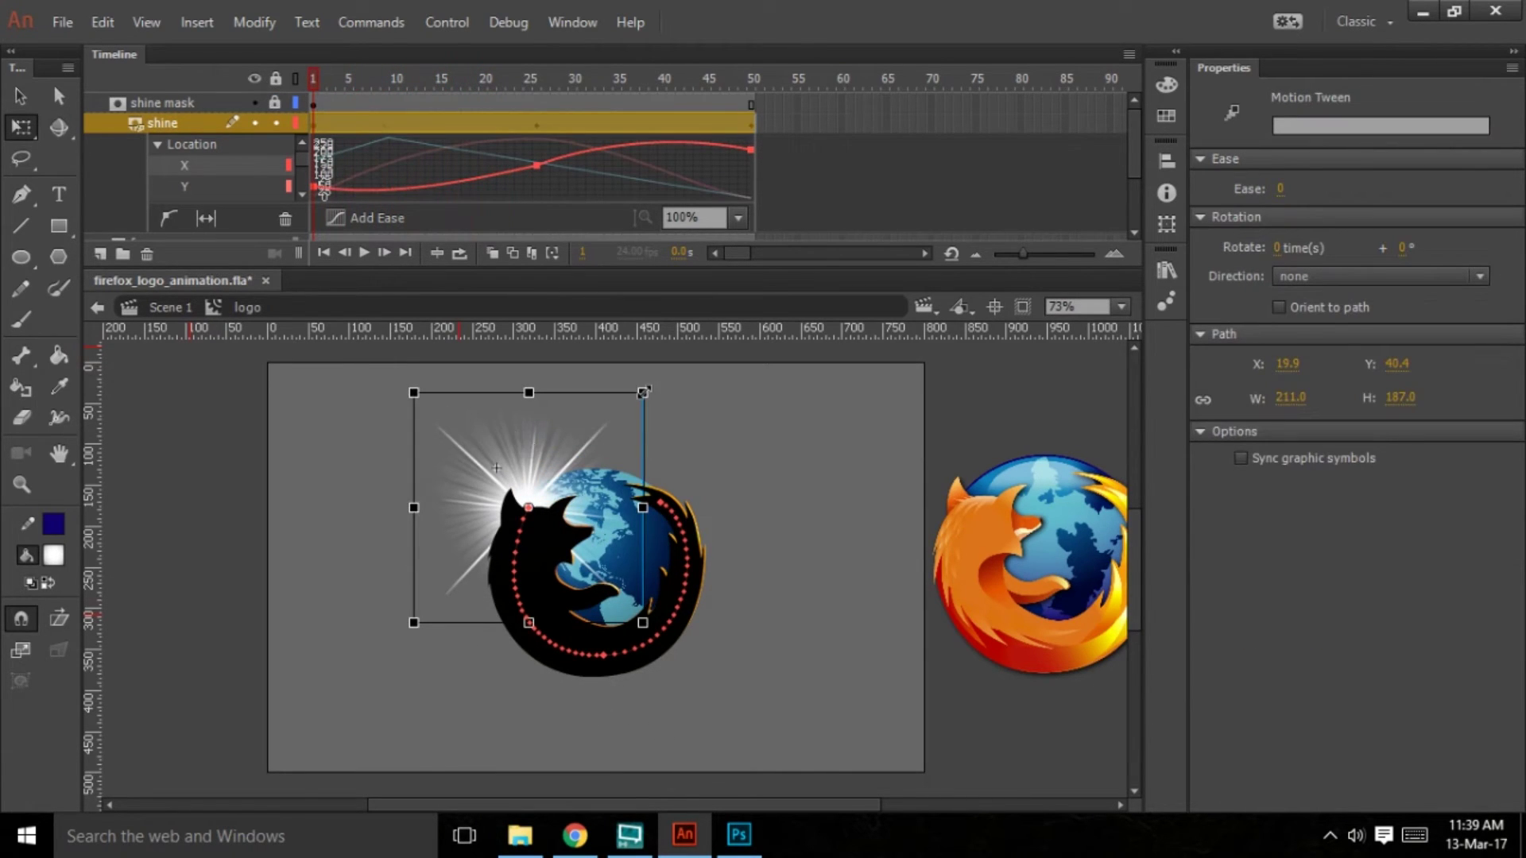
pyautogui.moveTo(644, 393); pyautogui.dragTo(618, 423)
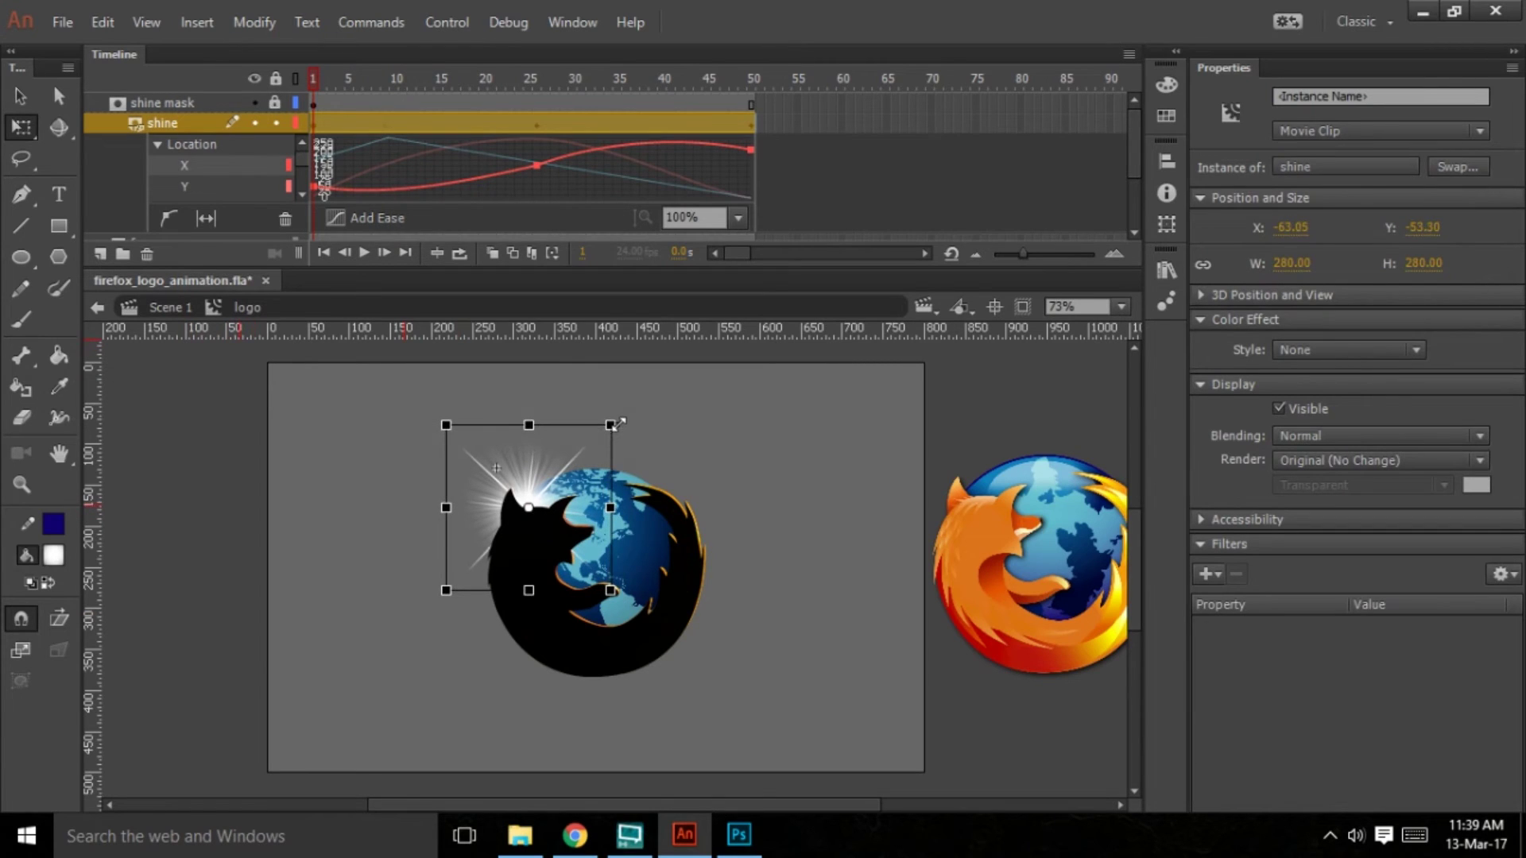
# Lock the shine layer, scrub through to frame 50, and test the movie to check the resized shine
pyautogui.click(275, 122)
pyautogui.click(325, 83)
pyautogui.moveTo(333, 86); pyautogui.dragTo(828, 86)
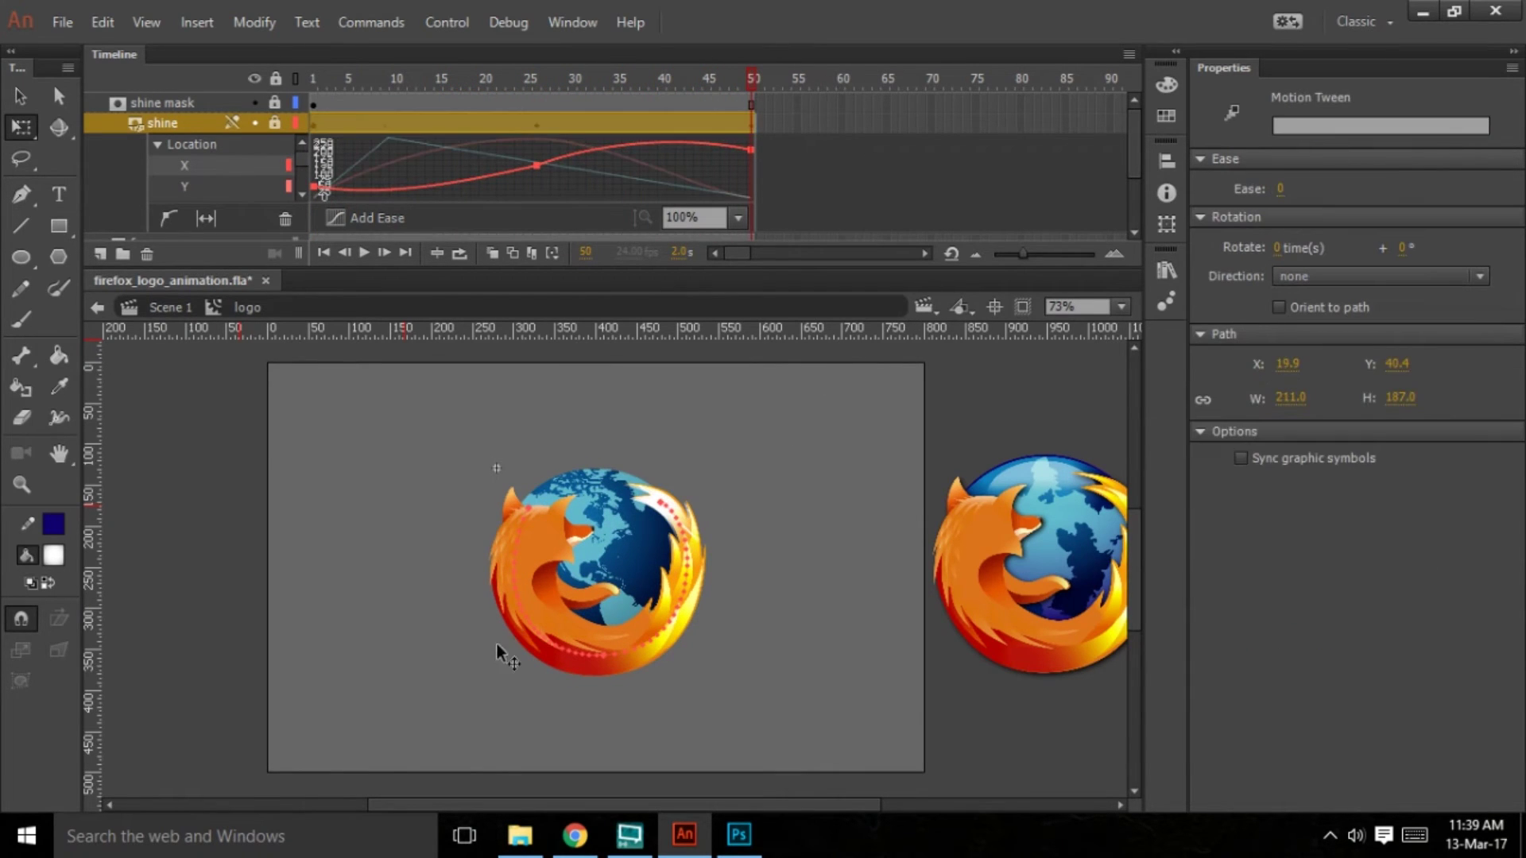
pyautogui.hotkey('ctrl', '=')
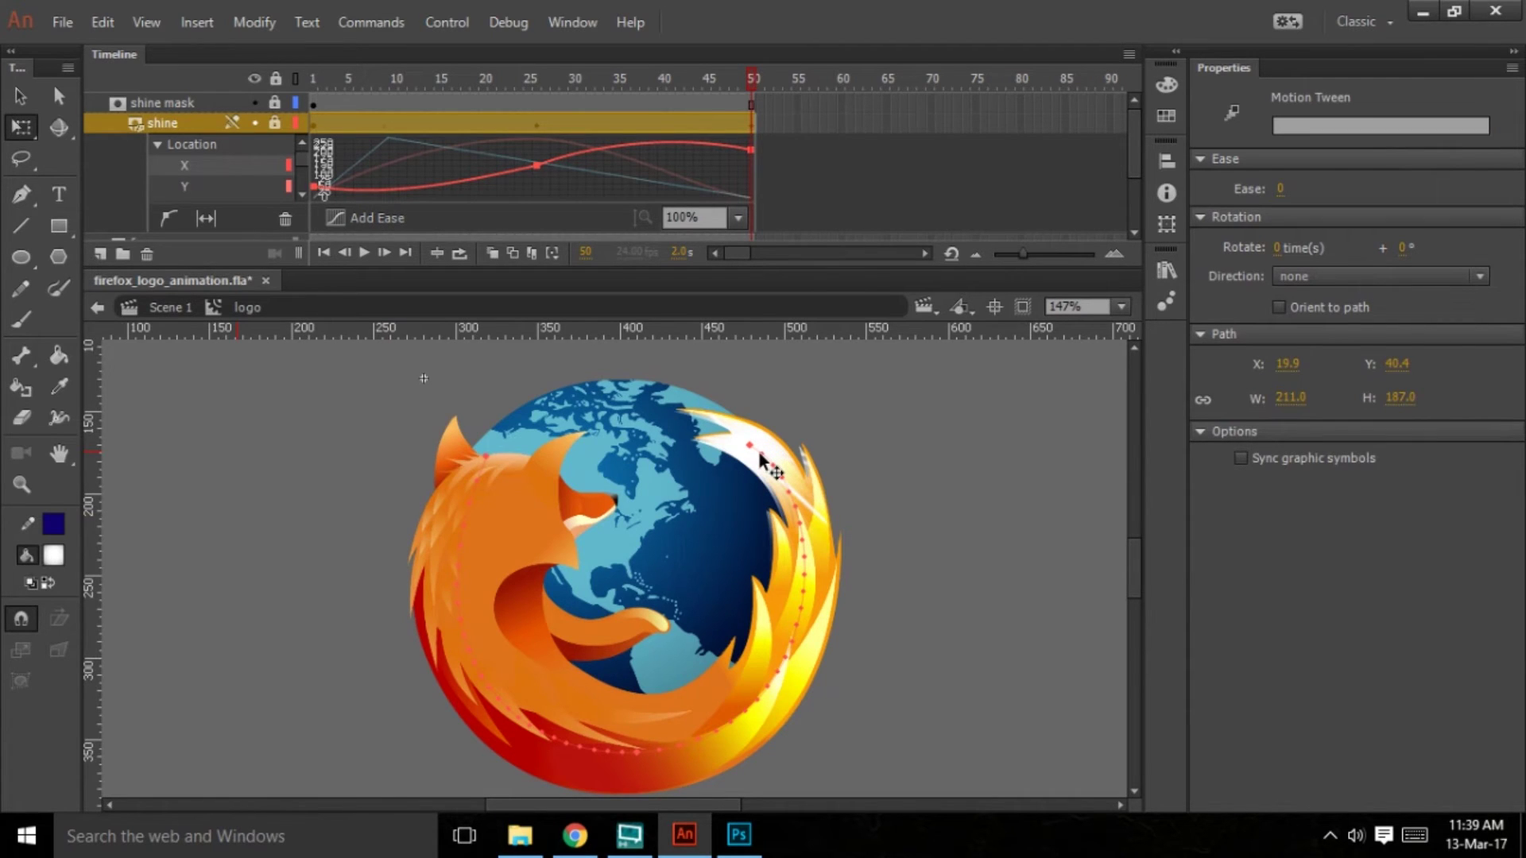
pyautogui.hotkey('ctrl', 'Return')
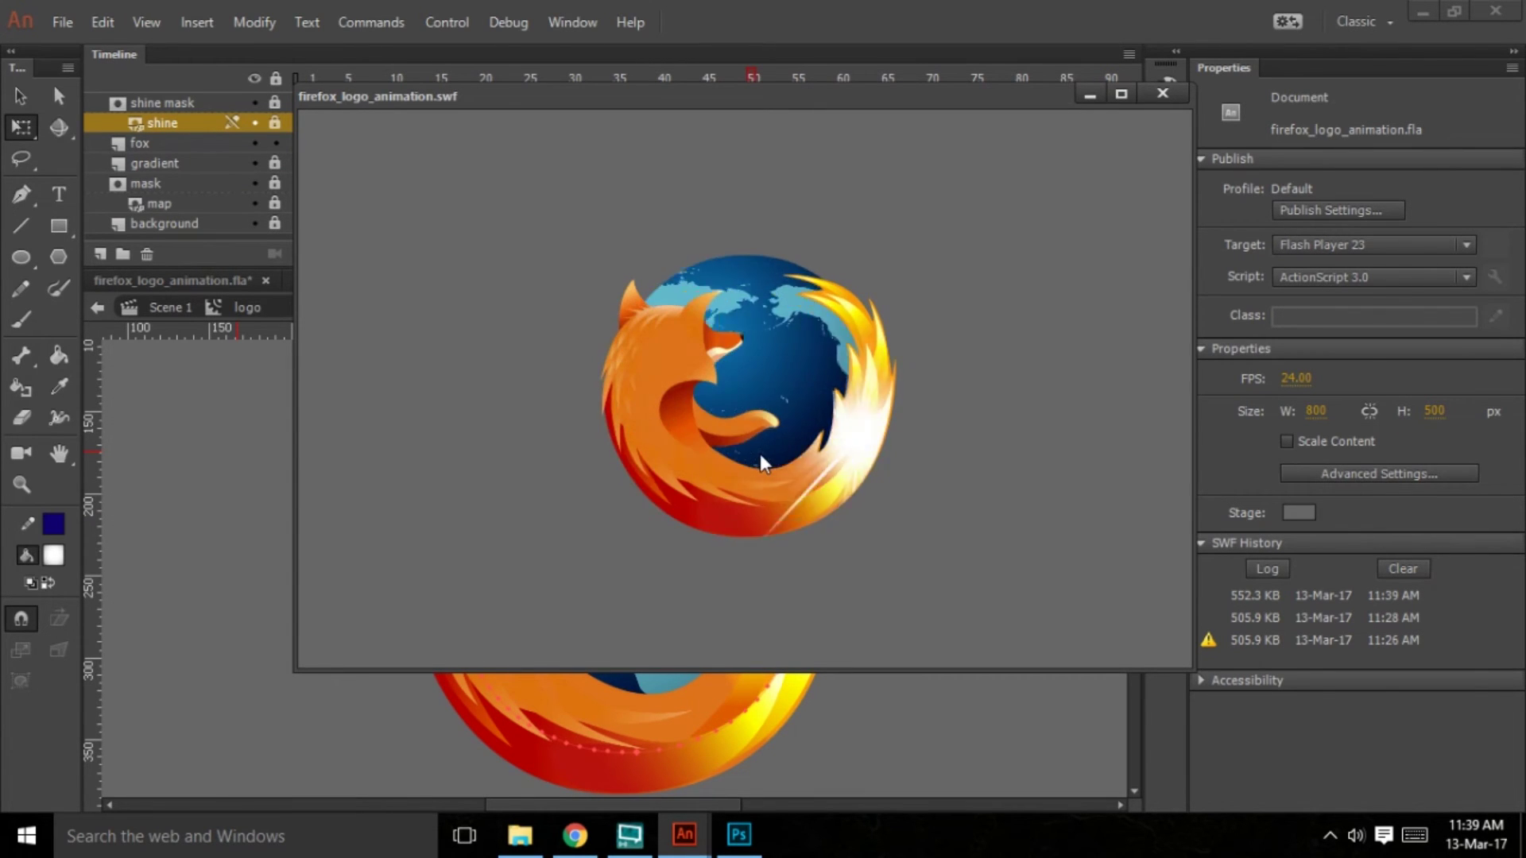
pyautogui.click(1163, 94)
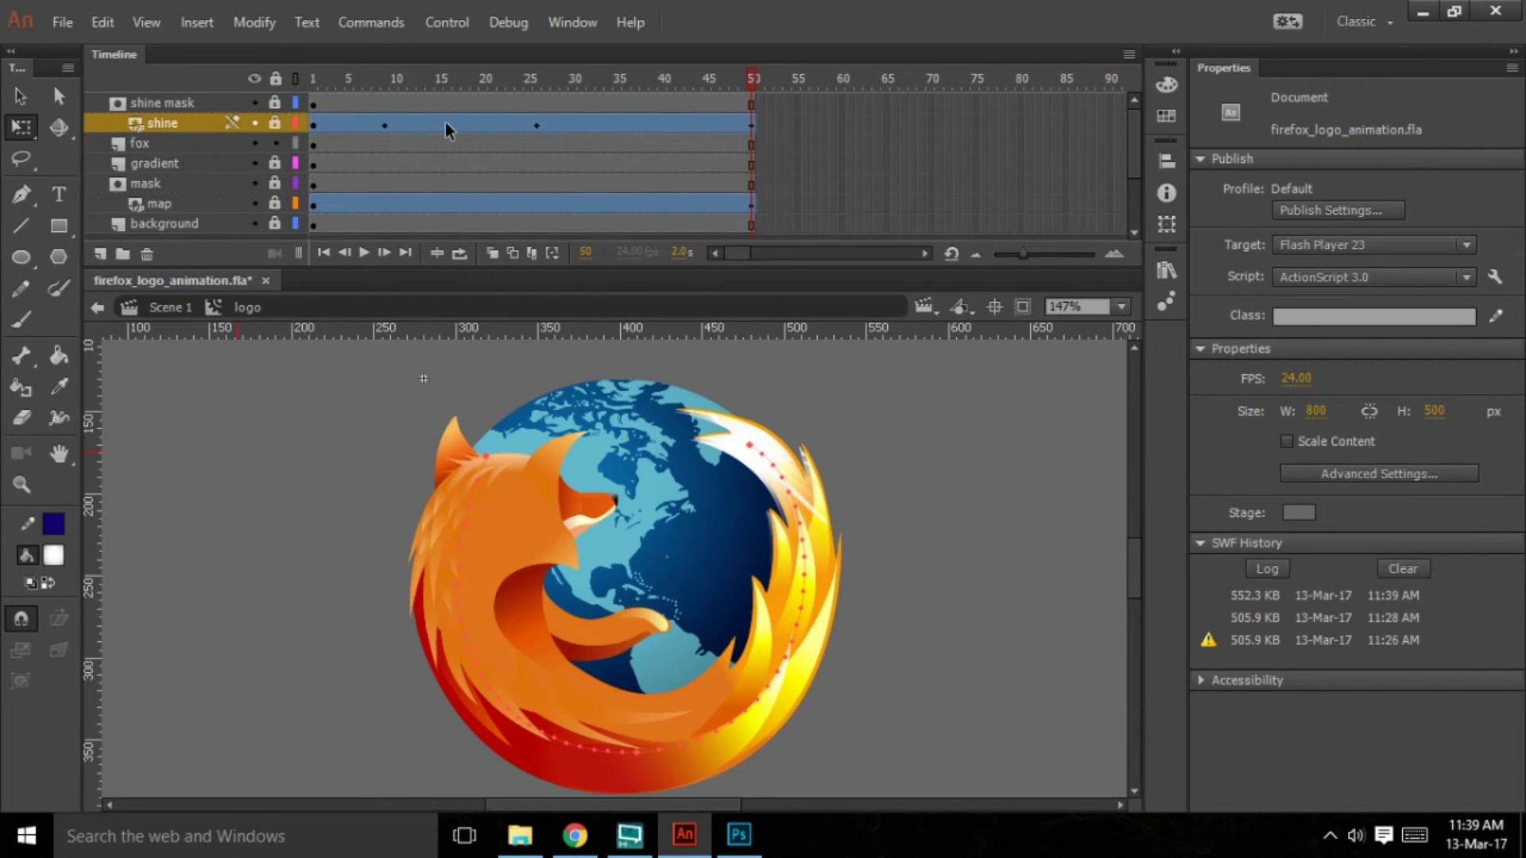
pyautogui.doubleClick(449, 125)
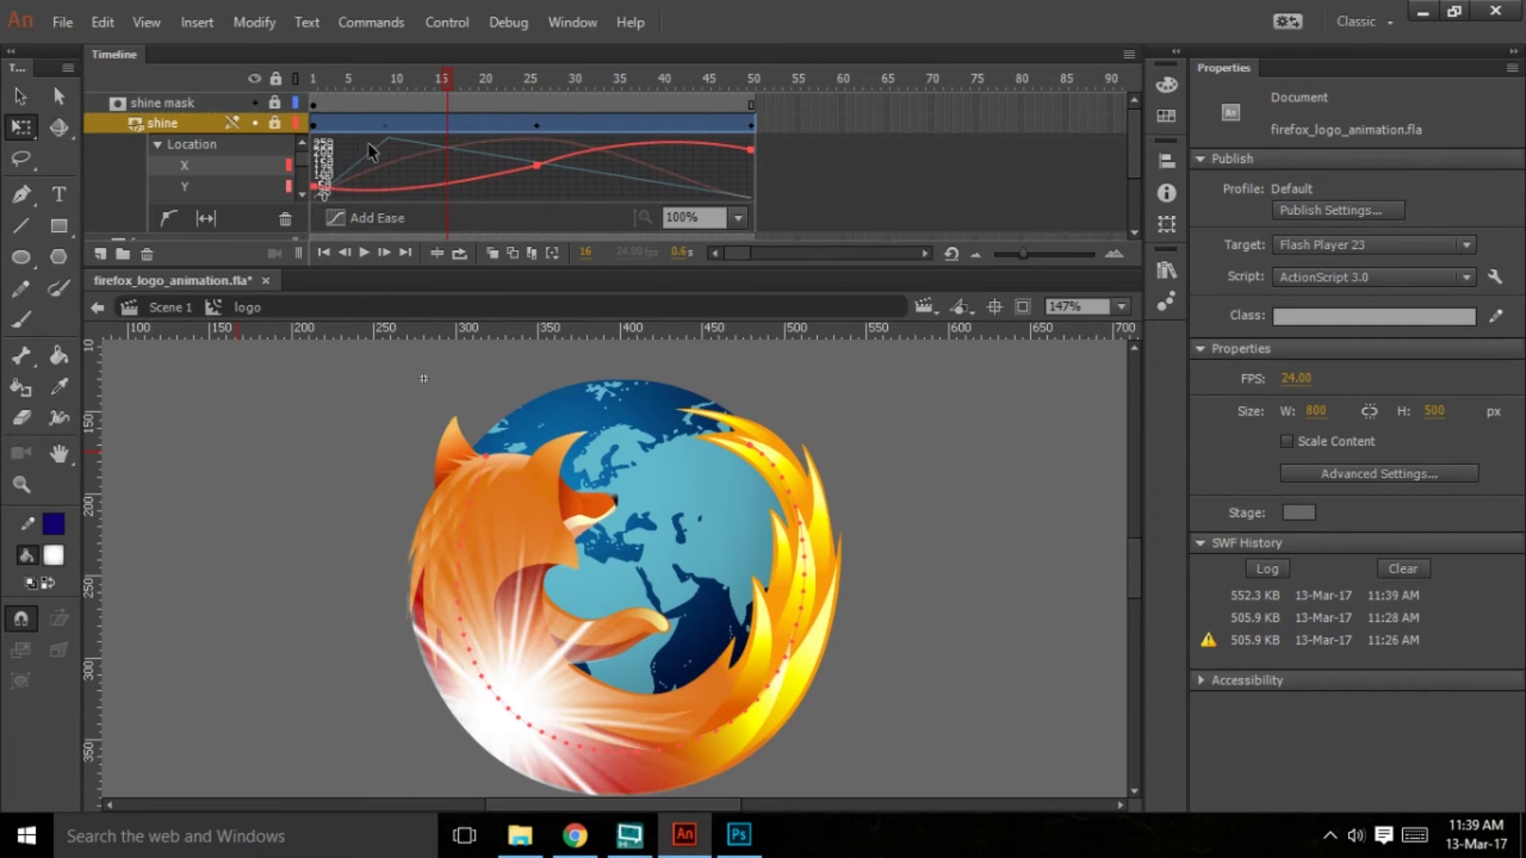
pyautogui.doubleClick(630, 128)
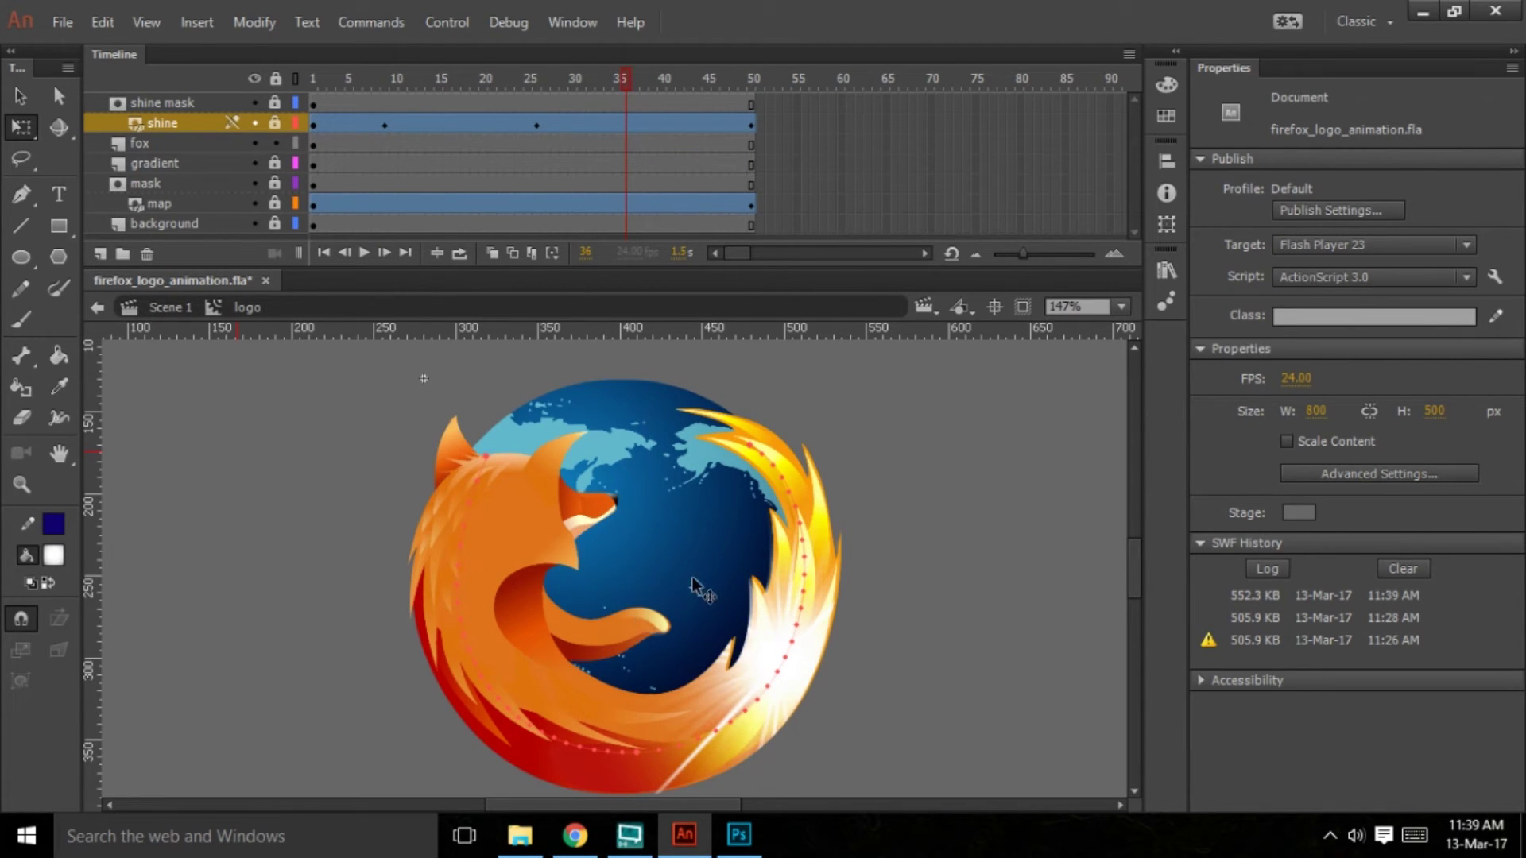
# Unlock the shine layer and select the shine instance at frame 1
pyautogui.click(274, 122)
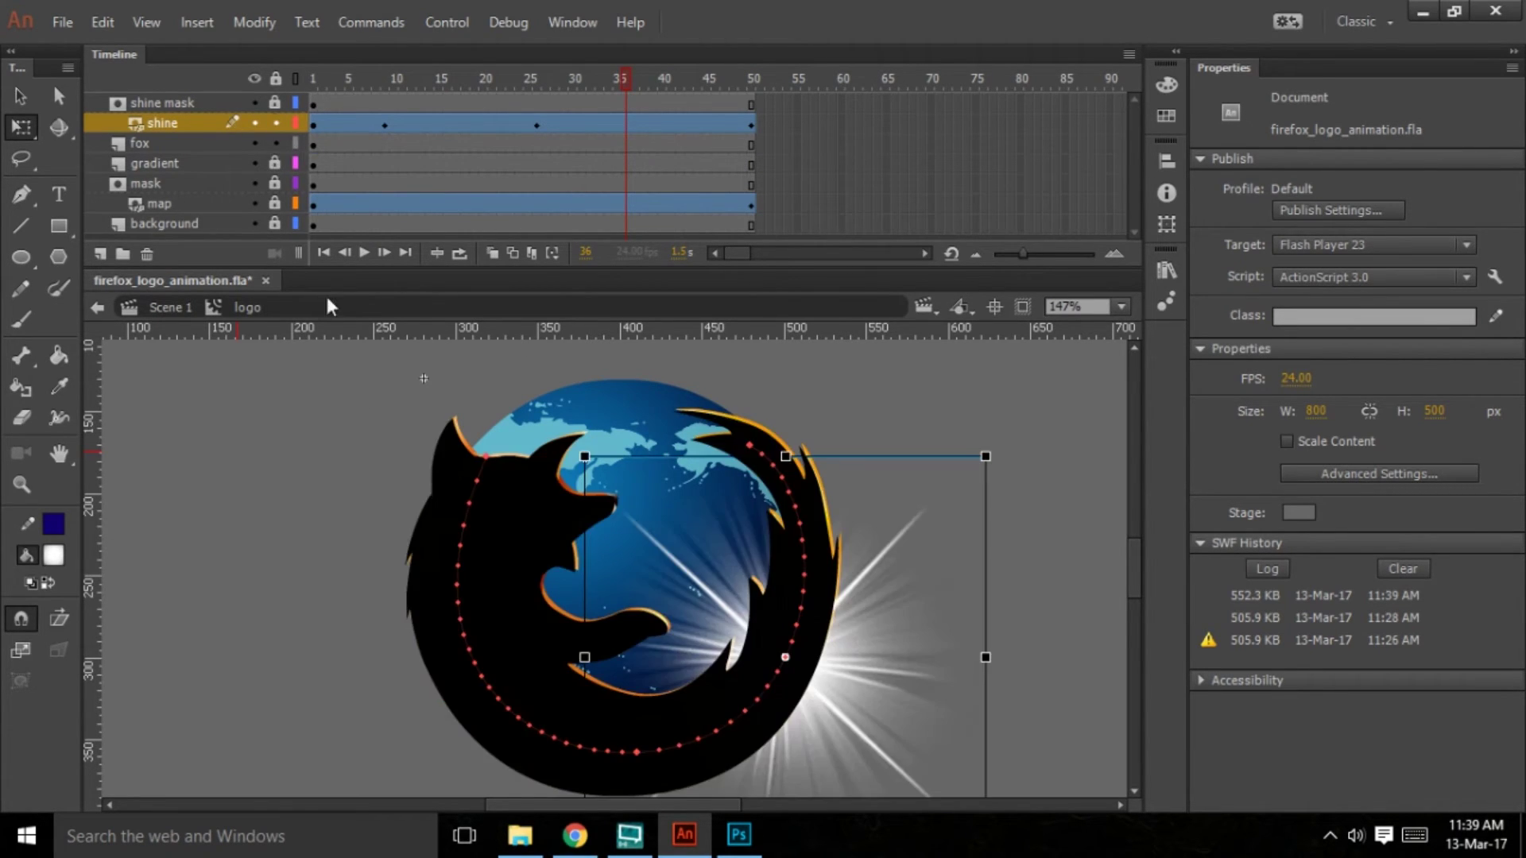
pyautogui.click(851, 666)
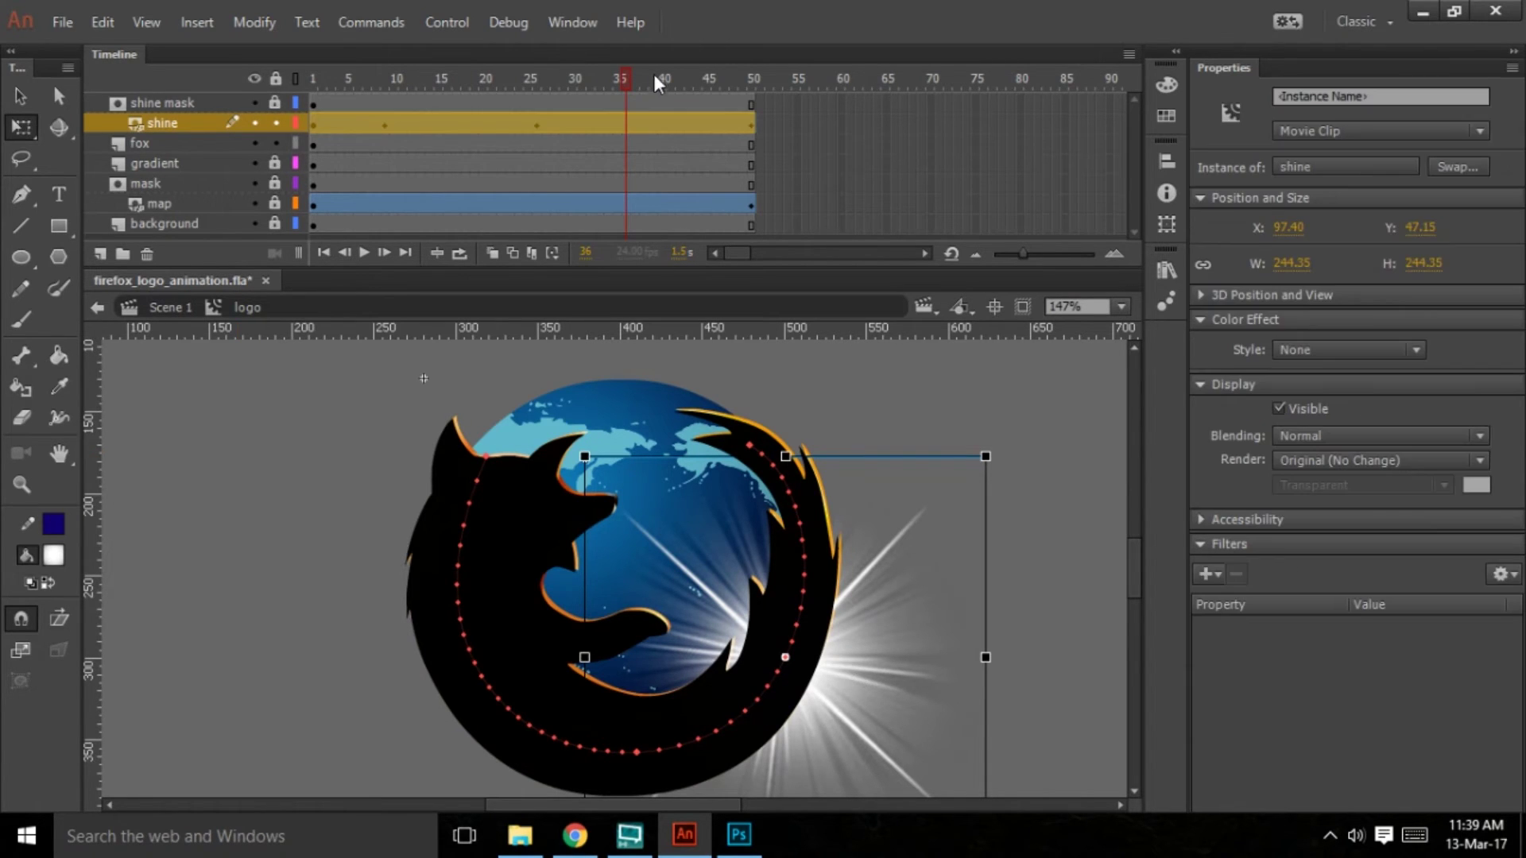
pyautogui.moveTo(622, 82); pyautogui.dragTo(312, 78)
pyautogui.click(504, 419)
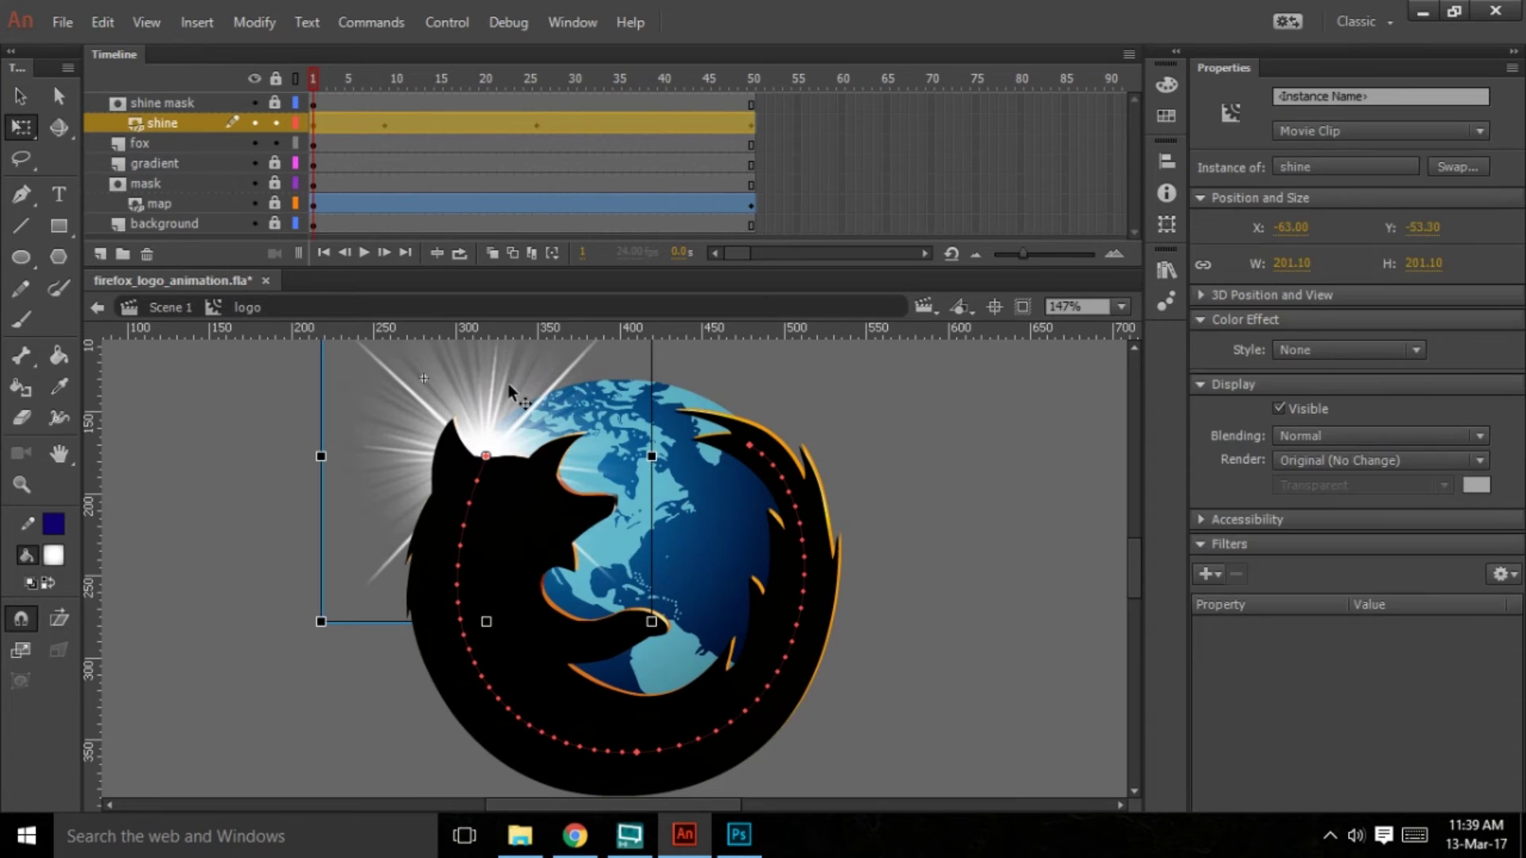
pyautogui.click(1419, 351)
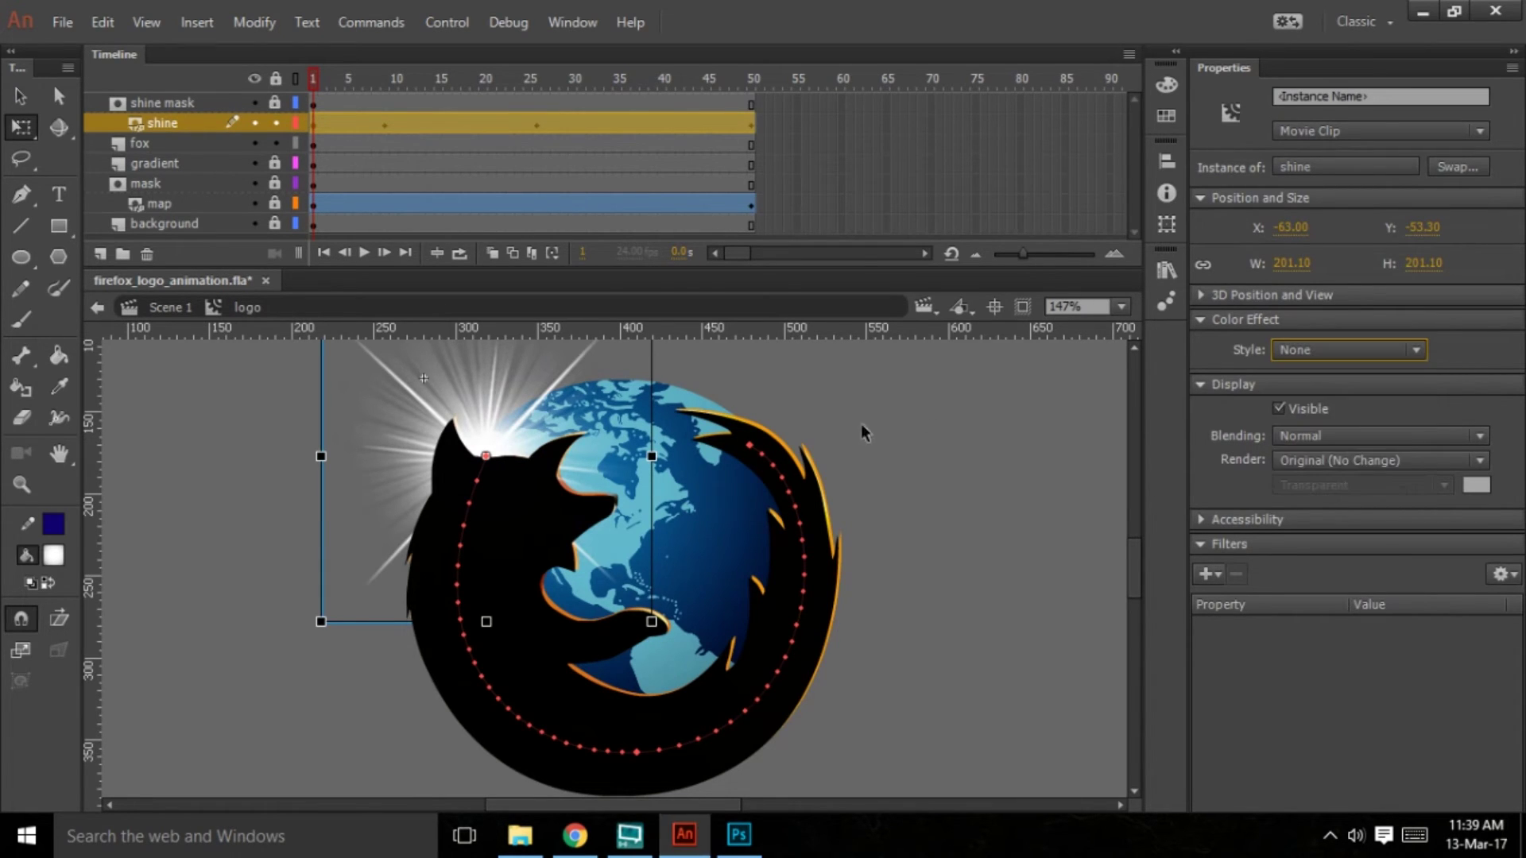
pyautogui.click(313, 125)
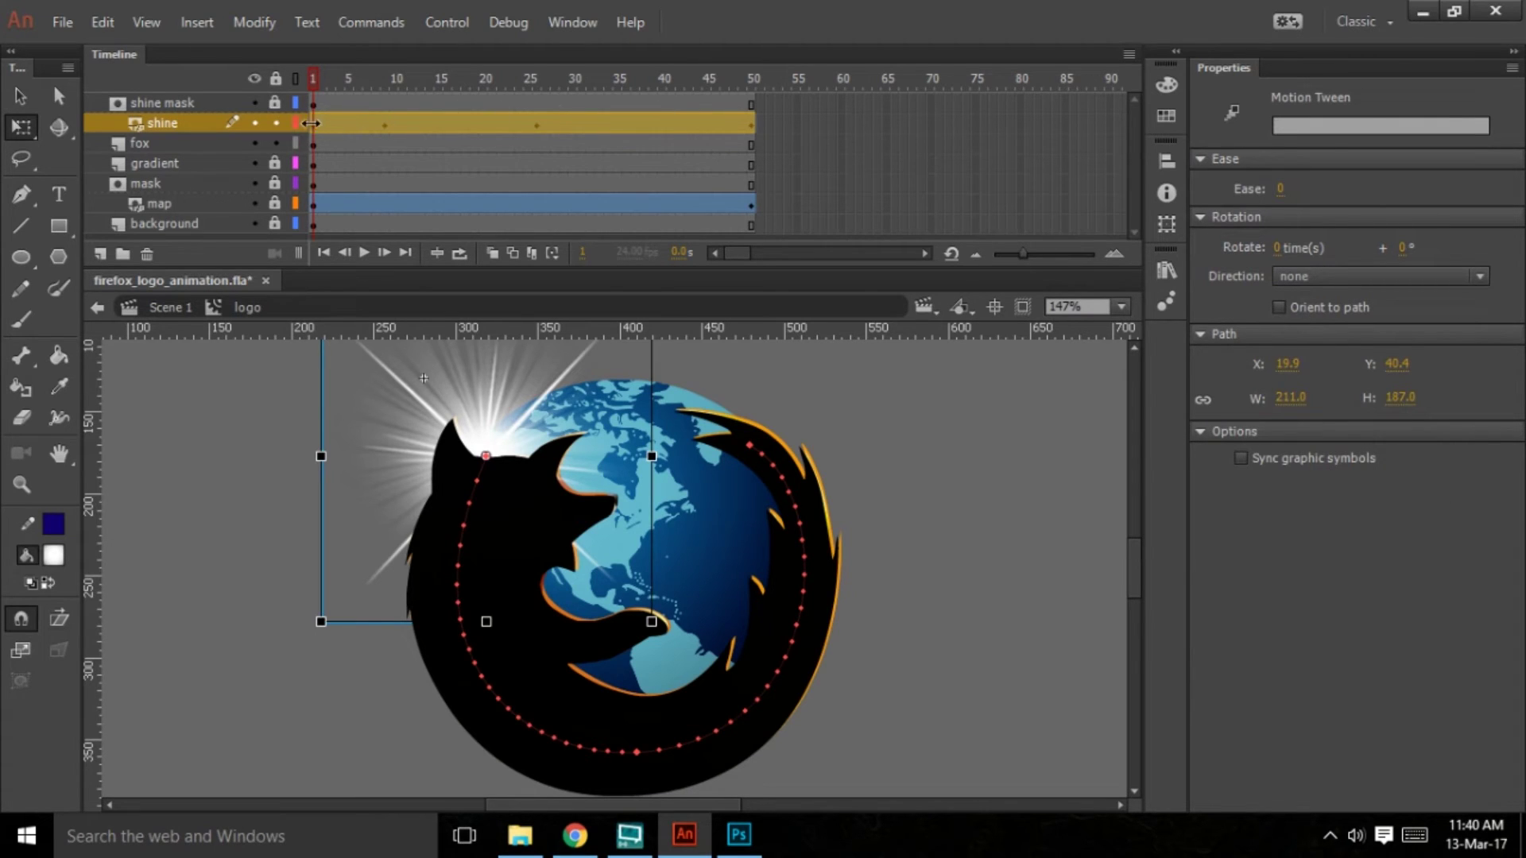
pyautogui.click(422, 398)
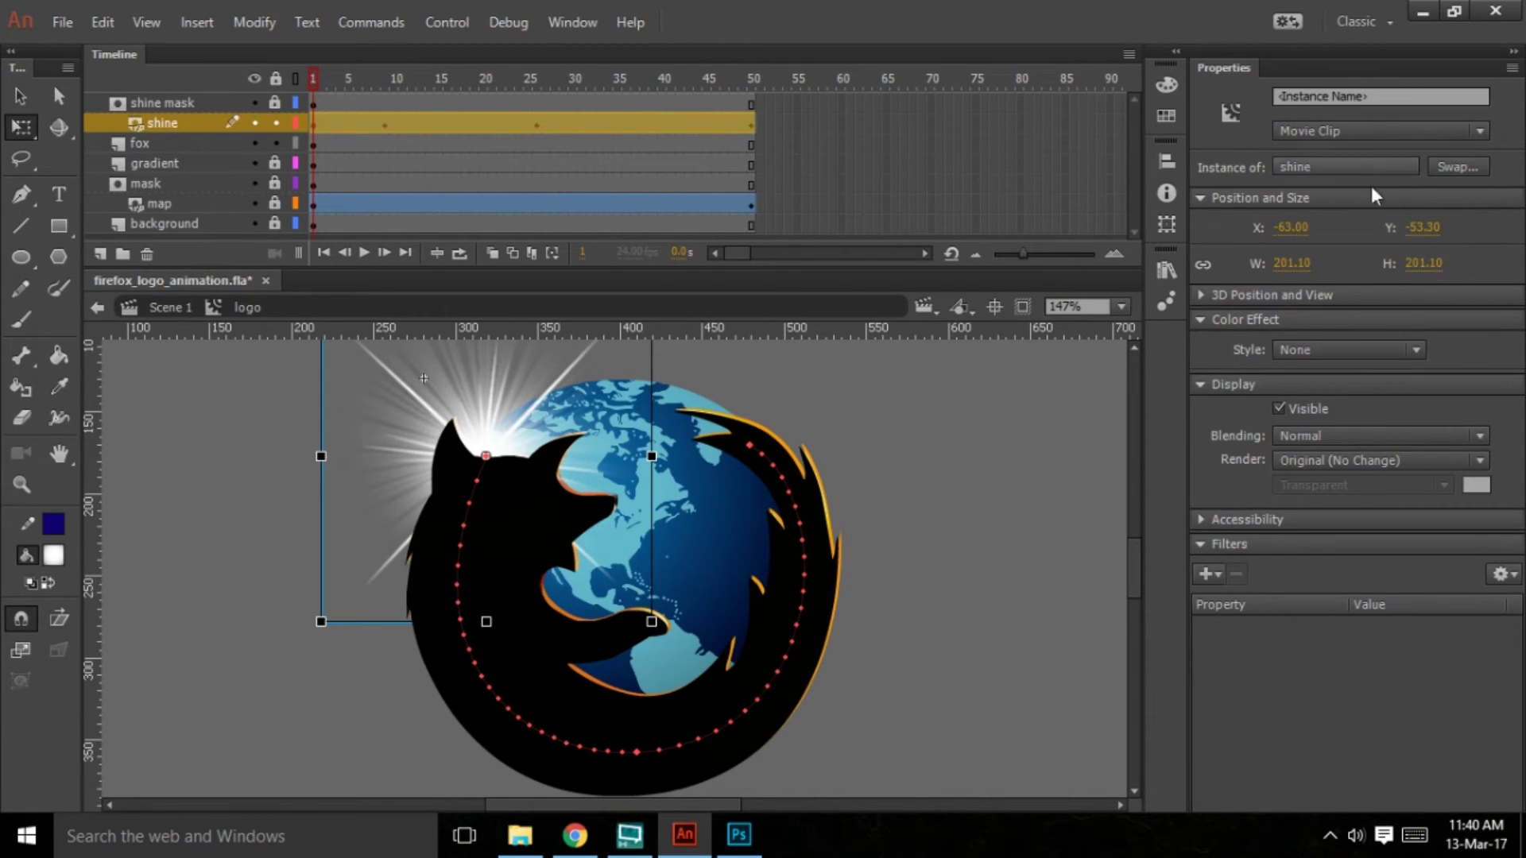
# Apply an Alpha color effect of 60% to the shine instance
pyautogui.click(1415, 350)
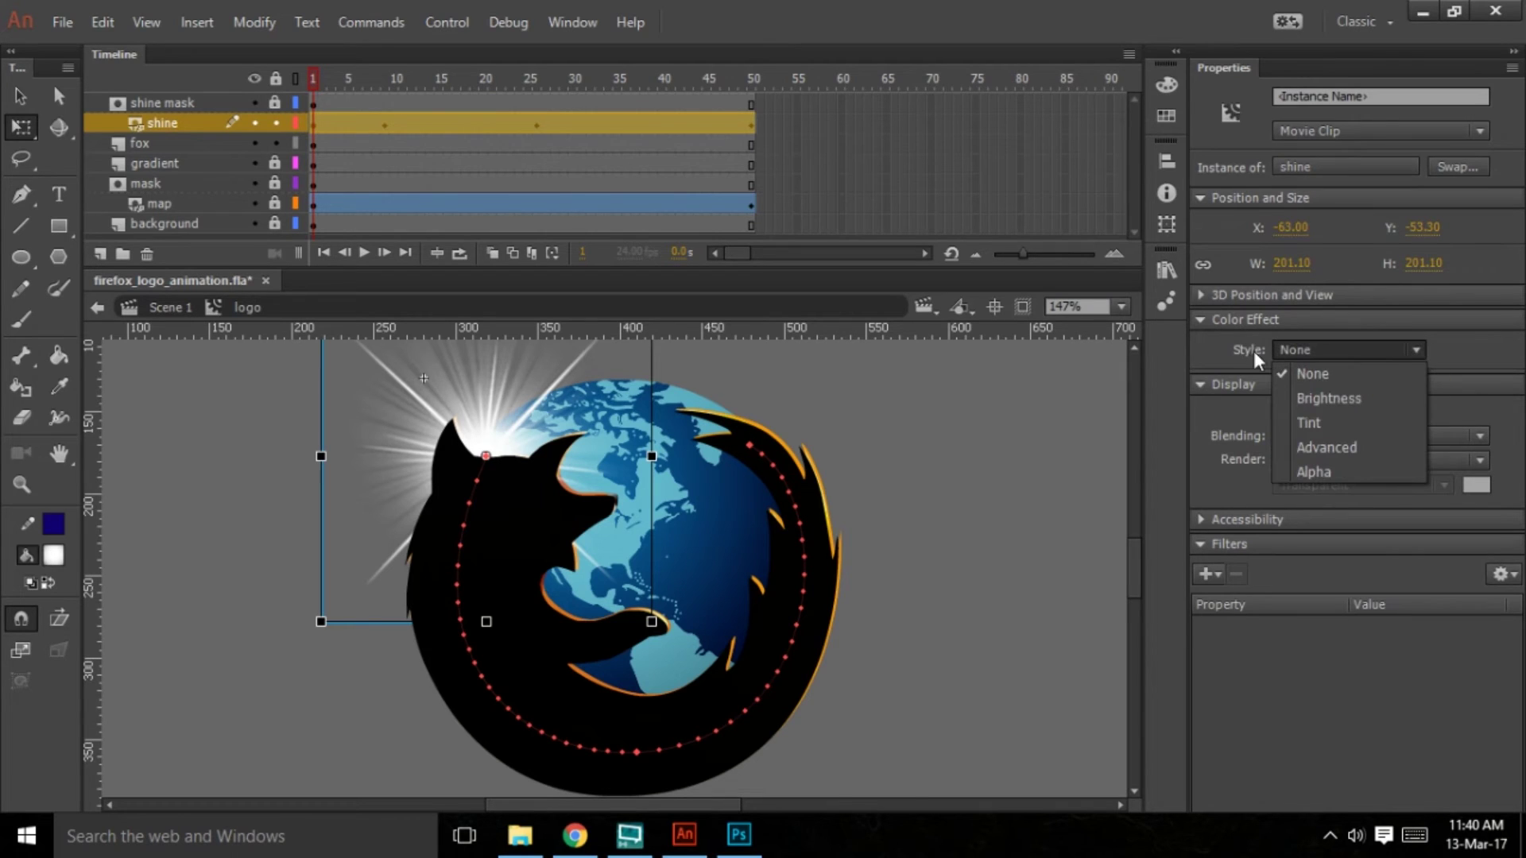
pyautogui.click(1316, 472)
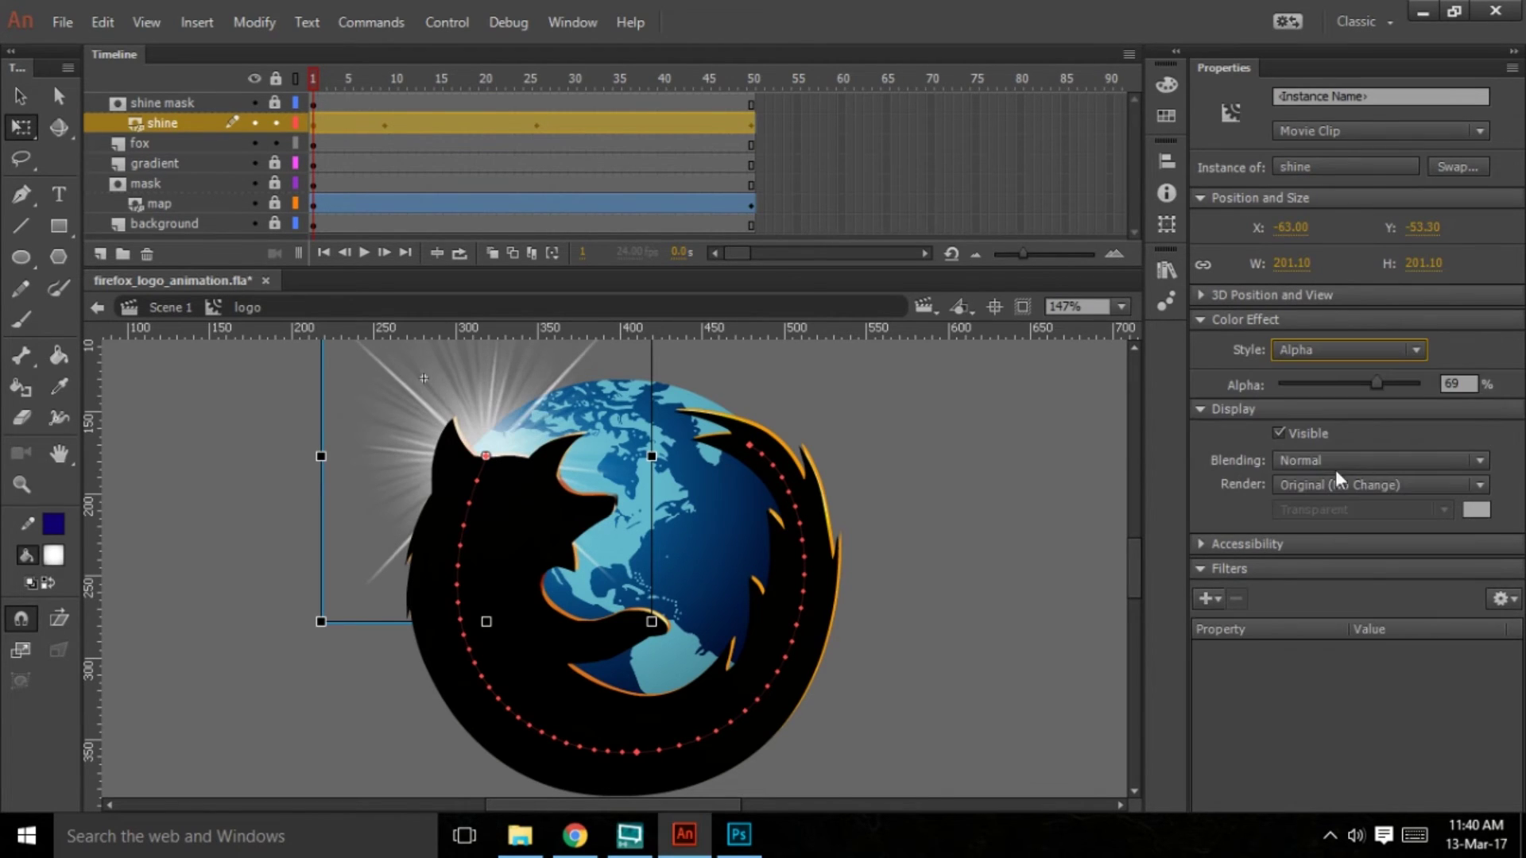
pyautogui.click(1456, 384)
pyautogui.write('60')
pyautogui.press('Return')
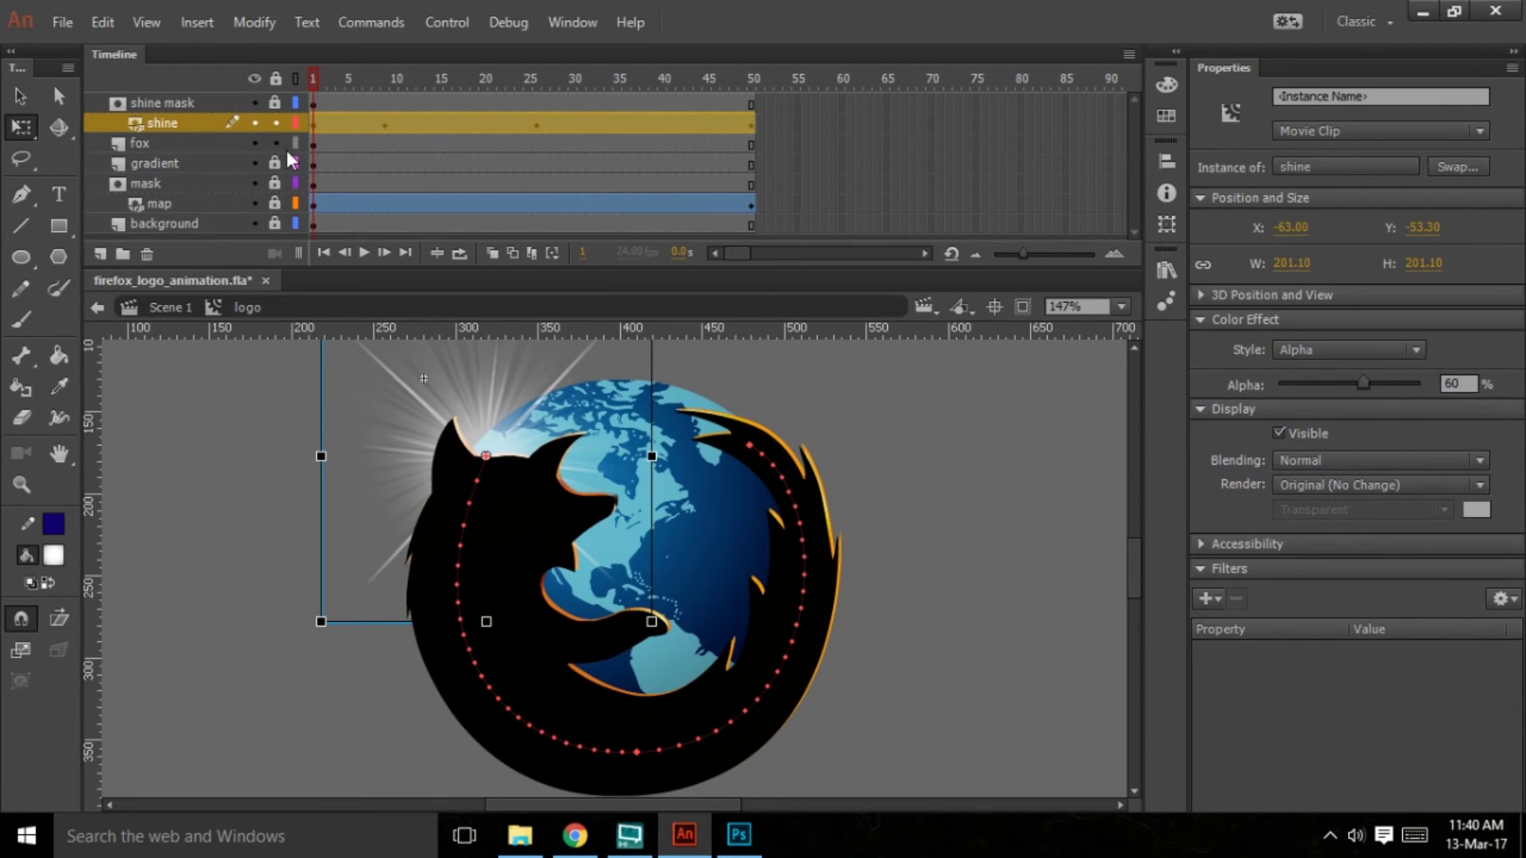
# Test the movie to check the semi-transparent shine, and close the preview
pyautogui.hotkey('ctrl', 'Return')
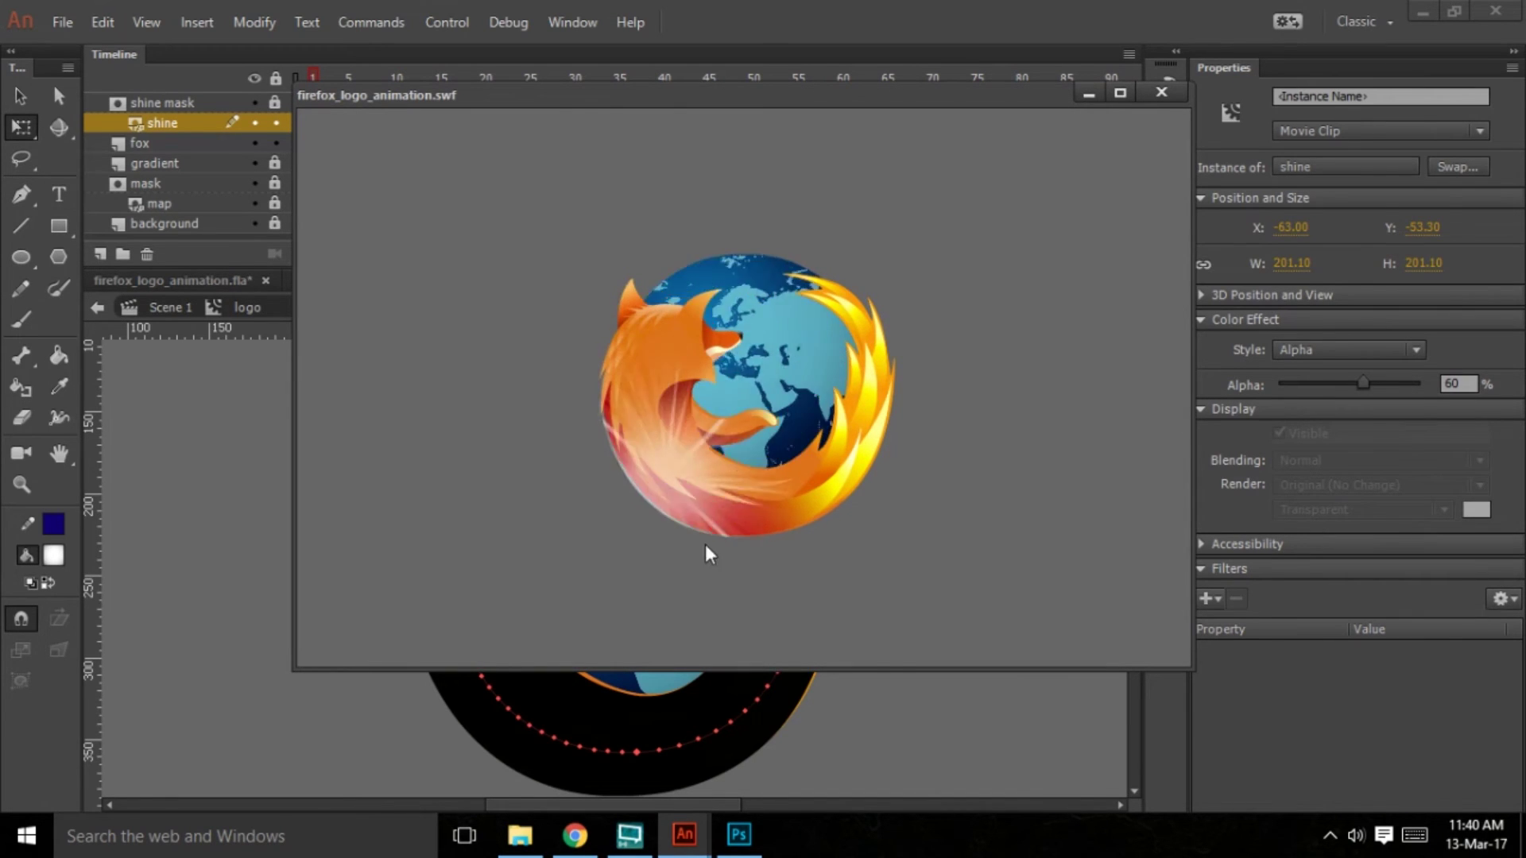
pyautogui.click(1161, 92)
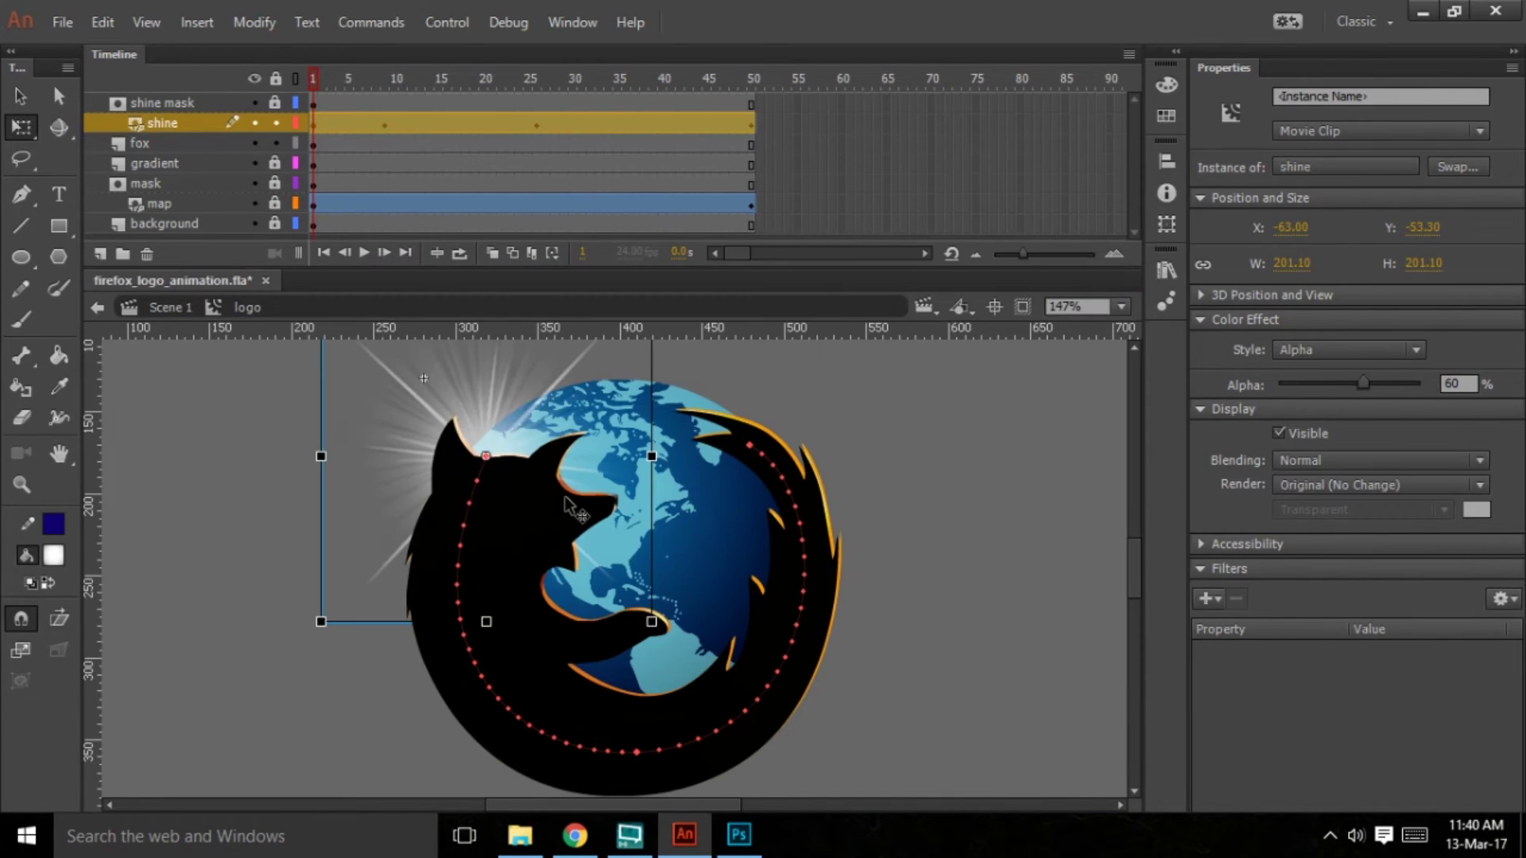
# Pull the lowest anchor of the shine's motion path slightly downward with the Subselection tool, and test the movie
pyautogui.scroll(-3, 665, 531)
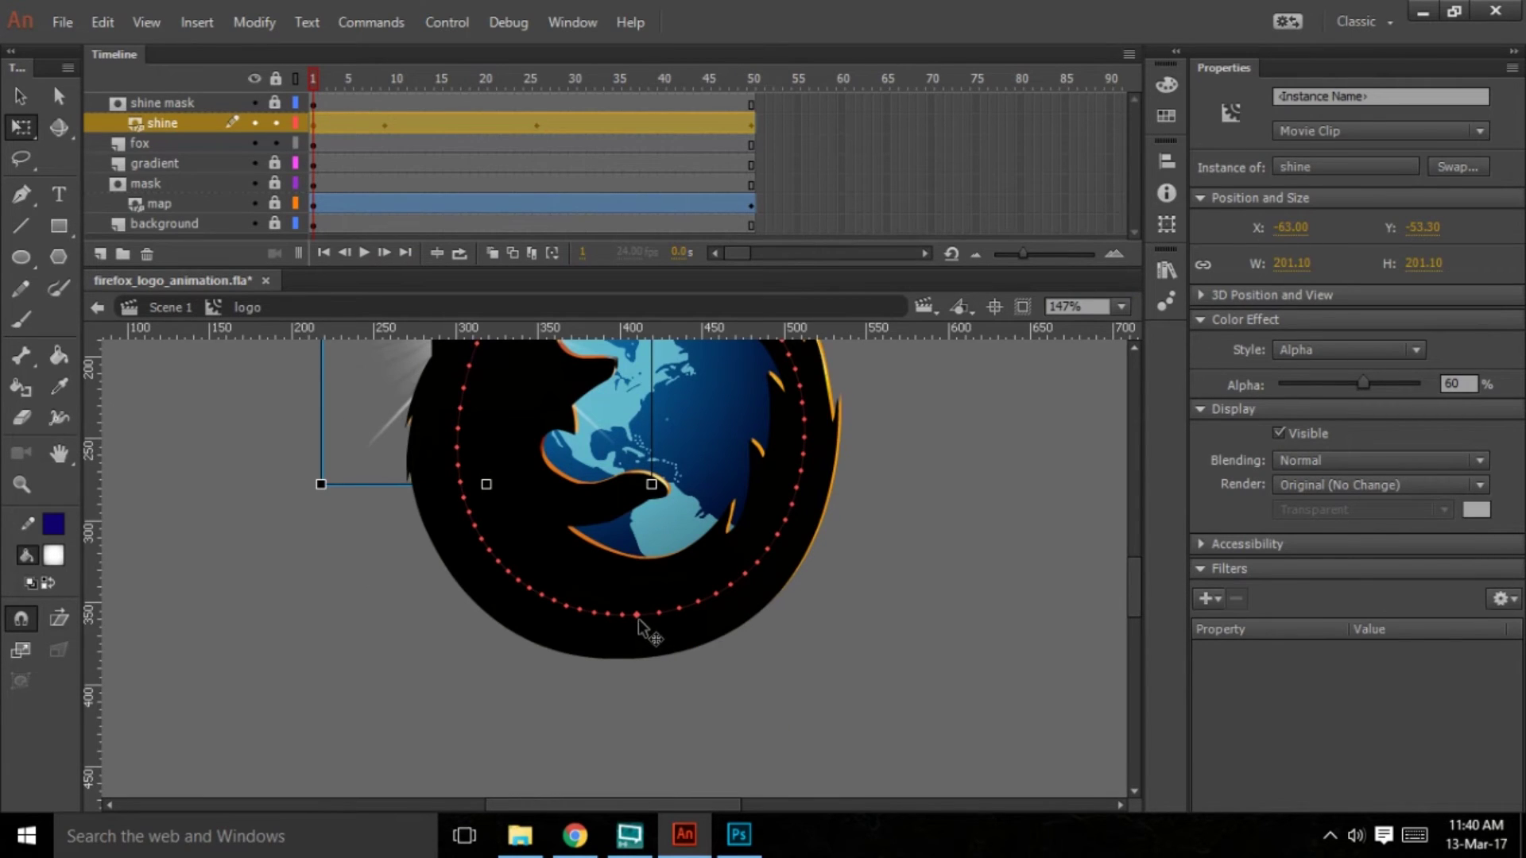
pyautogui.doubleClick(443, 121)
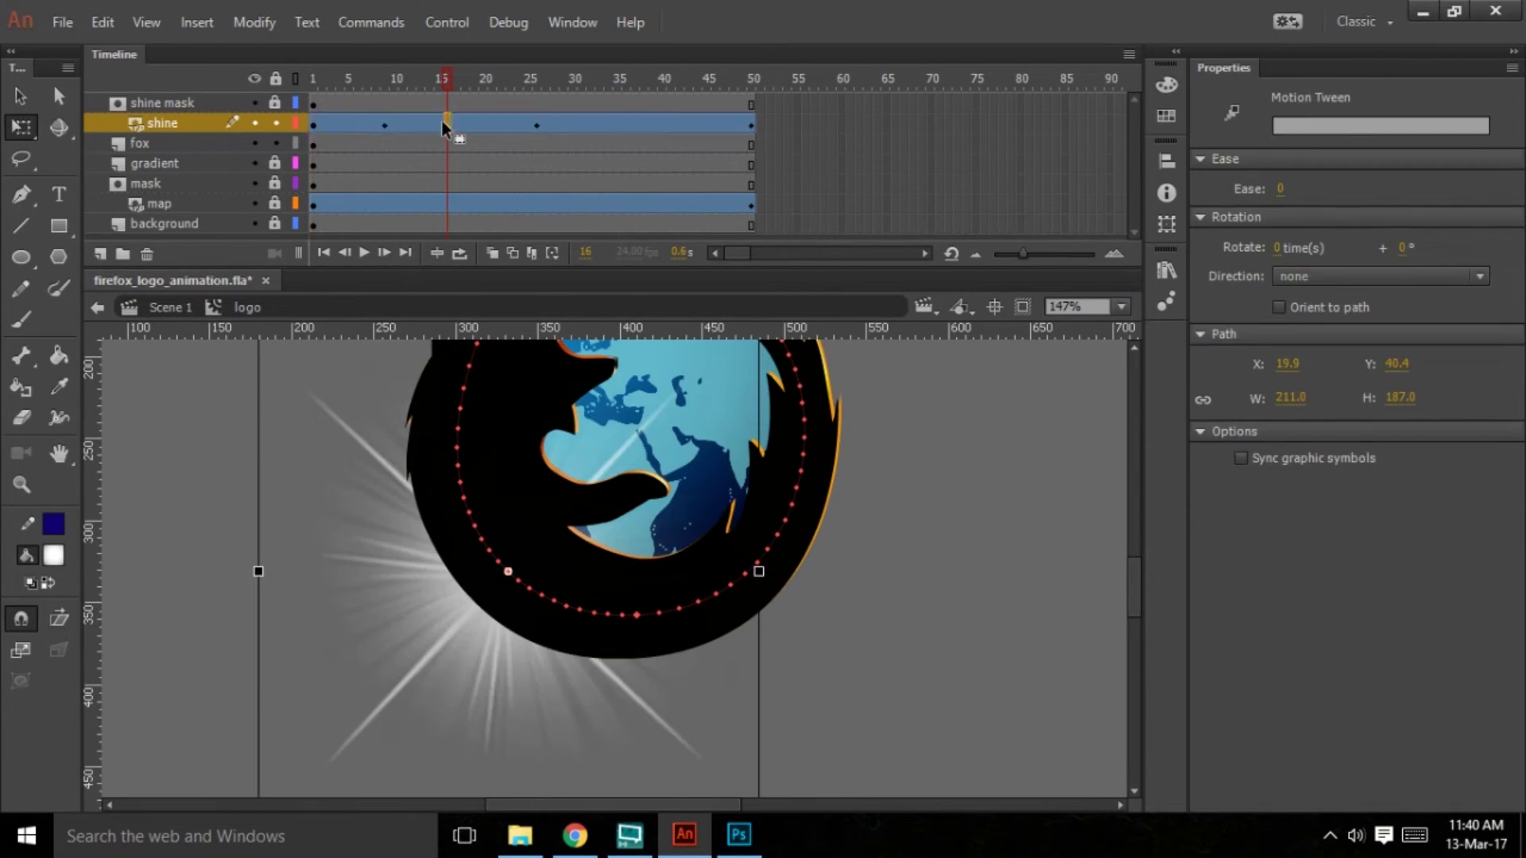
pyautogui.click(538, 166)
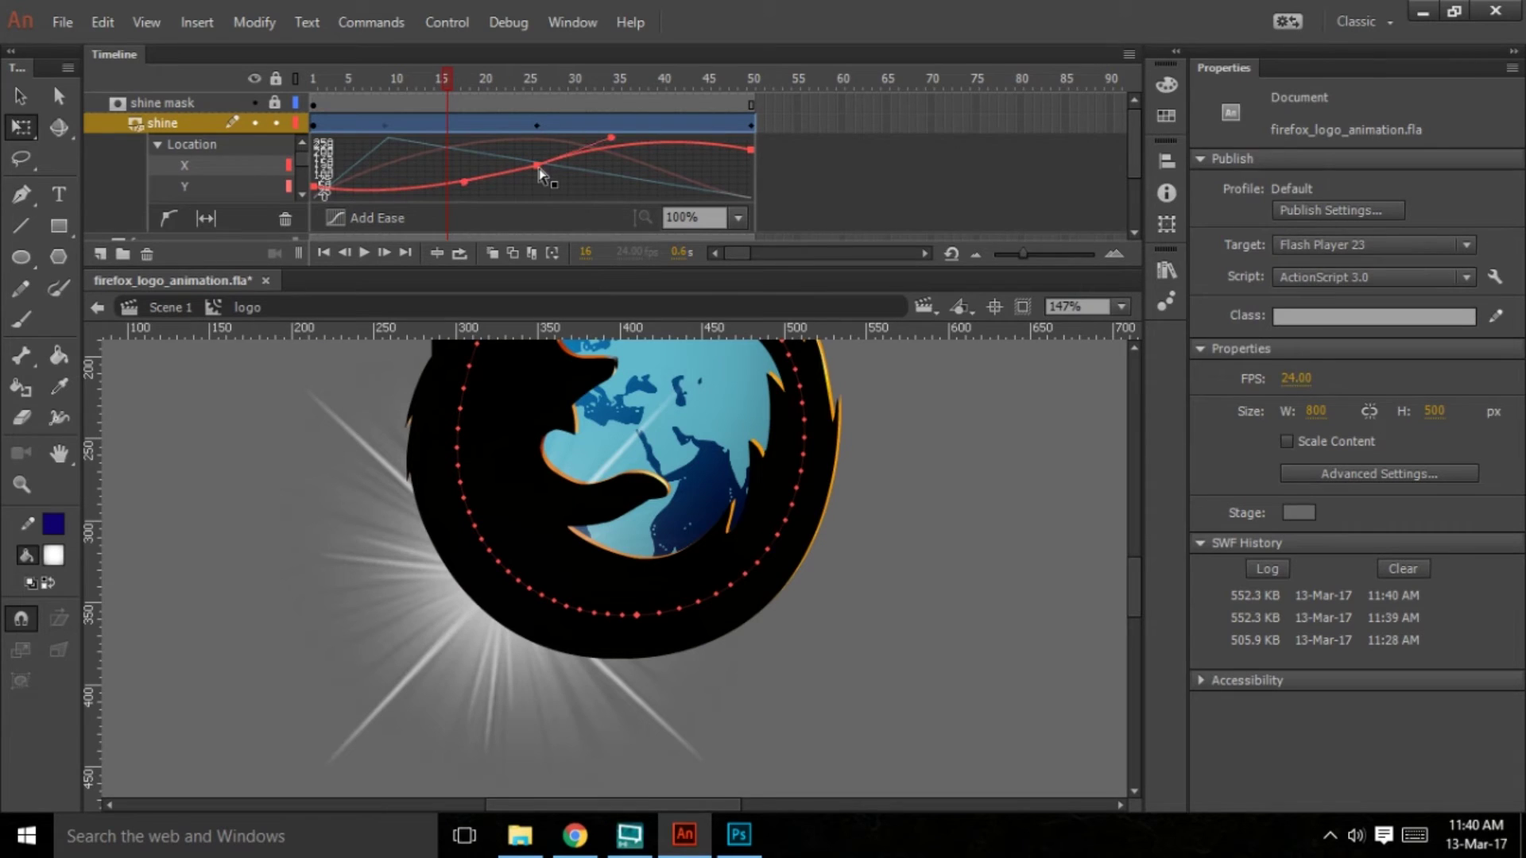
pyautogui.click(59, 96)
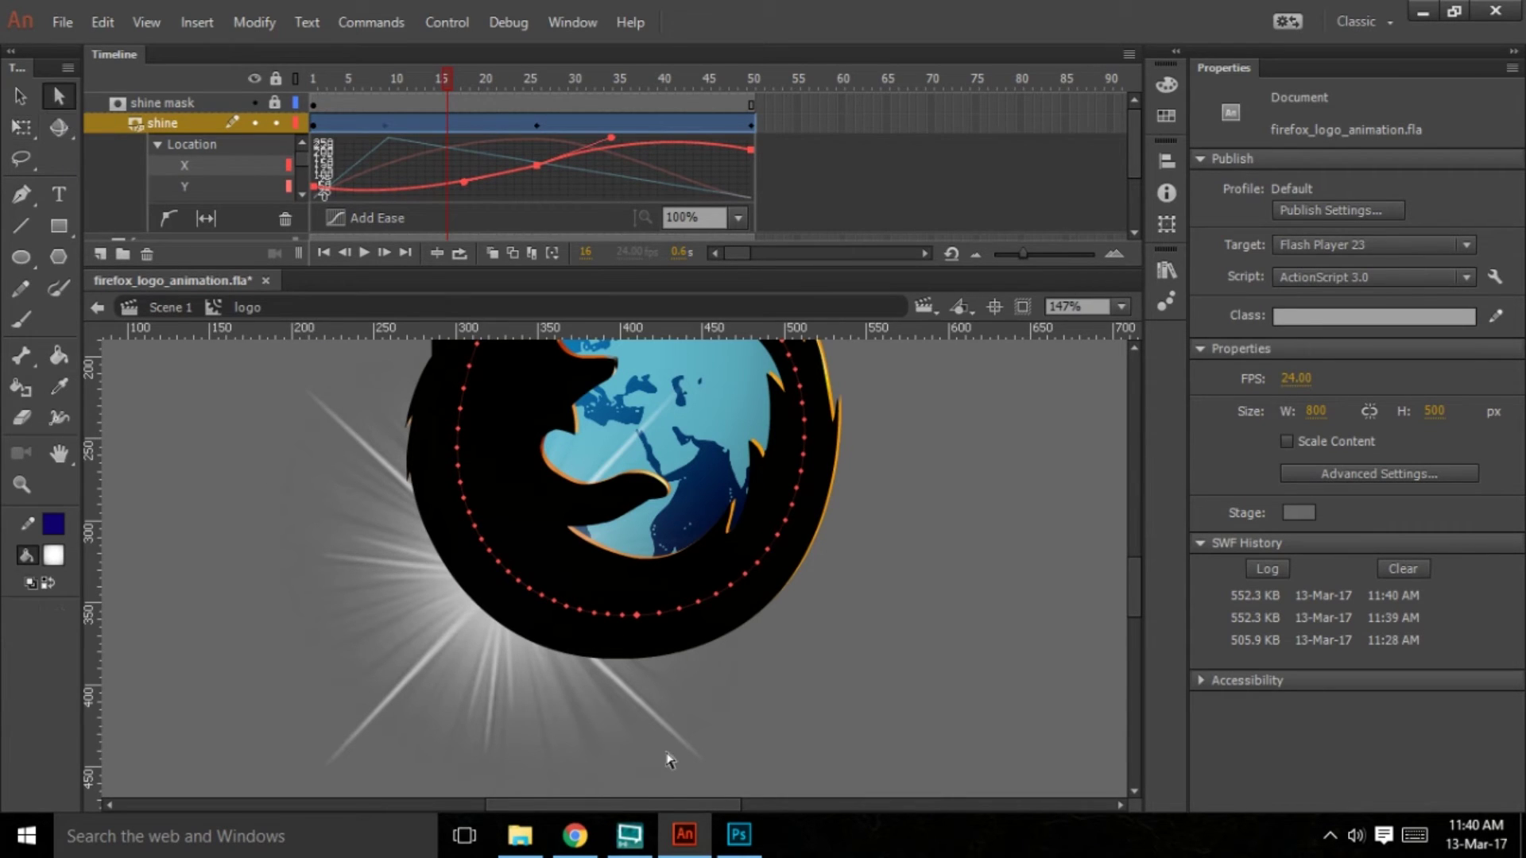
pyautogui.click(636, 617)
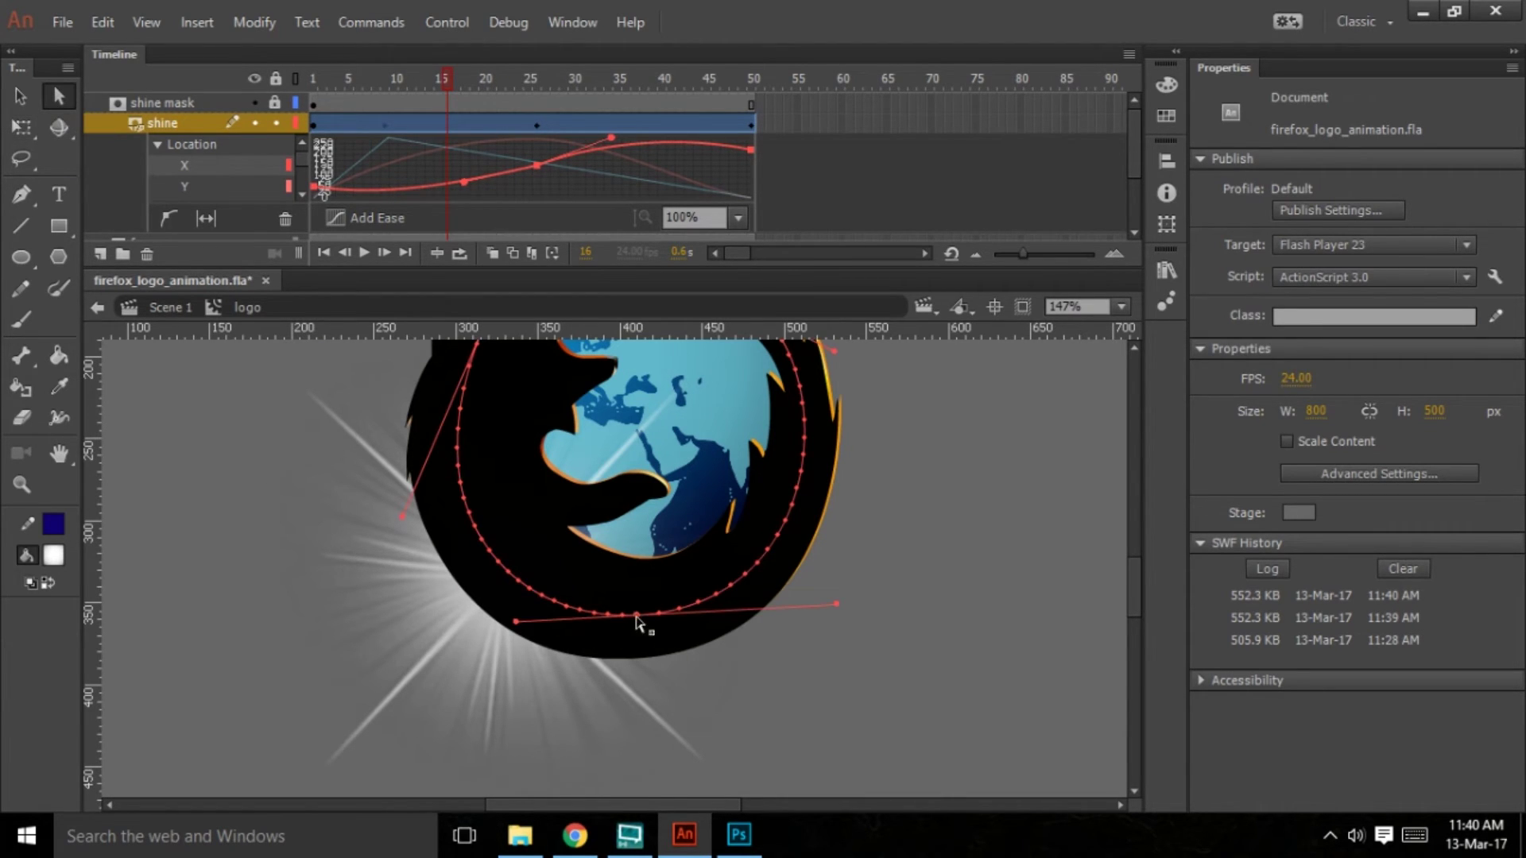
pyautogui.moveTo(634, 617); pyautogui.dragTo(628, 648)
pyautogui.hotkey('ctrl', 'Return')
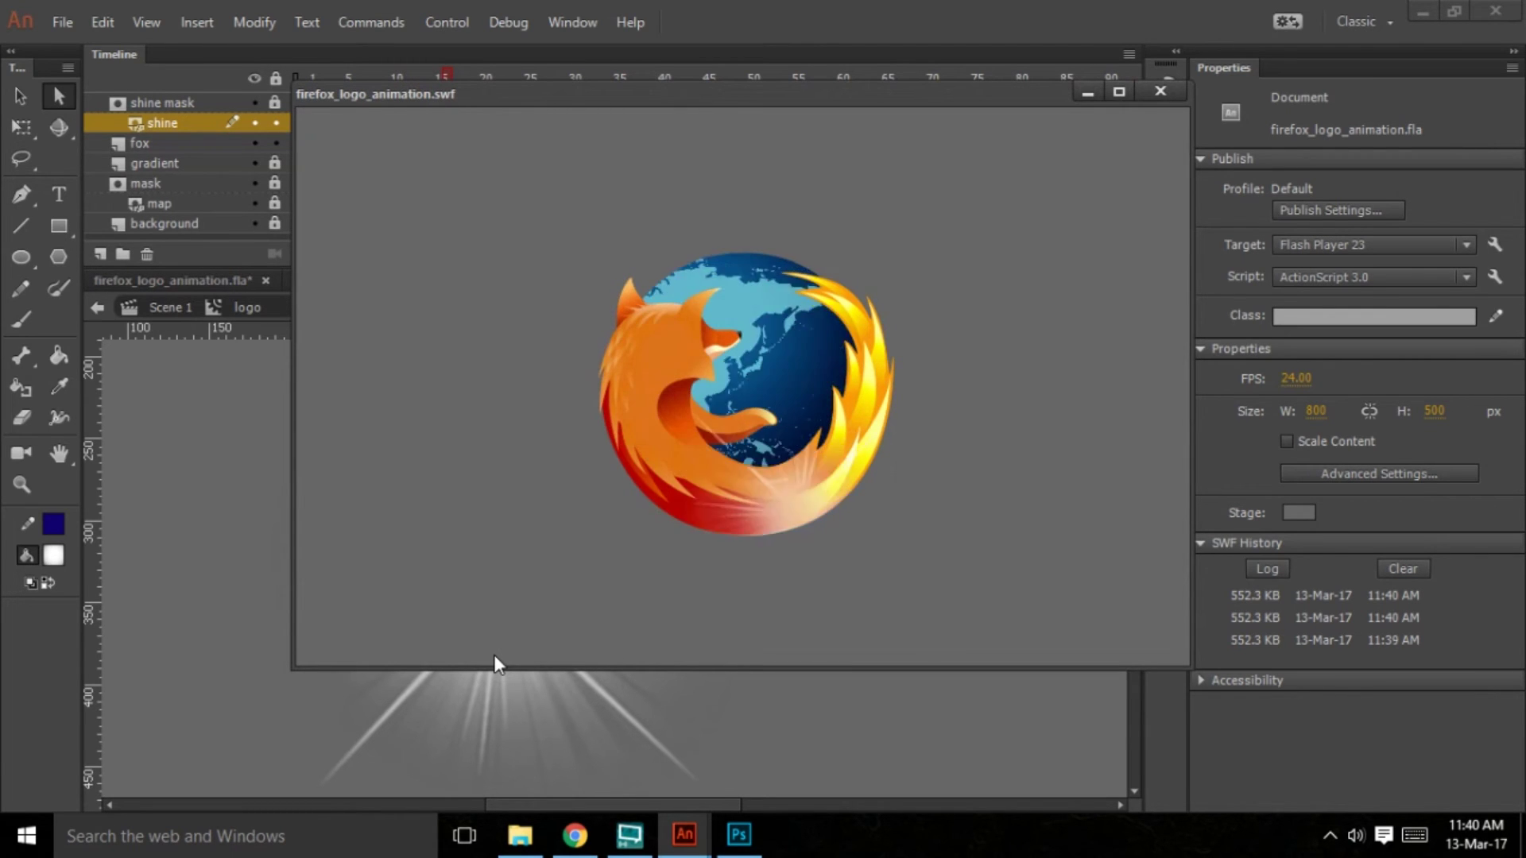
pyautogui.hotkey('ctrl', 'w')
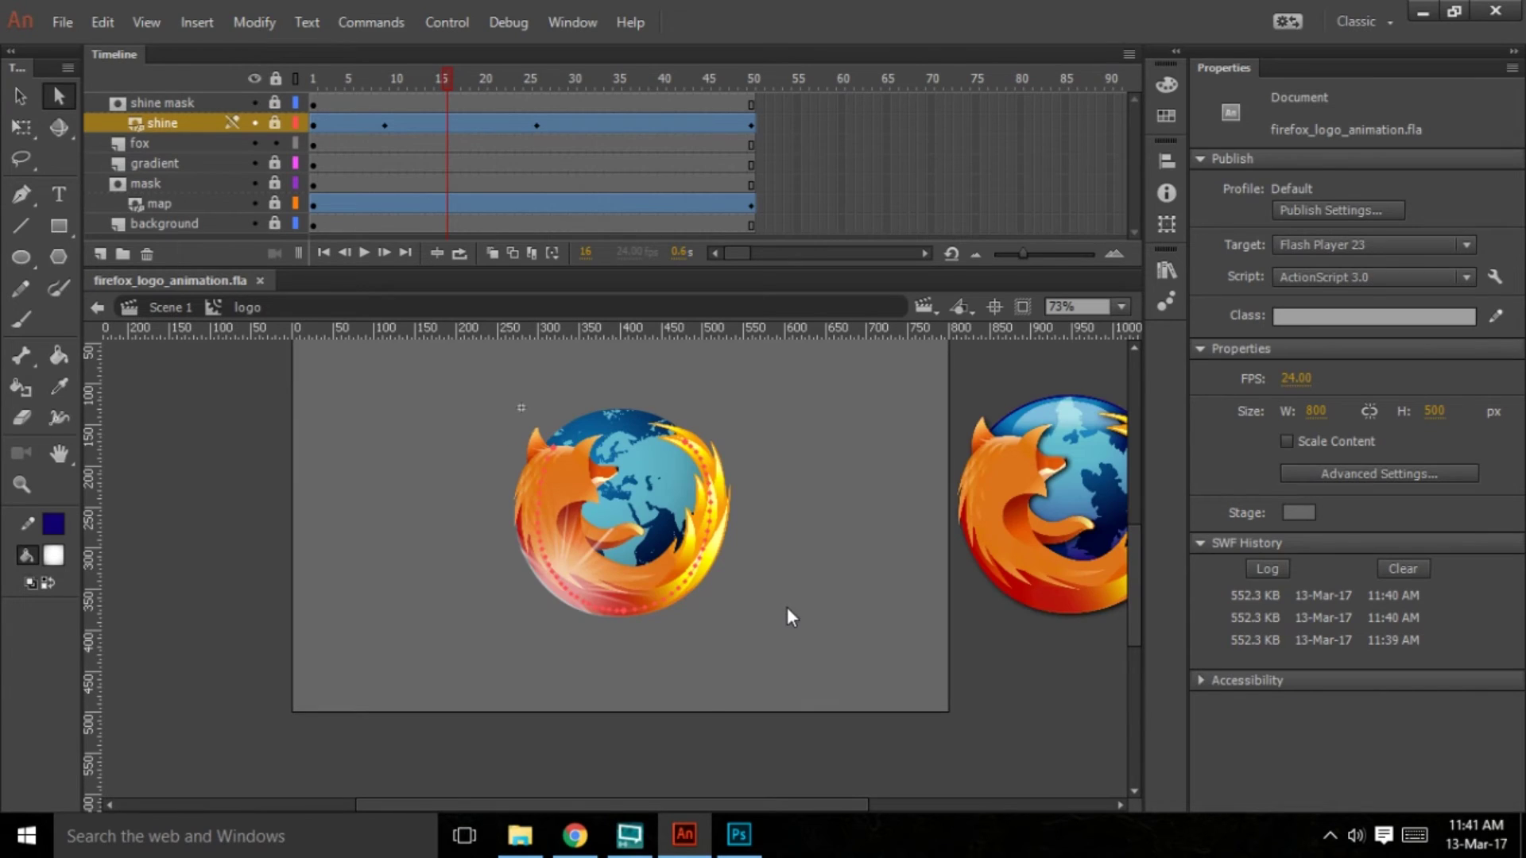
# Inspect the globe's background shape and compare the animated logo with the reference Firefox logo beside the stage
pyautogui.moveTo(816, 801); pyautogui.dragTo(852, 805)
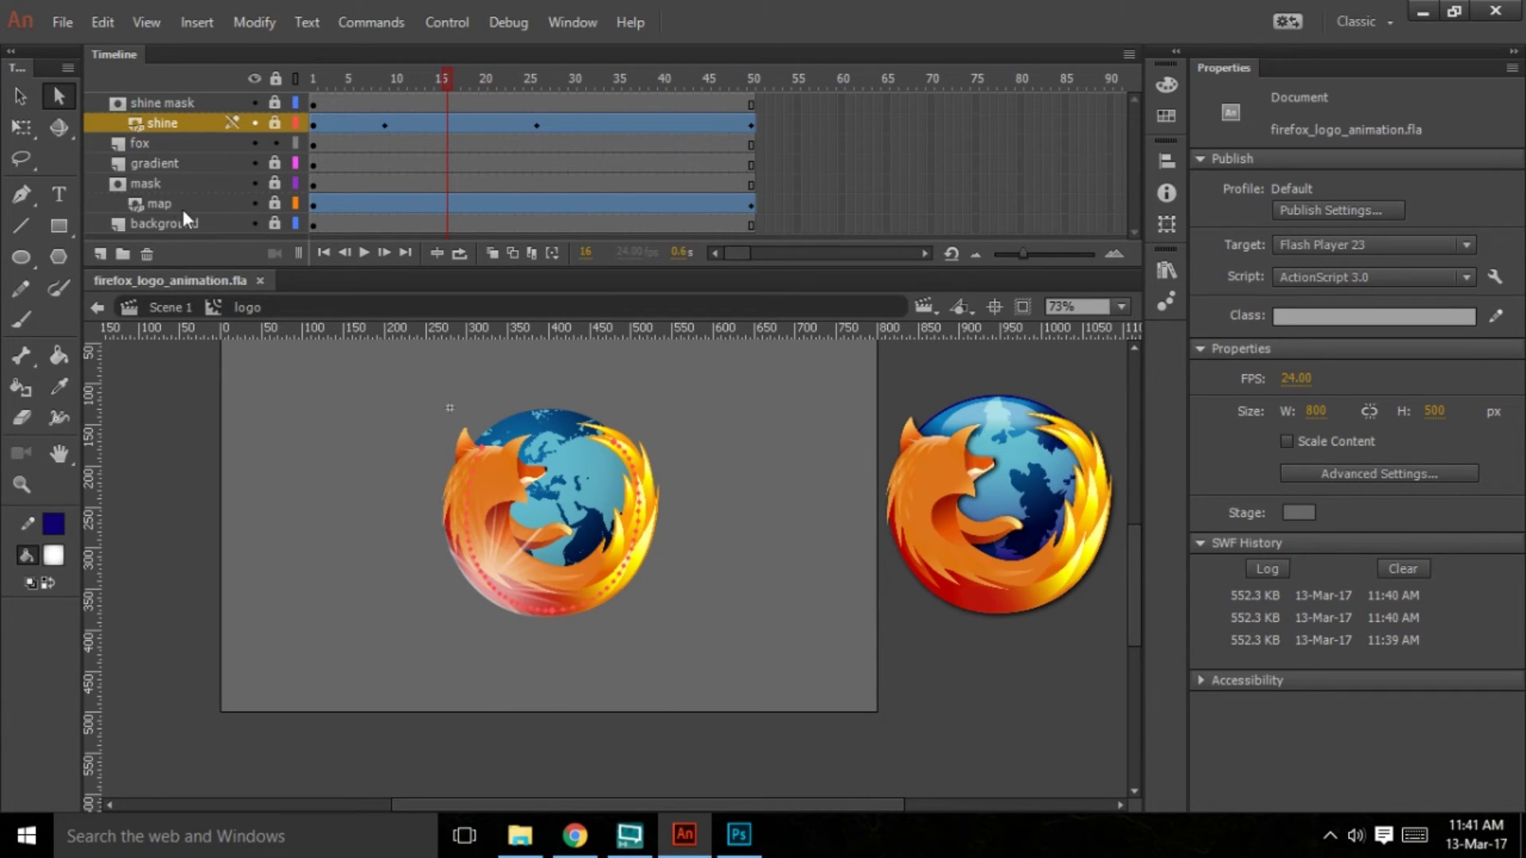
pyautogui.click(50, 124)
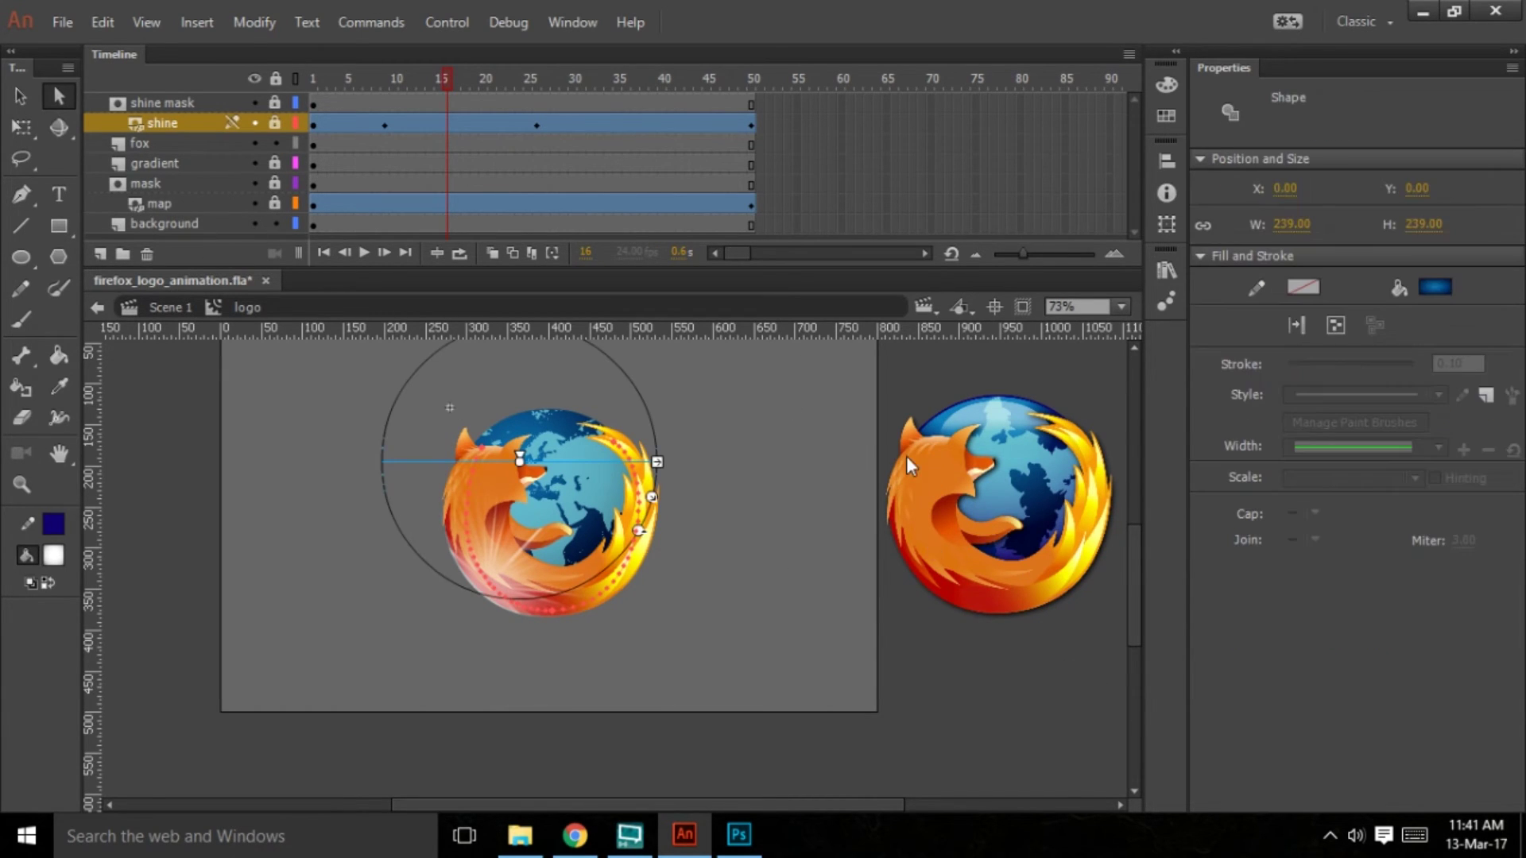
pyautogui.press('v')
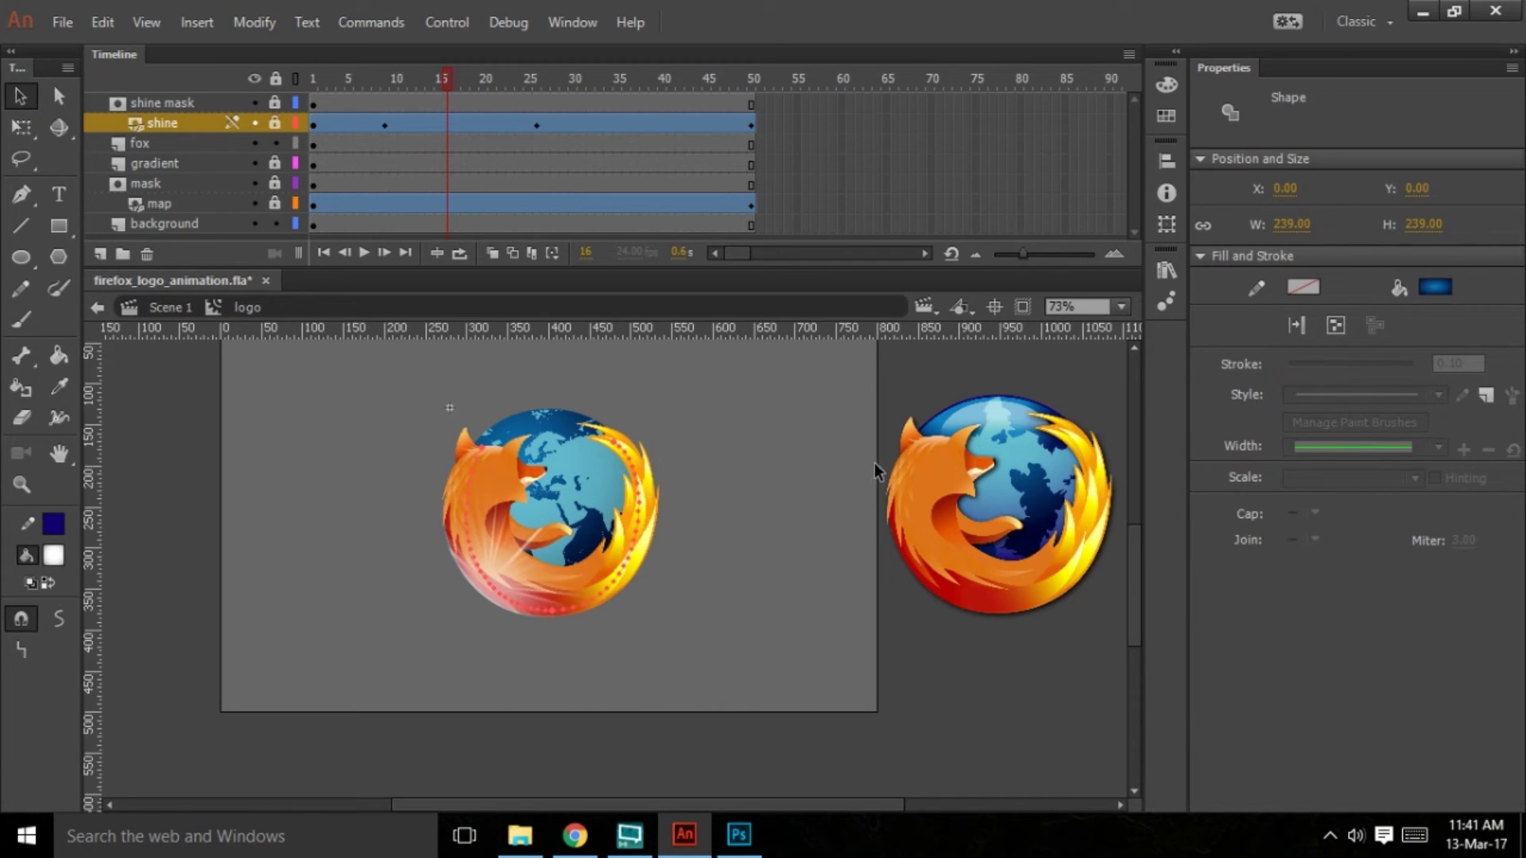
pyautogui.hotkey('ctrl', '=')
pyautogui.moveTo(960, 474); pyautogui.dragTo(586, 521)
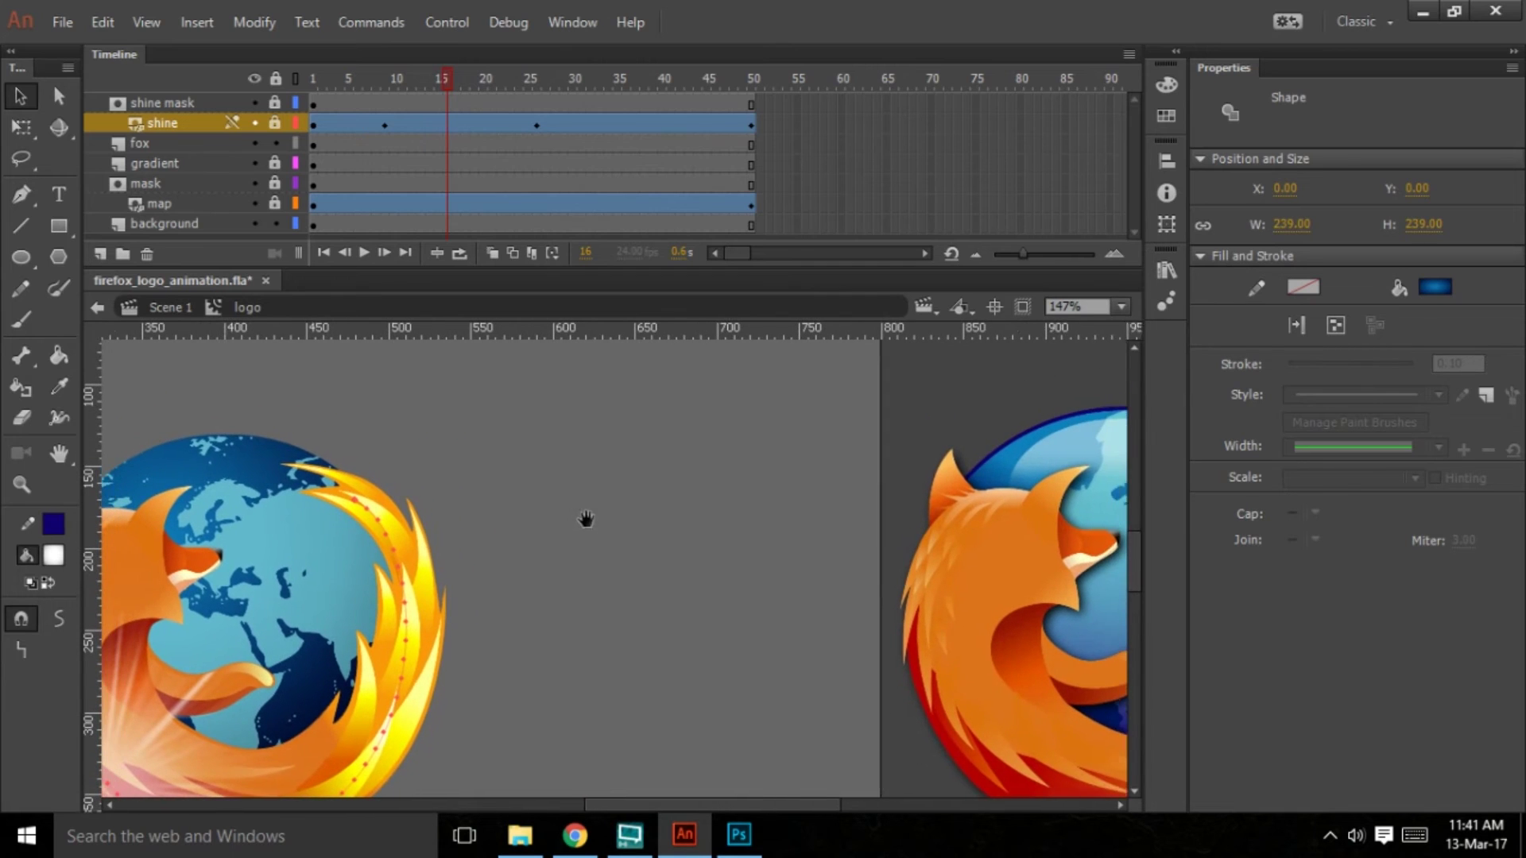
pyautogui.hscroll(4, 493, 493)
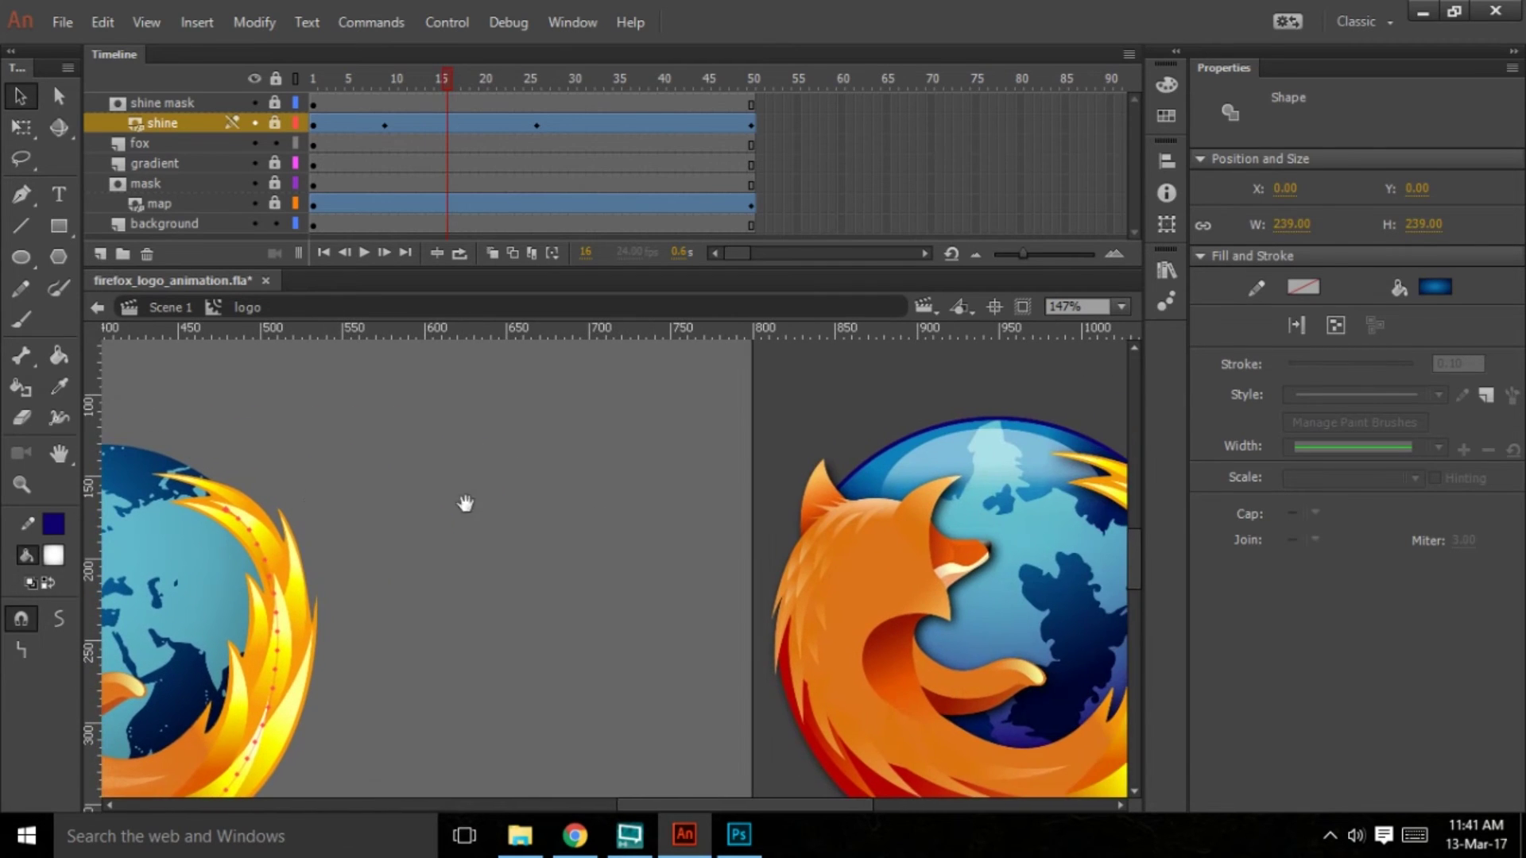
pyautogui.hscroll(-8, 647, 432)
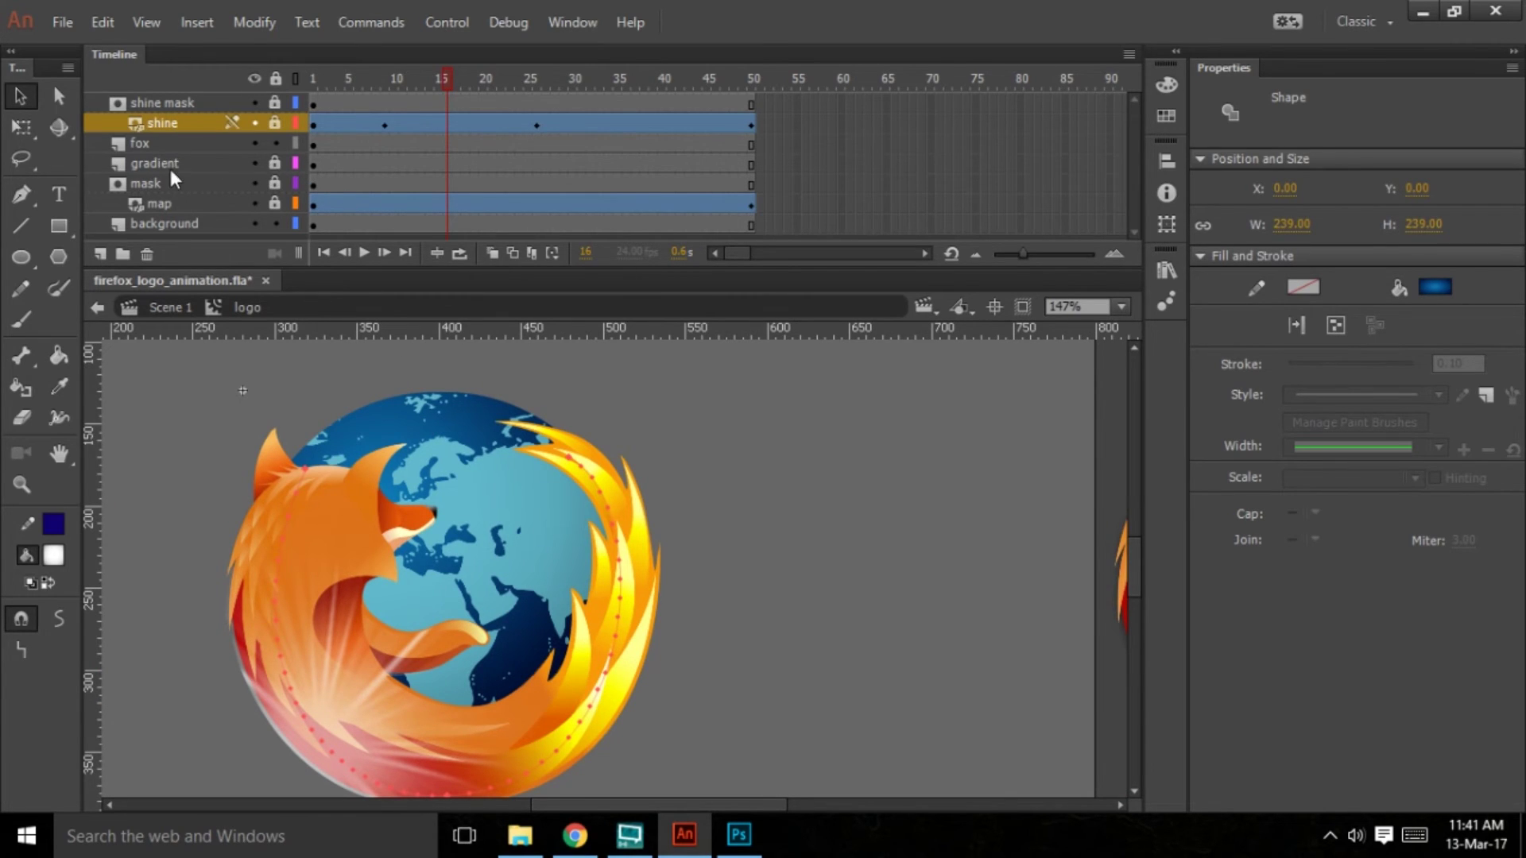
# Inside the gradient symbol, set the alpha of the sphere's black outer gradient stop to 100% and test the movie
pyautogui.click(195, 163)
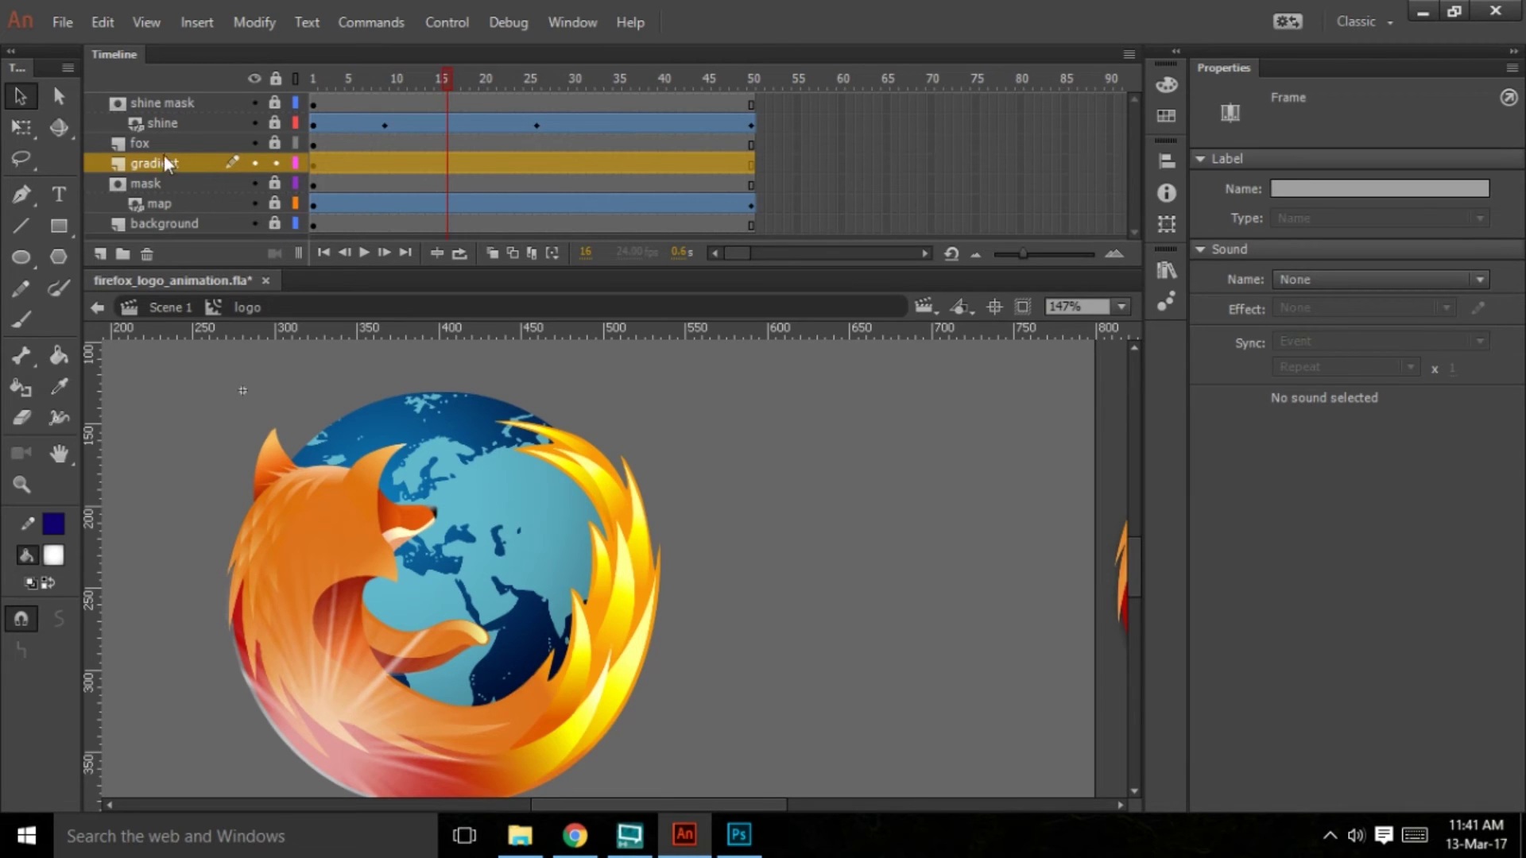
pyautogui.doubleClick(538, 622)
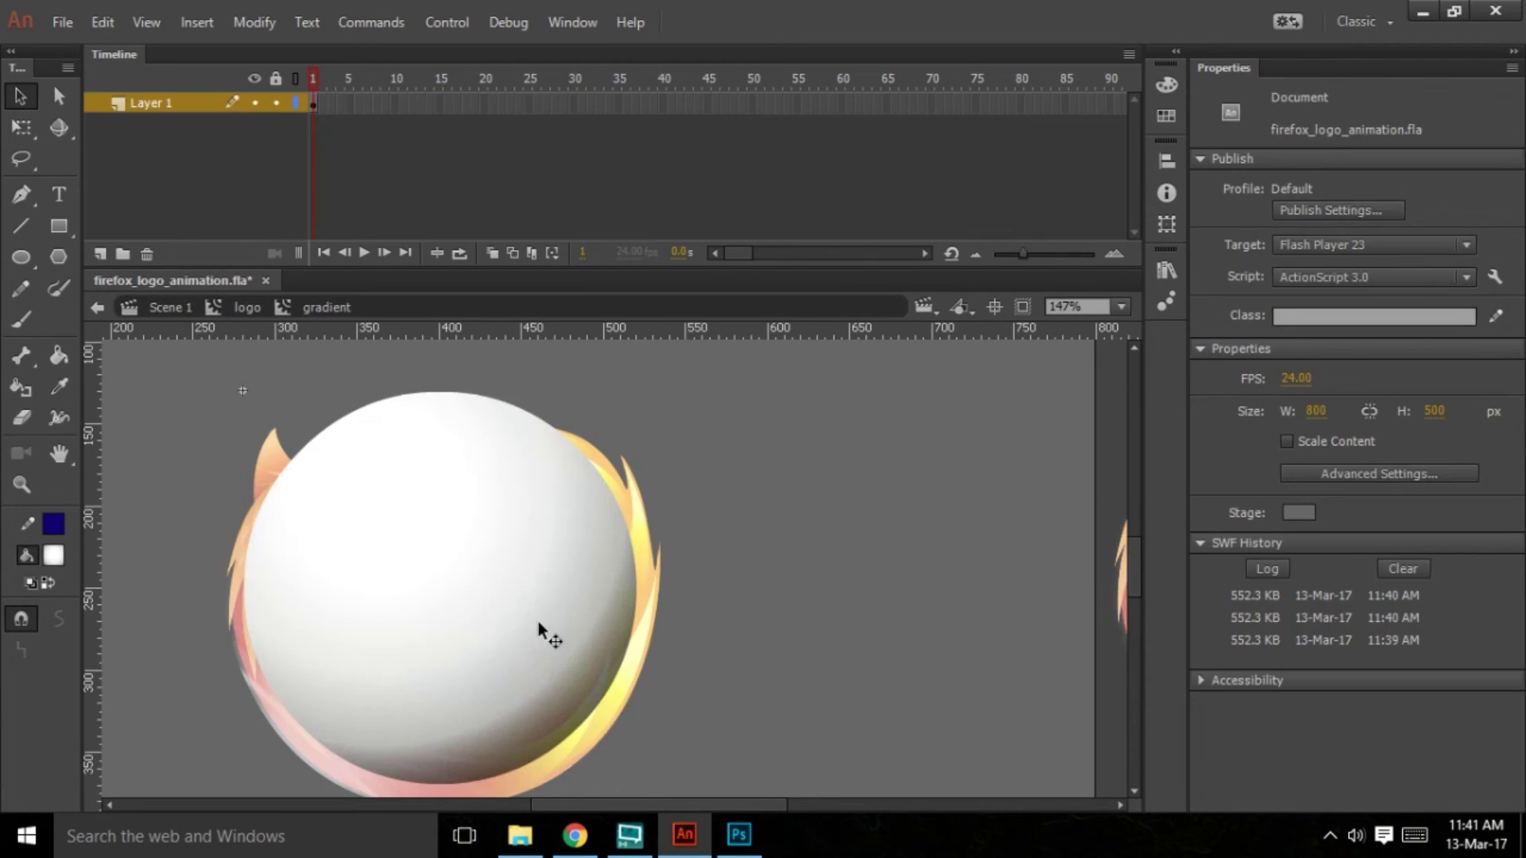
pyautogui.click(545, 592)
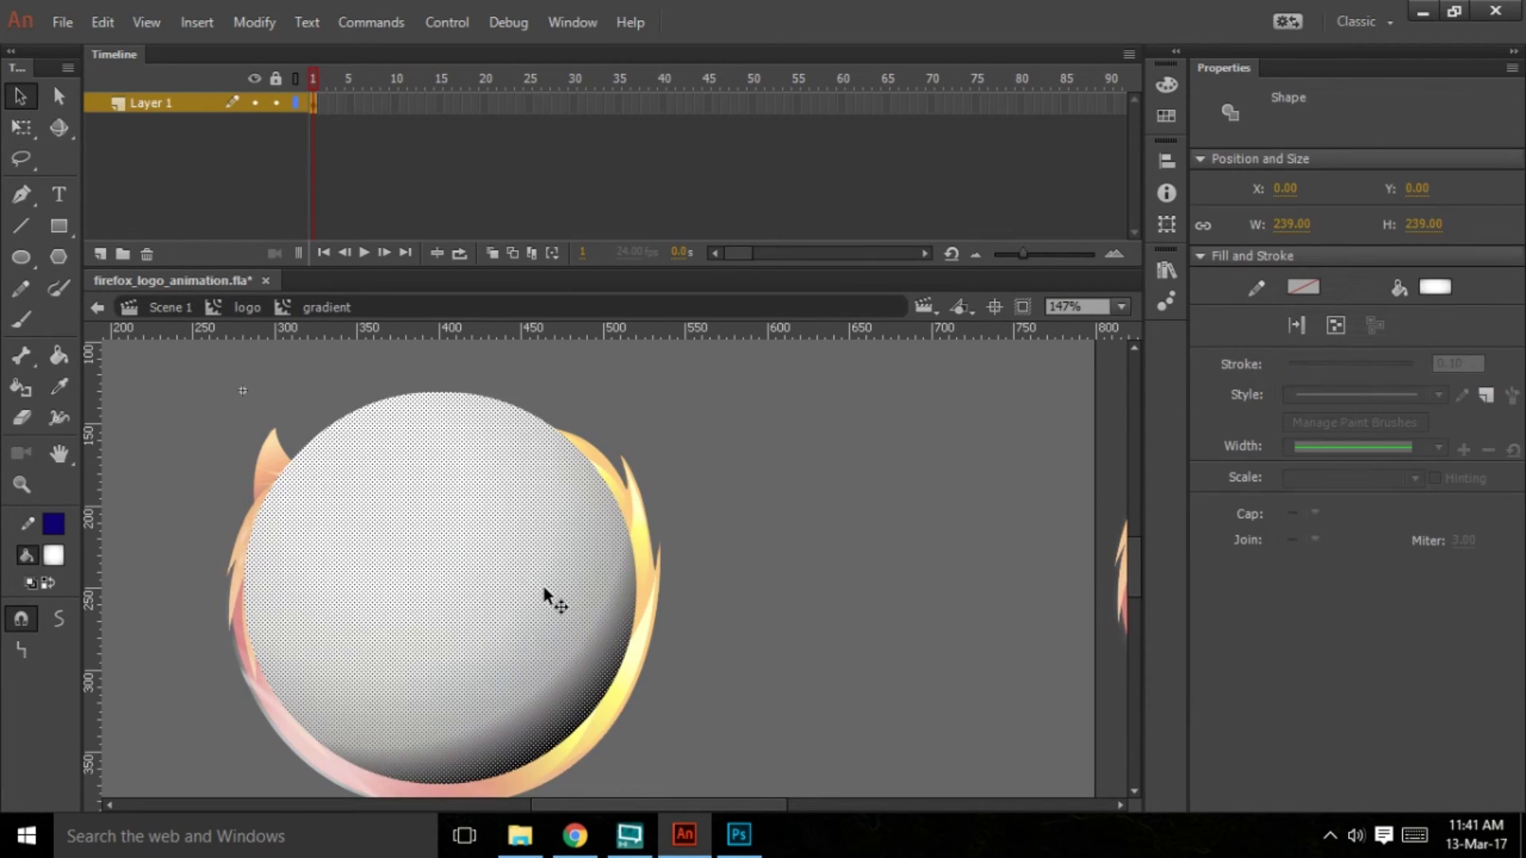
pyautogui.click(1165, 85)
pyautogui.click(980, 367)
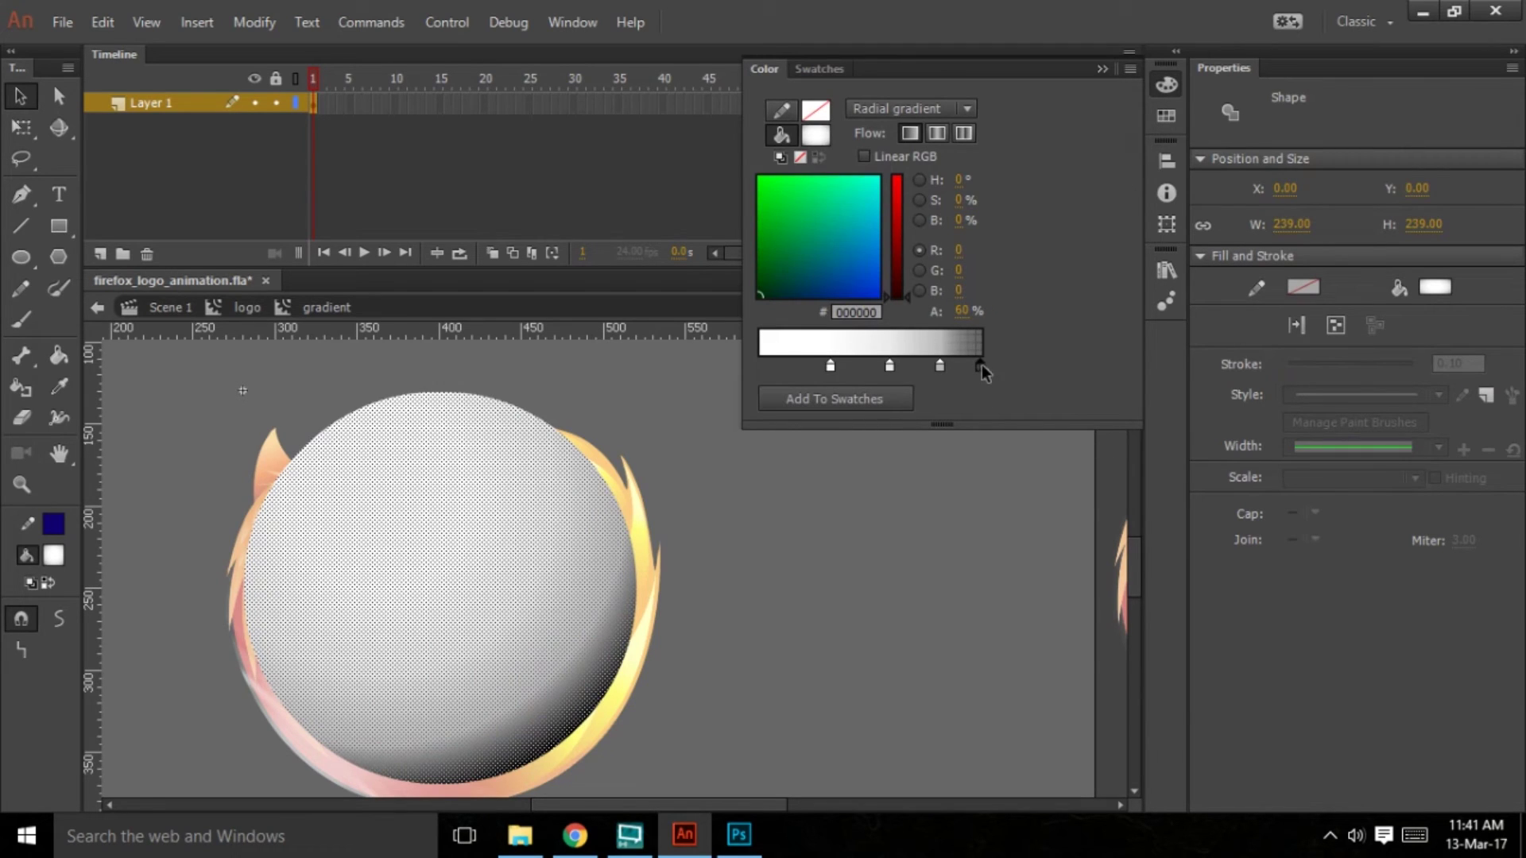
pyautogui.write('100')
pyautogui.hotkey('ctrl', 'Return')
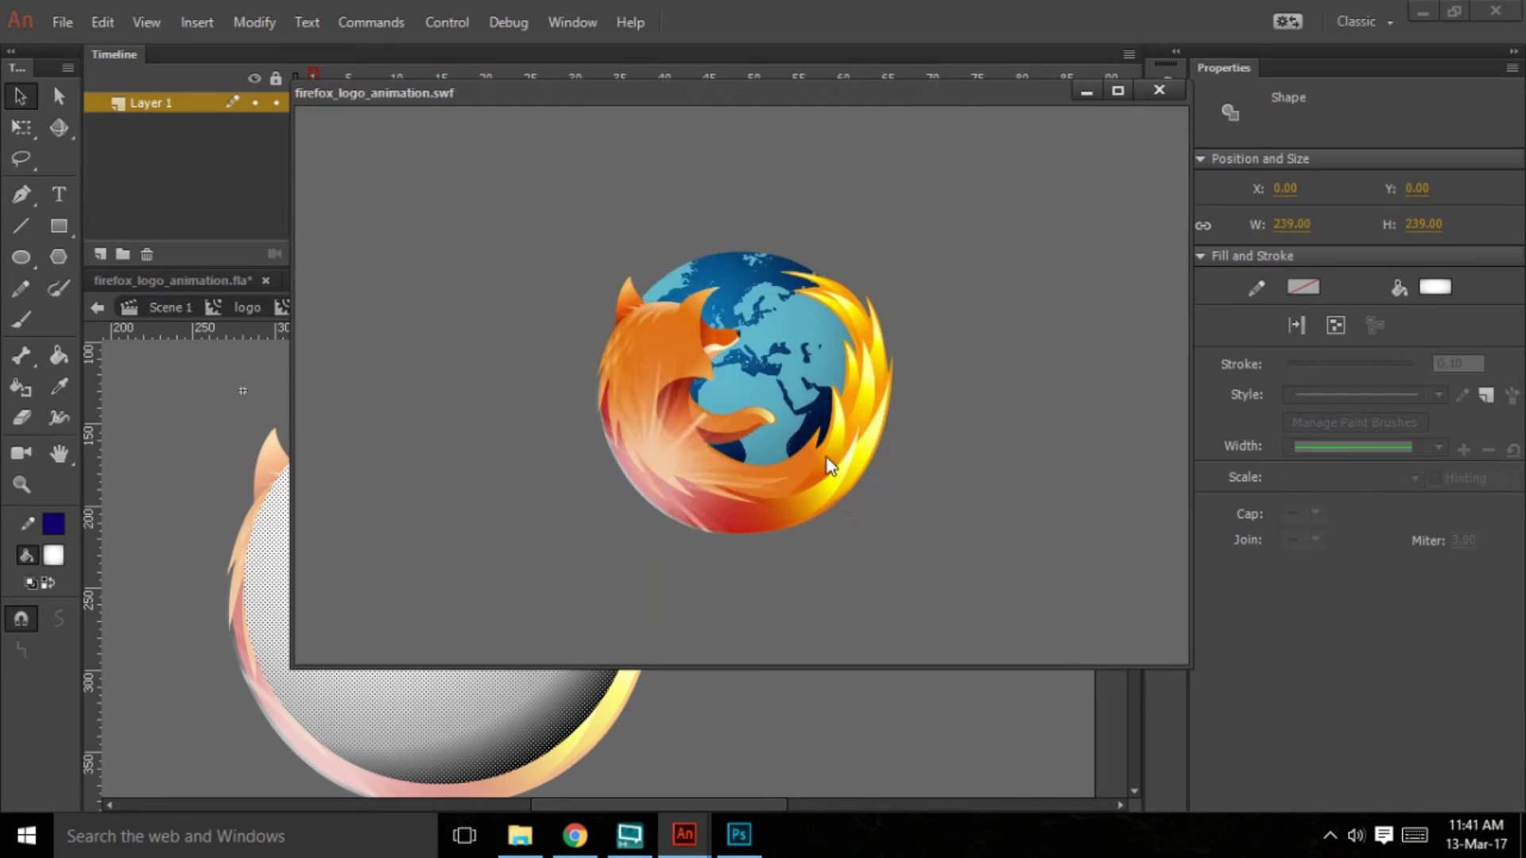
pyautogui.click(1159, 90)
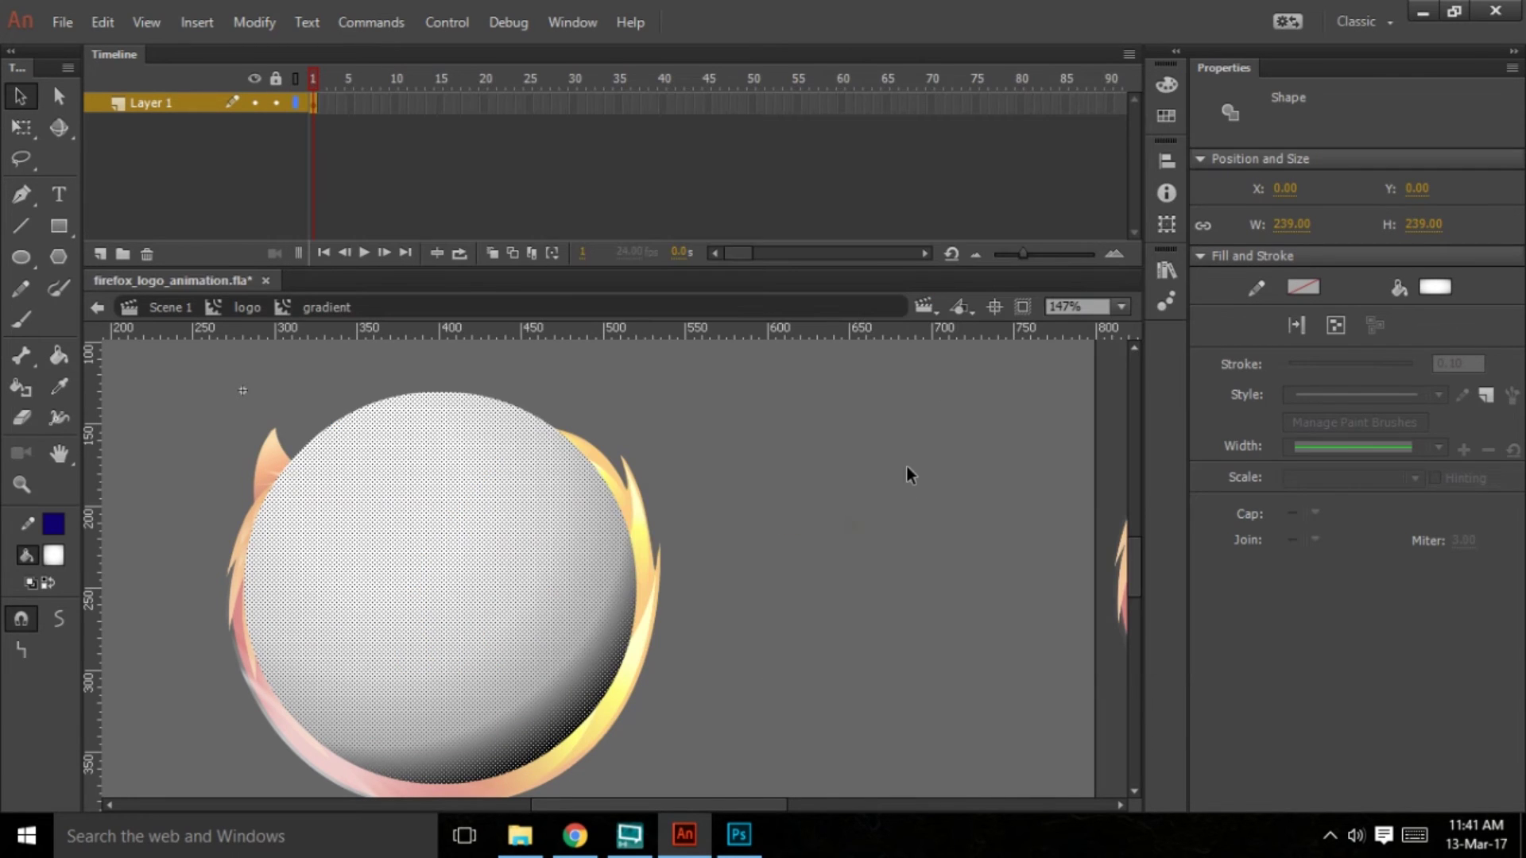
# Remove the intermediate stops from the sphere's radial gradient and shift the white stop slightly outward
pyautogui.click(1166, 84)
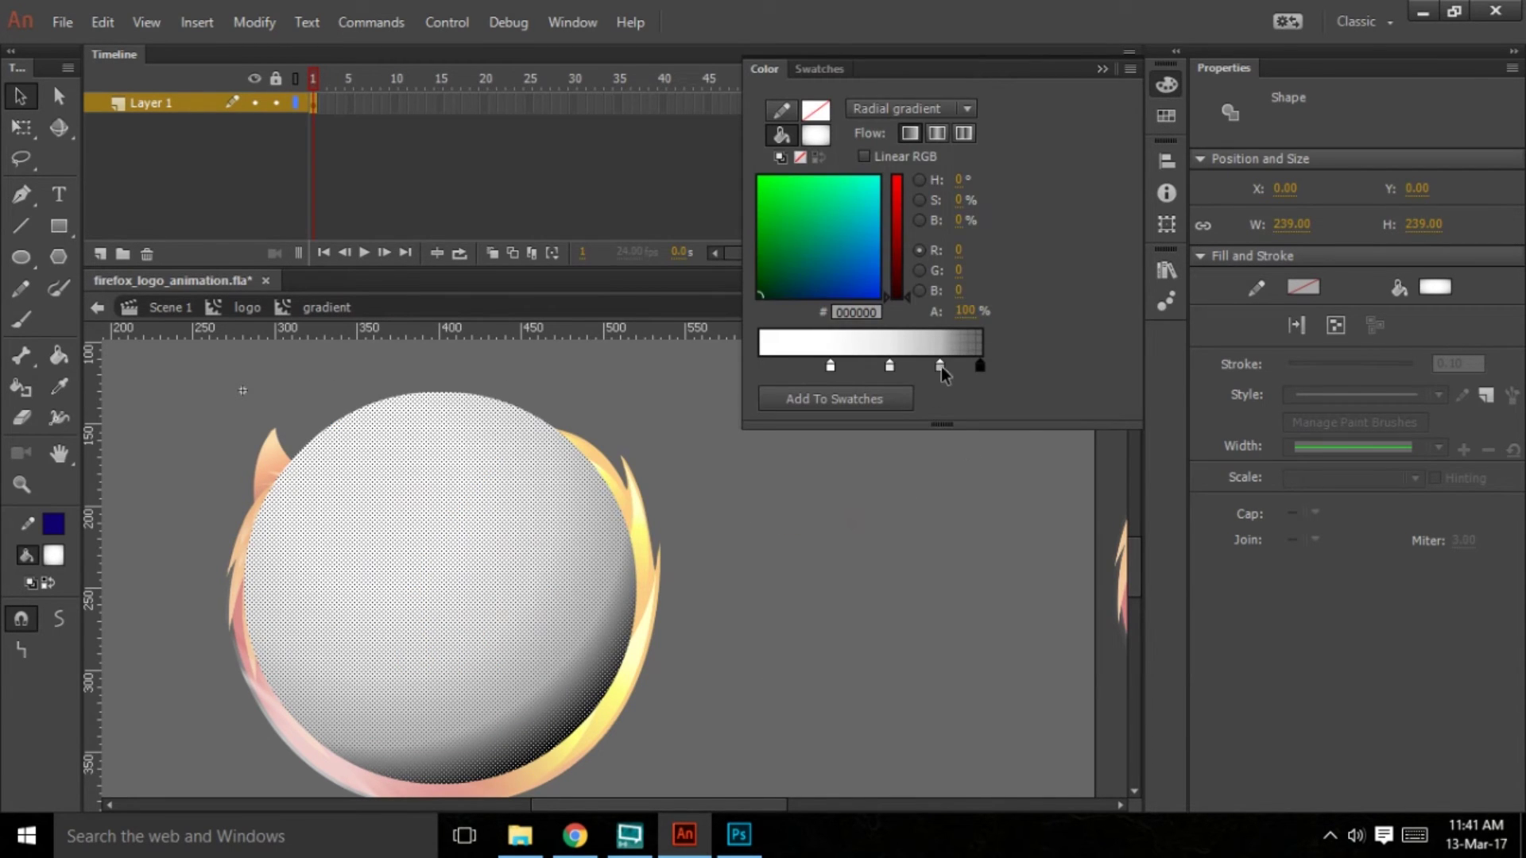
pyautogui.moveTo(940, 366)
pyautogui.mouseDown()
pyautogui.moveTo(900, 379)
pyautogui.moveTo(951, 392)
pyautogui.mouseUp()
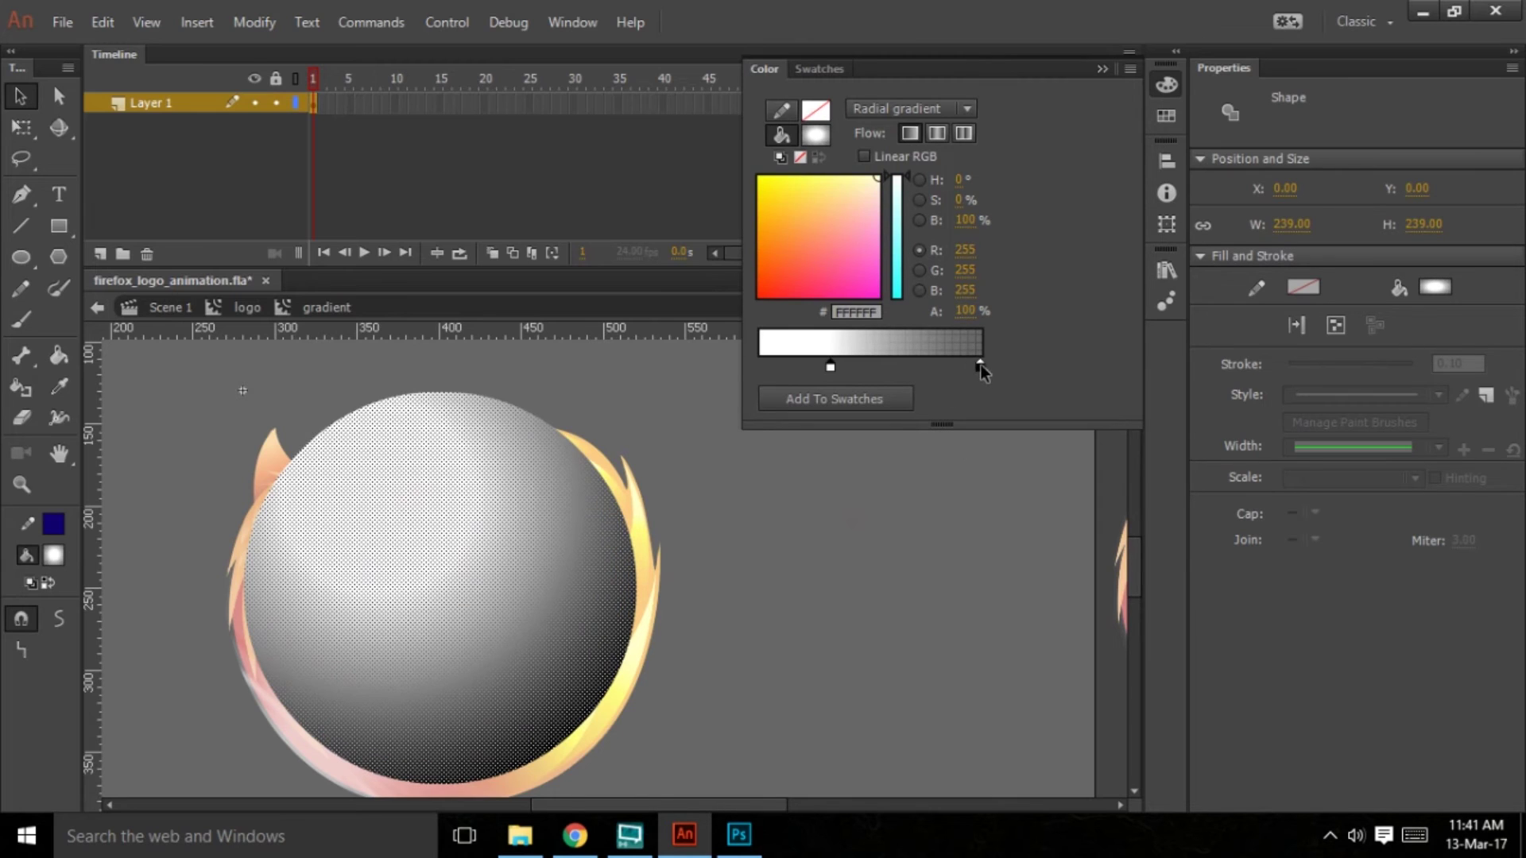
pyautogui.click(980, 366)
pyautogui.moveTo(831, 366)
pyautogui.mouseDown()
pyautogui.moveTo(862, 371)
pyautogui.moveTo(838, 371)
pyautogui.mouseUp()
# Set the black end stop of the simplified radial gradient to 100% alpha and test the movie to check the shading
pyautogui.click(980, 366)
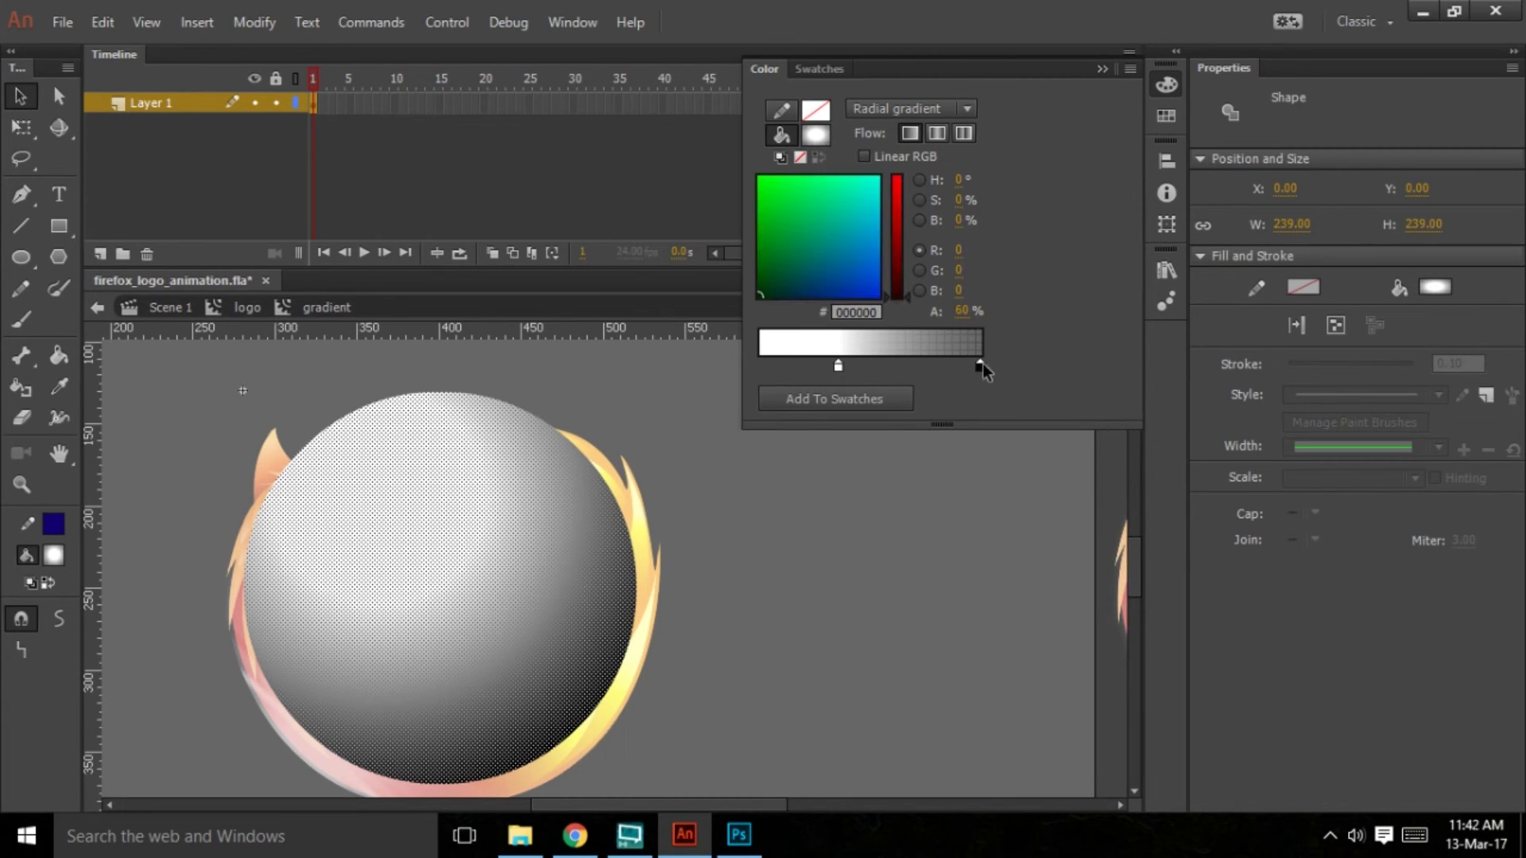
pyautogui.click(963, 311)
pyautogui.write('100')
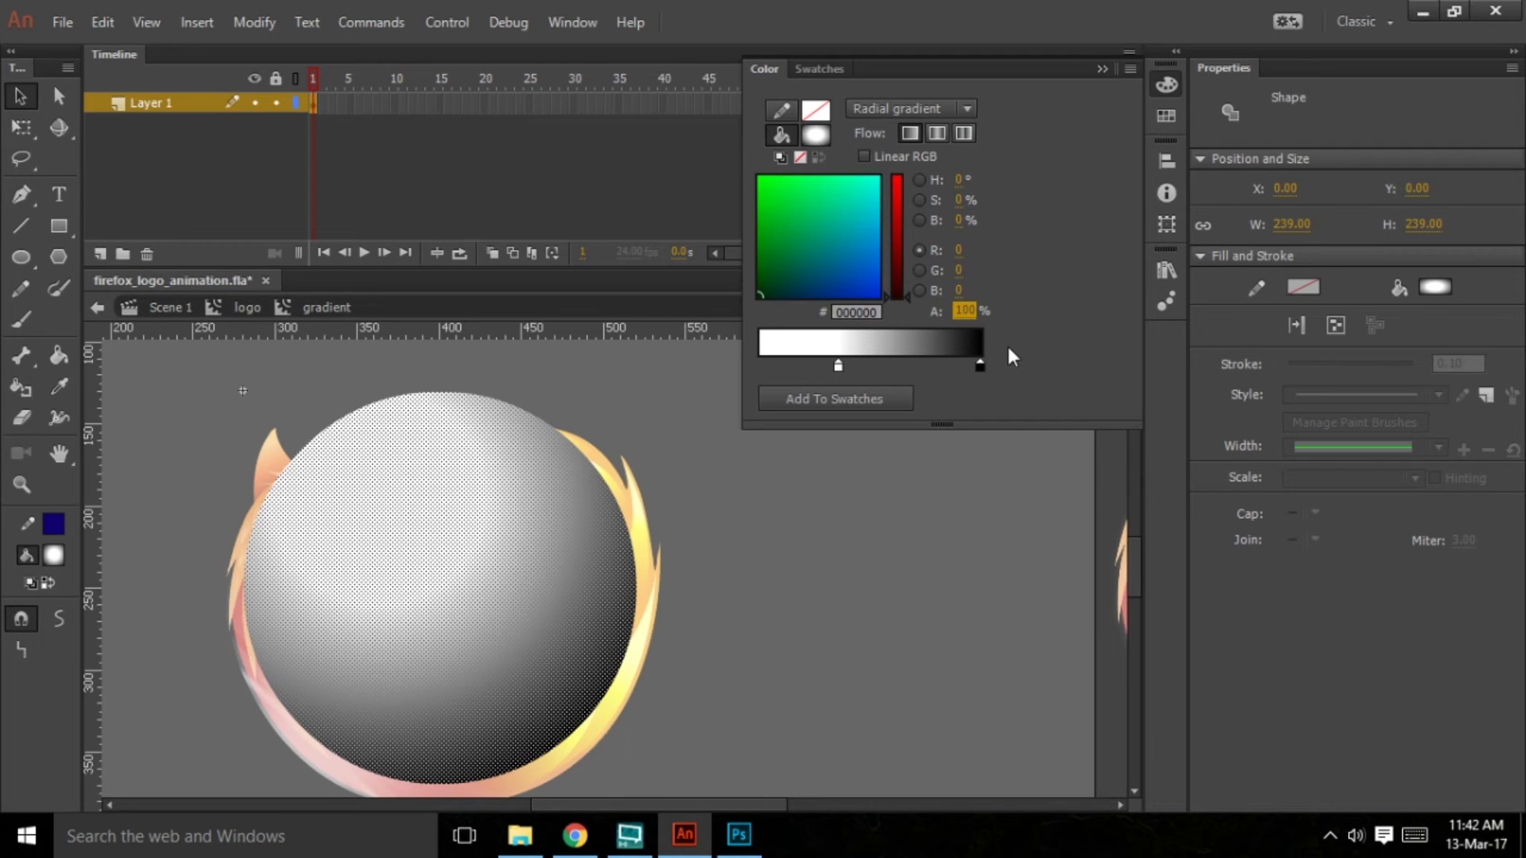
pyautogui.hotkey('ctrl', 'Return')
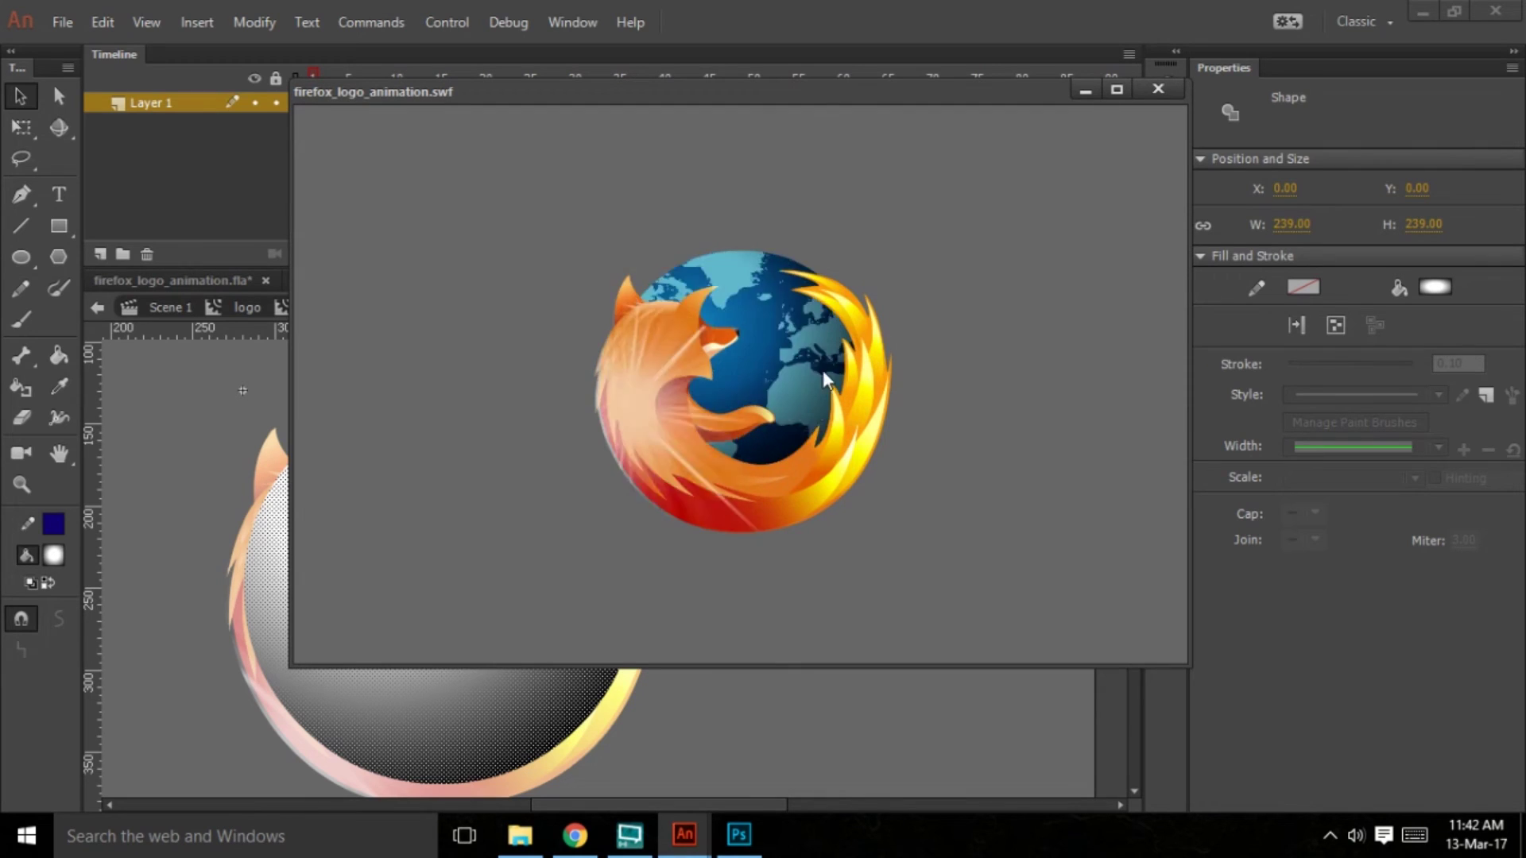
pyautogui.click(1158, 88)
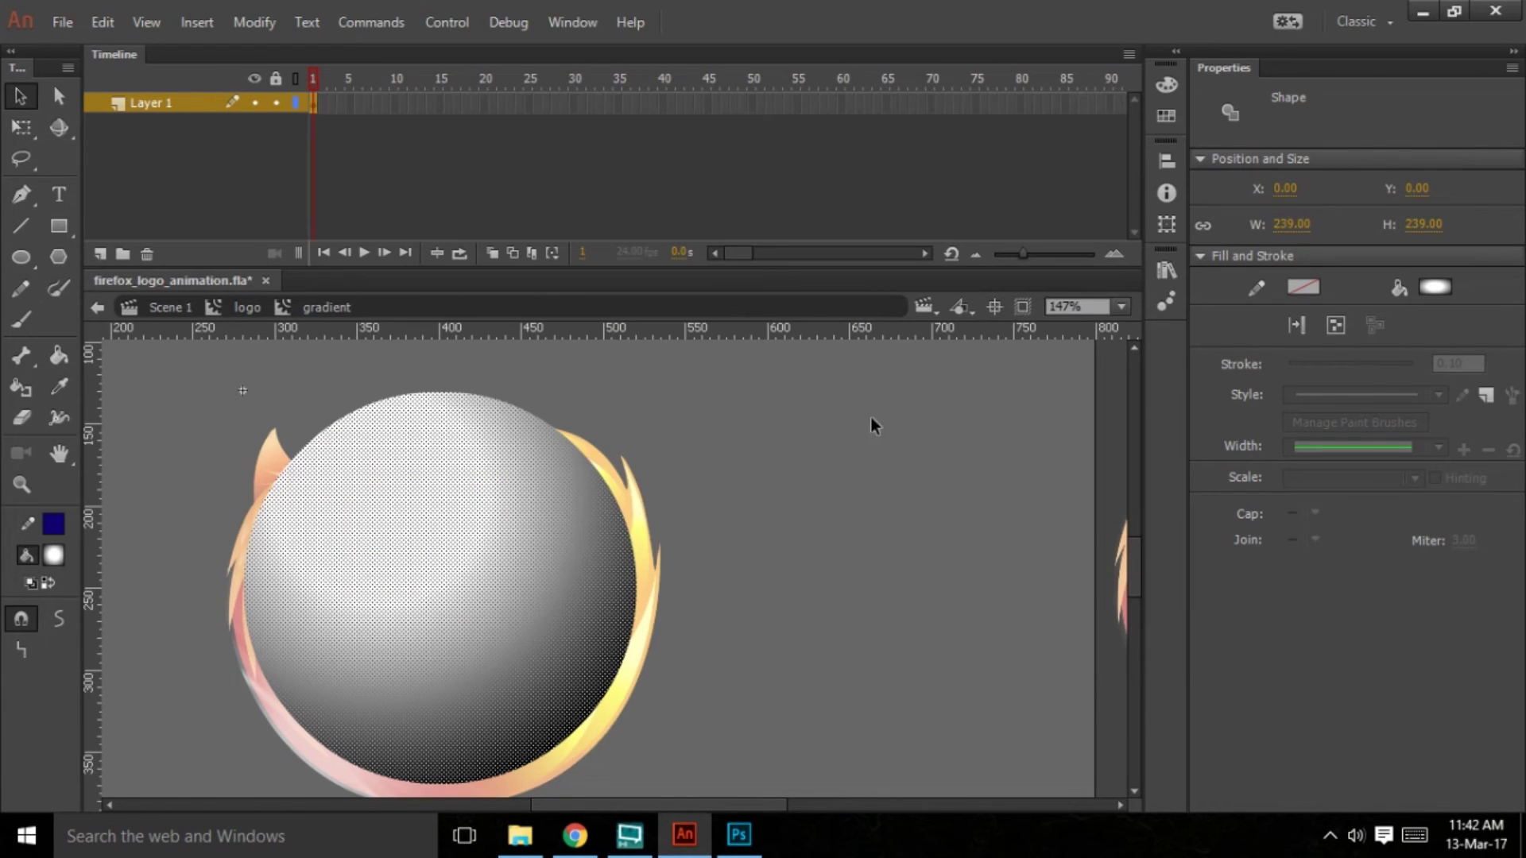
# Add a second black stop about three quarters along the radial gradient and test the movie to check the darker shadow
pyautogui.click(1166, 83)
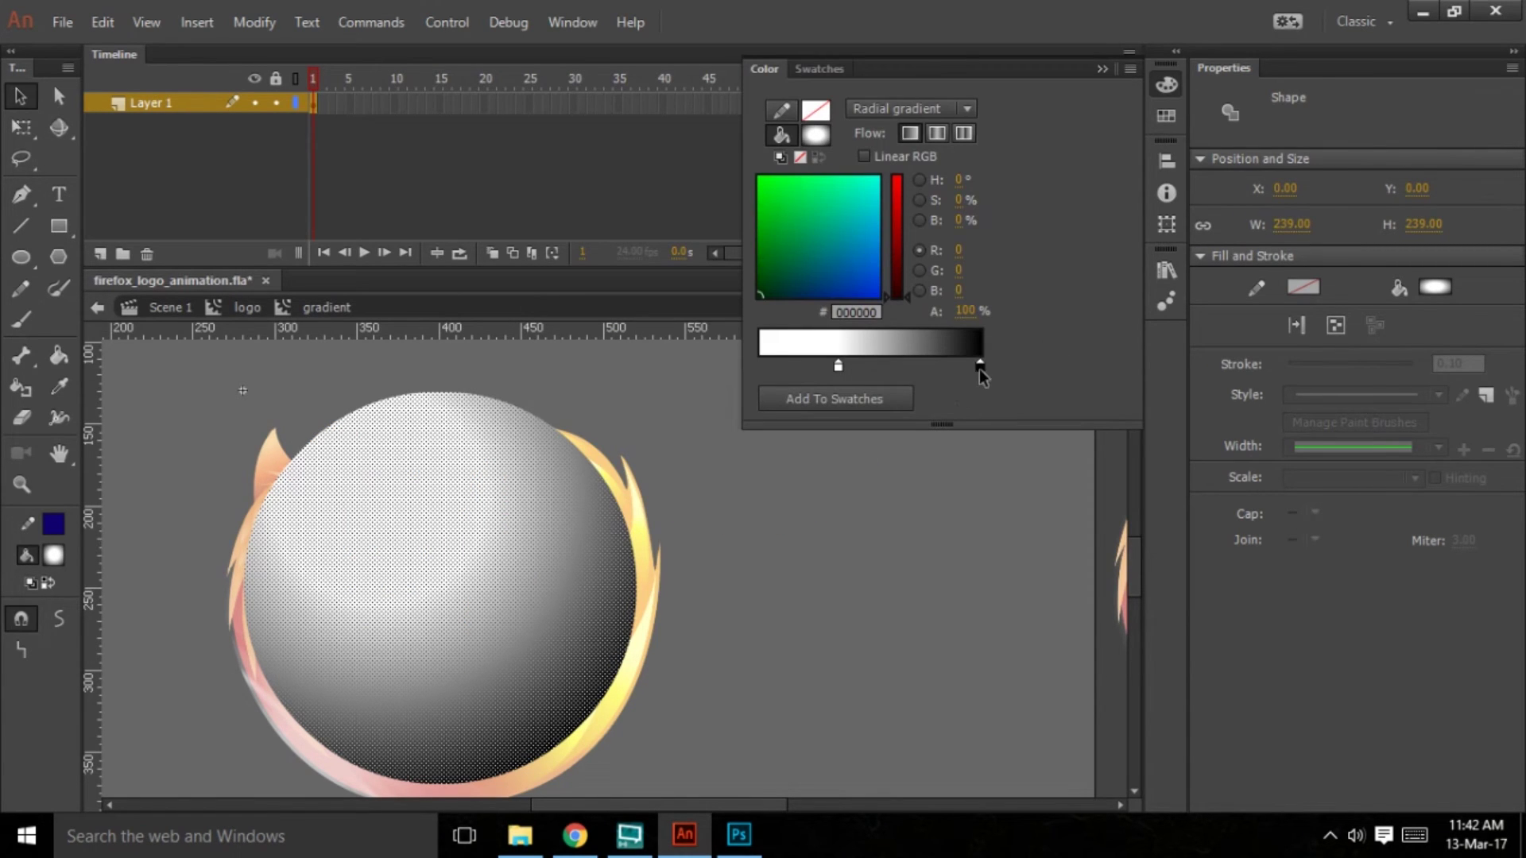
pyautogui.click(941, 369)
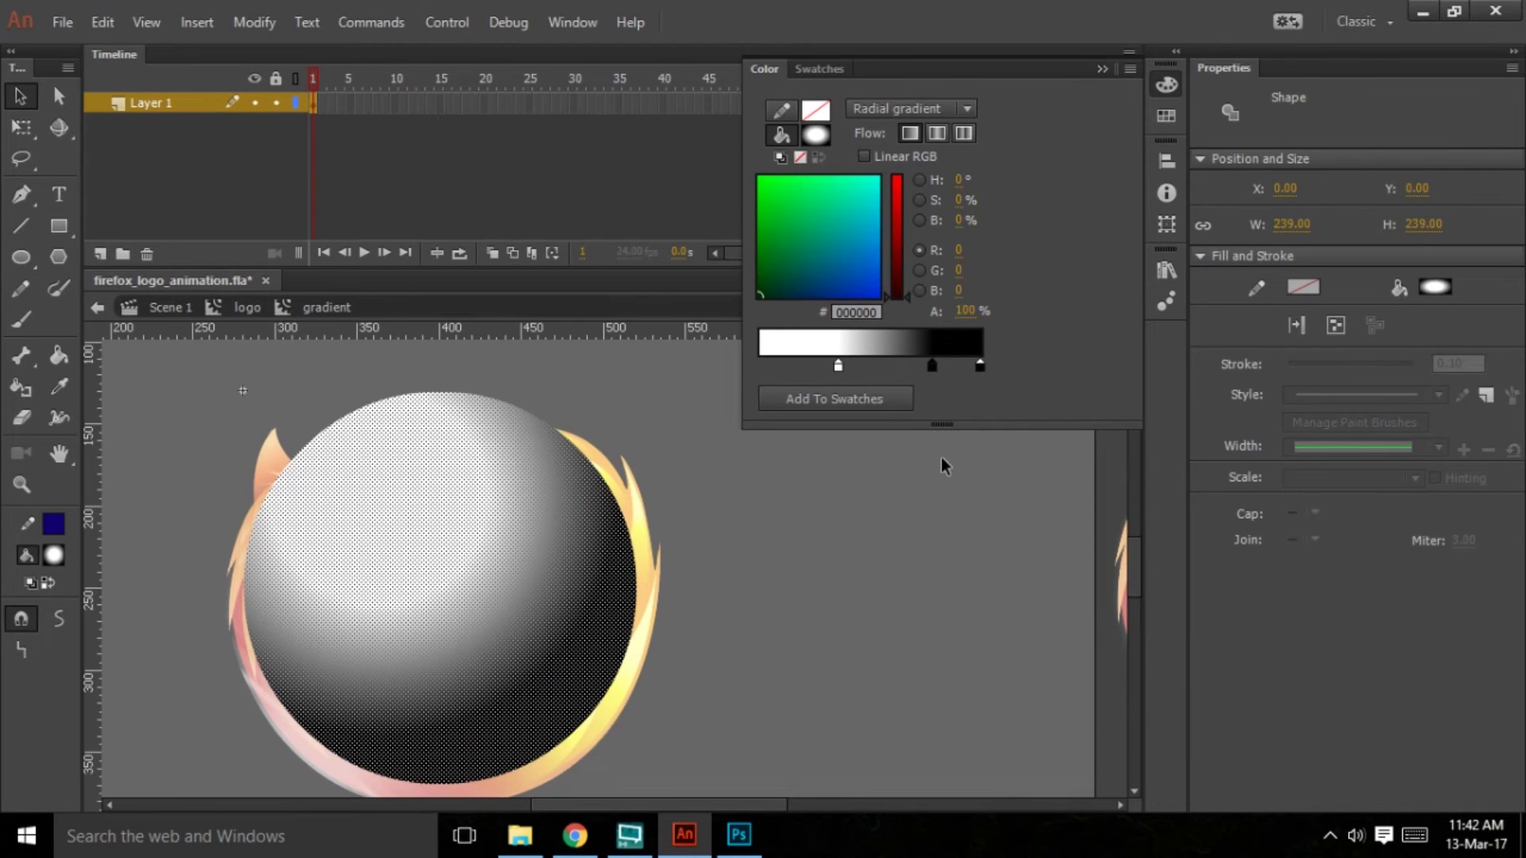
pyautogui.hotkey('ctrl', 'Return')
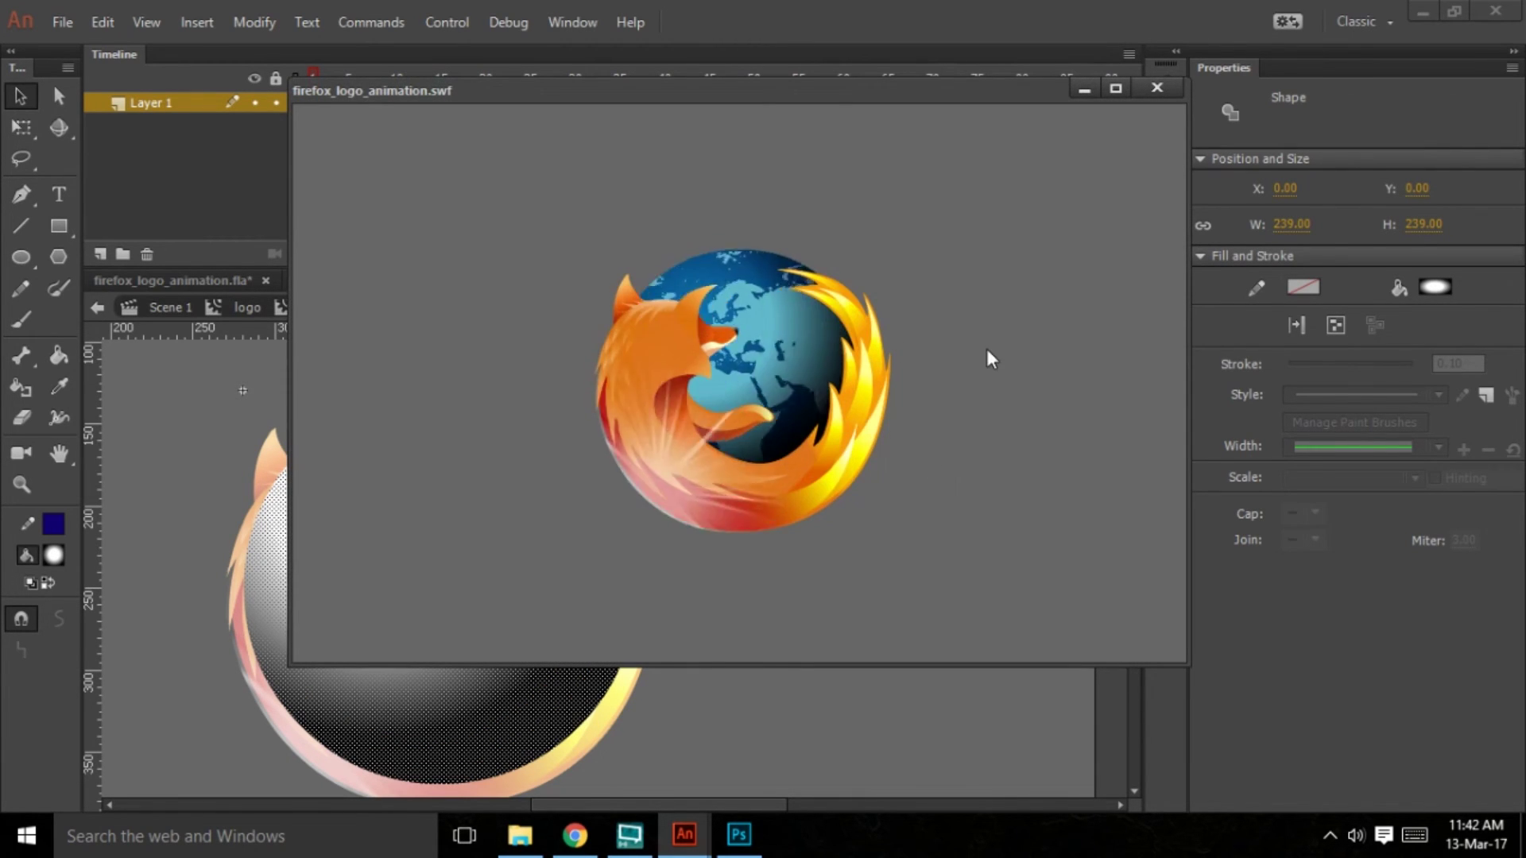
pyautogui.click(1156, 86)
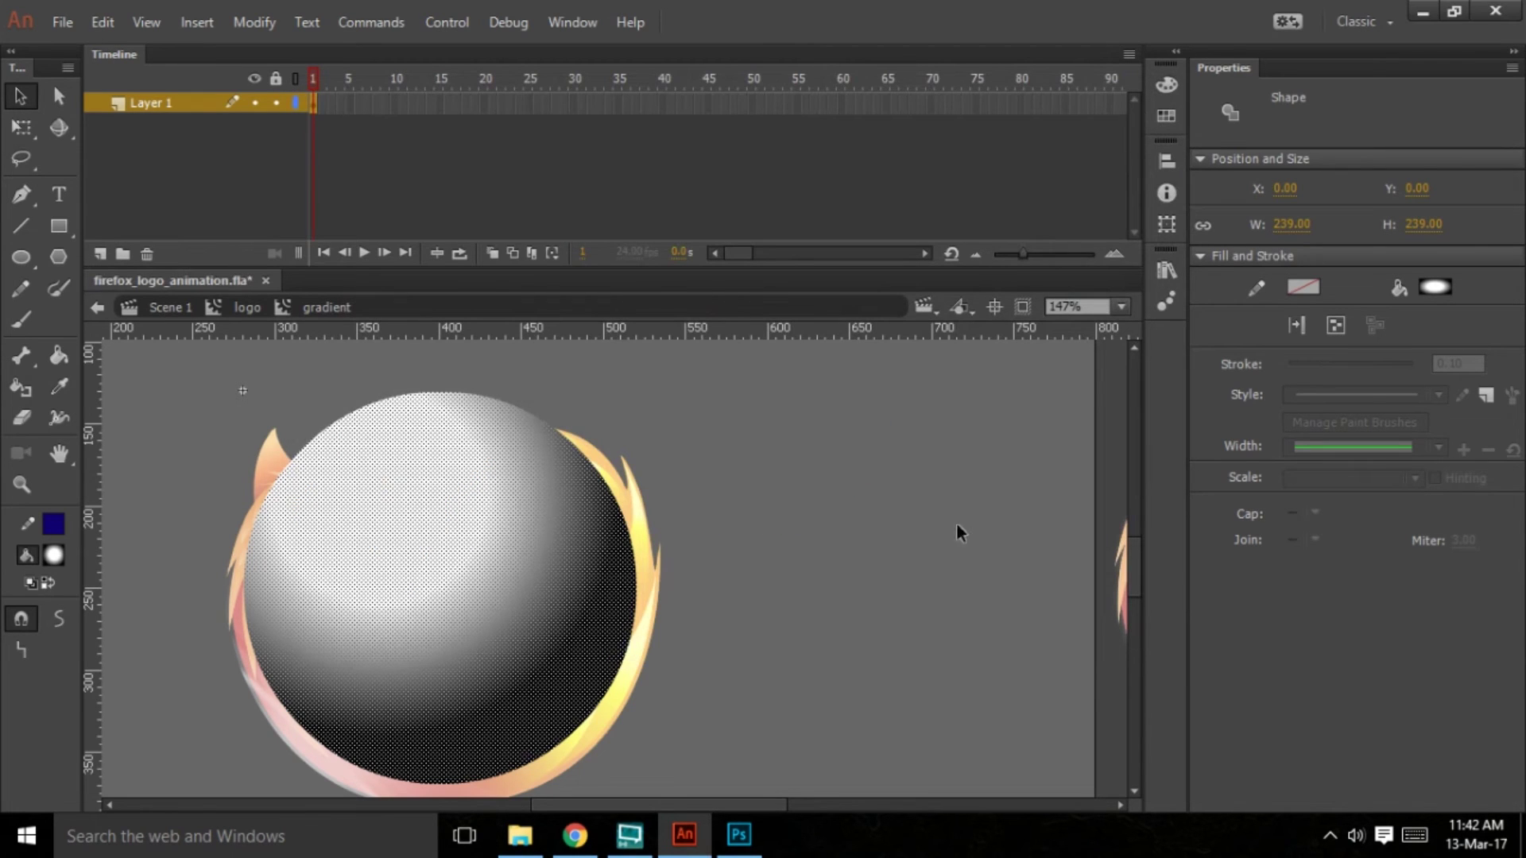
# Return to the logo symbol and add a layer named "globe highlight" directly above the gradient layer
pyautogui.click(243, 310)
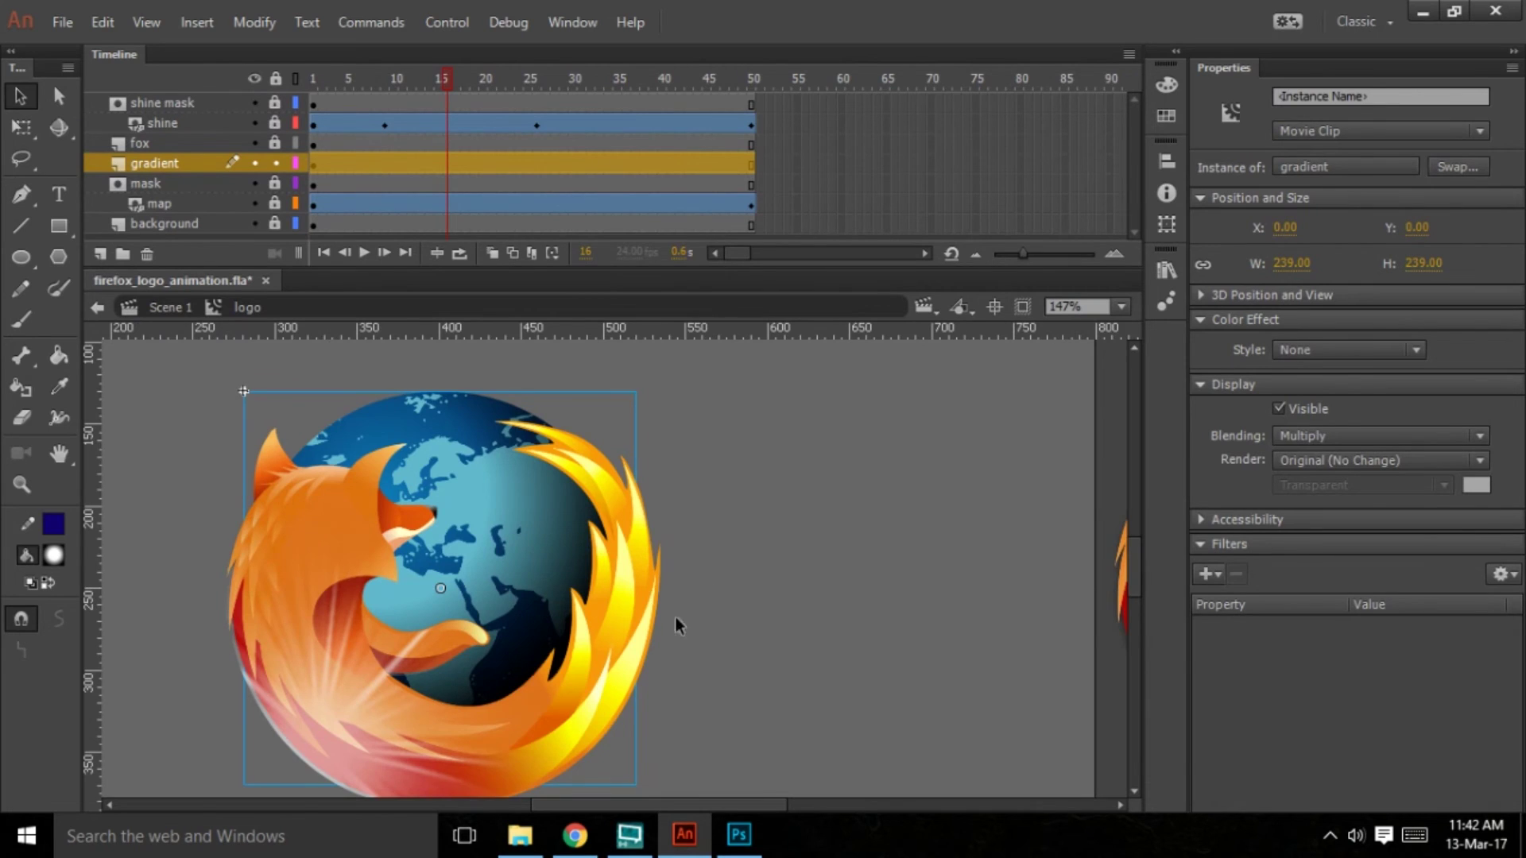
pyautogui.scroll(-2, 675, 617)
pyautogui.hscroll(-4, 675, 616)
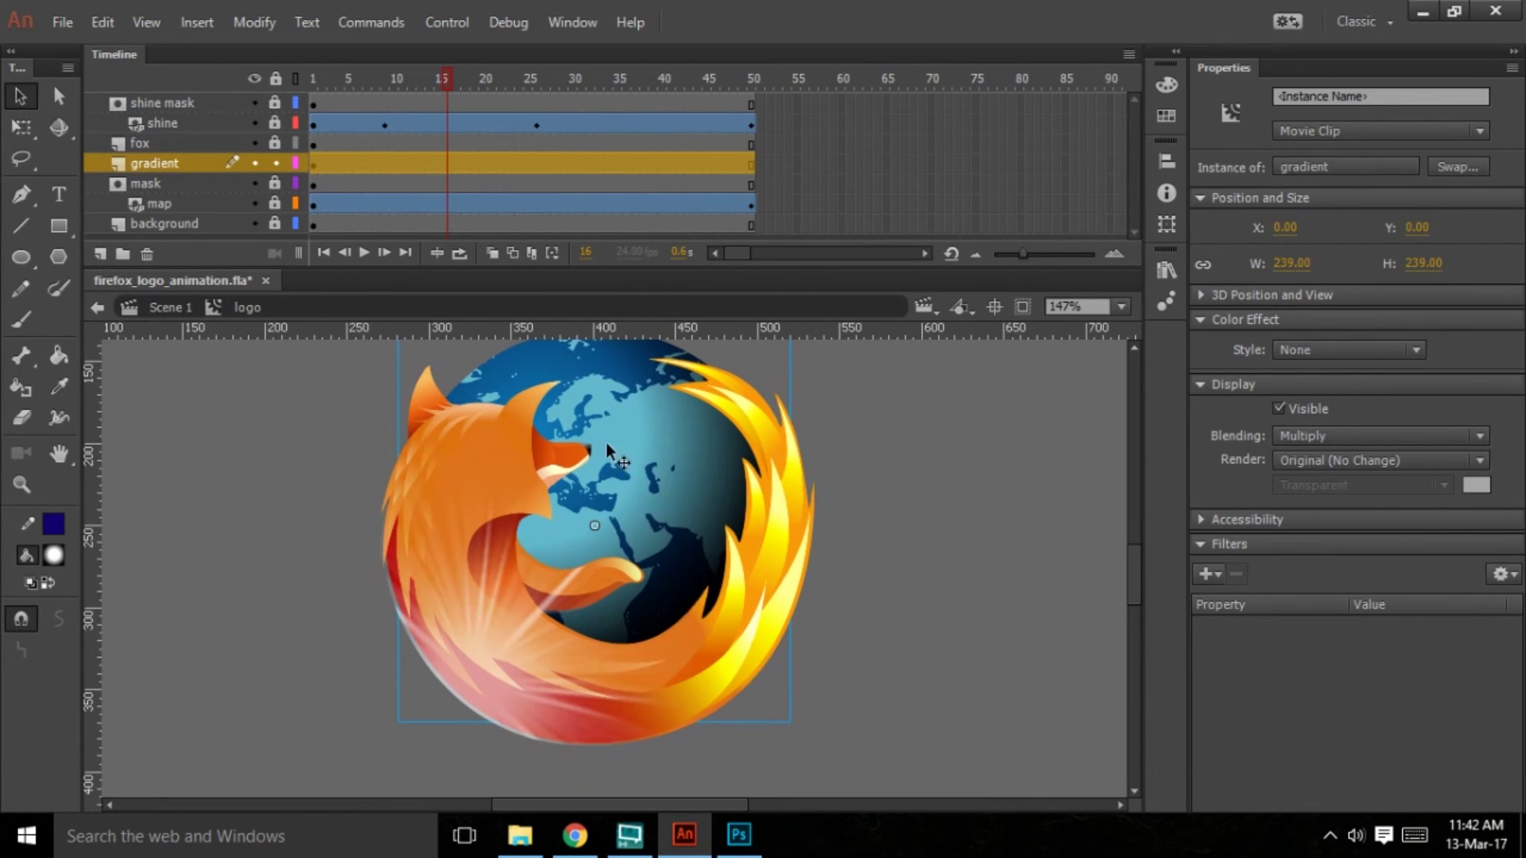
pyautogui.scroll(5, 606, 528)
pyautogui.scroll(-3, 548, 556)
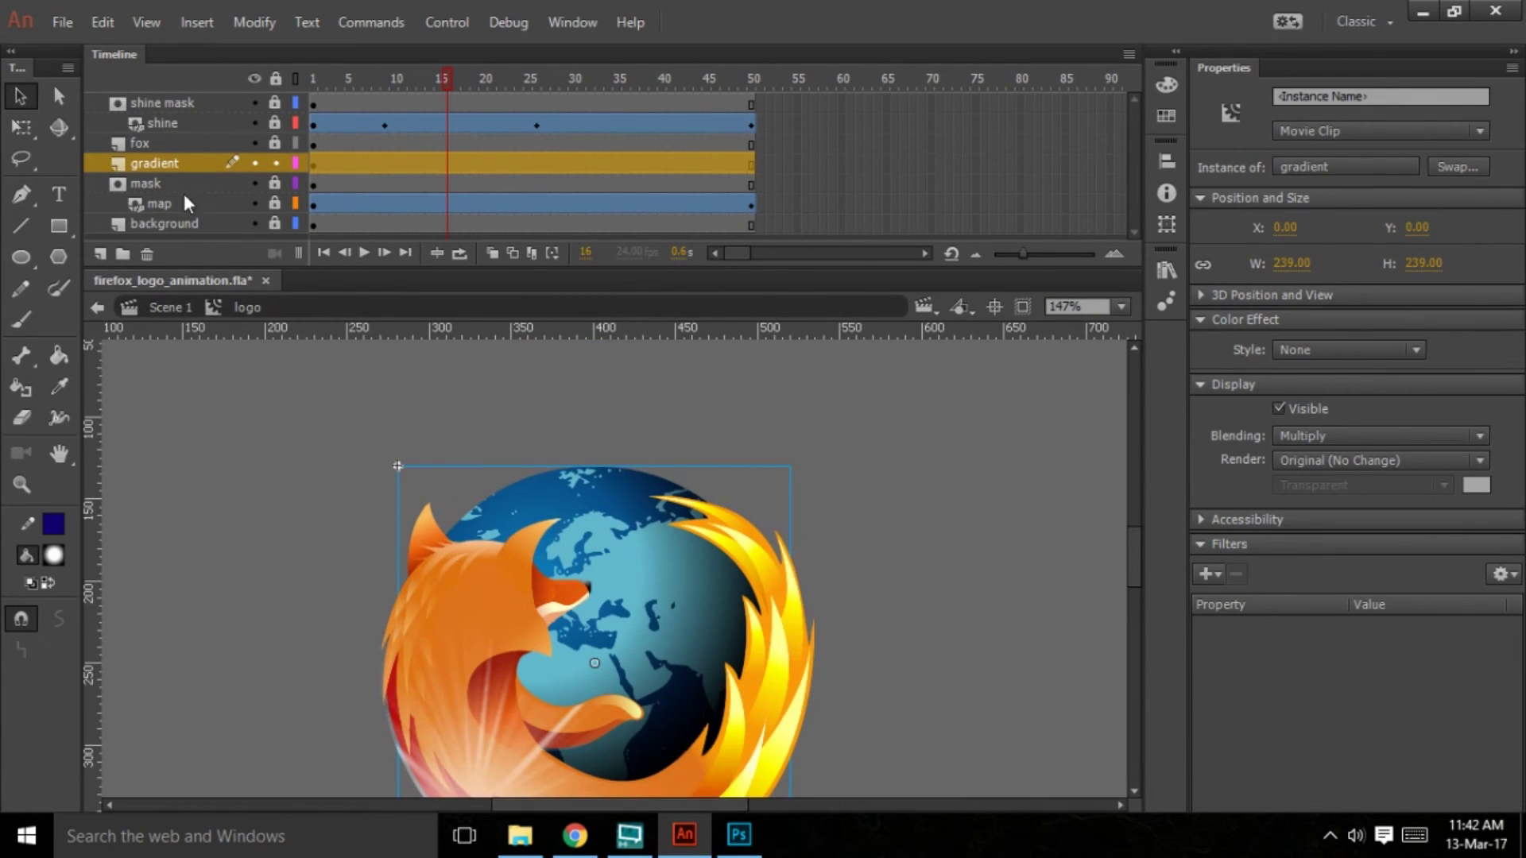
pyautogui.click(98, 256)
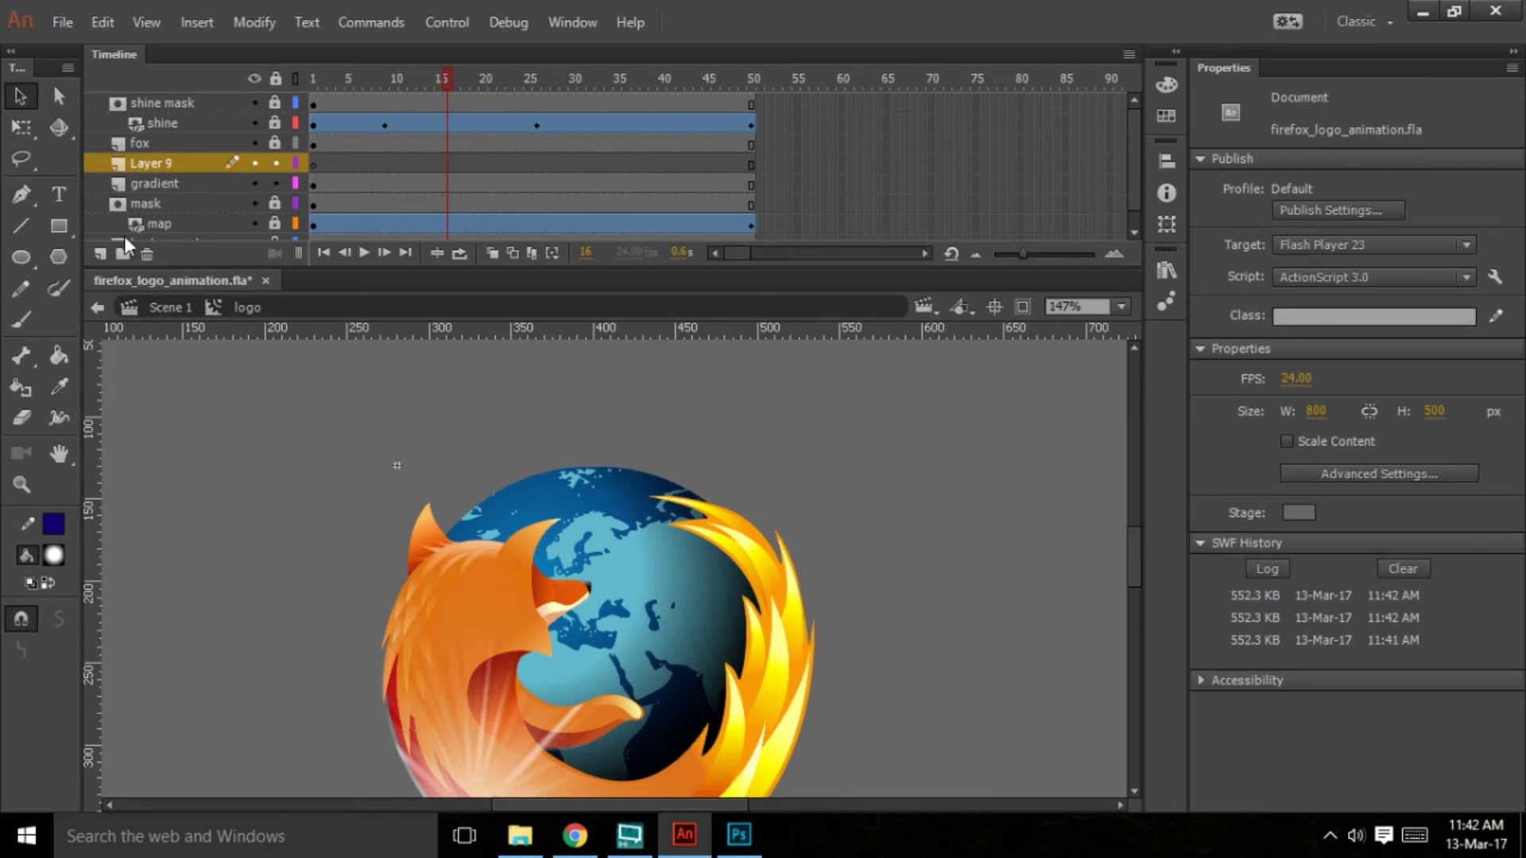
pyautogui.doubleClick(170, 164)
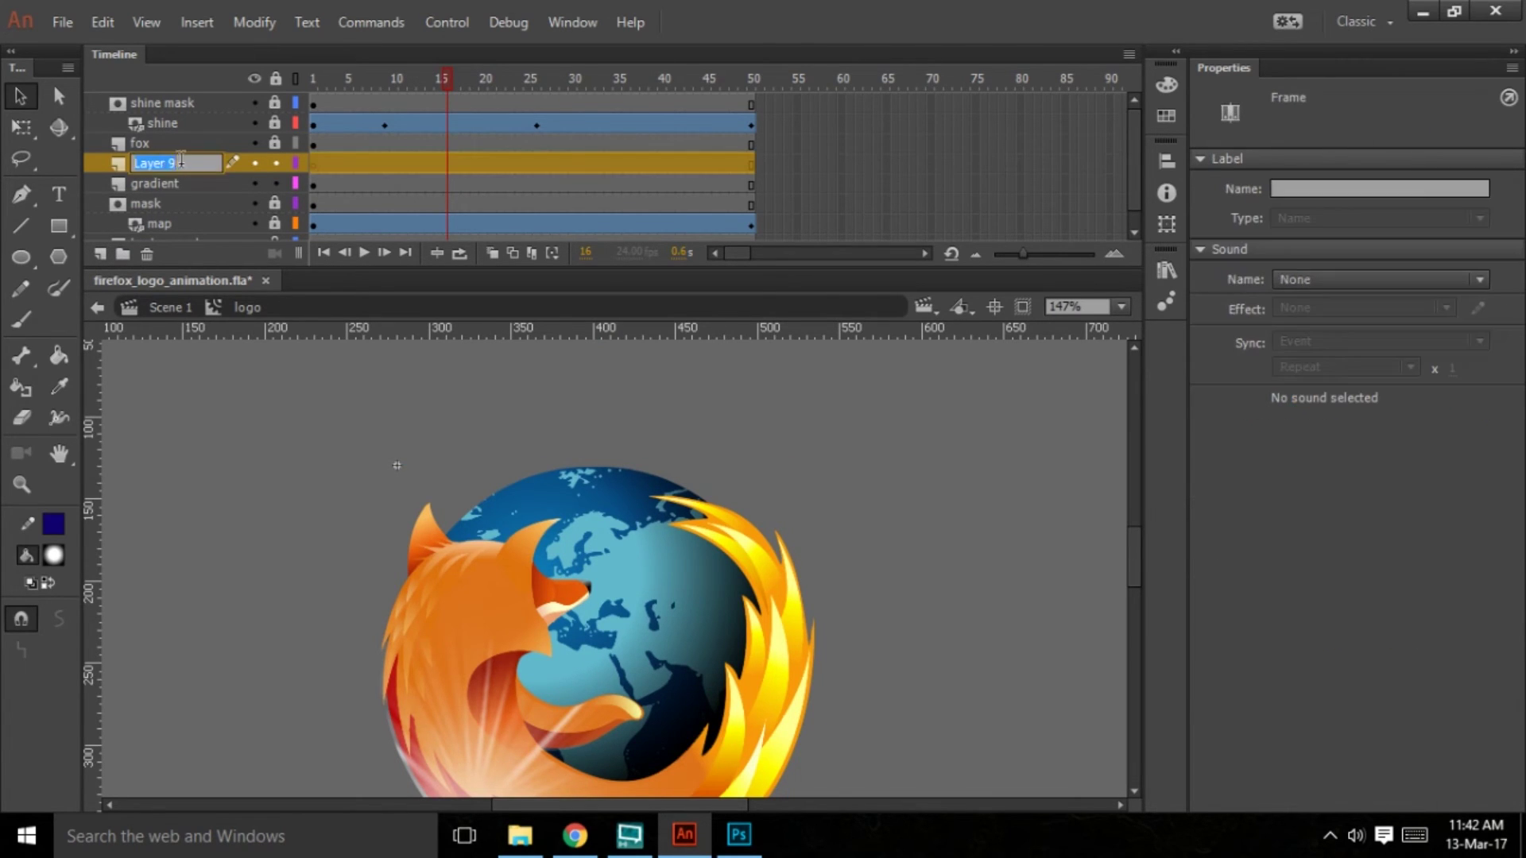
pyautogui.write('globe highlight')
pyautogui.press('Return')
pyautogui.scroll(-3, 656, 536)
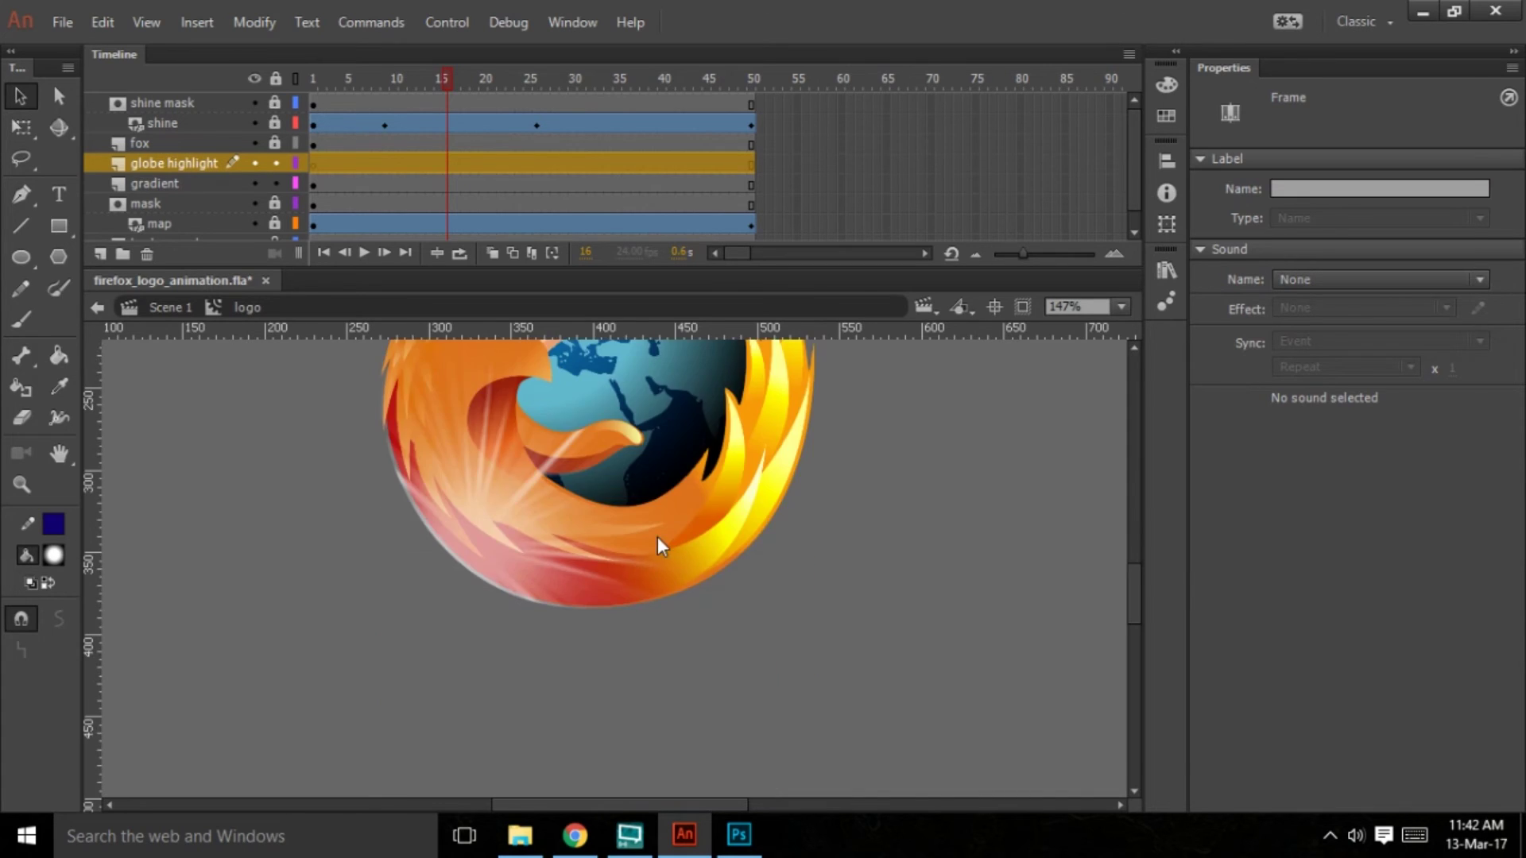
# Draw an oval about 117 by 110 px over the globe on the globe highlight layer and delete its outline
pyautogui.scroll(3, 559, 545)
pyautogui.click(20, 257)
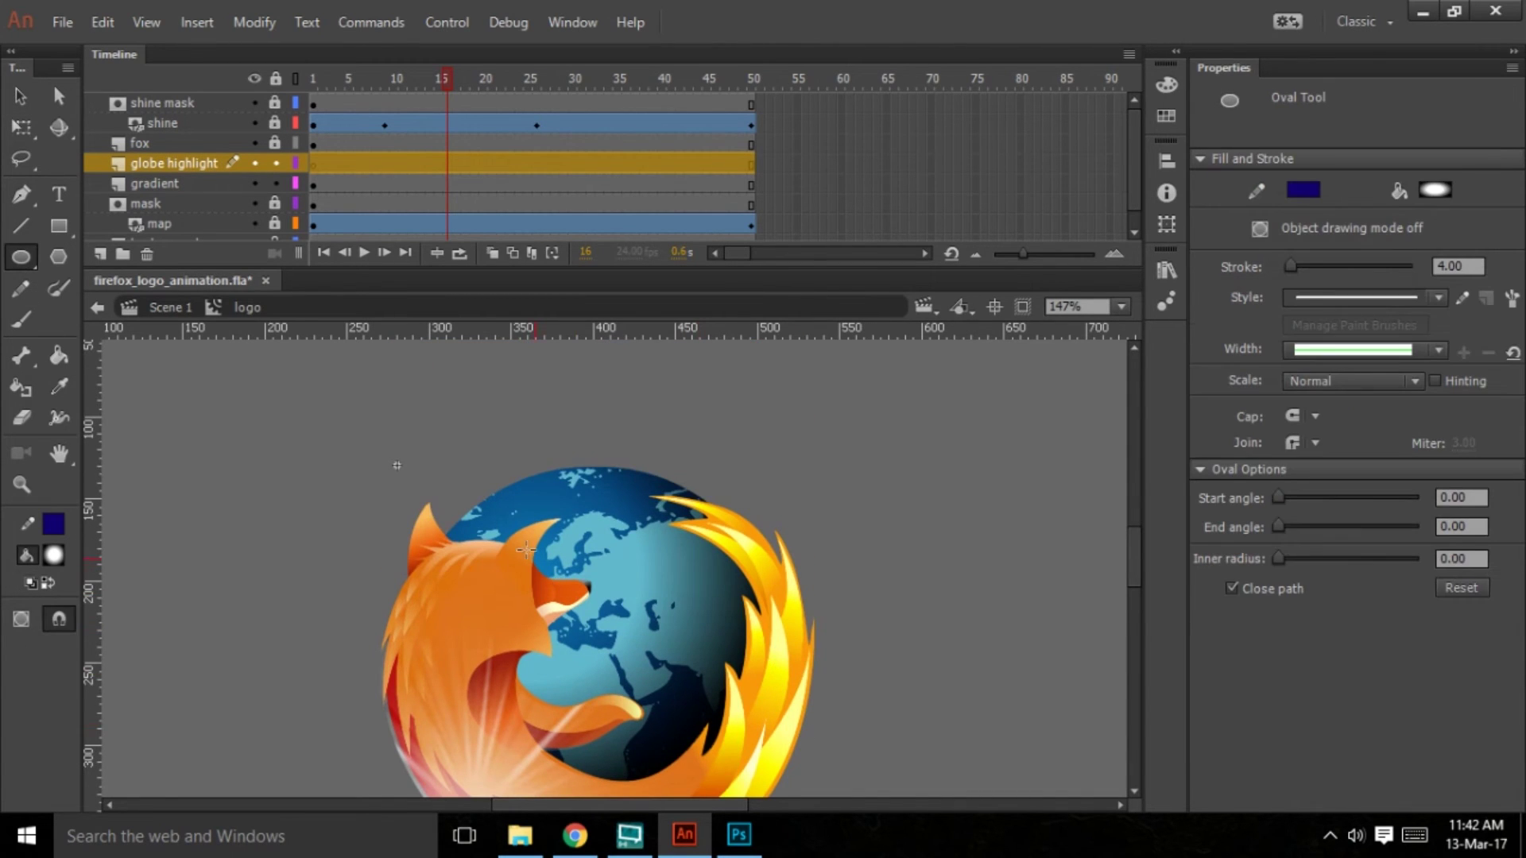
pyautogui.moveTo(513, 505); pyautogui.dragTo(680, 674)
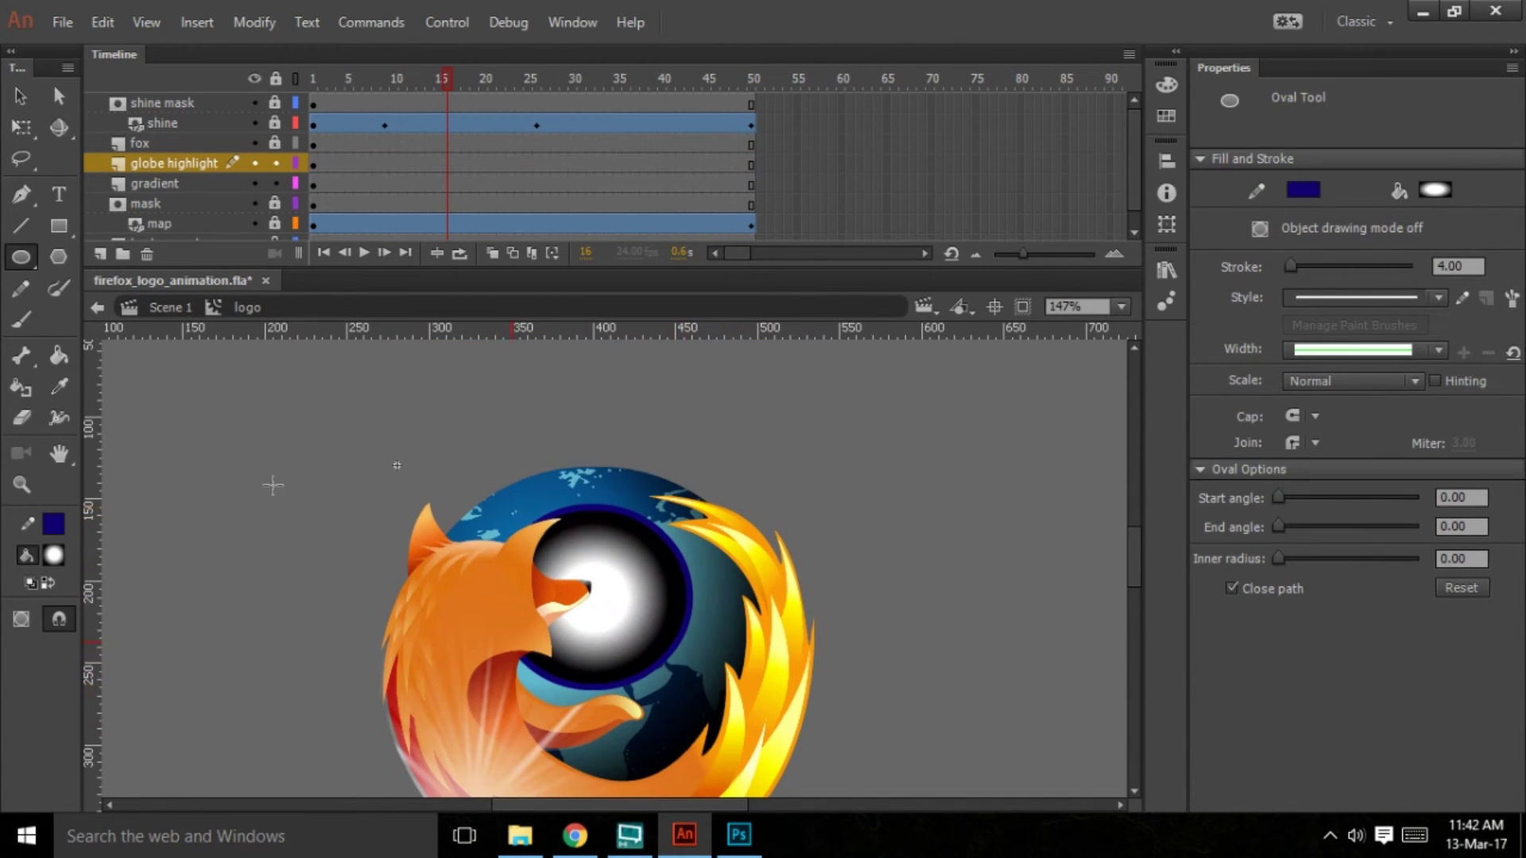
pyautogui.click(20, 96)
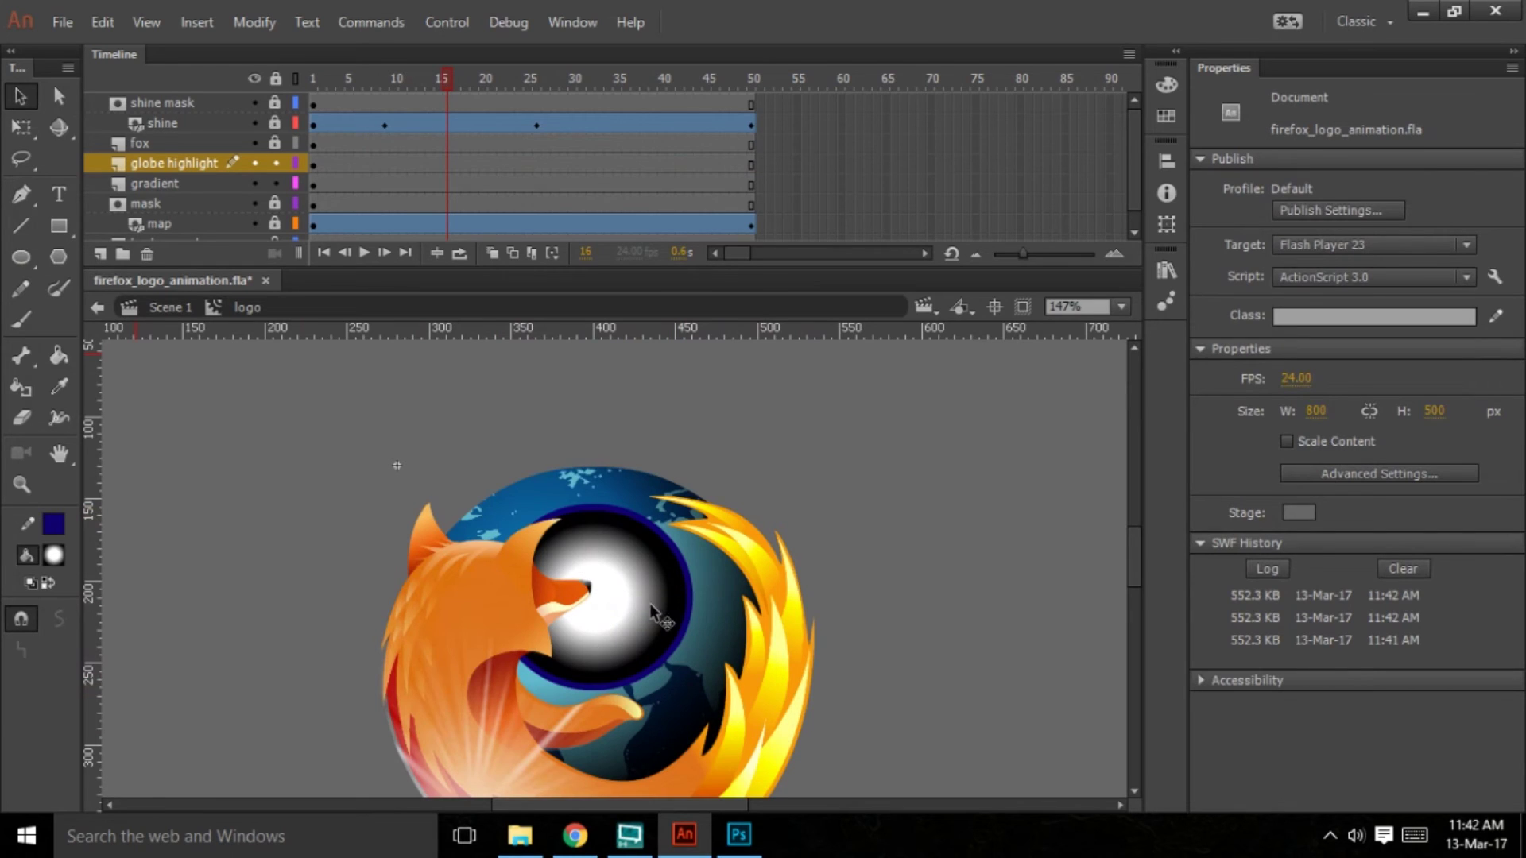
pyautogui.click(637, 583)
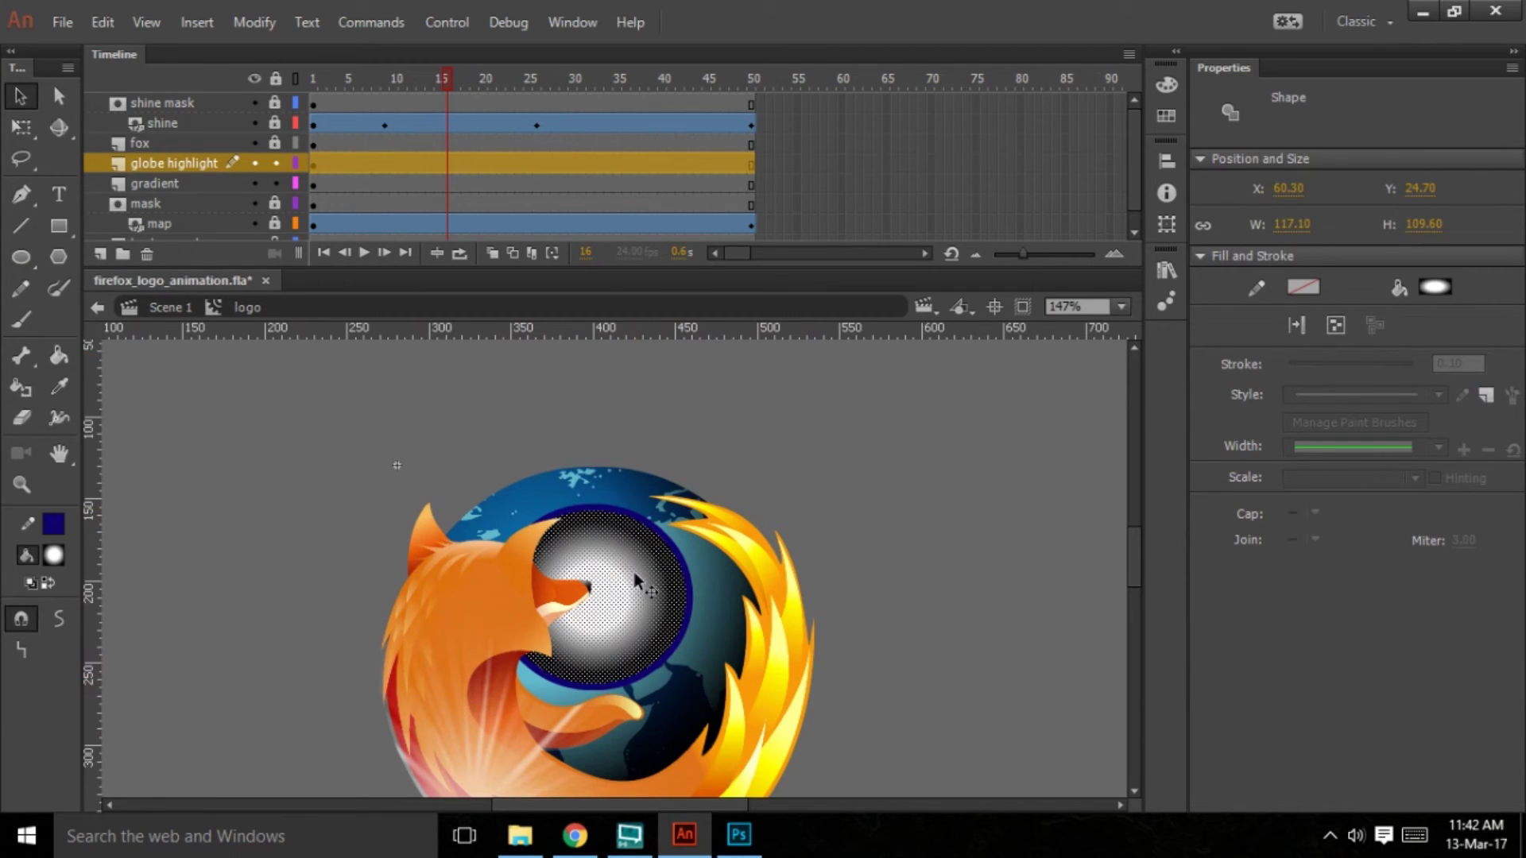
pyautogui.click(816, 464)
pyautogui.click(647, 527)
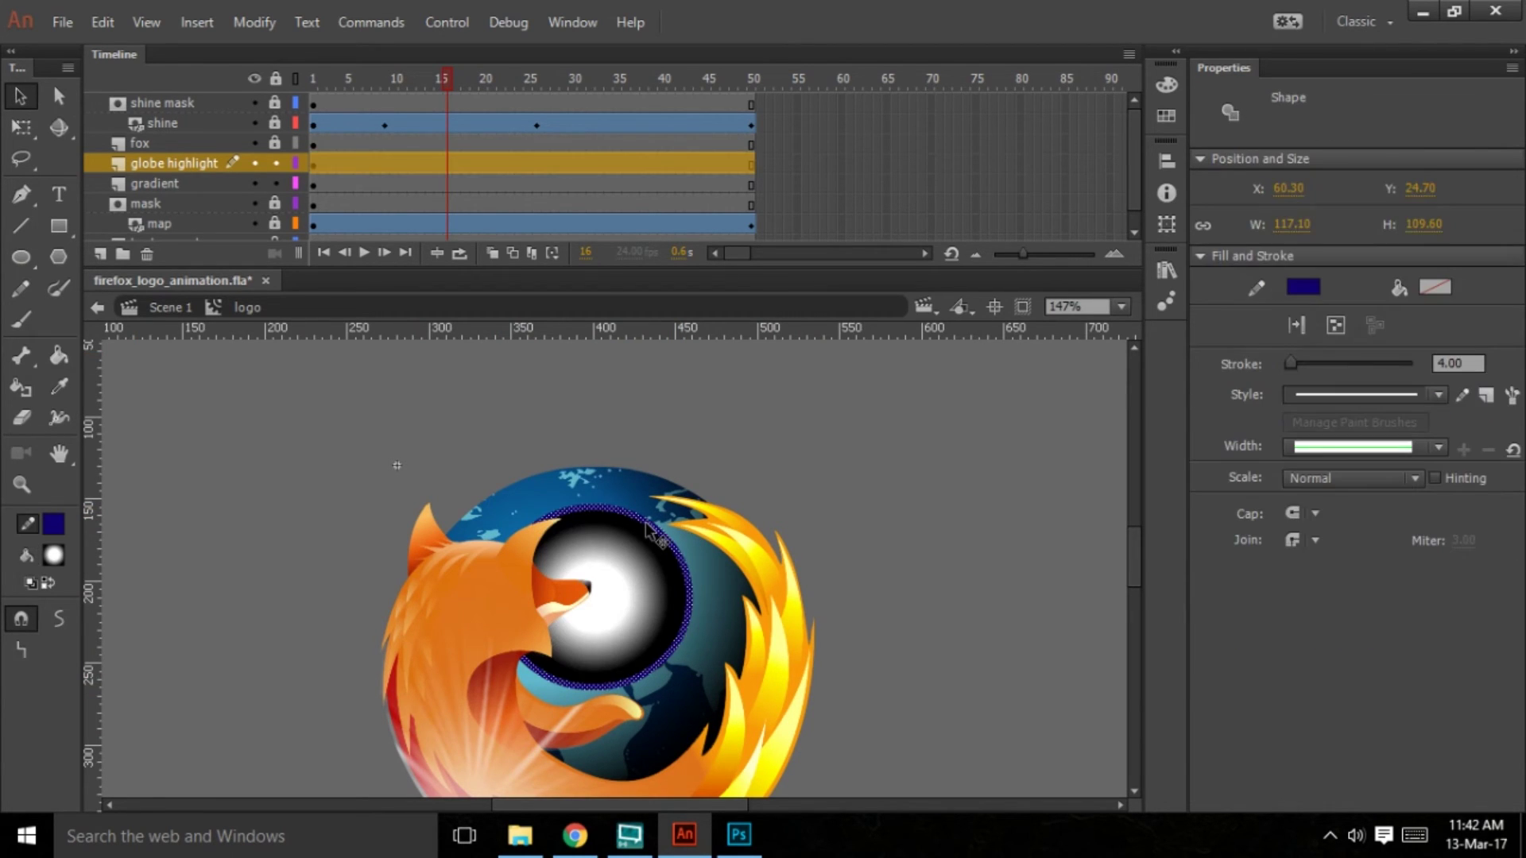
pyautogui.press('Delete')
# Change the oval's fill to a linear gradient and move the oval up toward the globe's upper edge
pyautogui.click(631, 583)
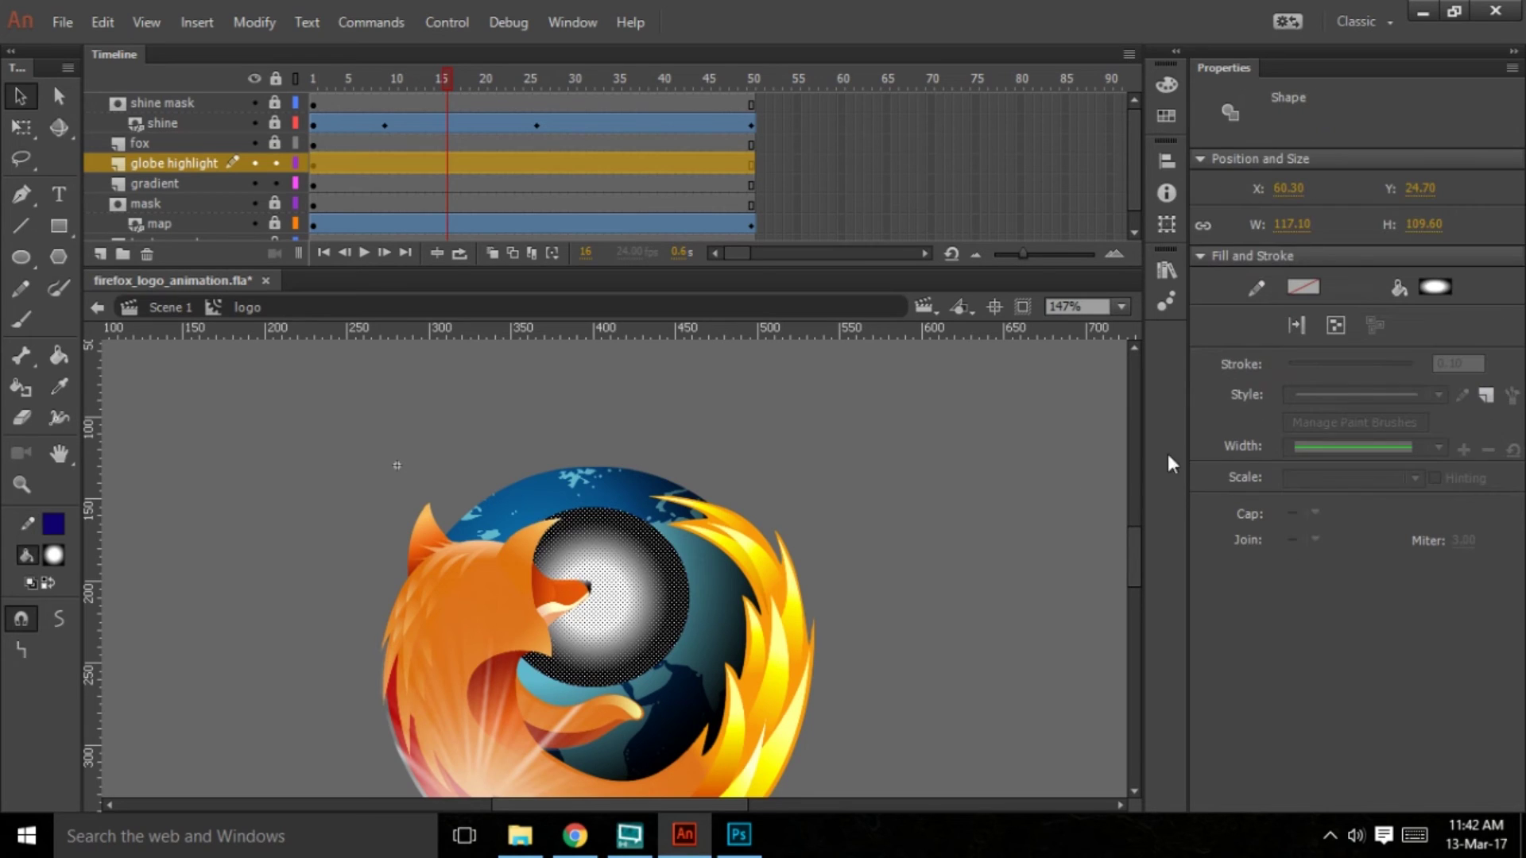
pyautogui.click(1171, 79)
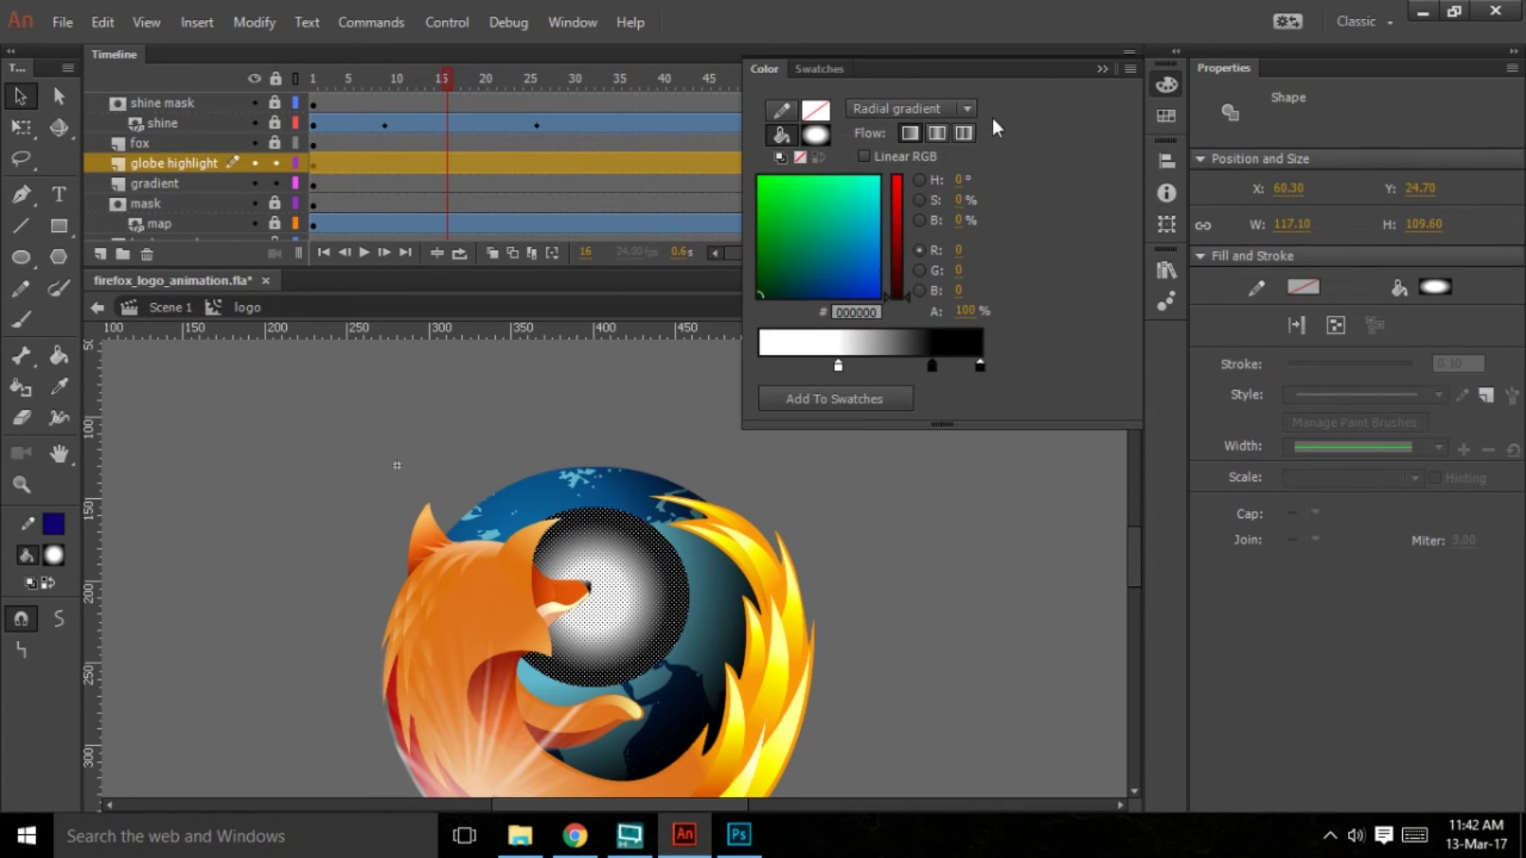
pyautogui.click(965, 108)
pyautogui.click(922, 185)
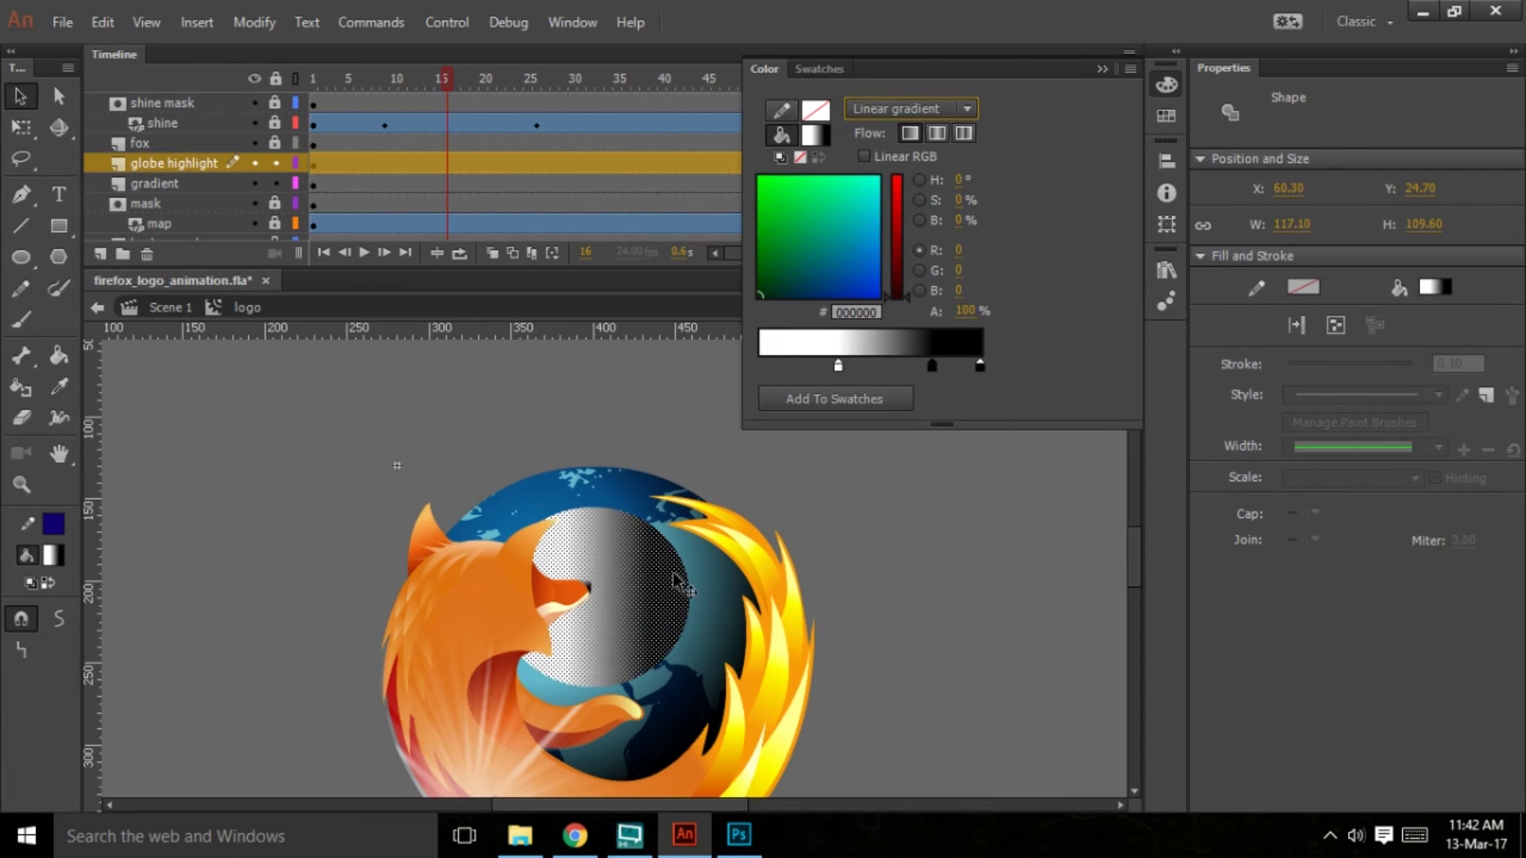
pyautogui.moveTo(656, 596); pyautogui.dragTo(634, 561)
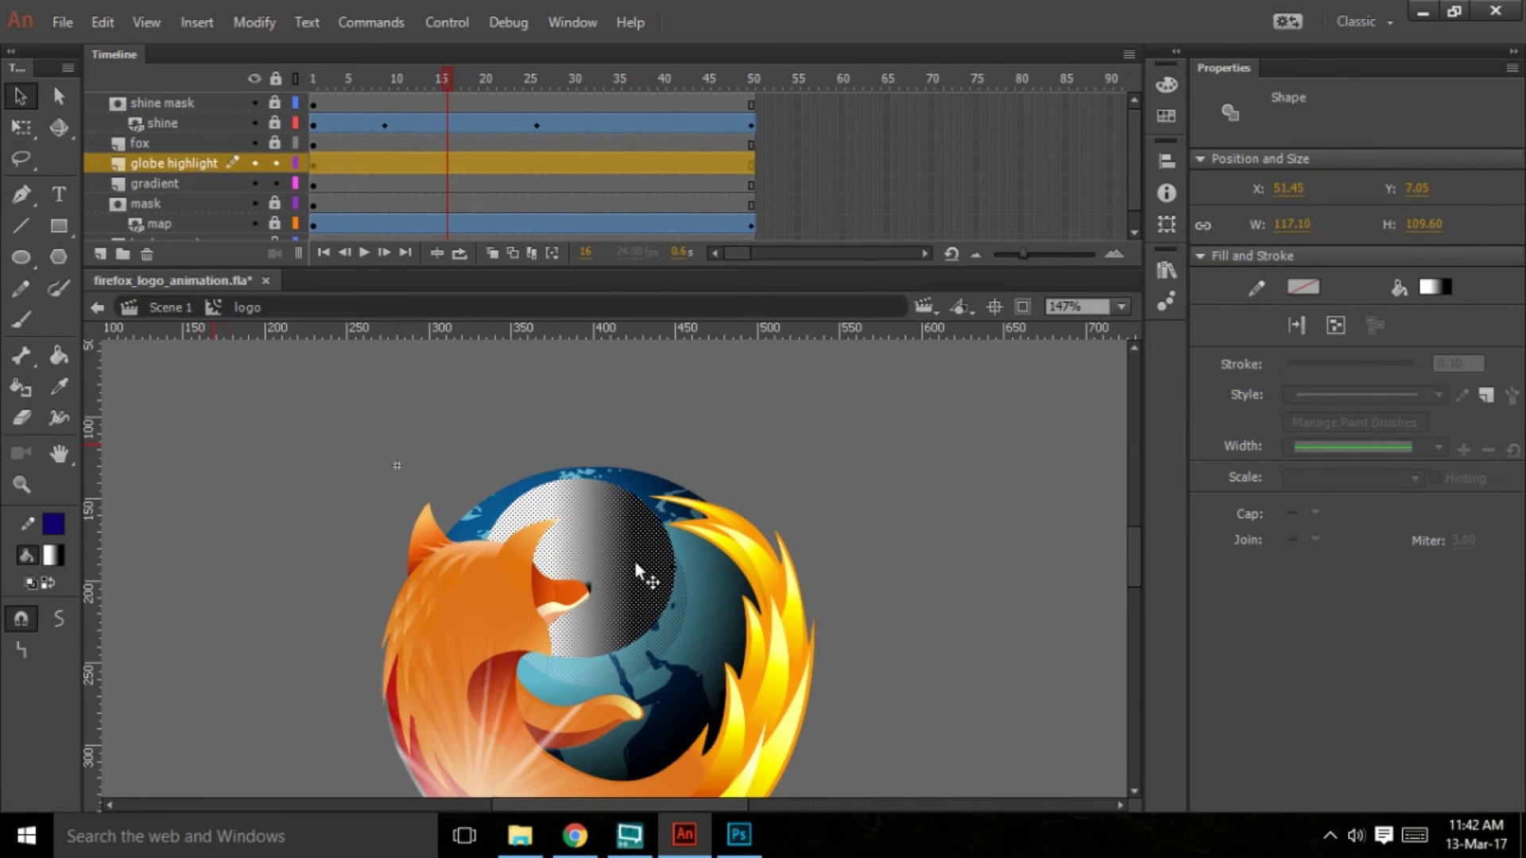
# Rotate the oval's linear gradient with the Gradient Transform tool so white lies at the top and black at the bottom
pyautogui.click(20, 155)
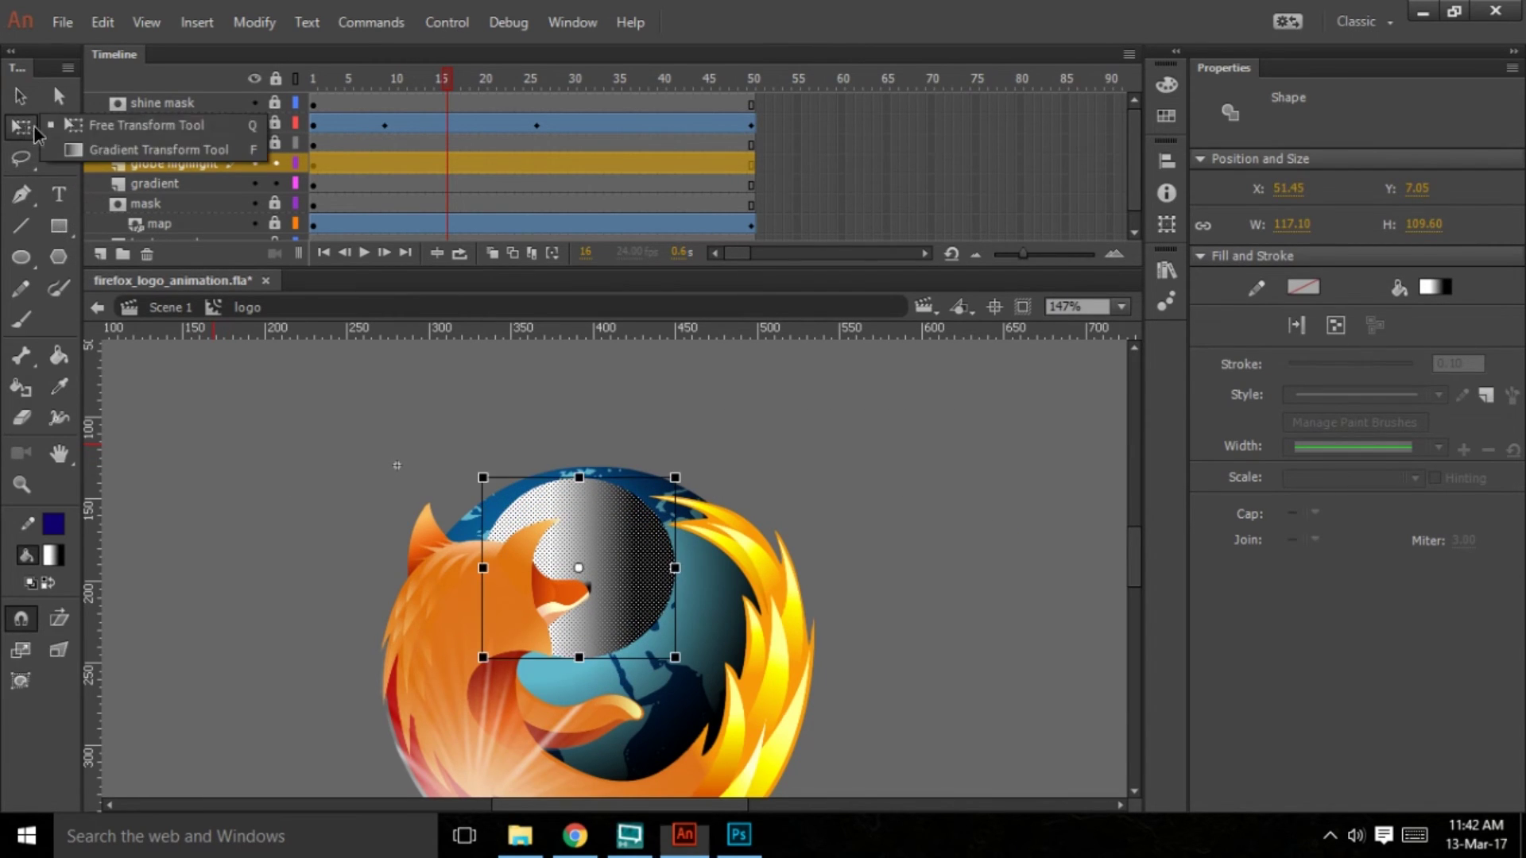
pyautogui.click(102, 144)
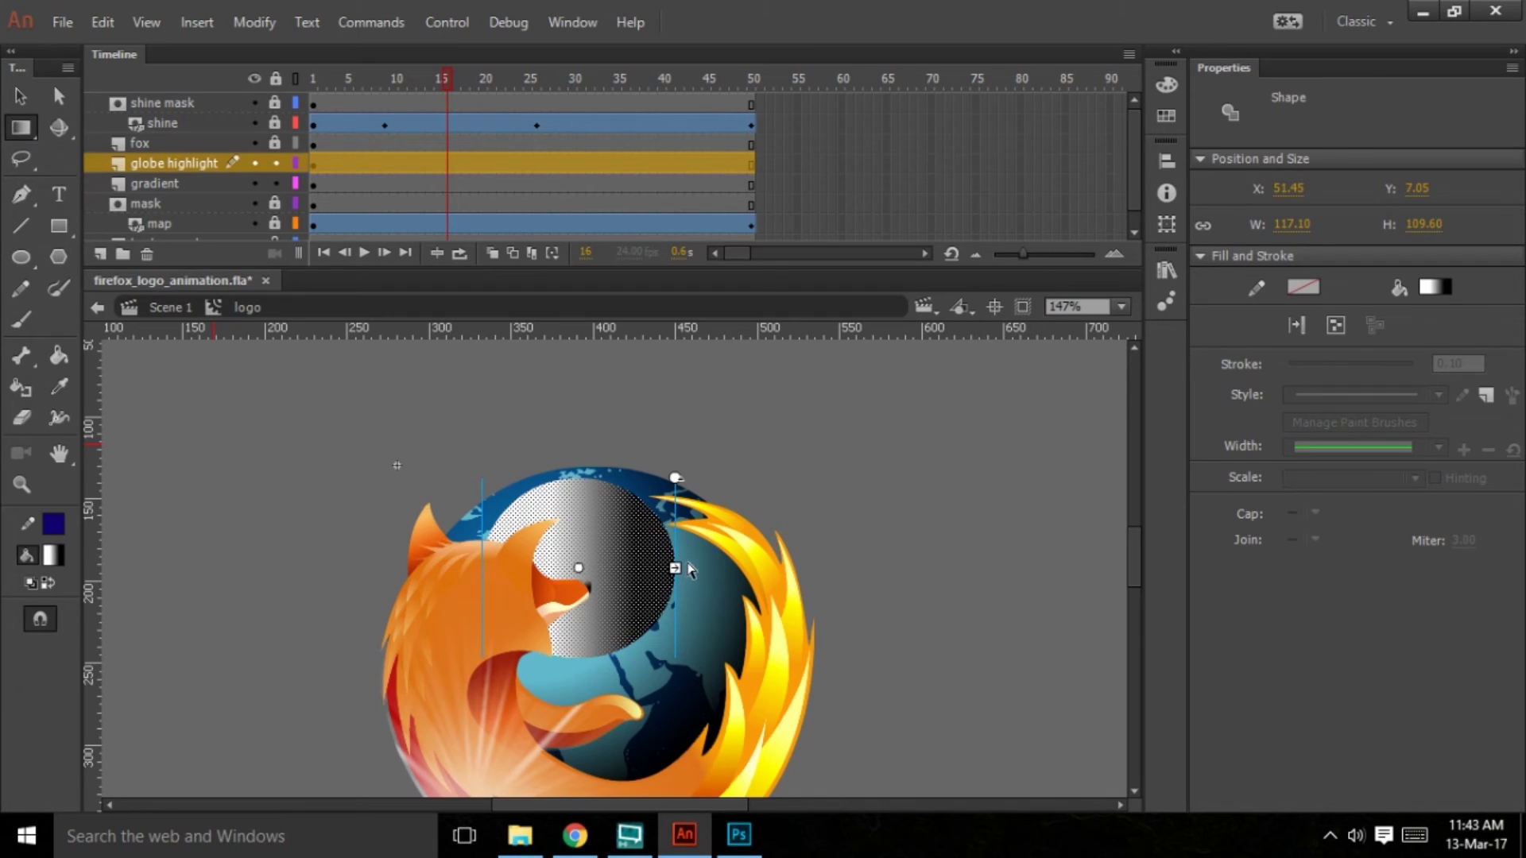
pyautogui.moveTo(676, 477); pyautogui.dragTo(702, 628)
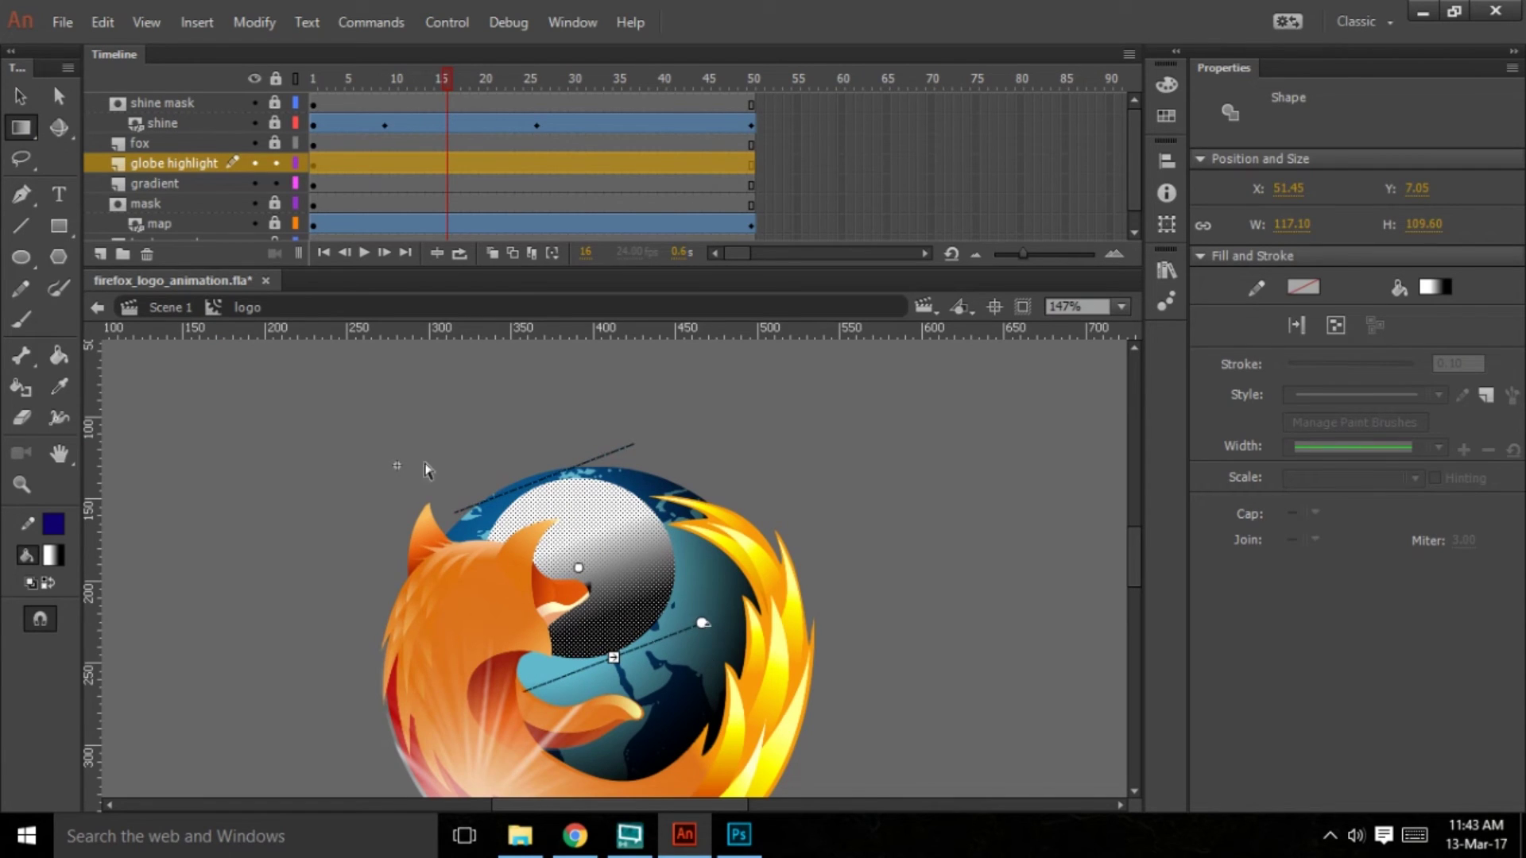
pyautogui.press('v')
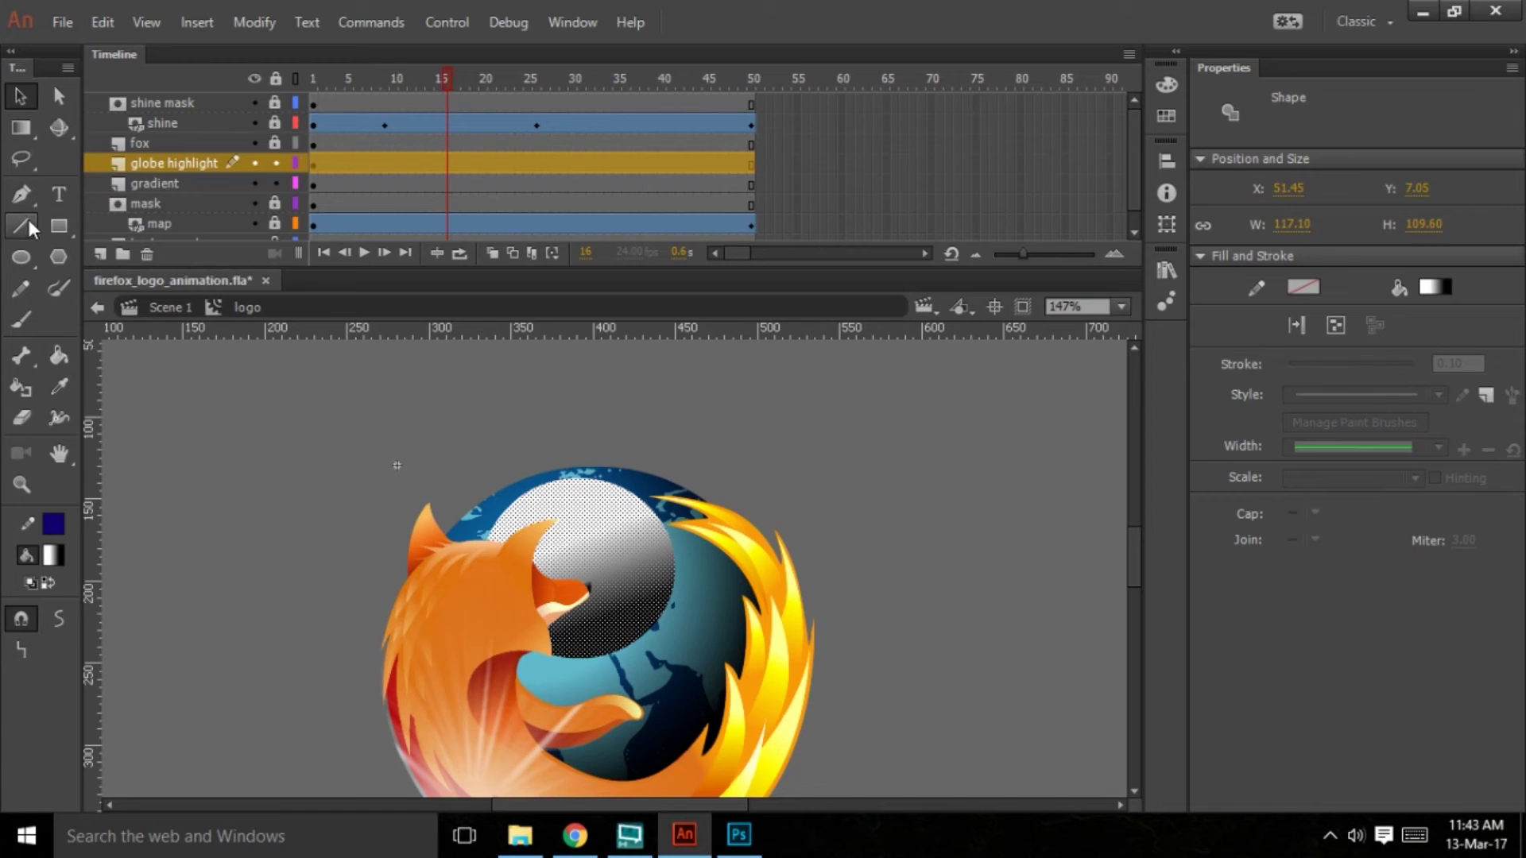
# Squash the oval to about 77 px high, compare it with the reference logo, and move it up on the globe
pyautogui.moveTo(24, 132); pyautogui.dragTo(112, 131)
pyautogui.moveTo(584, 662); pyautogui.dragTo(583, 631)
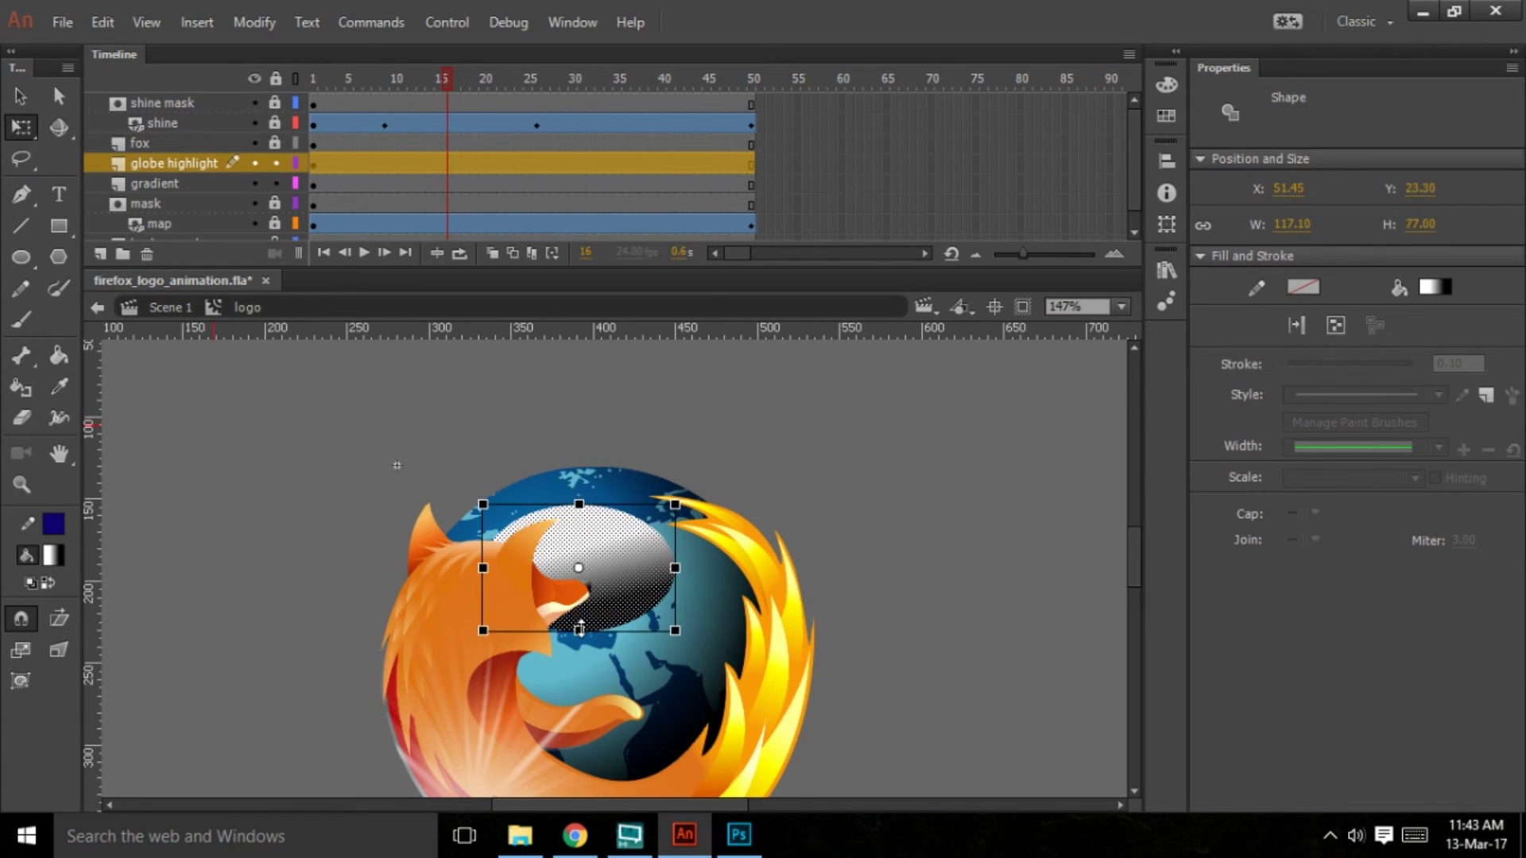
pyautogui.moveTo(985, 556); pyautogui.dragTo(514, 538)
pyautogui.moveTo(1049, 496); pyautogui.dragTo(865, 497)
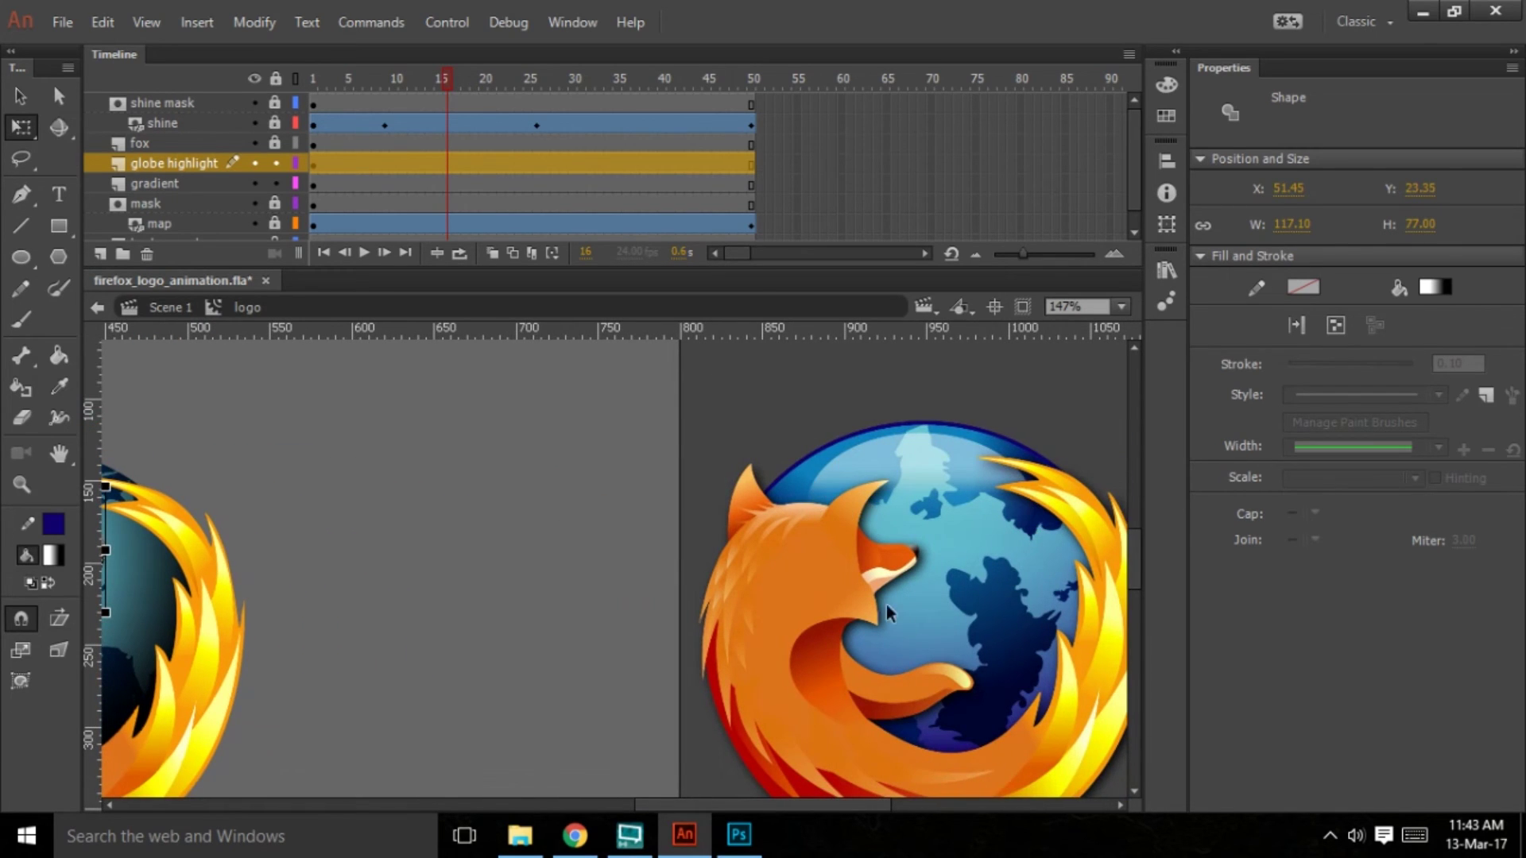
pyautogui.moveTo(408, 550); pyautogui.dragTo(858, 574)
pyautogui.moveTo(568, 569); pyautogui.dragTo(566, 546)
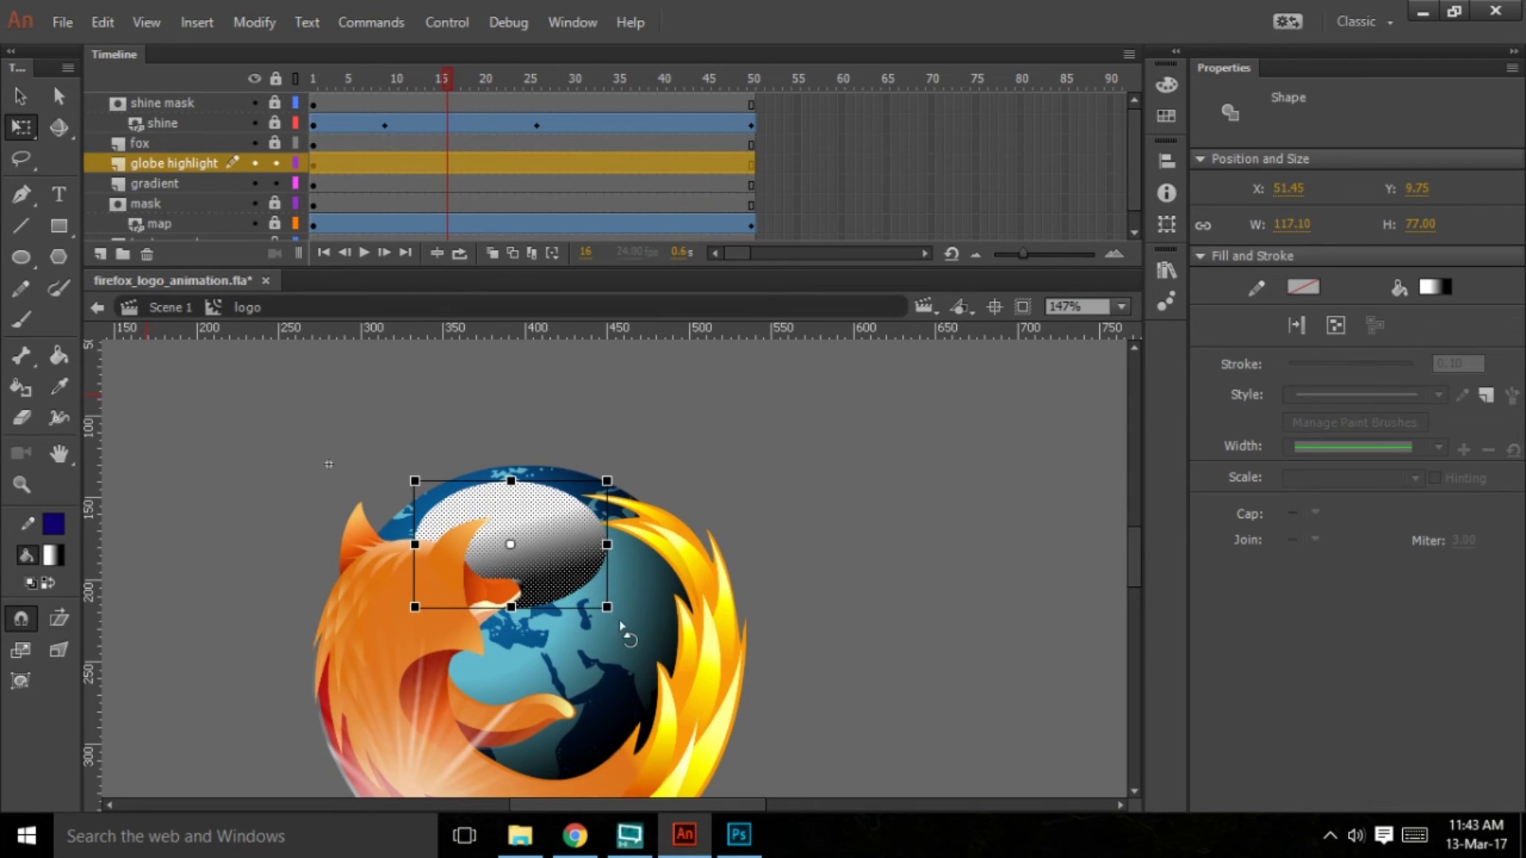
# Tilt the highlight oval slightly counterclockwise, enlarge it to about 136 by 91 px, and nudge it into place near the globe's top edge
pyautogui.moveTo(636, 636)
pyautogui.mouseDown()
pyautogui.moveTo(646, 611)
pyautogui.moveTo(624, 595)
pyautogui.moveTo(641, 614)
pyautogui.mouseUp()
pyautogui.moveTo(544, 564); pyautogui.dragTo(546, 560)
pyautogui.press('Up')
pyautogui.press('Up')
pyautogui.press('Left')
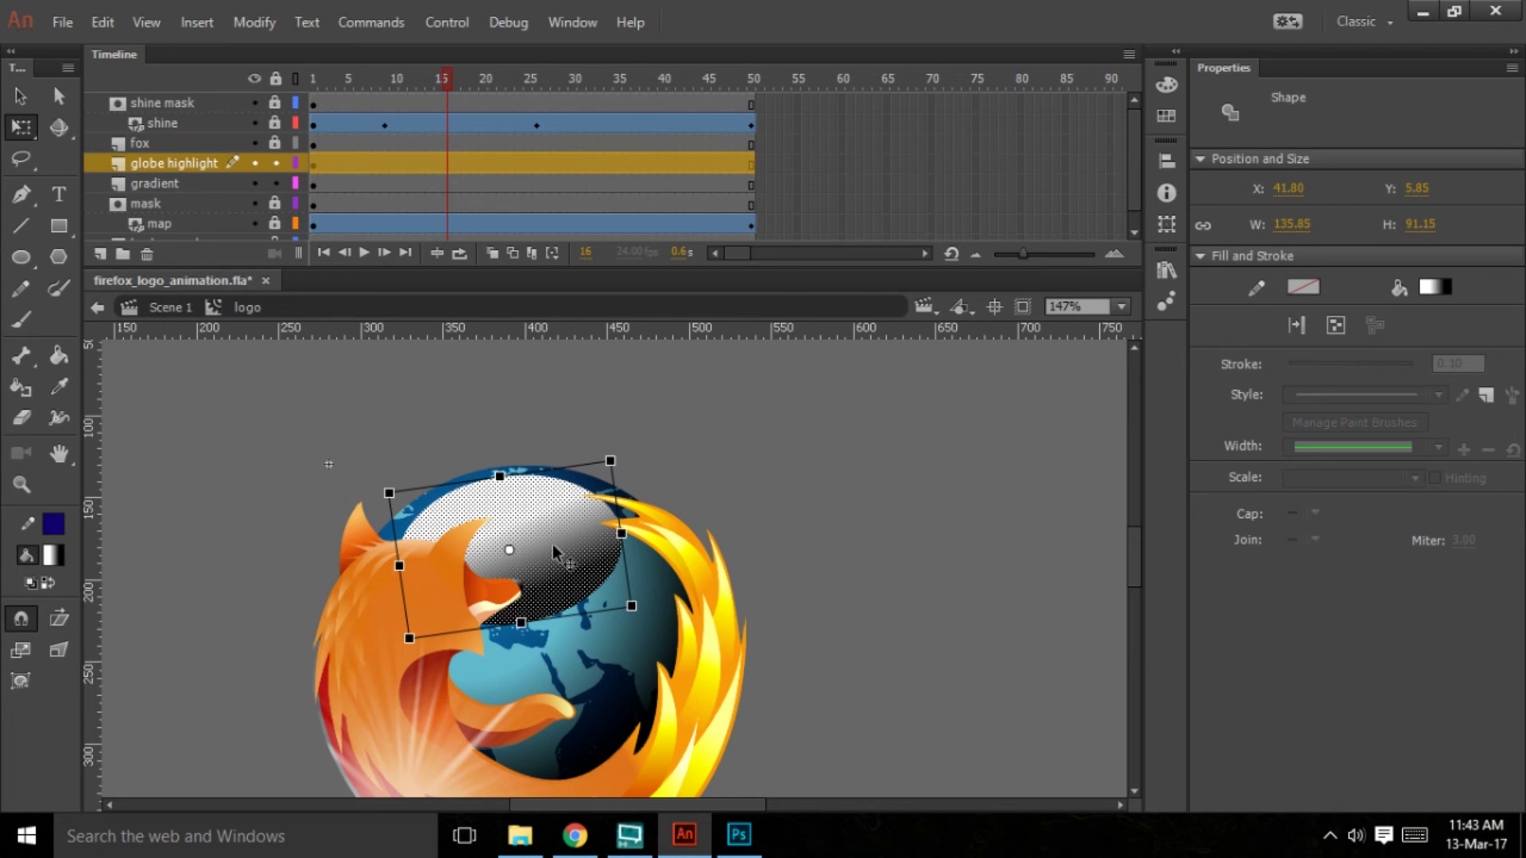
# Convert the highlight oval to a movie clip symbol and set its blending mode to Screen
pyautogui.press('F8')
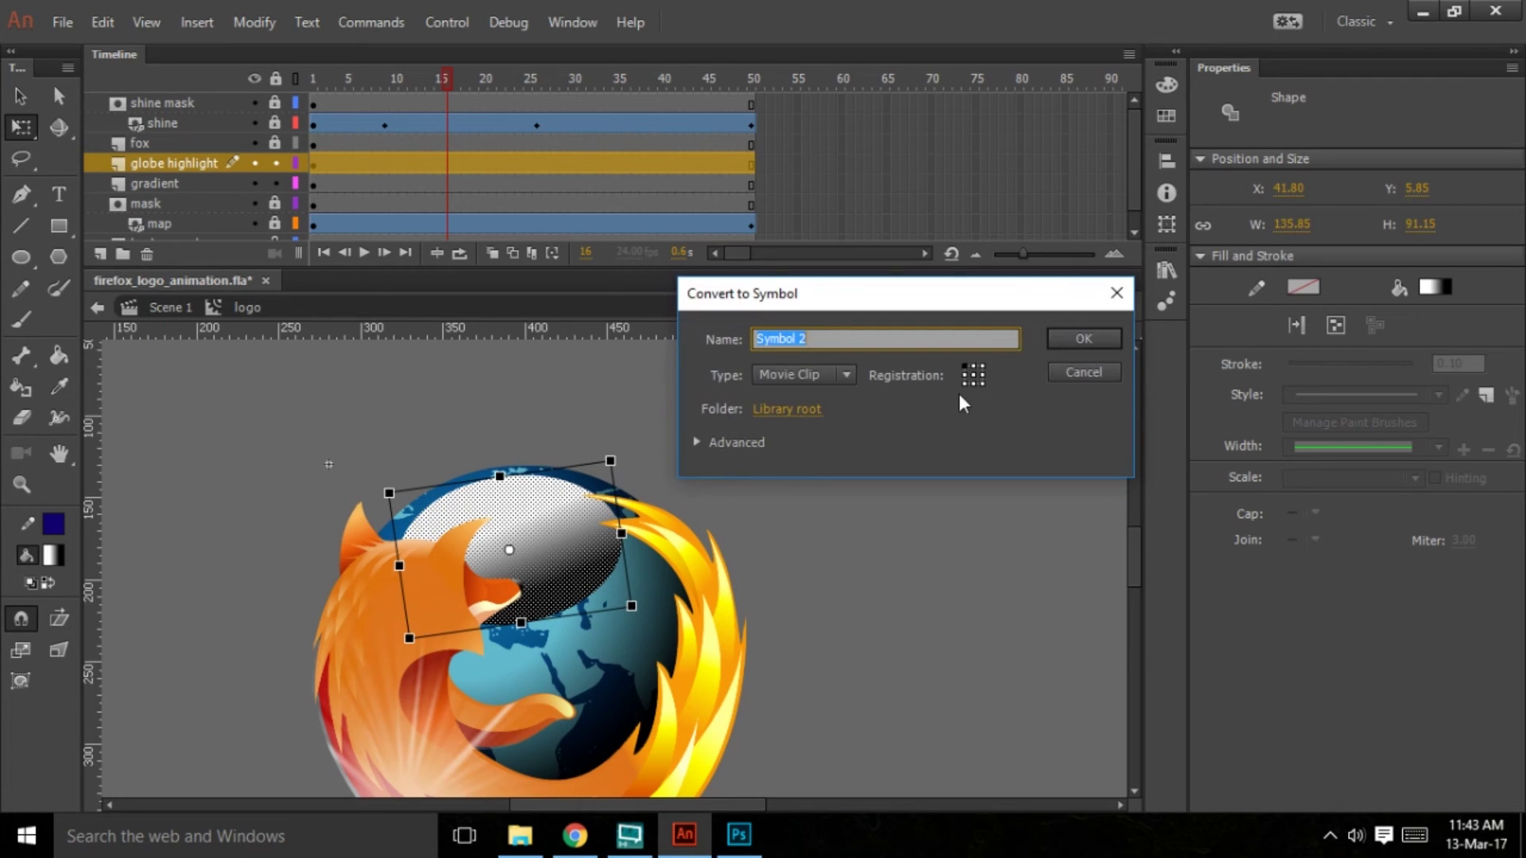
pyautogui.click(1073, 338)
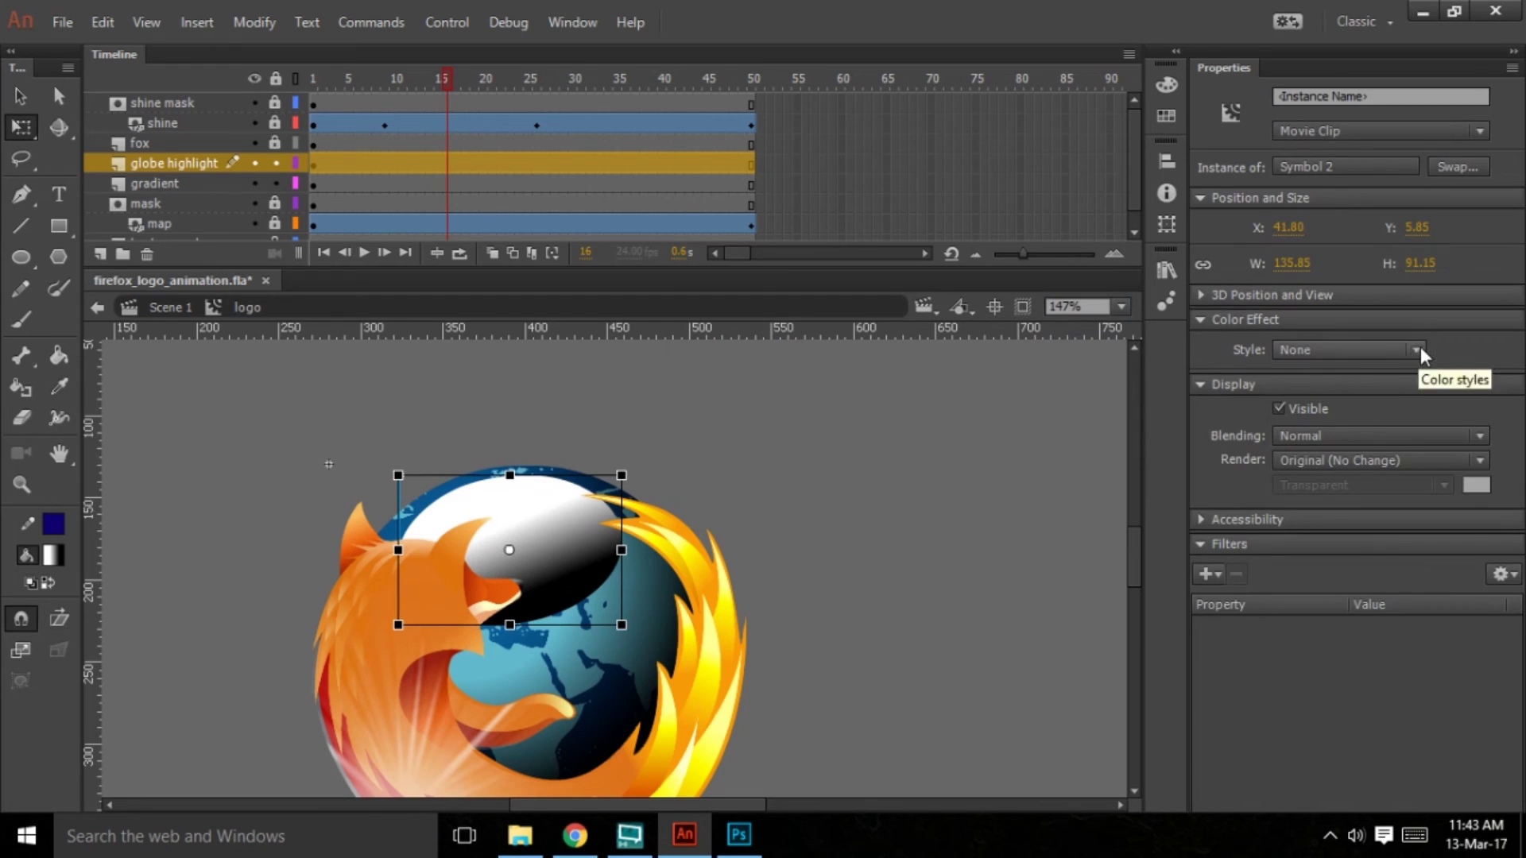
pyautogui.click(1351, 436)
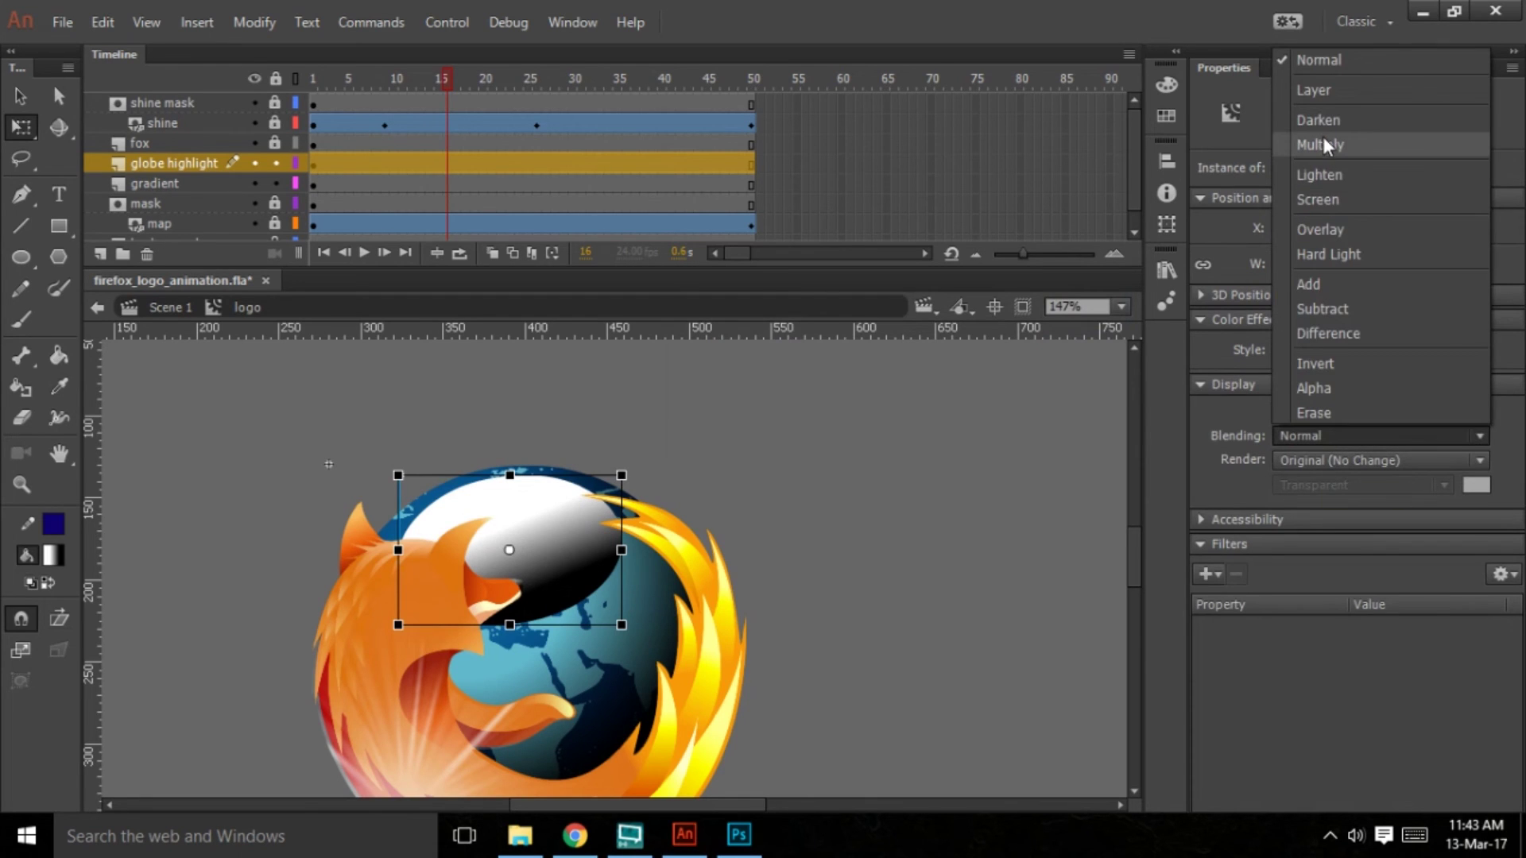
pyautogui.click(1322, 195)
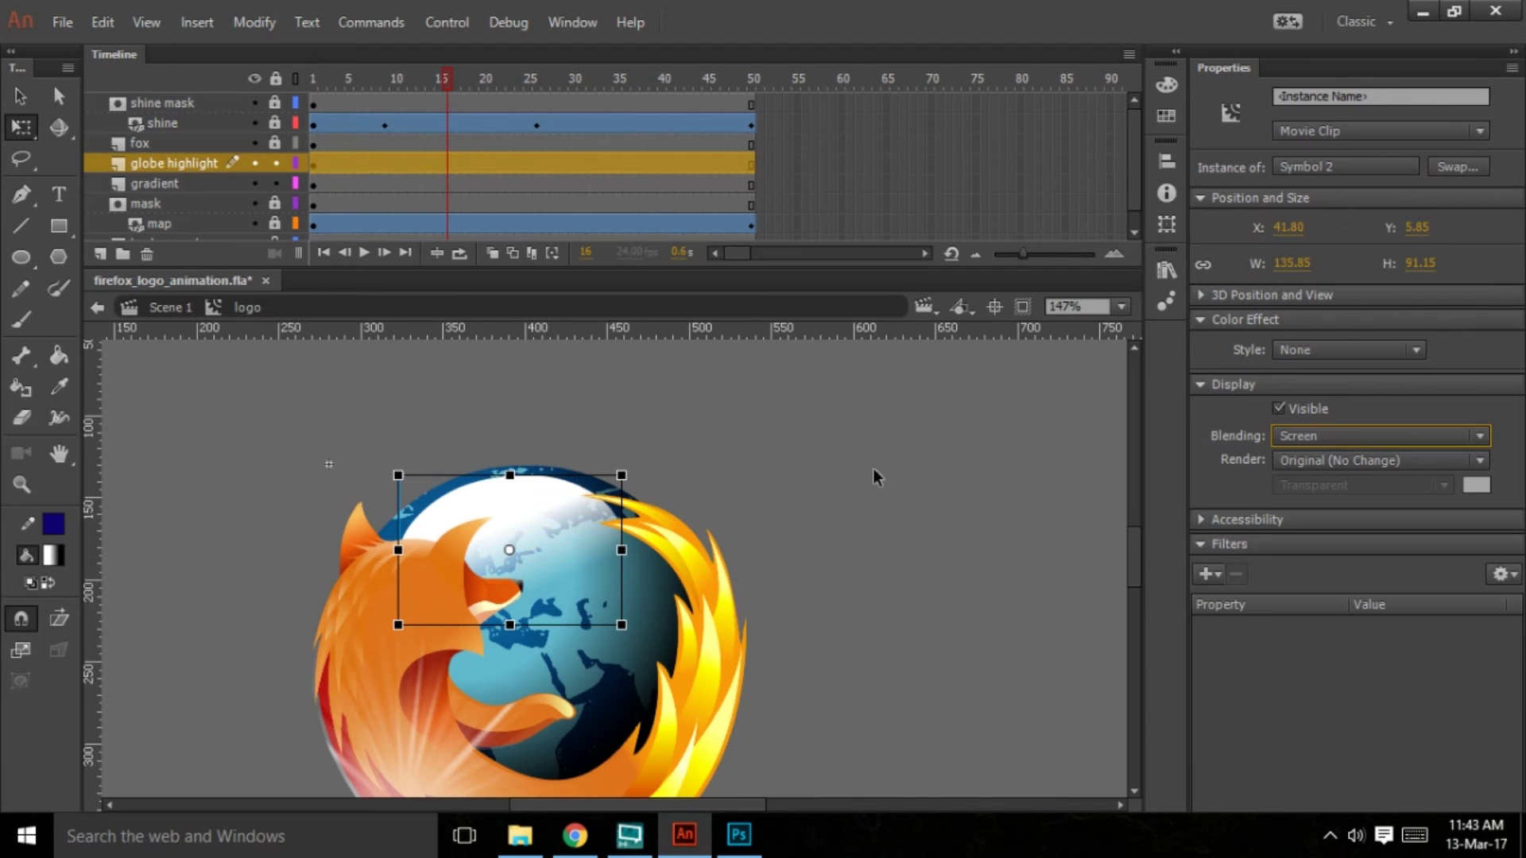
# Apply an Alpha color effect to the highlight instance and set it to 41%
pyautogui.click(1416, 350)
pyautogui.click(1362, 468)
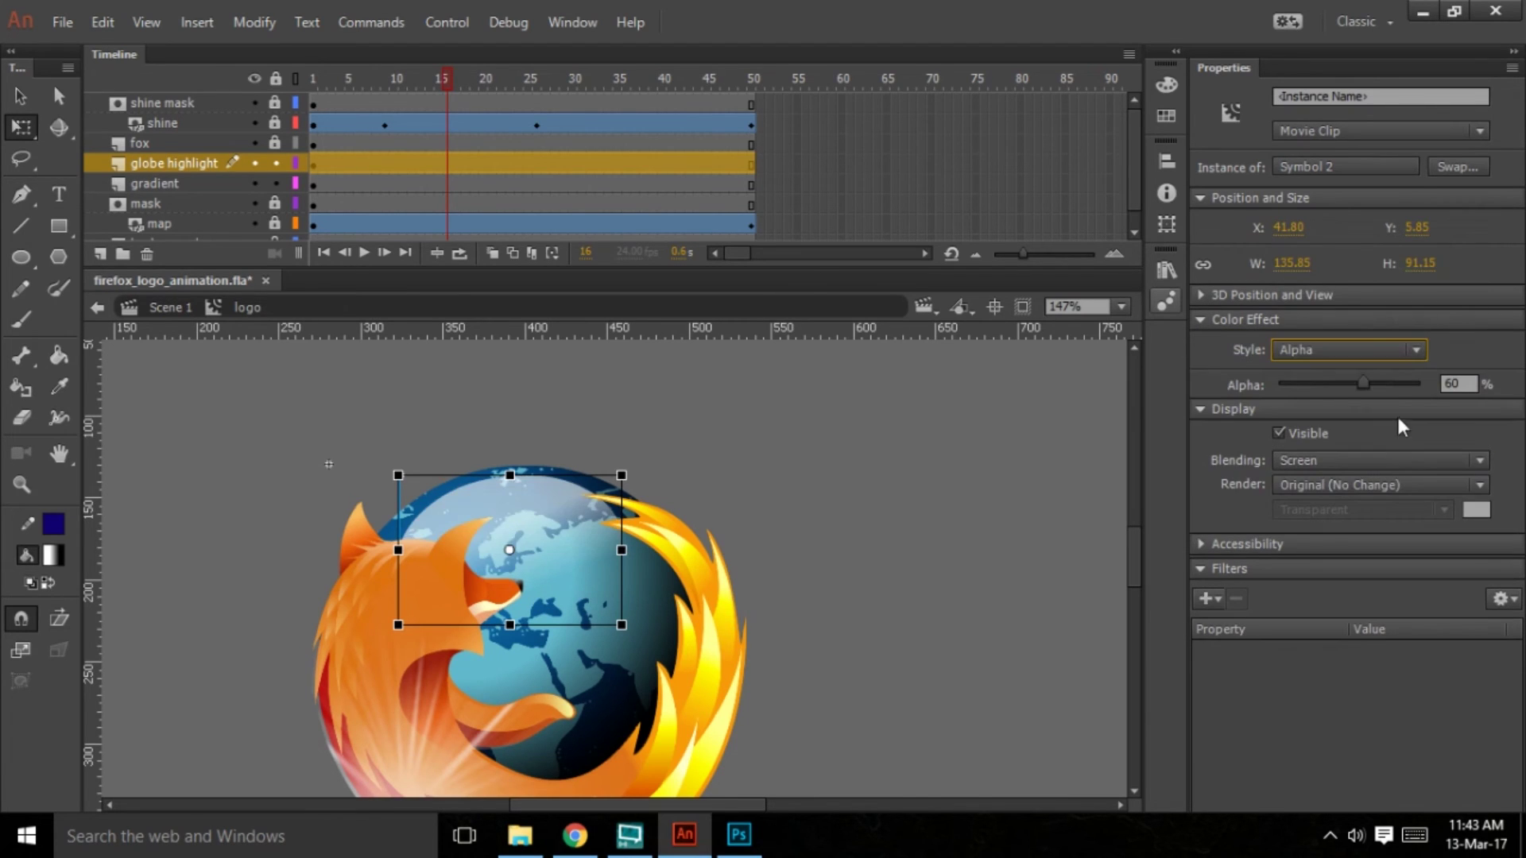
pyautogui.moveTo(1364, 384)
pyautogui.mouseDown()
pyautogui.moveTo(1351, 385)
pyautogui.moveTo(1385, 388)
pyautogui.mouseUp()
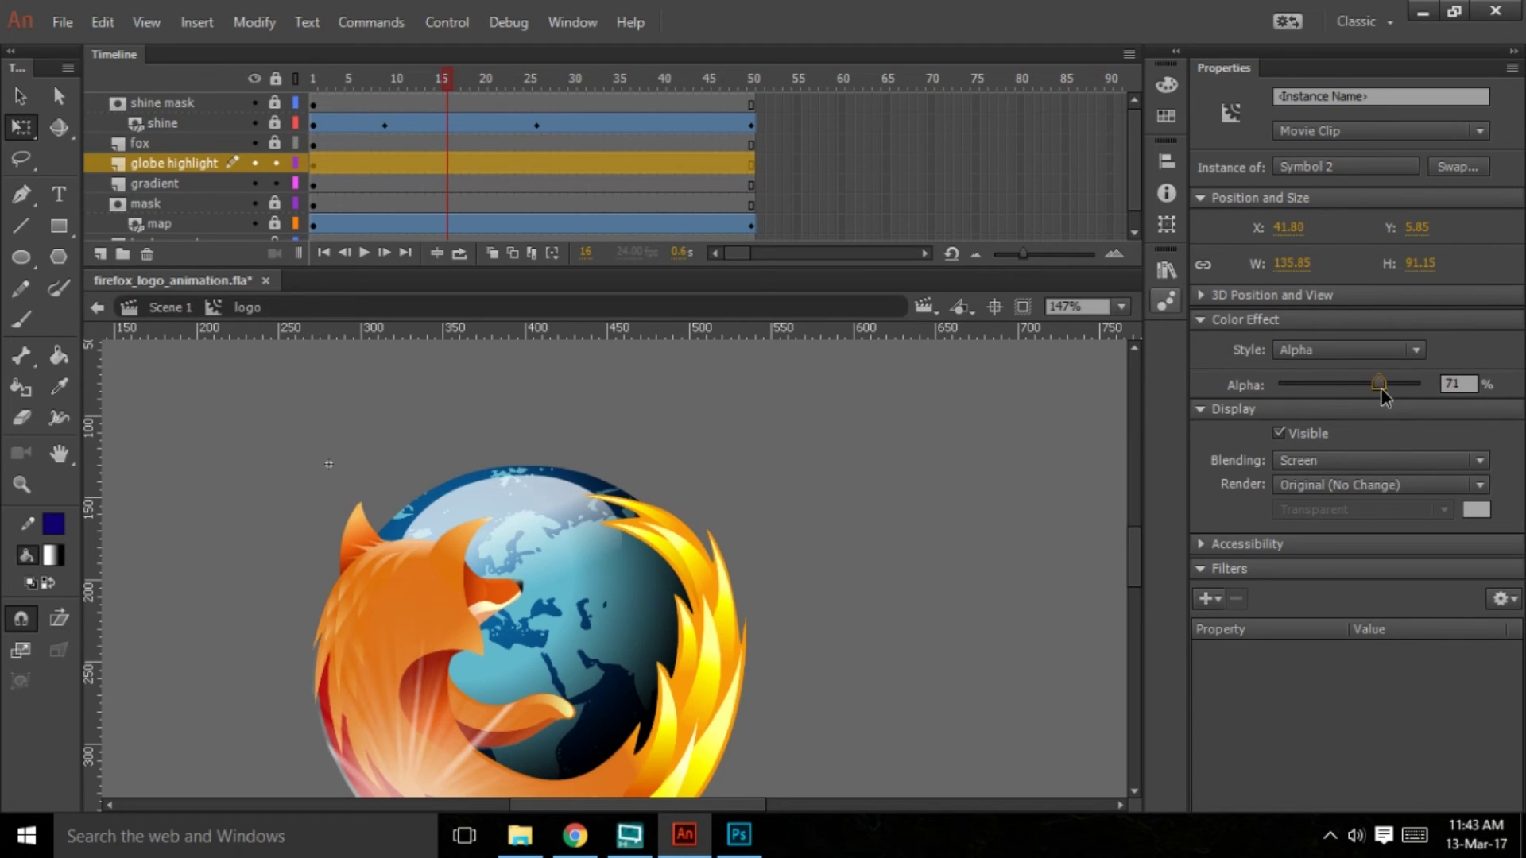
pyautogui.click(774, 485)
pyautogui.click(583, 499)
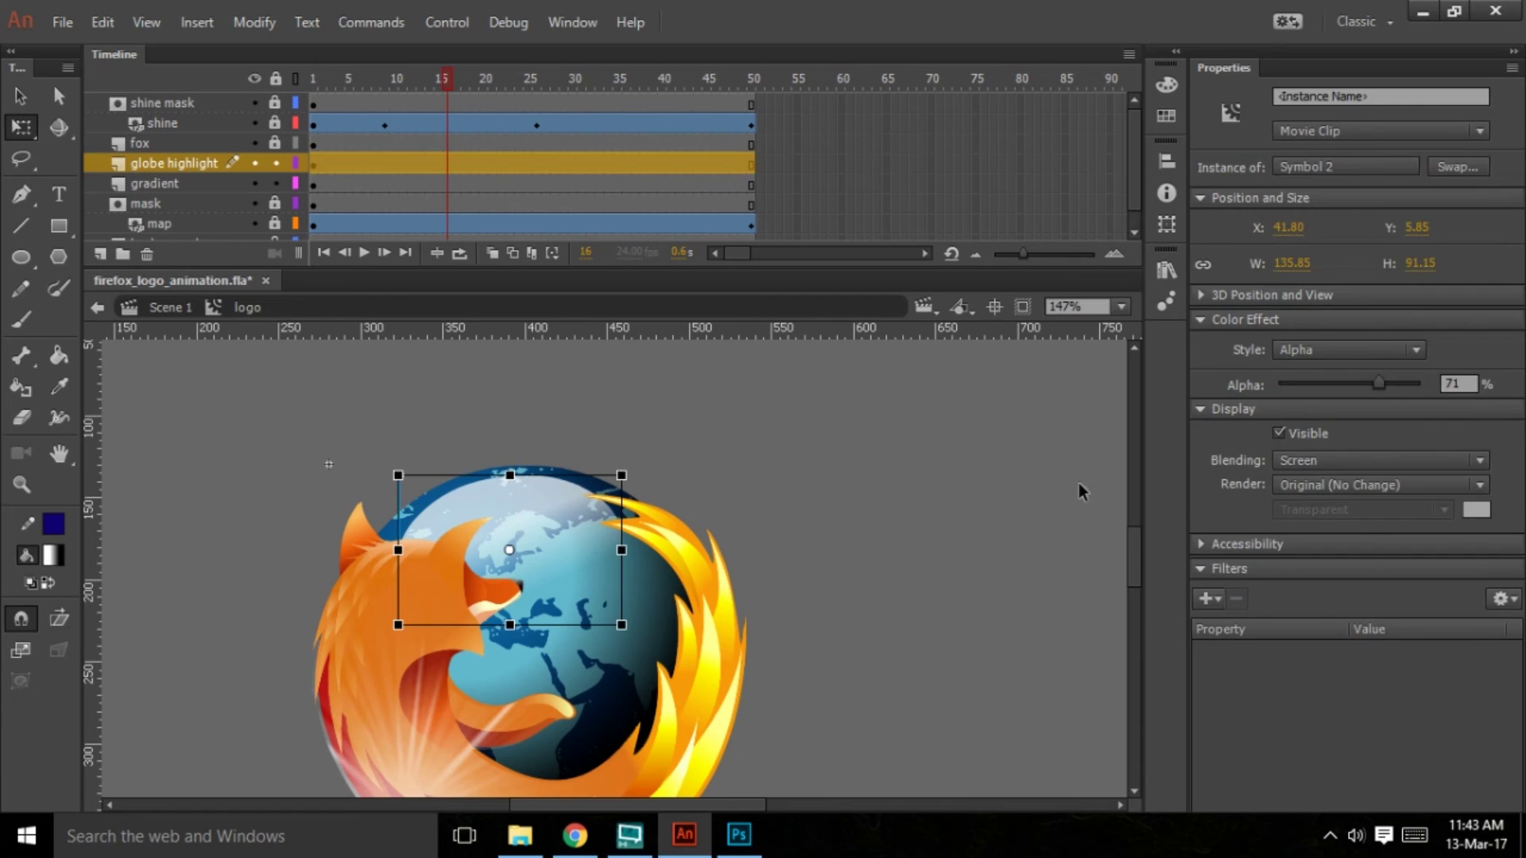
pyautogui.moveTo(1389, 395); pyautogui.dragTo(1333, 395)
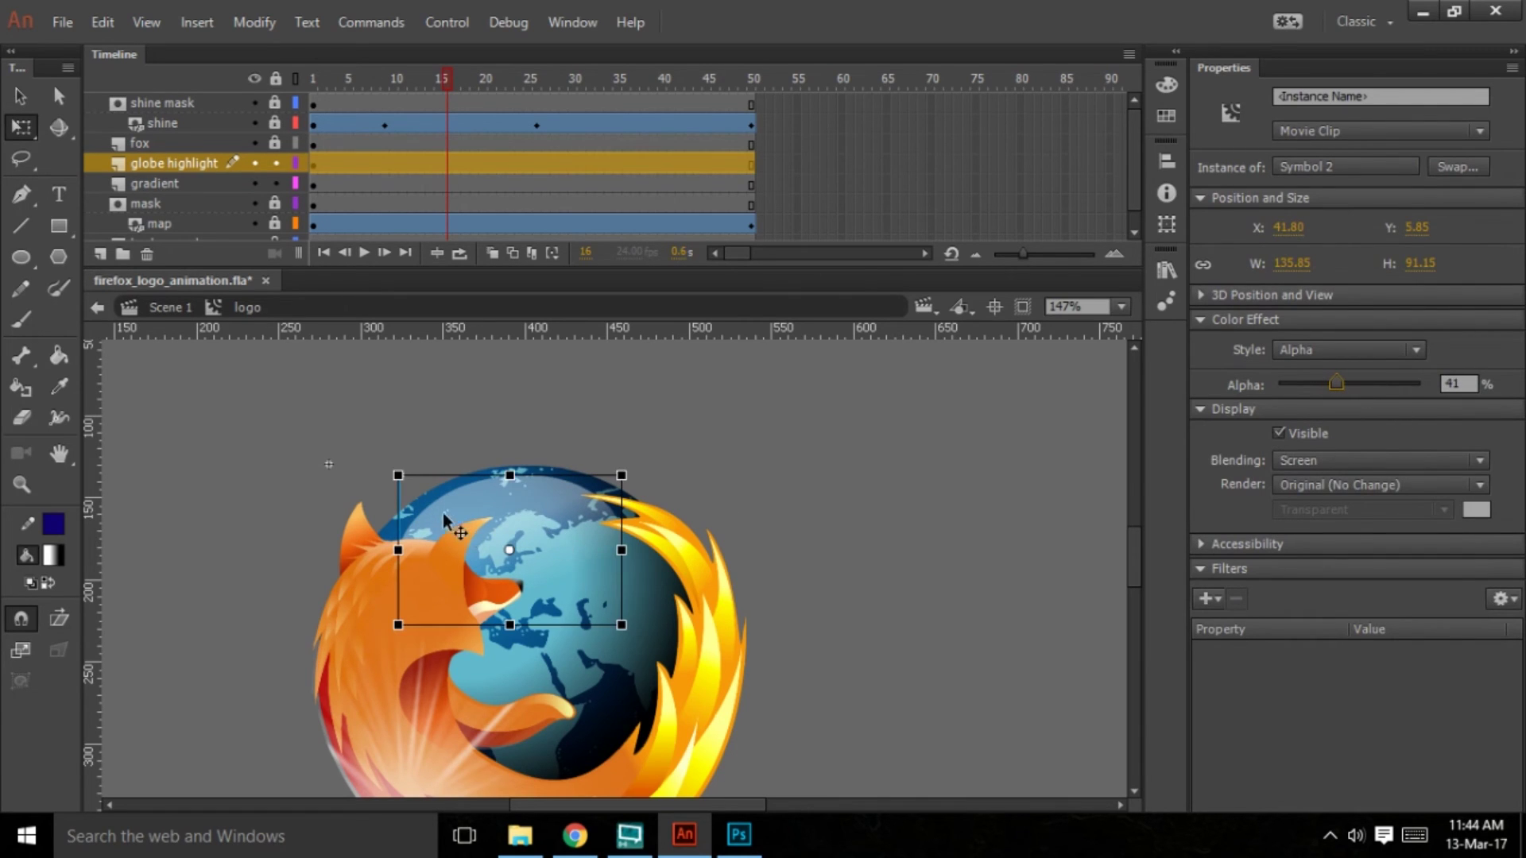
# Inside the highlight symbol, reduce the gradient to a white stop about a quarter along and a black stop just past the middle, and test the movie
pyautogui.doubleClick(544, 493)
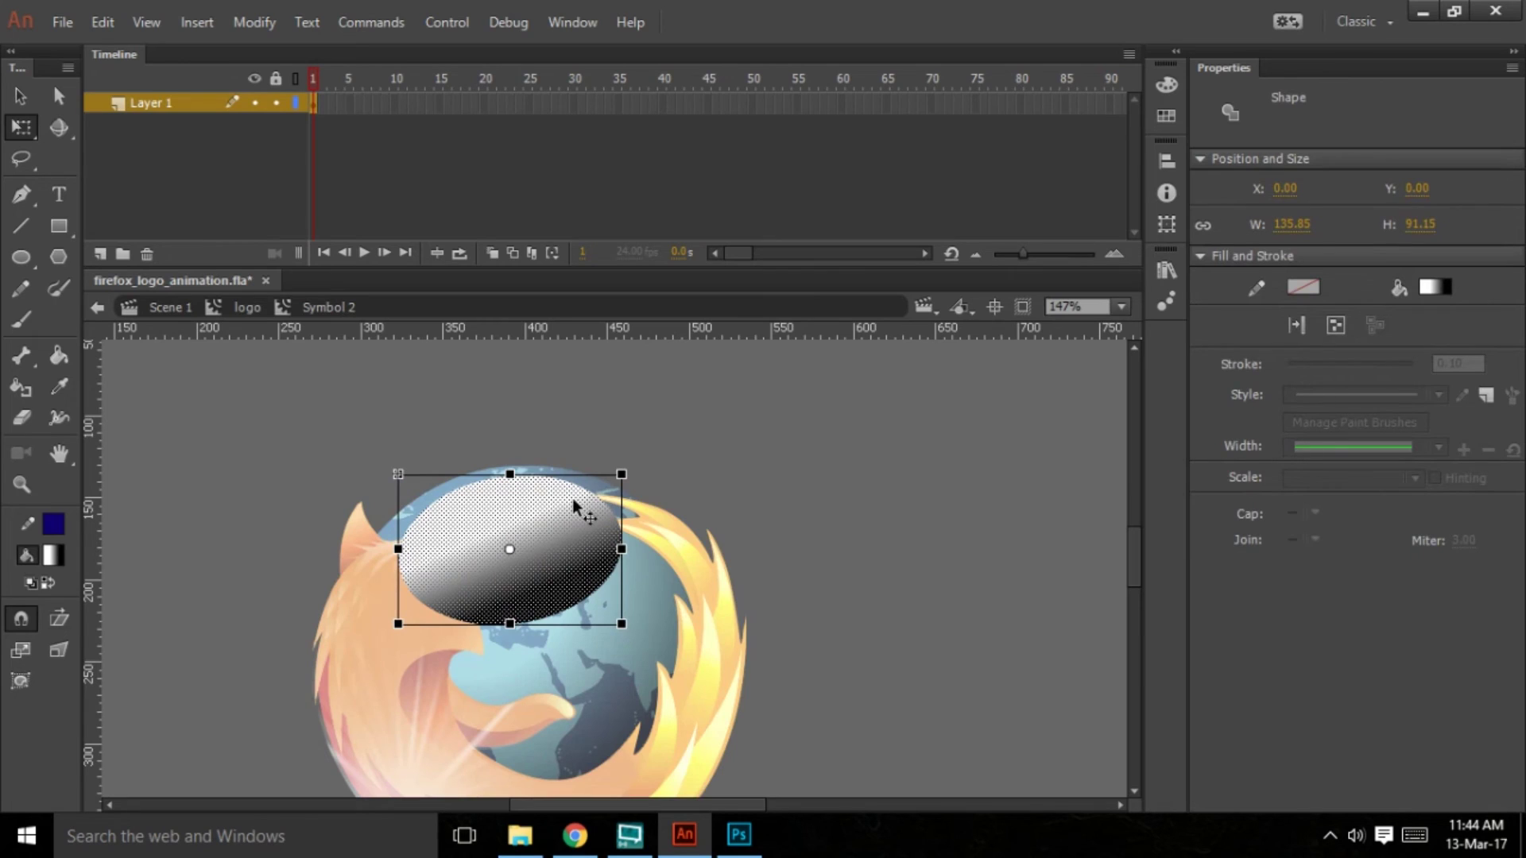
pyautogui.click(1166, 83)
pyautogui.moveTo(932, 367); pyautogui.dragTo(890, 398)
pyautogui.moveTo(977, 367); pyautogui.dragTo(885, 374)
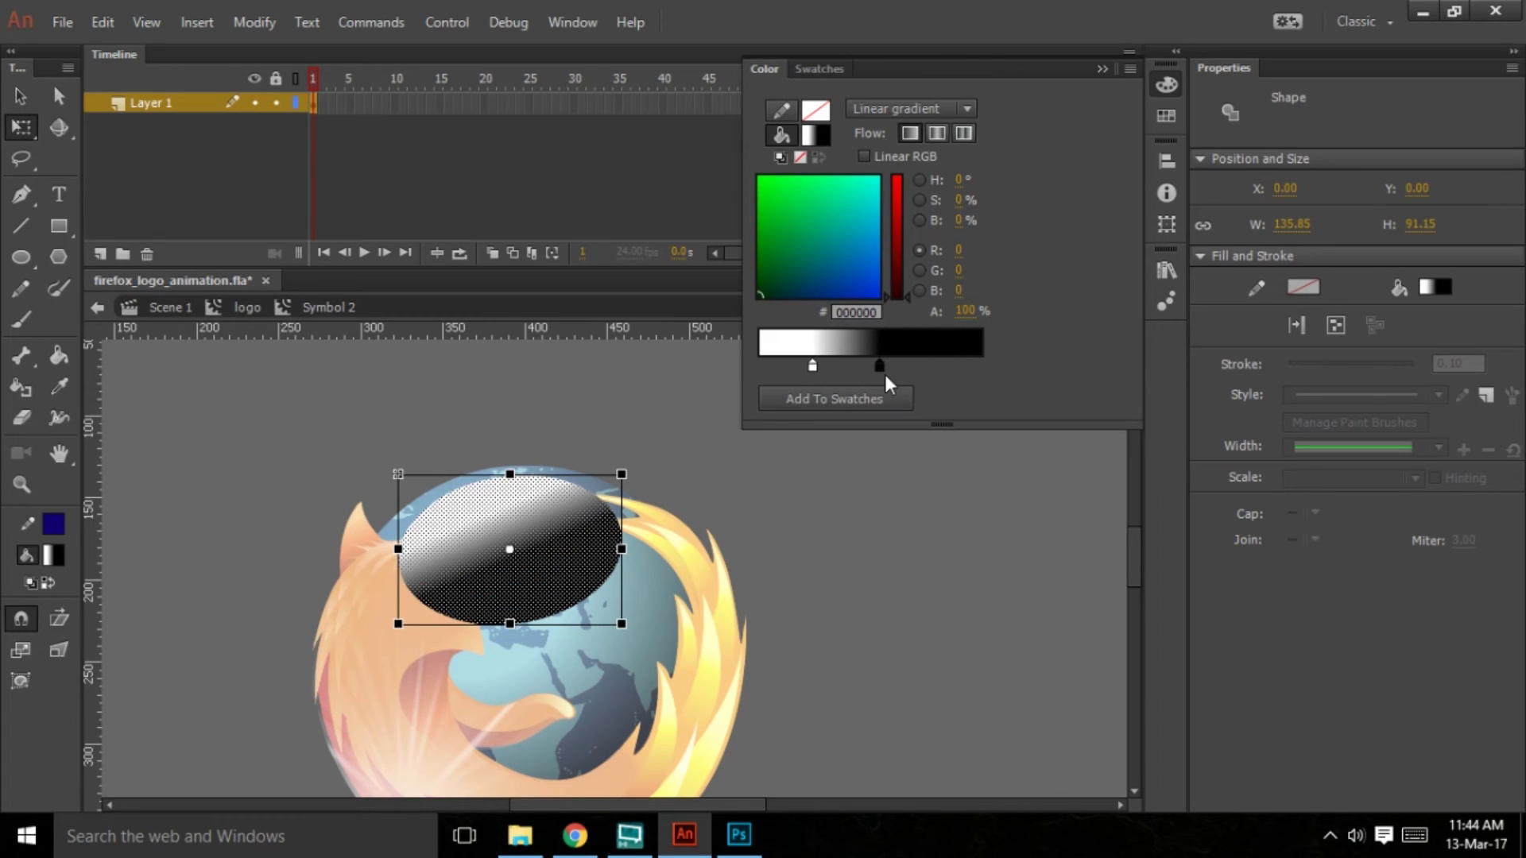
pyautogui.hotkey('ctrl', 'Return')
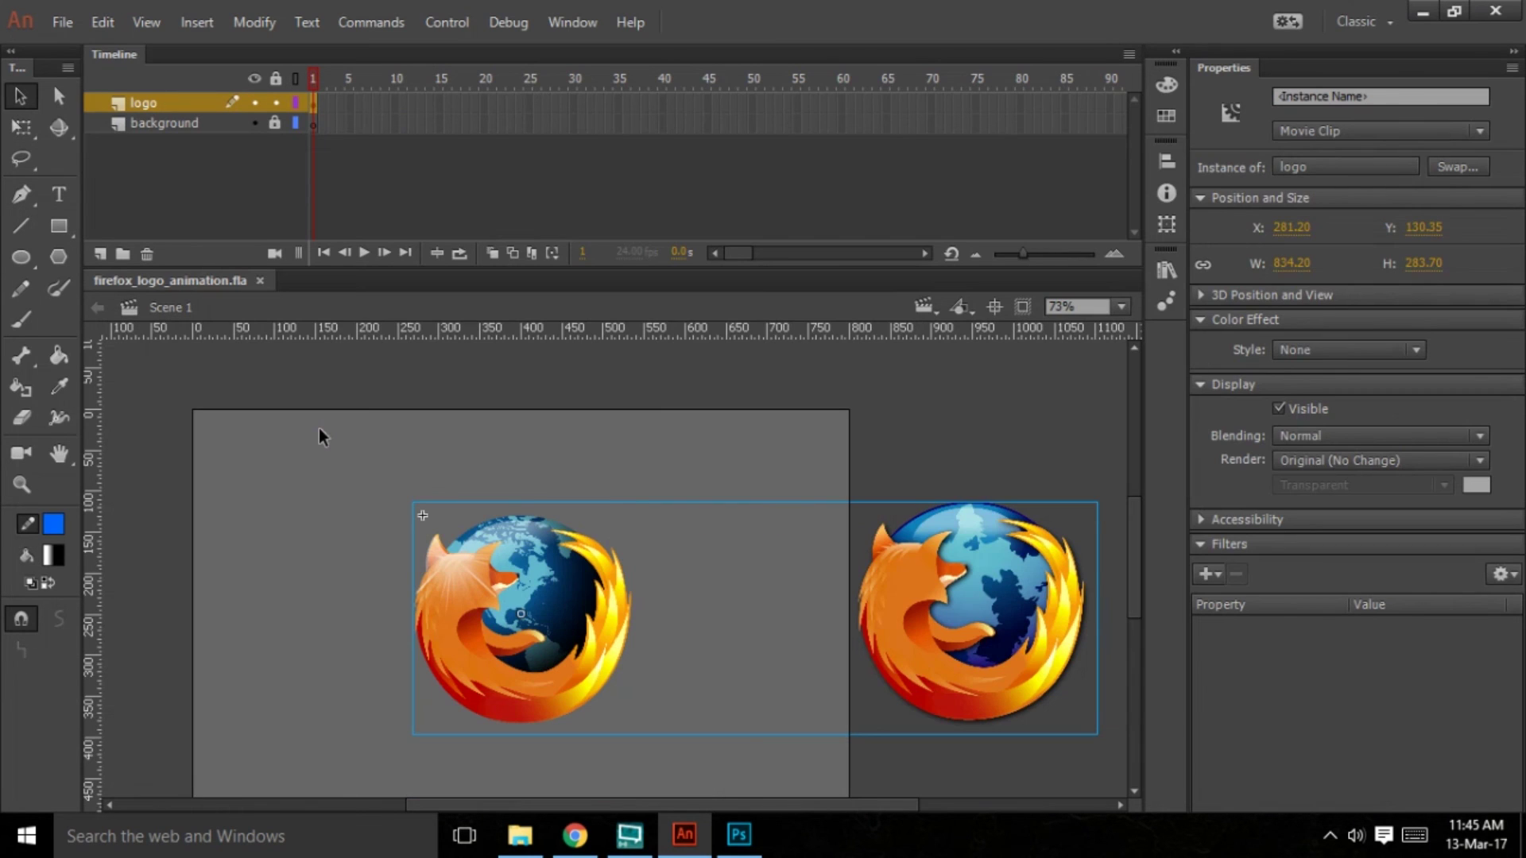
# Open the logo symbol from the main scene and delete the static reference logo beside the stage
pyautogui.scroll(-4, 348, 511)
pyautogui.scroll(2, 361, 539)
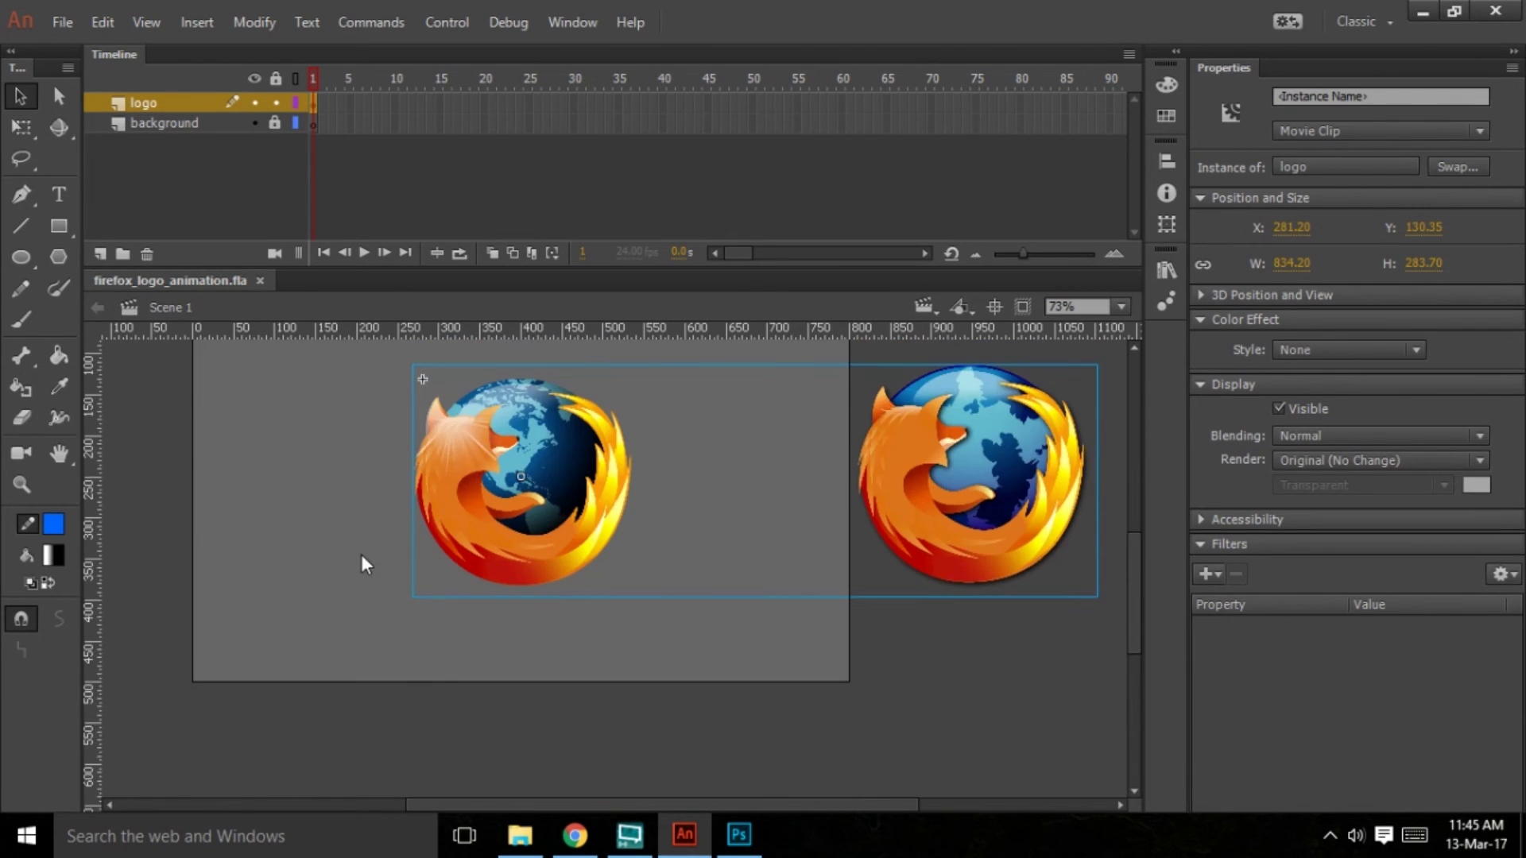
pyautogui.scroll(2, 369, 570)
pyautogui.doubleClick(894, 664)
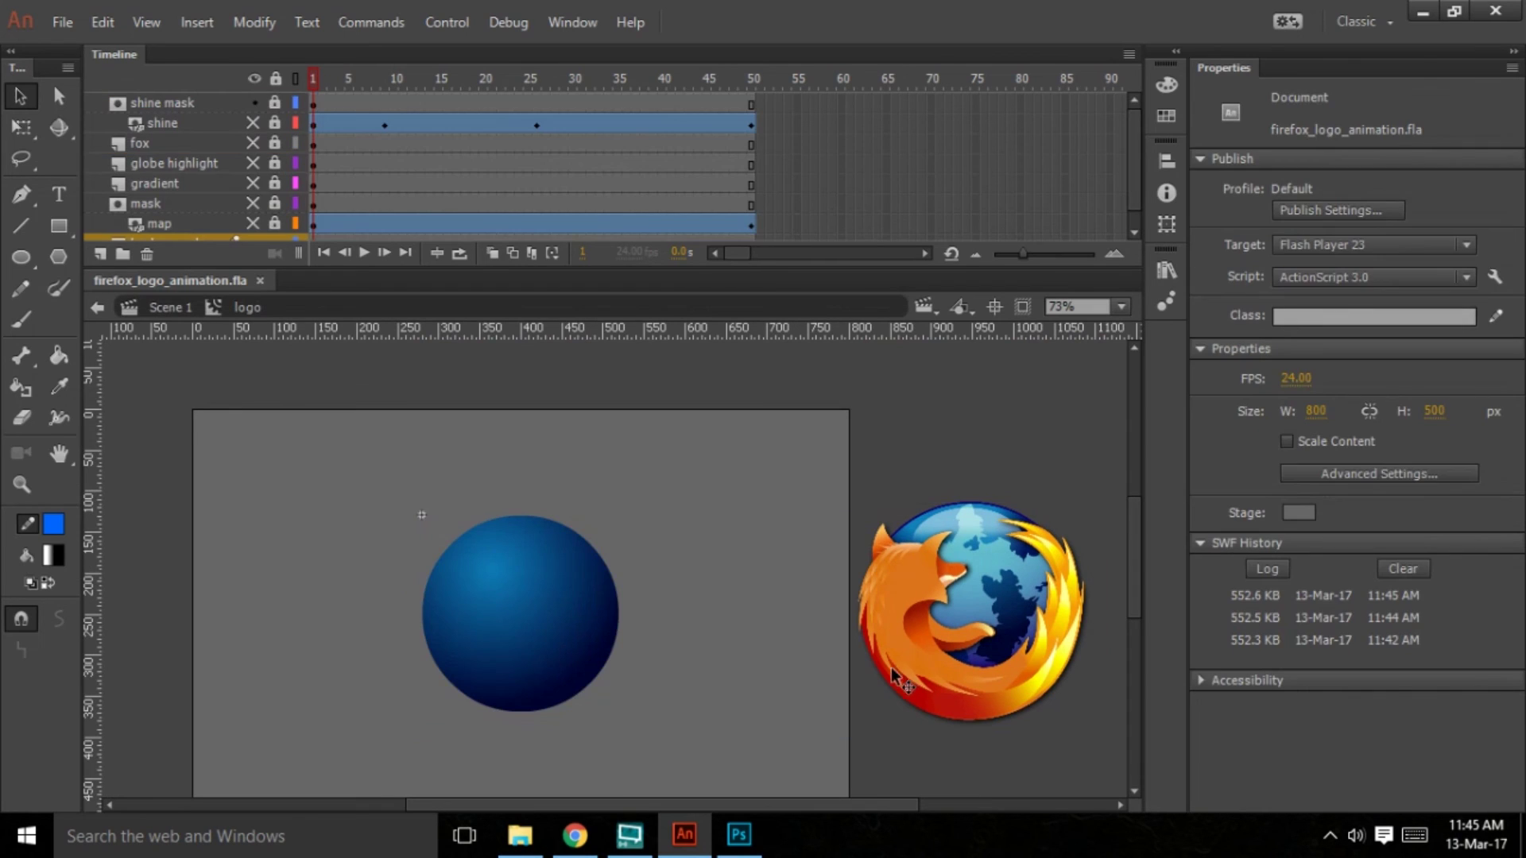
pyautogui.press('Delete')
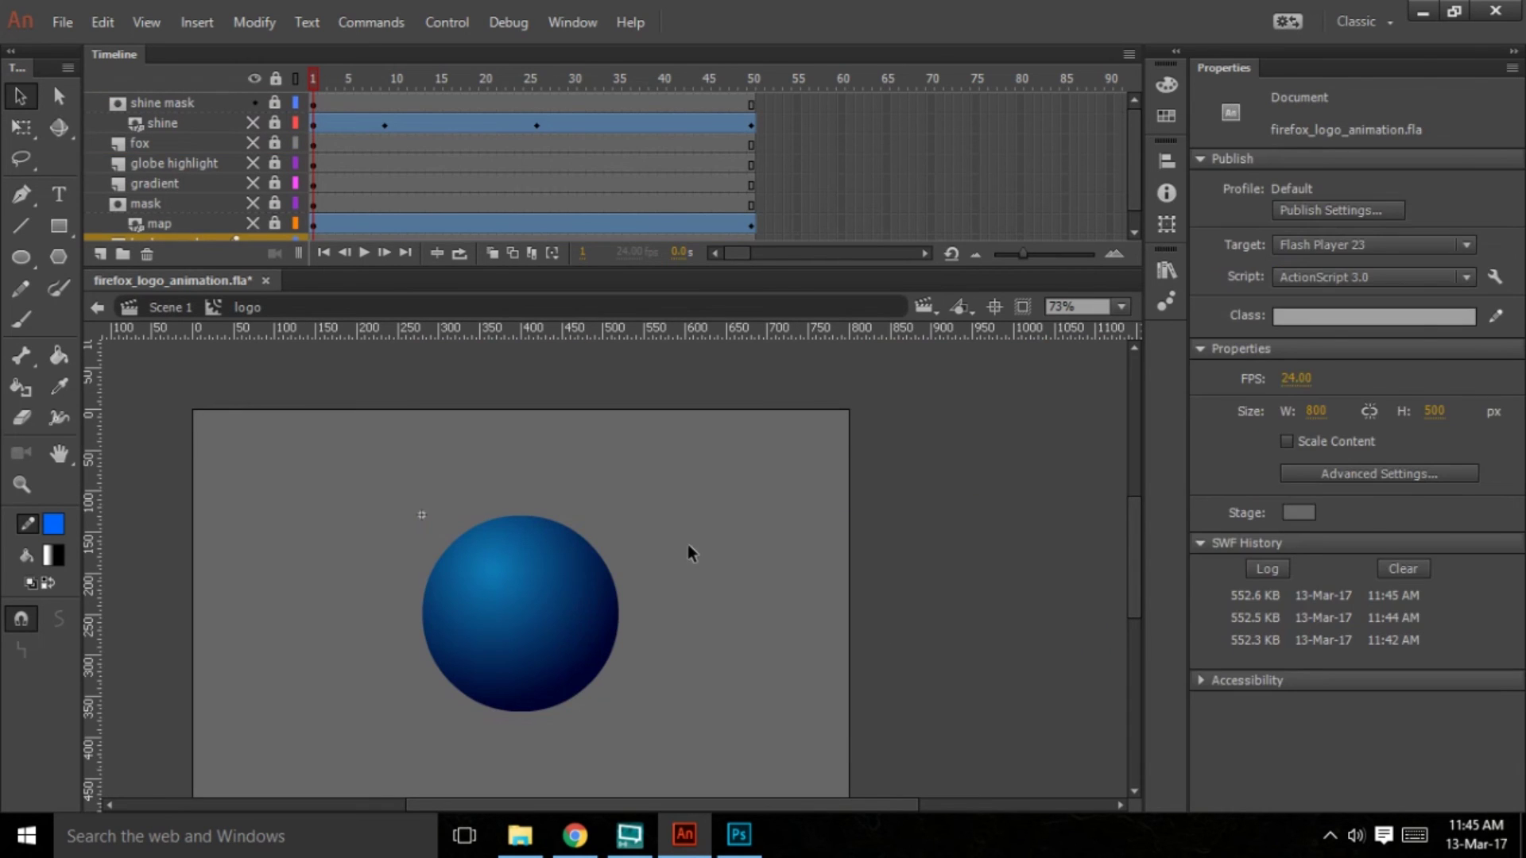
# Return to the main scene, move the logo to about X 265, Y 143, and test the movie
pyautogui.doubleClick(403, 610)
pyautogui.moveTo(574, 680)
pyautogui.mouseDown()
pyautogui.moveTo(389, 574)
pyautogui.moveTo(576, 688)
pyautogui.moveTo(592, 628)
pyautogui.moveTo(561, 655)
pyautogui.mouseUp()
pyautogui.hotkey('ctrl', 'Return')
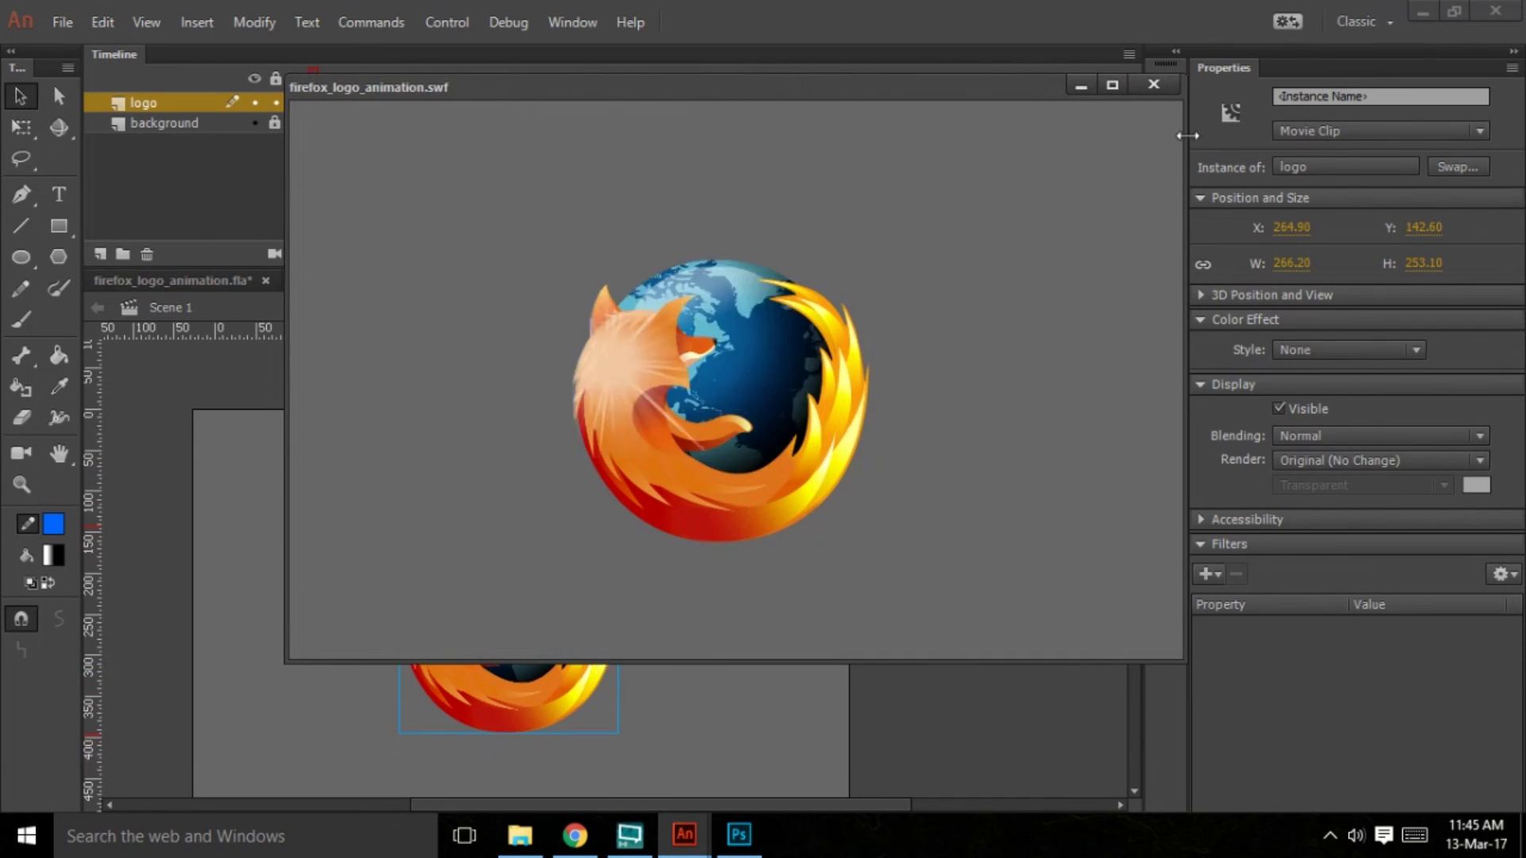
pyautogui.click(1155, 85)
# Place a copy of the logo beside the original, test the movie with both logos, and delete the copy
pyautogui.moveTo(552, 587); pyautogui.dragTo(761, 599)
pyautogui.hotkey('ctrl', 'Return')
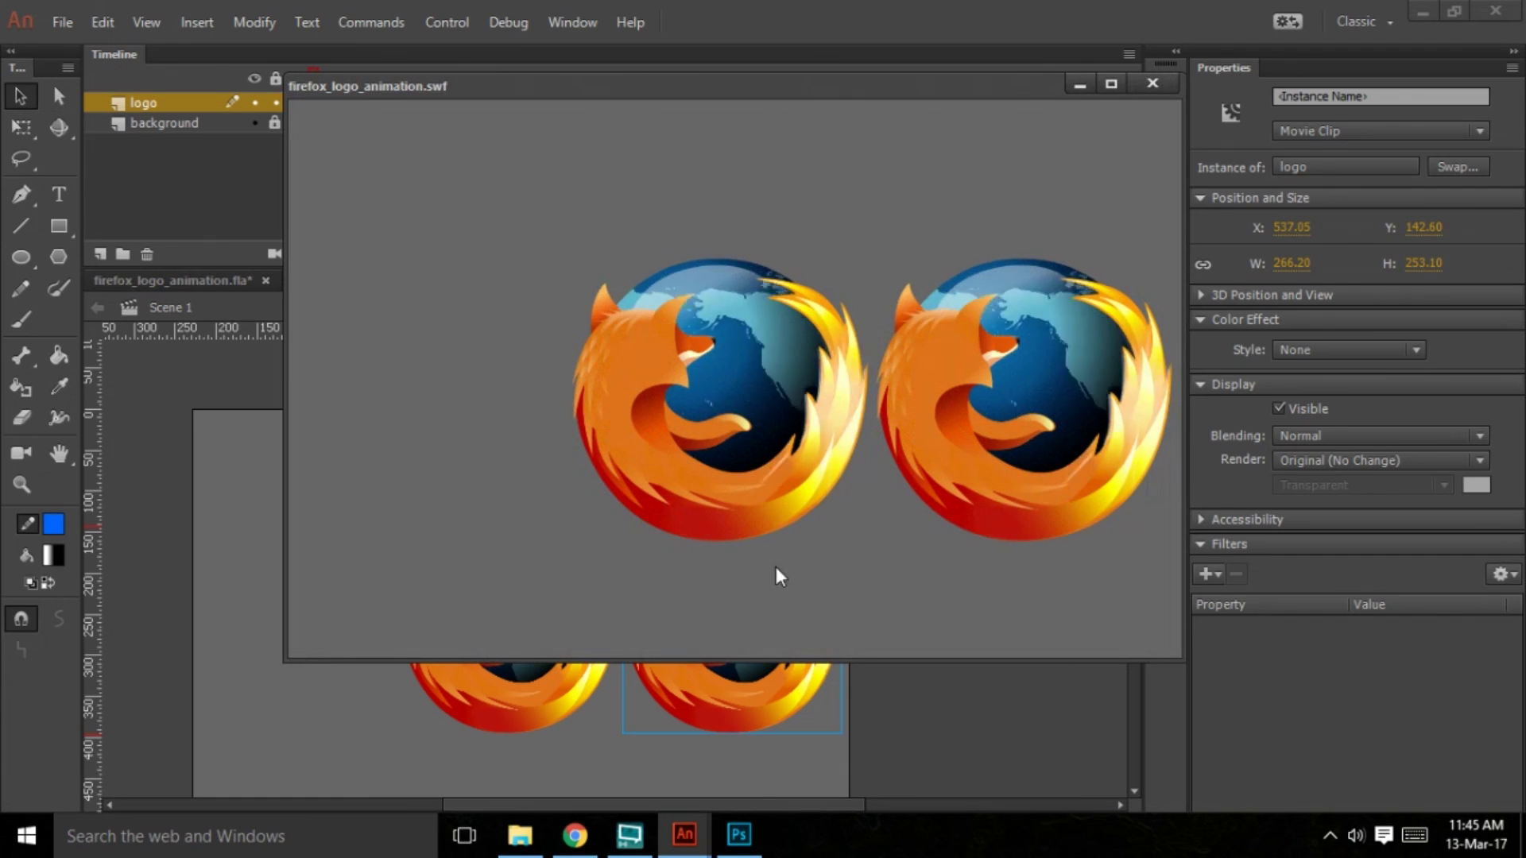
pyautogui.click(1152, 83)
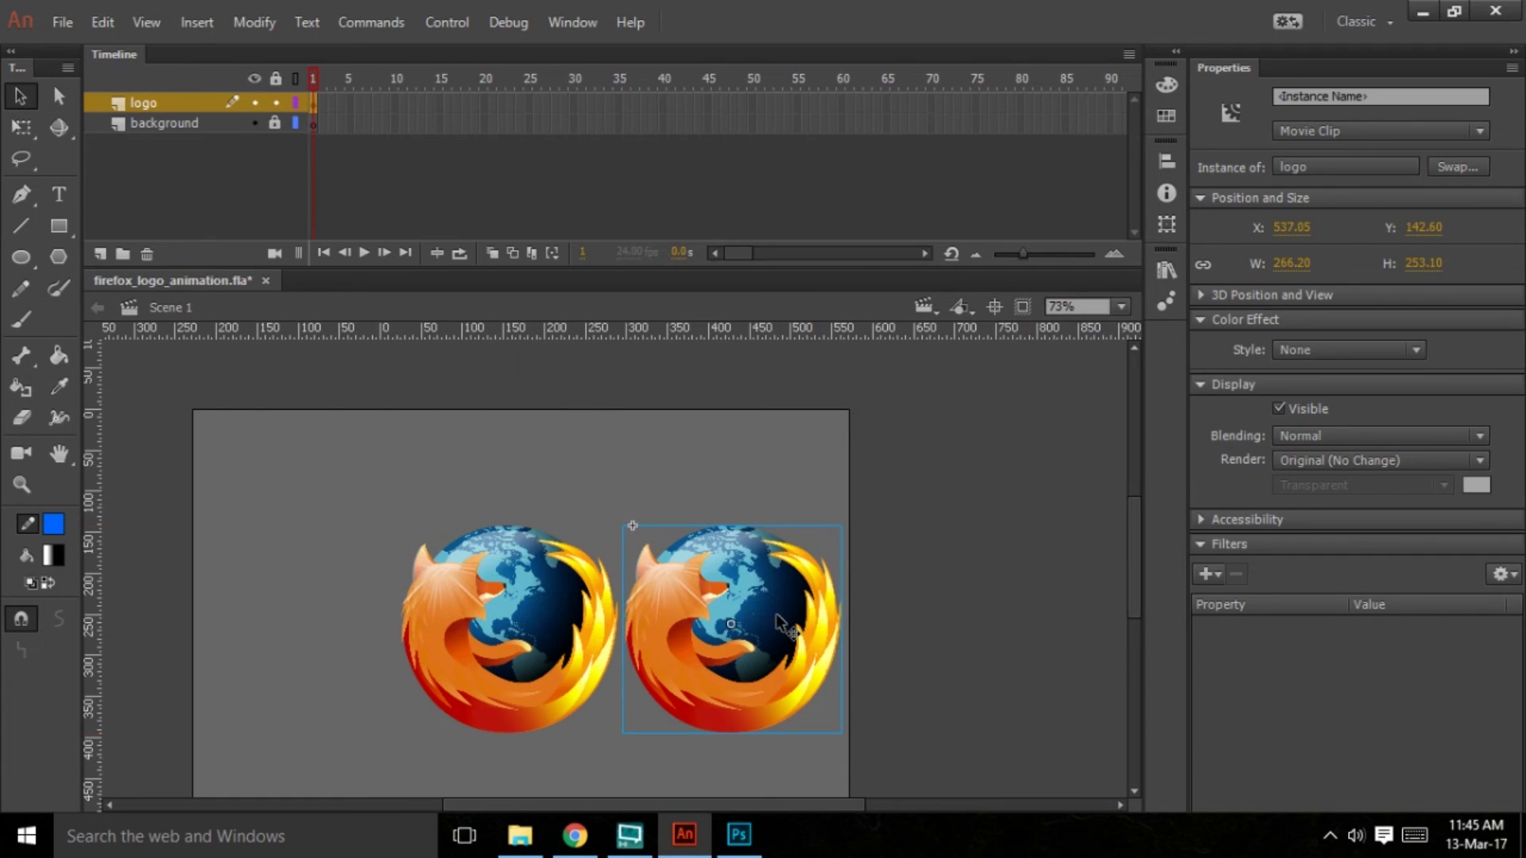
pyautogui.press('Delete')
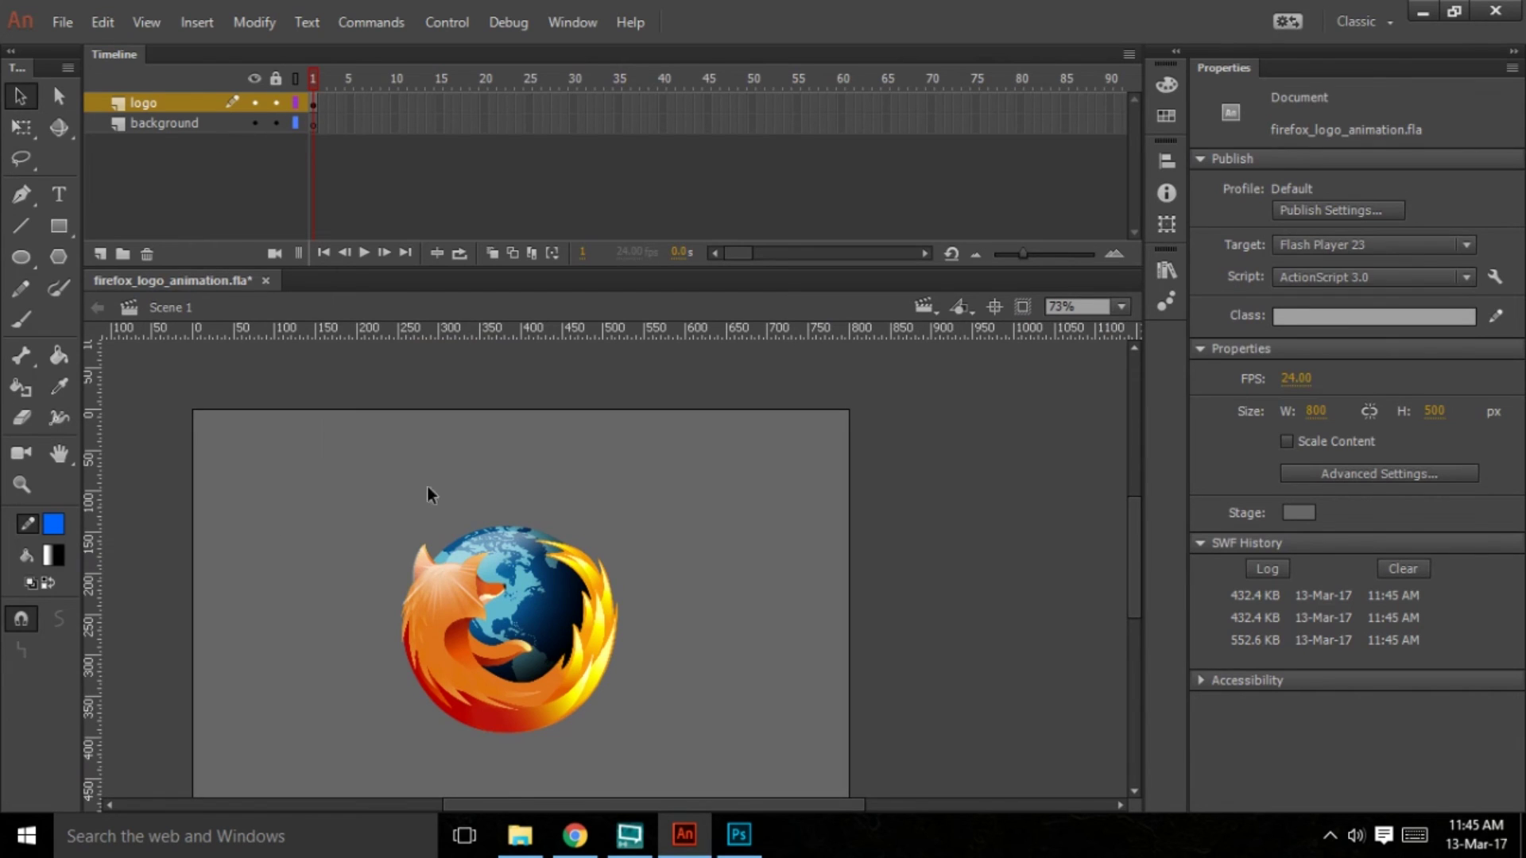
# Fit the stage in the window, select the background layer, and set the stage color to white
pyautogui.click(1121, 308)
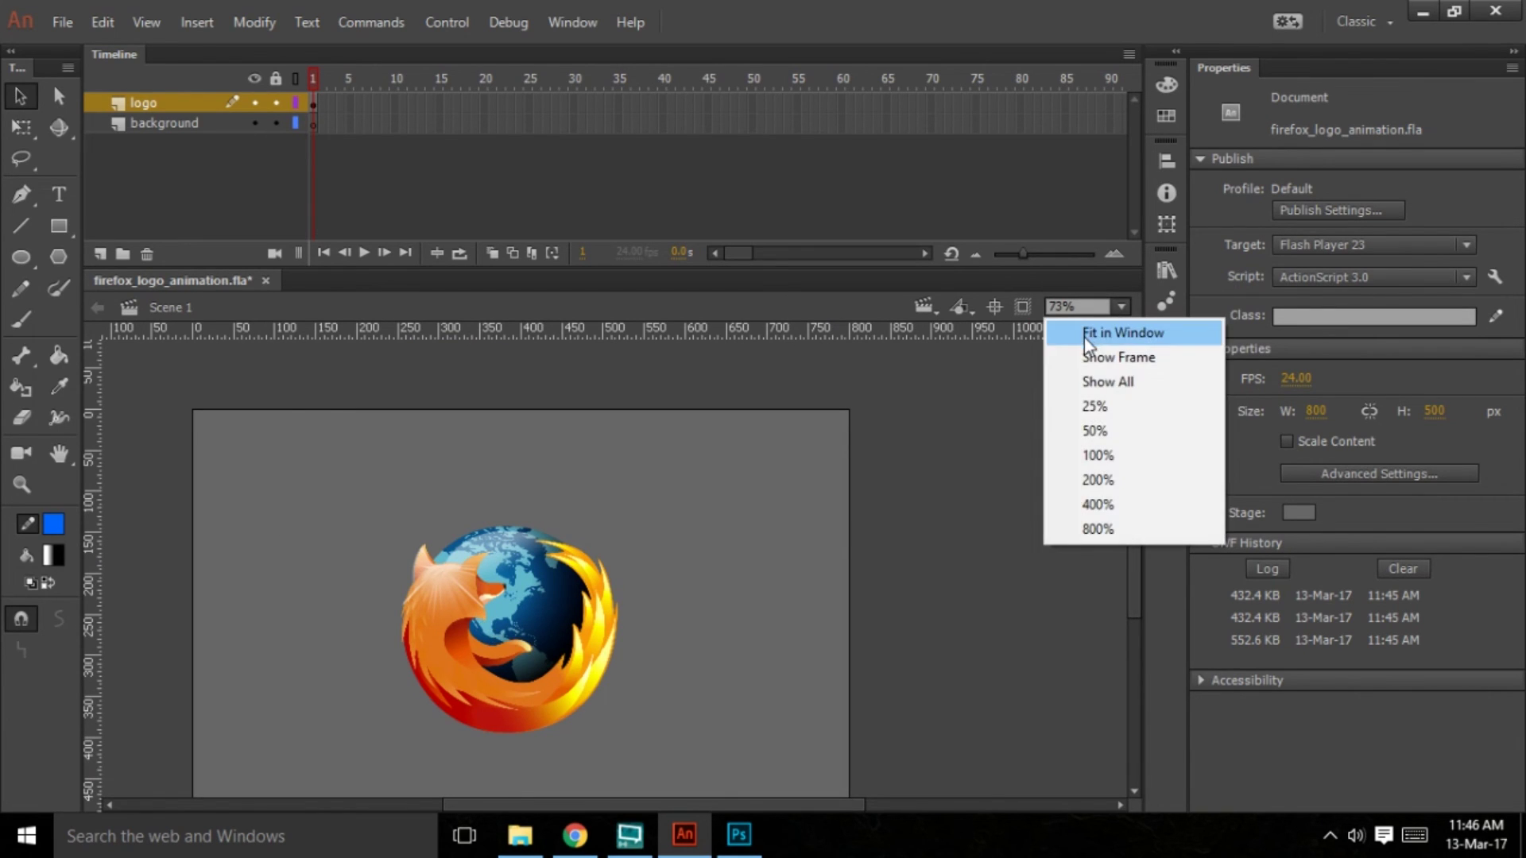
pyautogui.click(1084, 334)
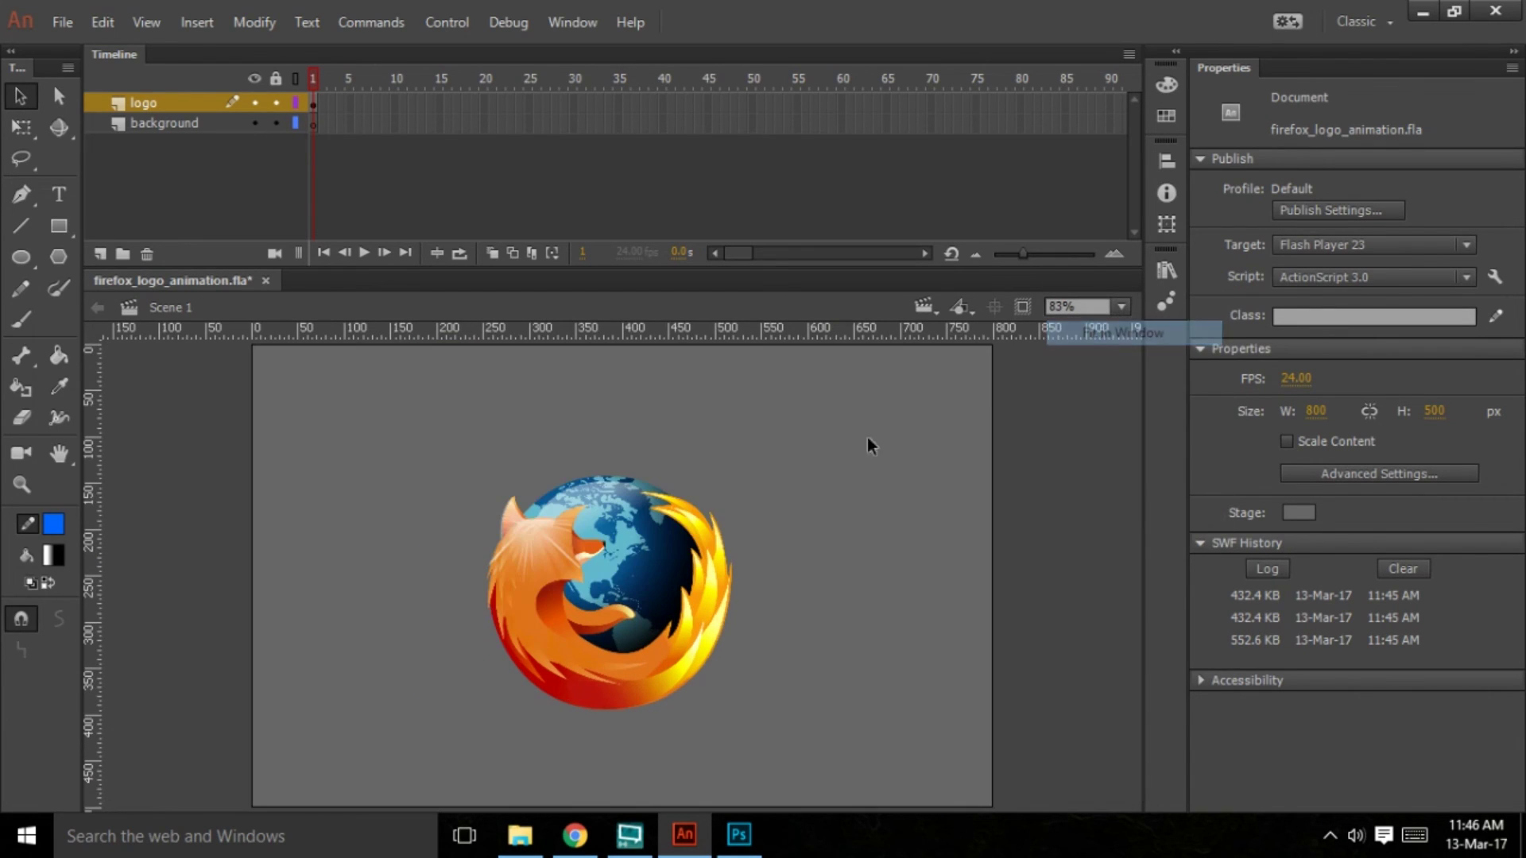
pyautogui.click(313, 126)
pyautogui.click(847, 482)
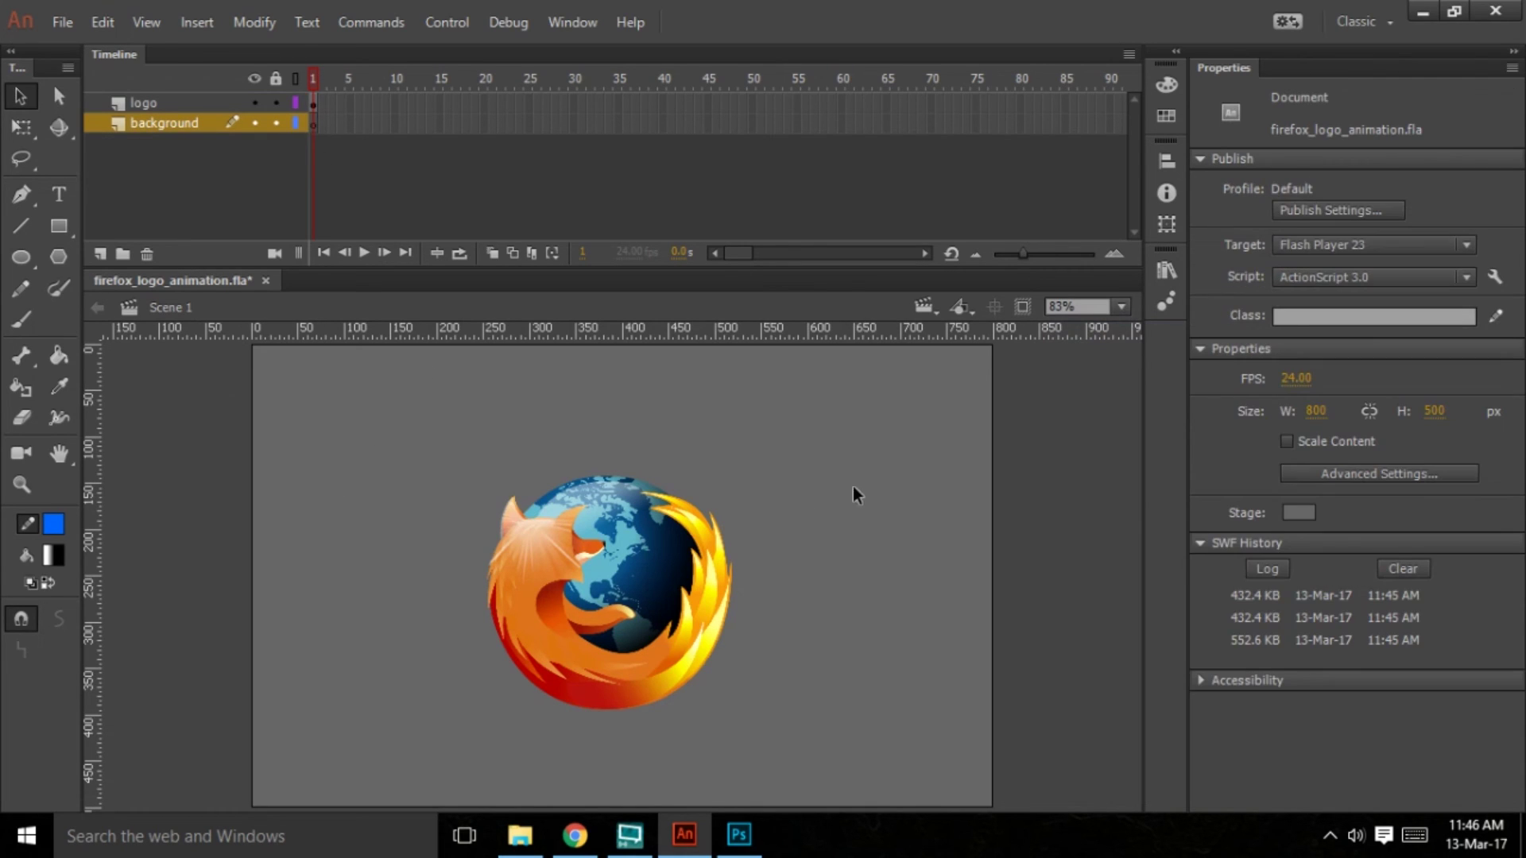
pyautogui.click(1298, 513)
pyautogui.click(965, 638)
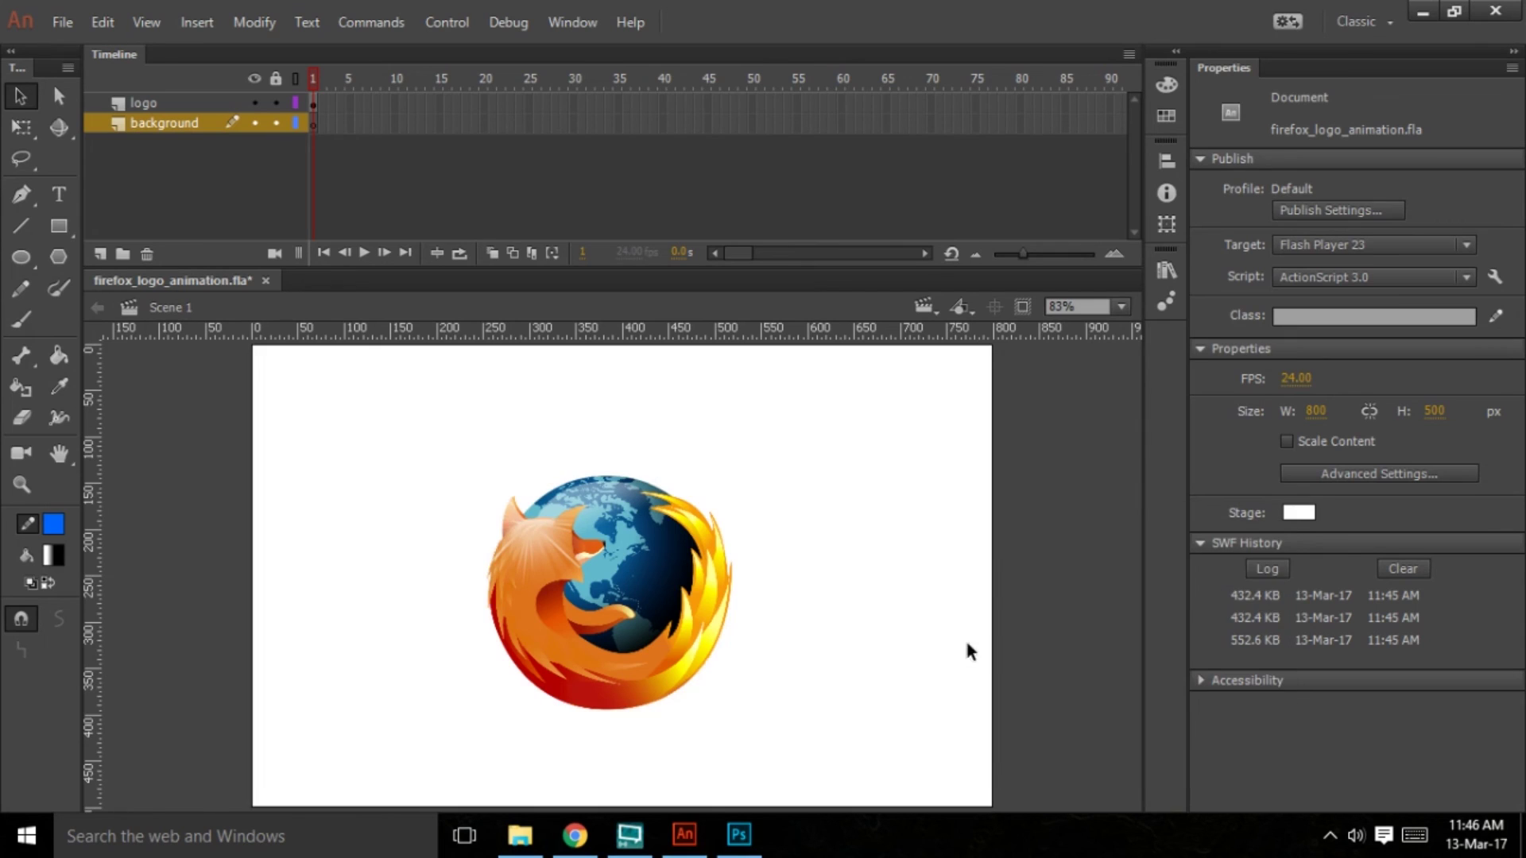
# Draw a rectangle about 802 by 499 px covering the stage on the background layer, and delete its outline
pyautogui.click(315, 124)
pyautogui.press('r')
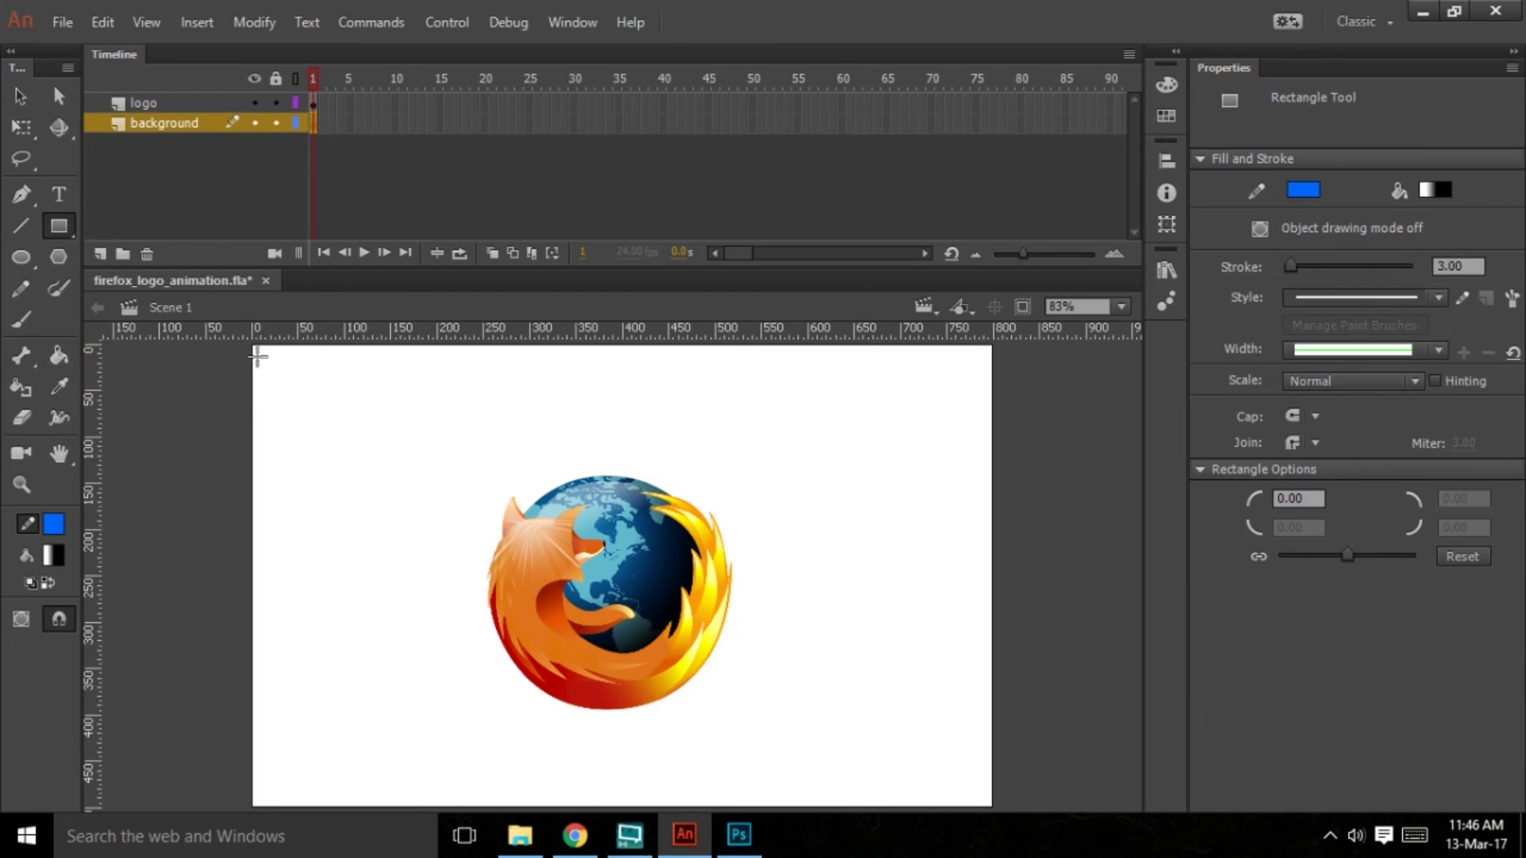
pyautogui.moveTo(255, 351)
pyautogui.mouseDown()
pyautogui.moveTo(779, 725)
pyautogui.moveTo(987, 784)
pyautogui.moveTo(994, 808)
pyautogui.mouseUp()
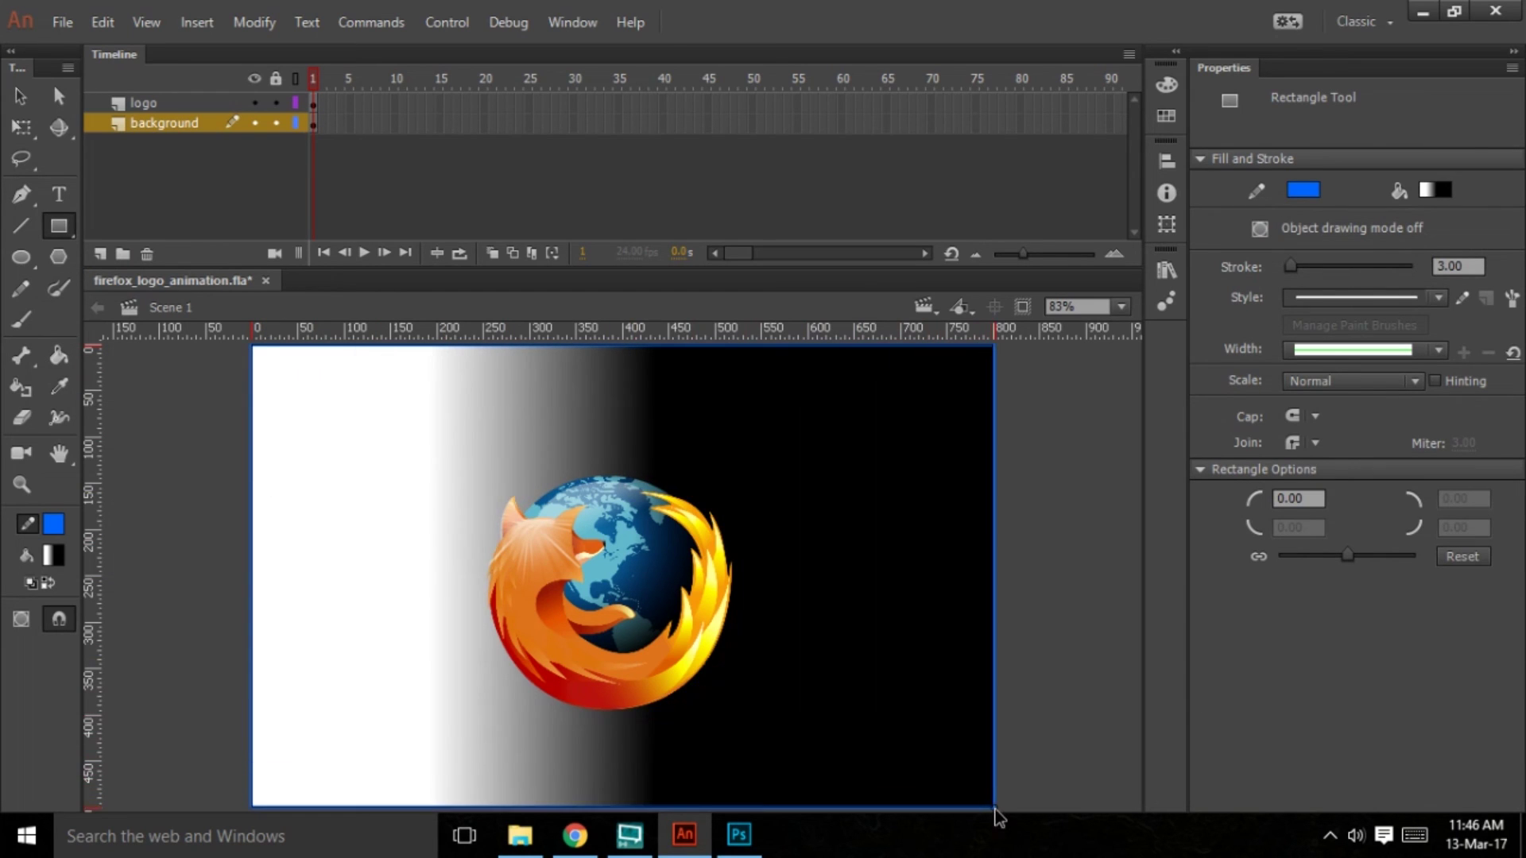
pyautogui.click(16, 97)
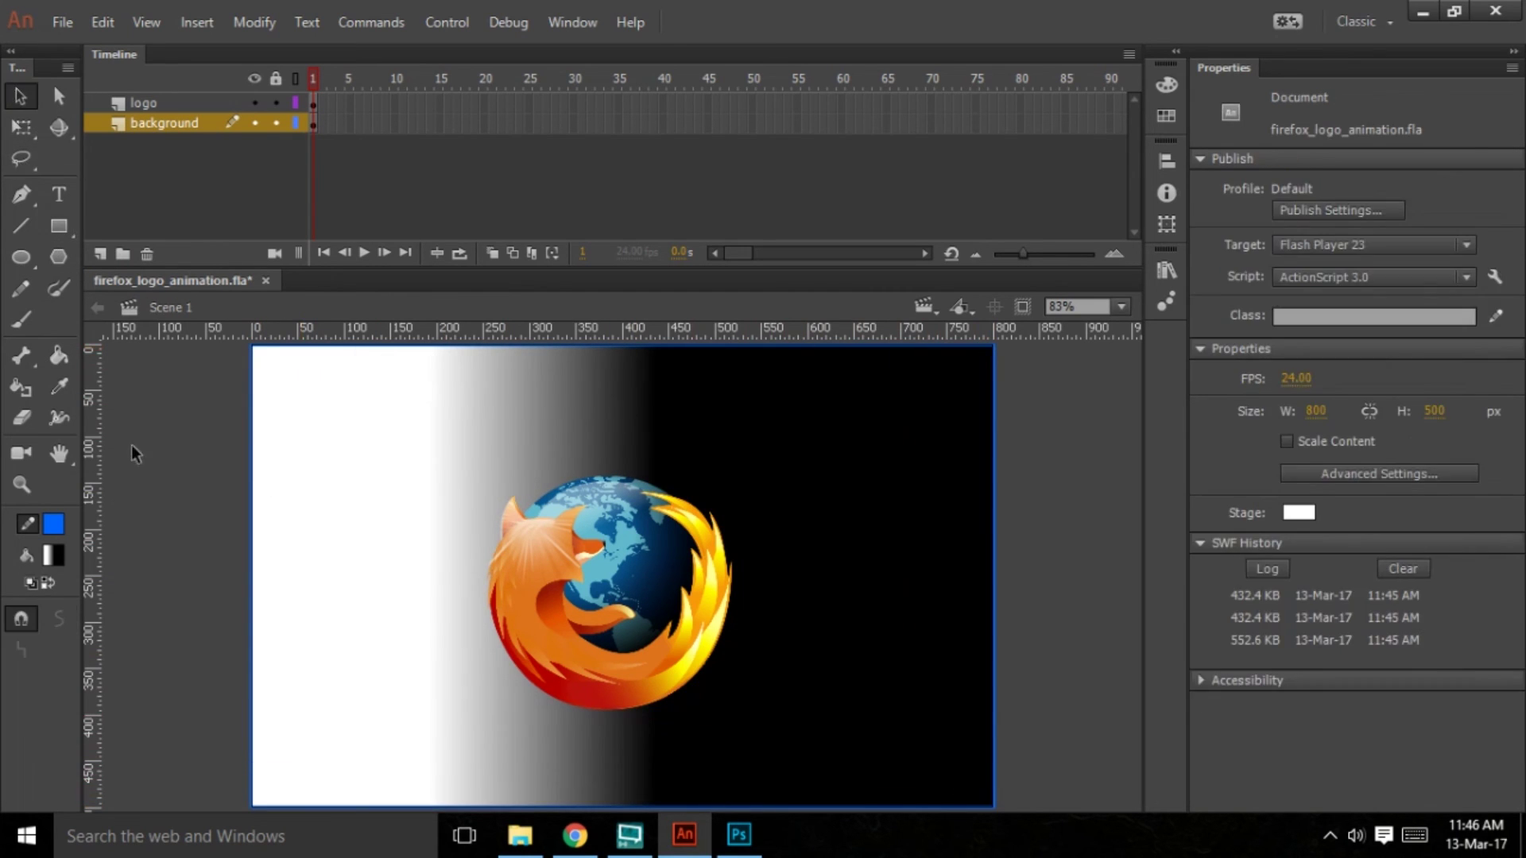
pyautogui.doubleClick(995, 379)
pyautogui.click(1027, 411)
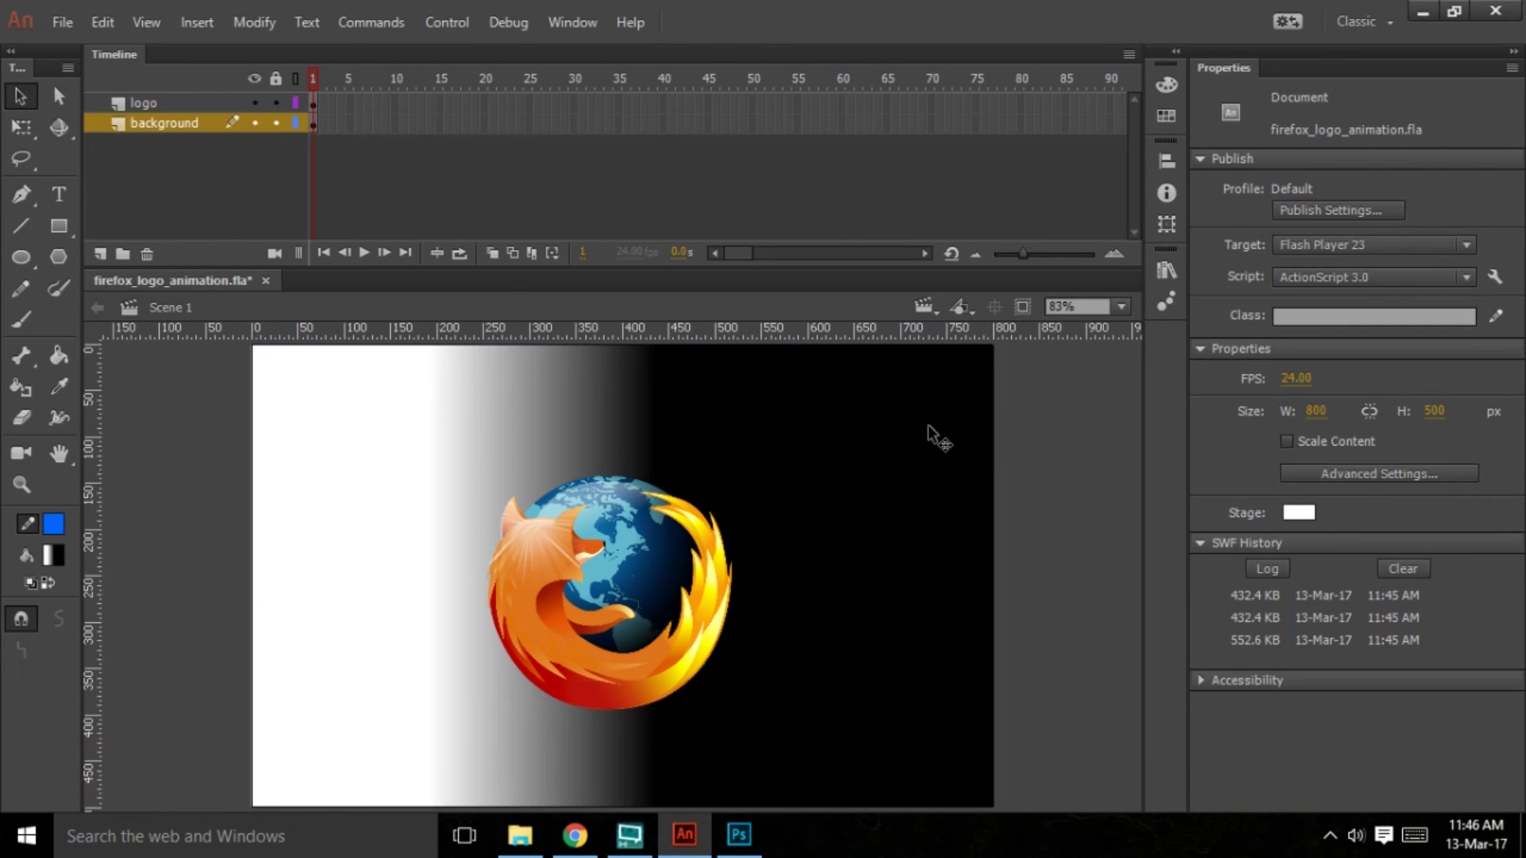
# Change the background rectangle's fill to a radial gradient and move its black stop to the far end of the ramp
pyautogui.click(880, 610)
pyautogui.click(1166, 84)
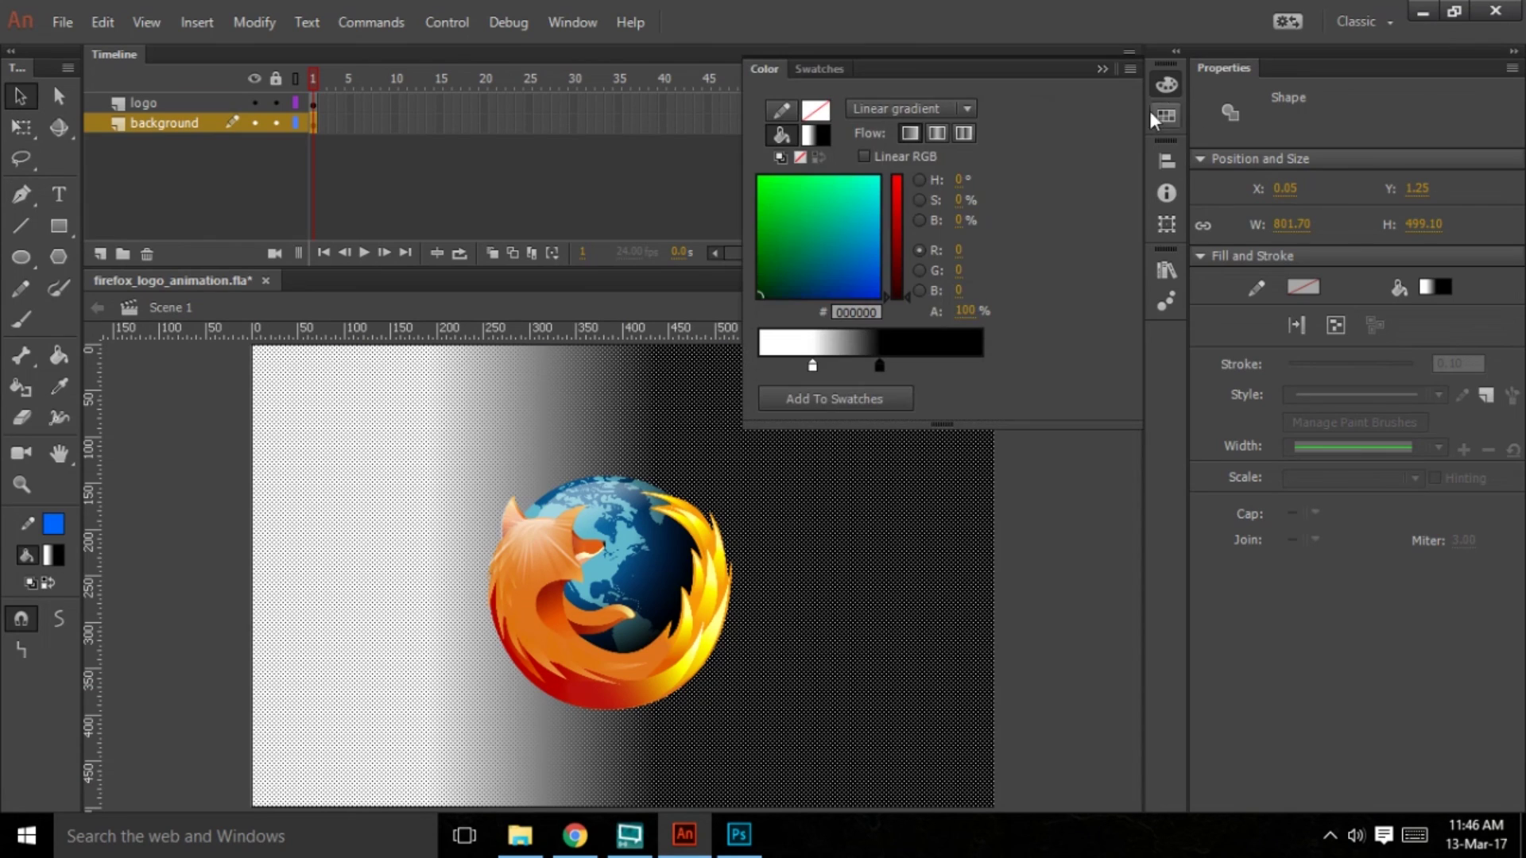
pyautogui.click(966, 109)
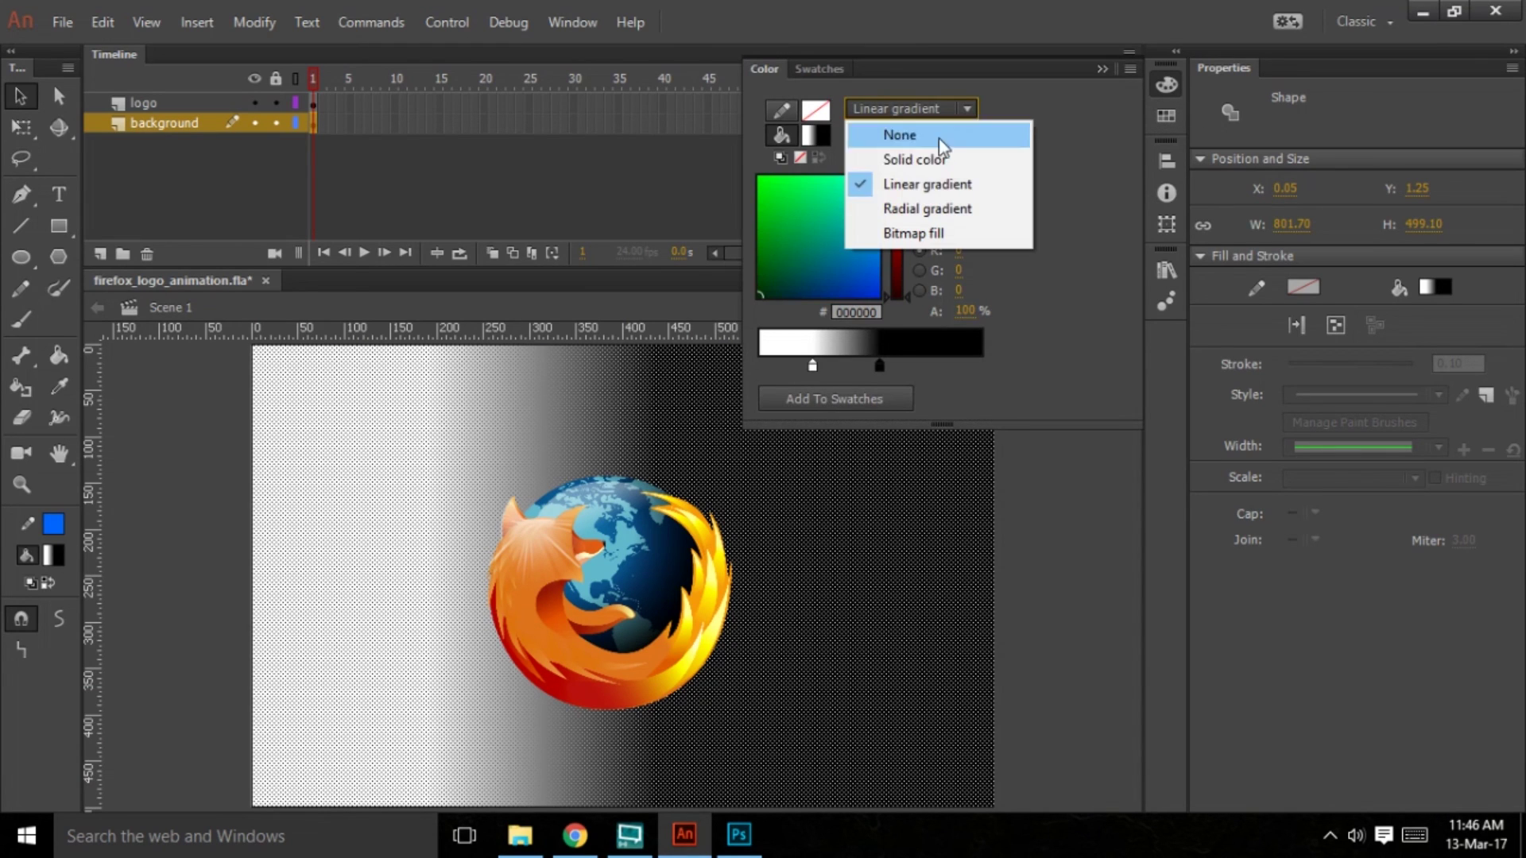
pyautogui.click(923, 207)
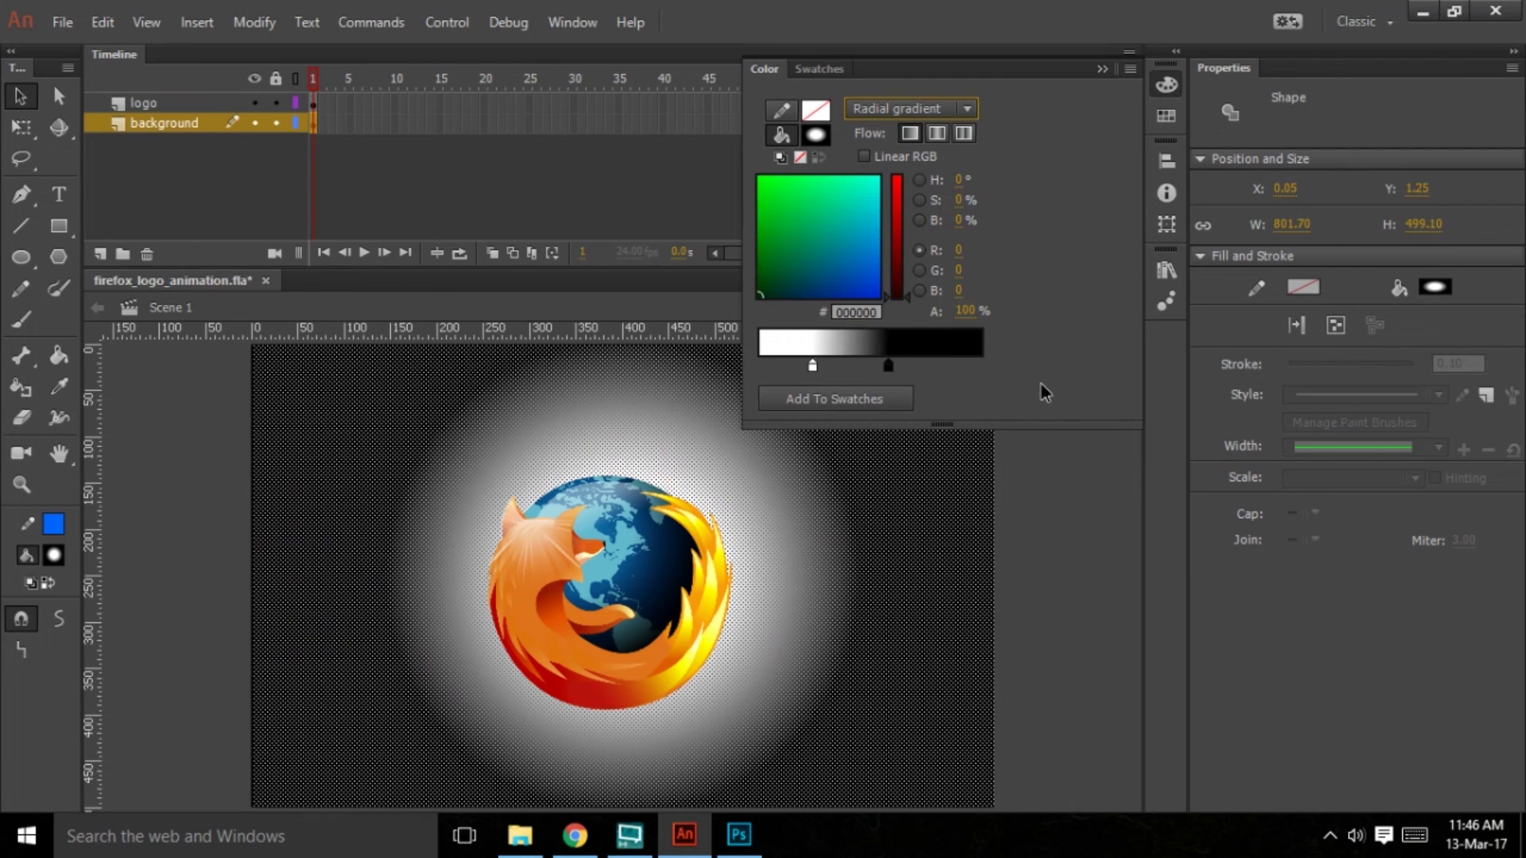
pyautogui.moveTo(879, 366); pyautogui.dragTo(979, 366)
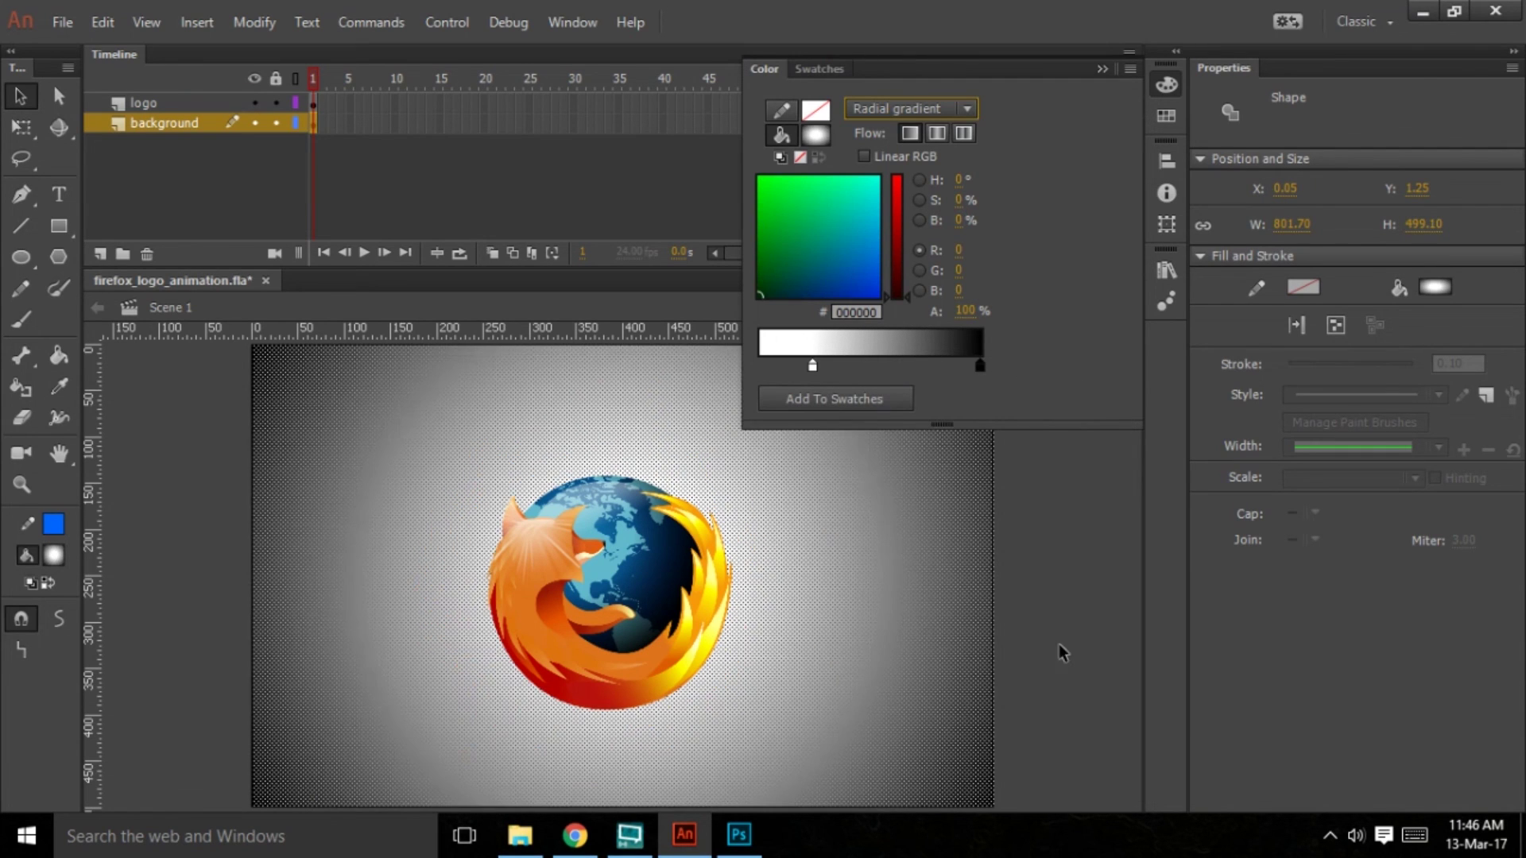
pyautogui.click(1056, 595)
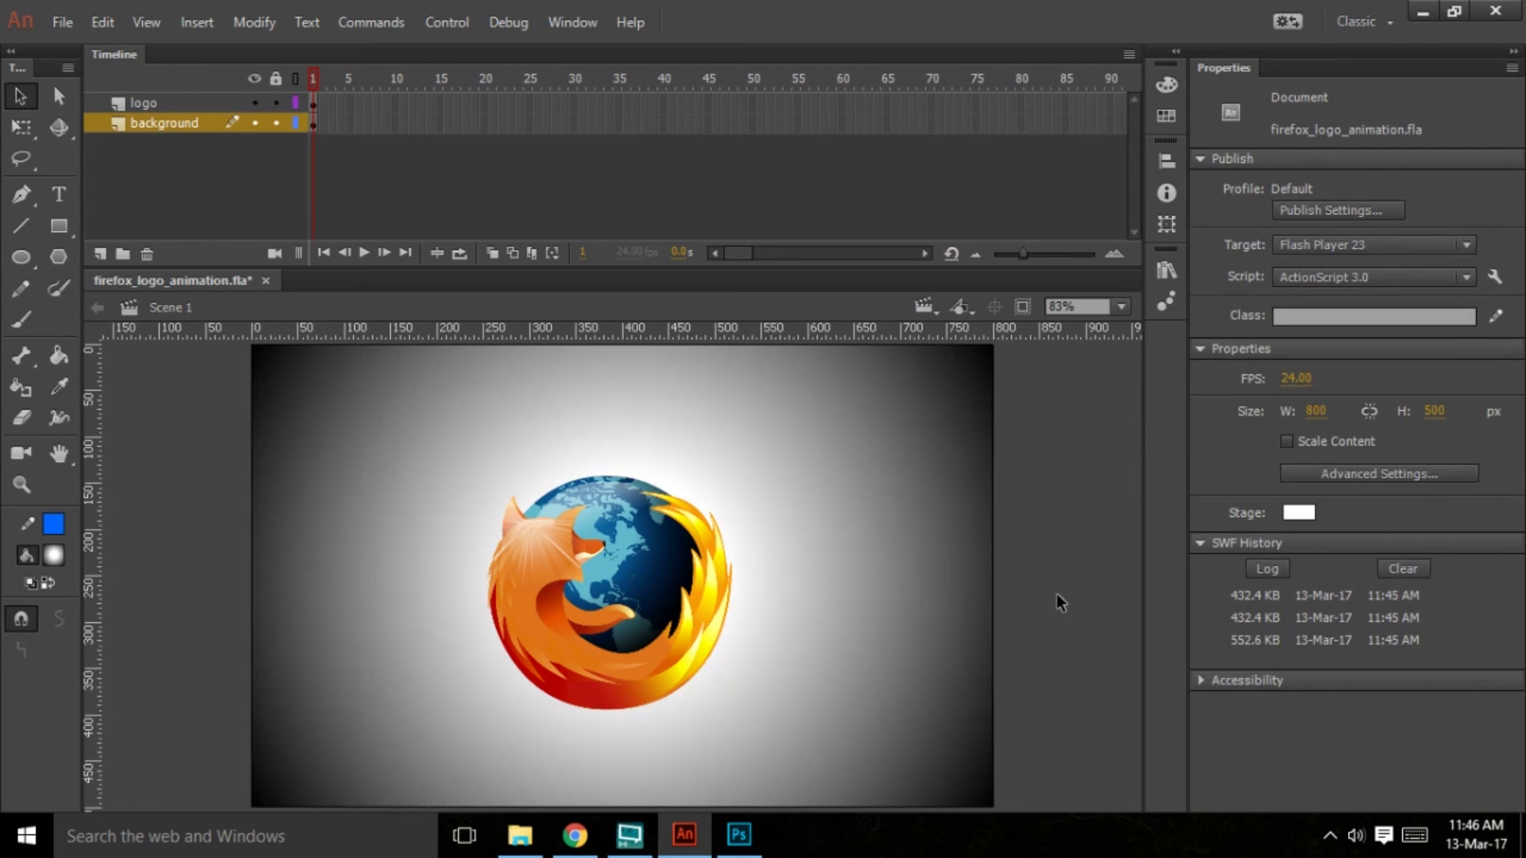
# Recolor the background gradient's outer stop from the swatches to a dark gray and test the movie
pyautogui.click(934, 393)
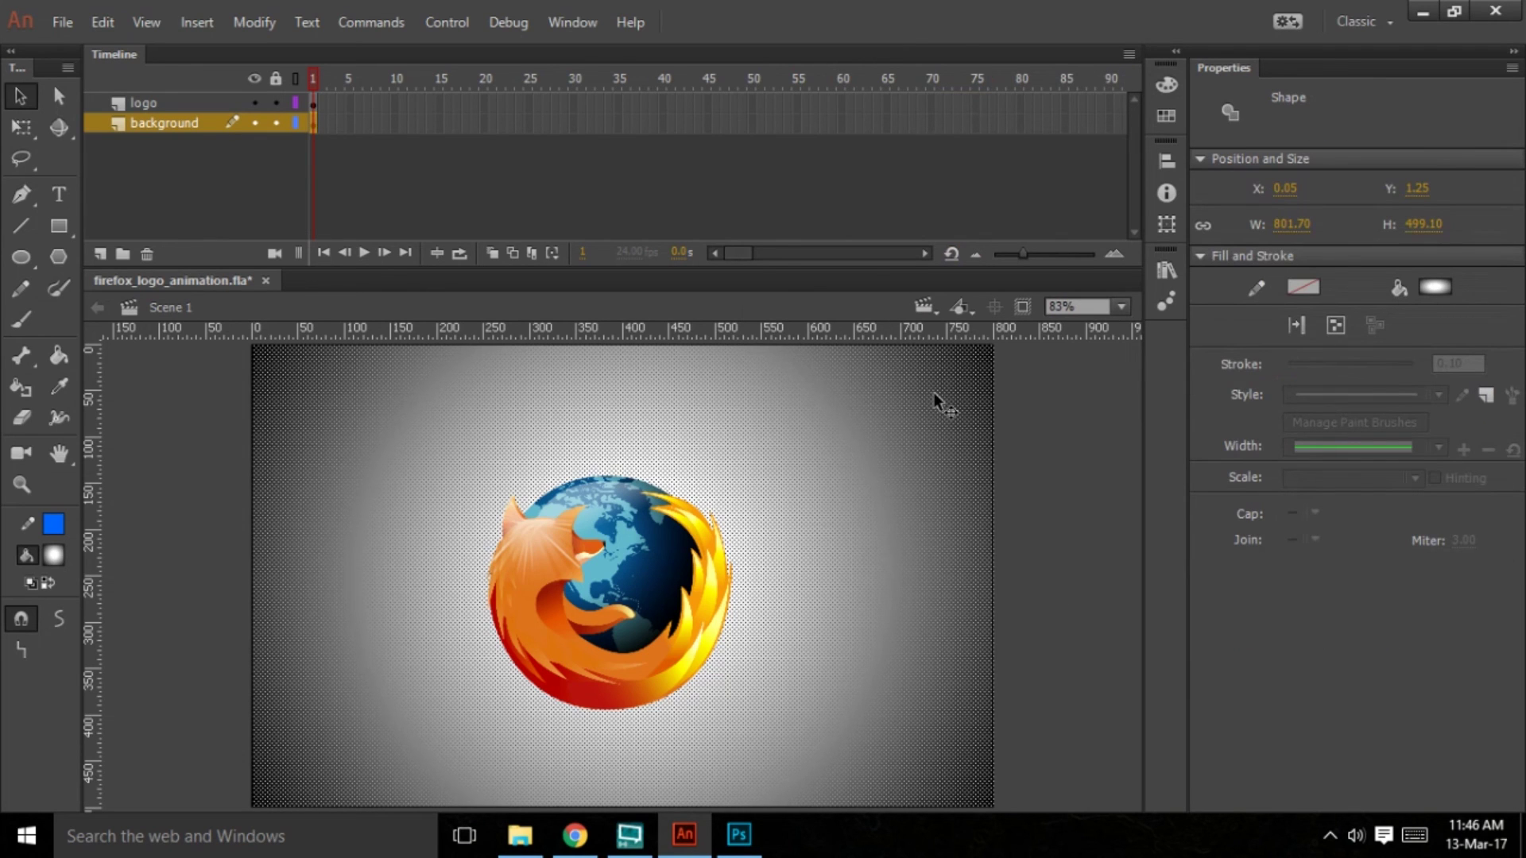
pyautogui.click(1167, 84)
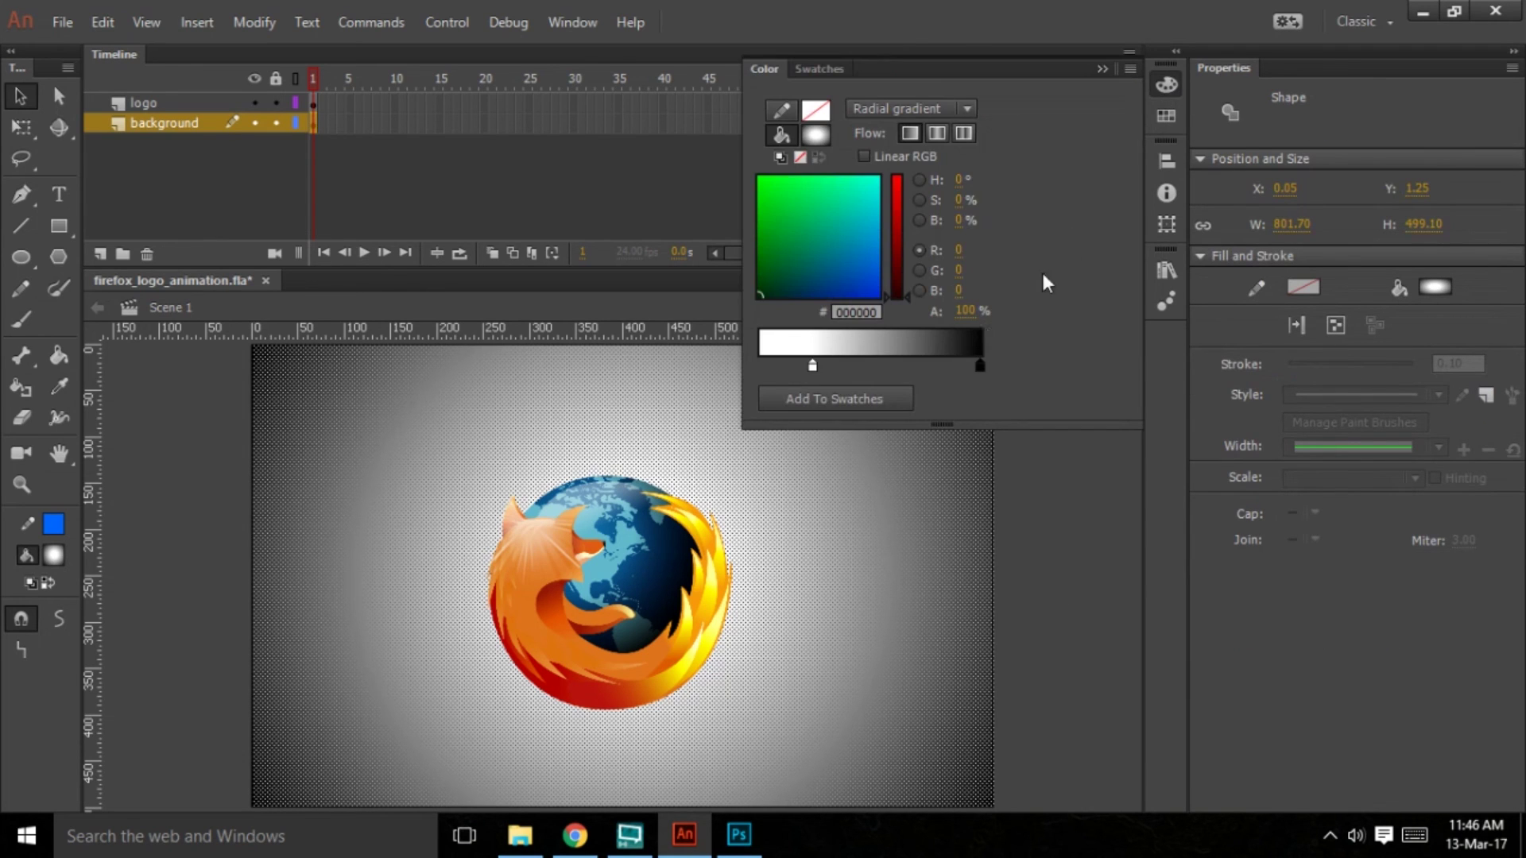
pyautogui.doubleClick(980, 368)
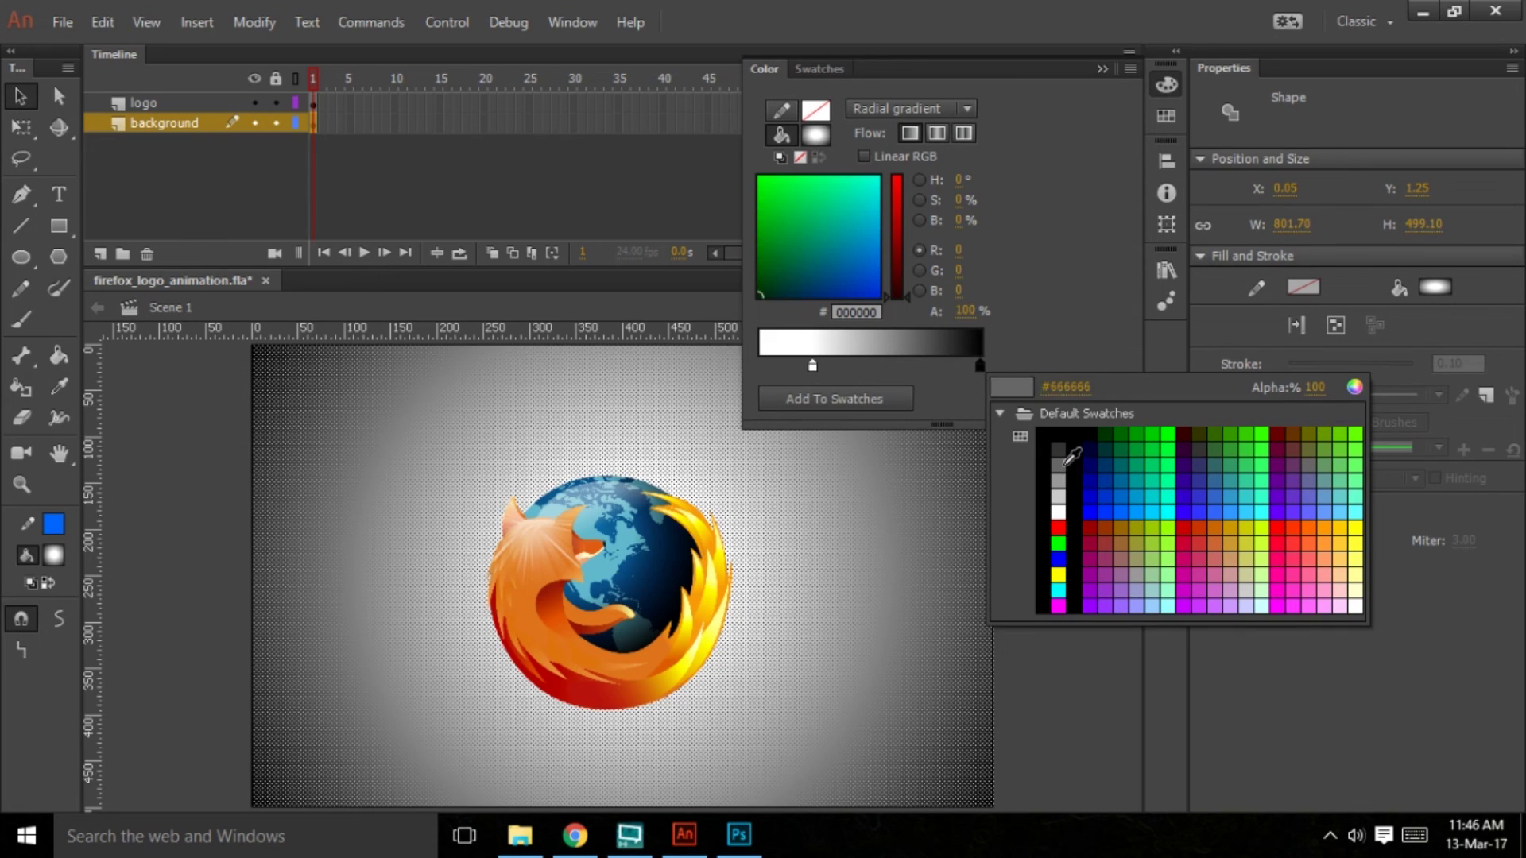
pyautogui.click(1060, 464)
pyautogui.doubleClick(980, 367)
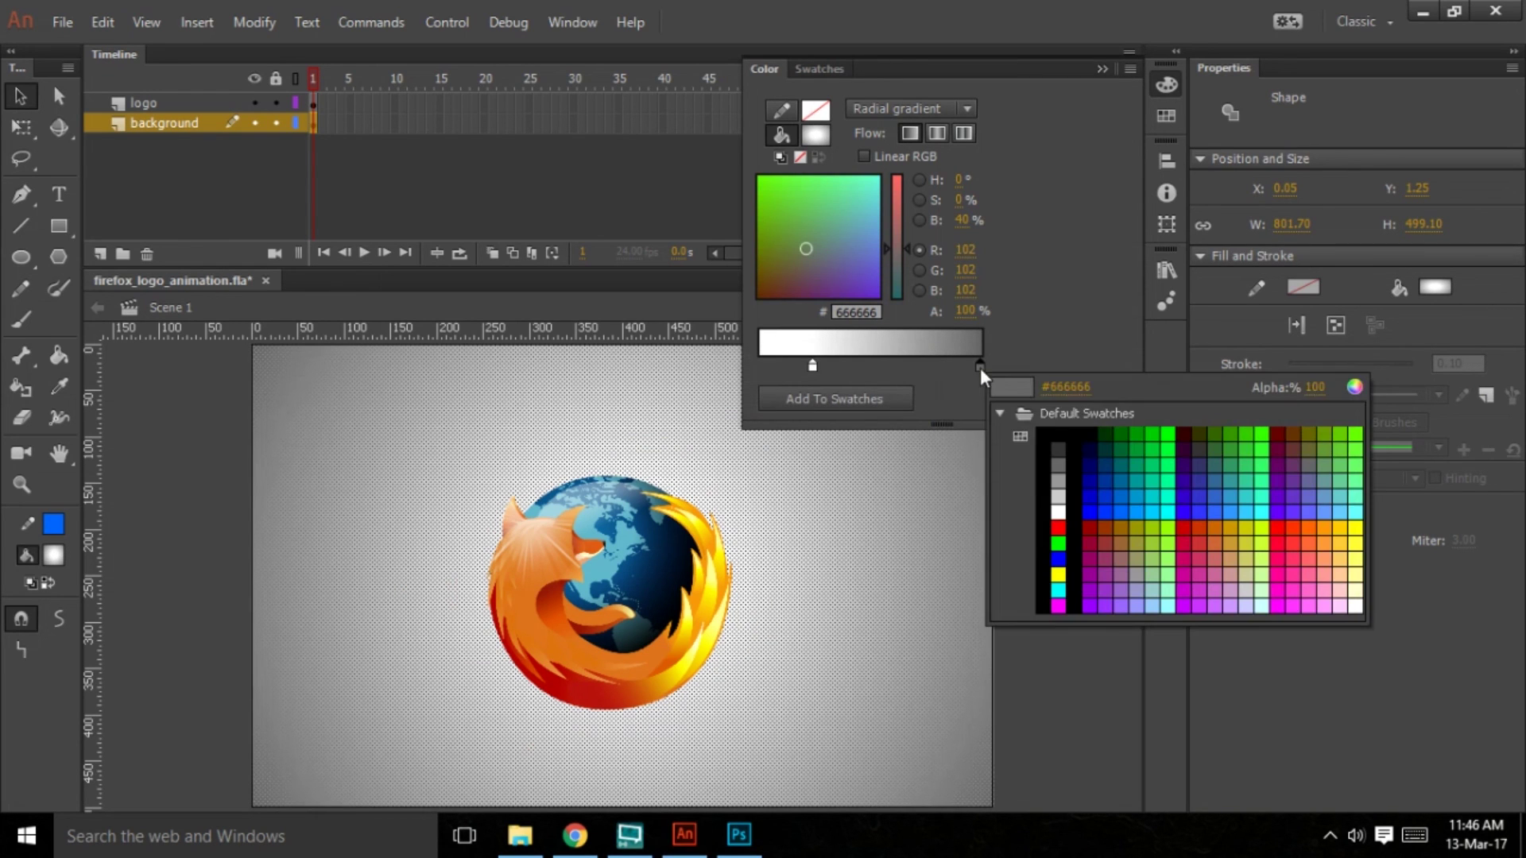
pyautogui.click(1050, 447)
pyautogui.click(1051, 510)
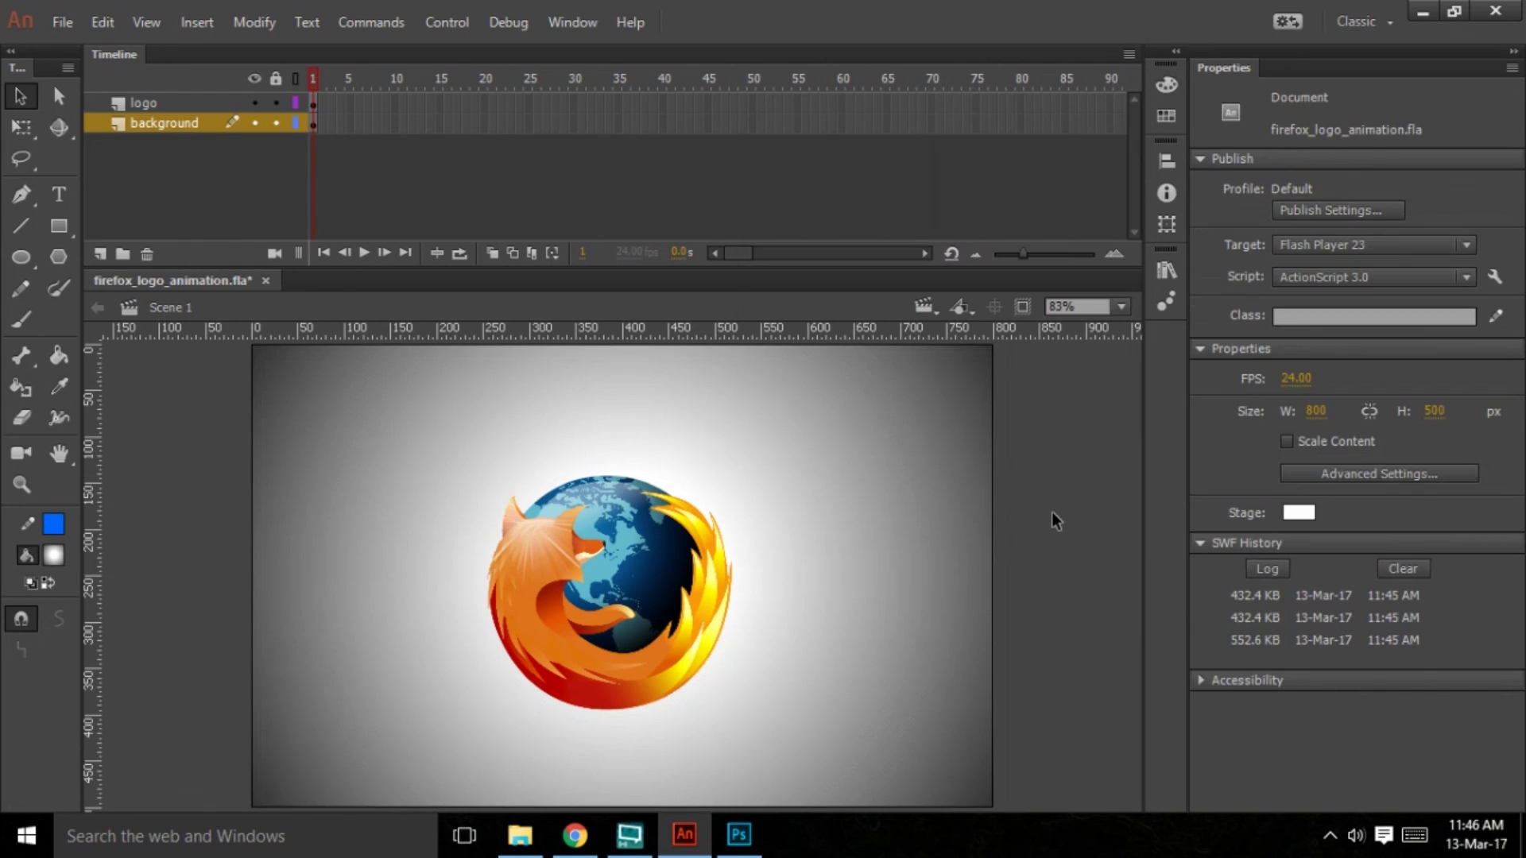
pyautogui.hotkey('ctrl', 'Return')
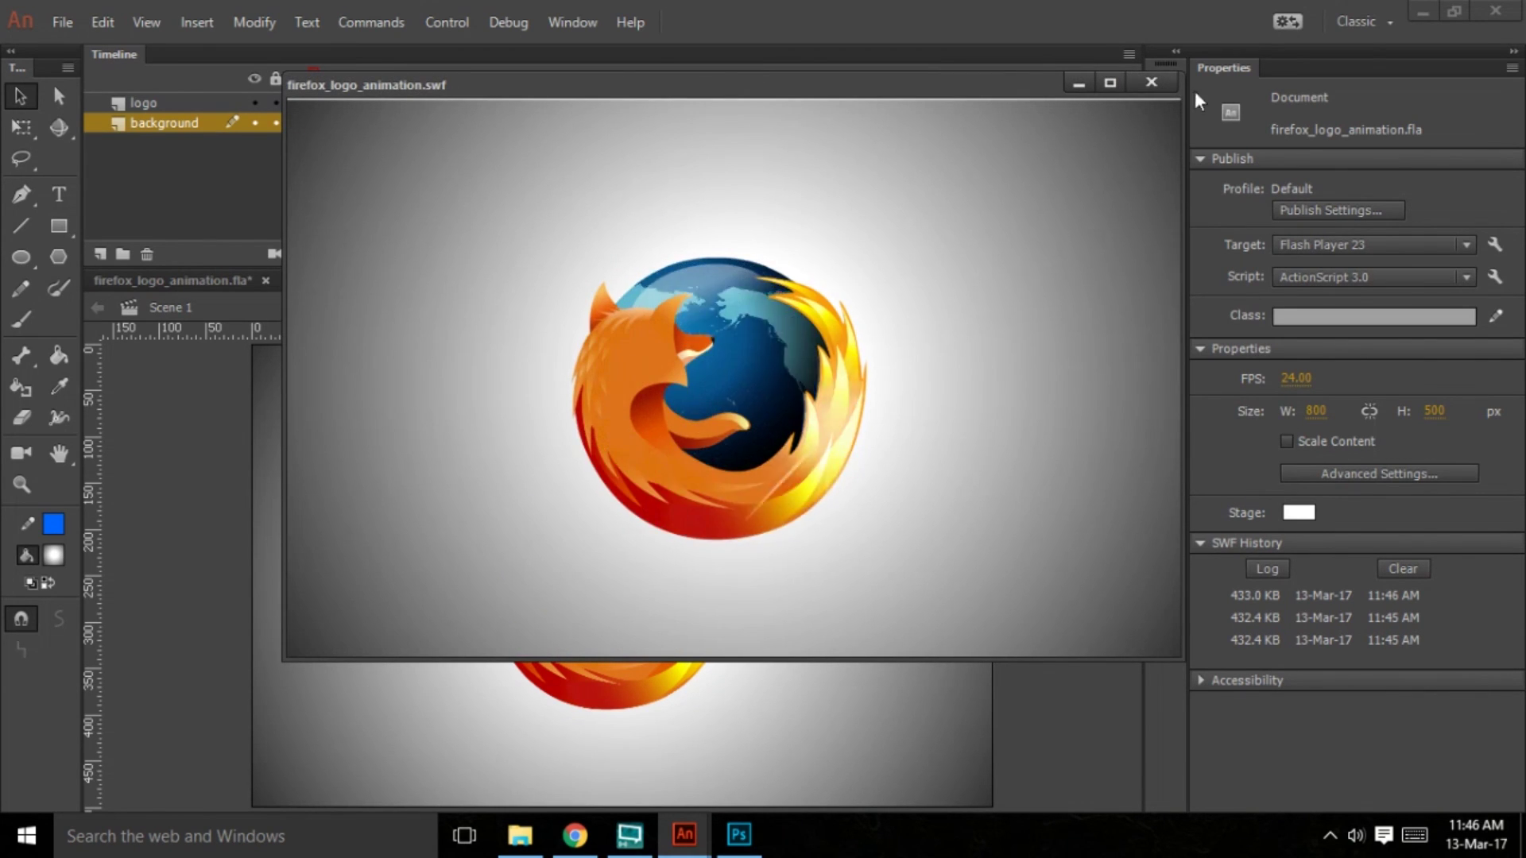
pyautogui.click(1151, 82)
# Scale the logo down to about 209 by 199 px with Free Transform and move it up to about Y 156
pyautogui.click(676, 604)
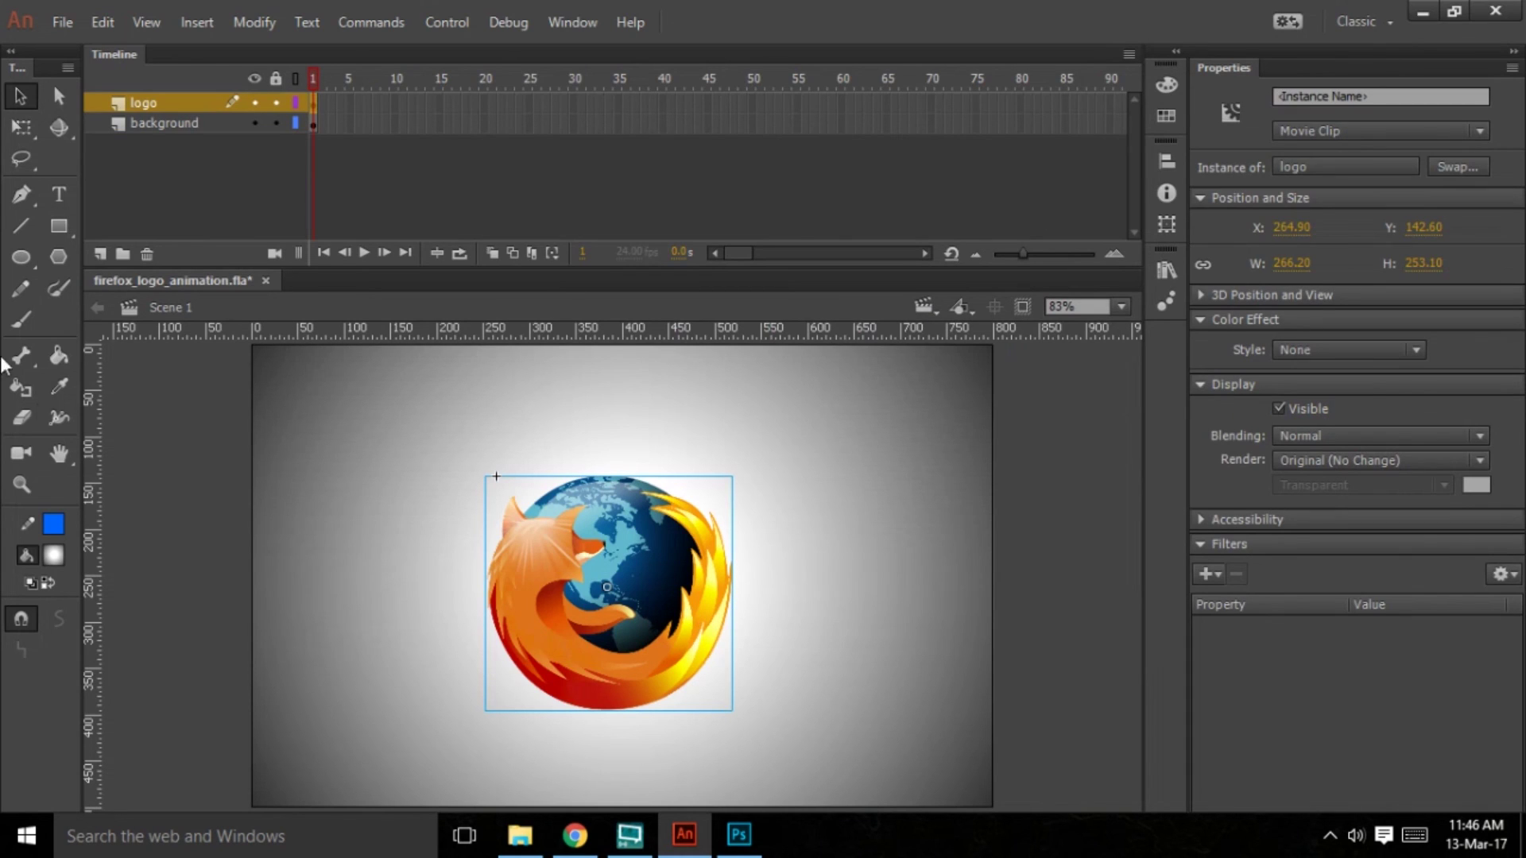
pyautogui.click(20, 127)
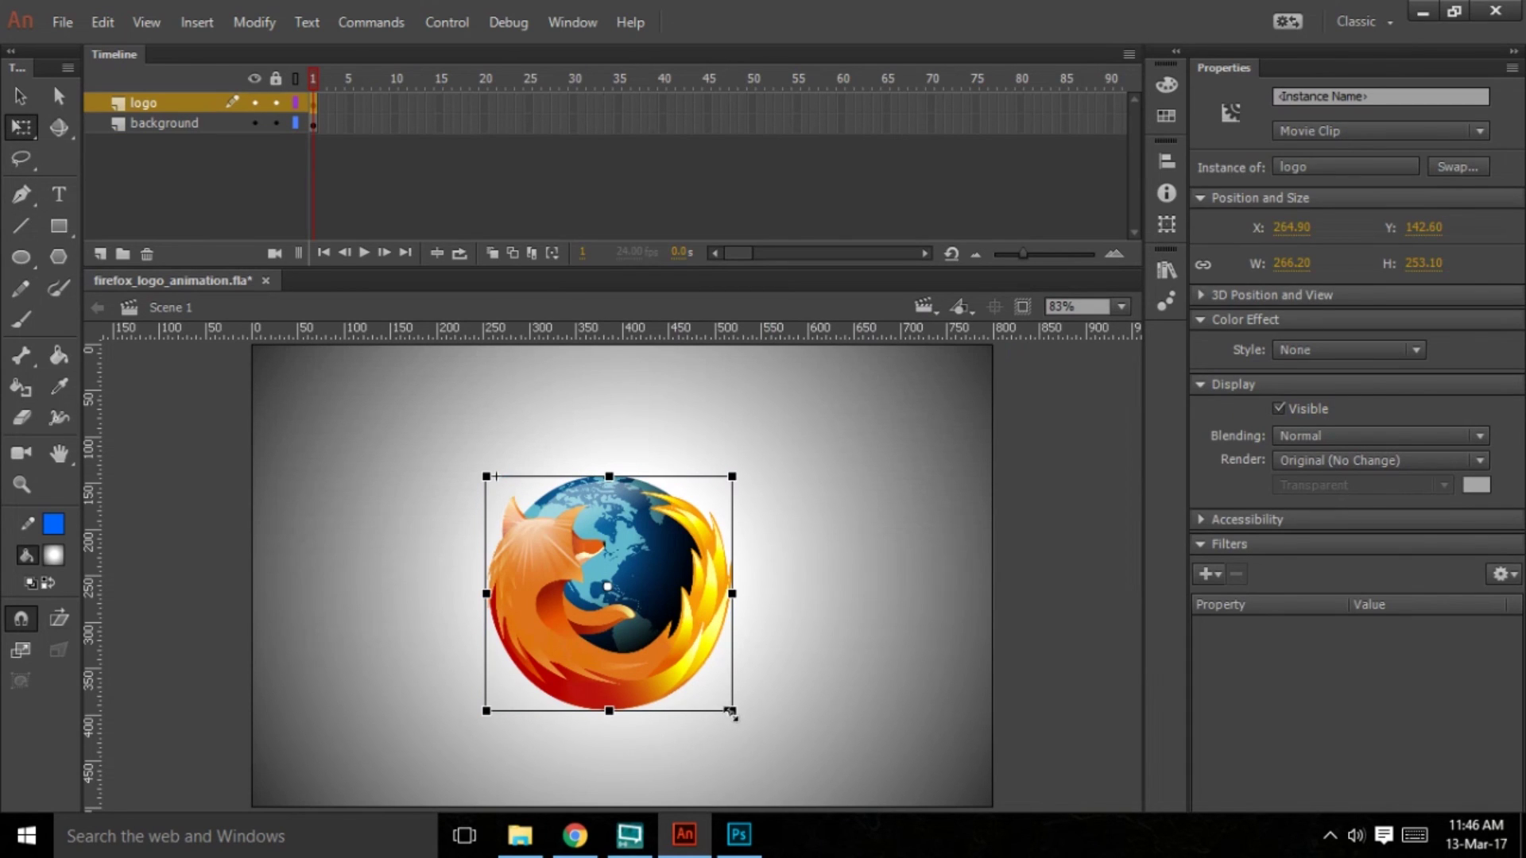
pyautogui.moveTo(730, 713); pyautogui.dragTo(705, 684)
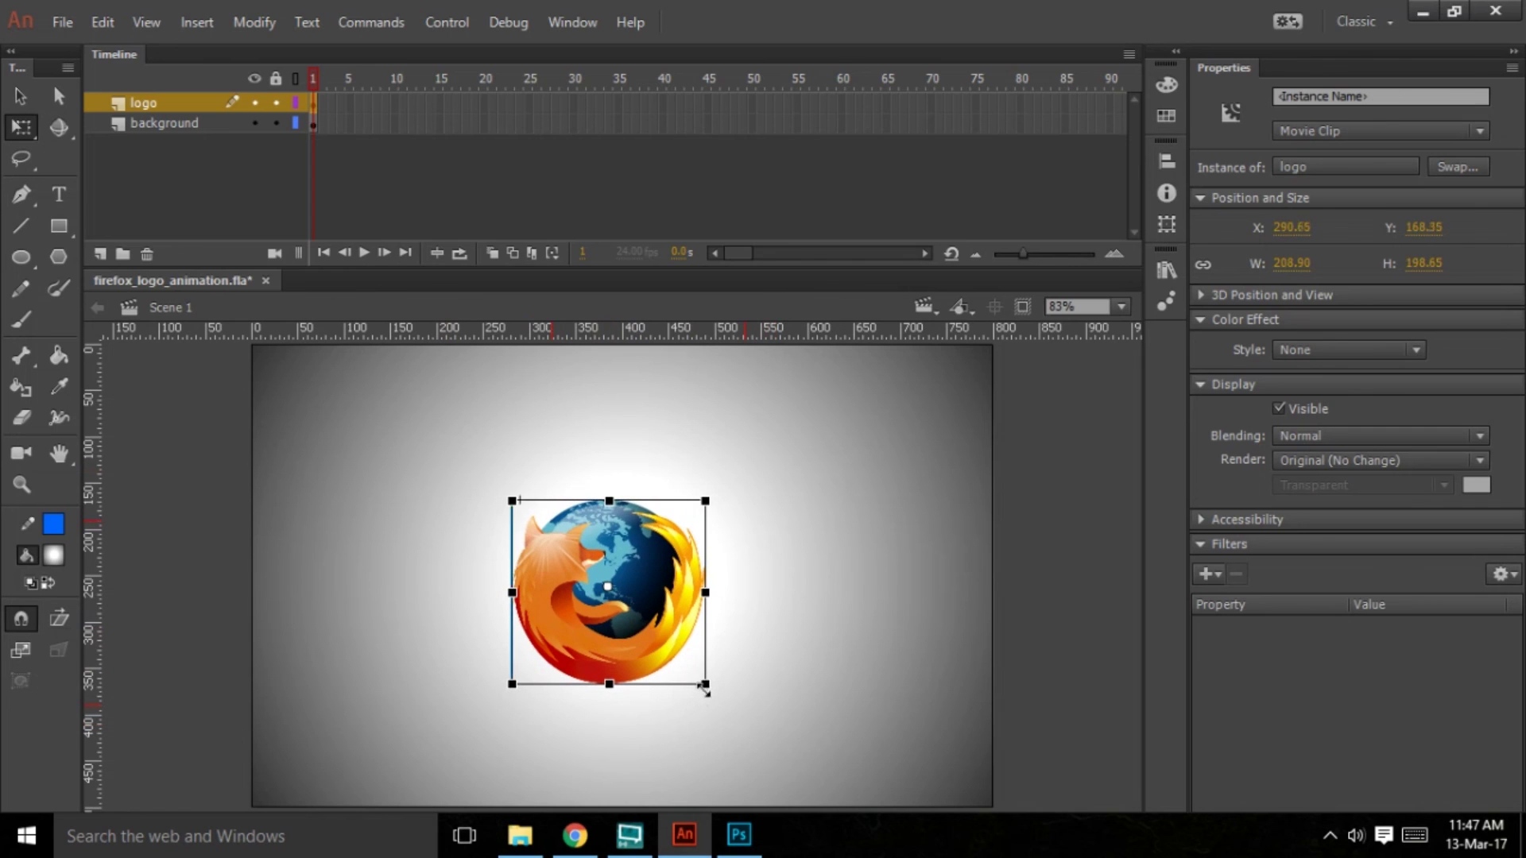
pyautogui.click(1011, 648)
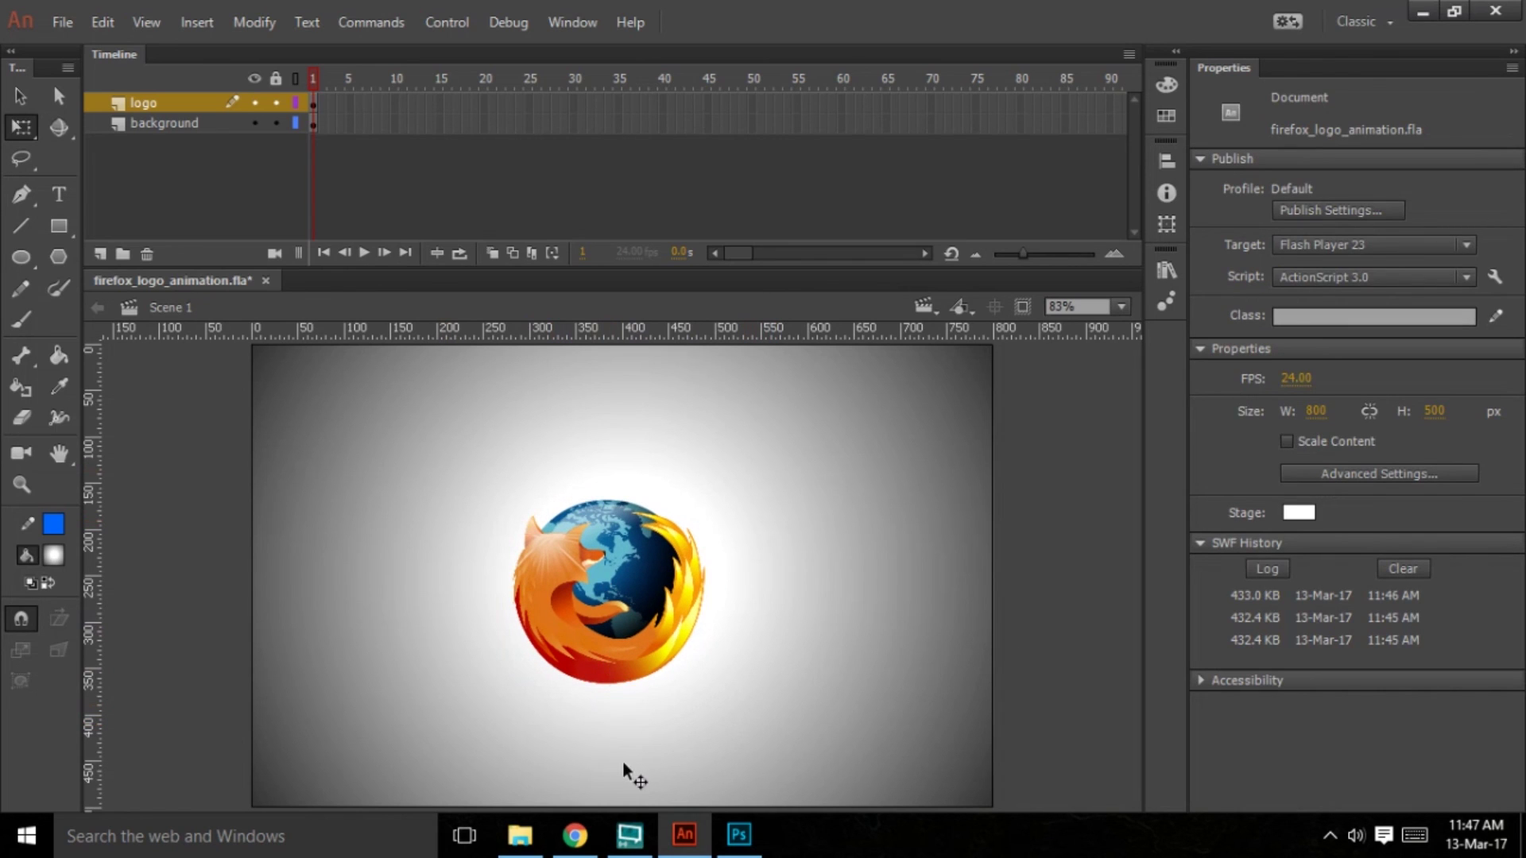
pyautogui.click(648, 592)
pyautogui.moveTo(648, 593); pyautogui.dragTo(649, 593)
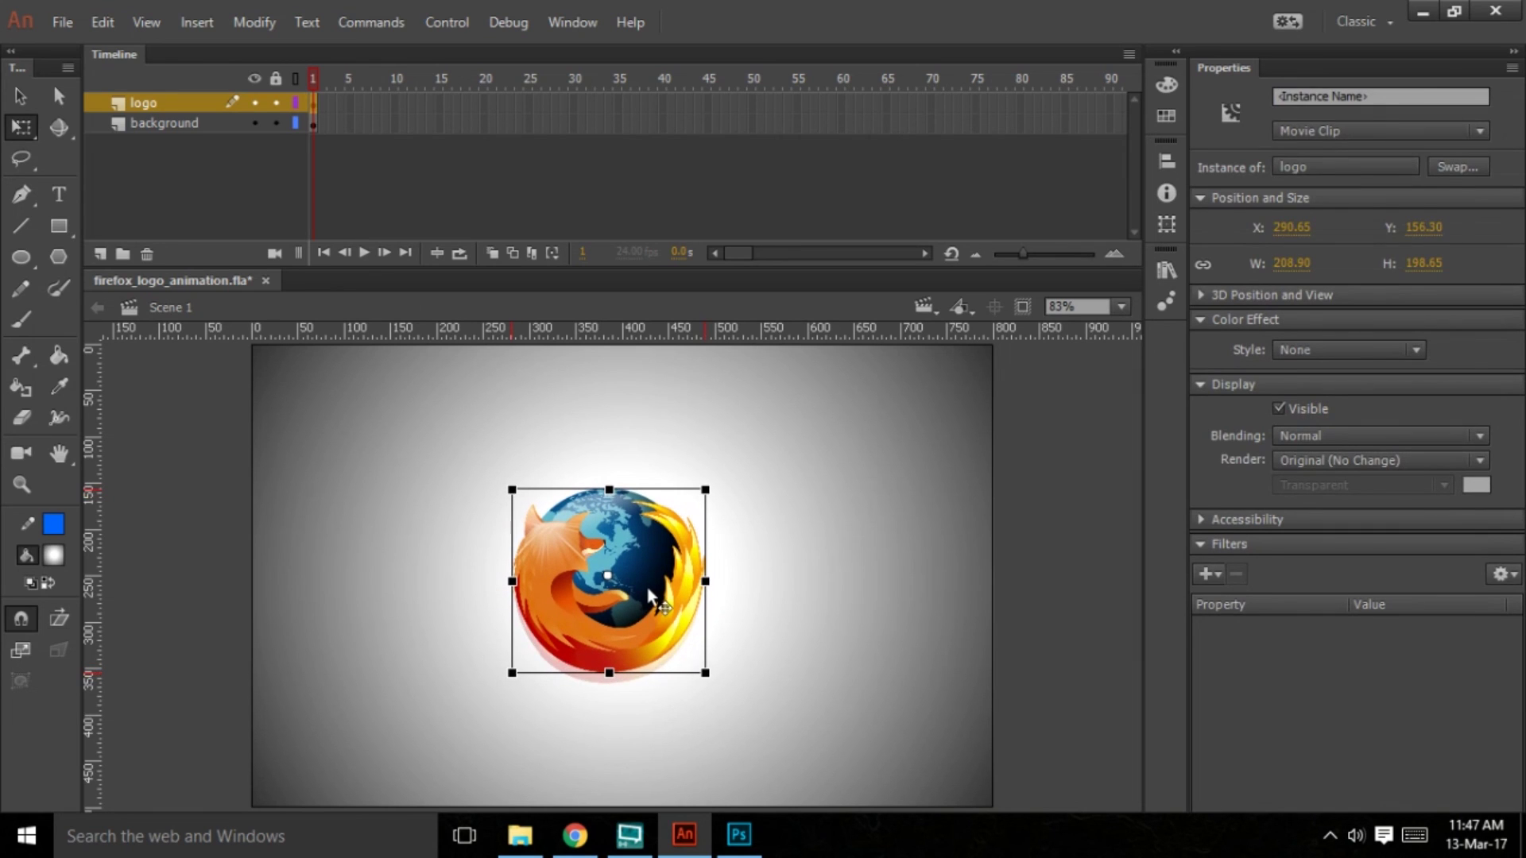
pyautogui.click(160, 476)
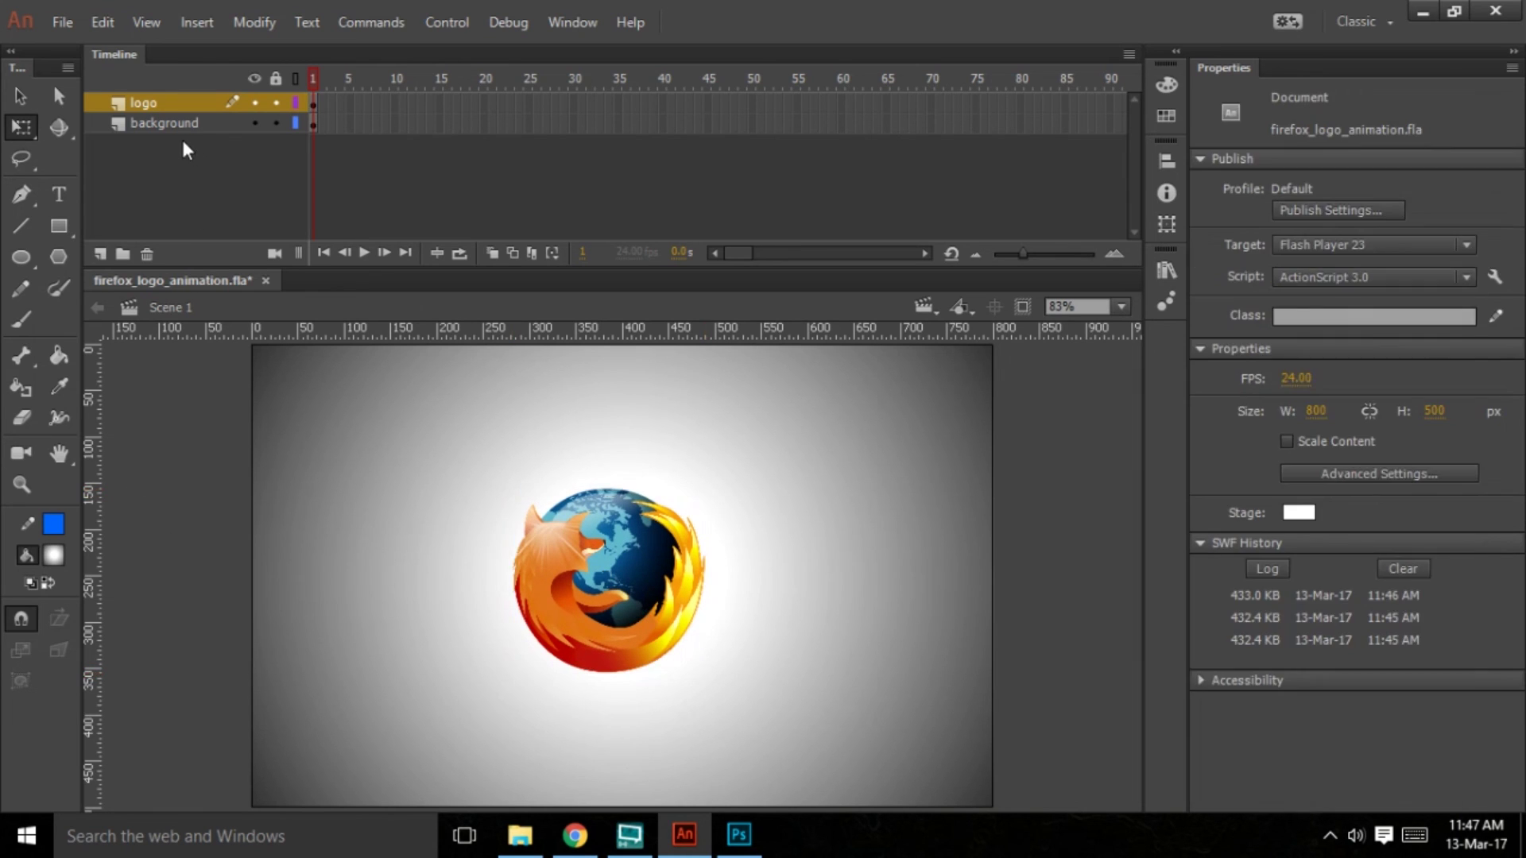
# Add a new layer directly above the background layer and name it shadow
pyautogui.click(177, 126)
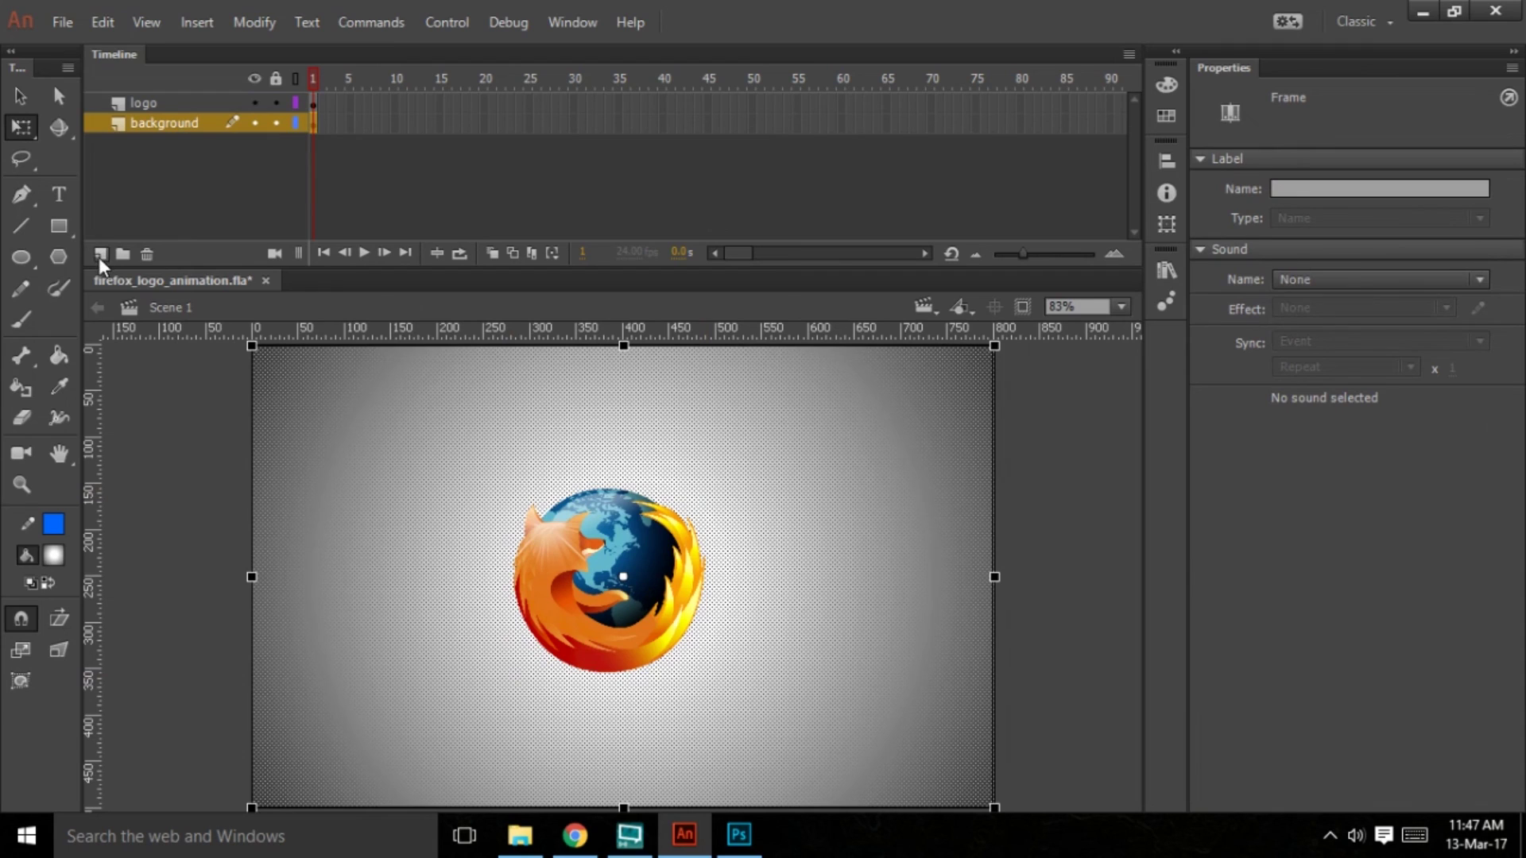
pyautogui.click(101, 254)
pyautogui.doubleClick(154, 124)
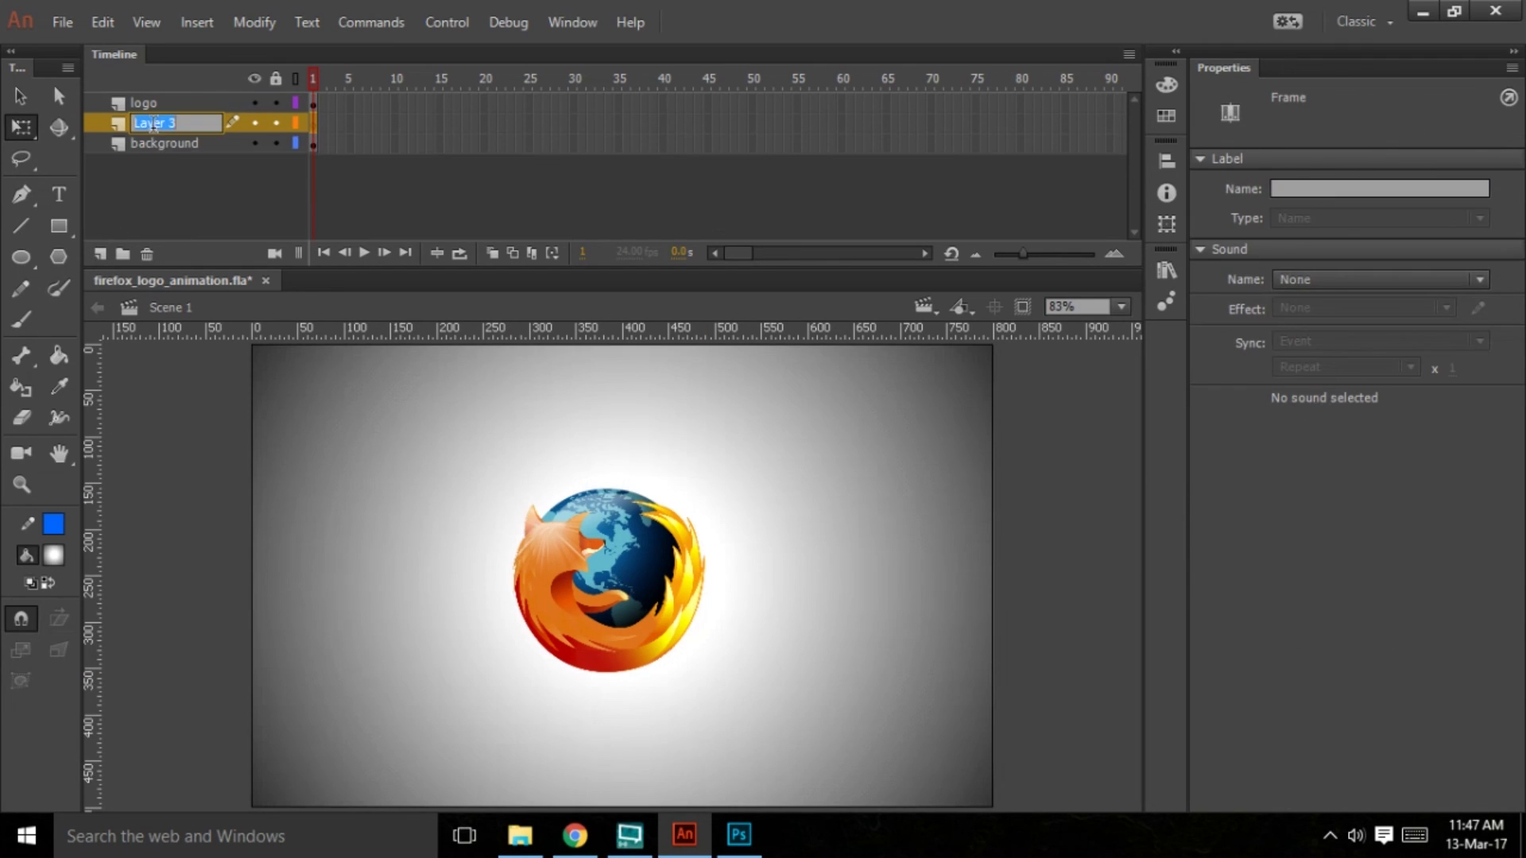
pyautogui.write('shadow')
pyautogui.press('Return')
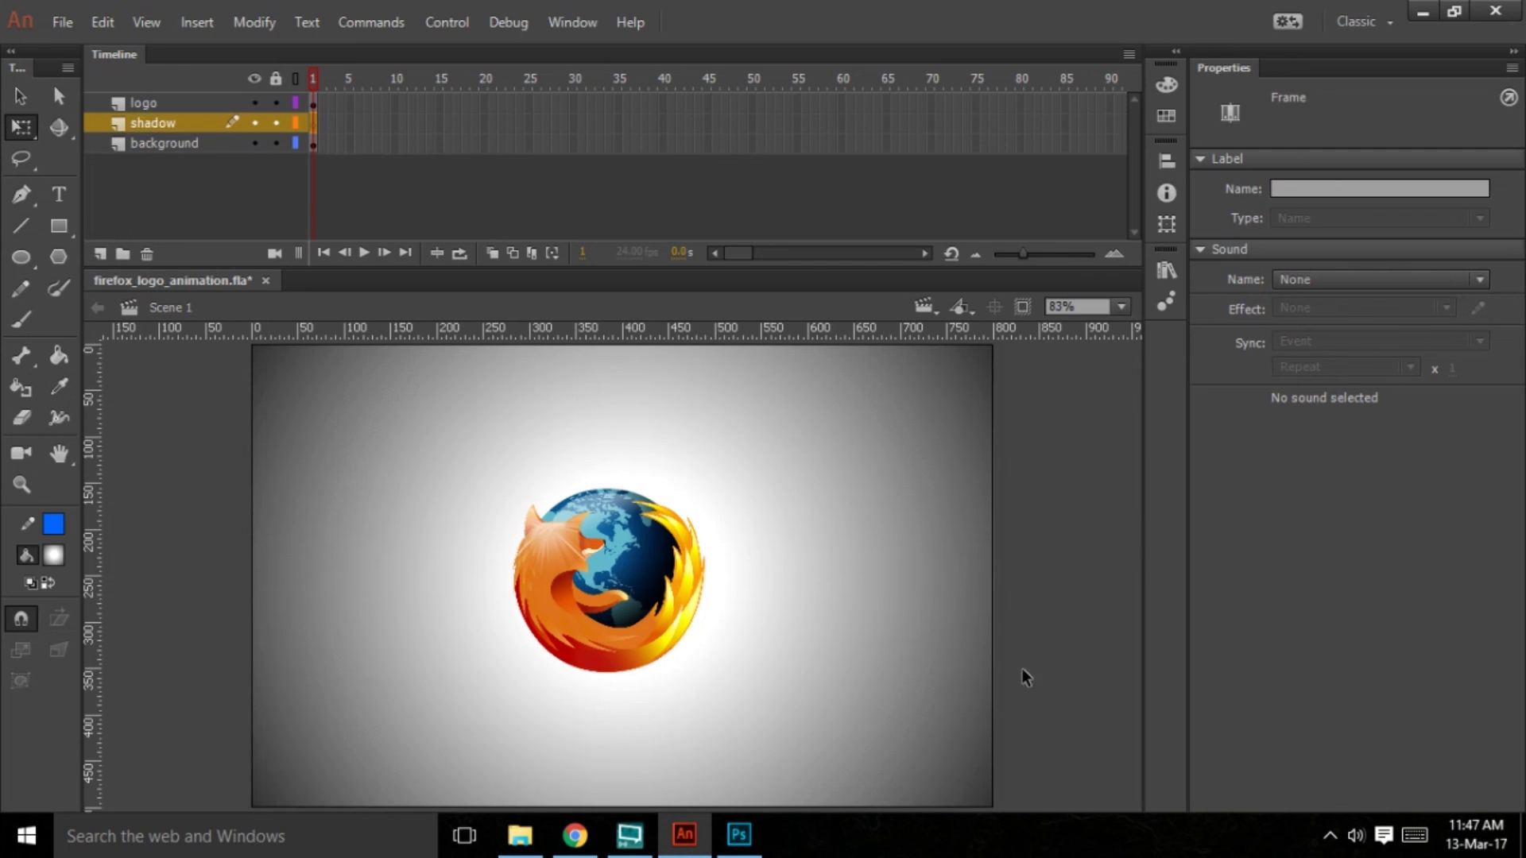
pyautogui.click(1013, 647)
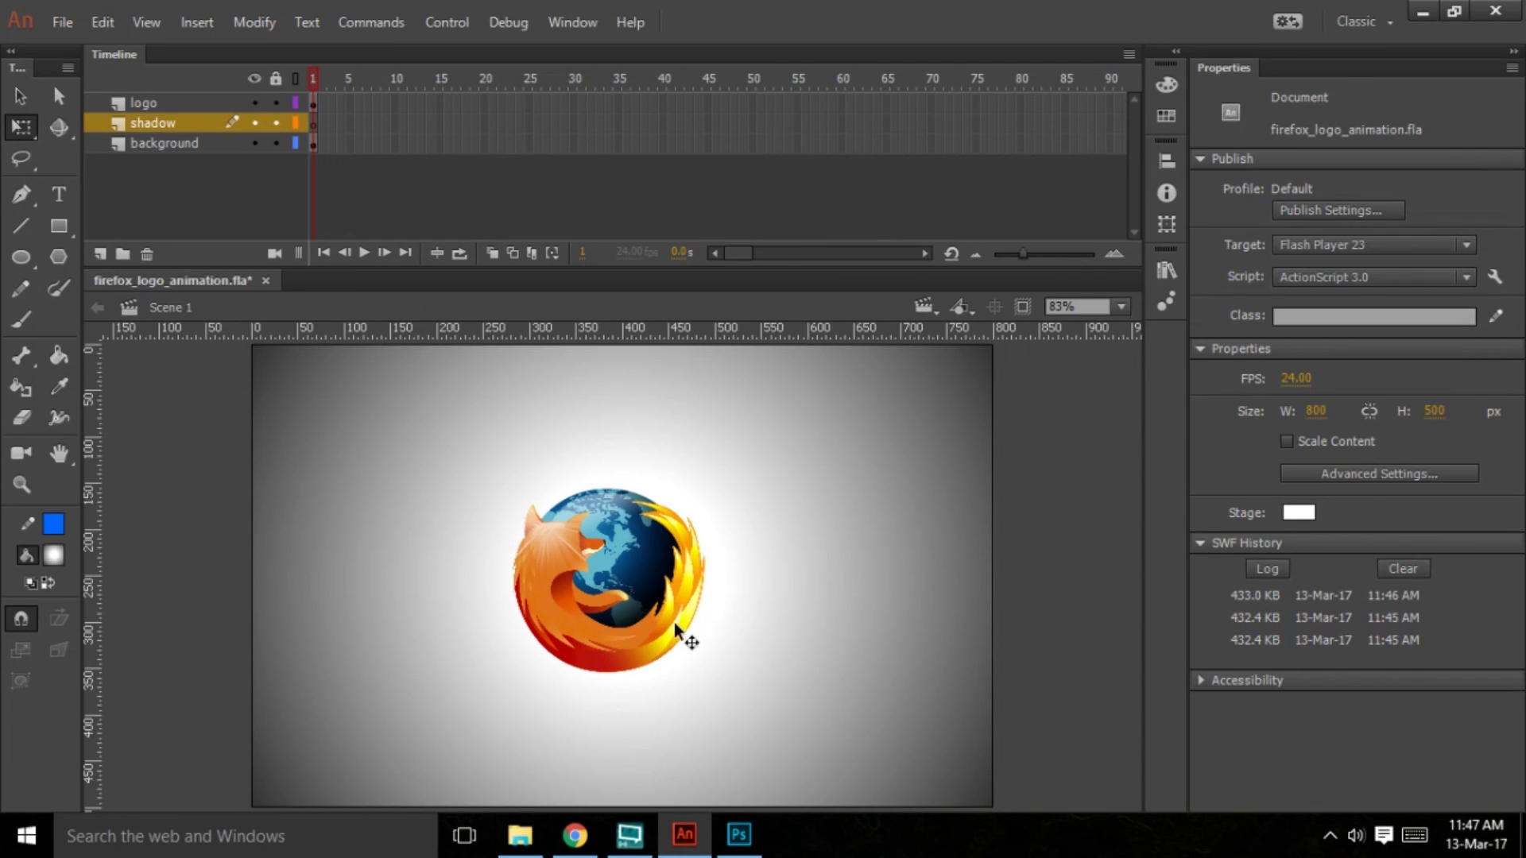
# Draw a flat oval about 106 by 16 px beneath the logo on the shadow layer, and delete its outline
pyautogui.click(30, 264)
pyautogui.click(113, 251)
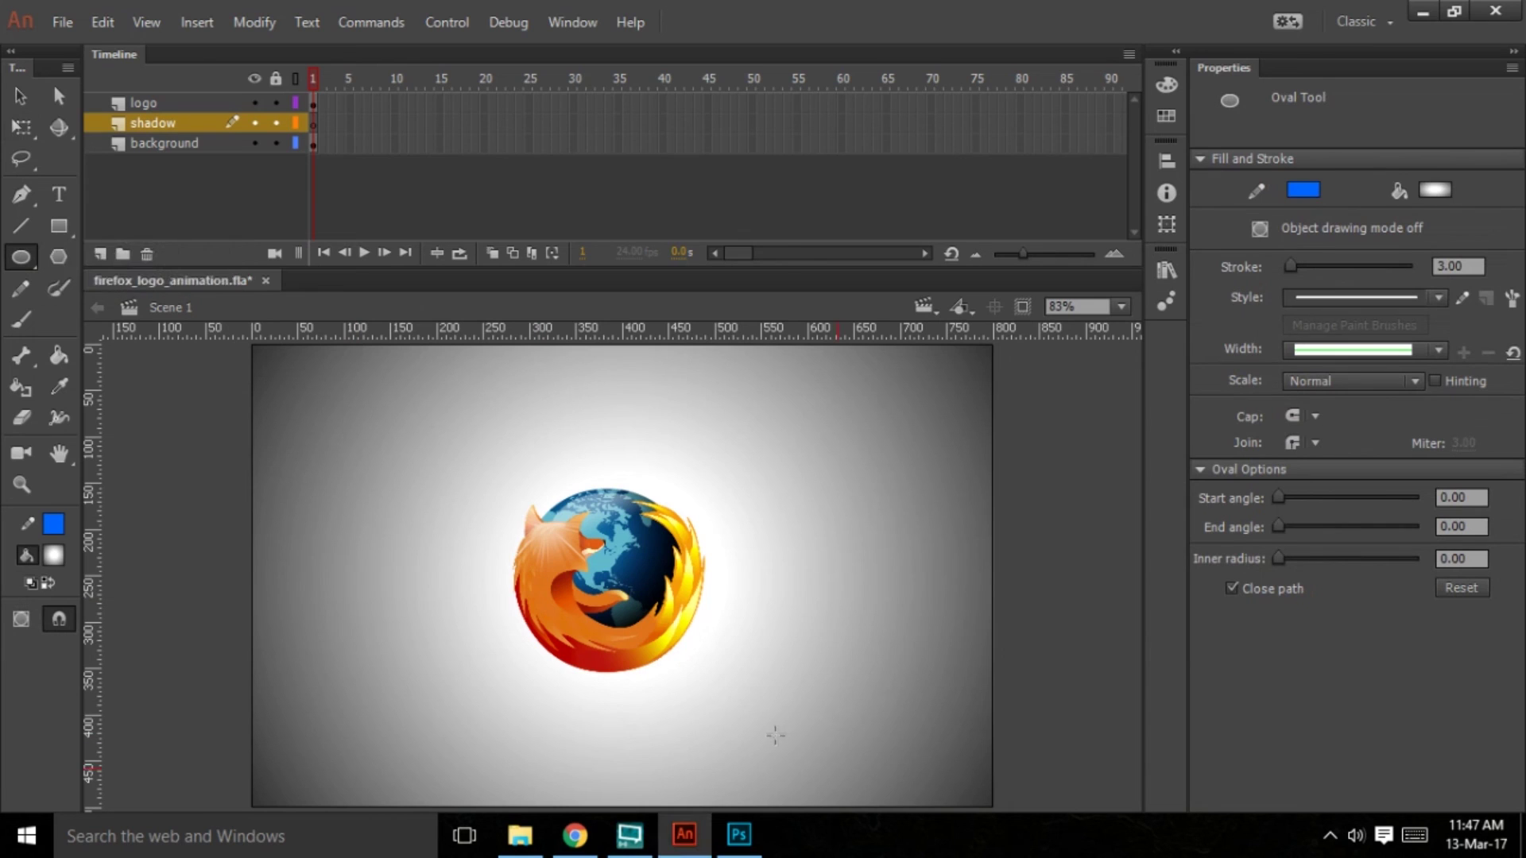
pyautogui.moveTo(563, 716); pyautogui.dragTo(665, 732)
pyautogui.click(22, 96)
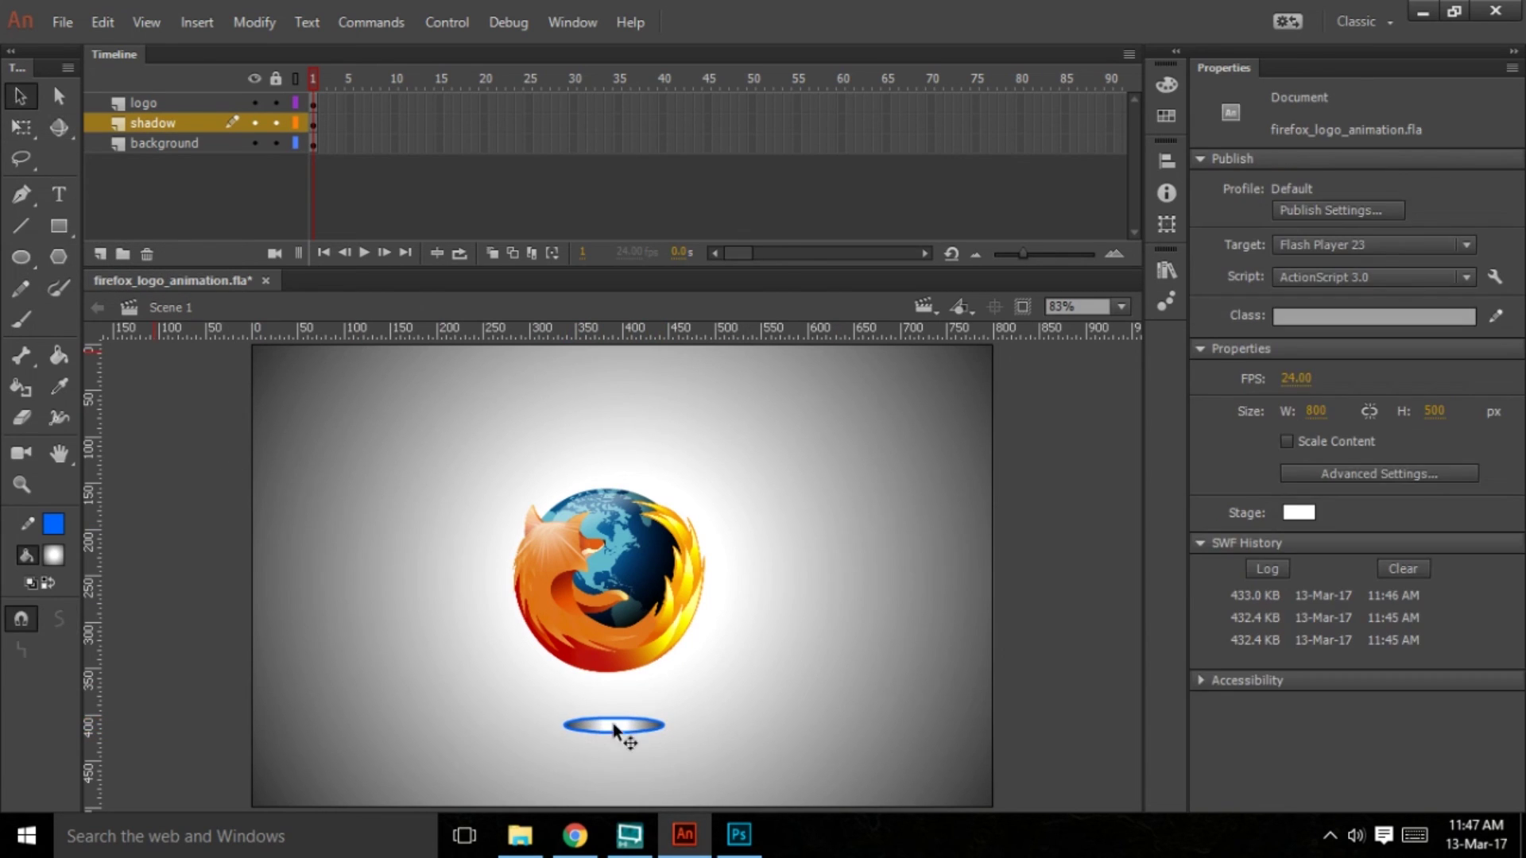
pyautogui.click(618, 735)
pyautogui.press('Delete')
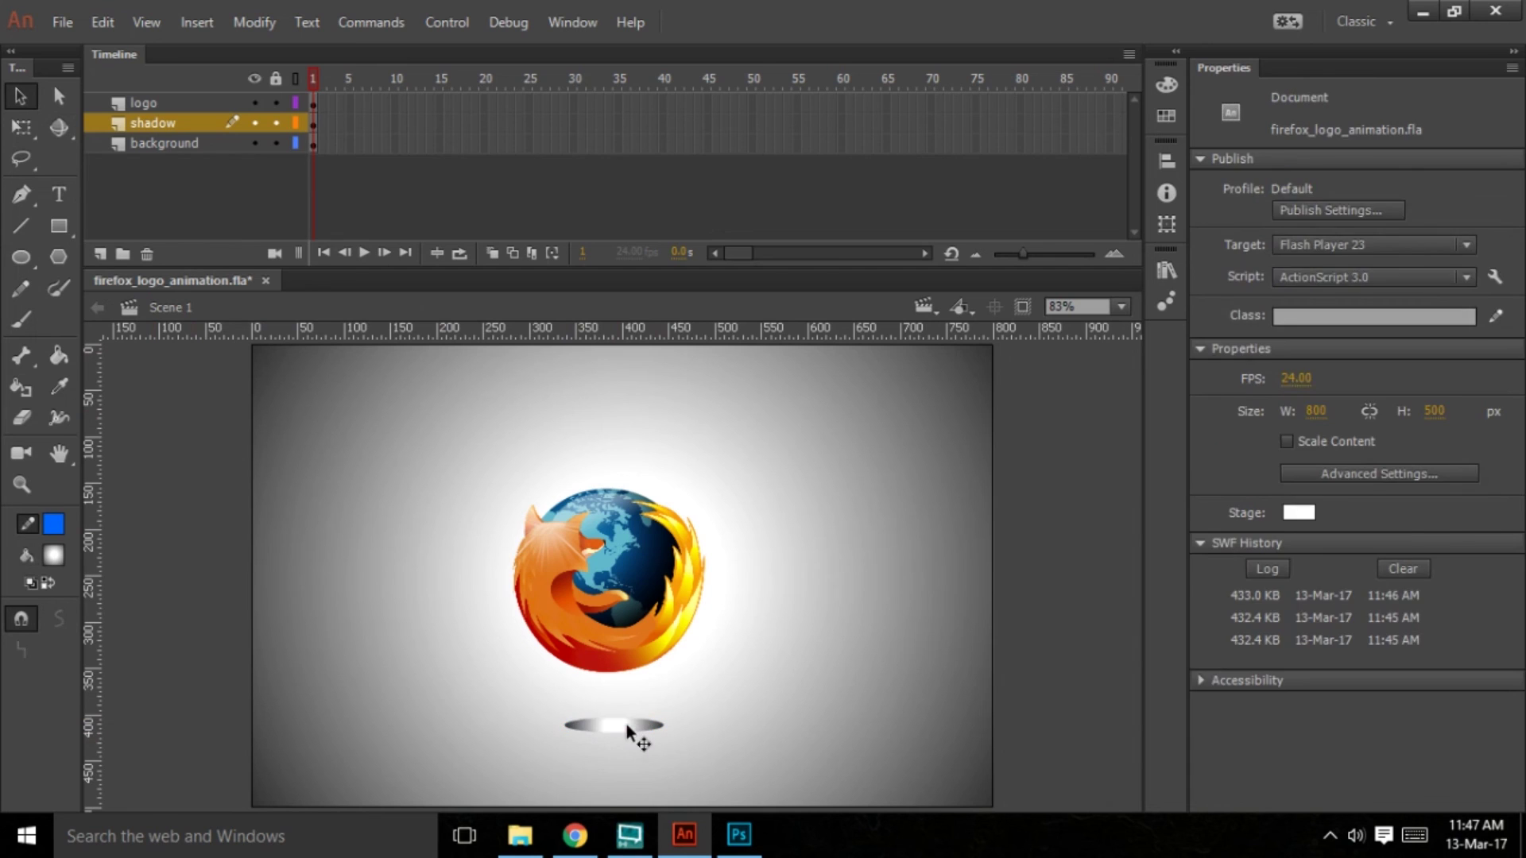
# Fill the oval beneath the logo with black and convert it to a movie clip symbol named shadow
pyautogui.click(626, 724)
pyautogui.click(49, 559)
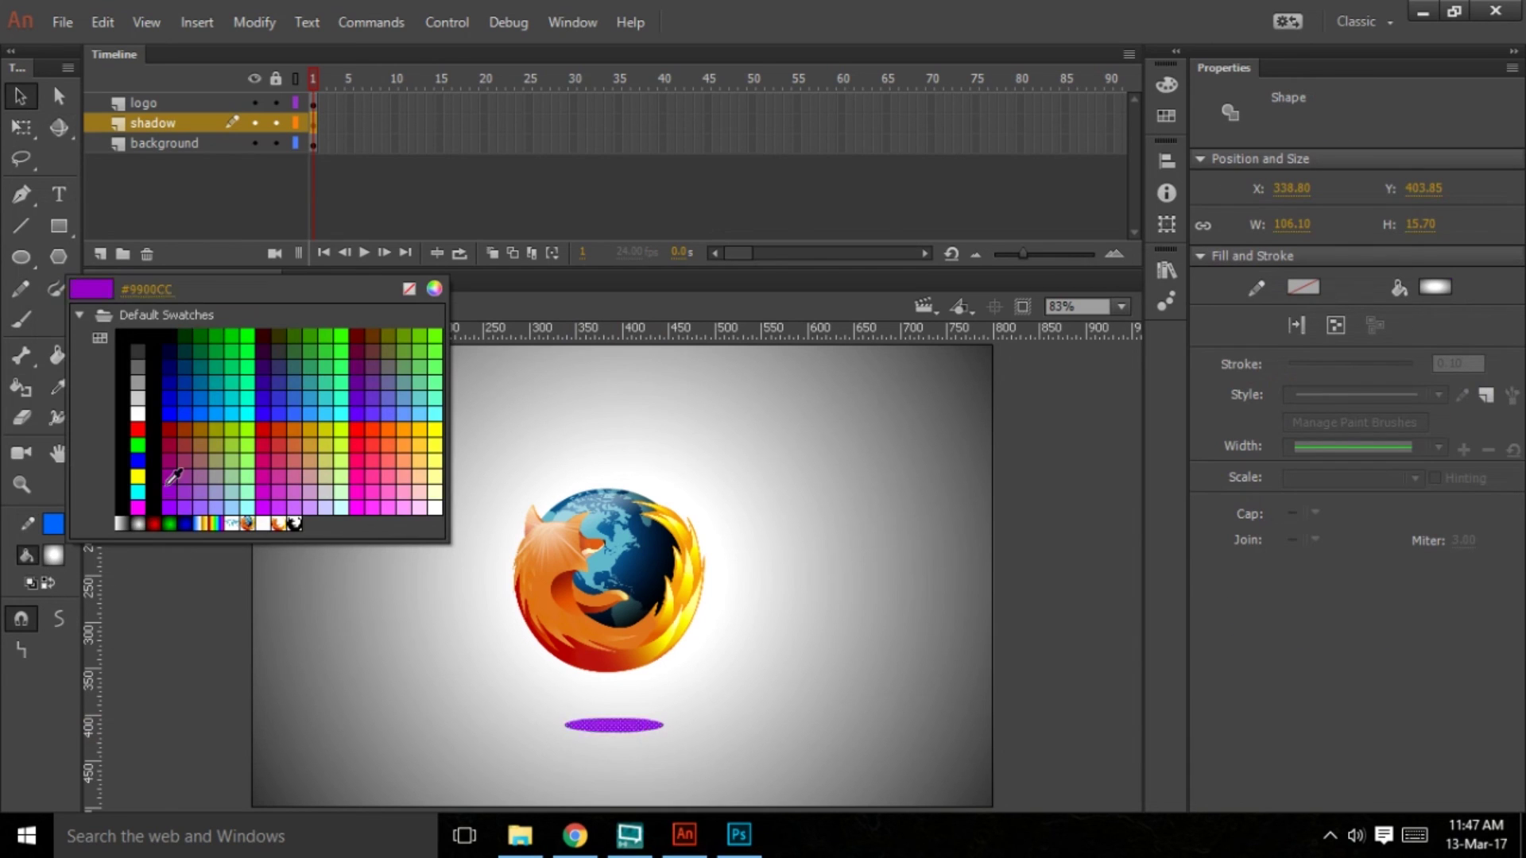
pyautogui.click(140, 326)
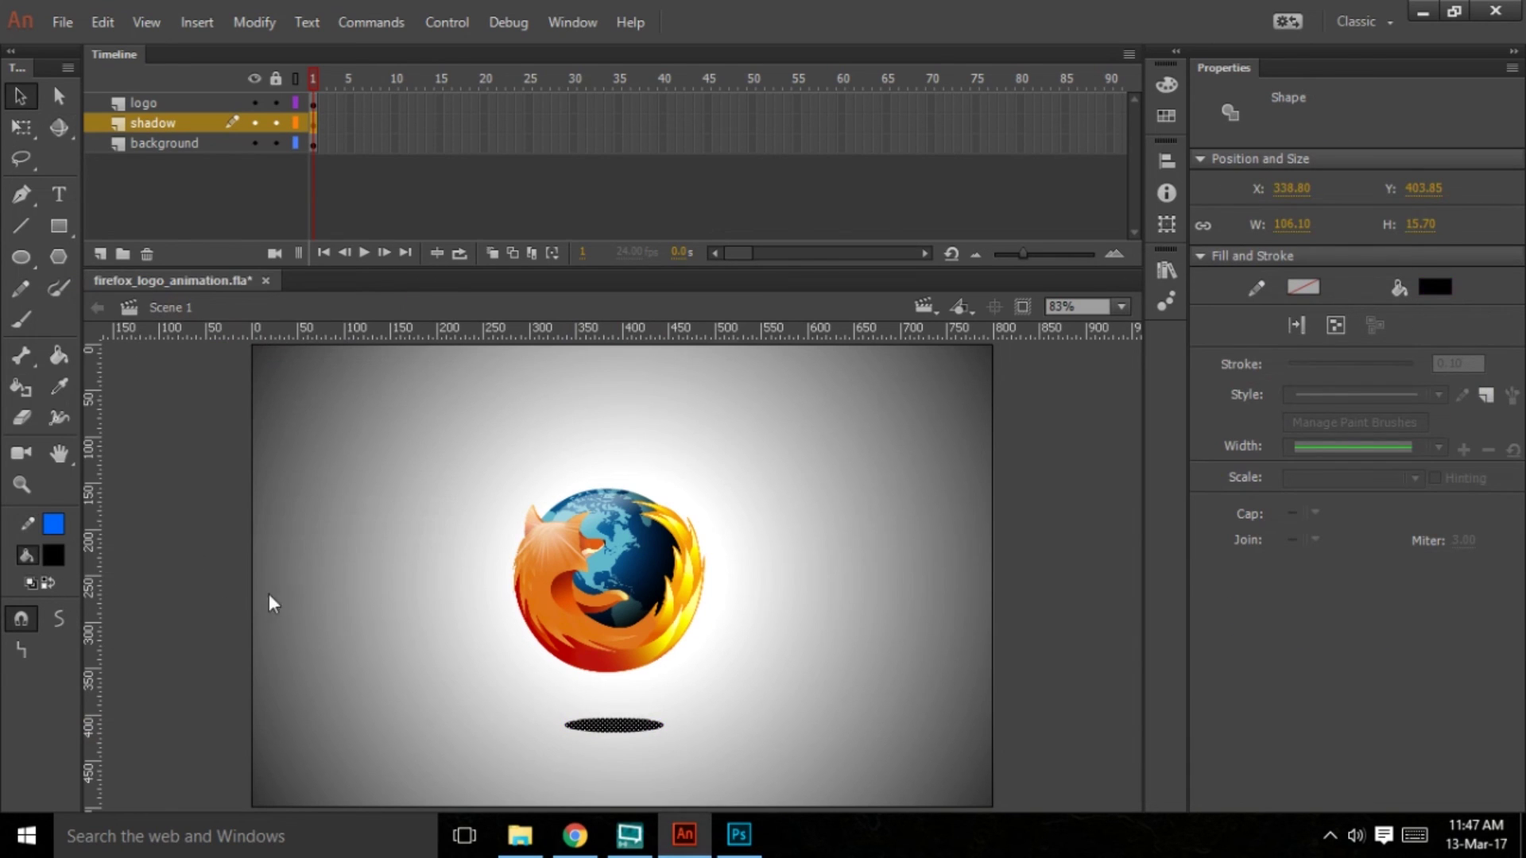
pyautogui.press('F8')
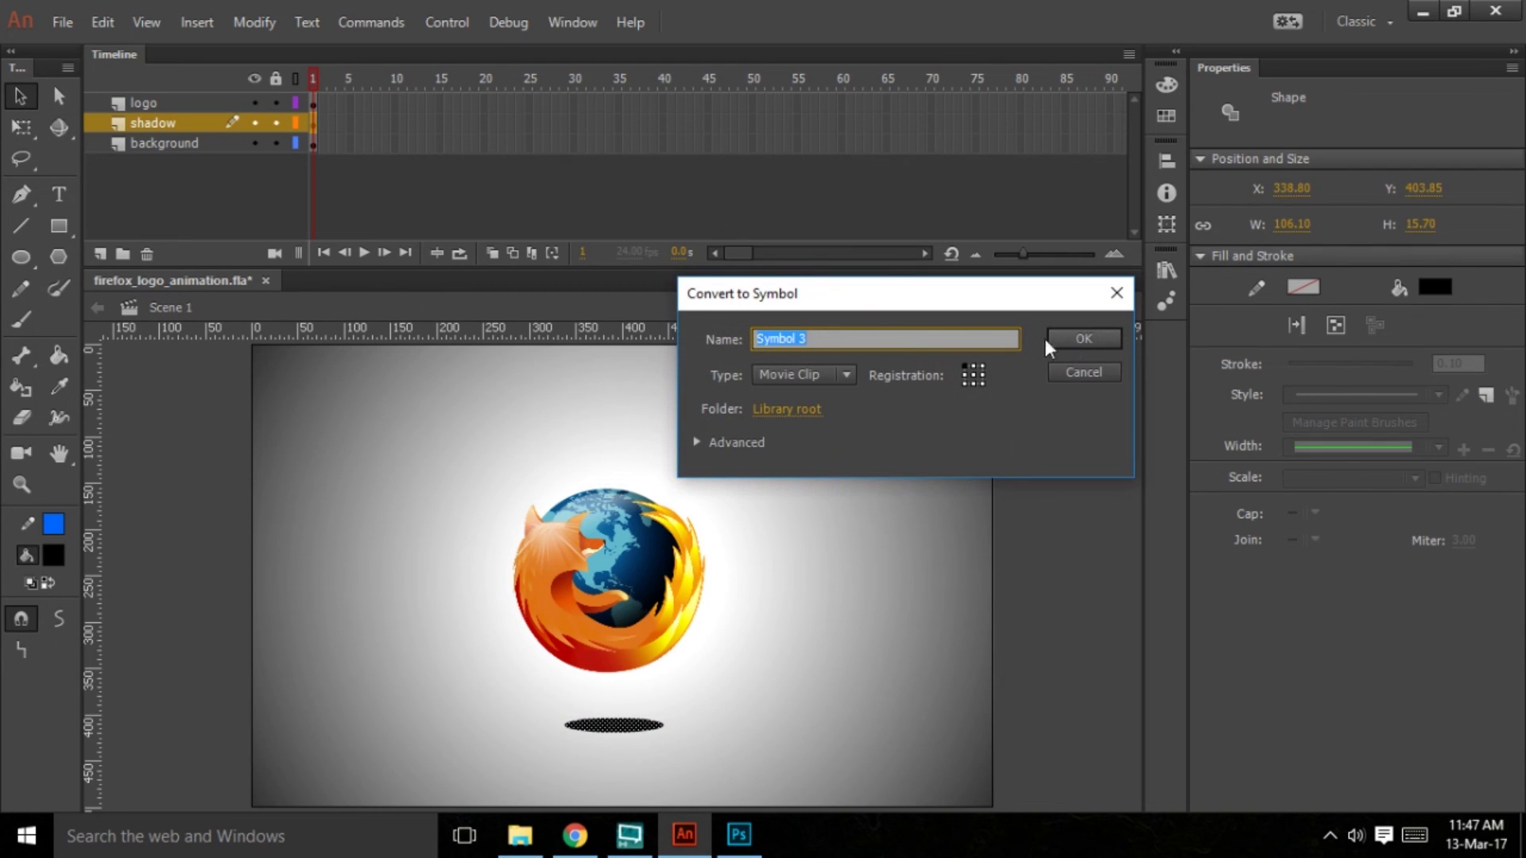
pyautogui.write('shadow')
pyautogui.press('Return')
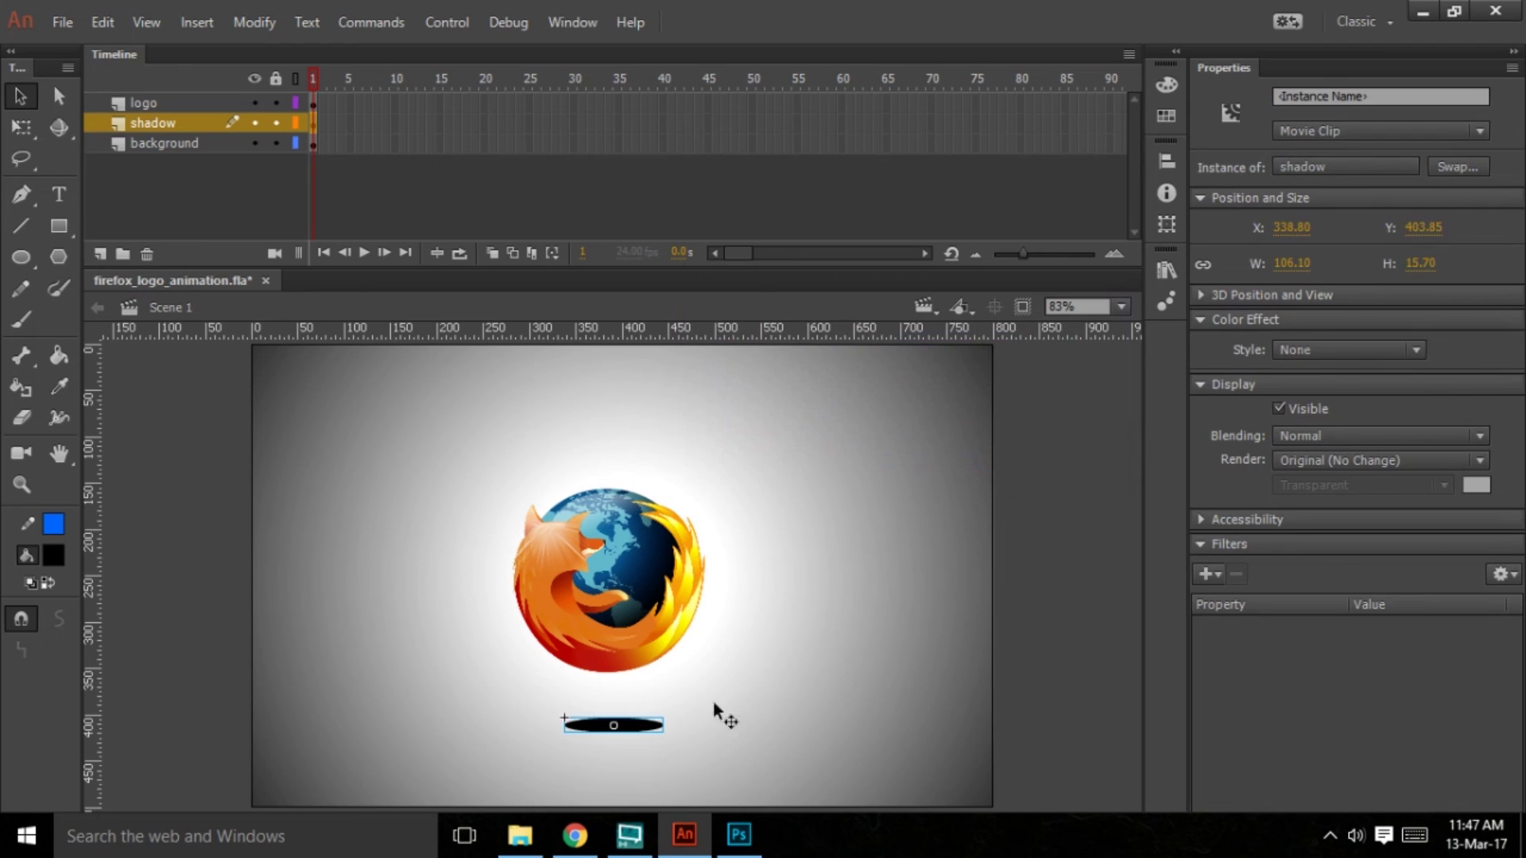
# Add a Blur filter to the shadow movie clip with High quality and 25 px blur in X and Y
pyautogui.click(1207, 572)
pyautogui.click(1237, 352)
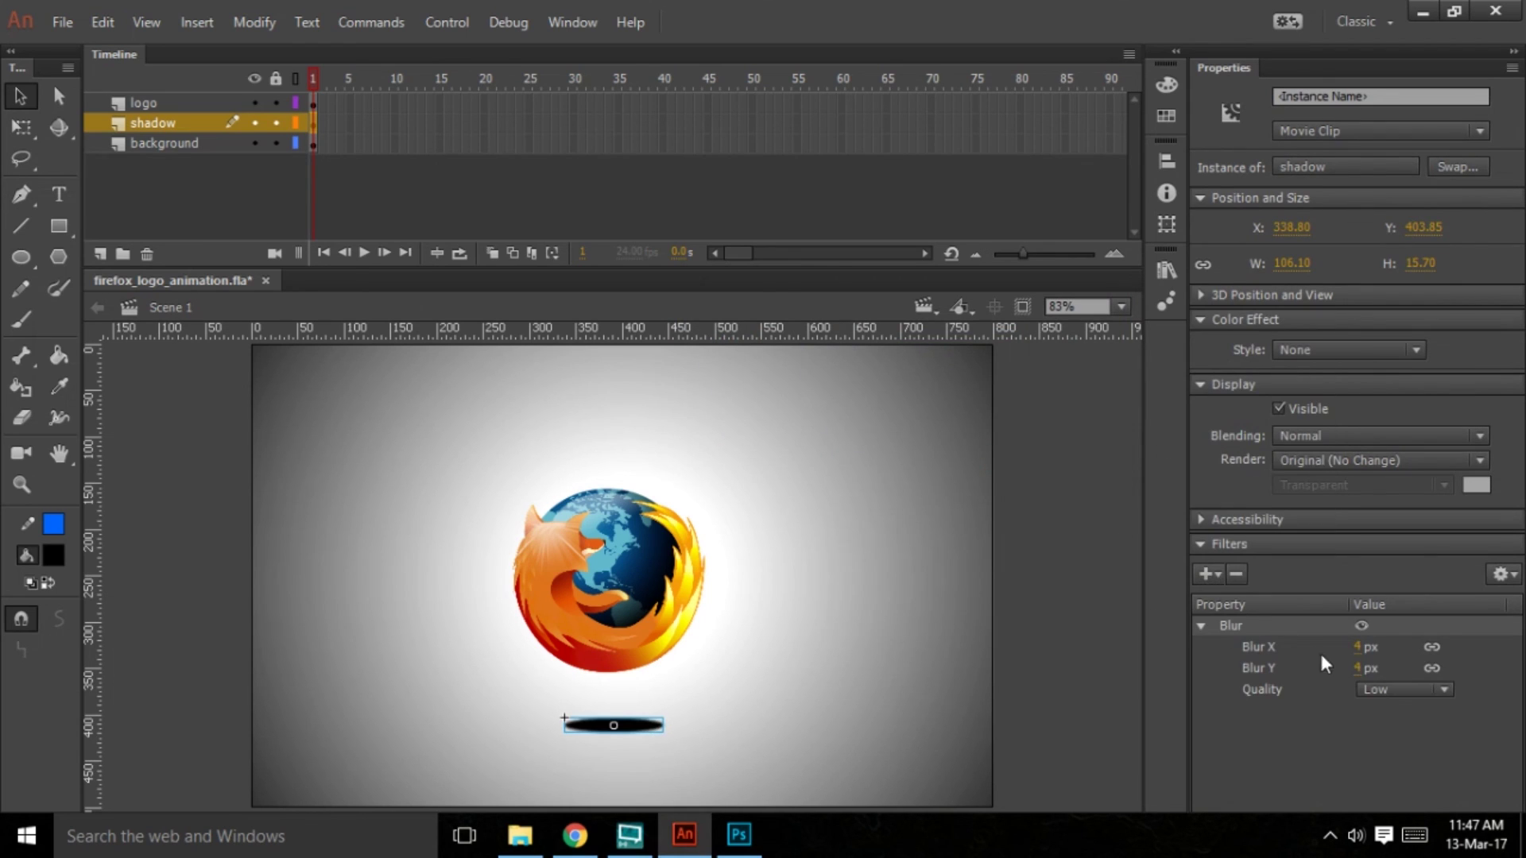
pyautogui.click(1387, 699)
pyautogui.click(1402, 763)
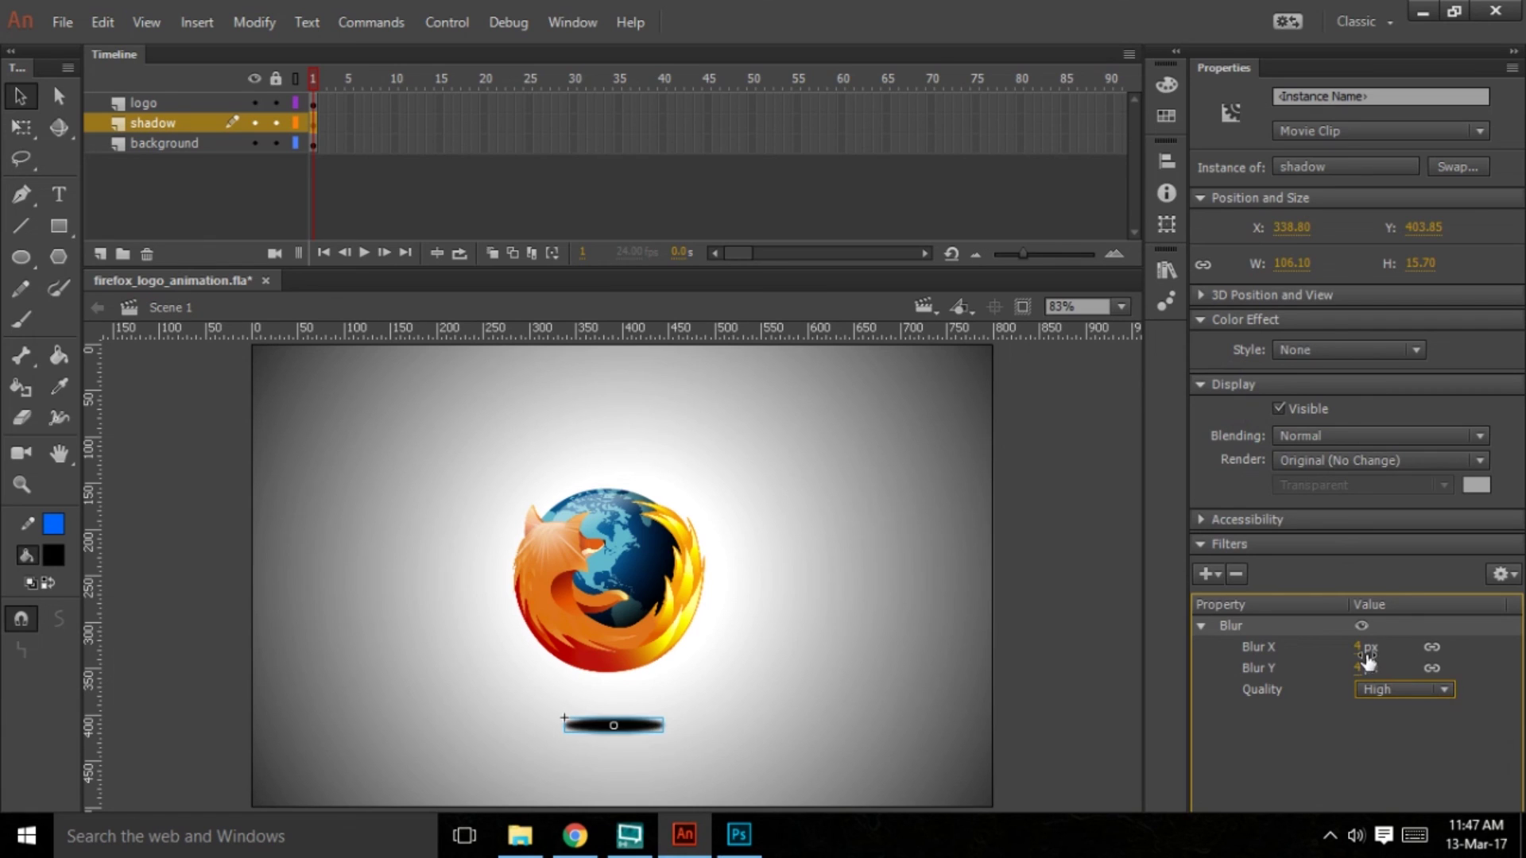
pyautogui.moveTo(1378, 649)
pyautogui.mouseDown()
pyautogui.moveTo(1435, 652)
pyautogui.moveTo(1398, 652)
pyautogui.mouseUp()
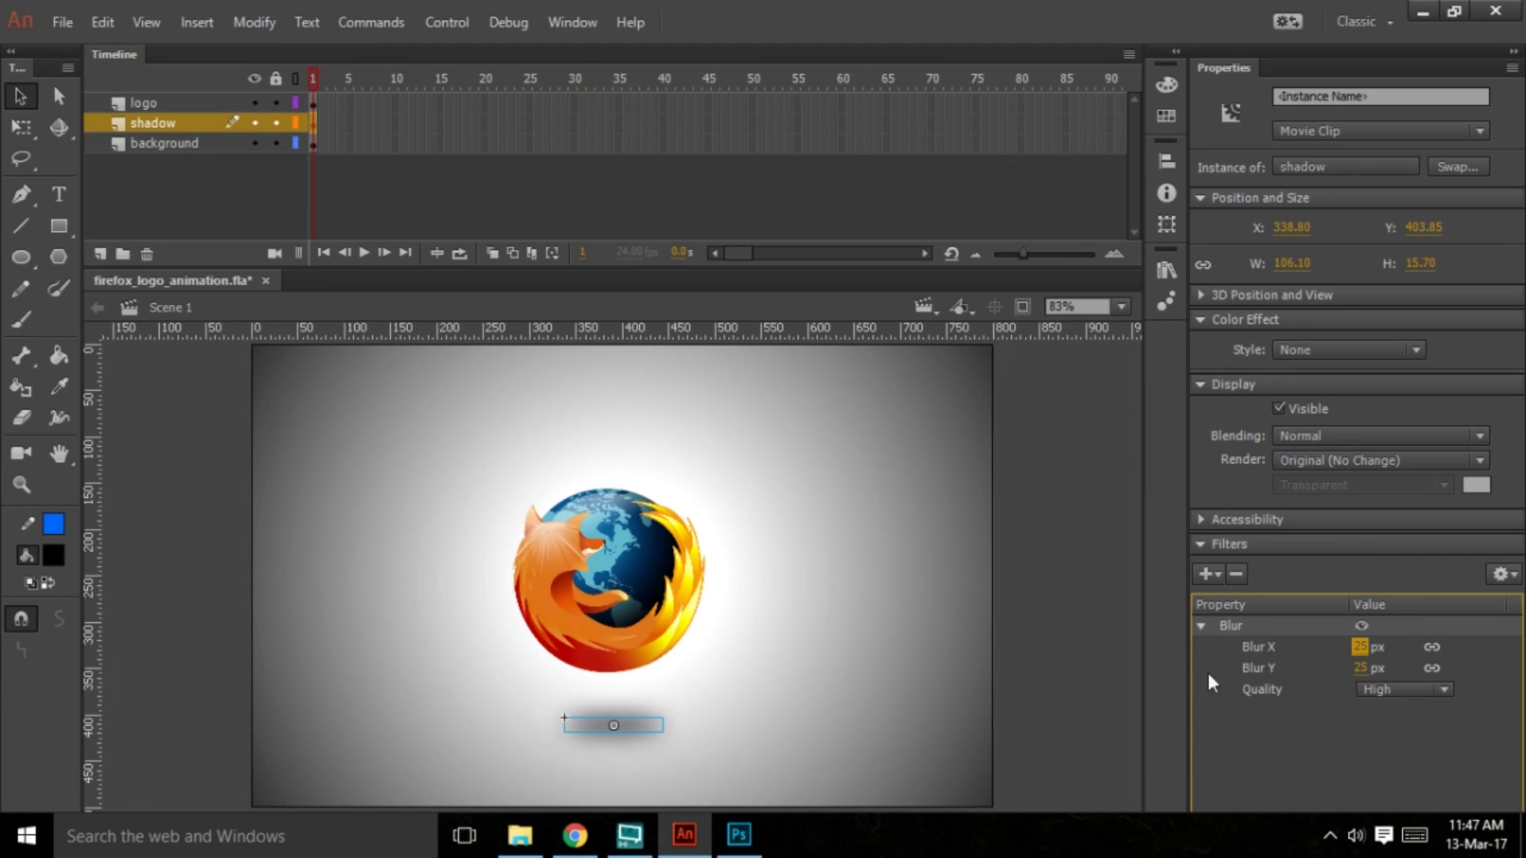
# Widen the shadow to about 128 px with Free Transform, and test the movie
pyautogui.click(21, 127)
pyautogui.moveTo(672, 724)
pyautogui.mouseDown()
pyautogui.moveTo(698, 723)
pyautogui.moveTo(675, 724)
pyautogui.mouseUp()
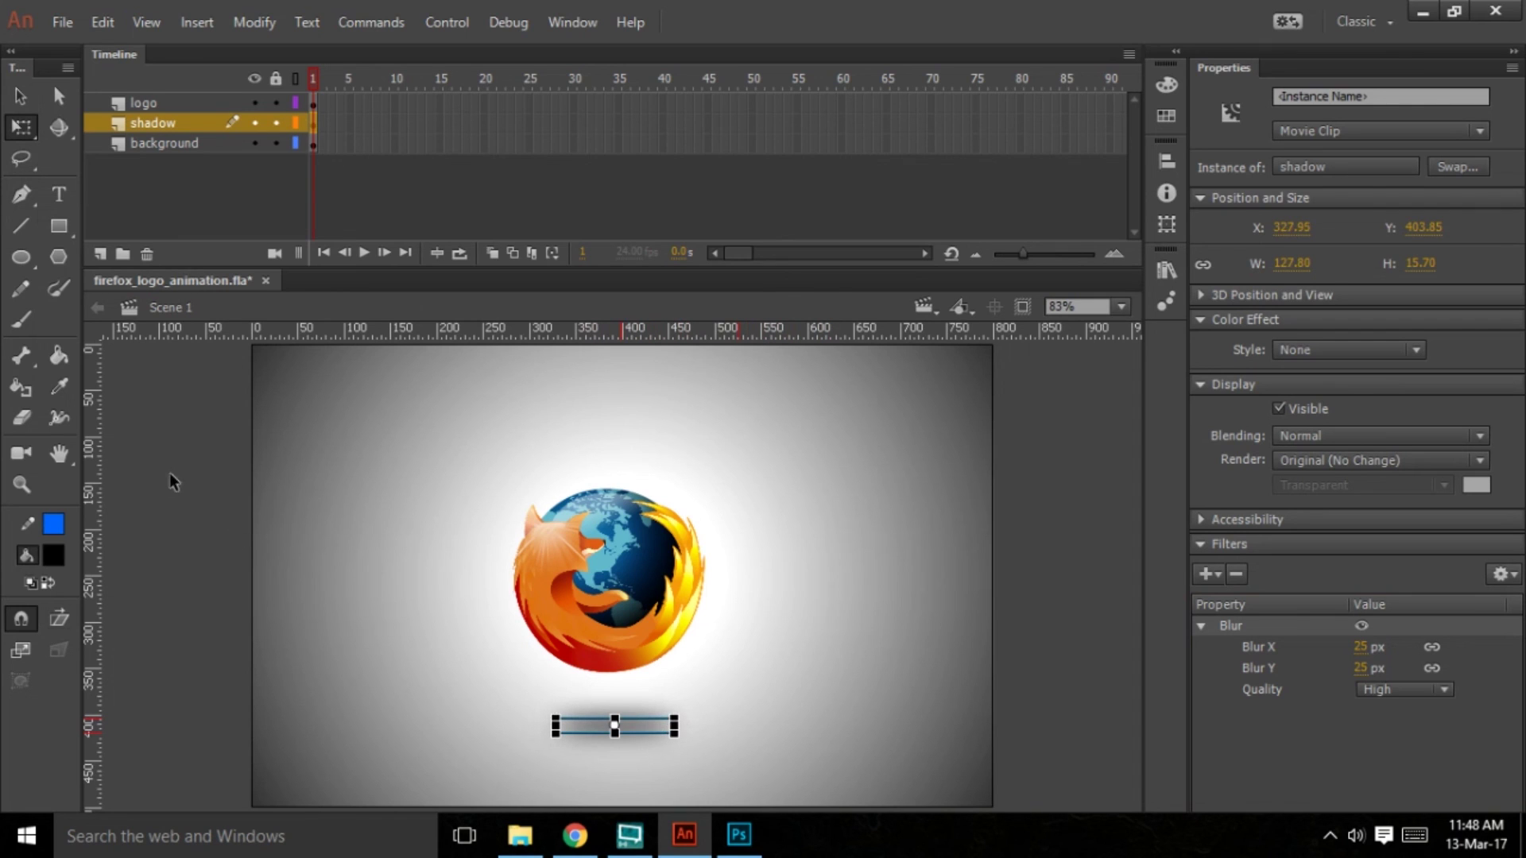
pyautogui.click(149, 459)
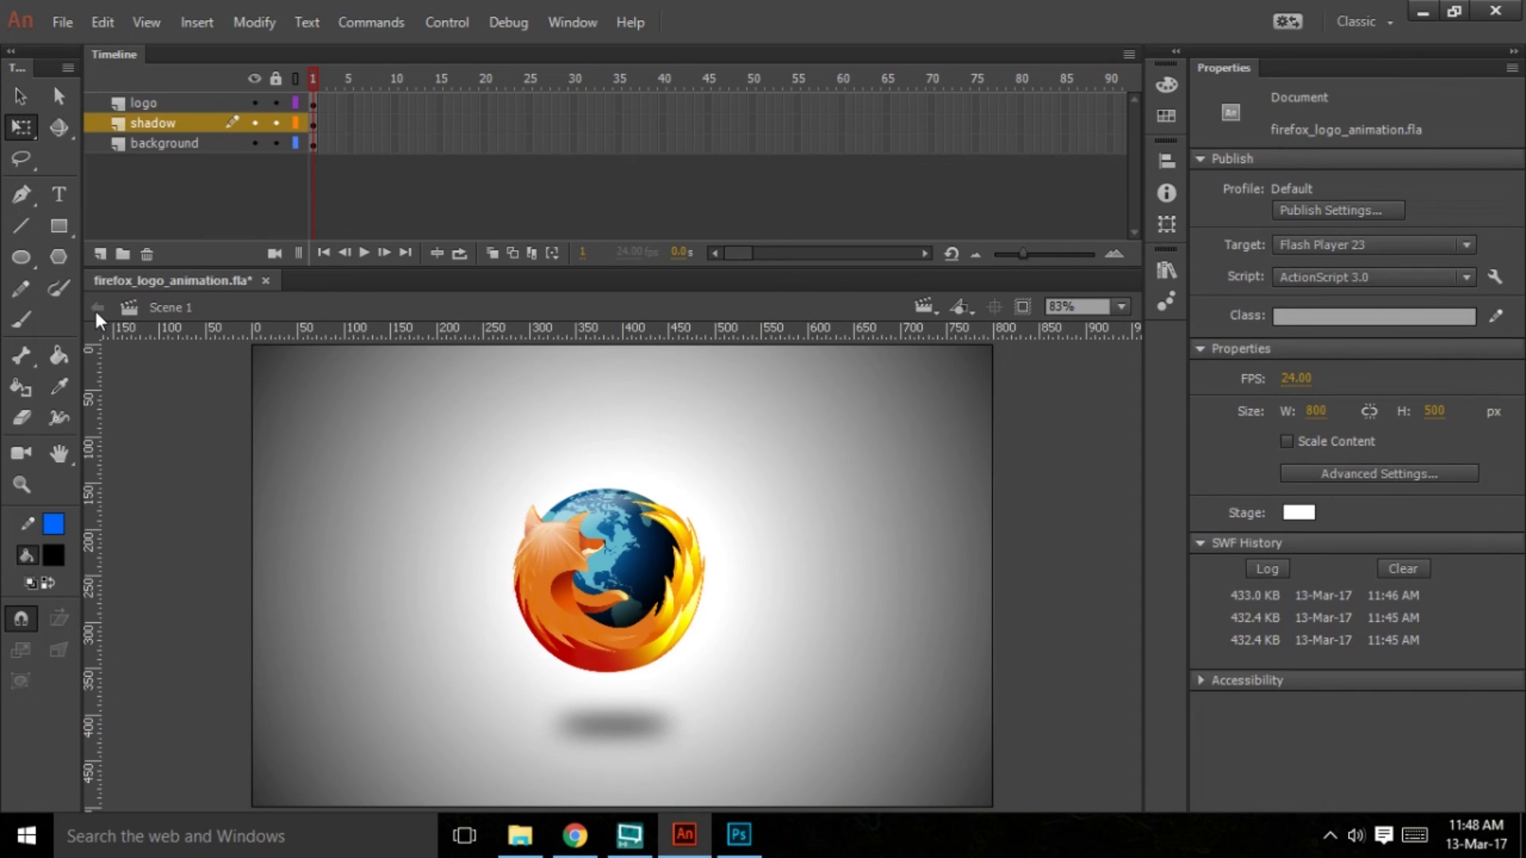
pyautogui.hotkey('ctrl', 'Return')
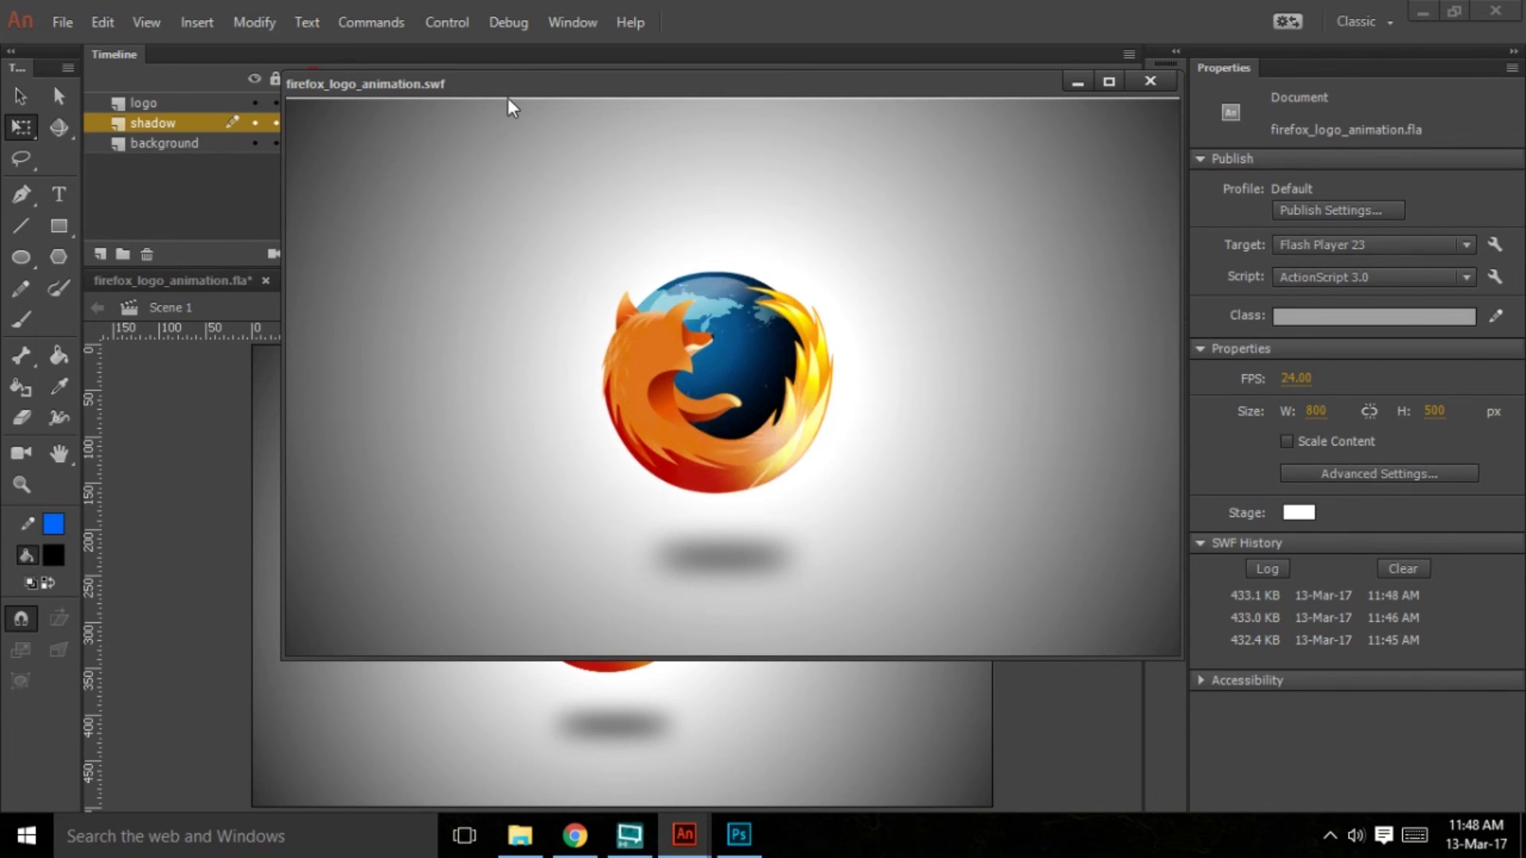
pyautogui.click(1150, 81)
# Enlarge the background shape around its center to about 879 by 547 px, beyond the stage edges, and test the movie in full screen
pyautogui.click(636, 408)
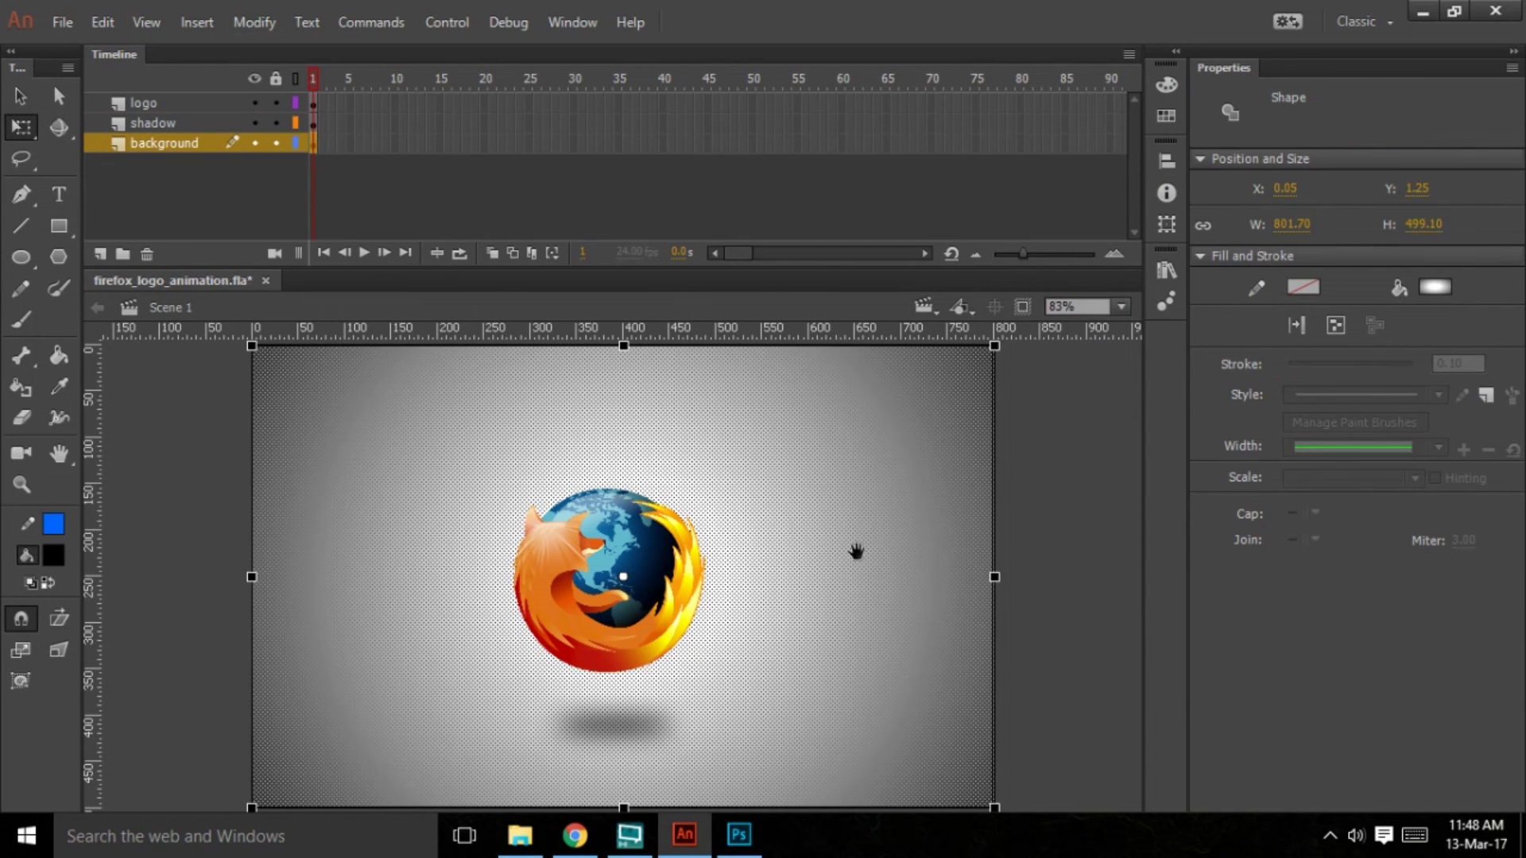
pyautogui.hotkey('ctrl', '=')
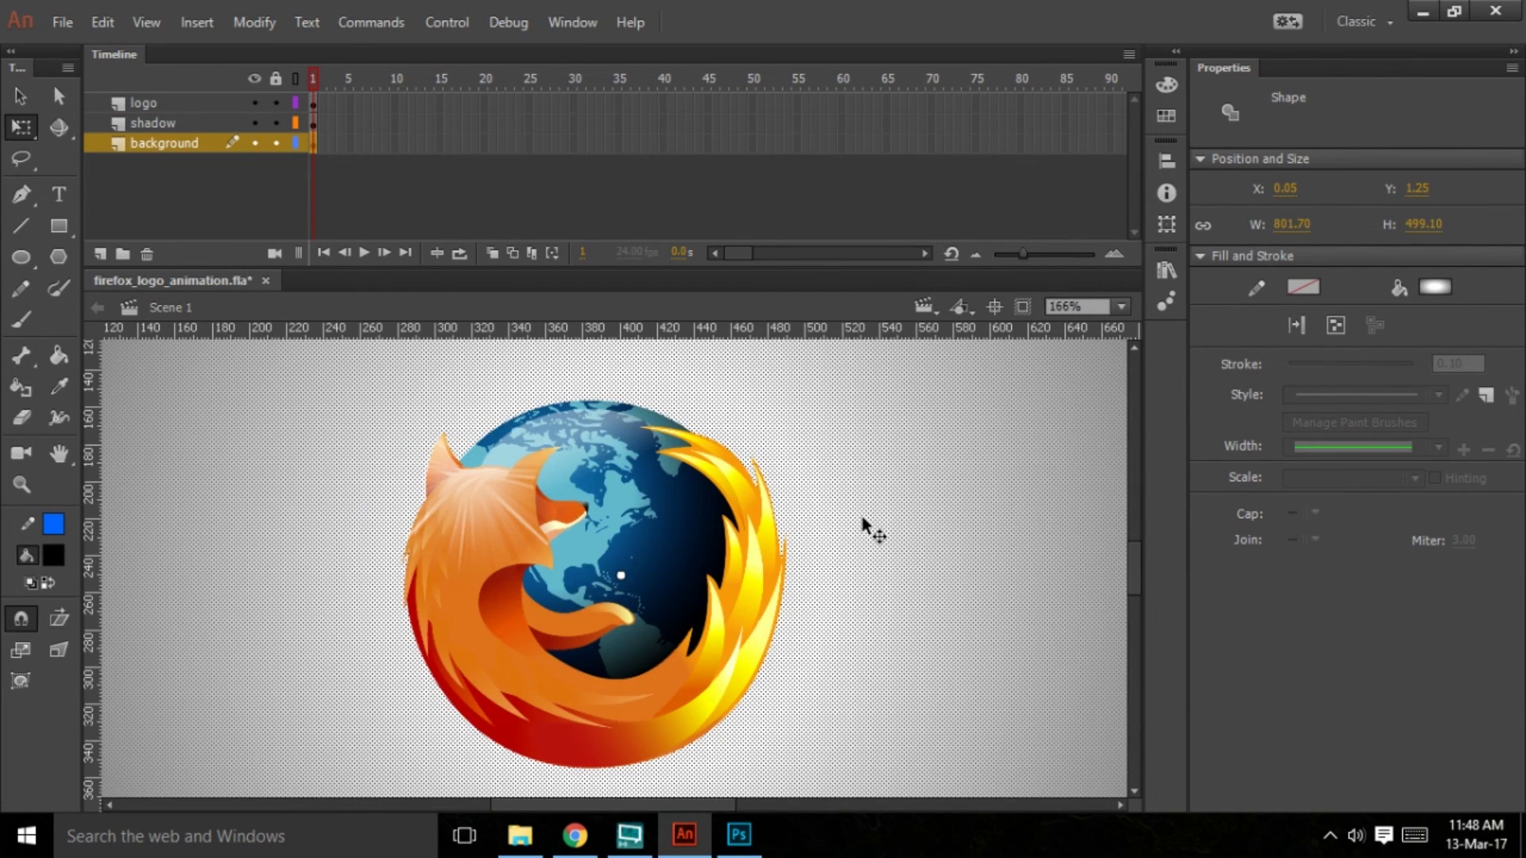
pyautogui.hotkey('ctrl', '-')
pyautogui.hotkey('ctrl', '-')
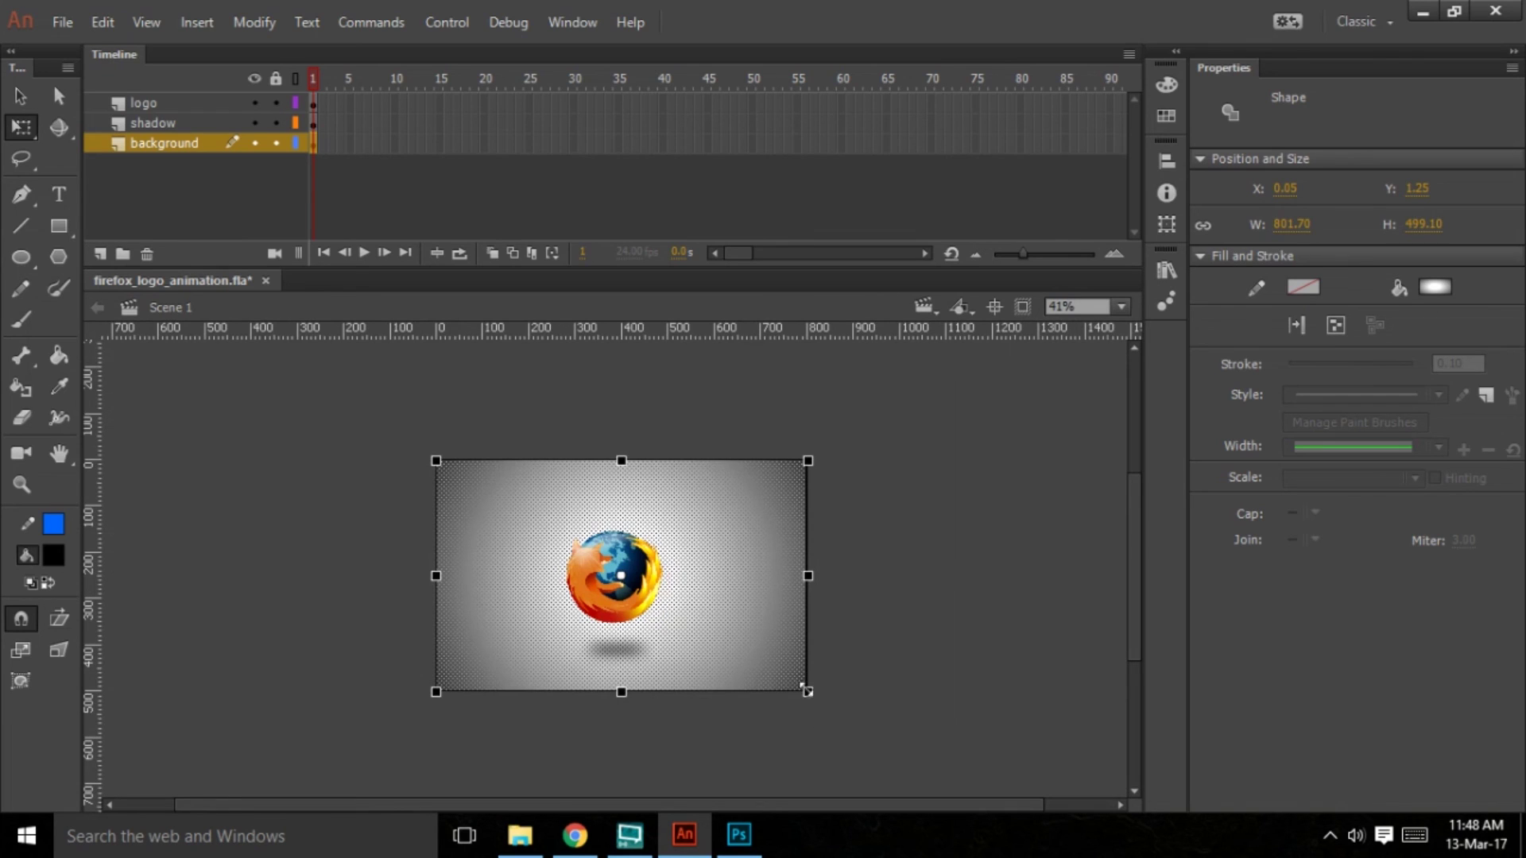
pyautogui.moveTo(805, 690); pyautogui.dragTo(832, 715)
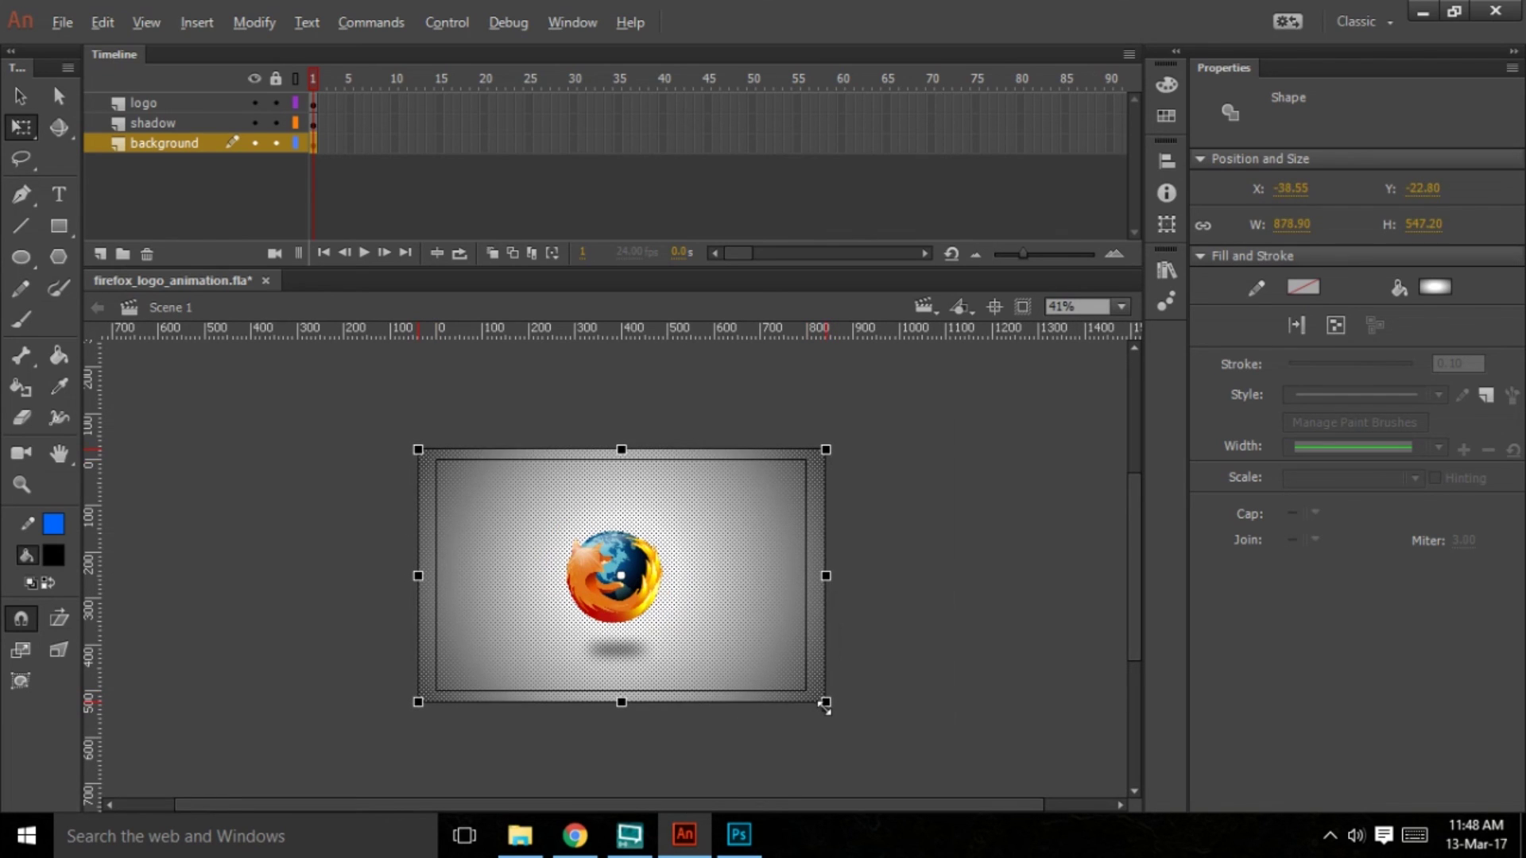
pyautogui.click(910, 645)
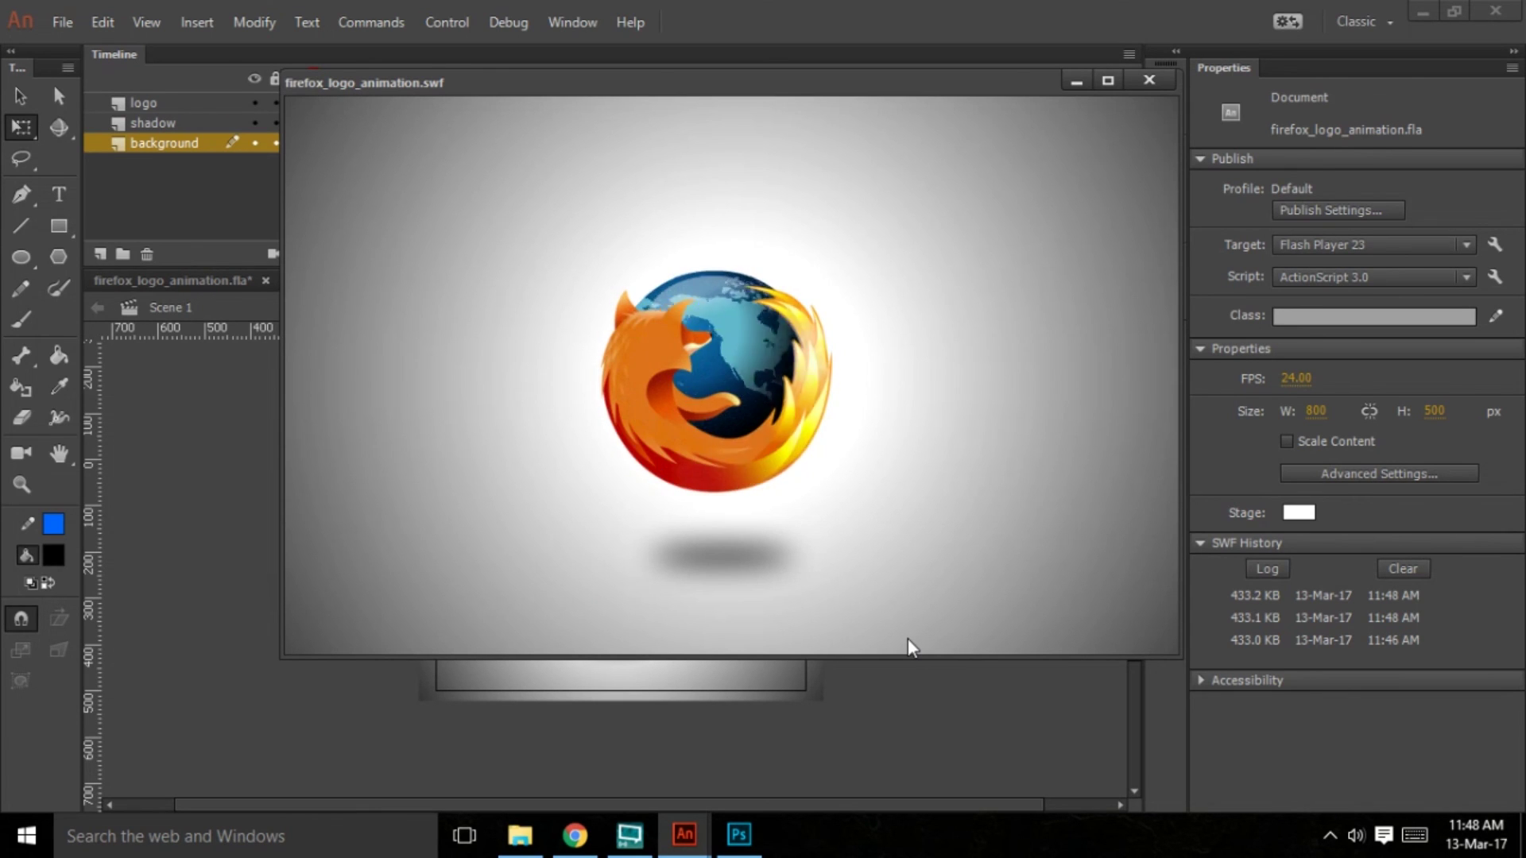
pyautogui.hotkey('ctrl', 'f')
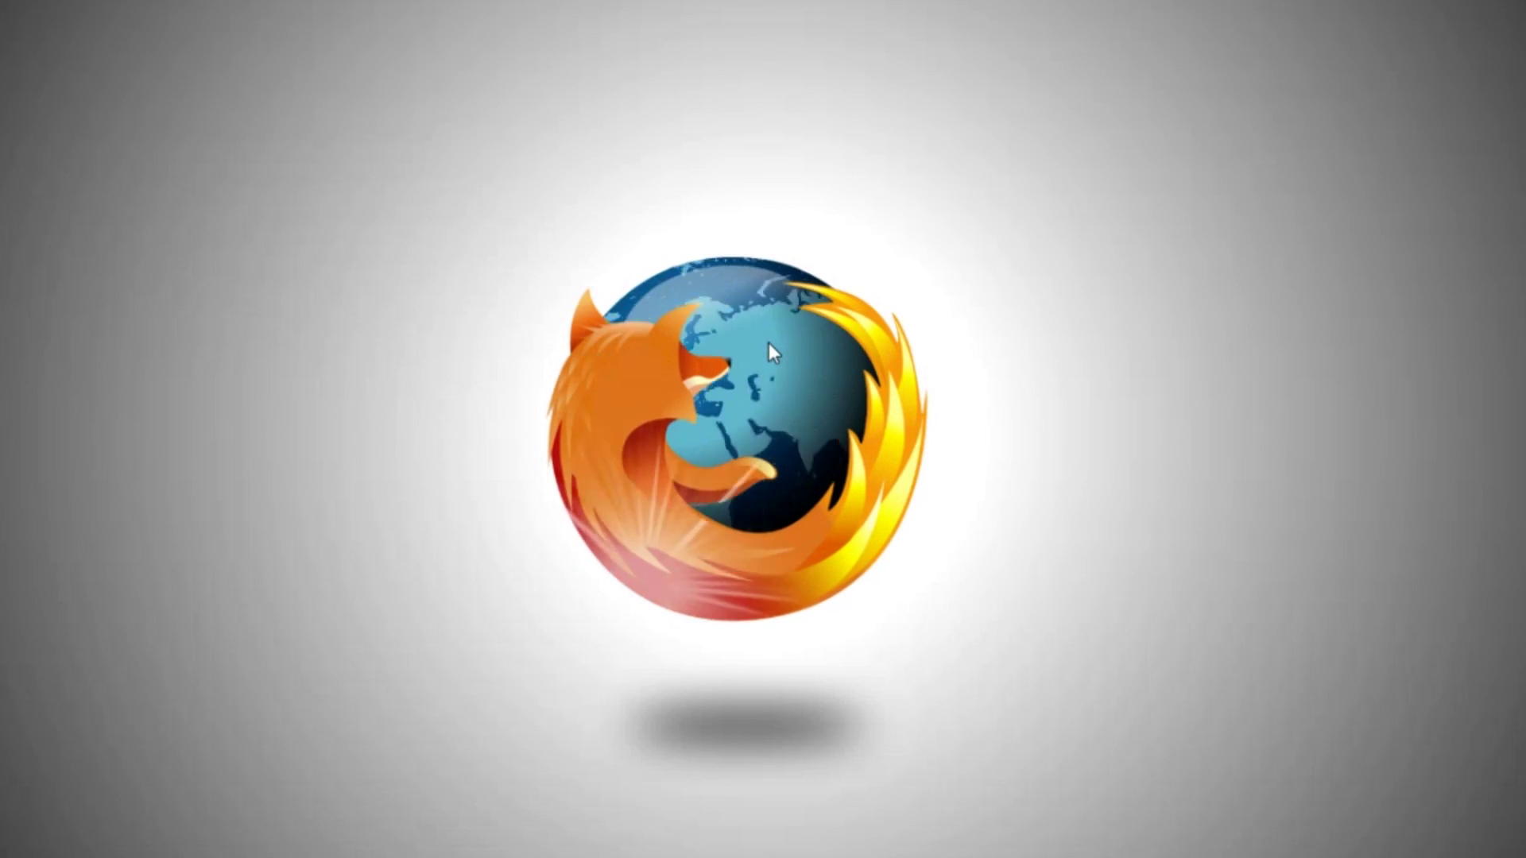